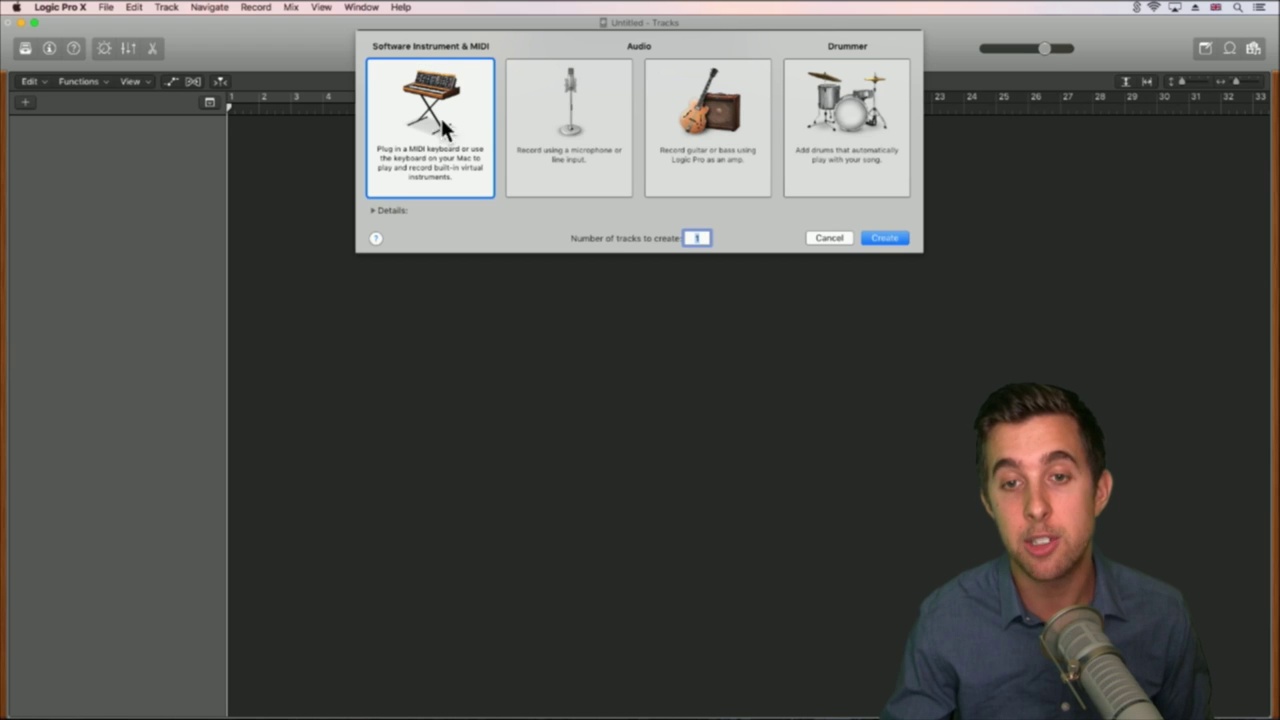
Step: Preview the audio and drummer track types, and create one software instrument track with an instrument plug-in and the Default Patch
left_click(538, 114)
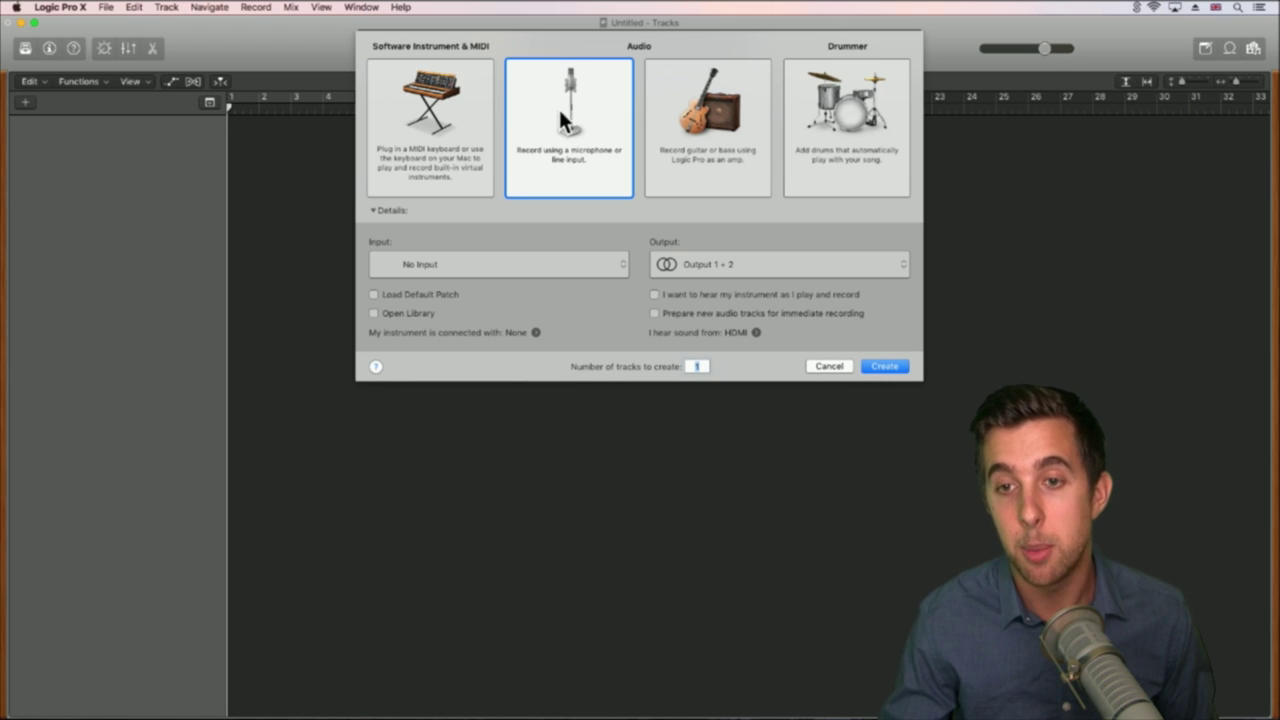
left_click(668, 110)
left_click(844, 108)
left_click(430, 150)
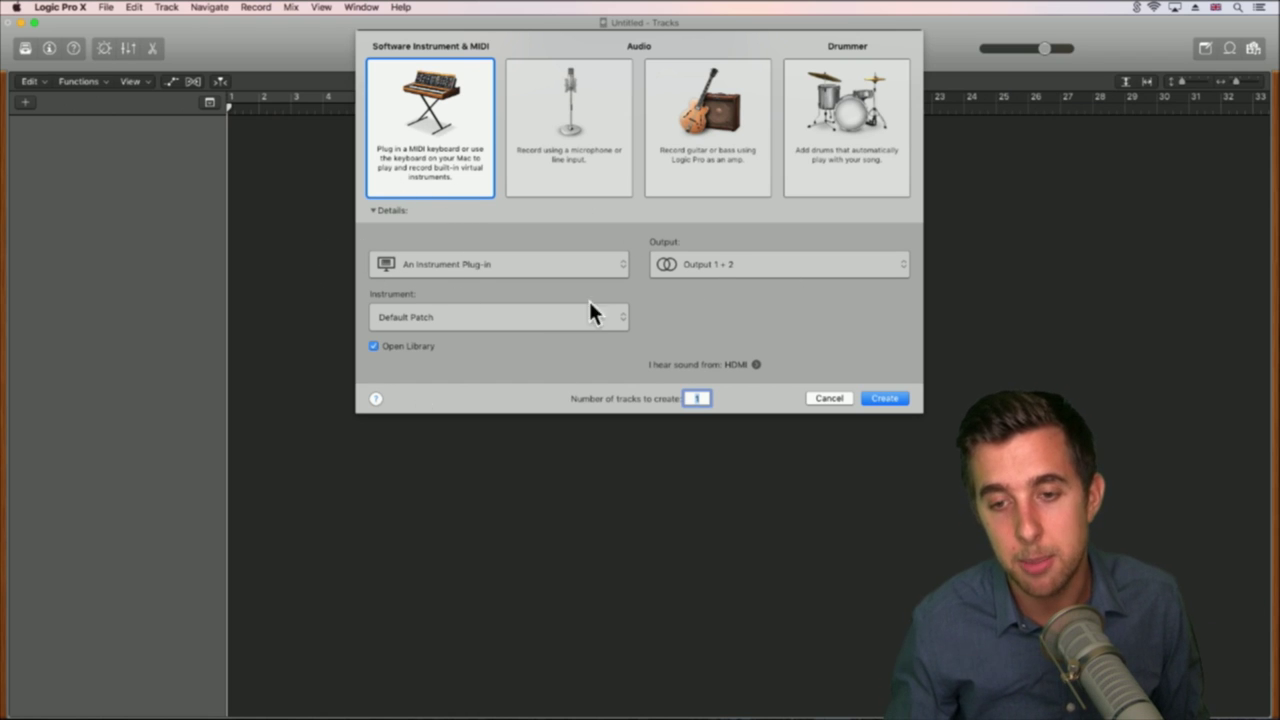
left_click(890, 397)
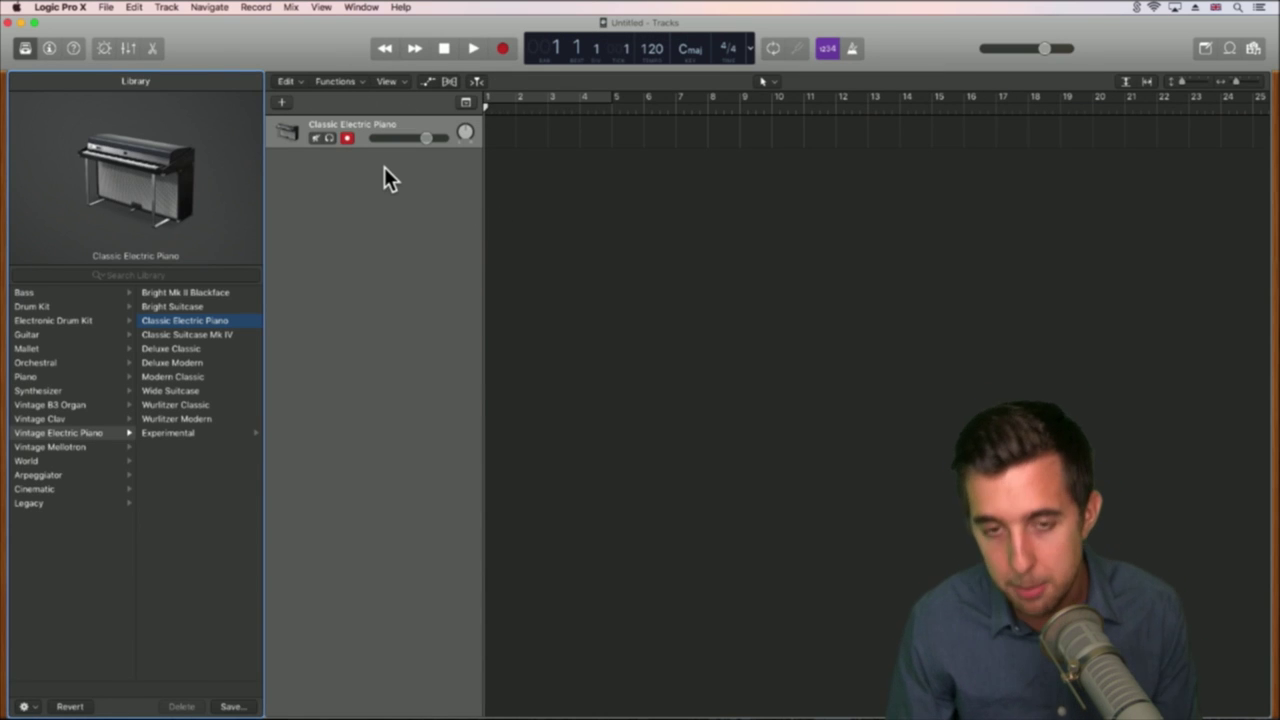
Step: Show the Musical Typing keyboard and move it up toward the upper part of the tracks area
left_click(360, 7)
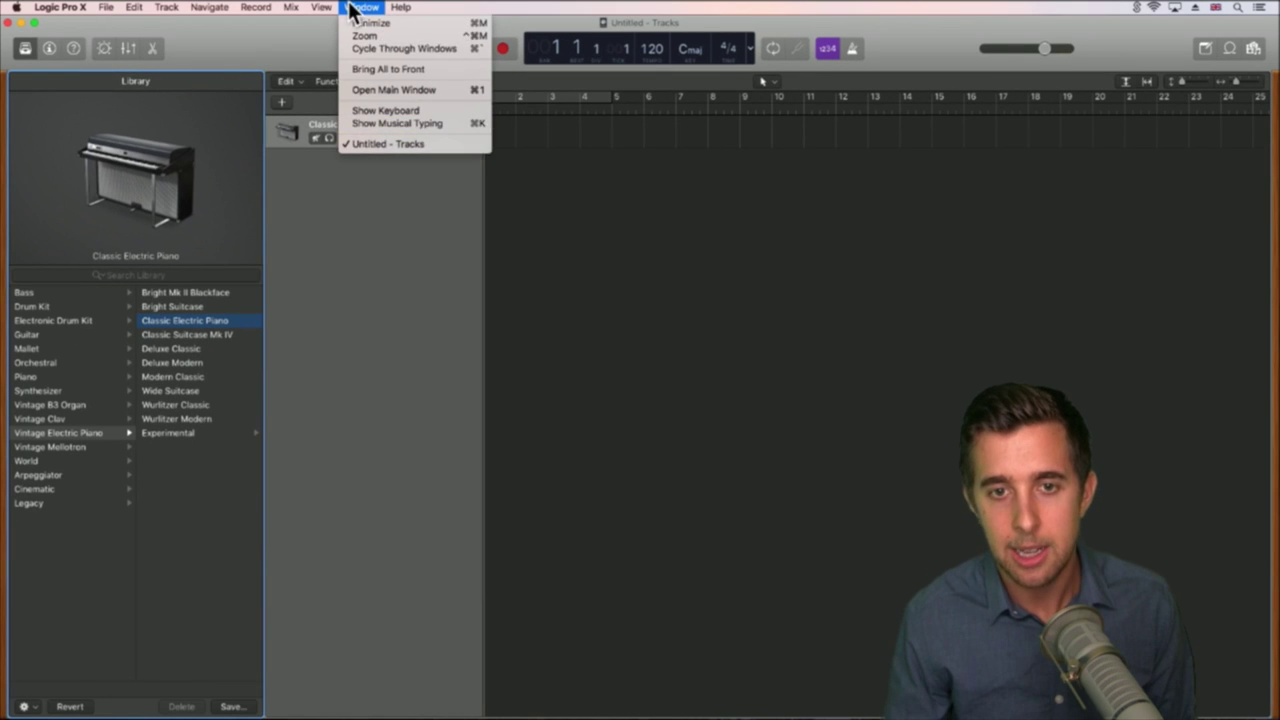
left_click(360, 8)
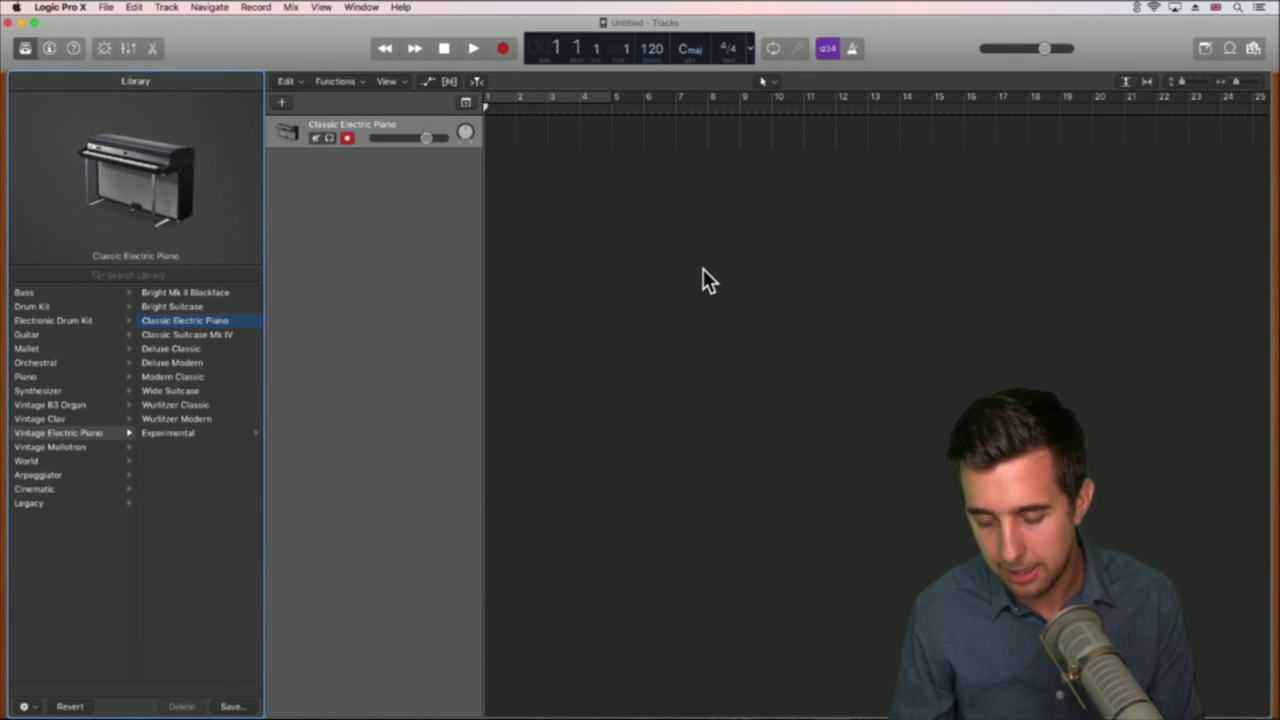
key("super+k")
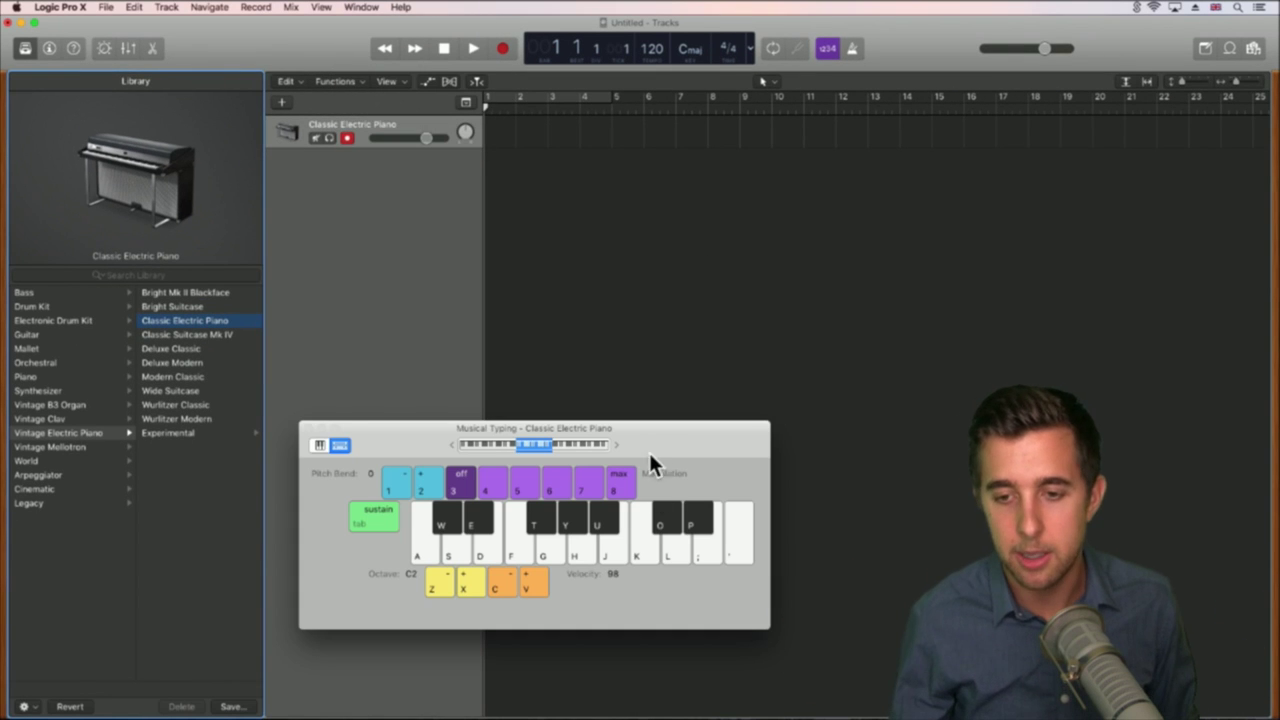
left_click_drag(650, 463, 666, 266)
Step: Play a run of test notes on the Classic Electric Piano track with Musical Typing
left_click(440, 352)
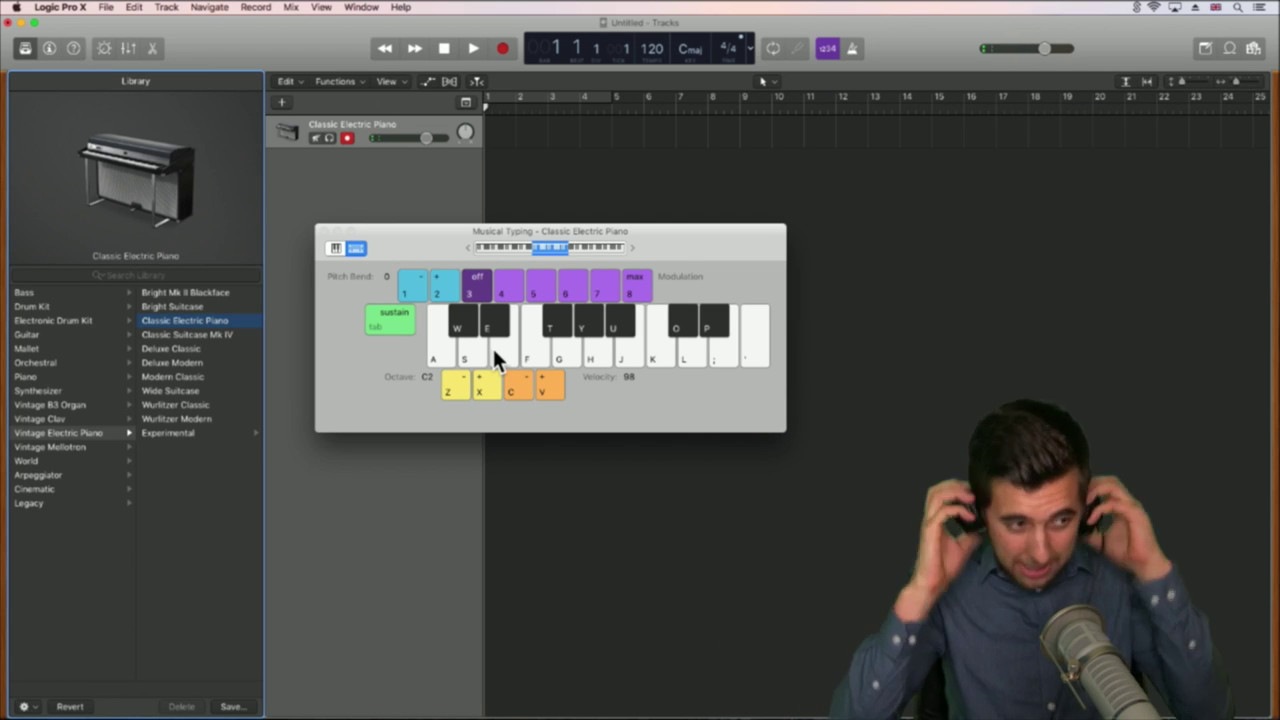
key("a")
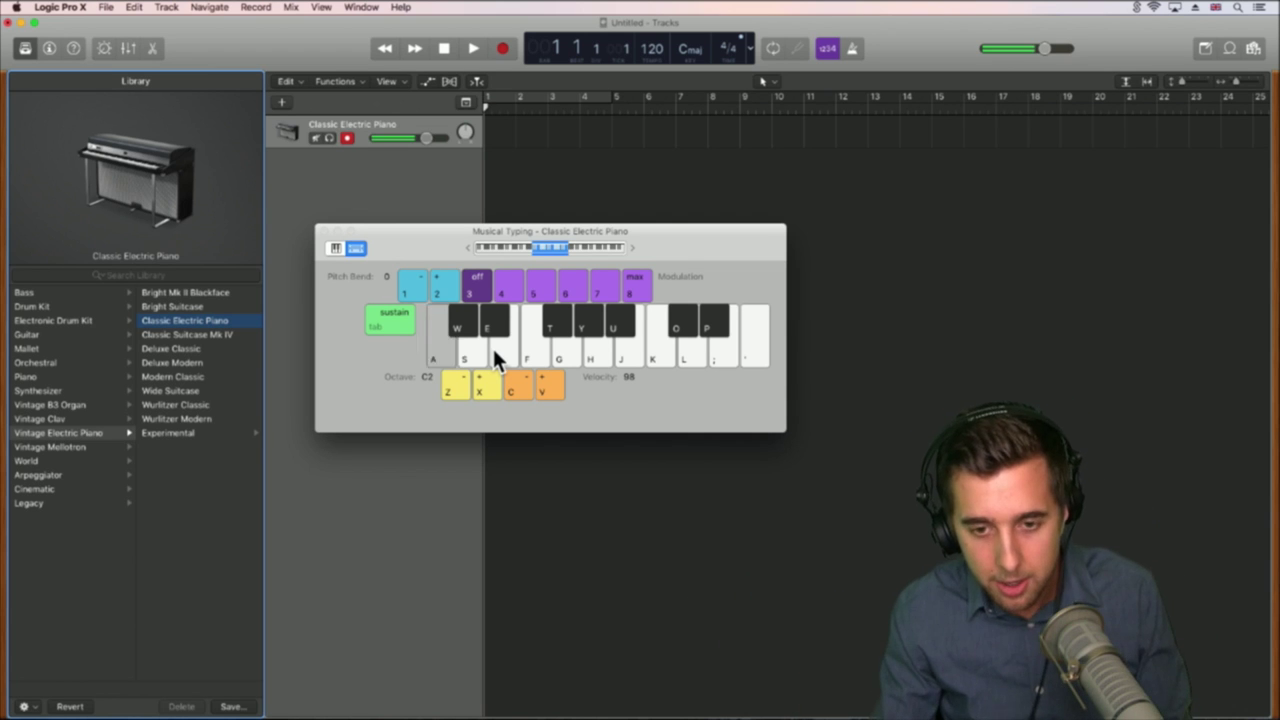
left_click(444, 346)
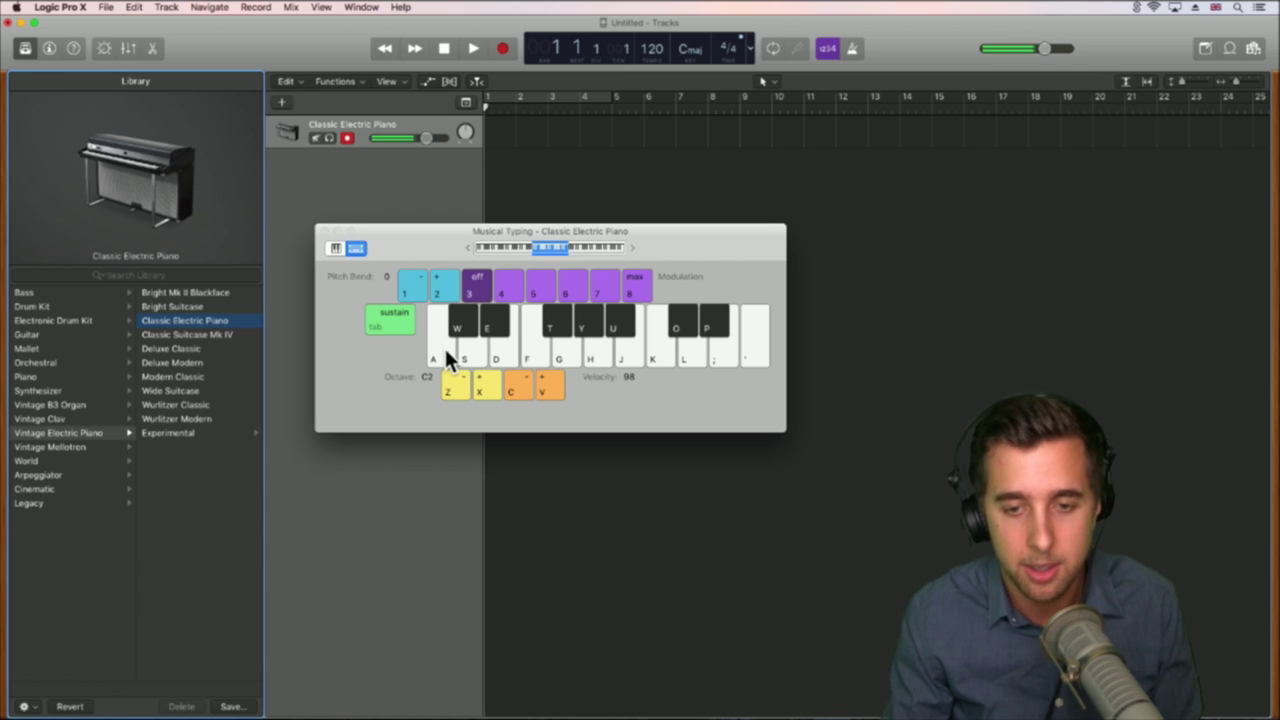
key("s")
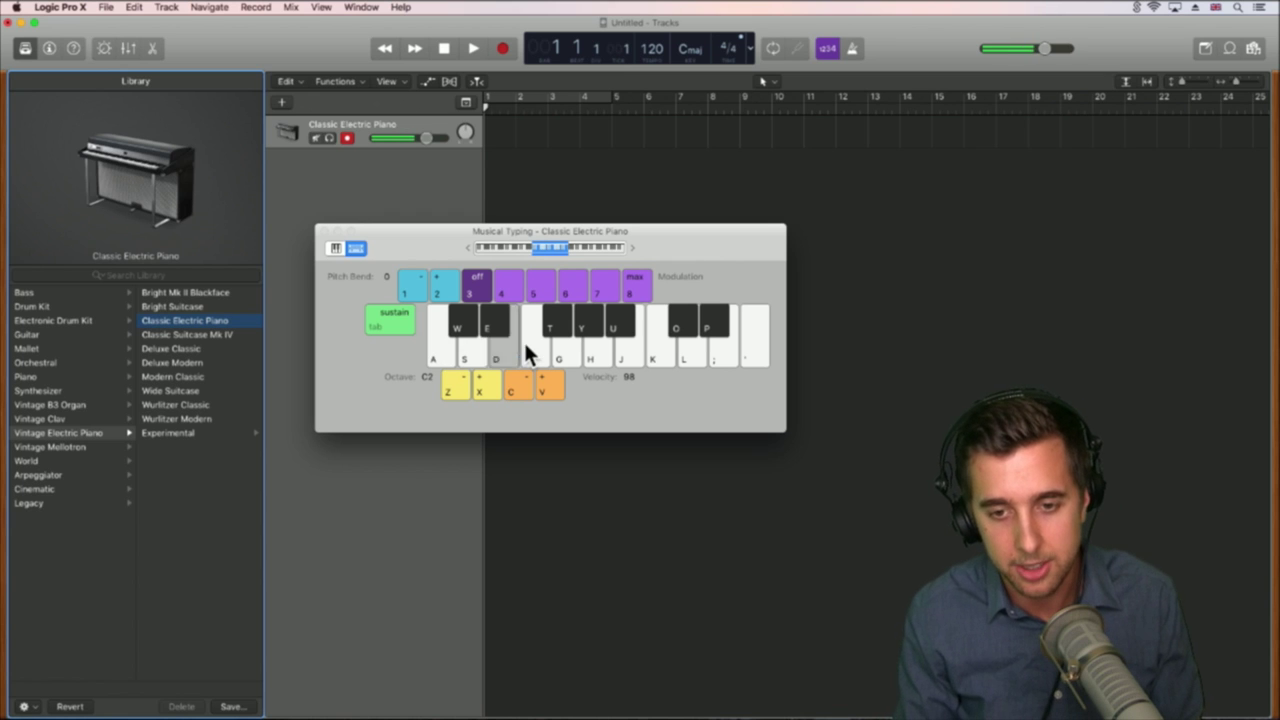
key("h")
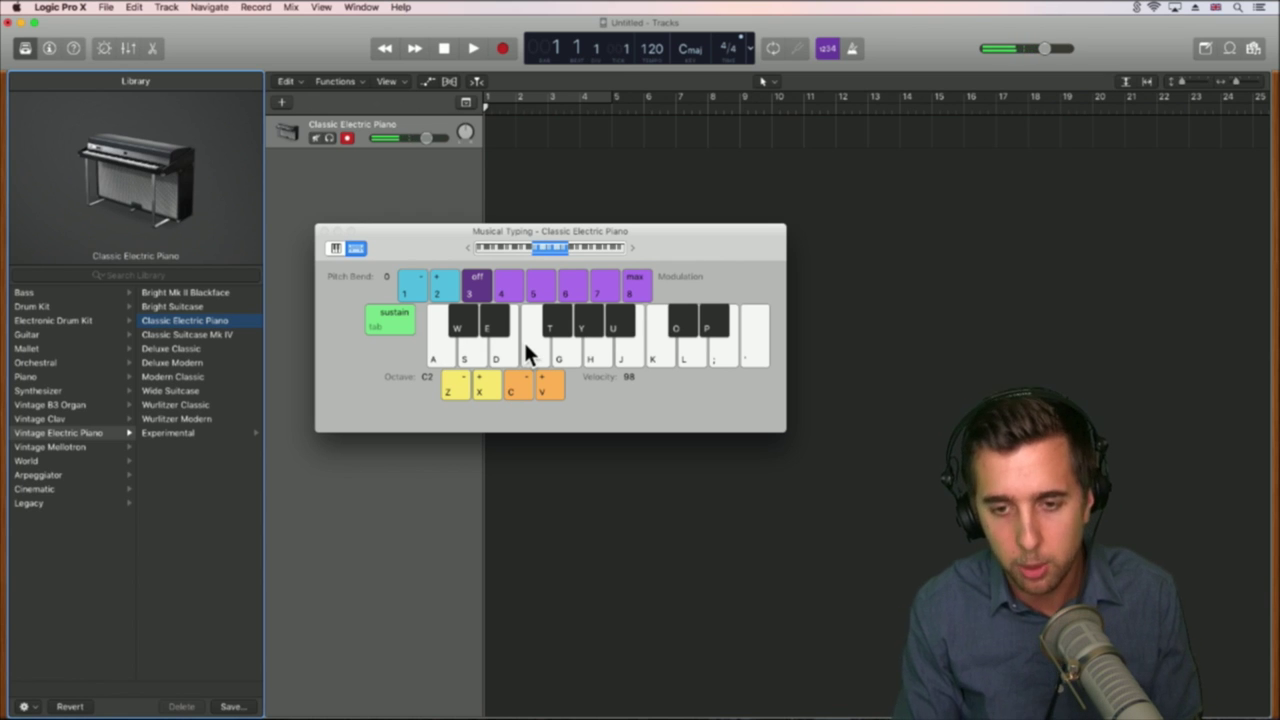
key("h")
key("a")
key("j")
key("a")
key("d")
key("h")
key("s")
key("f")
key("h")
key("j")
key("k")
key("l")
key("k")
key("j")
key("g")
key("h")
key("a")
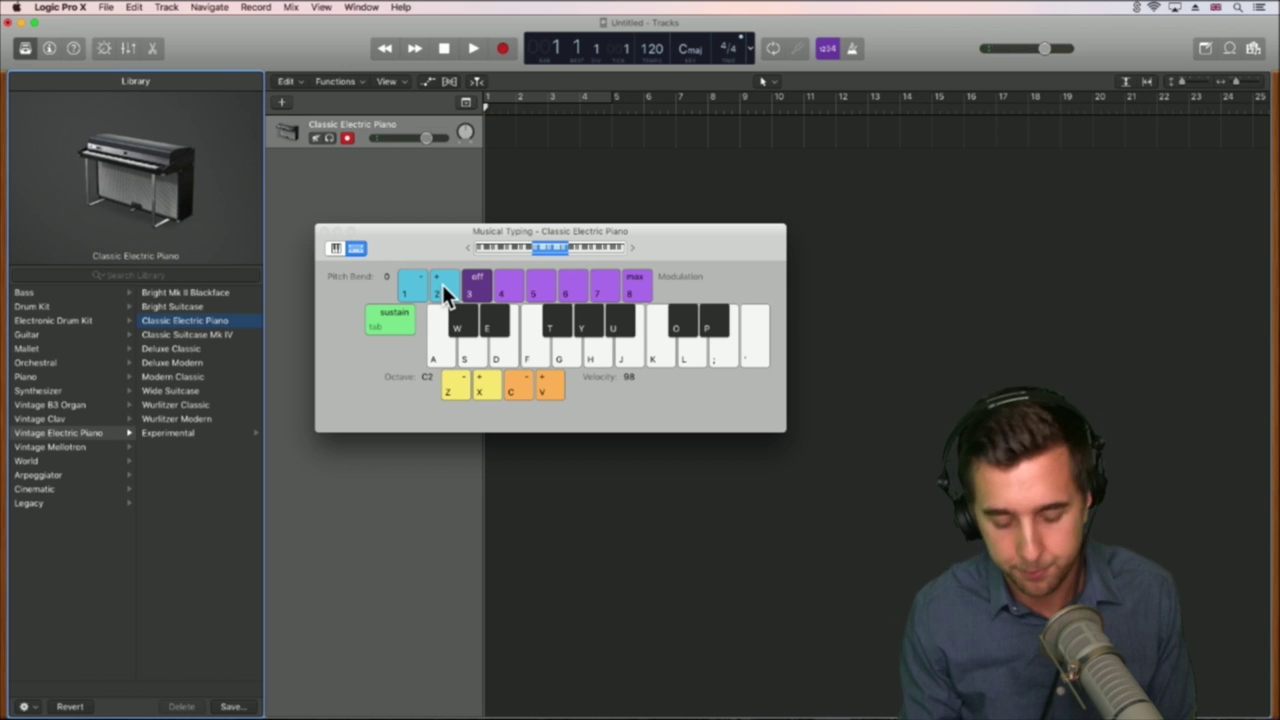
Step: Play a note while trying the pitch bend upward and downward
key("2")
key("h")
key("1")
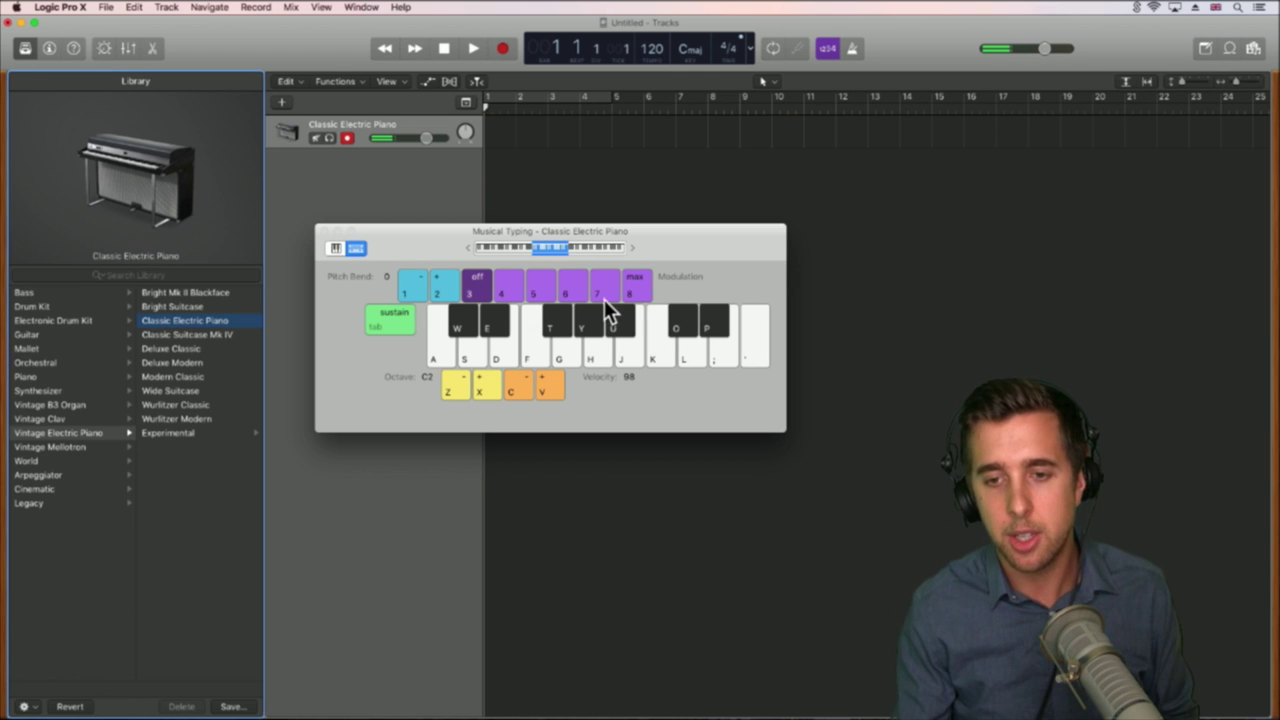
Step: Set the Musical Typing modulation to max and compare its sound with test notes before and after
key("a")
key("d")
left_click(635, 292)
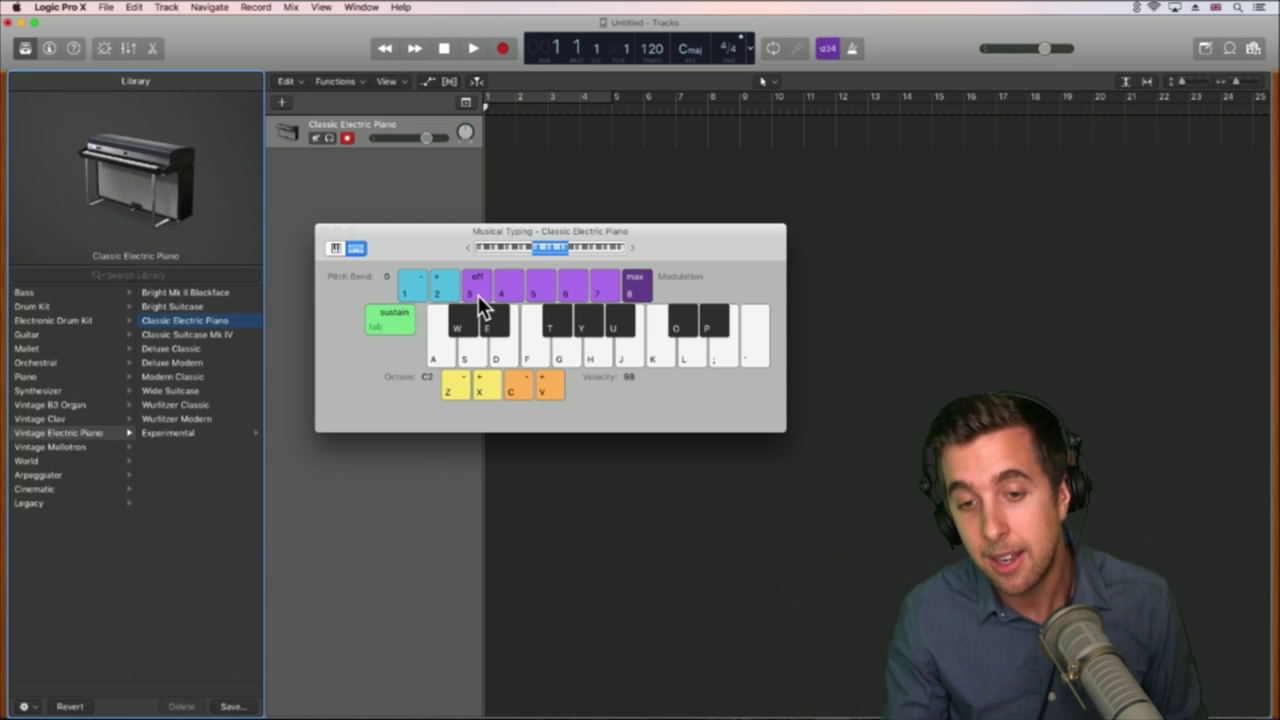
key("a")
key("d")
Step: Raise the Musical Typing octave and play test notes, lower it back to C2, and play them again
left_click(477, 381)
left_click(479, 385)
key("a")
key("d")
key("a")
key("d")
left_click(456, 386)
left_click(456, 385)
key("a")
key("d")
key("a")
key("d")
Step: Raise the Musical Typing velocity to 103 and play test notes
left_click(552, 384)
key("a")
key("d")
key("a")
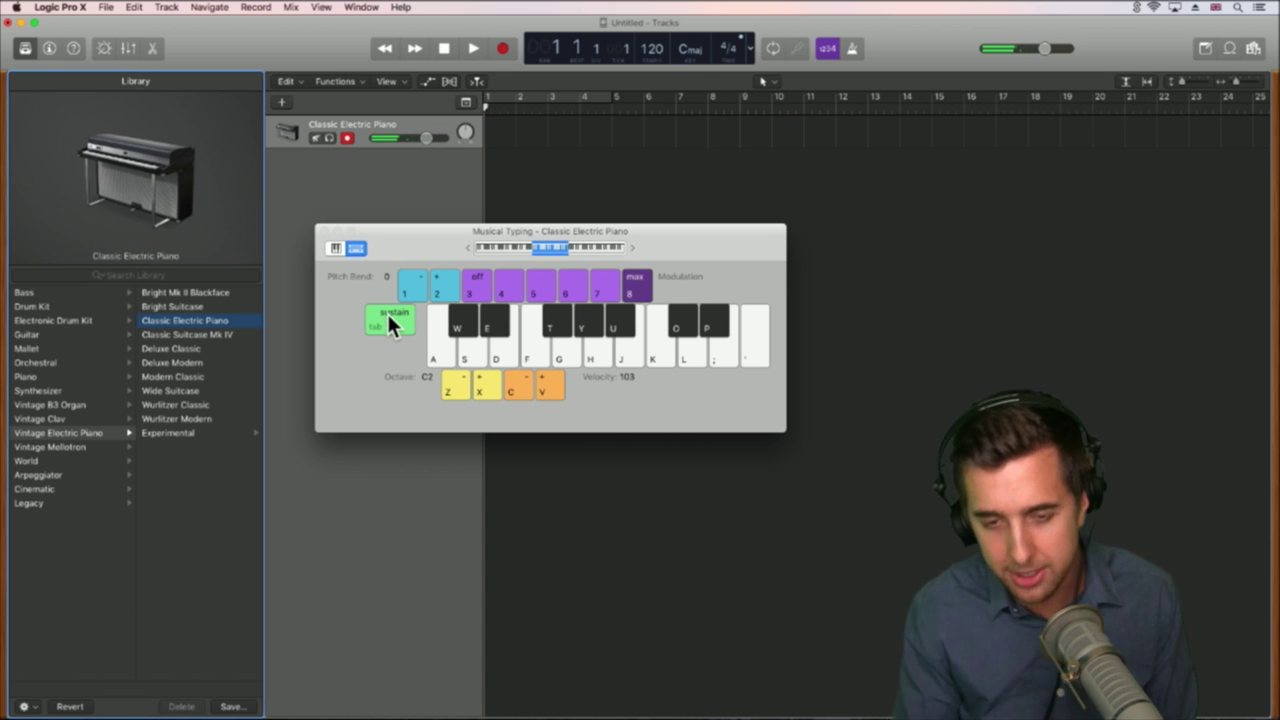
Step: Play notes with and without sustain in Musical Typing to compare how long they ring
key("a")
key("f")
key("g")
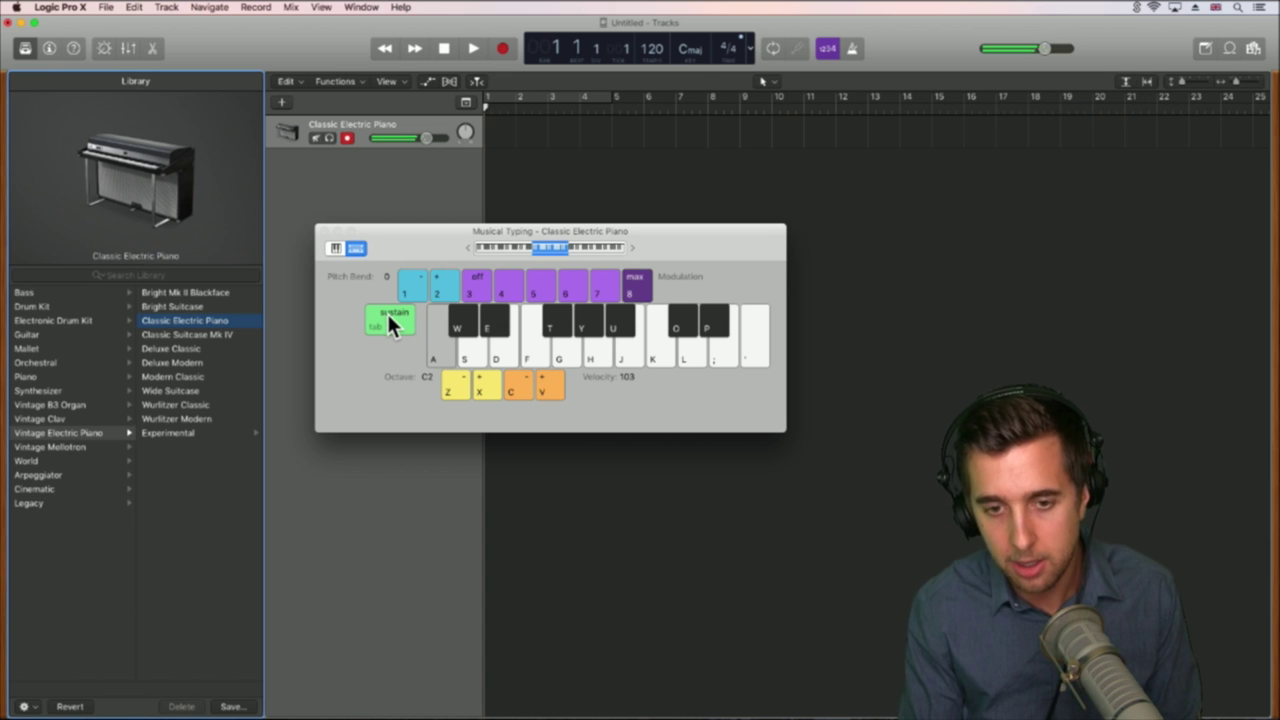
key("h")
key("d")
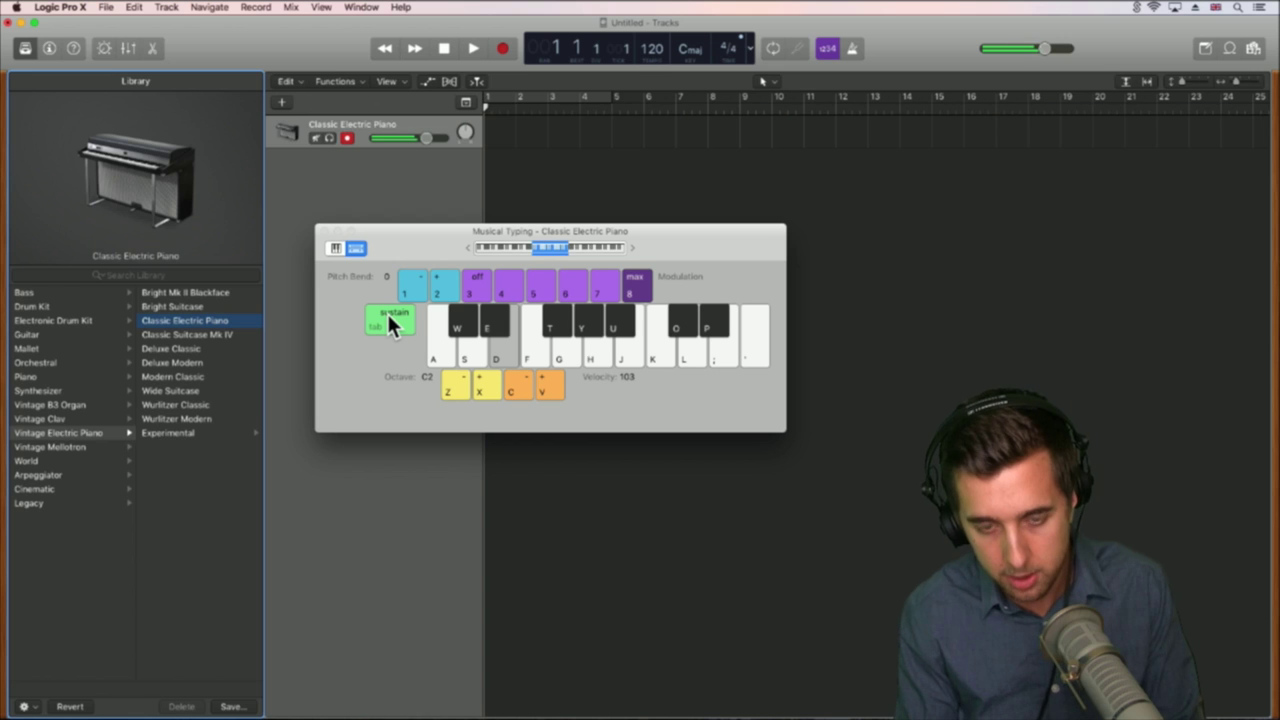
key("j")
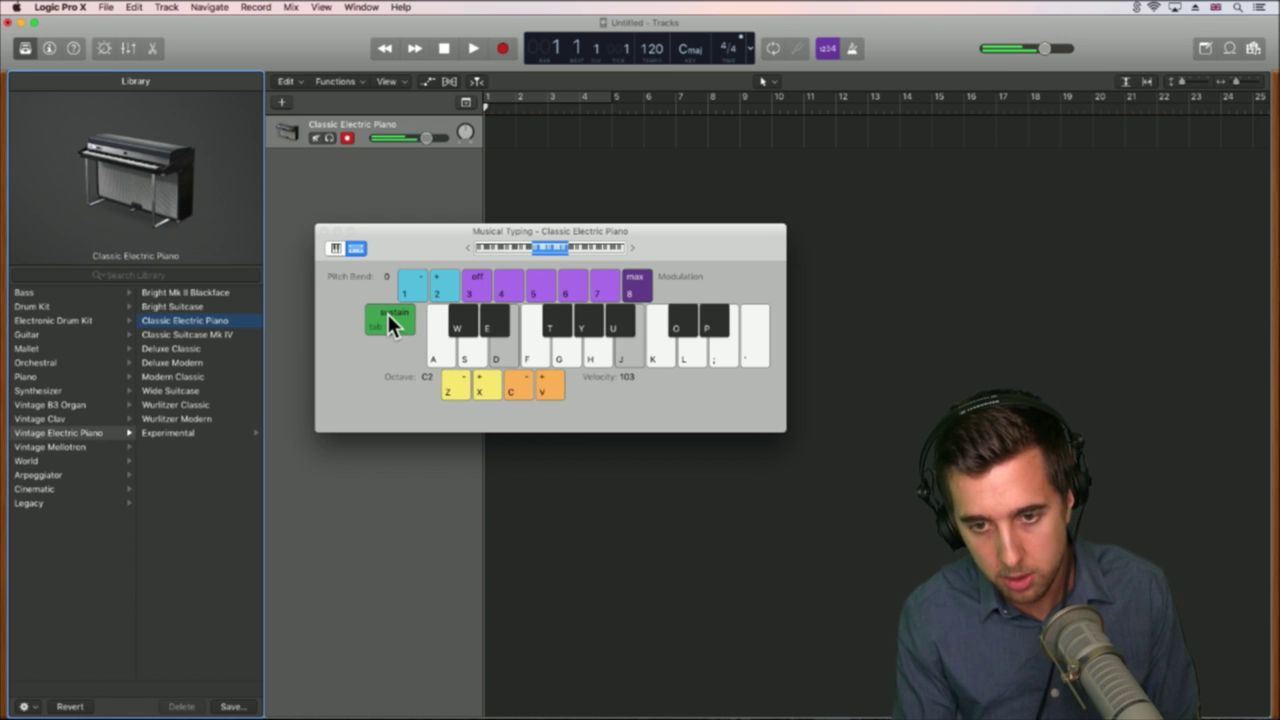
key("a")
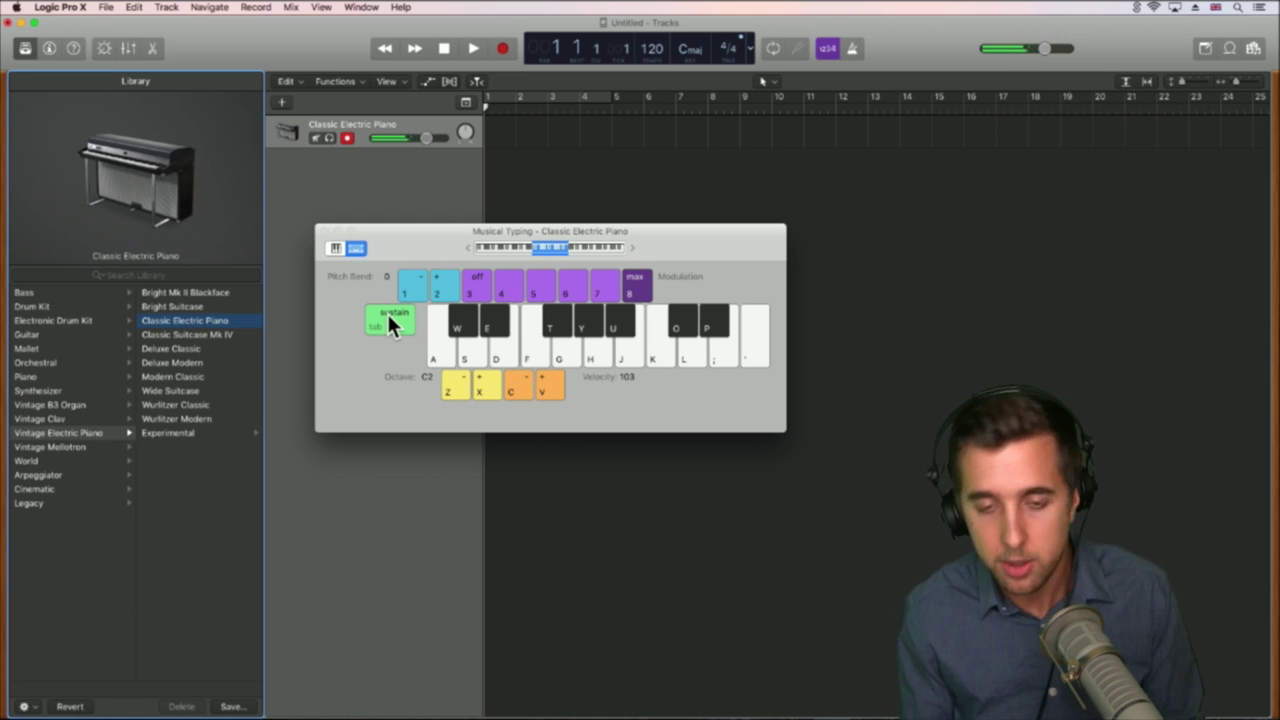
Step: Try playing notes in the on-screen piano keyboard view and return to the Musical Typing view
left_click(335, 248)
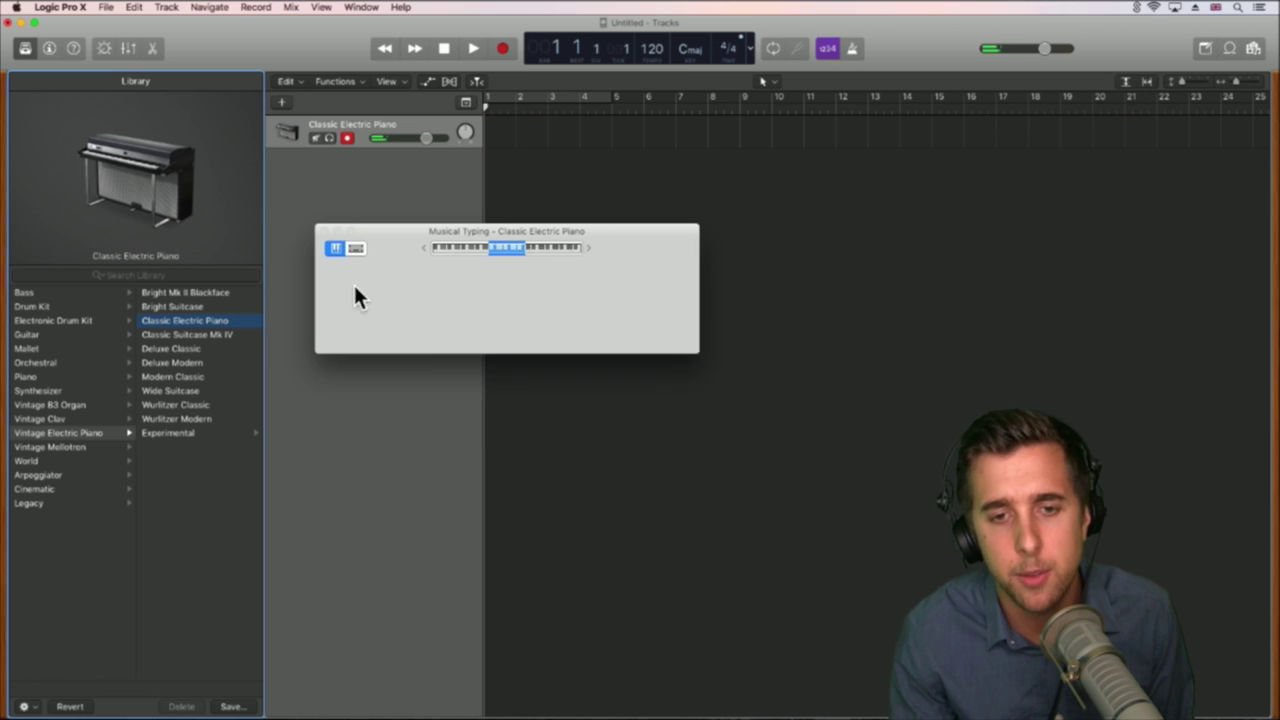
left_click_drag(381, 281, 588, 297)
left_click_drag(378, 286, 432, 287)
left_click(356, 250)
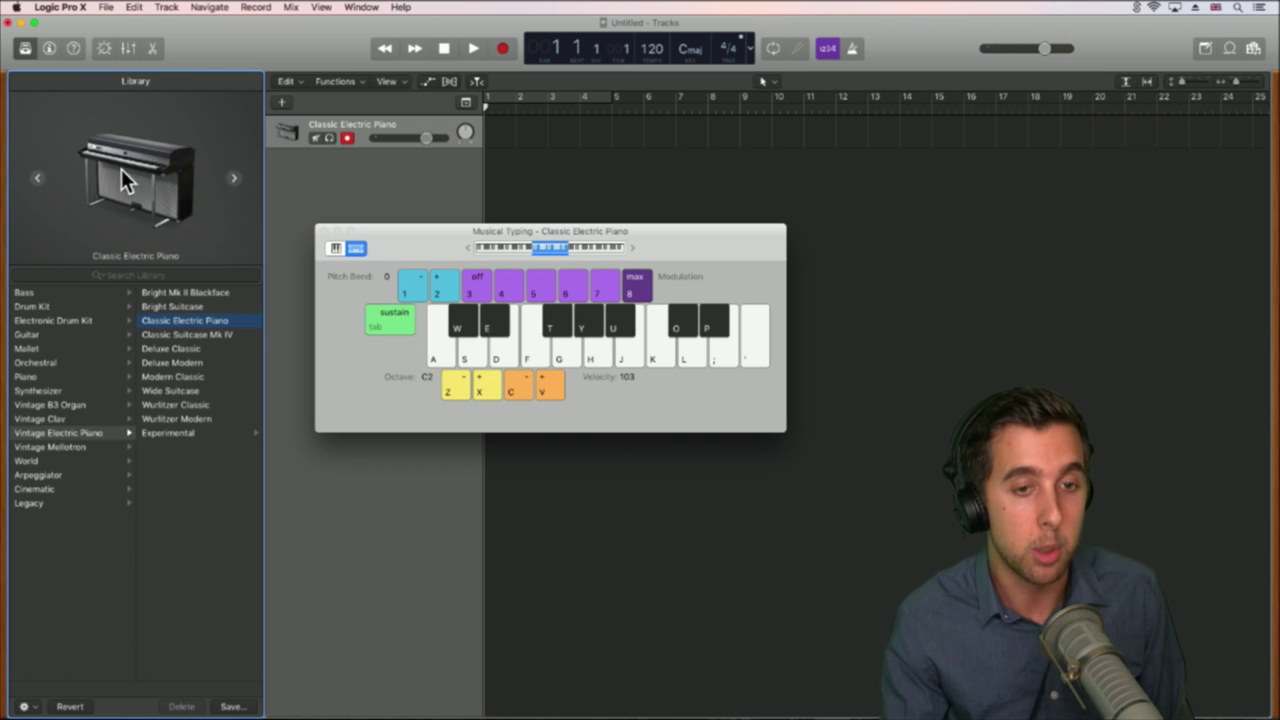
Step: Close the Musical Typing window, toggle the Library off and on, and leave it shown
left_click(323, 231)
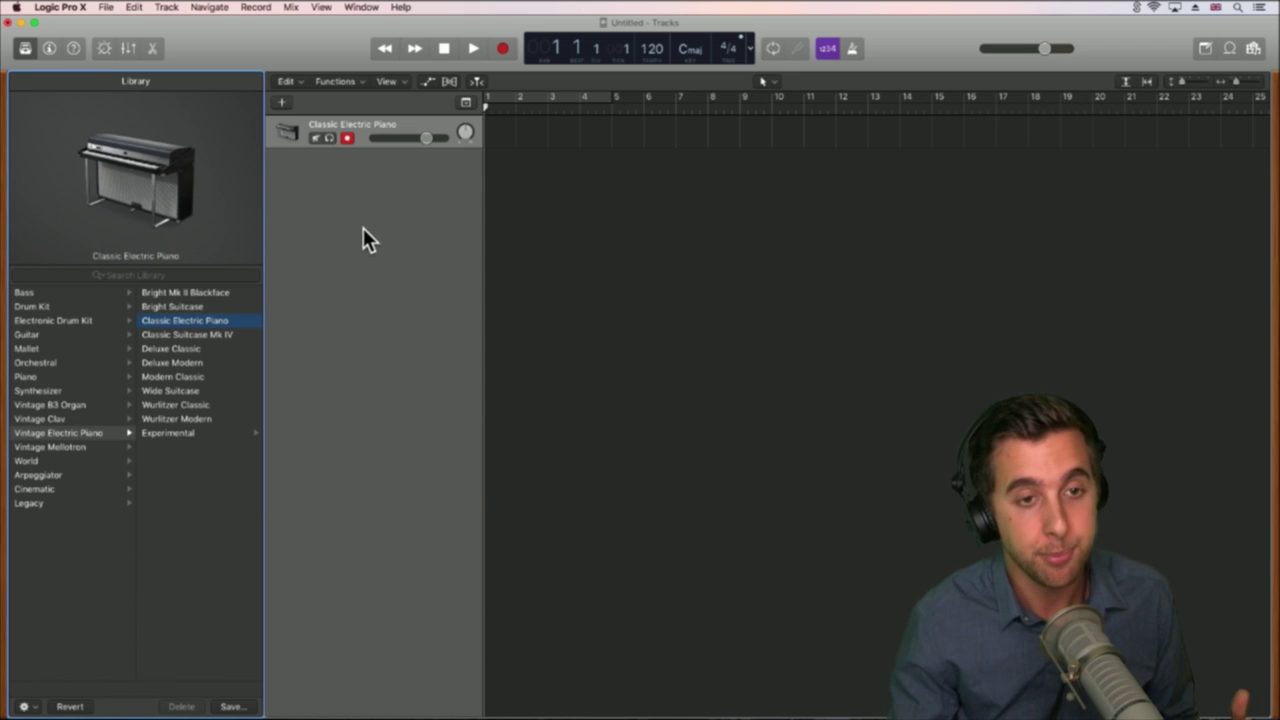
left_click(26, 48)
left_click(26, 48)
left_click(26, 48)
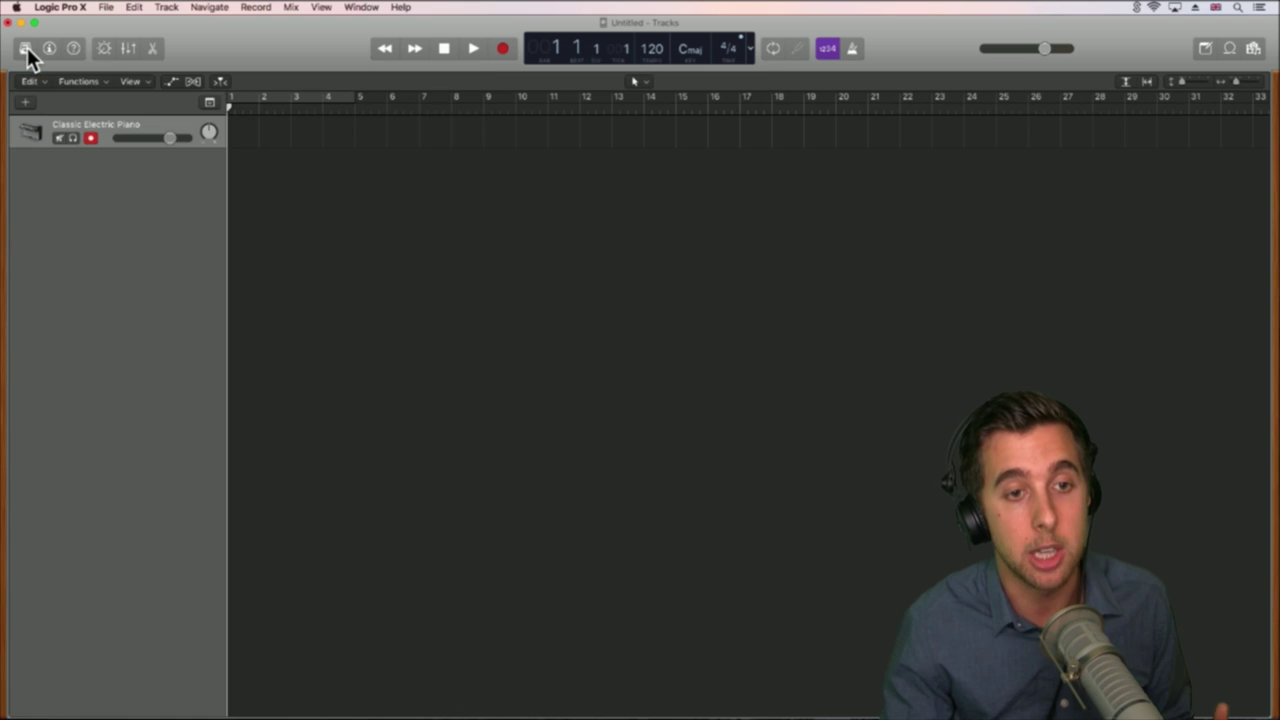
left_click(26, 48)
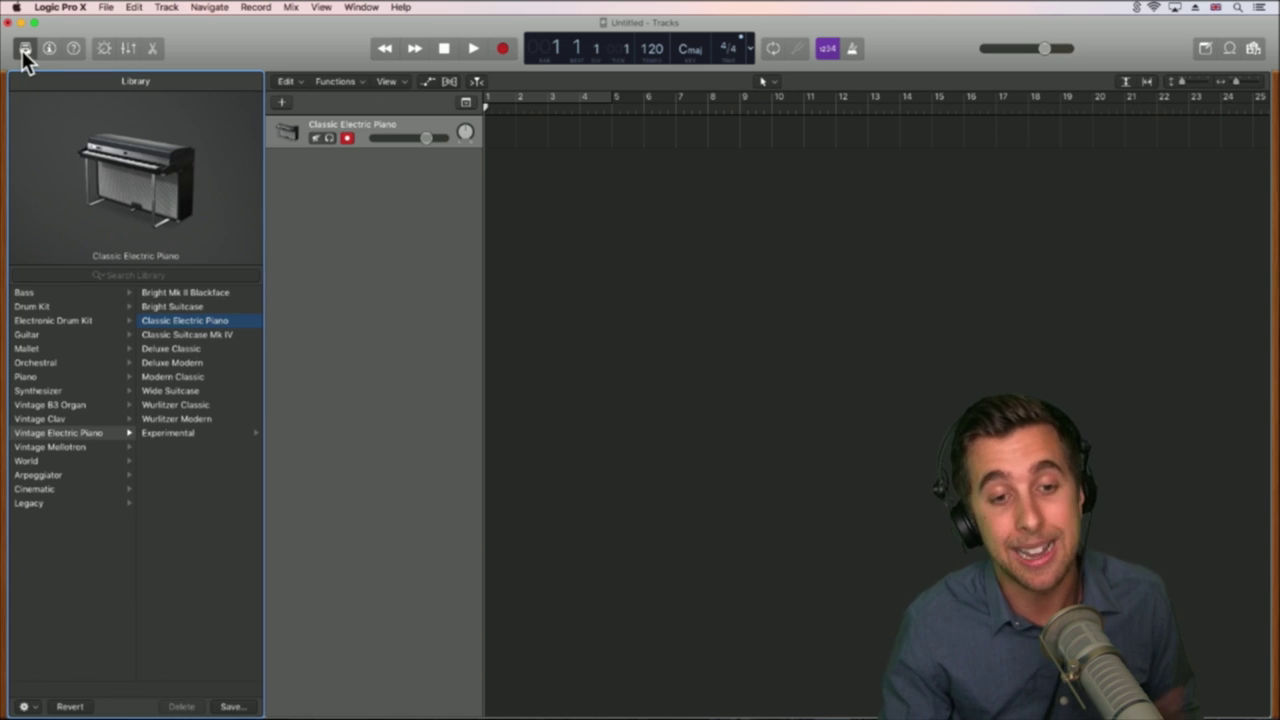
Step: Examine the Sound Library download and reinstall options without choosing any
left_click(58, 8)
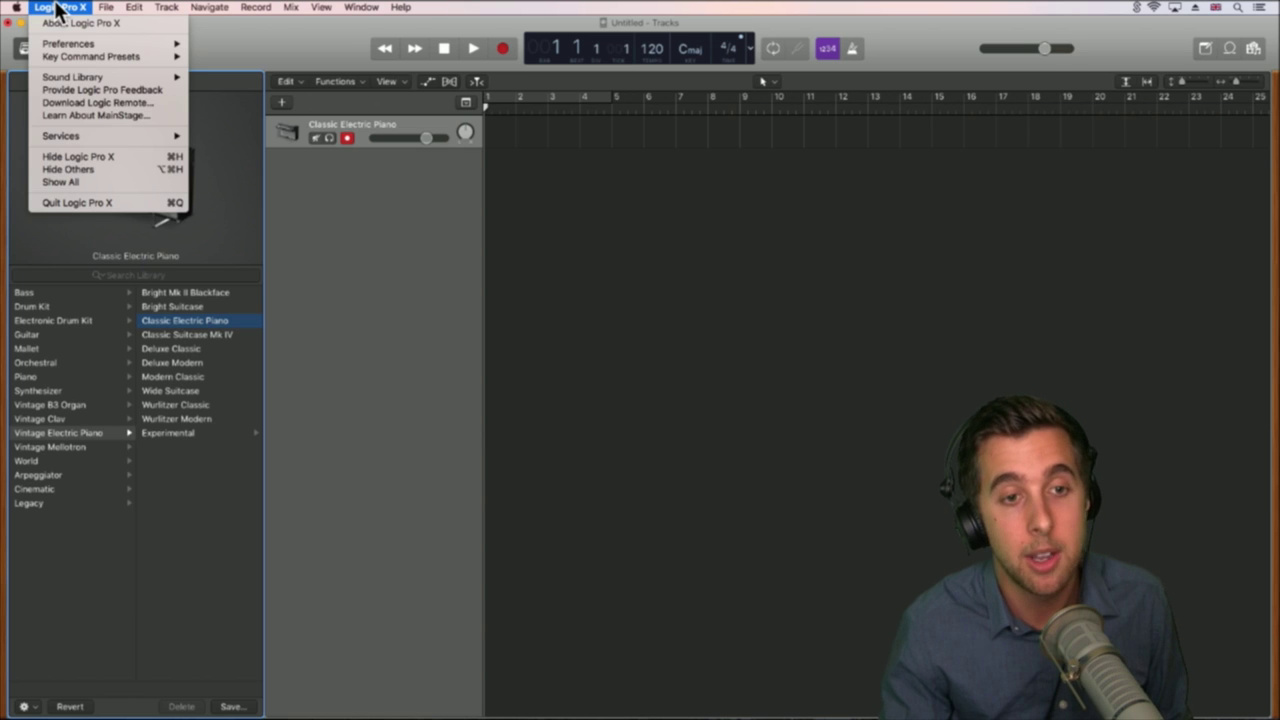
mouse_move(74, 76)
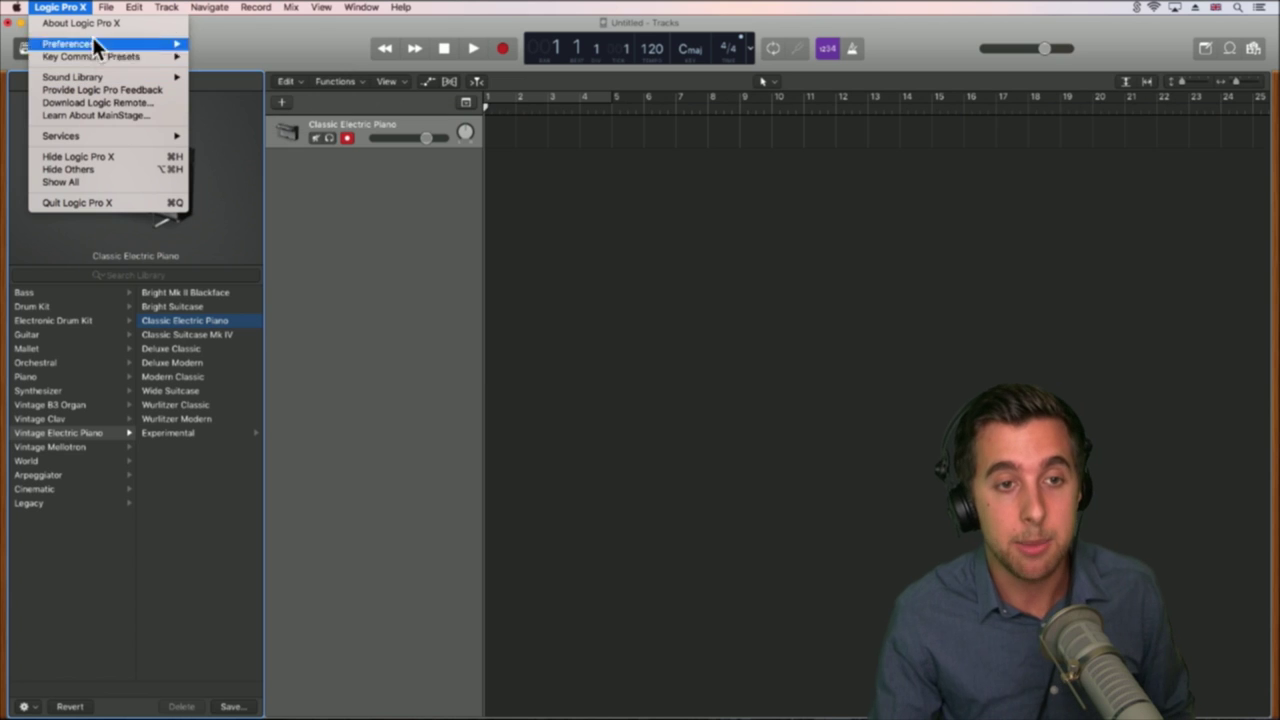
mouse_move(135, 76)
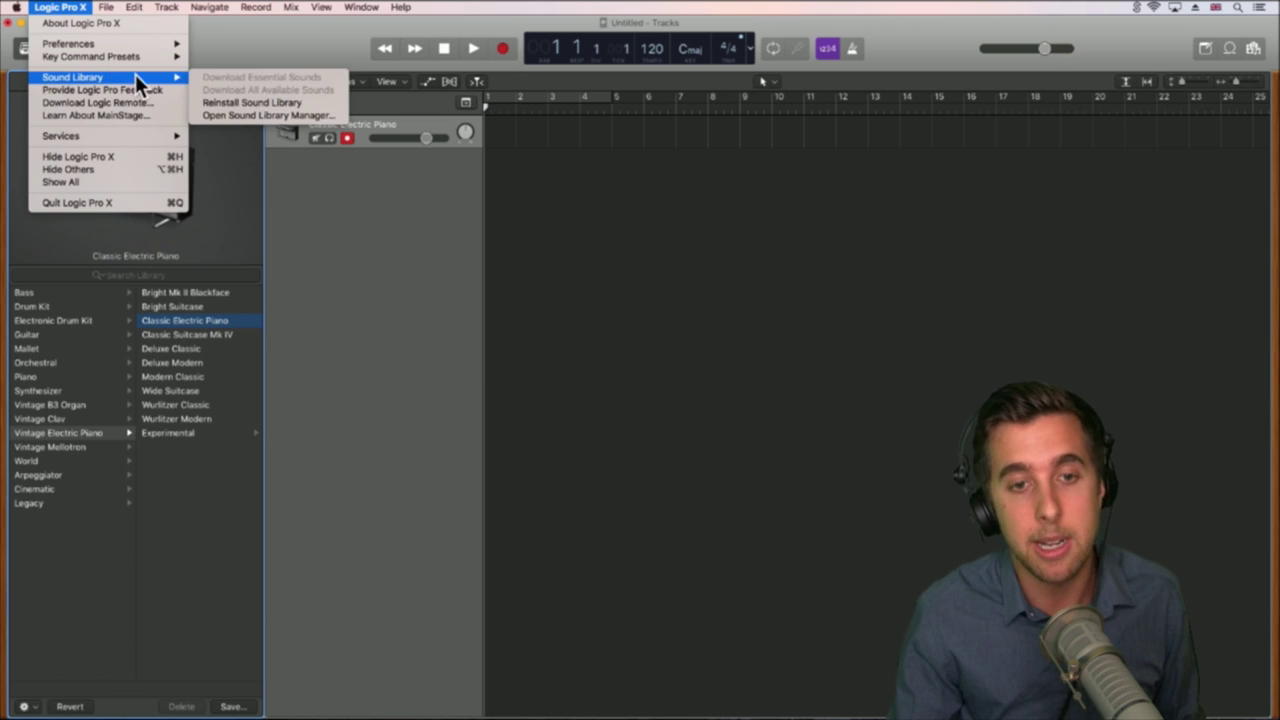
left_click(86, 523)
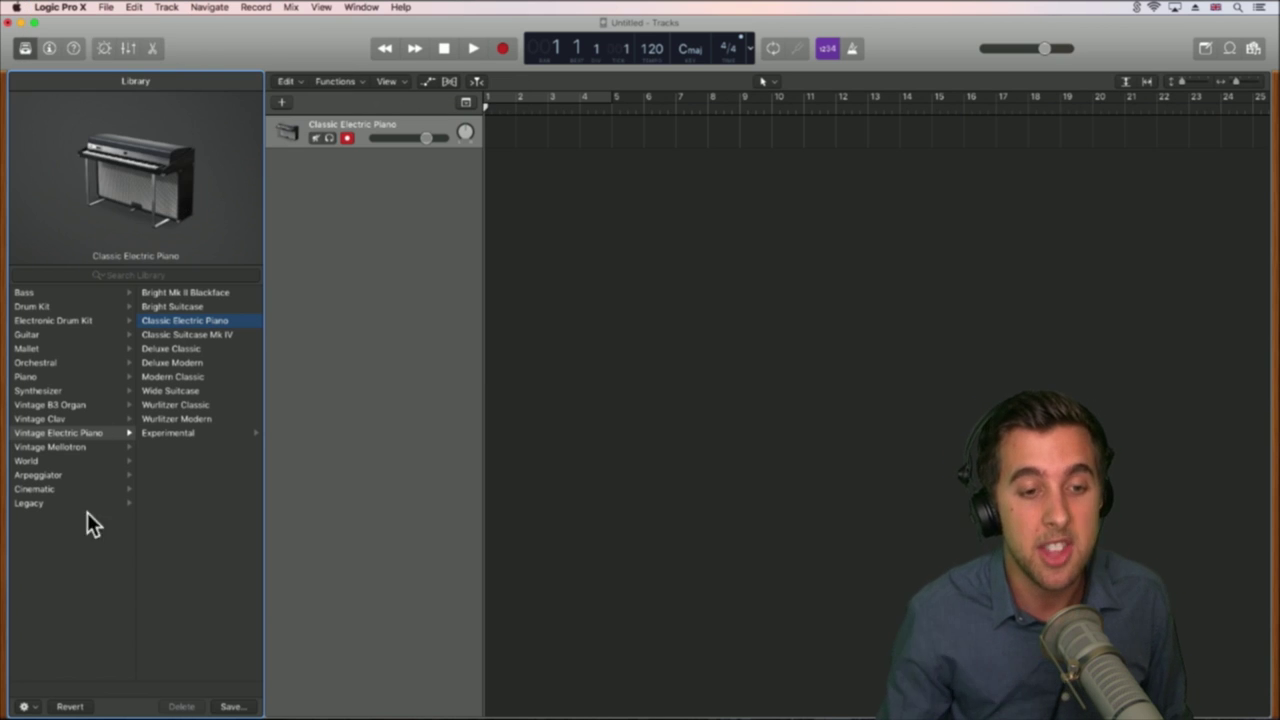
Step: Browse the Library's instrument categories, including Electronic Drum Kit, Guitar, Mallet, Orchestral, Piano, Synthesizer, World and Bass
left_click(70, 321)
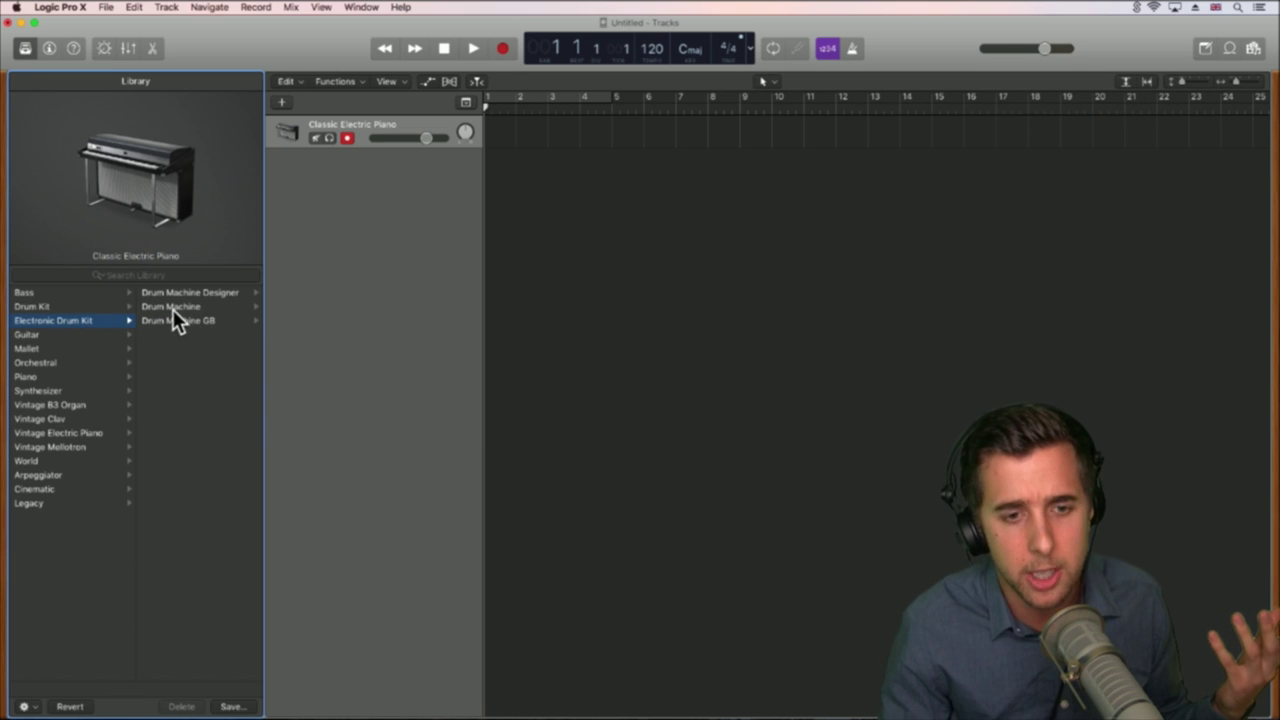
left_click(50, 337)
left_click(40, 348)
left_click(36, 363)
left_click(36, 377)
left_click(36, 391)
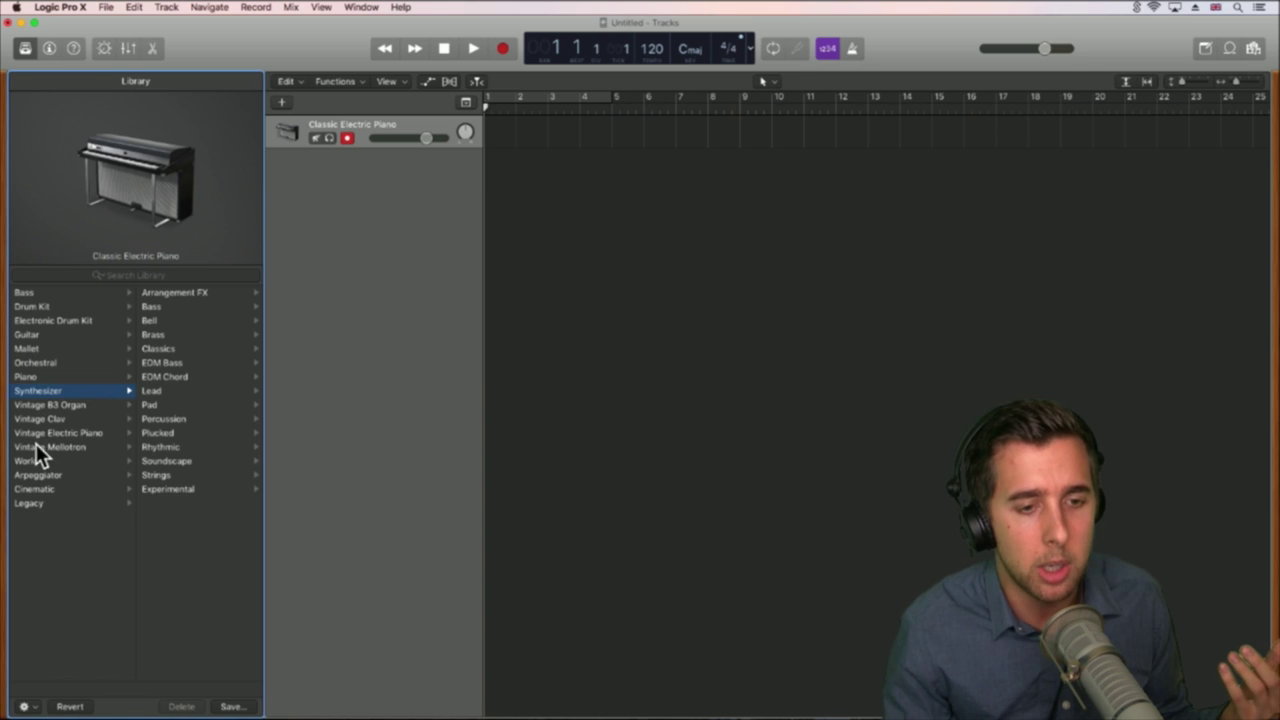
left_click(30, 460)
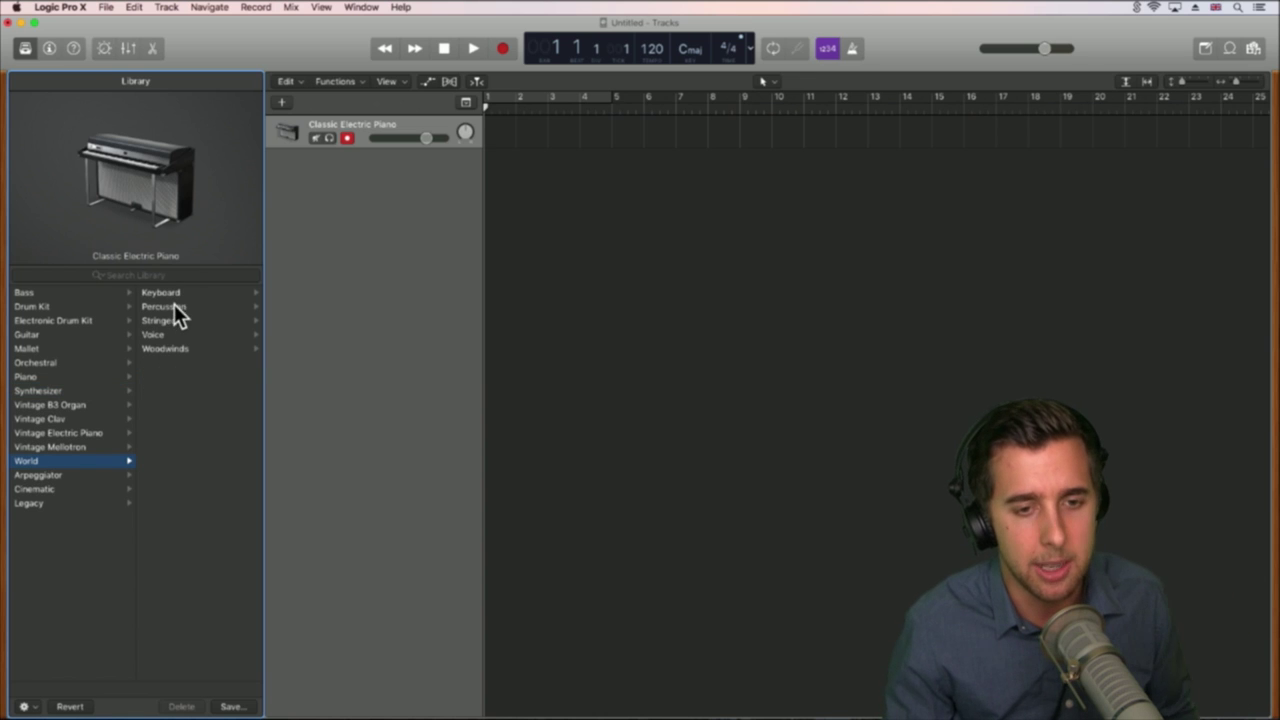
left_click(29, 294)
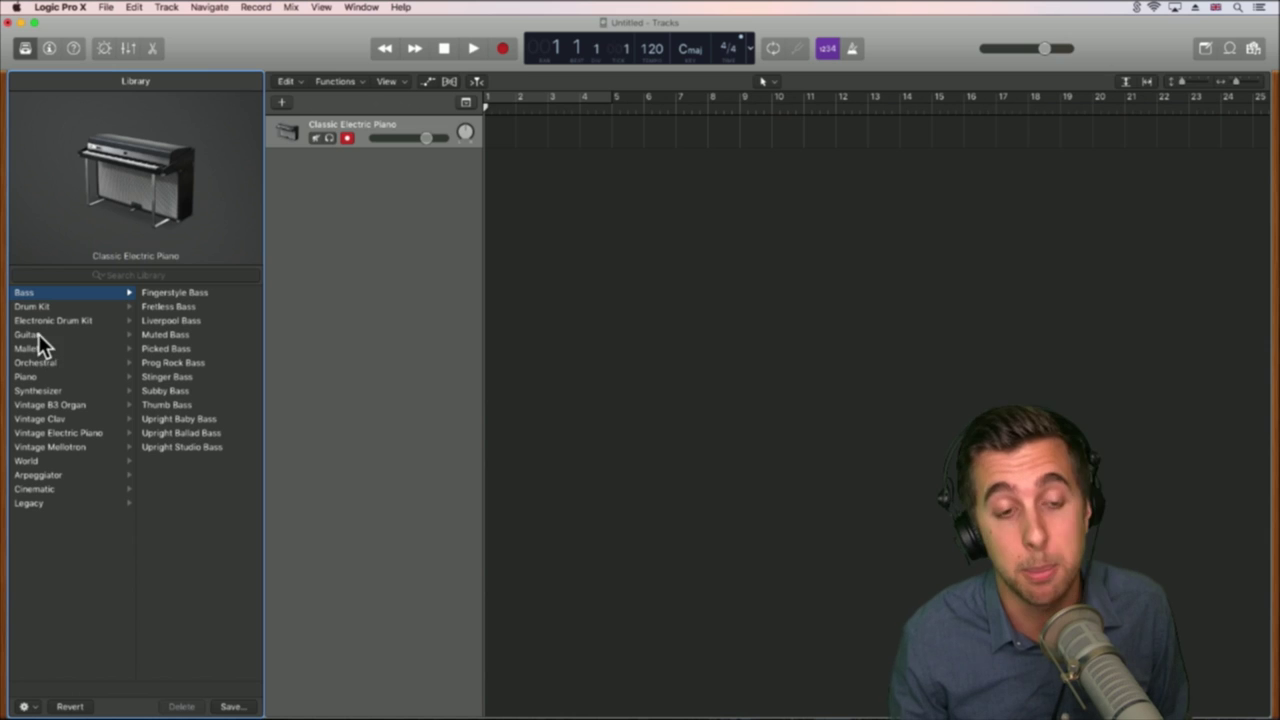
Step: Load the Delicate Bells patch from the Library's Synthesizer > Bell category, discarding the changes to the current instrument
left_click(58, 392)
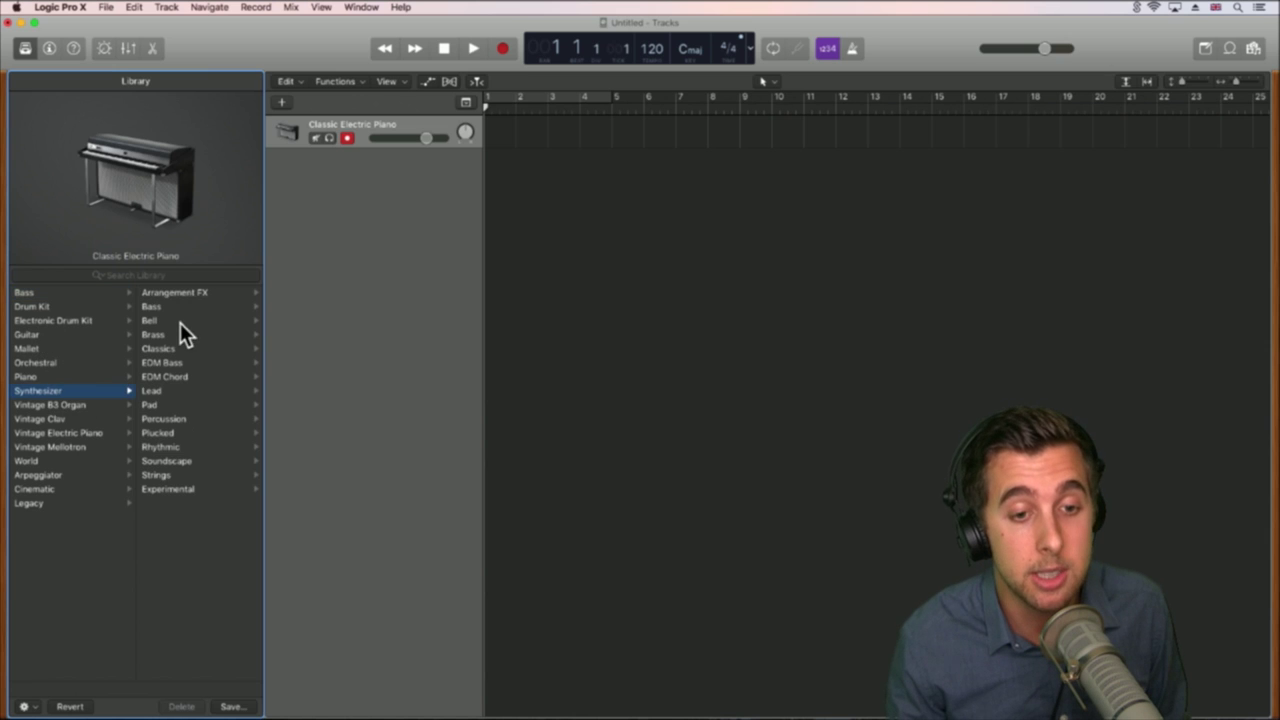
left_click(156, 307)
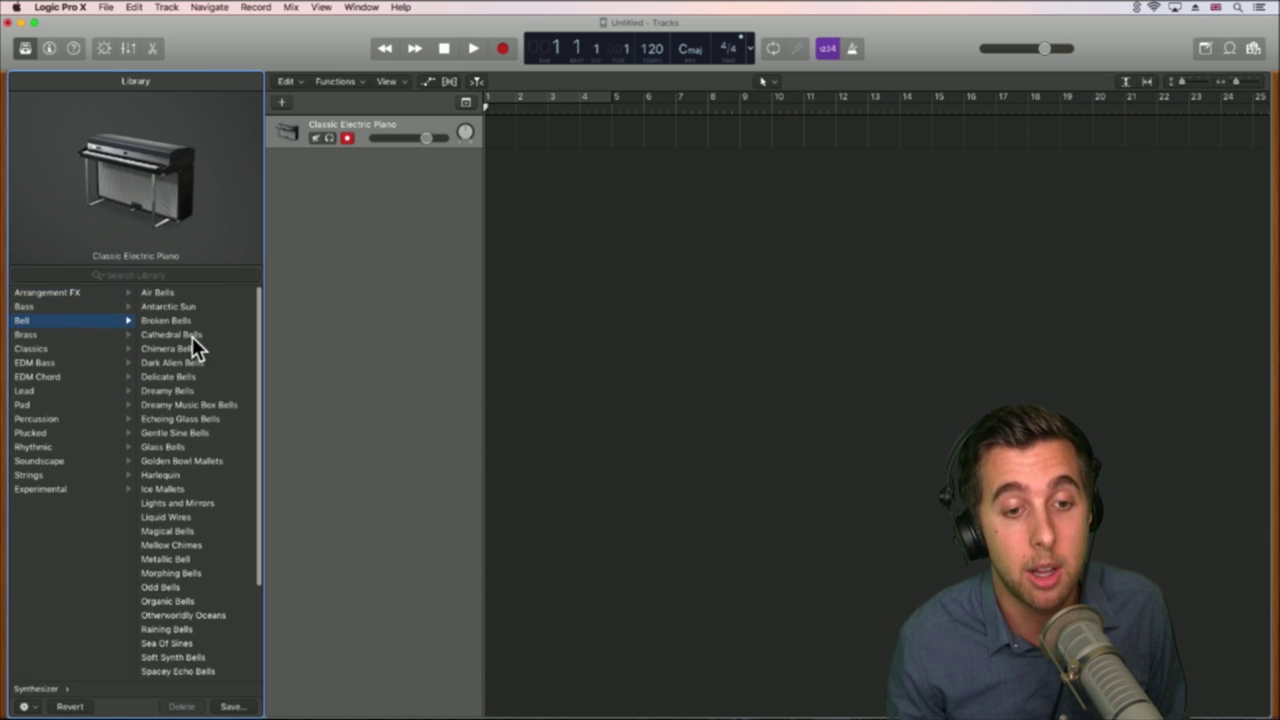
left_click(160, 377)
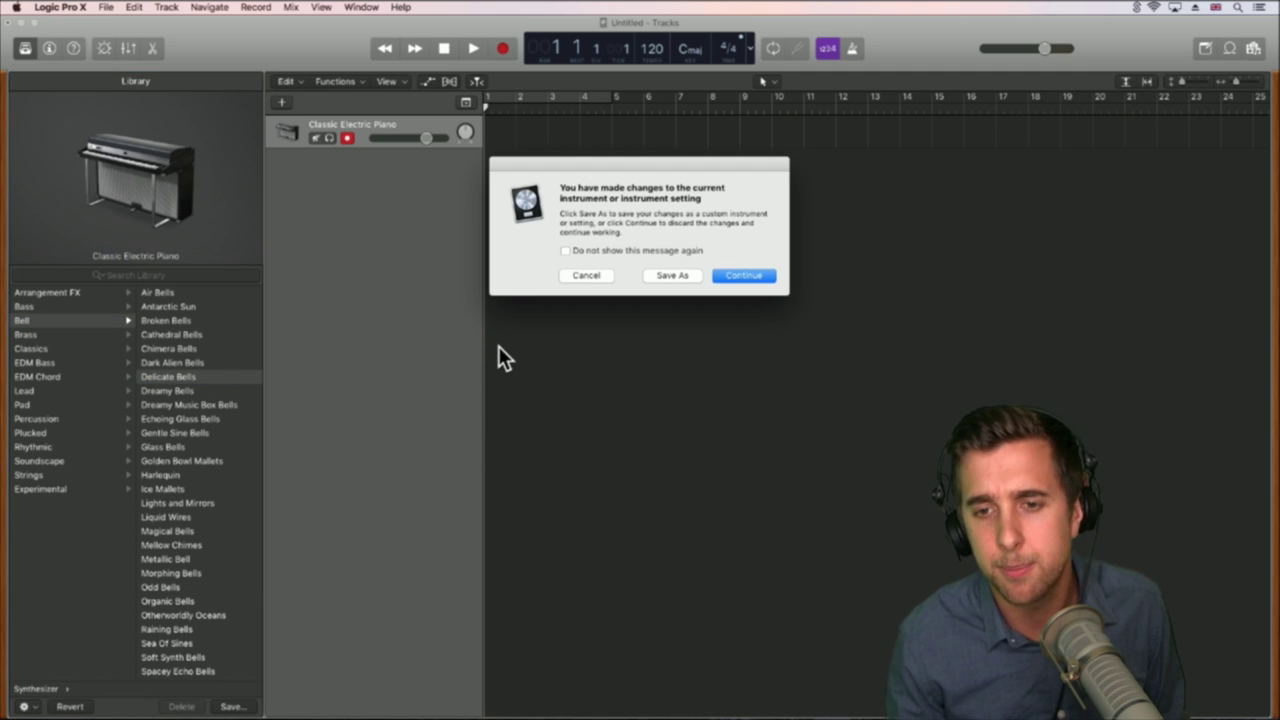
left_click(743, 275)
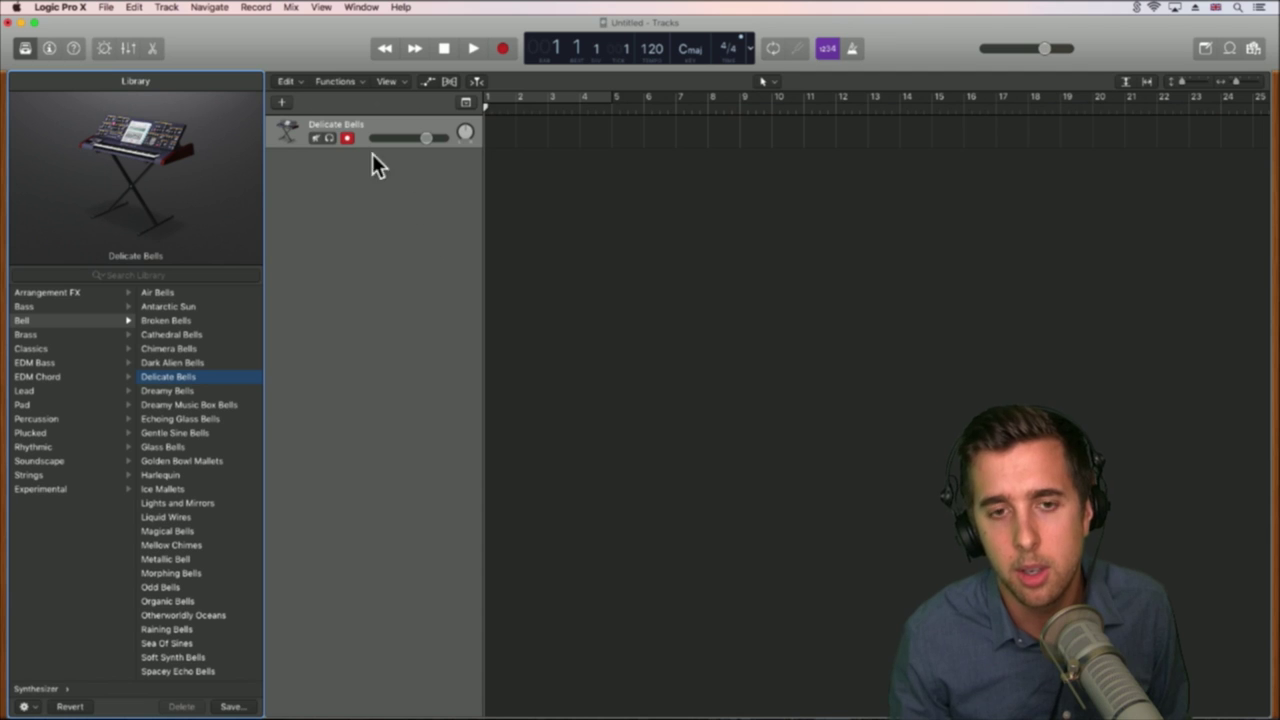
Step: Open Musical Typing and try out the Delicate Bells sound by playing single notes and chords
key("super+k")
key("g")
key("h")
key("d")
key("s")
key("f")
key("g")
key("f")
key("g")
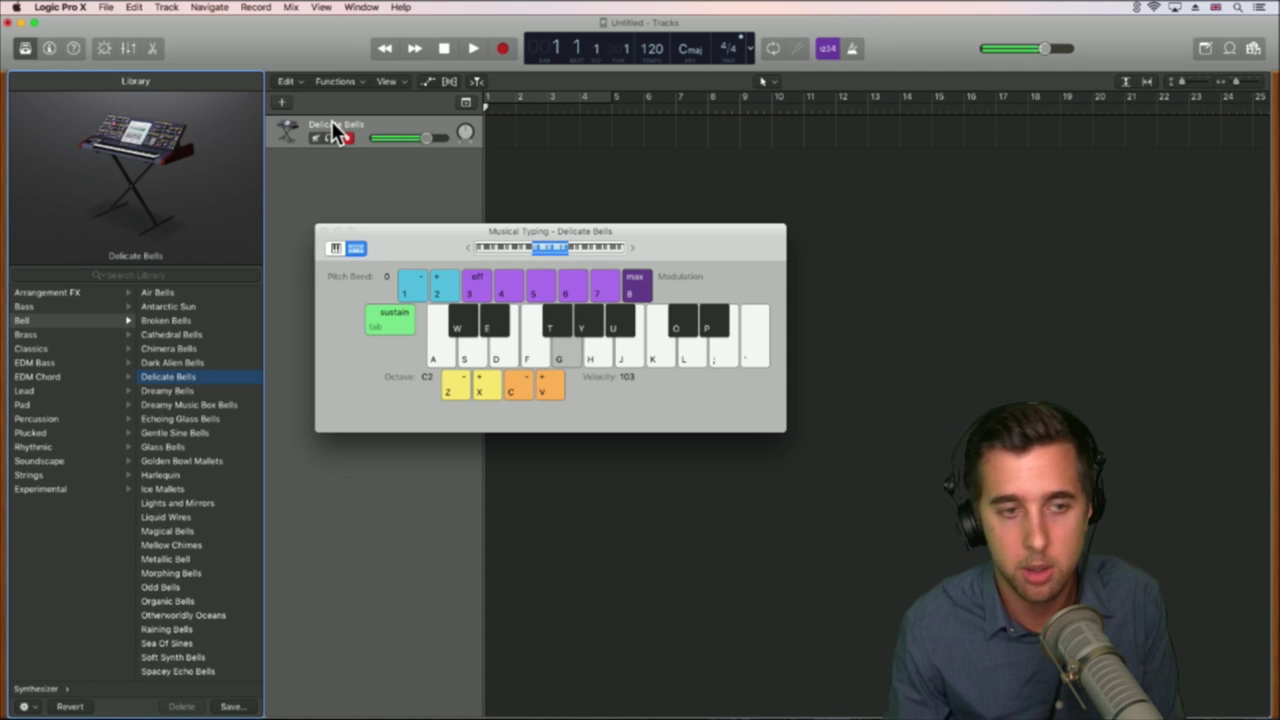
key("f")
key("g")
key("s")
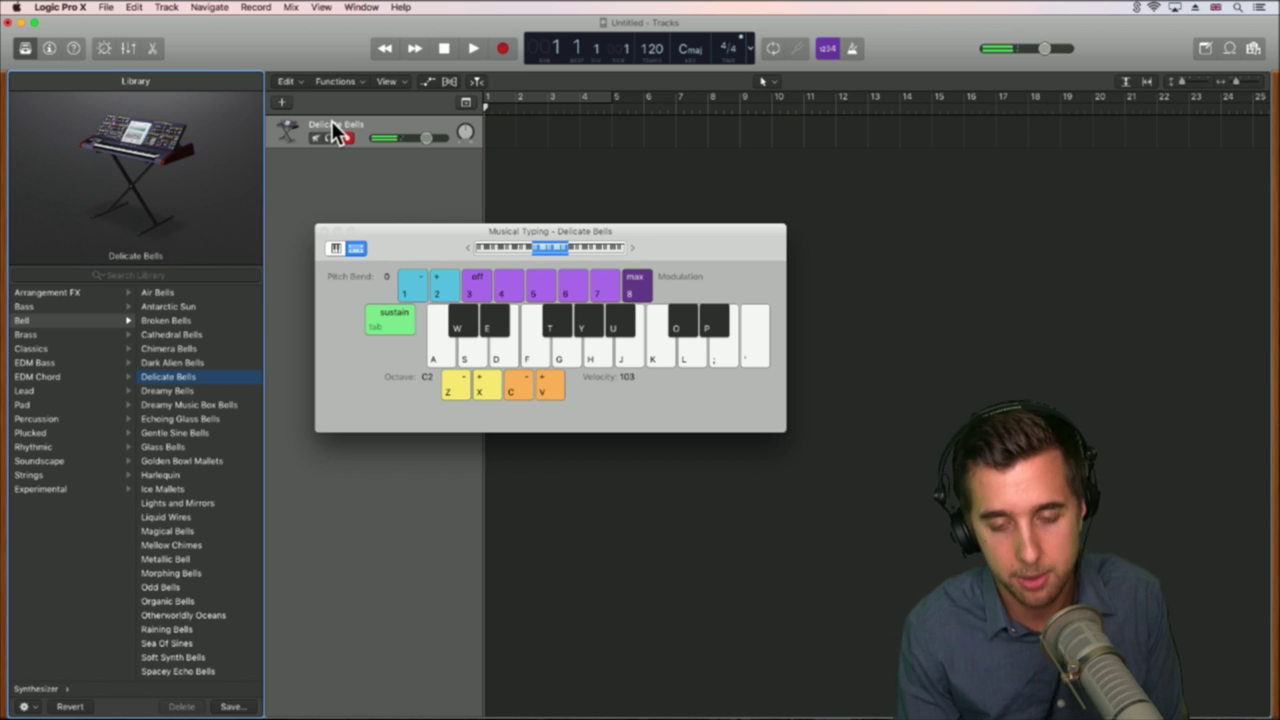
key("a")
key("s")
key("d")
key("g")
key("h")
key("j")
key("k")
key("j")
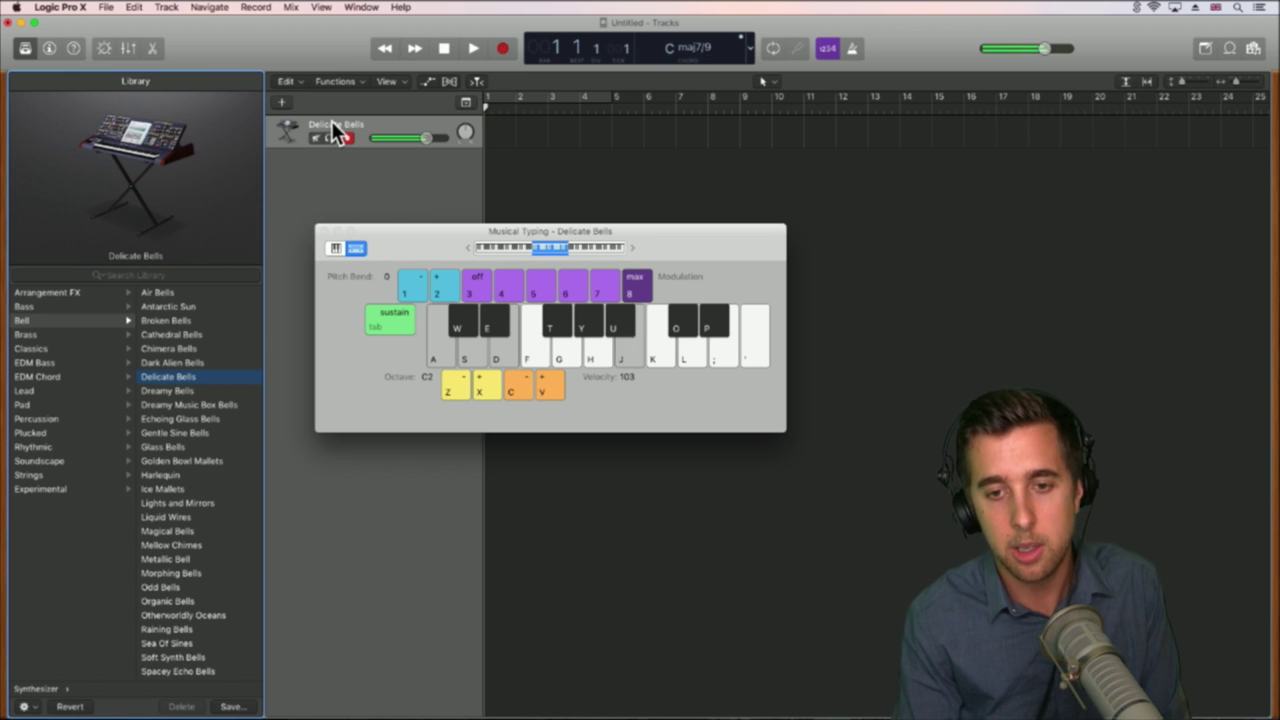
key("s")
key("d")
key("a")
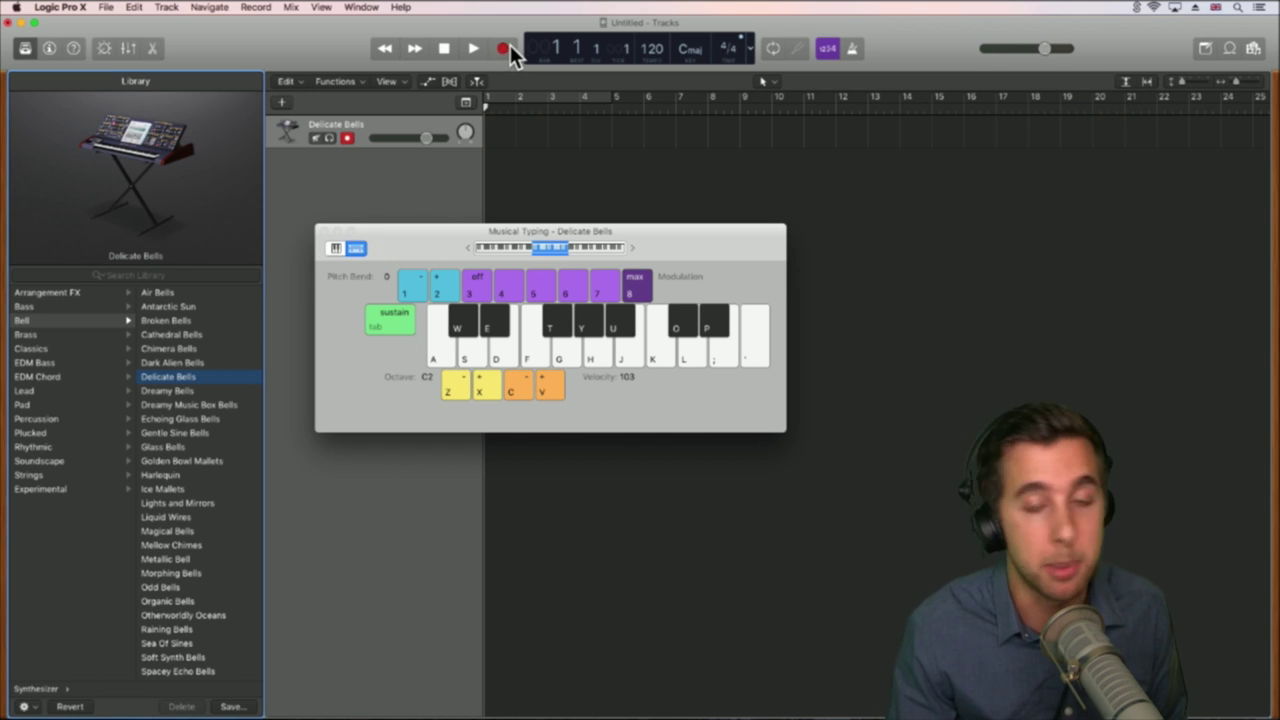
key("a")
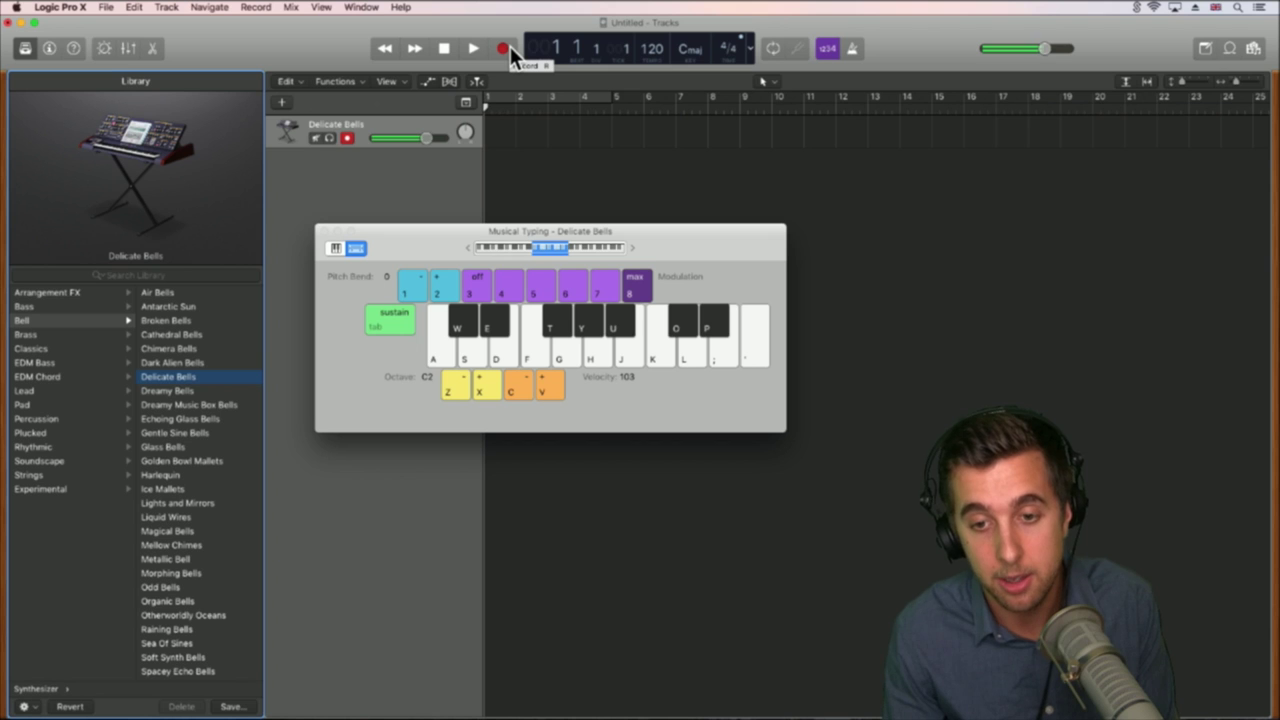
key("a")
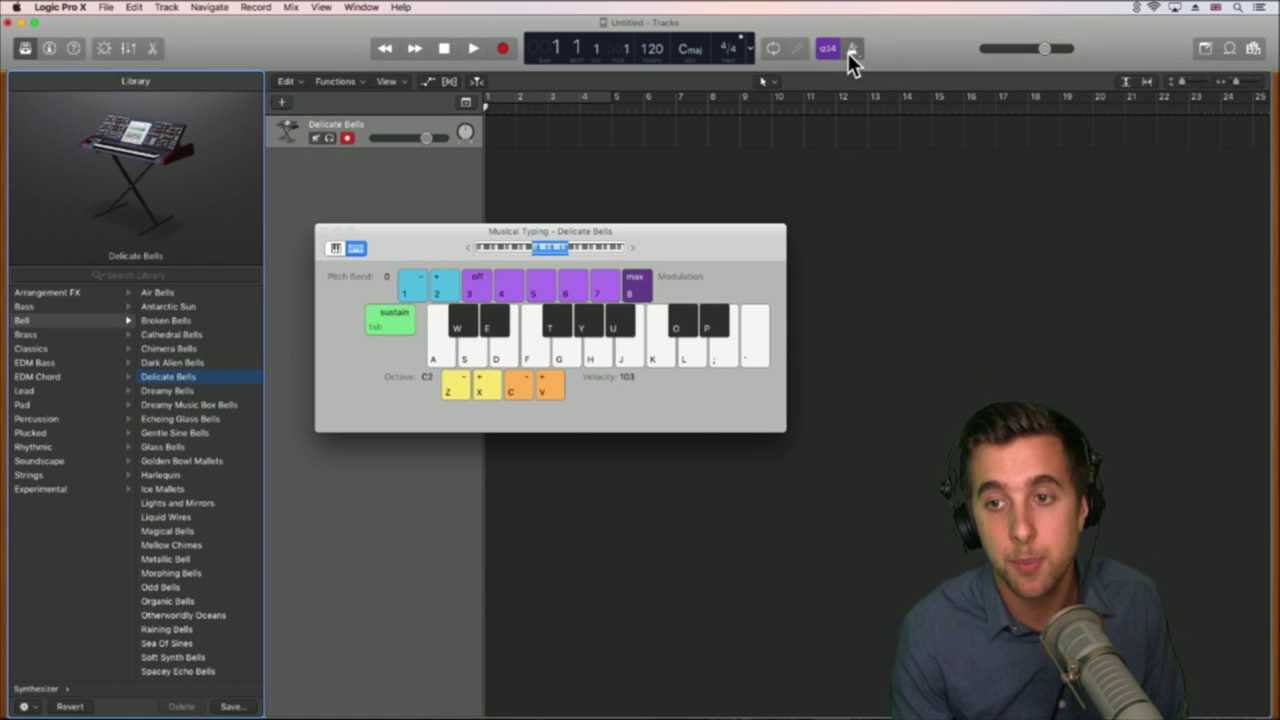
Step: Turn on the metronome and record a short Musical Typing performance on the Delicate Bells track, stopping just past bar 3
left_click(850, 50)
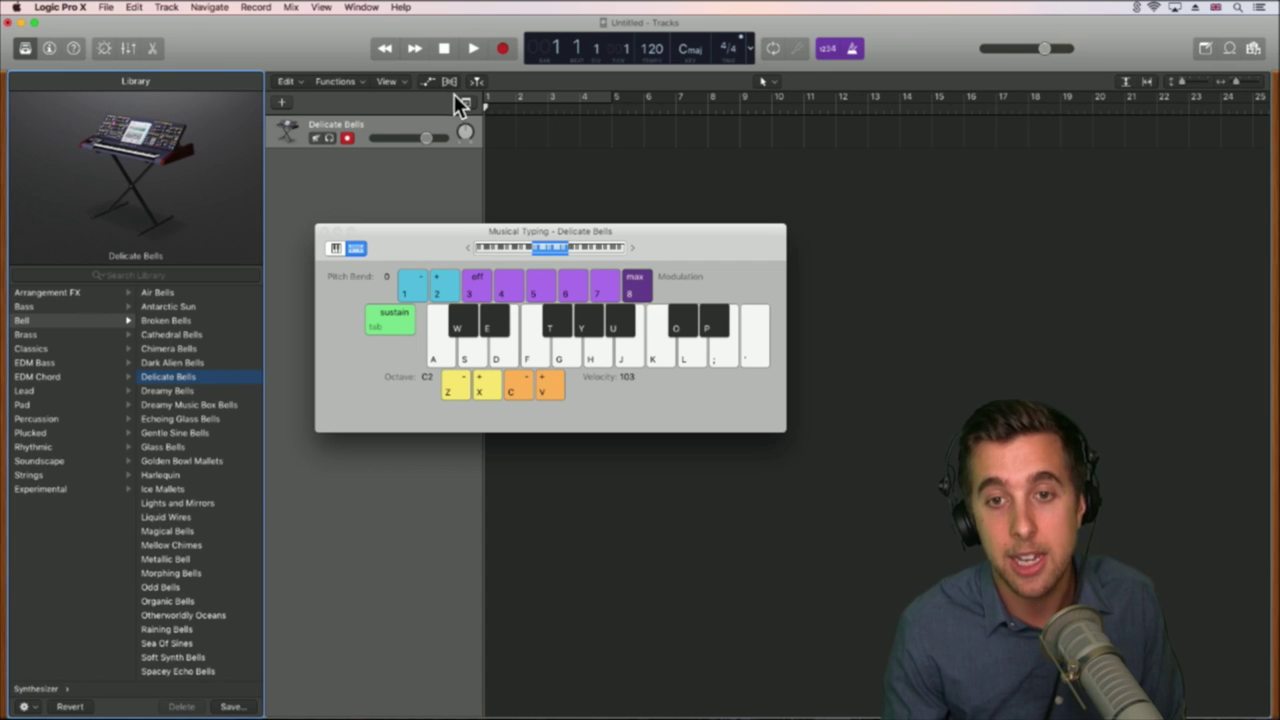
left_click(501, 50)
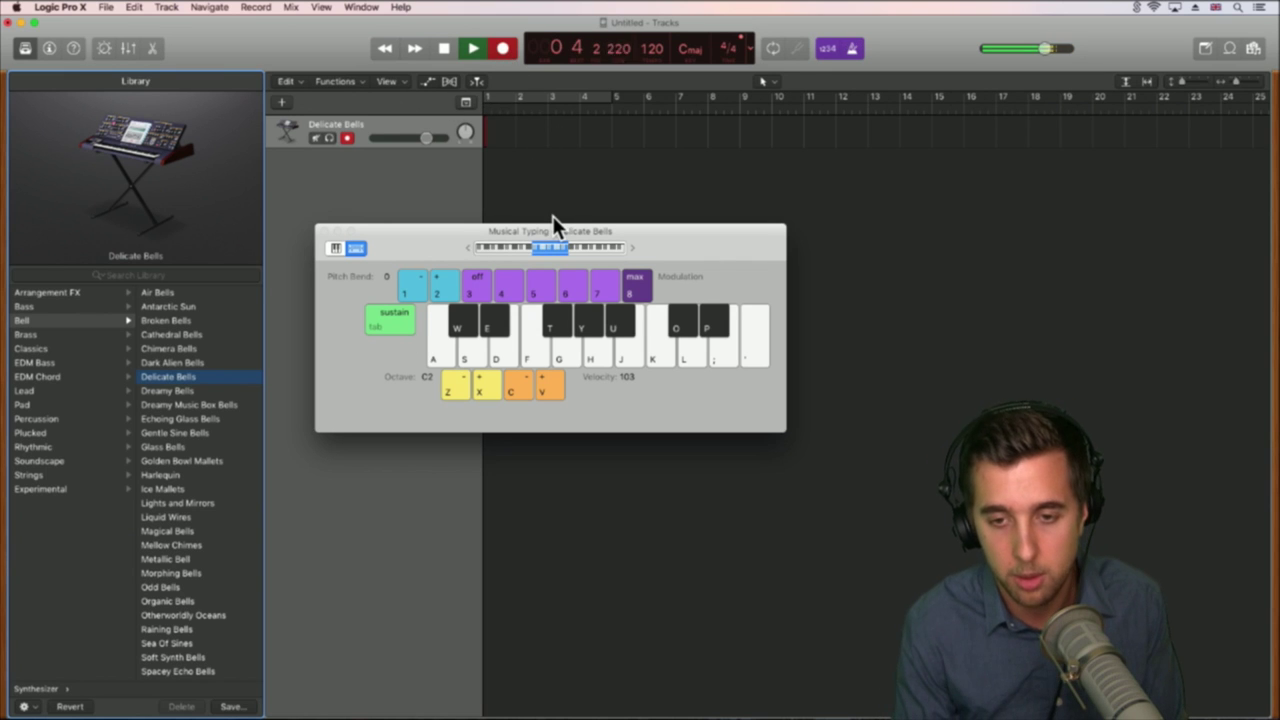
key("a")
key("h")
key("d")
key("g")
key("a")
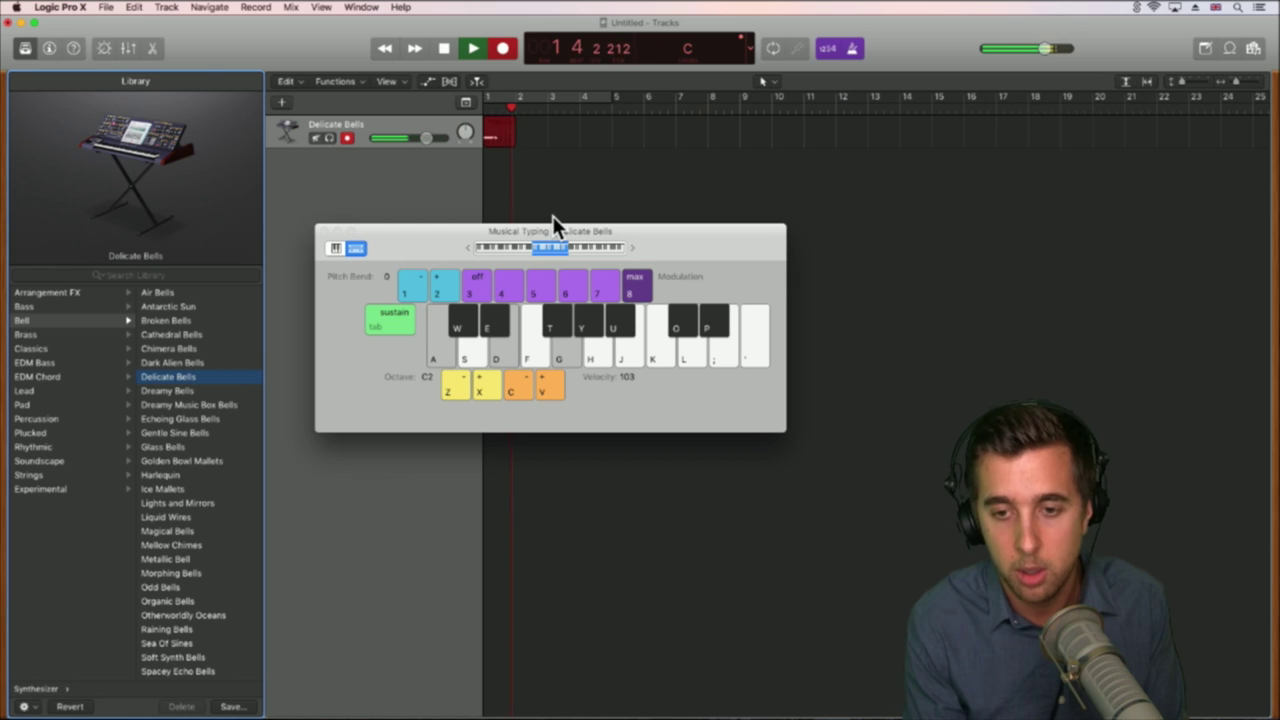
key("a")
key("h")
key("a")
key("d")
key("f")
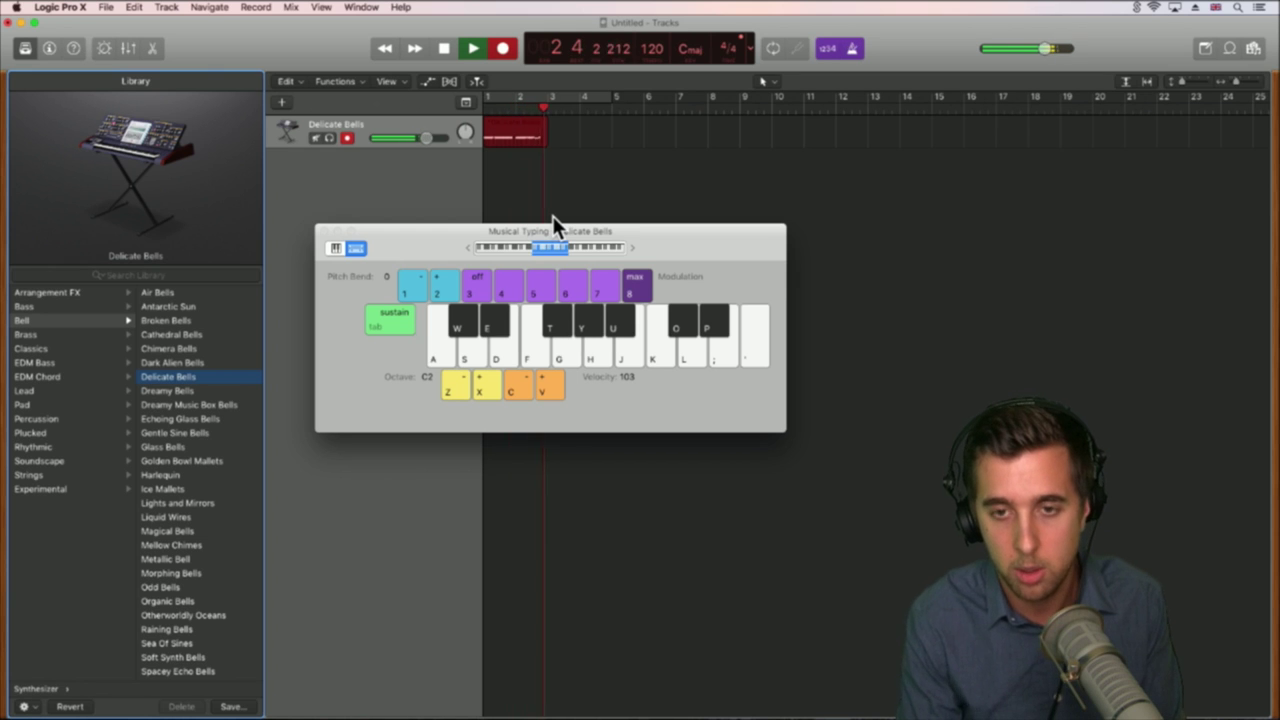
key("space")
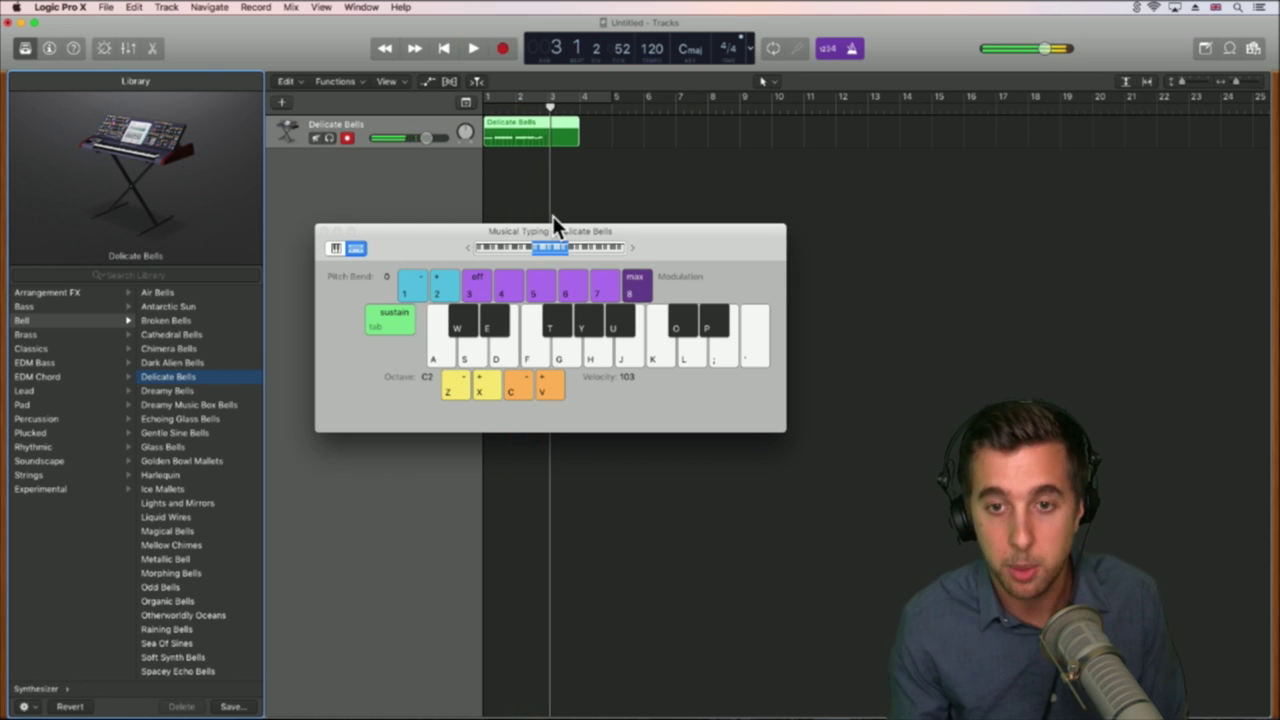
Step: Close the Musical Typing window and move the playhead forward to bar 4
left_click(321, 231)
left_click(645, 167)
key("period")
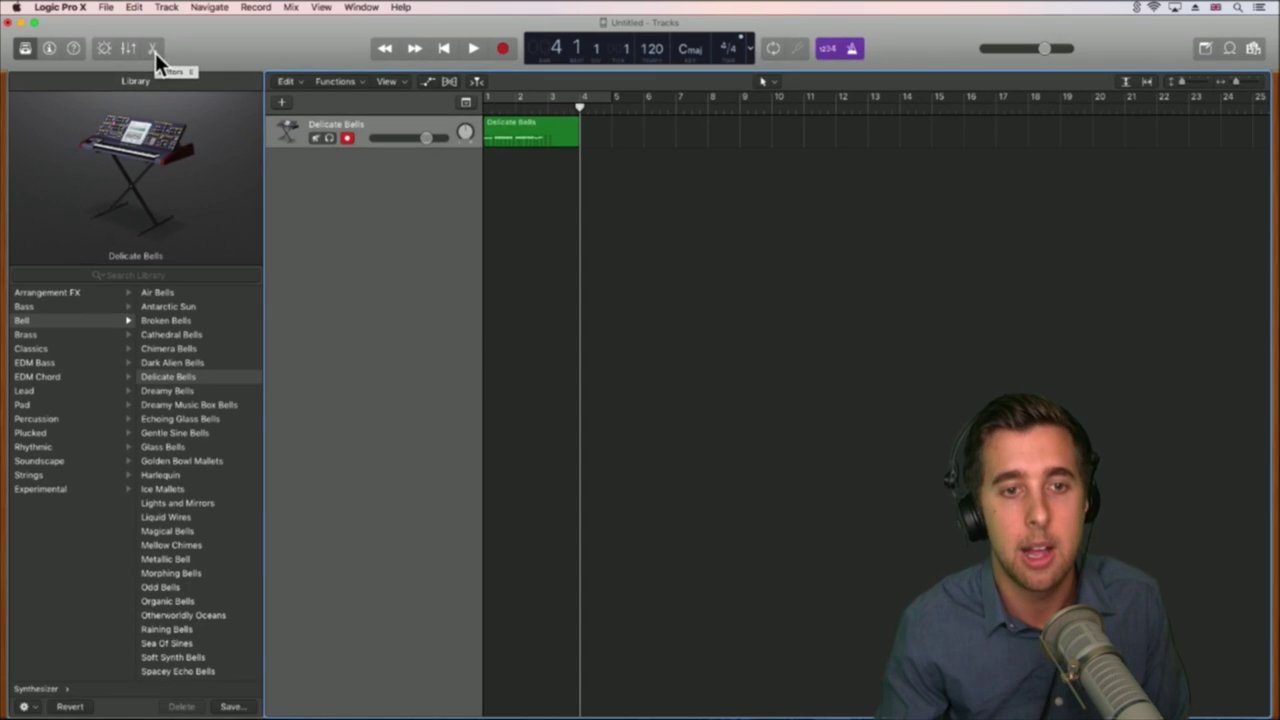
Step: Open the Piano Roll editor, enlarge it to fill most of the window, and audition notes on its vertical keyboard
left_click(153, 49)
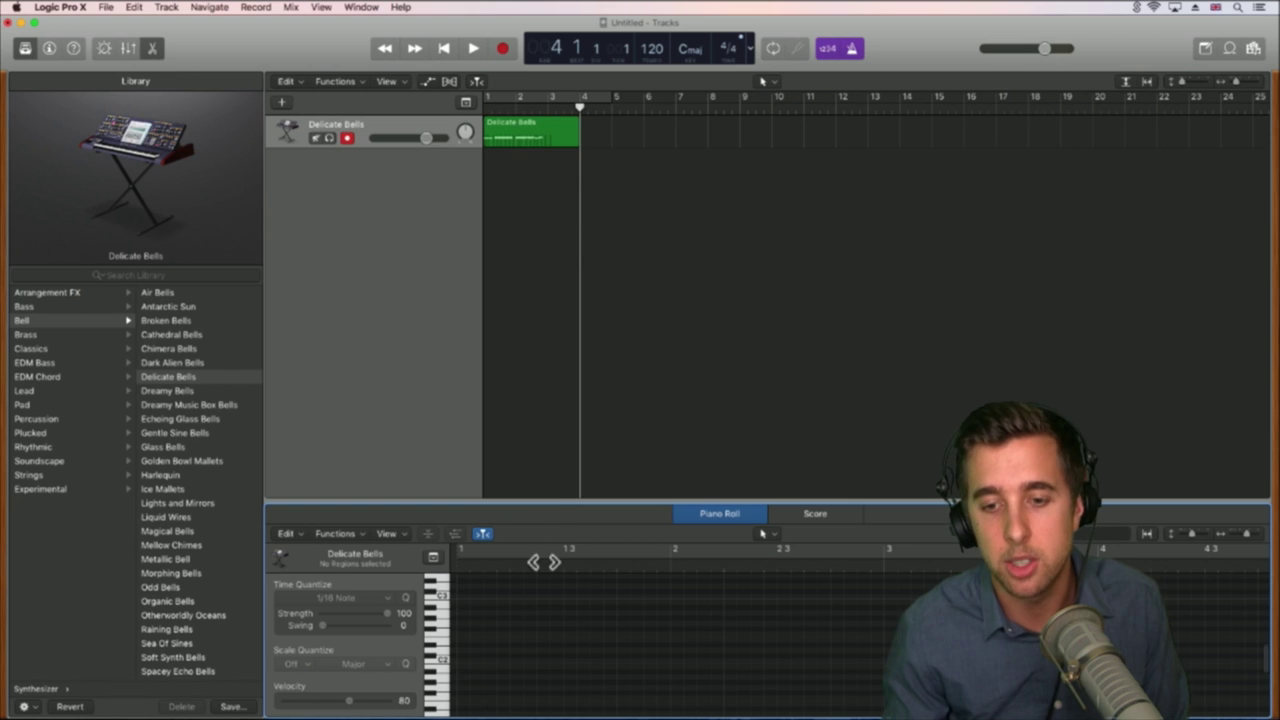
left_click_drag(535, 500, 517, 170)
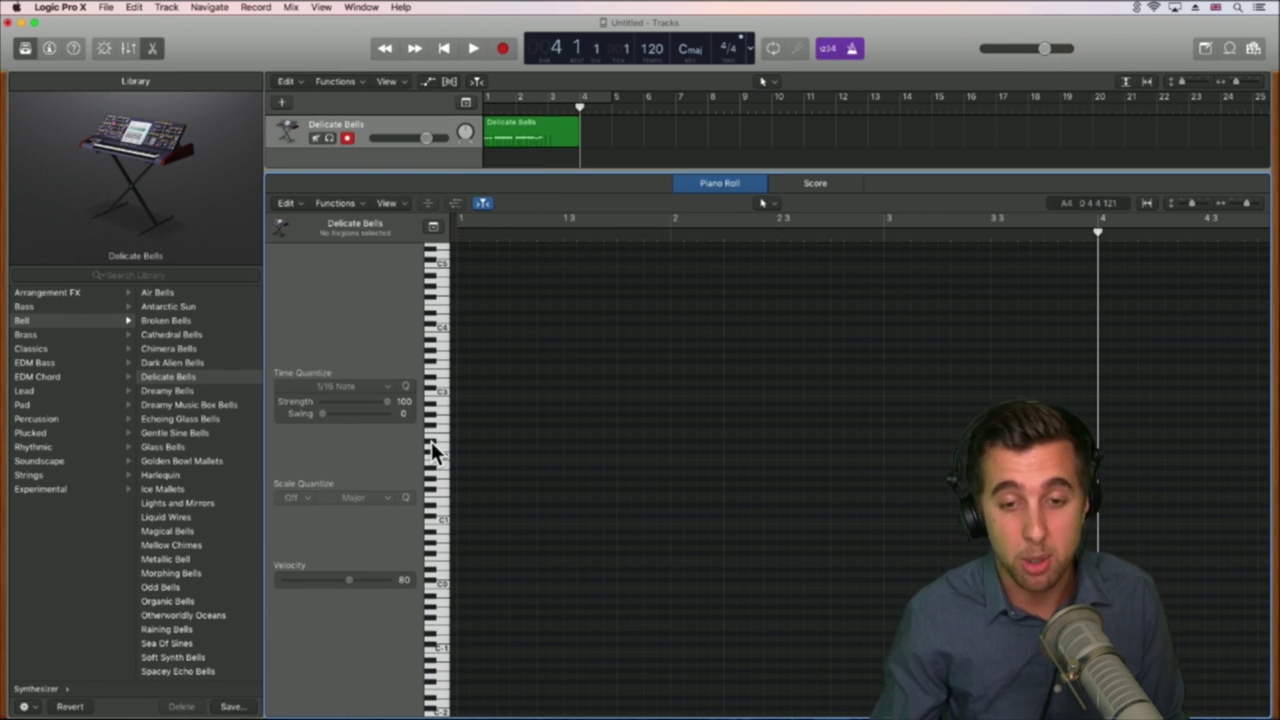
left_click_drag(441, 303, 431, 513)
left_click_drag(440, 630, 439, 601)
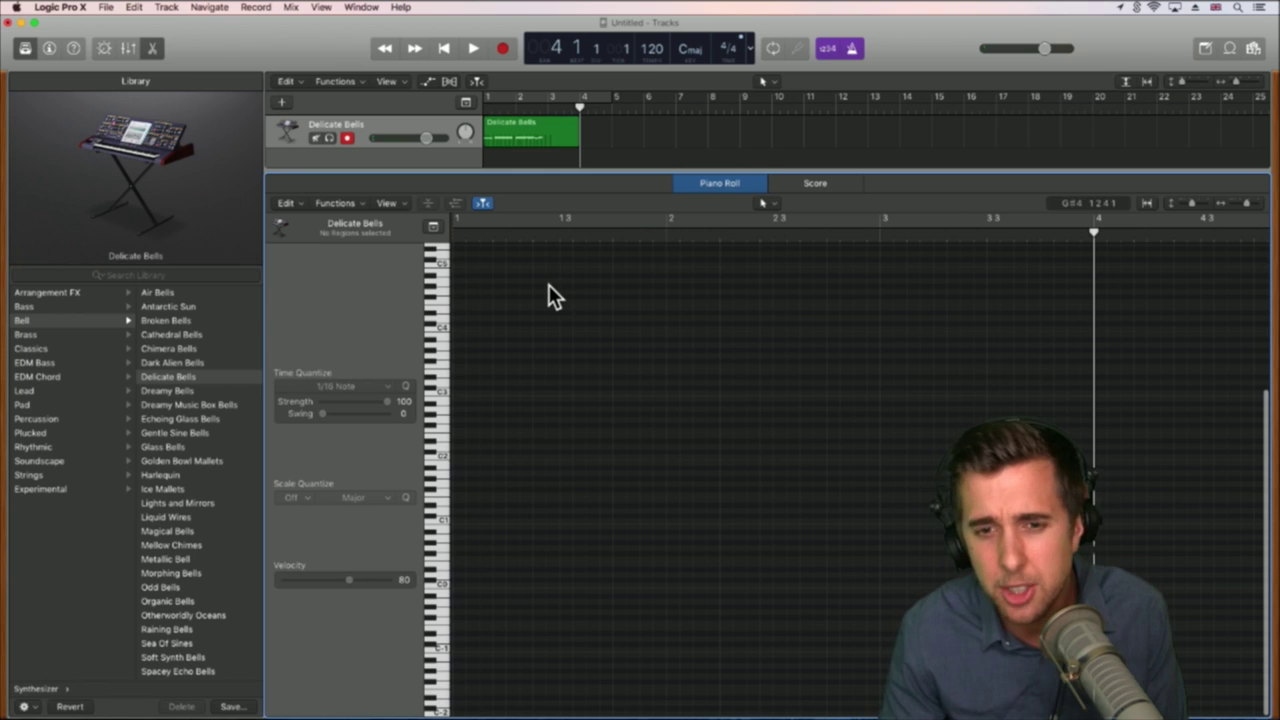
Step: Switch the Piano Roll to the Pencil Tool
left_click(768, 205)
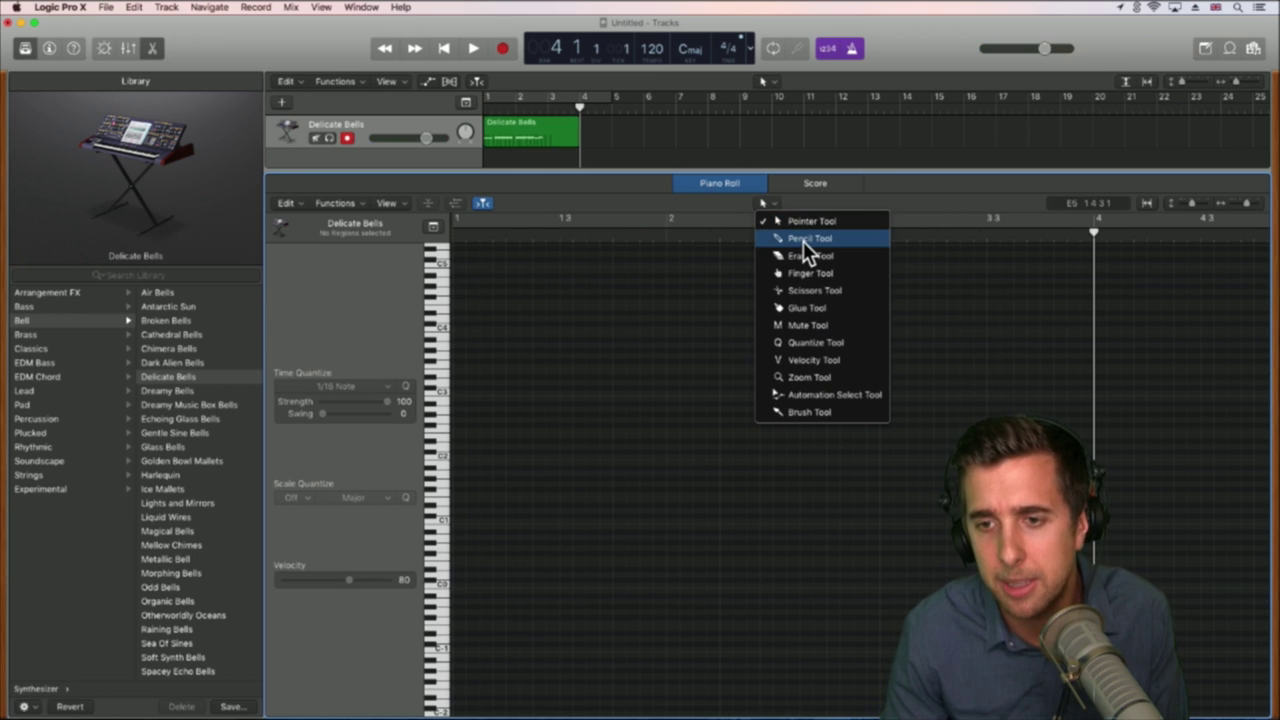
left_click(805, 239)
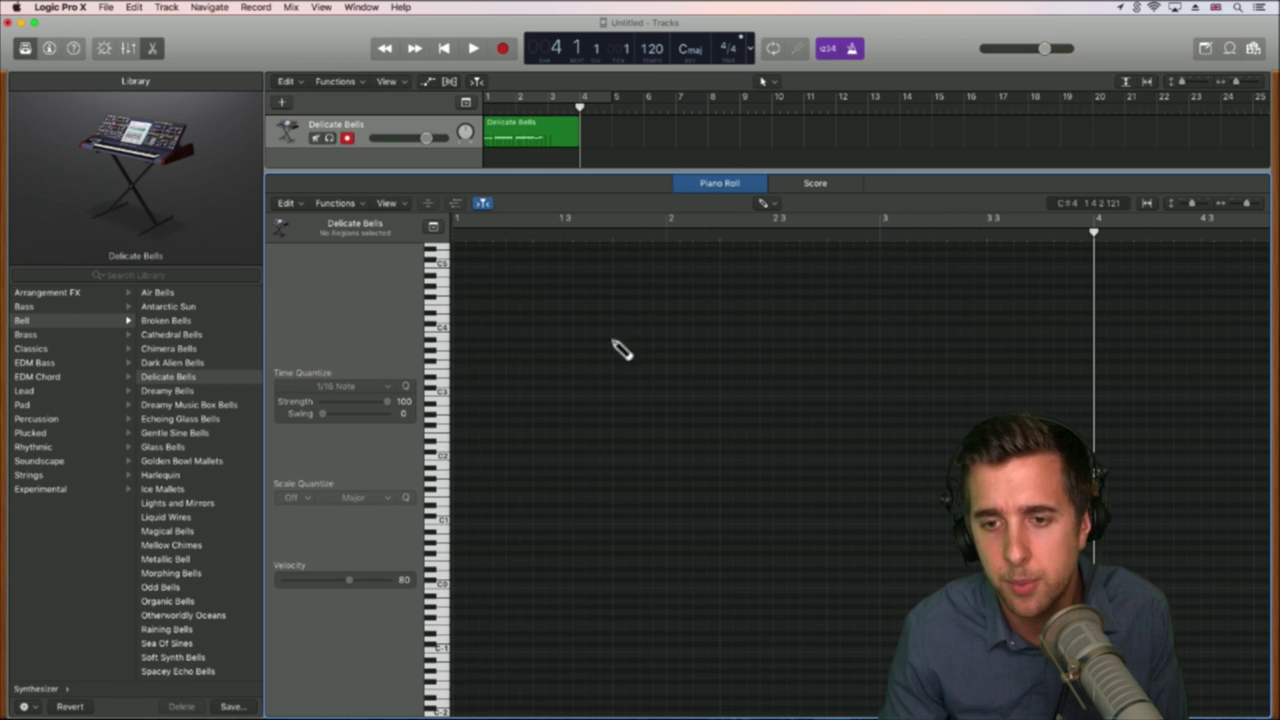
left_click(460, 389)
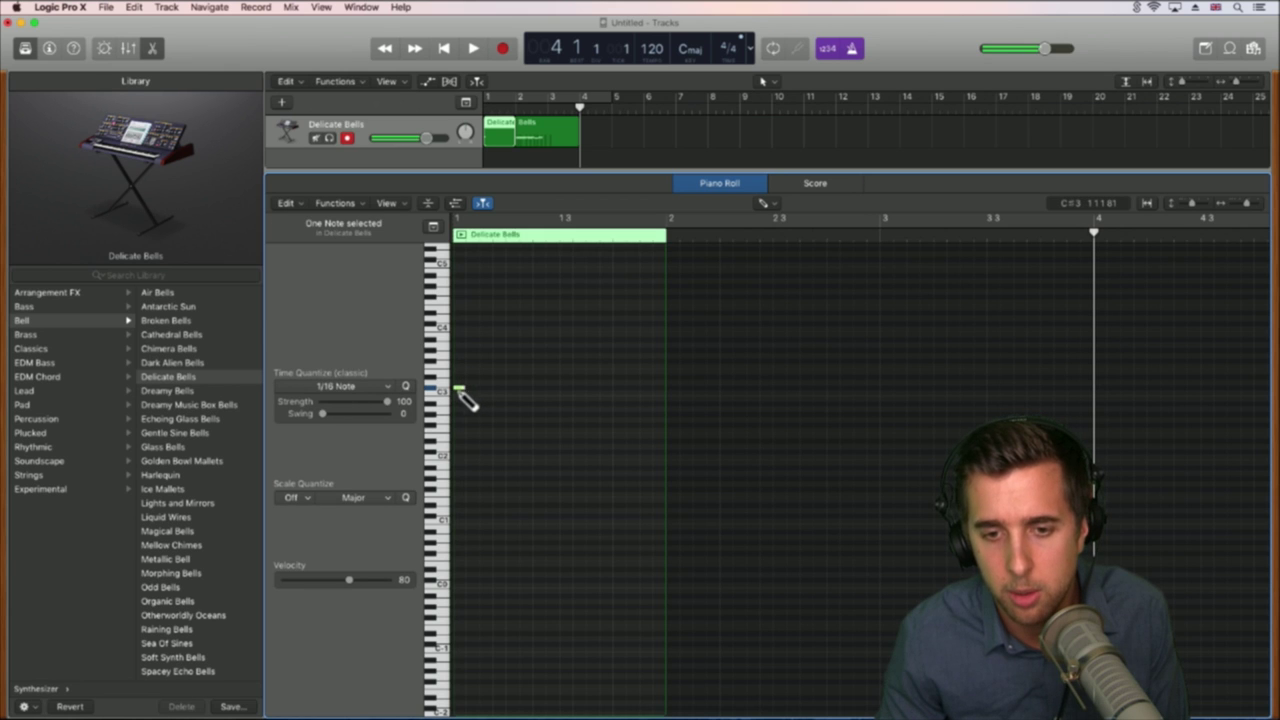
right_click(466, 397)
left_click(465, 390)
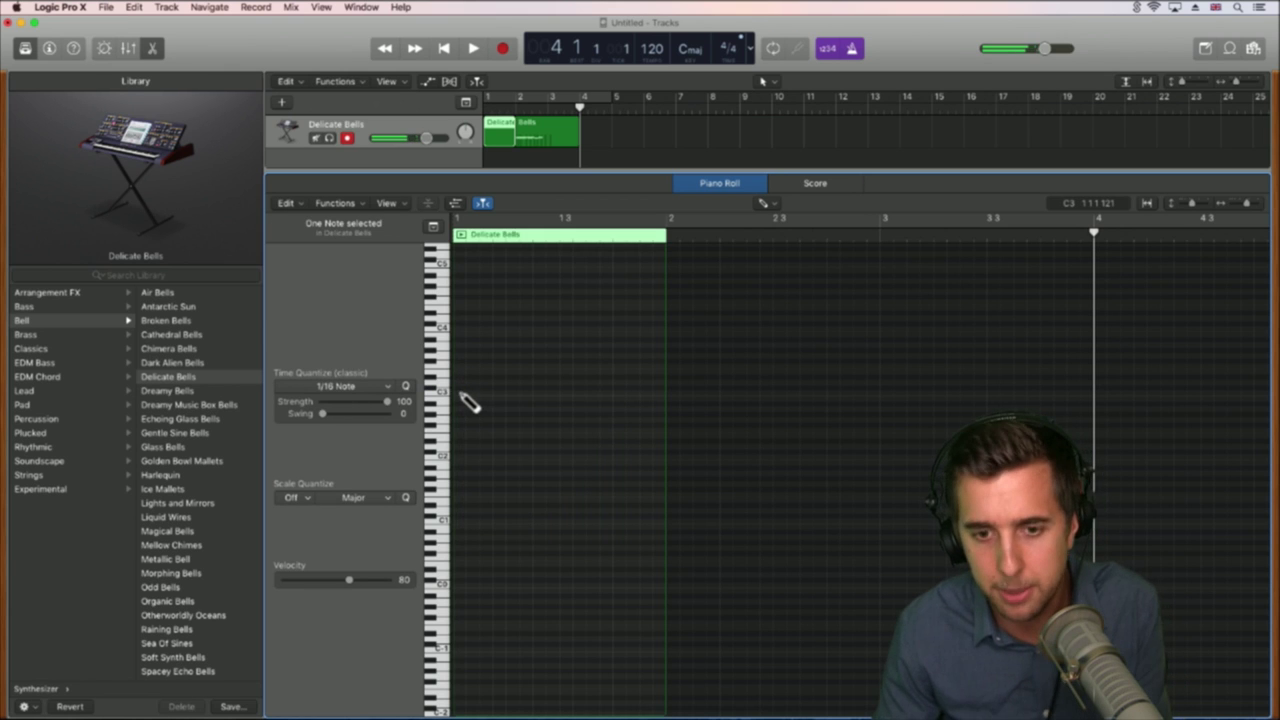
Step: Draw a ten-note melody of short notes across bar 1, starting on C3 and ending with a stepwise rise from F2
left_click(462, 395)
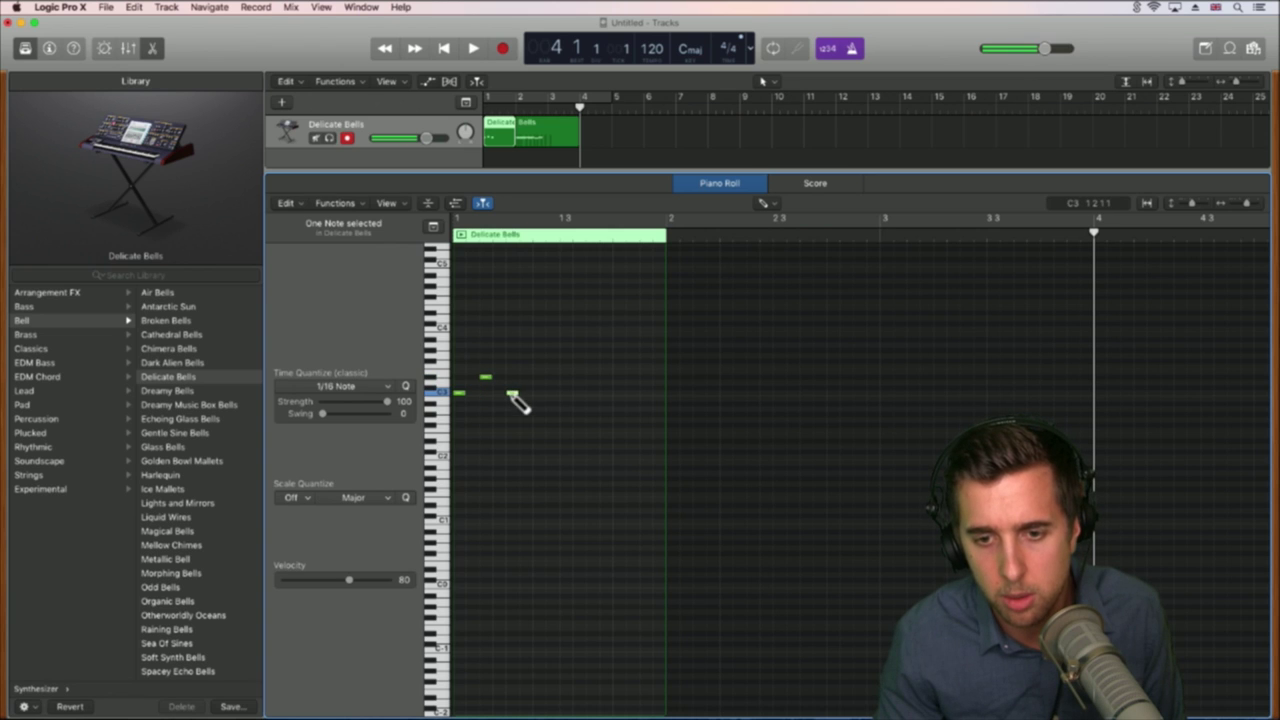
left_click(539, 408)
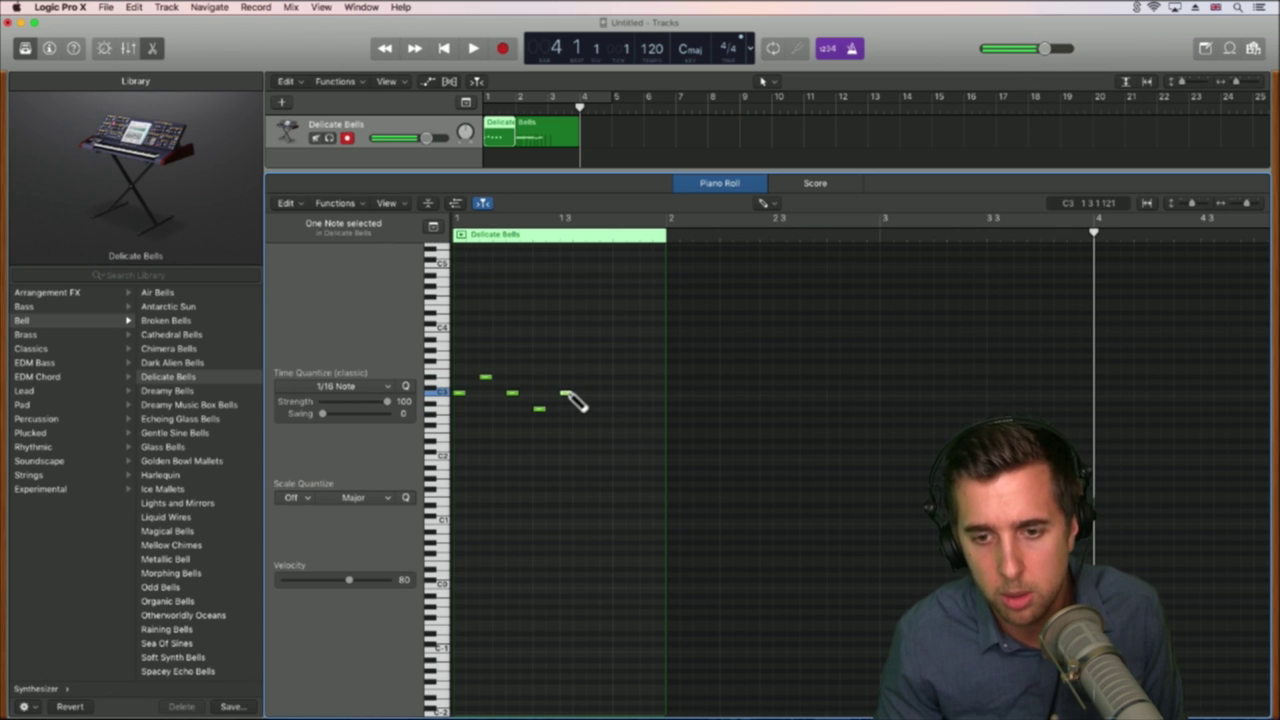
left_click(592, 408)
left_click(619, 430)
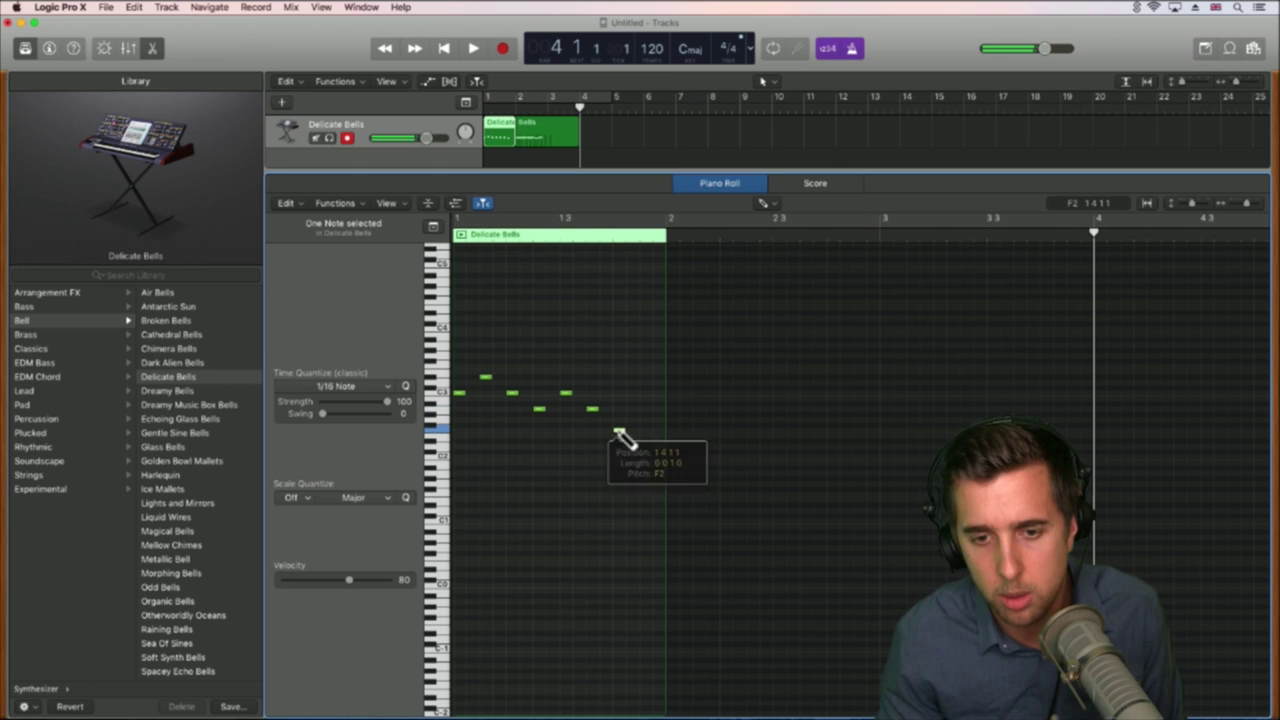
left_click(632, 425)
left_click(646, 419)
left_click(659, 413)
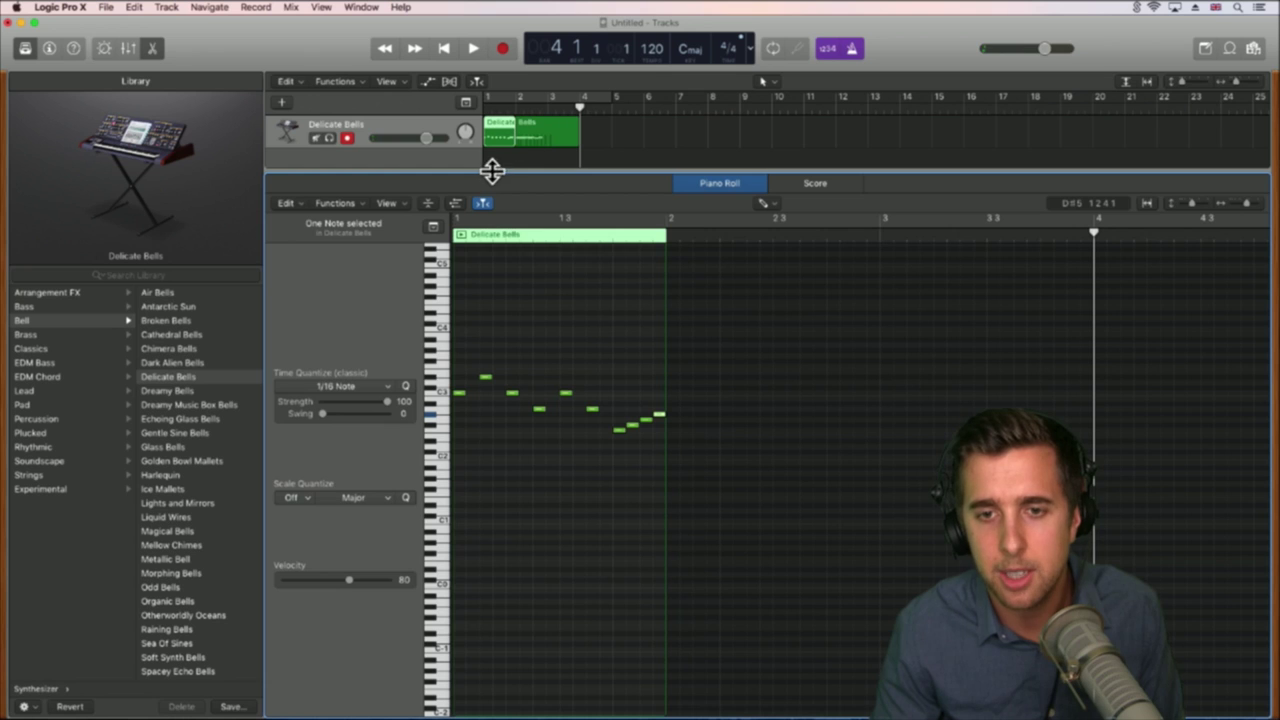
Step: Hide the Piano Roll and play the track from bar 1 to bar 3, with the metronome switched off by the end
key("p")
left_click_drag(580, 113, 485, 108)
key("space")
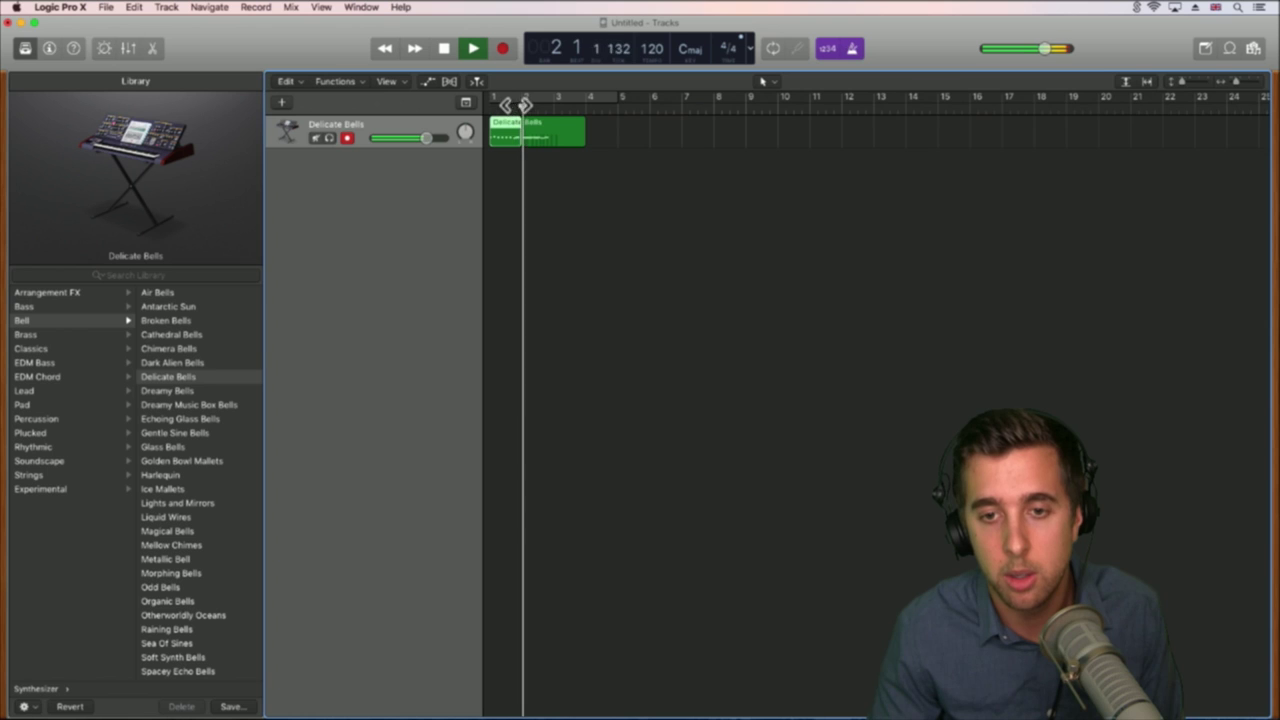
key("space")
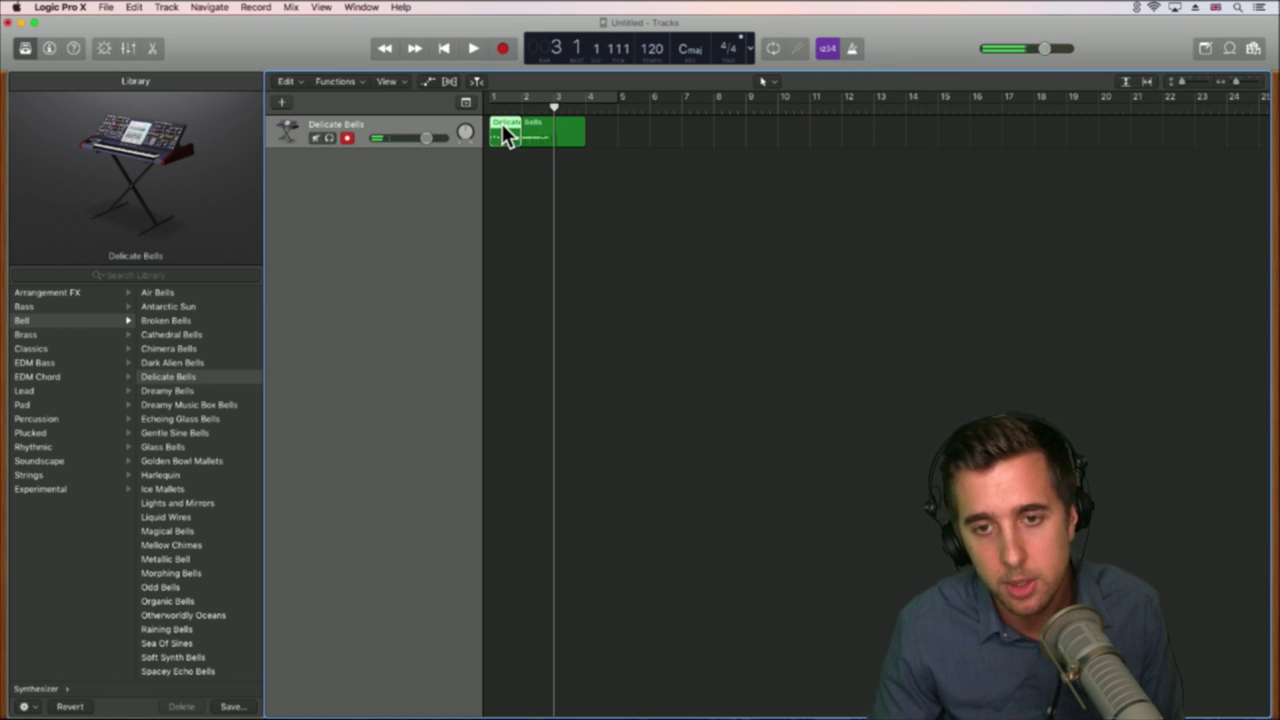
Step: Reopen the Piano Roll, display the recorded Delicate Bells region in it, and shorten that region to end at bar 3
double_click(506, 124)
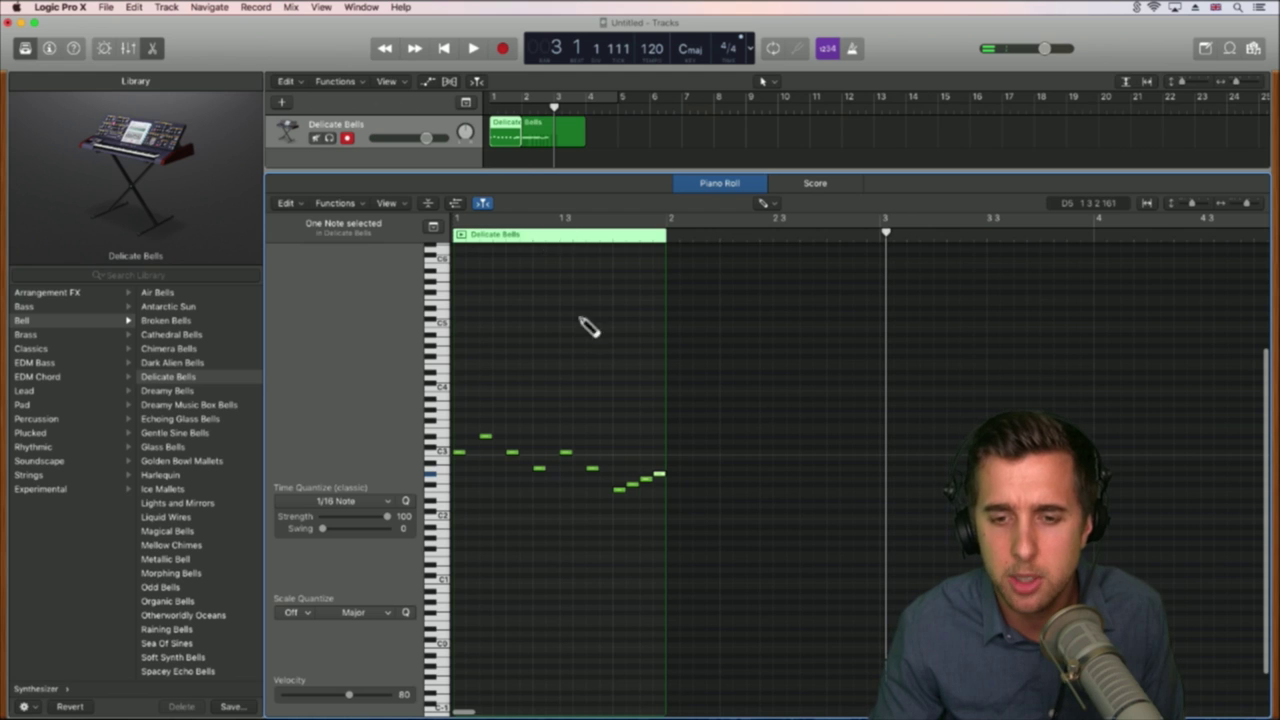
left_click(538, 137)
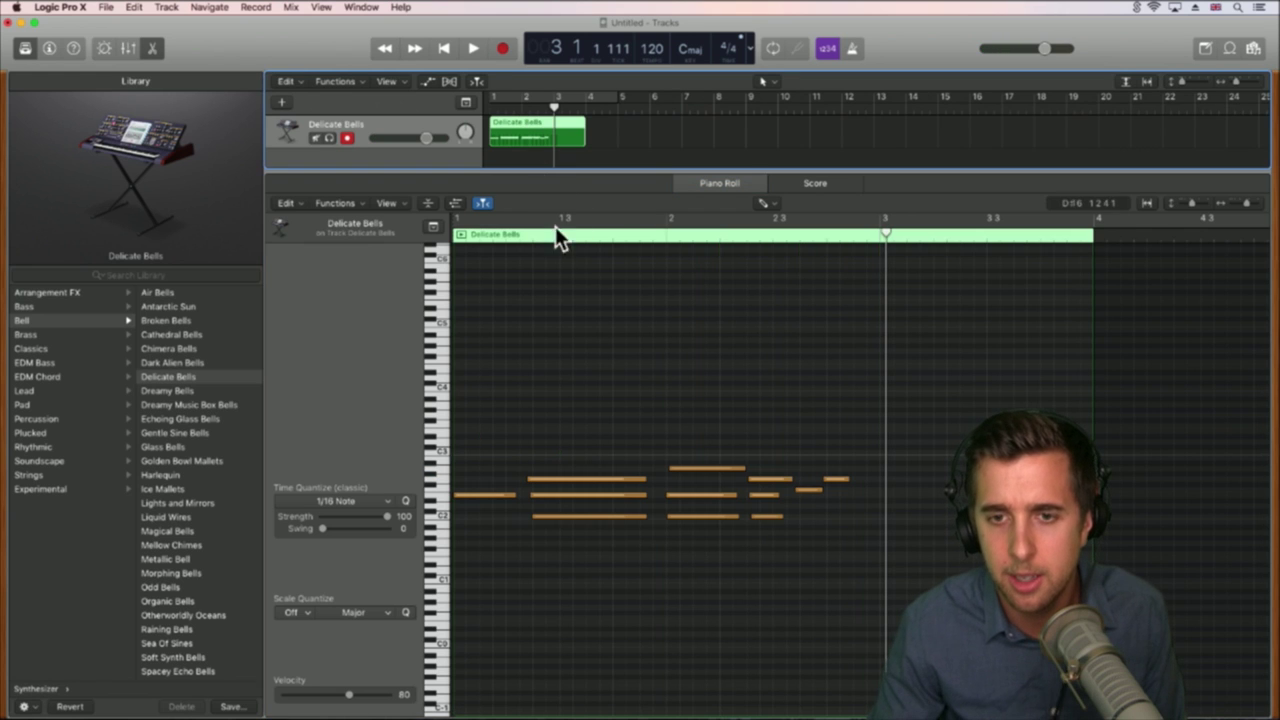
left_click_drag(584, 137, 553, 138)
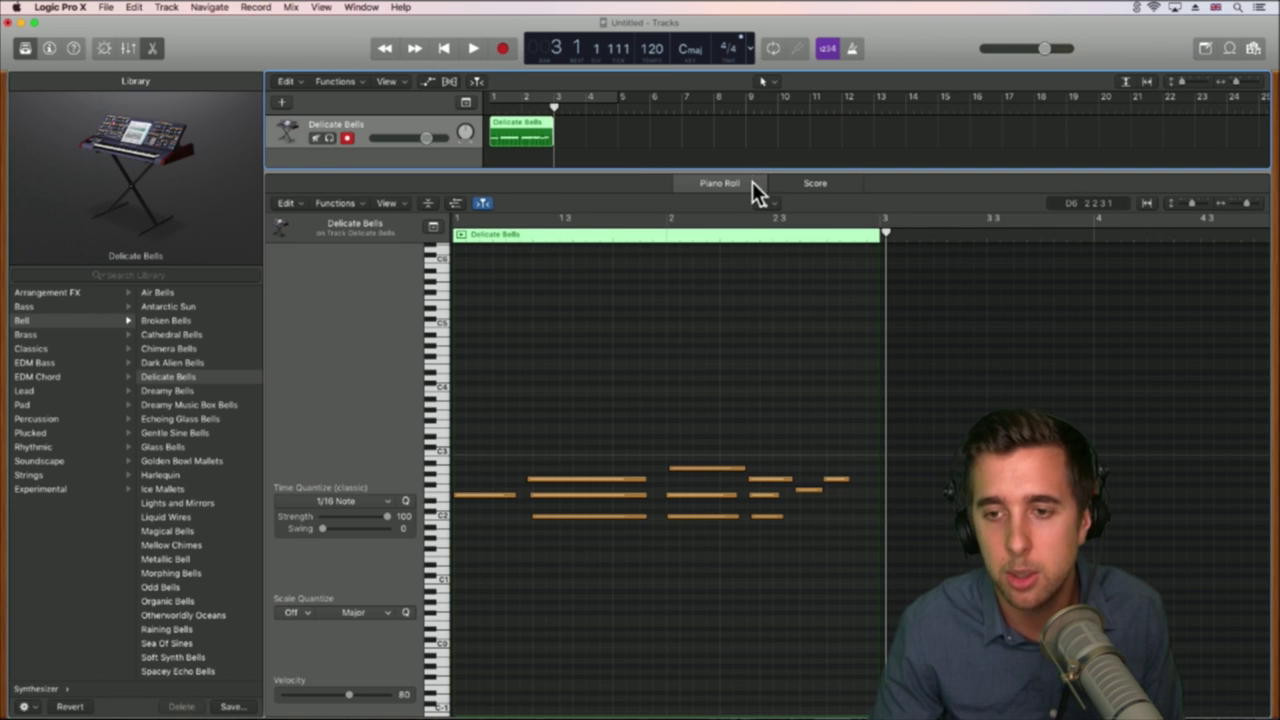
Step: Switch the Piano Roll back to the Pointer Tool and select all the notes in the recorded region
key("t")
left_click(794, 218)
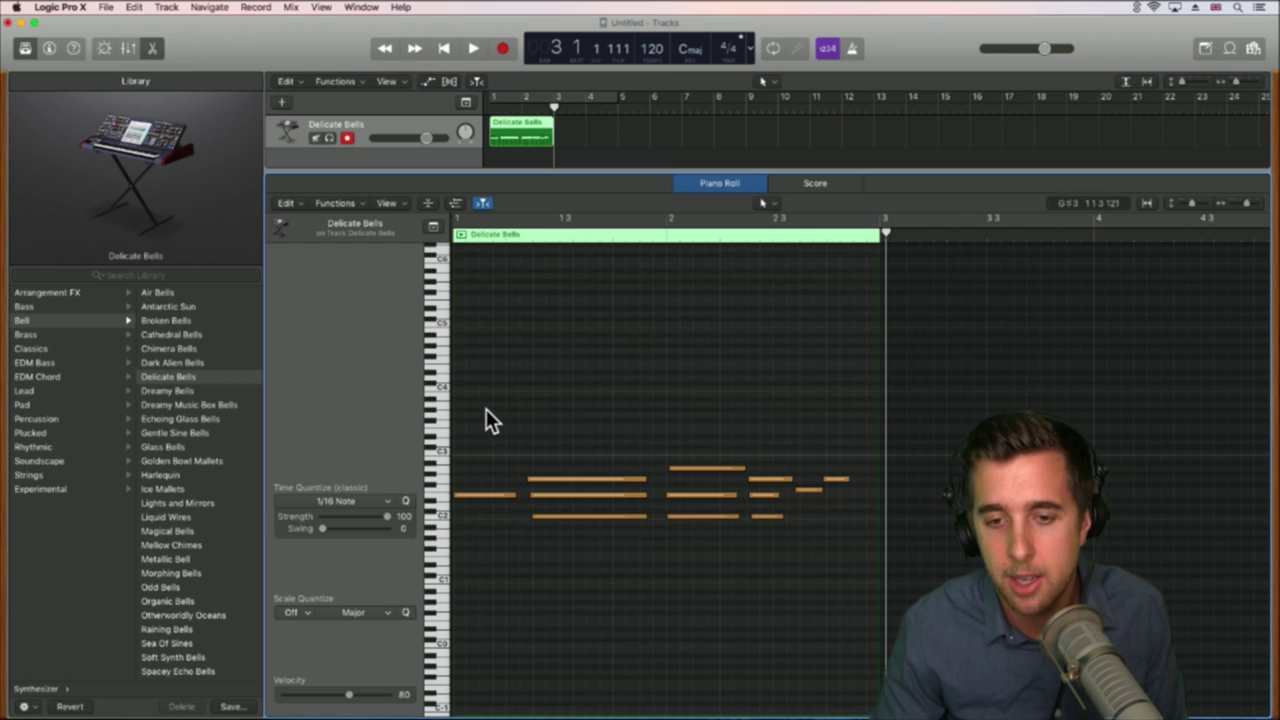
left_click_drag(480, 400, 832, 561)
left_click(832, 561)
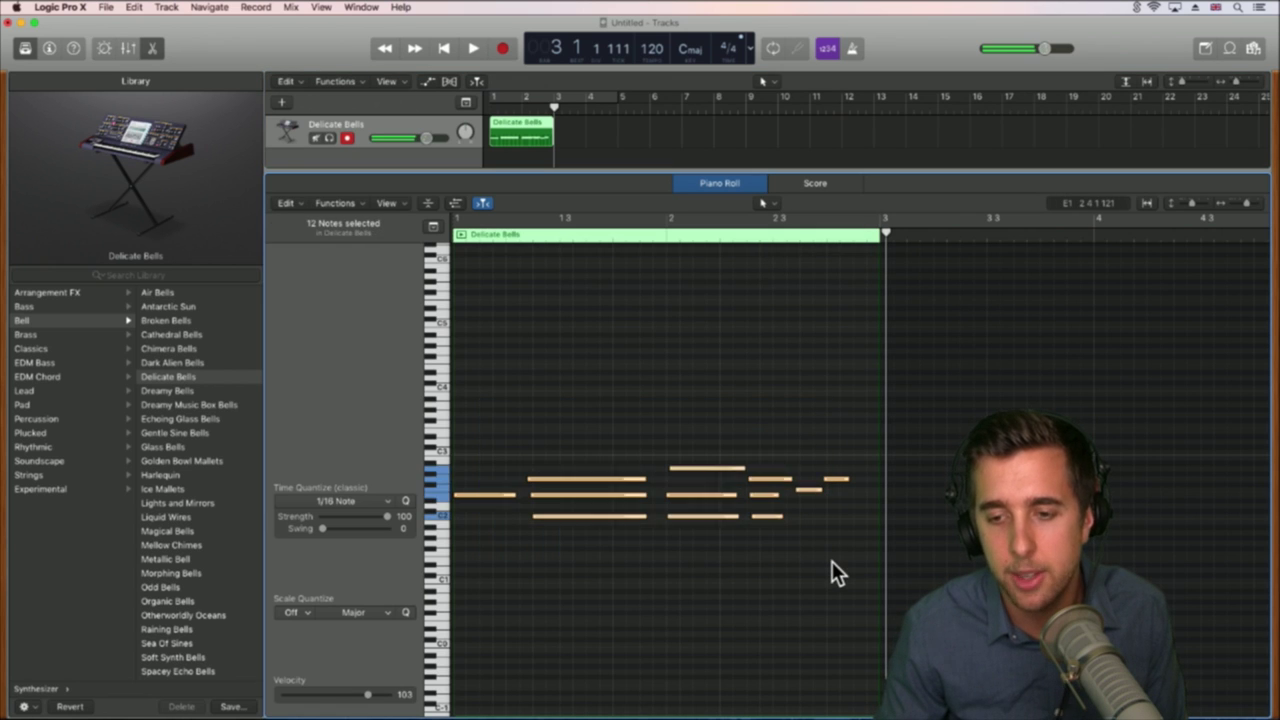
key("super+a")
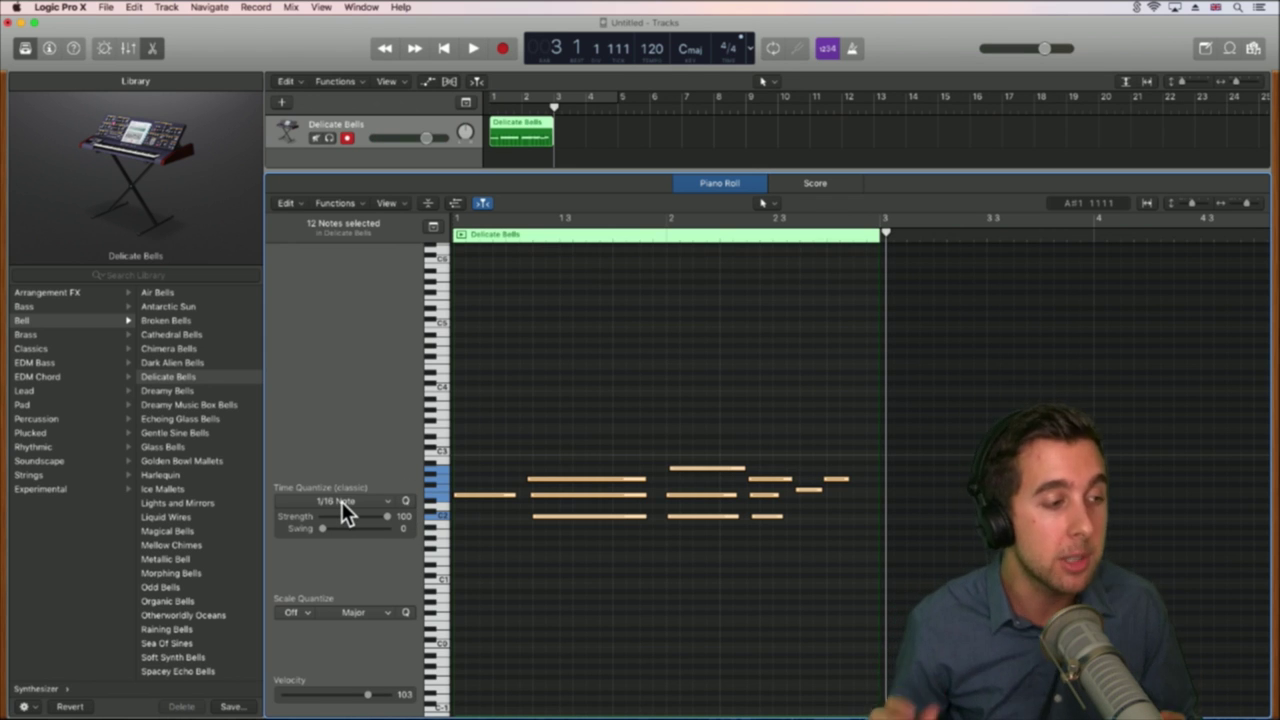
Step: Quantize the selected notes to 1/16 Note and play the region from bar 1 with the Piano Roll hidden
left_click(409, 502)
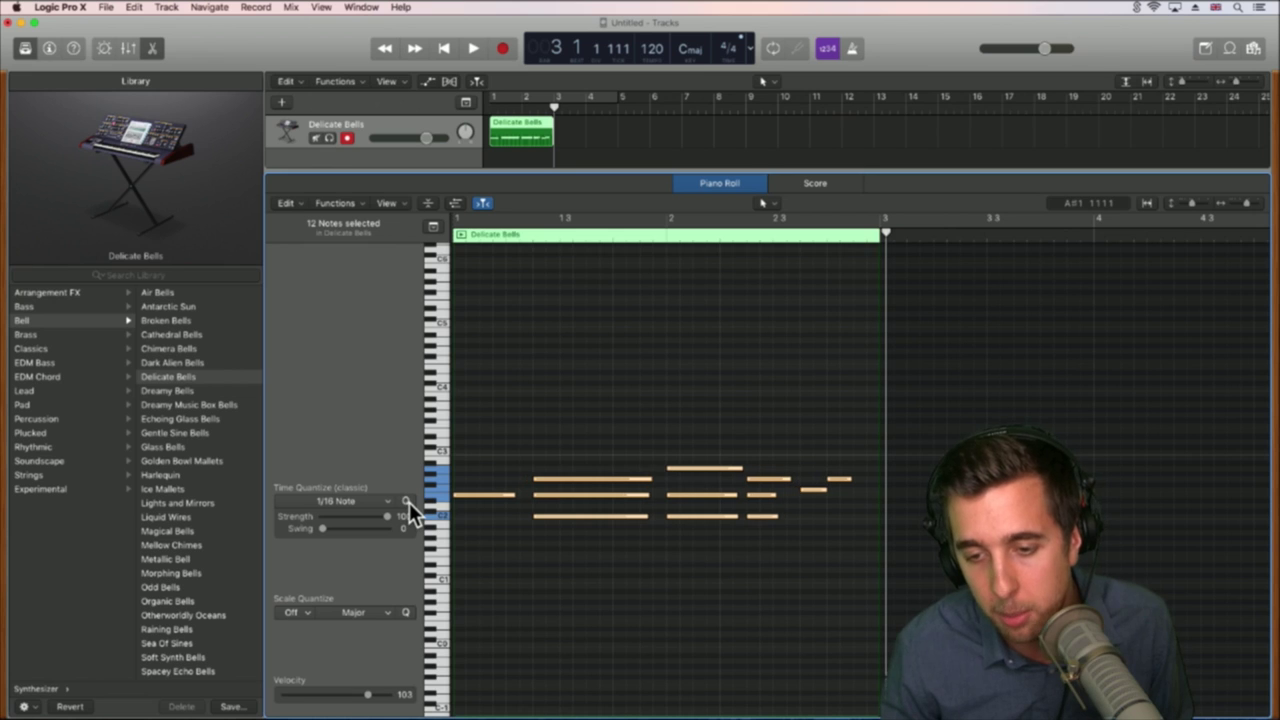
left_click(550, 577)
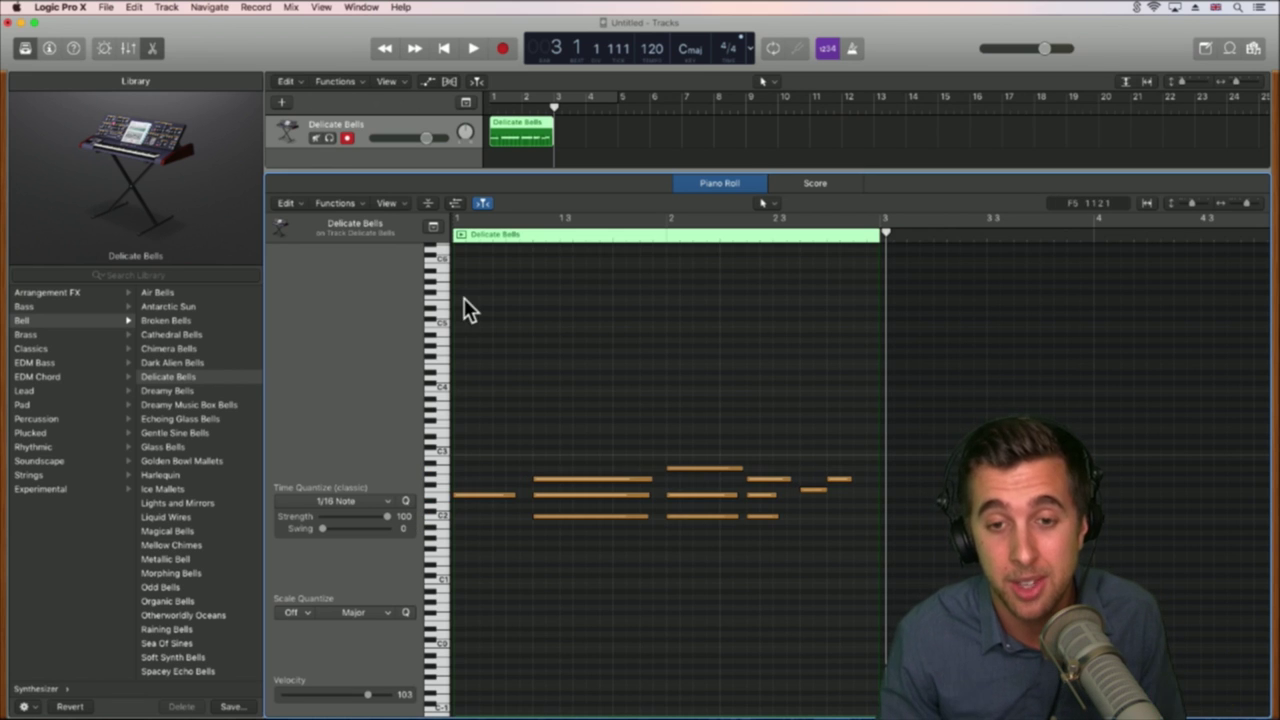
key("e")
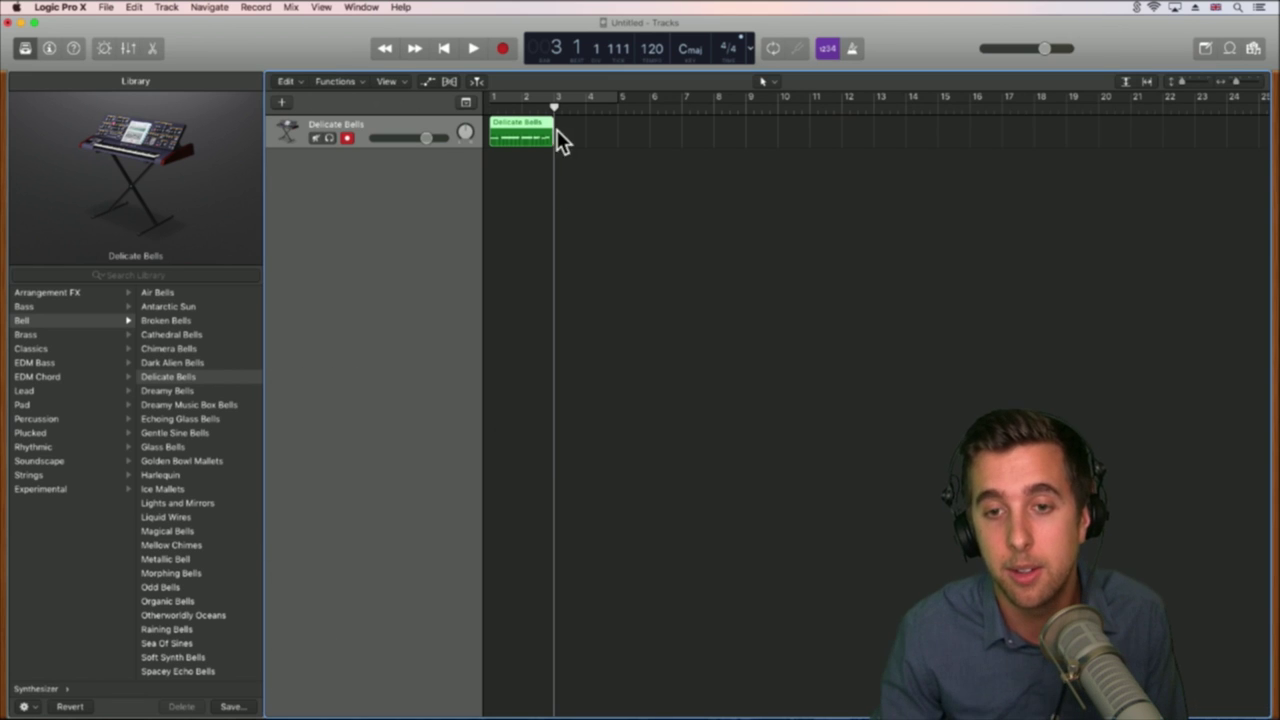
left_click(491, 107)
key("space")
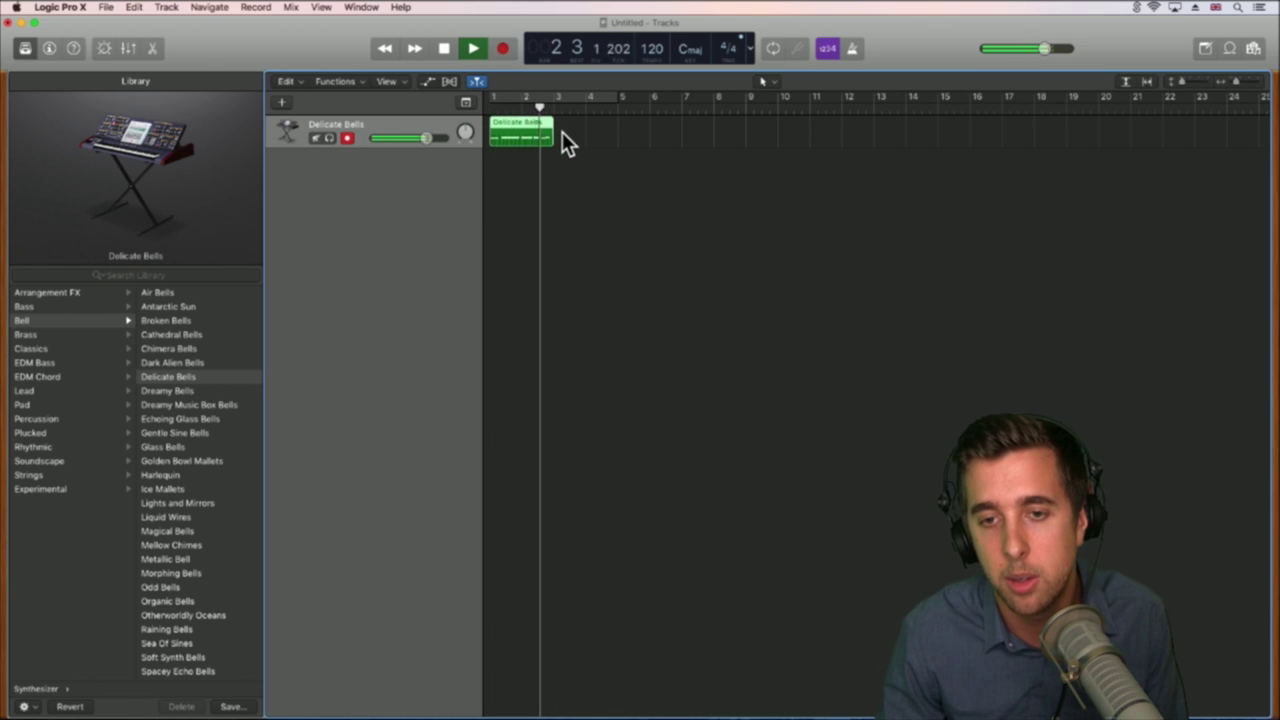
key("space")
Step: Copy the Delicate Bells region to bar 3 on the same track and open the copy in the Piano Roll
left_click_drag(530, 134, 546, 172)
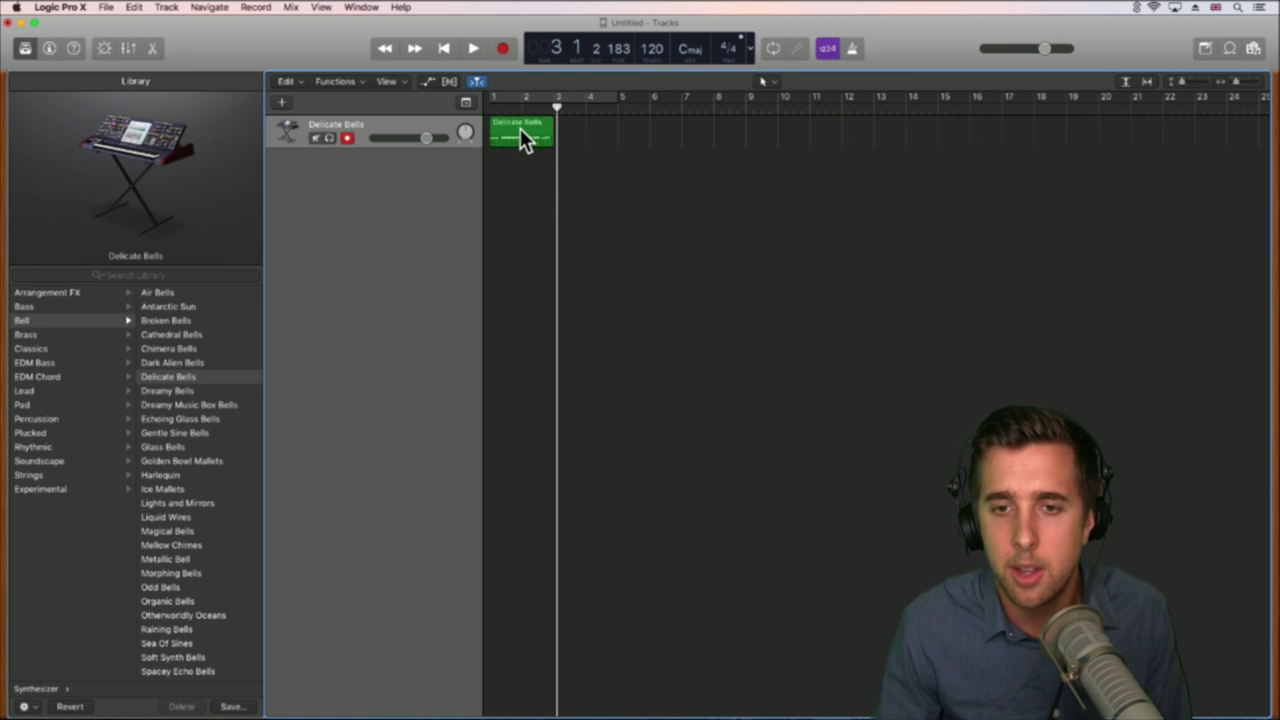
left_click_drag(520, 128, 628, 130)
double_click(575, 128)
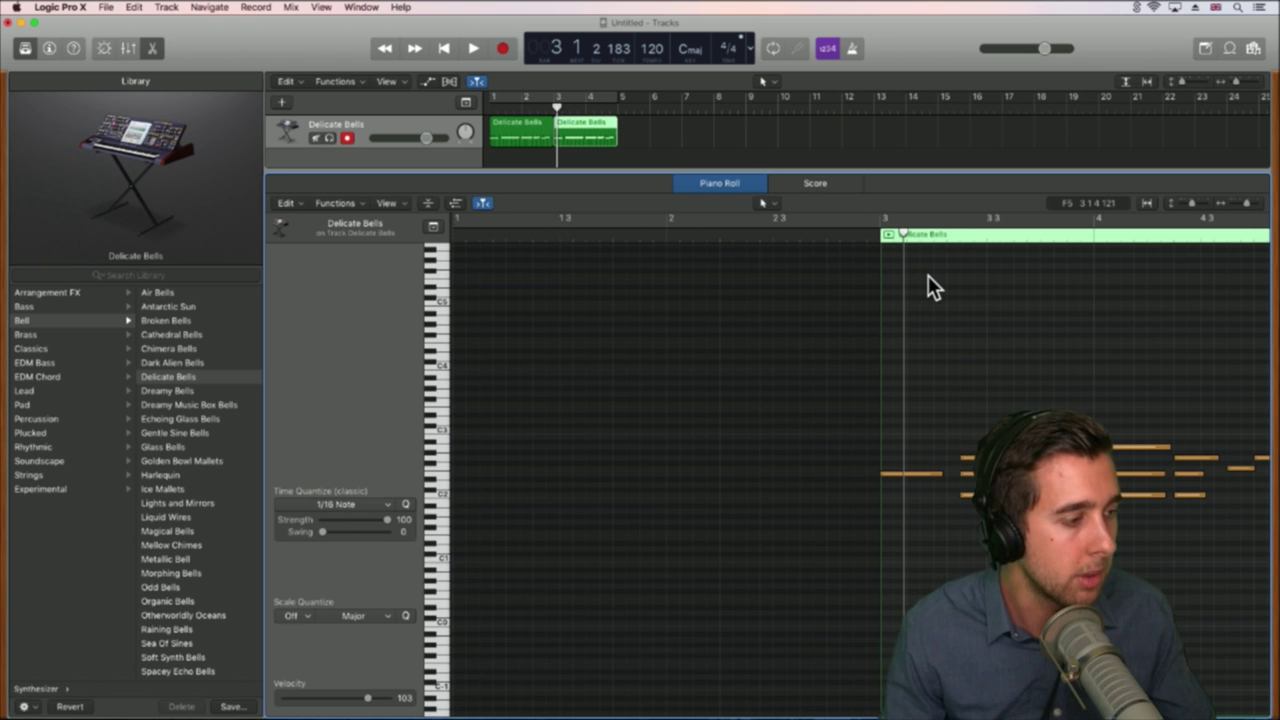
scroll(1053, 432, "right", 3)
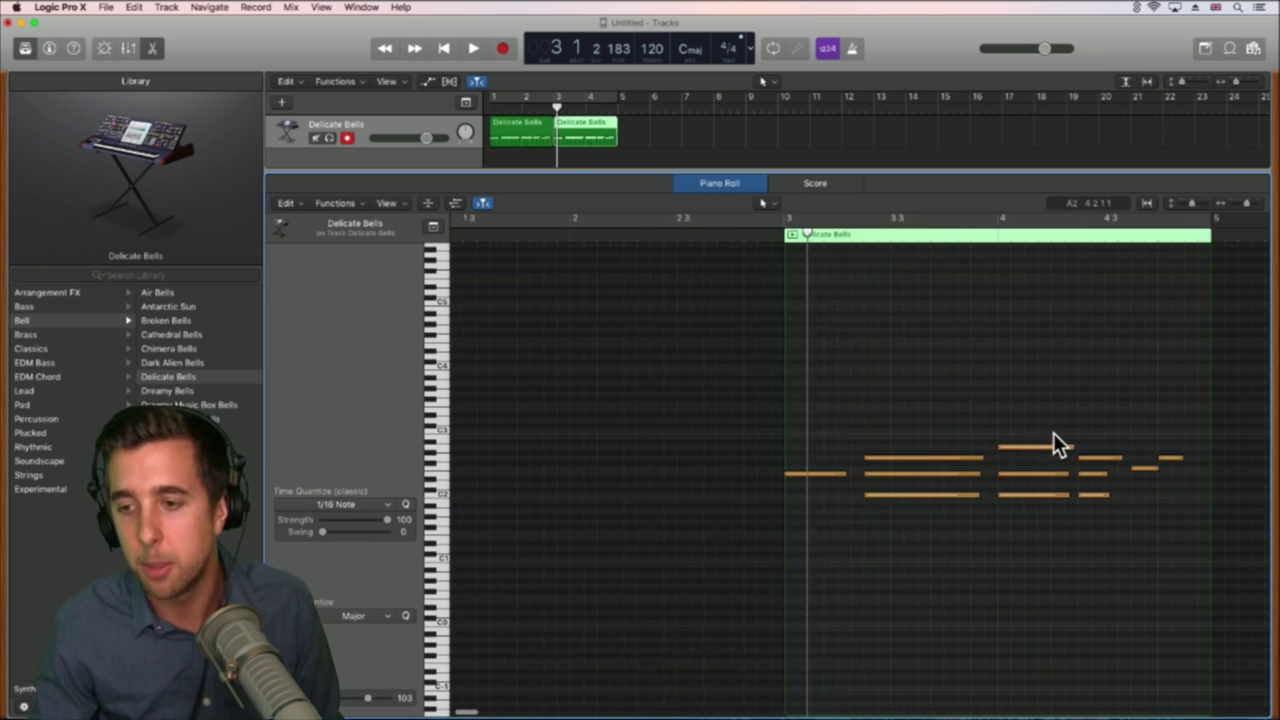
scroll(1053, 438, "right", 6)
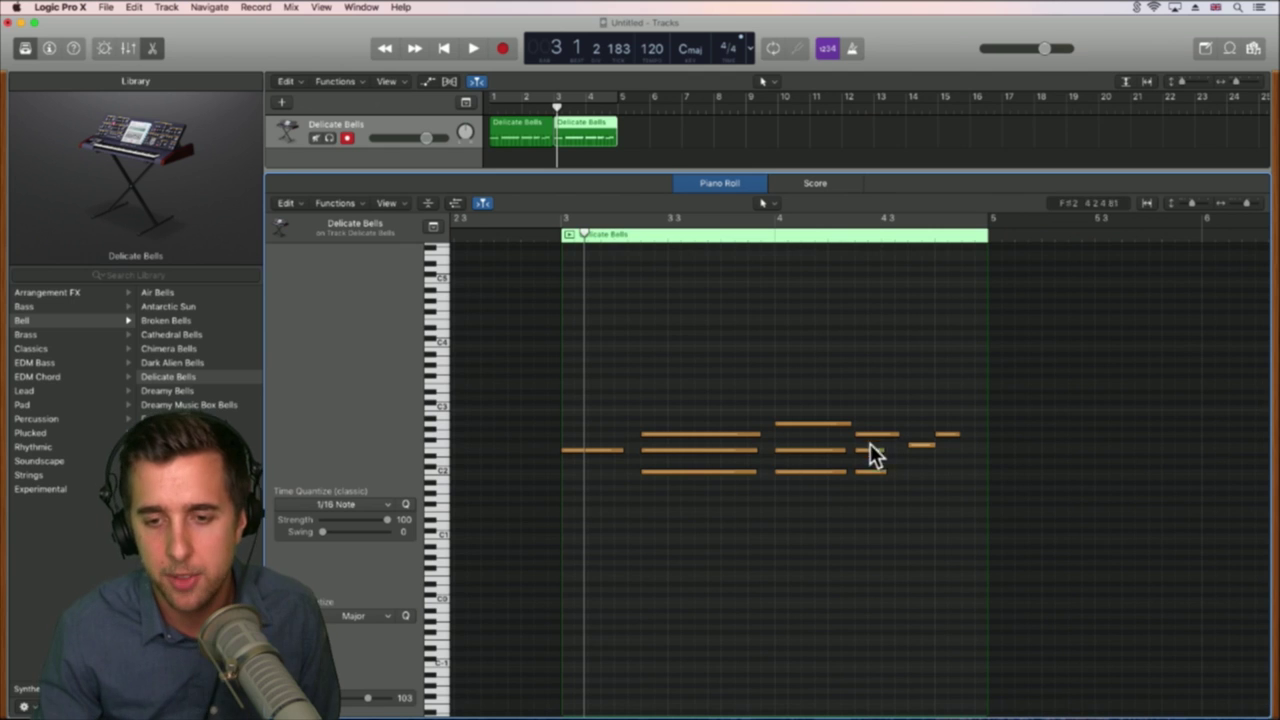
Step: Turn on looping for the copied region at bar 3 and switch the loop off again
left_click(580, 128)
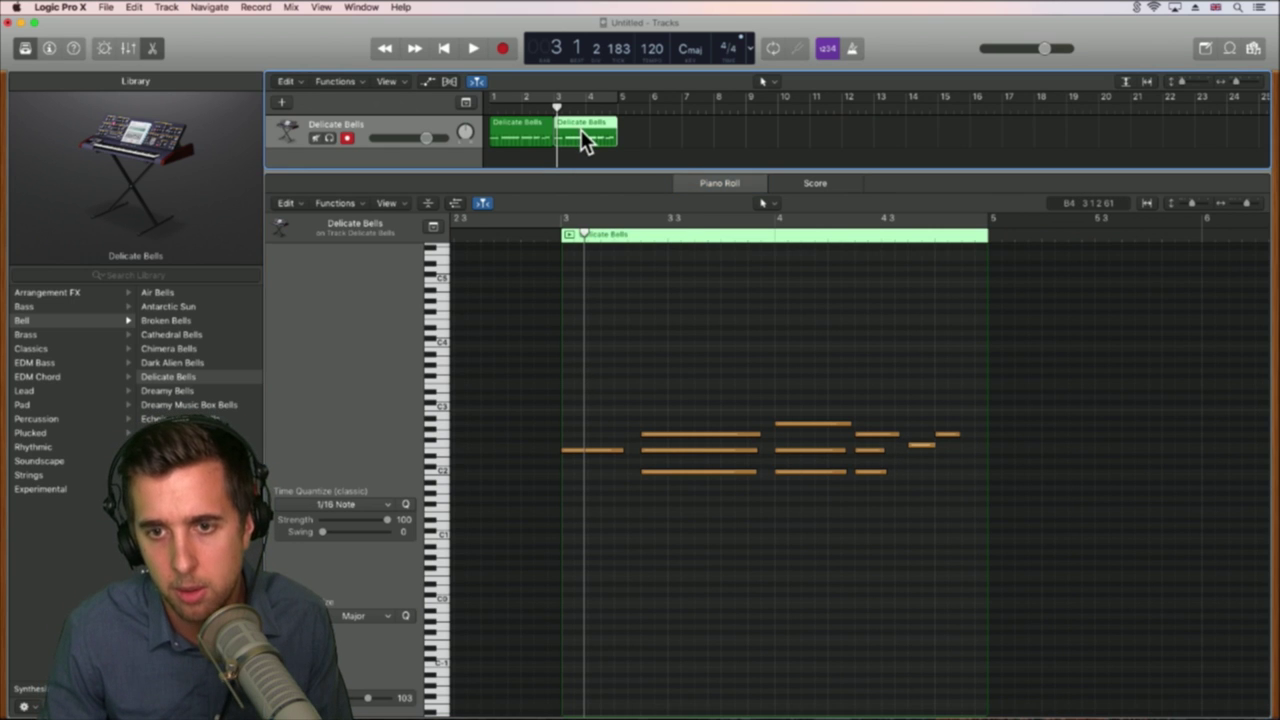
right_click(580, 129)
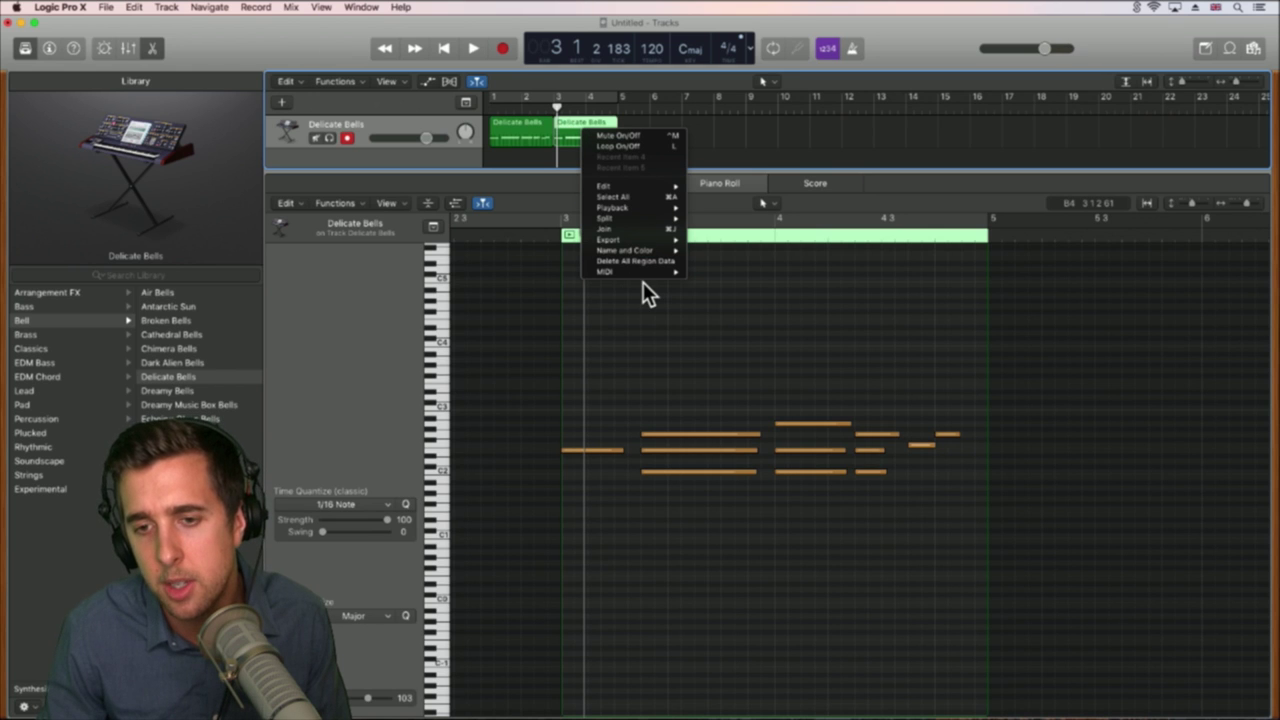
left_click(626, 144)
left_click_drag(632, 121, 586, 120)
left_click_drag(947, 147, 611, 124)
right_click(600, 121)
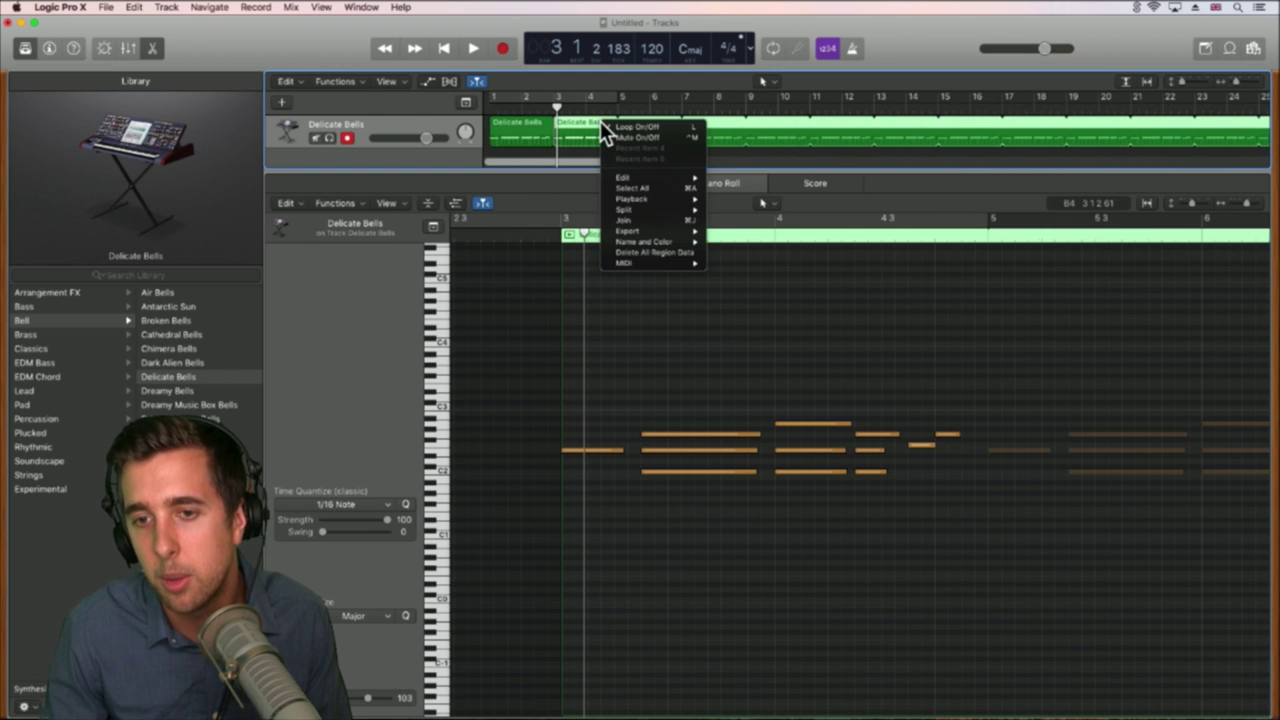
left_click(647, 127)
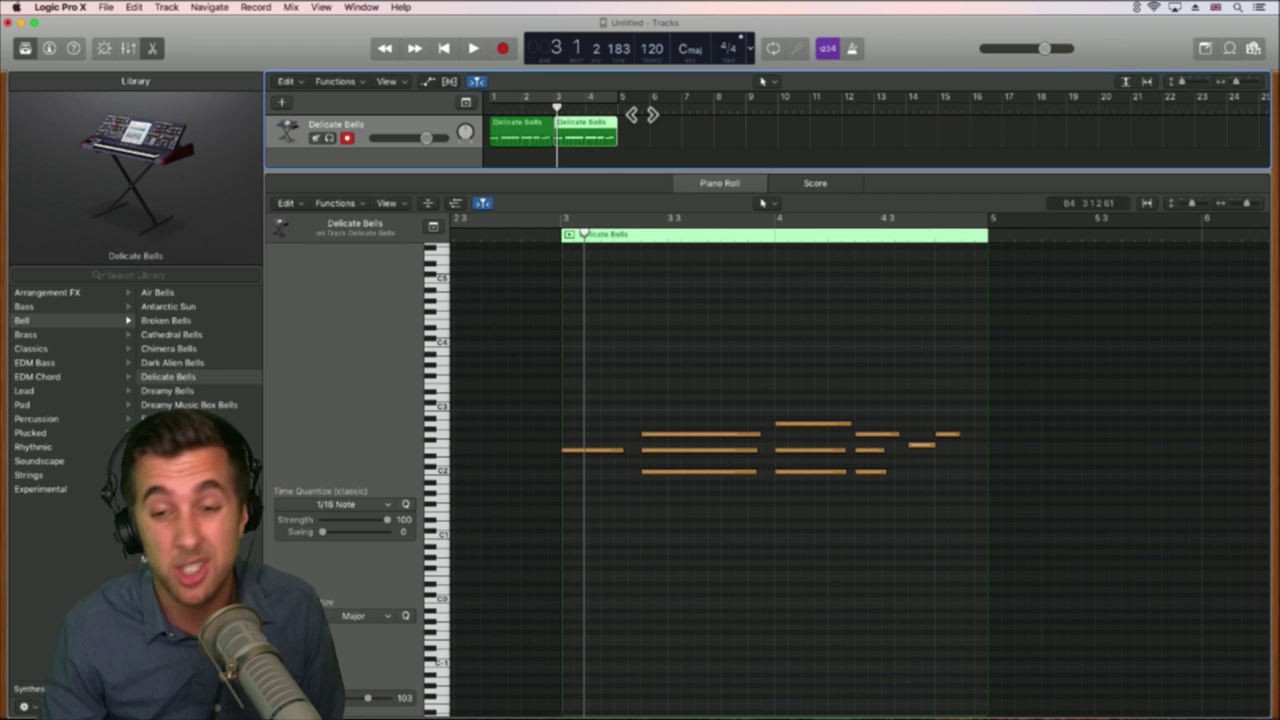
Step: In the copied region, raise the top note of the first chord to B2 and of the bar 4 chord to D3
left_click(658, 382)
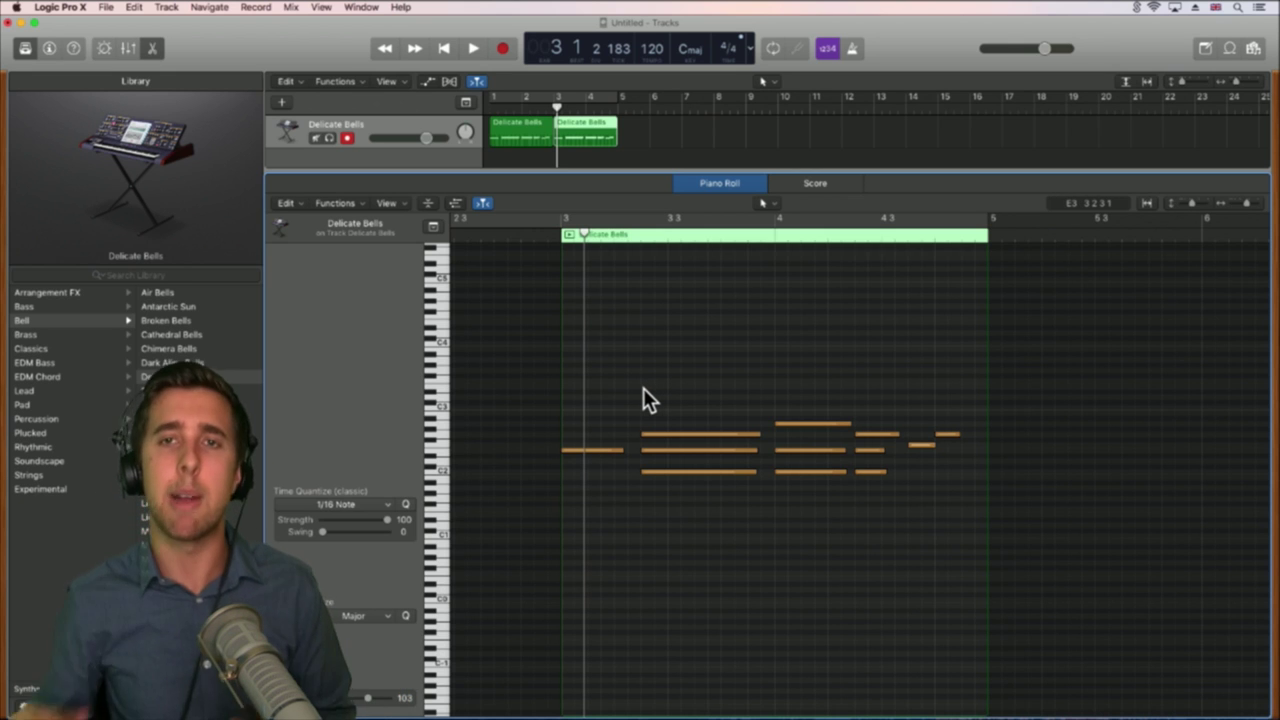
left_click_drag(702, 433, 701, 407)
left_click_drag(798, 421, 796, 397)
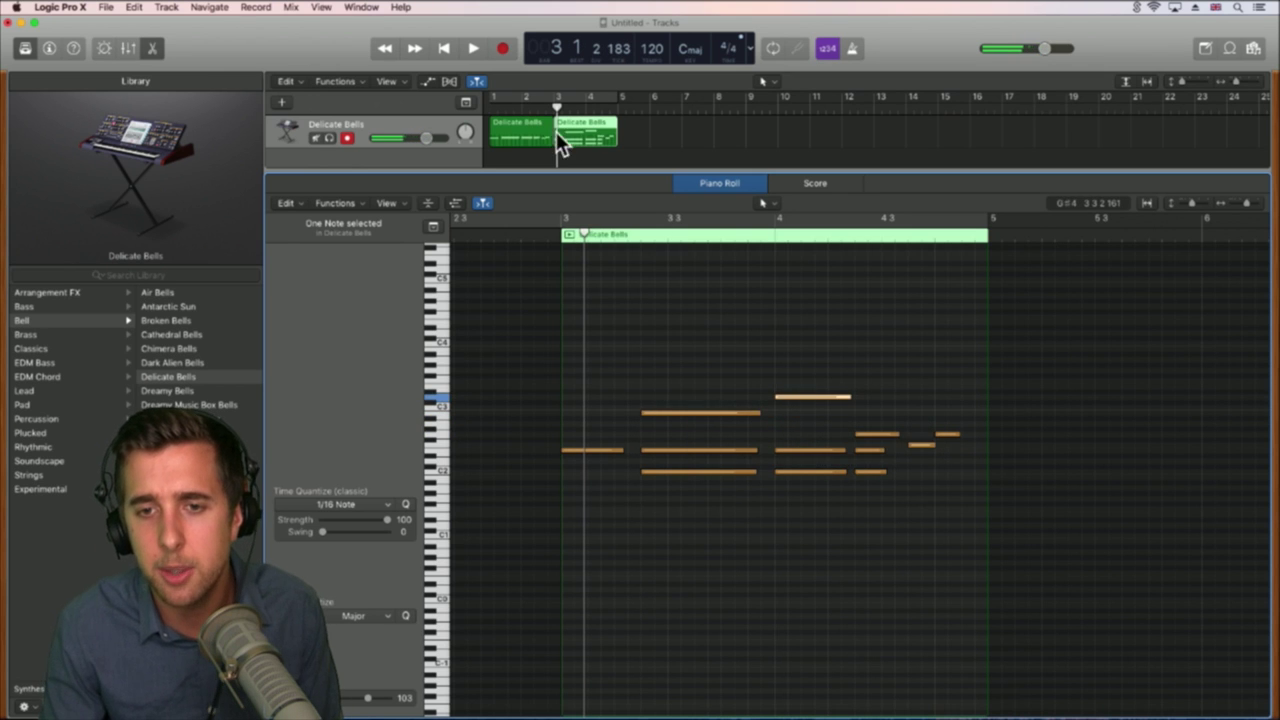
Step: Play back the edited region through to the end of bar 4 and close the Piano Roll
left_click(520, 160)
key("Return")
key("space")
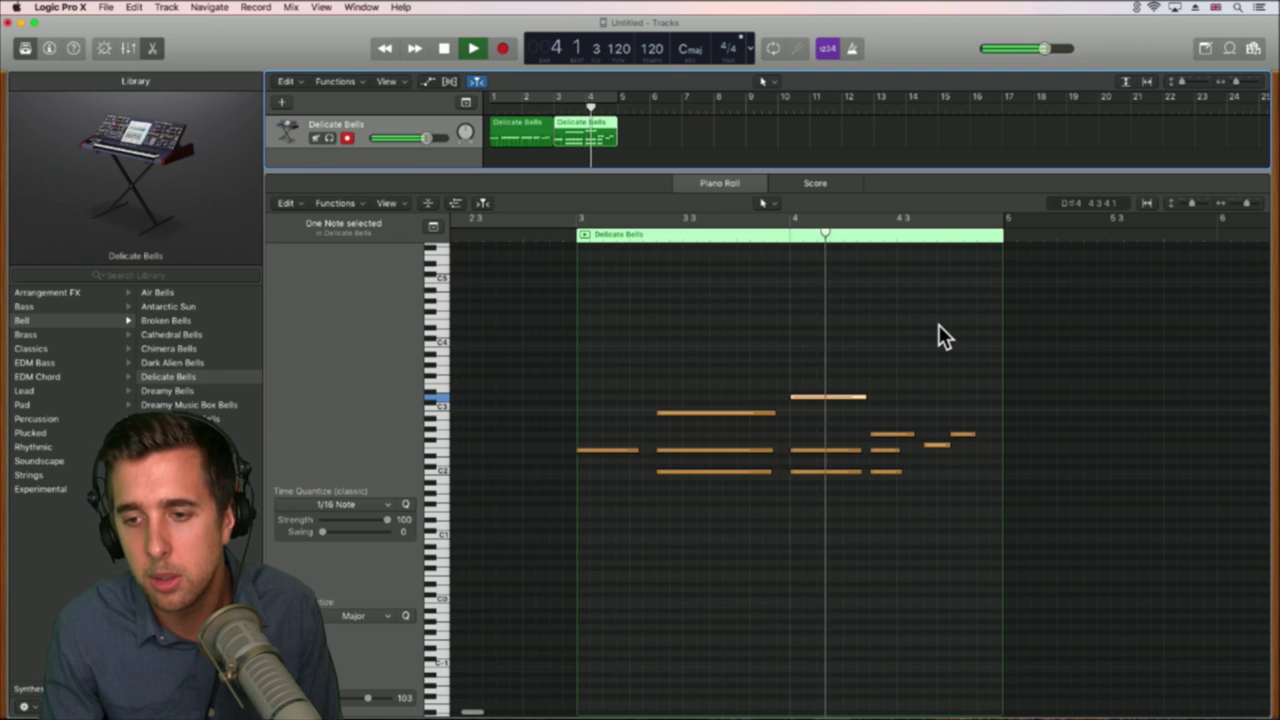
key("space")
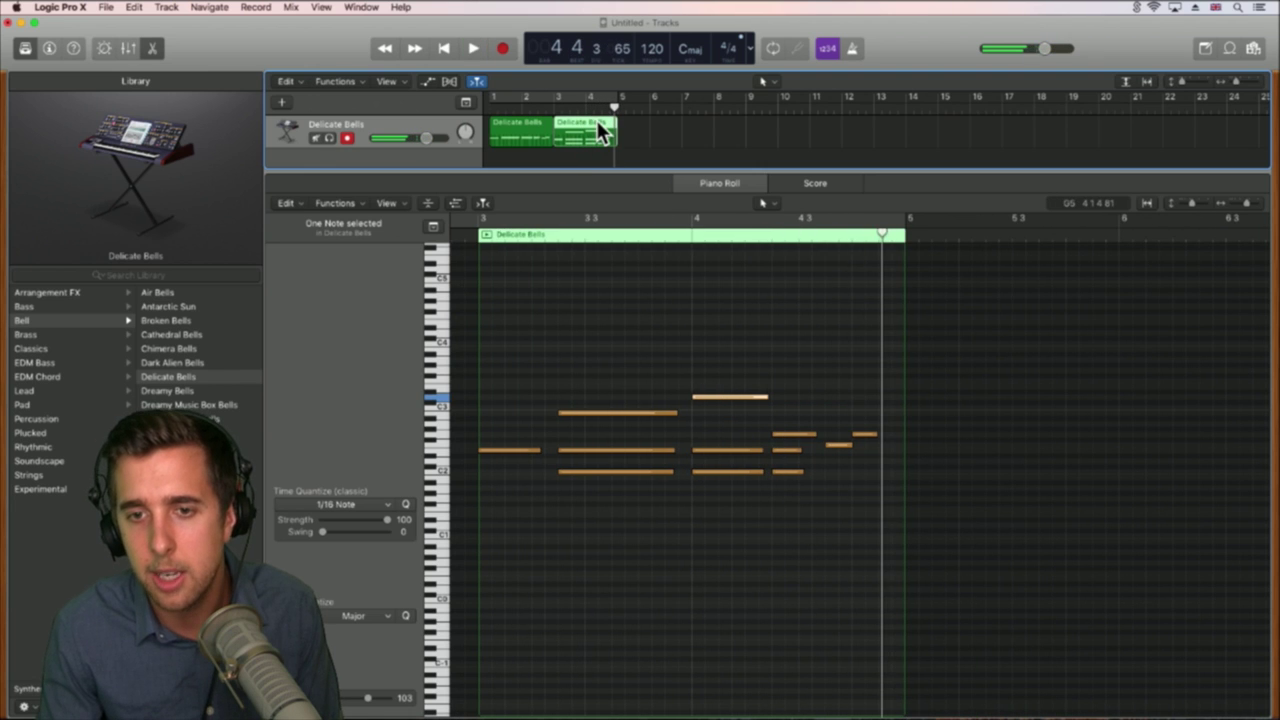
double_click(595, 131)
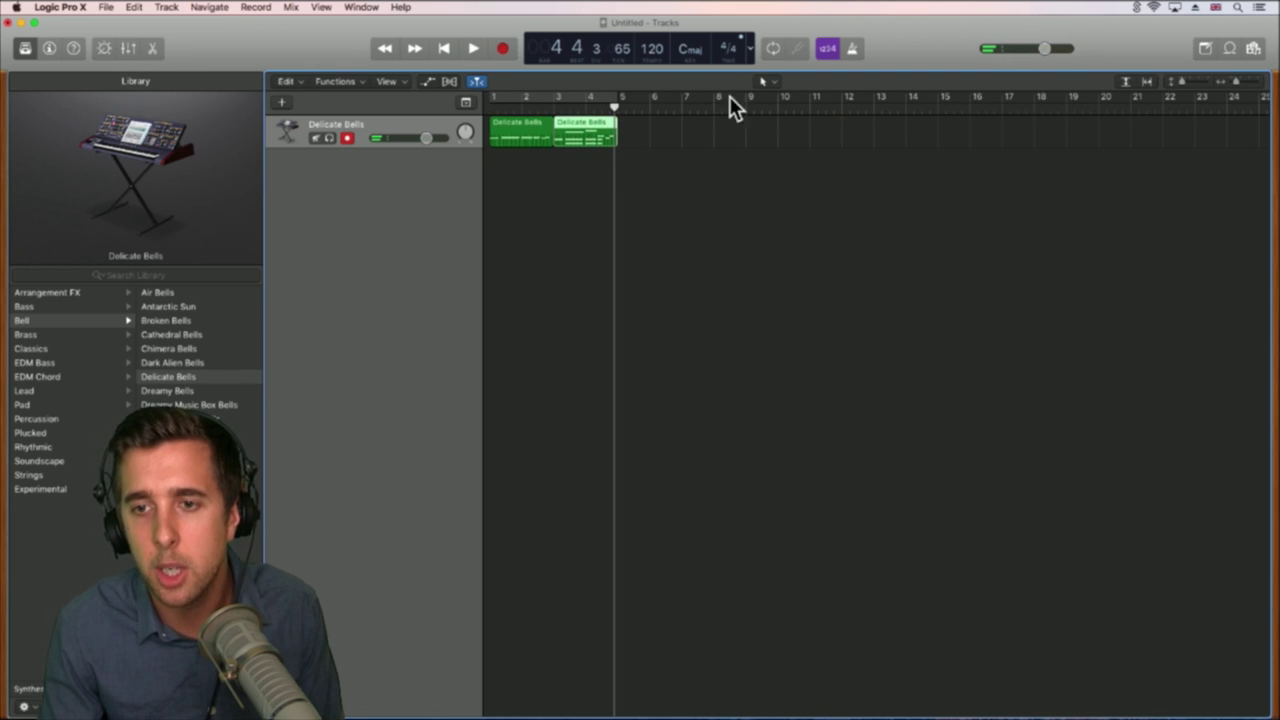
Step: Rename the region at bar 3 as 2 and the region at bar 1 as 1 with the Text Tool, ending on the Pointer Tool
left_click(760, 83)
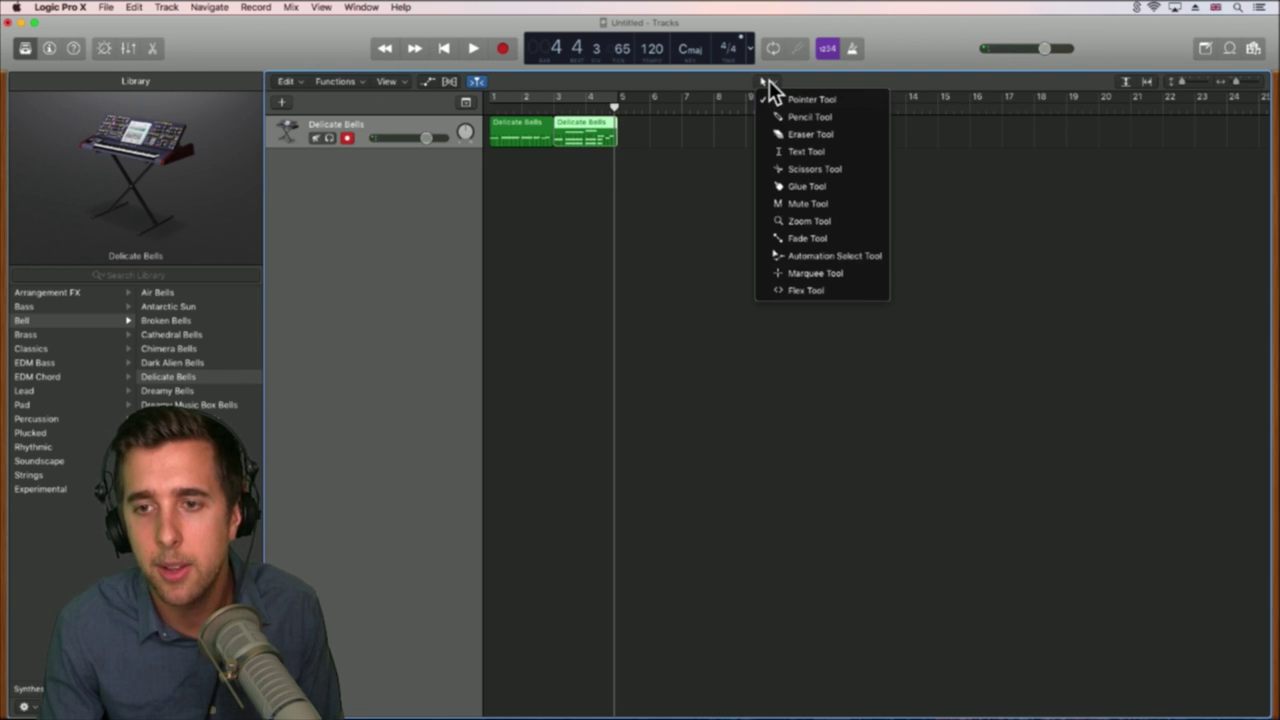
left_click(803, 150)
left_click(577, 124)
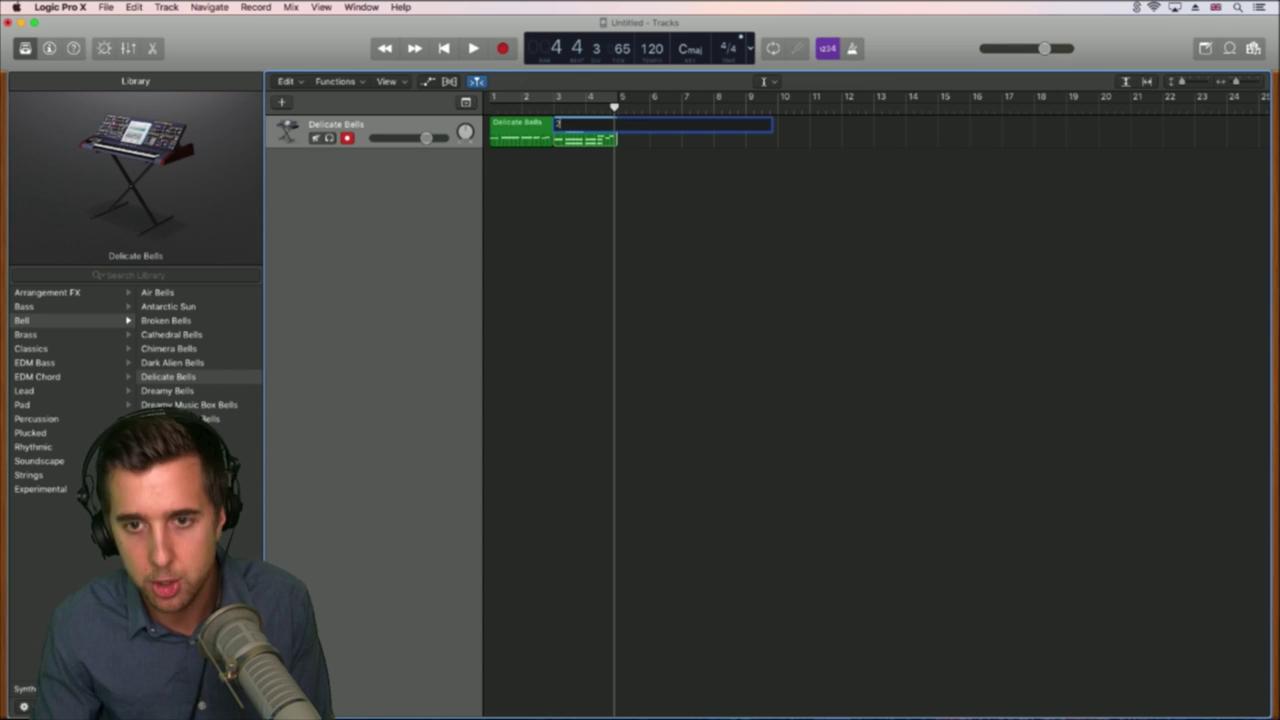
key("Return")
left_click(526, 128)
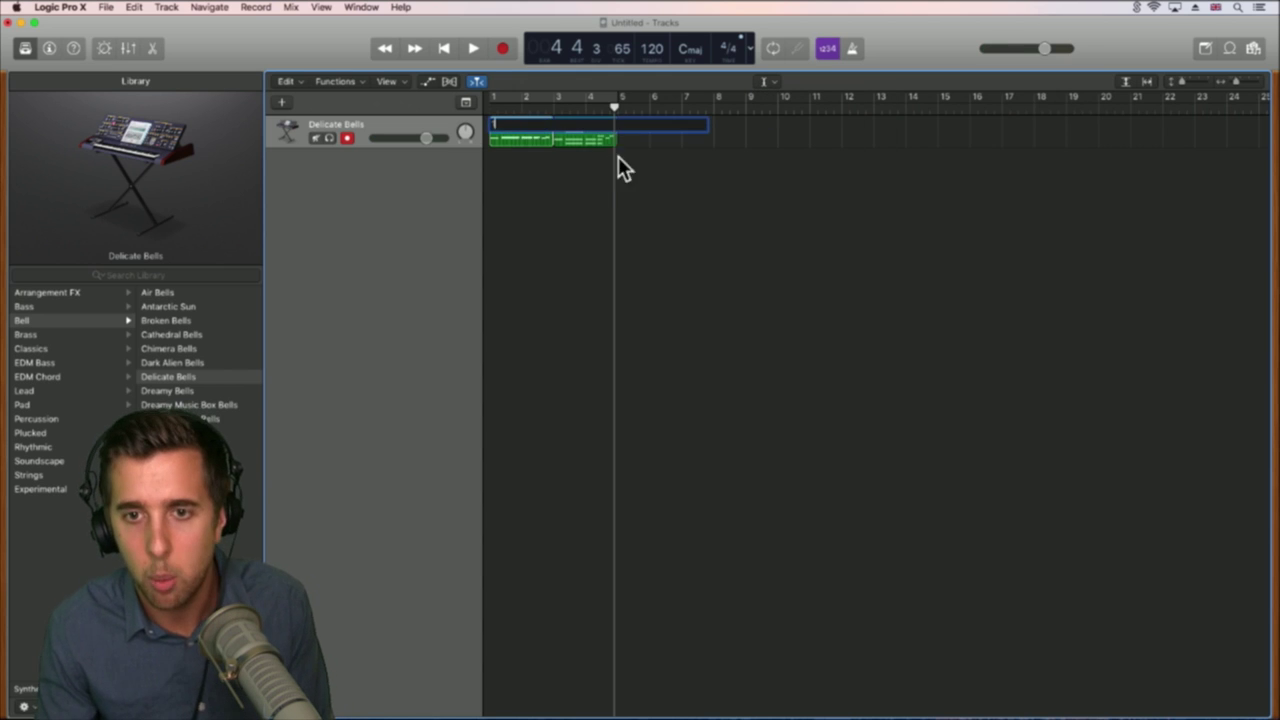
type("1")
key("Return")
left_click(764, 81)
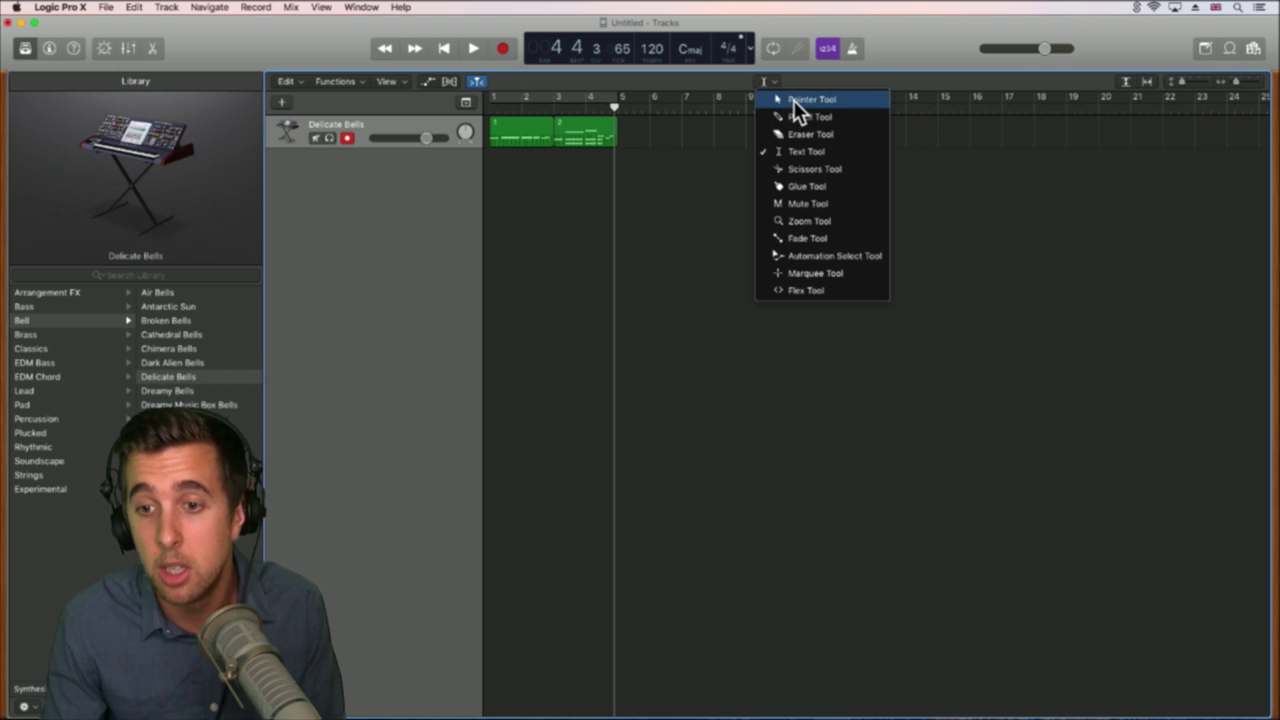
left_click(793, 99)
Step: Try looping and muting region 2, and turn both the loop and the mute off again
right_click(576, 127)
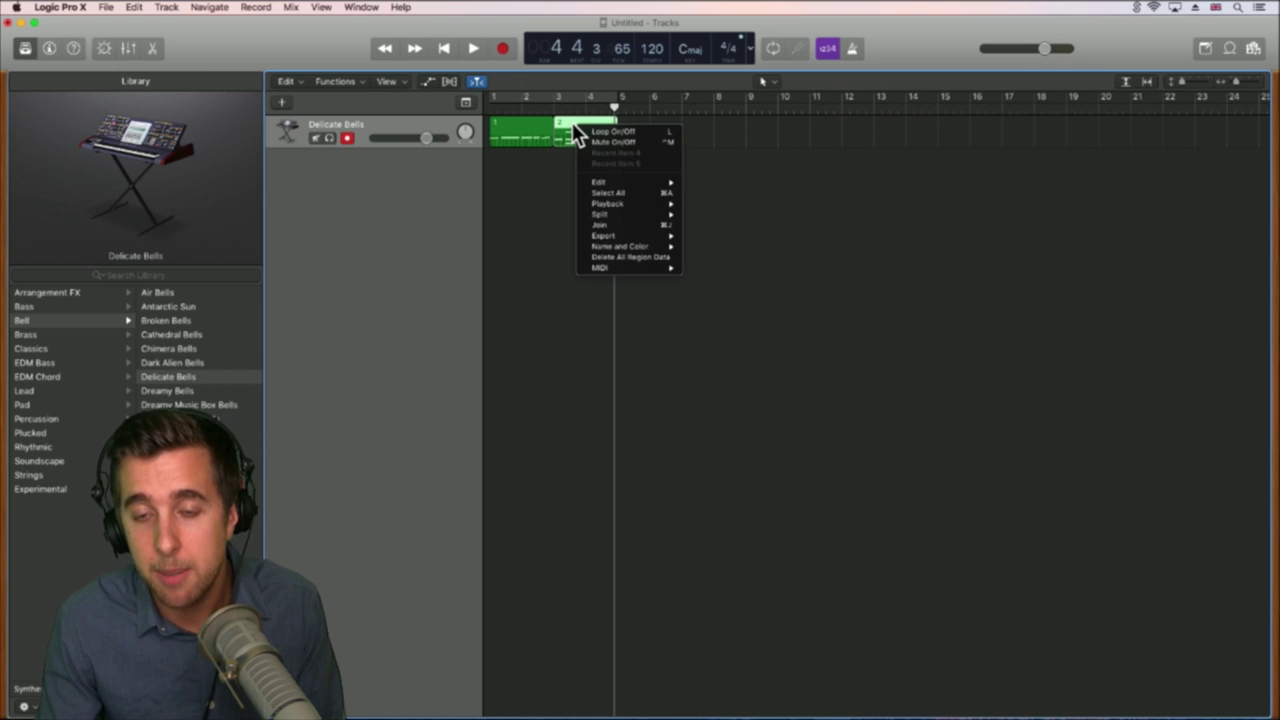
left_click(603, 132)
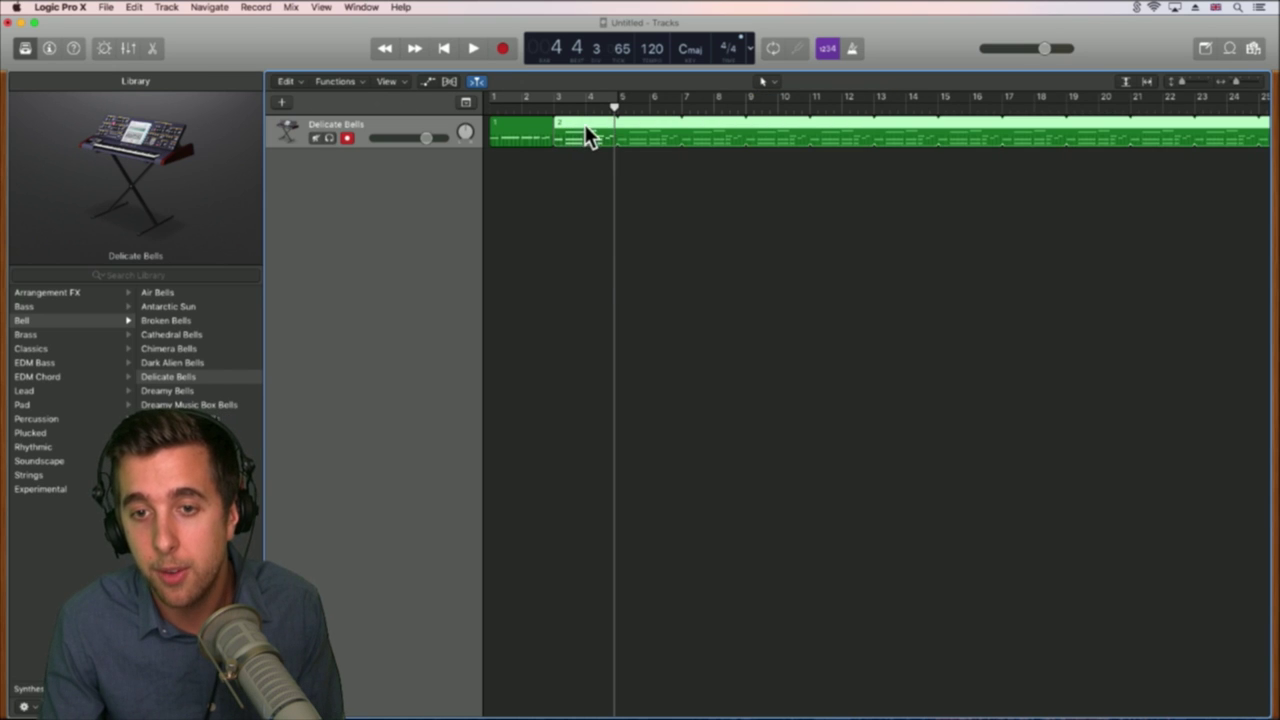
right_click(586, 124)
left_click(612, 129)
right_click(604, 134)
left_click(609, 142)
right_click(590, 126)
left_click(600, 126)
right_click(585, 122)
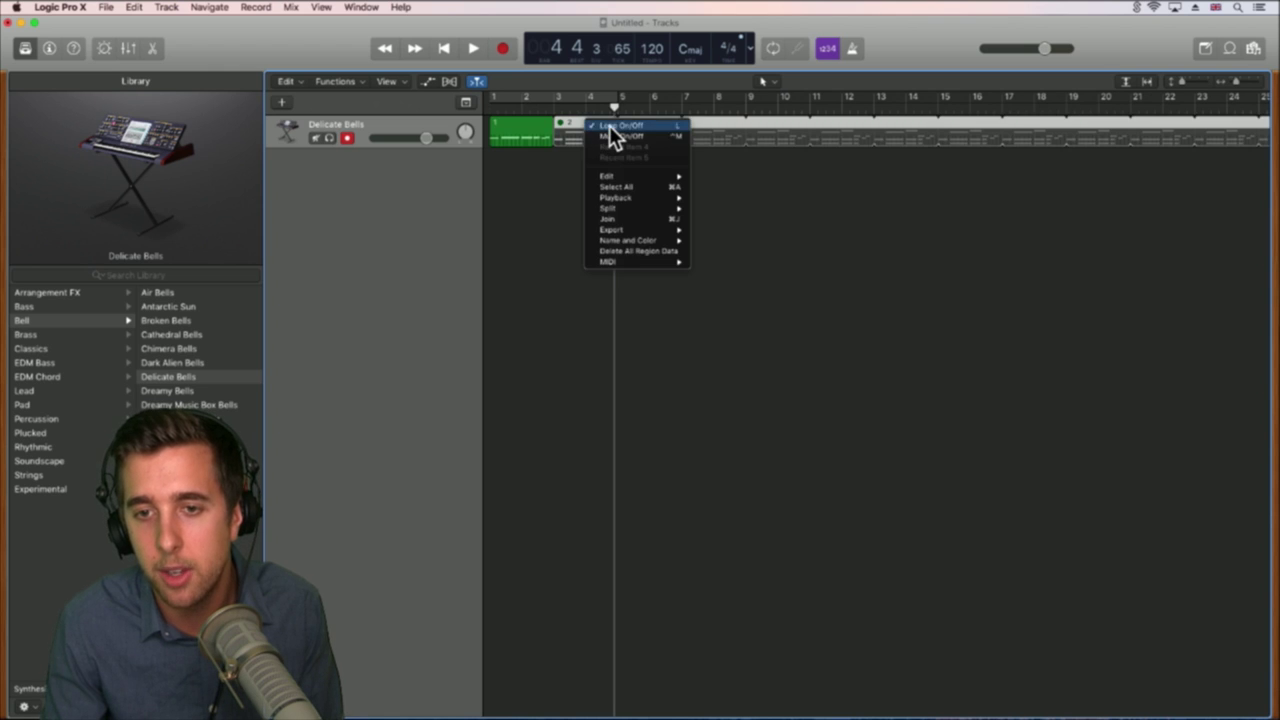
left_click(610, 126)
right_click(593, 123)
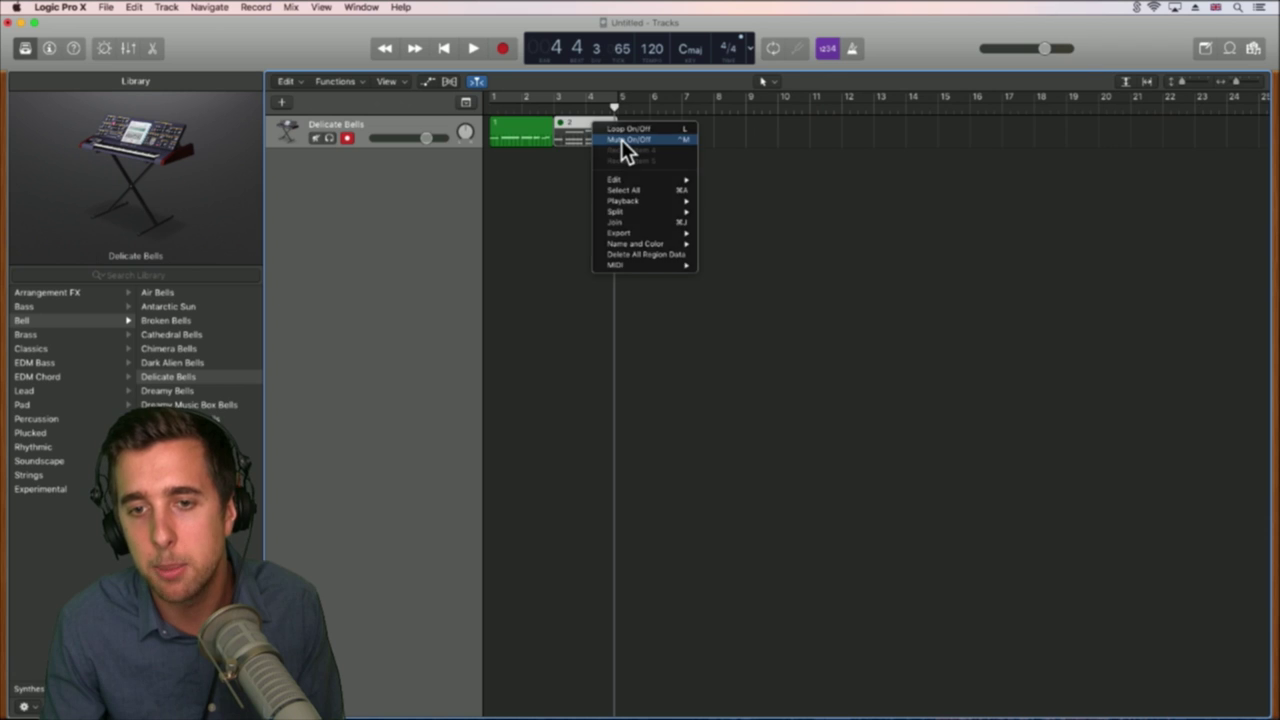
left_click(621, 139)
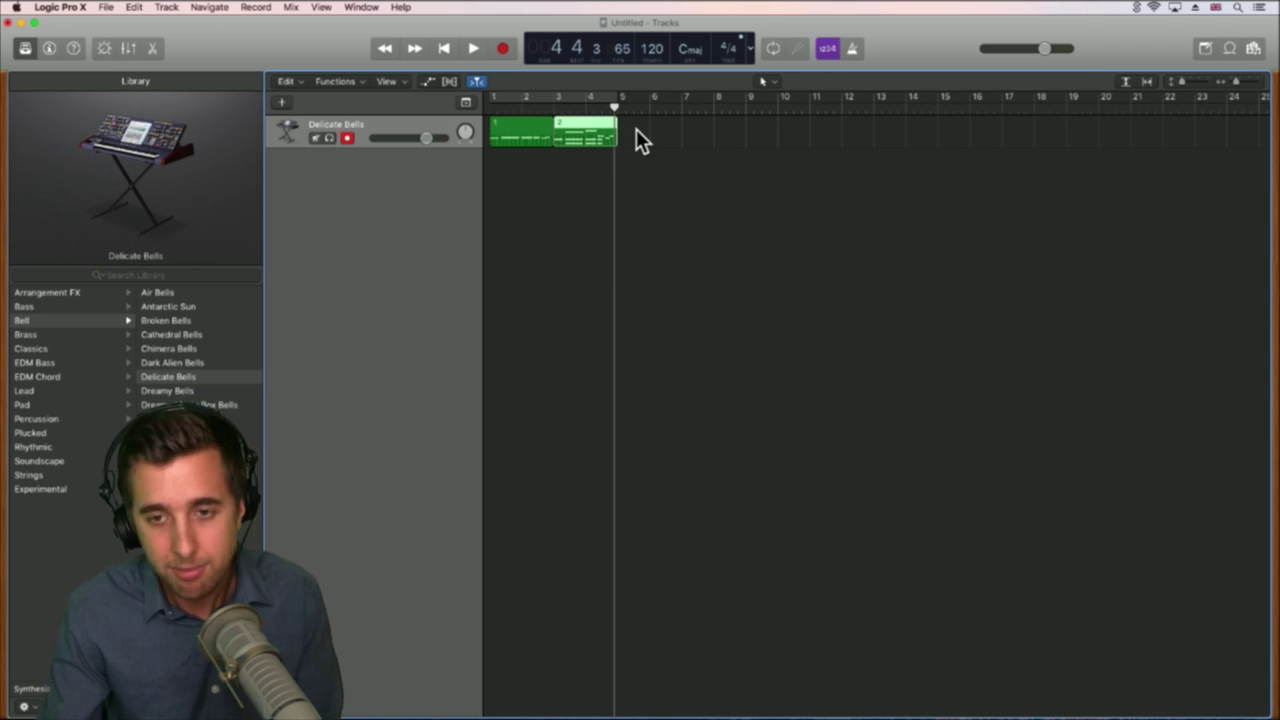
Step: Move the playhead to bar 1 and add a software instrument track that uses the Bluebird drum kit
left_click(561, 108)
left_click(490, 108)
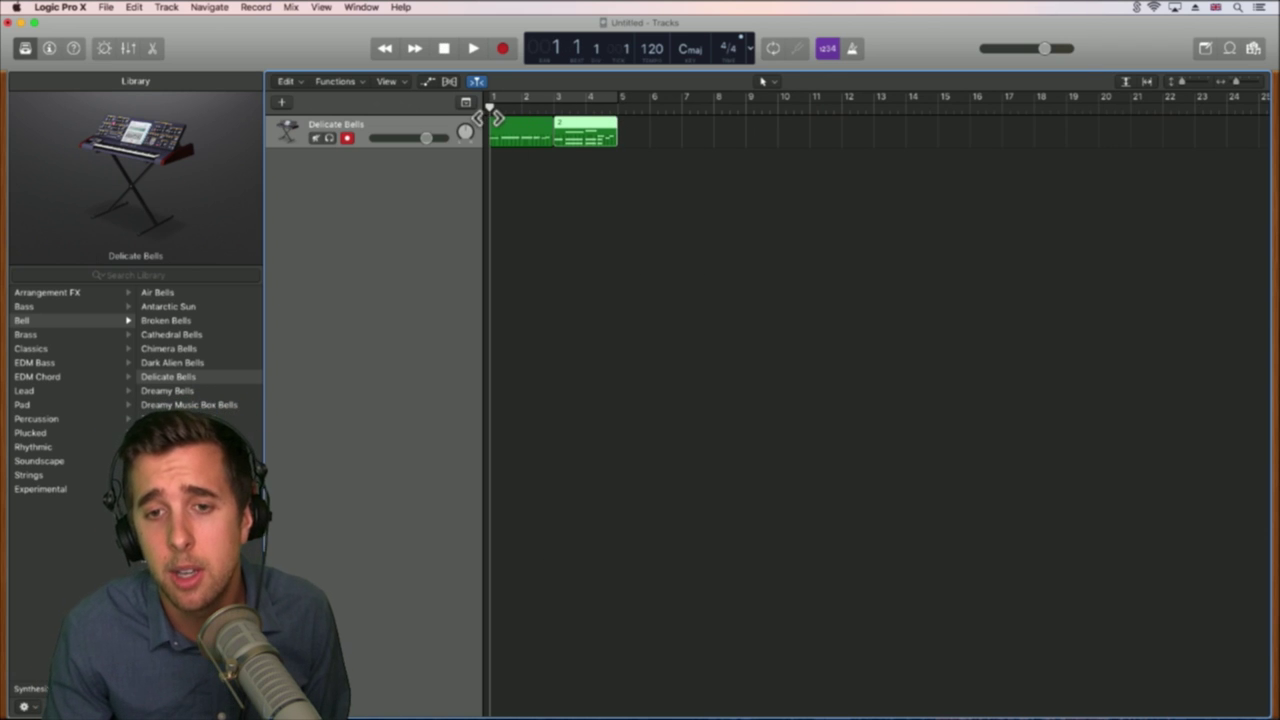
left_click(280, 102)
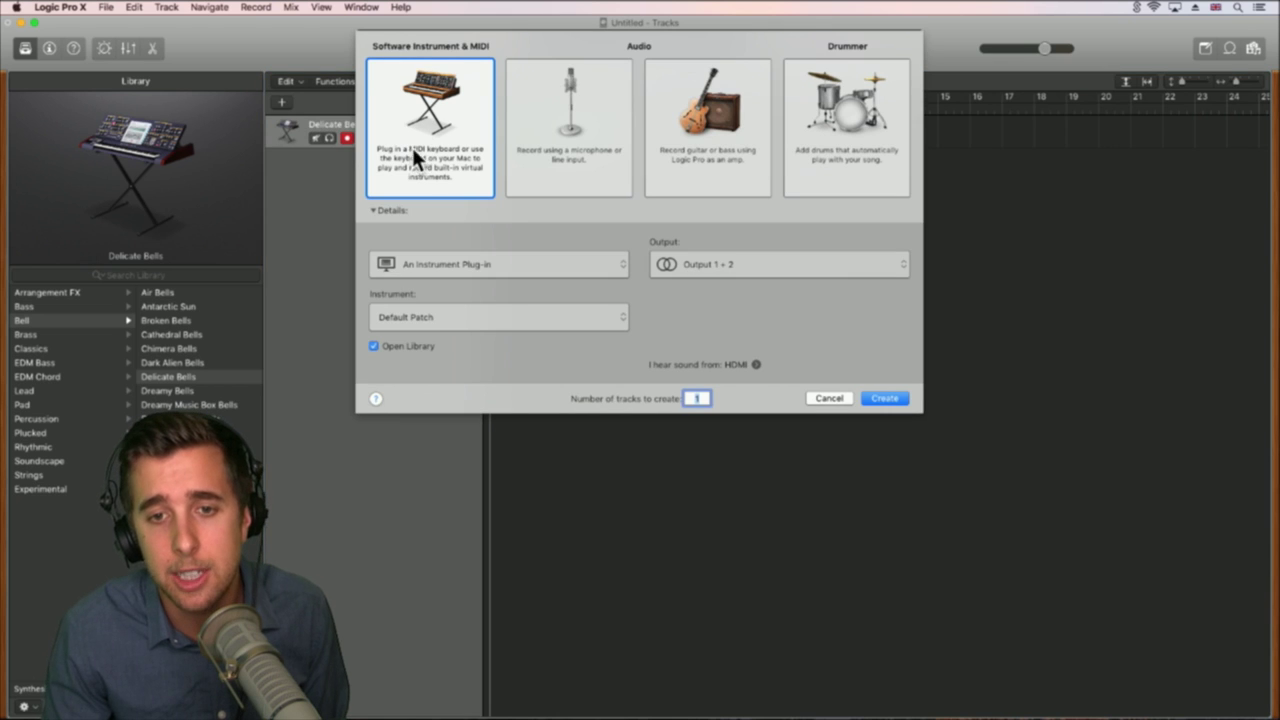
left_click(890, 398)
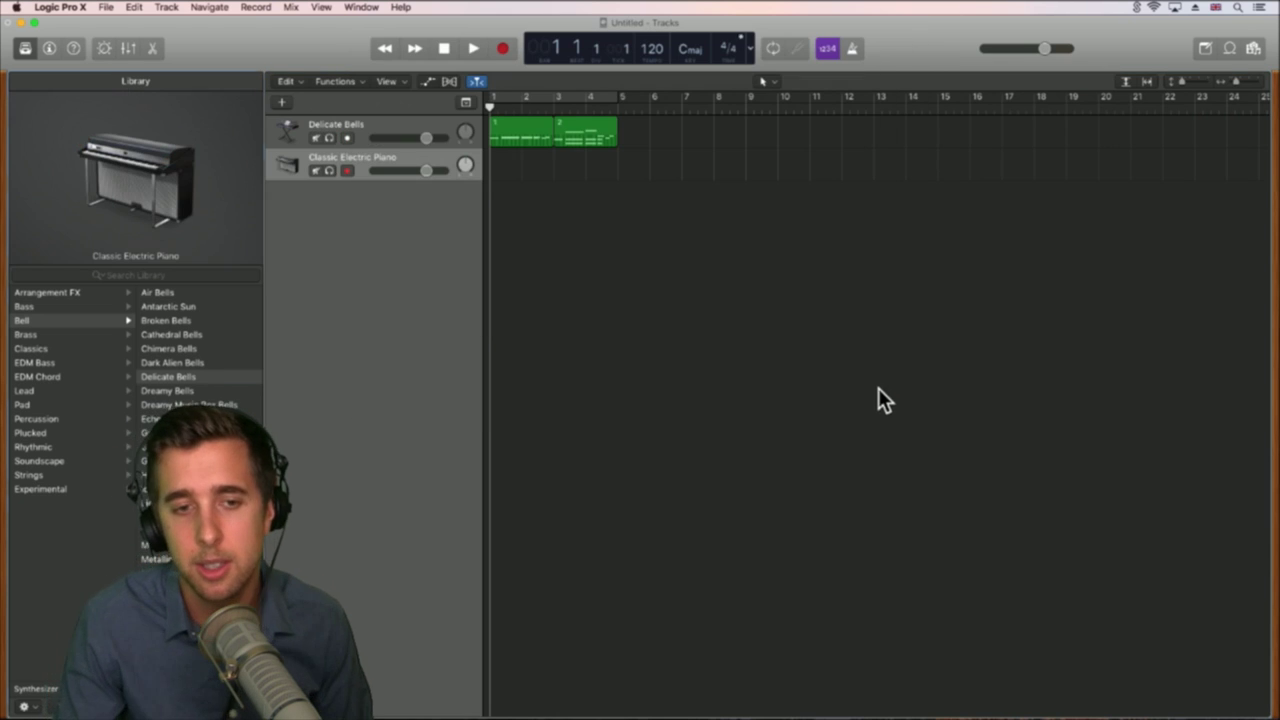
left_click(36, 306)
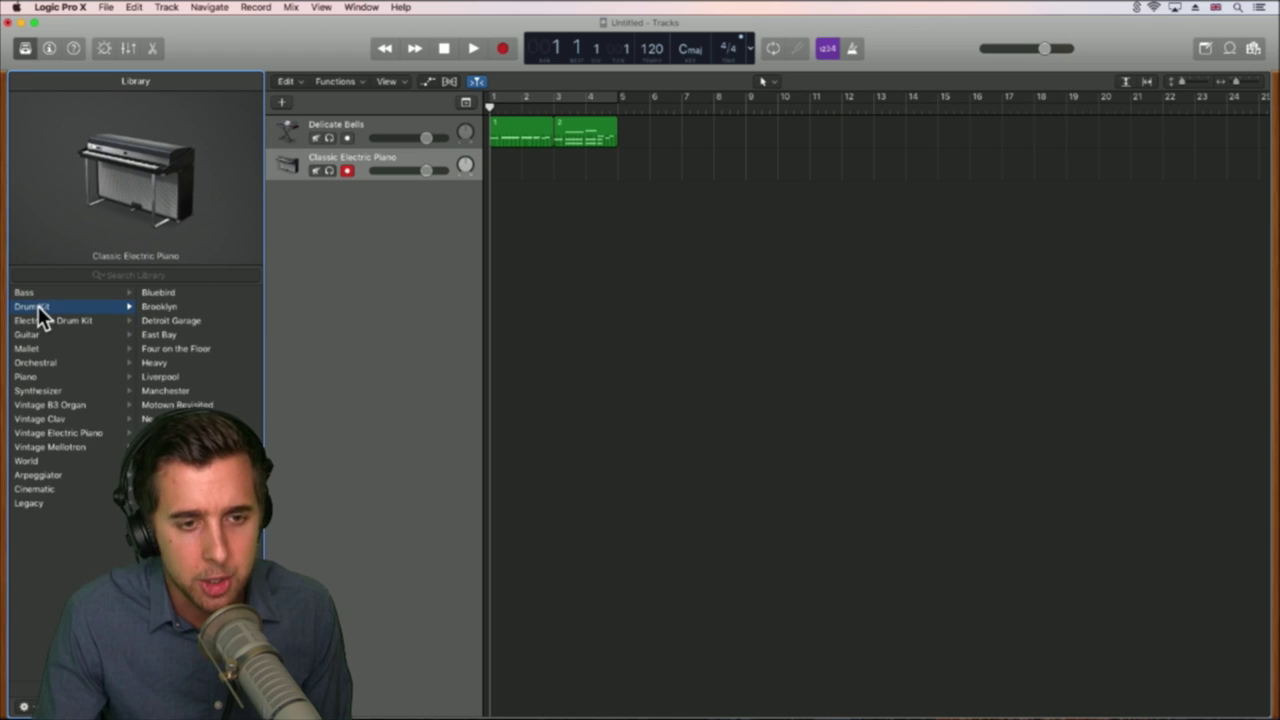
left_click(162, 293)
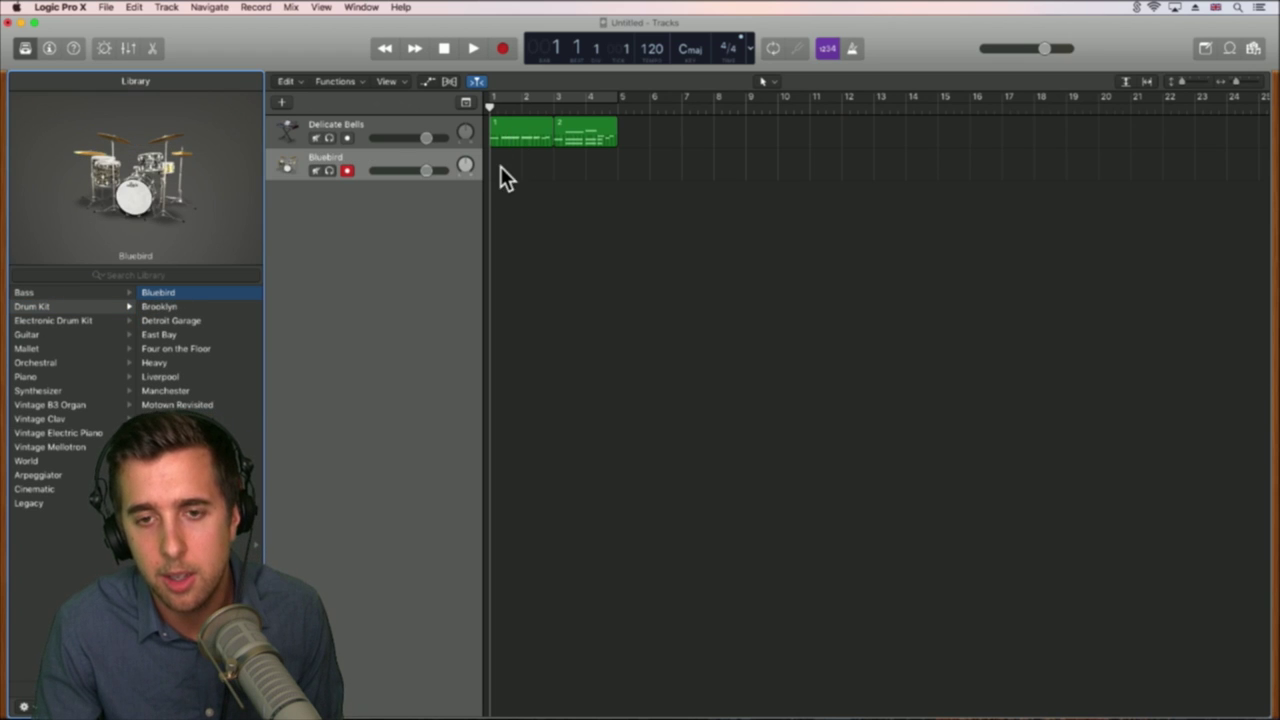
Step: Copy region 1 onto the Bluebird track at bar 1 and open the copy in the Piano Roll
left_click(507, 130)
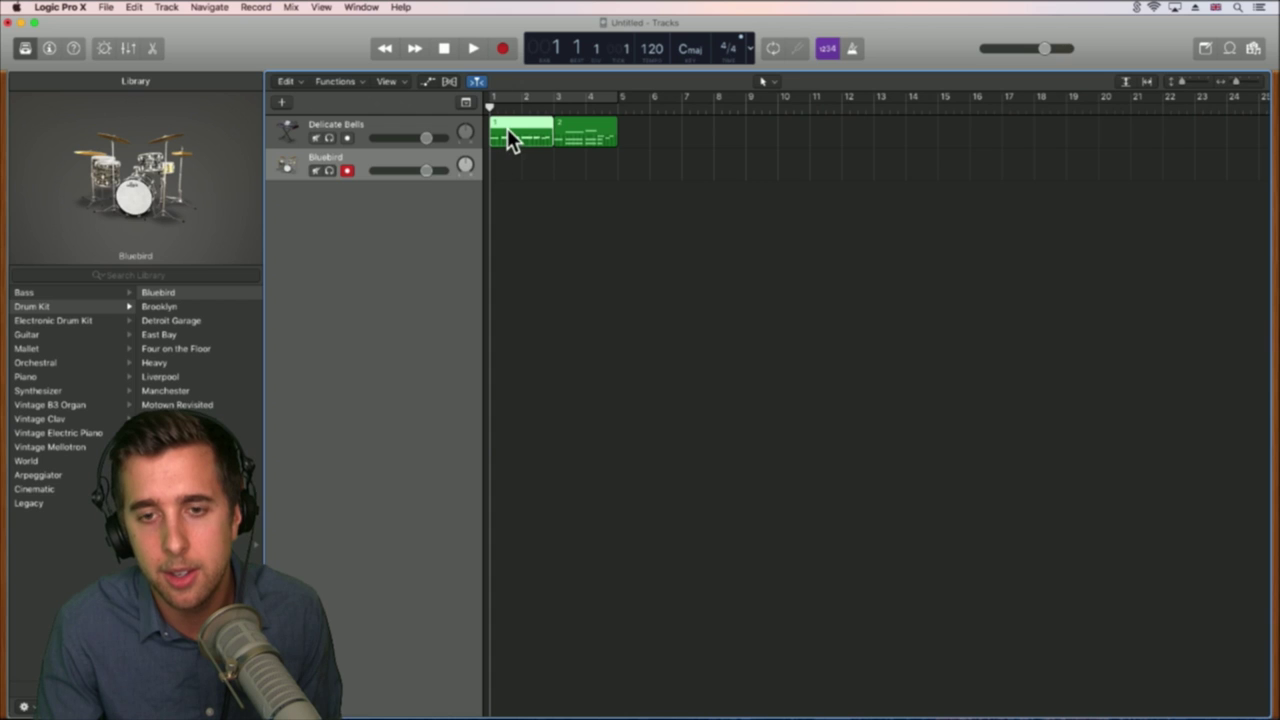
left_click_drag(510, 127, 509, 162)
double_click(510, 159)
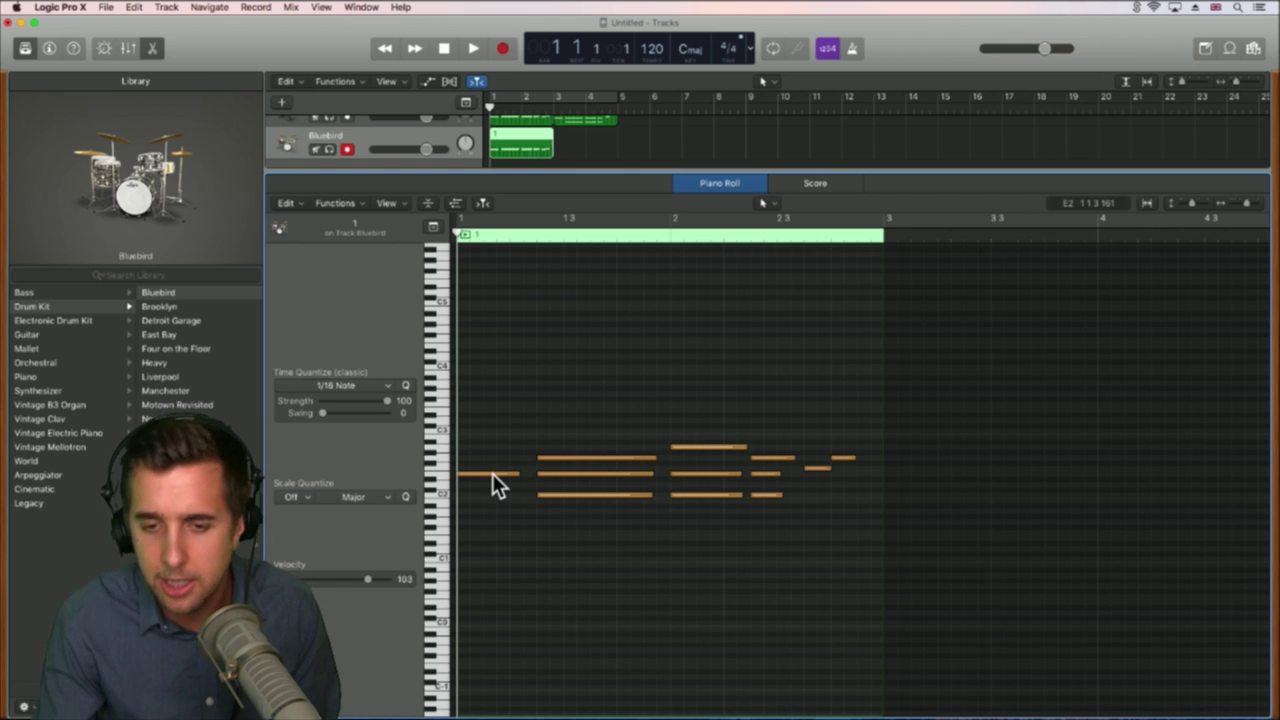
Step: Turn the opening E2 note into four short C1 notes, one on each beat of bar 1
mouse_move(491, 474)
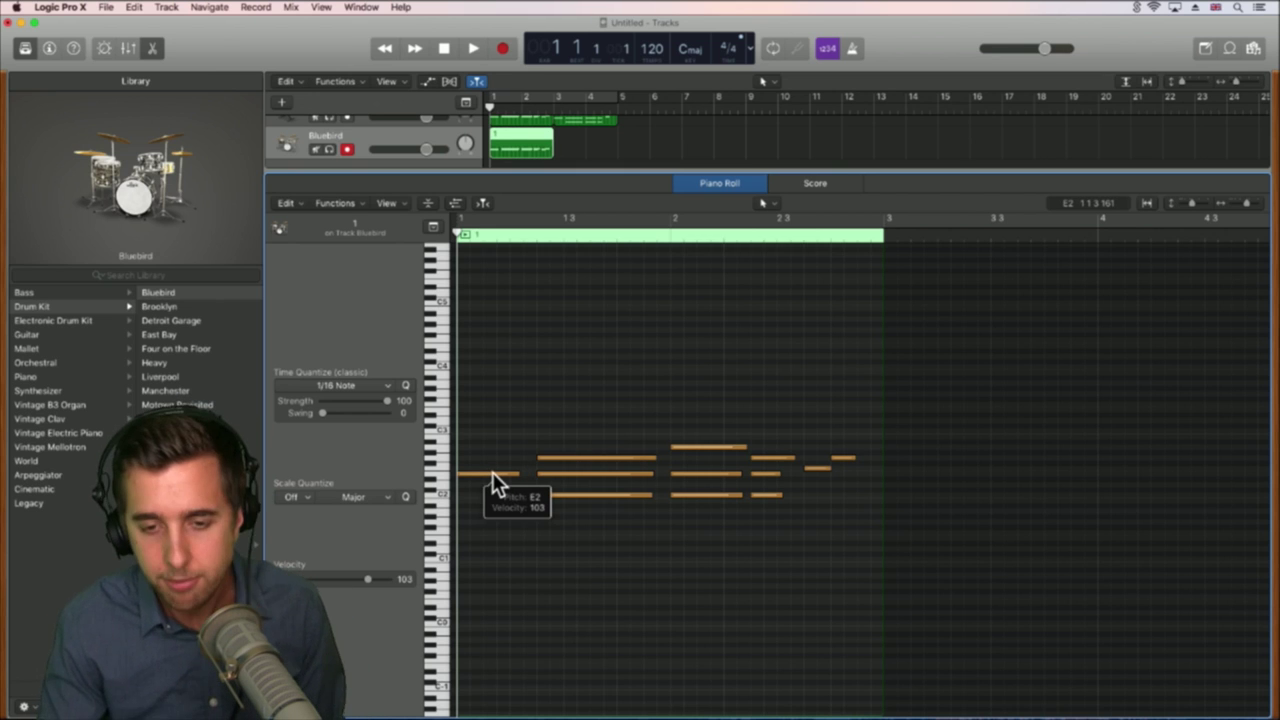
left_click_drag(483, 474, 632, 561)
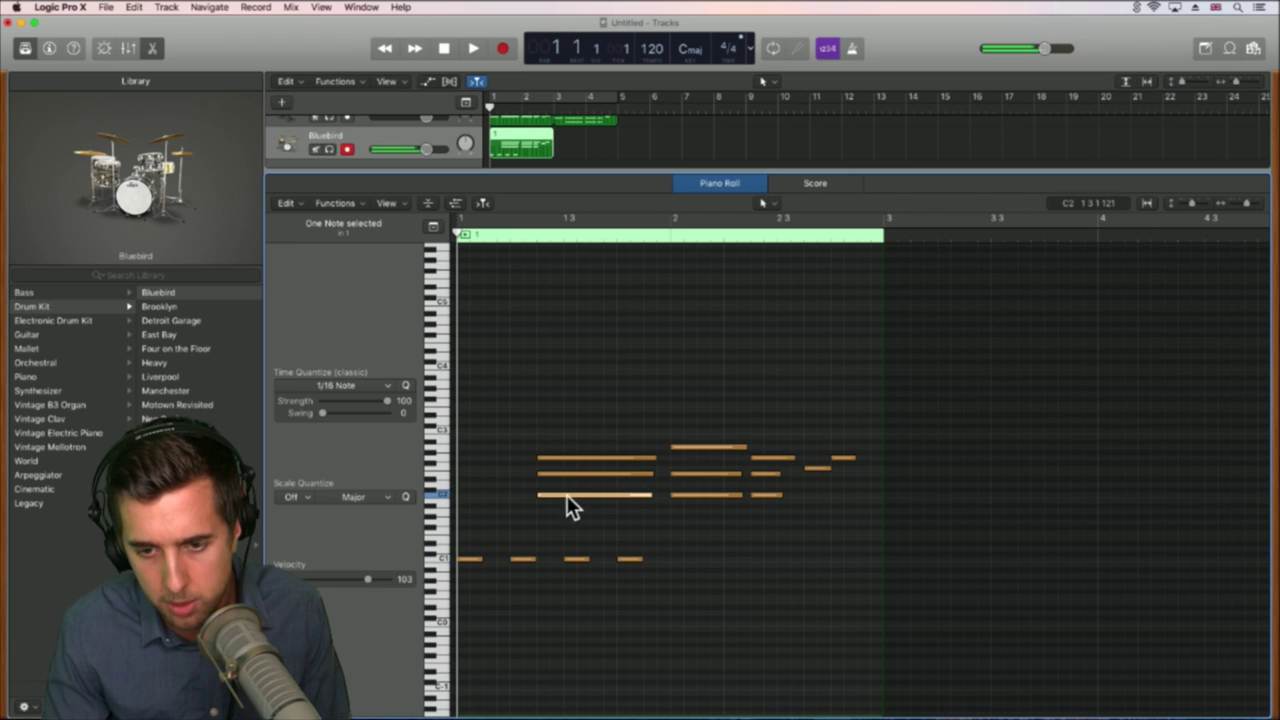
Step: Replace the first chord with a short A#1 note and eighth-note F#1 hits in bar 1, and continue the C1 notes through bar 2
left_click_drag(556, 494, 565, 448)
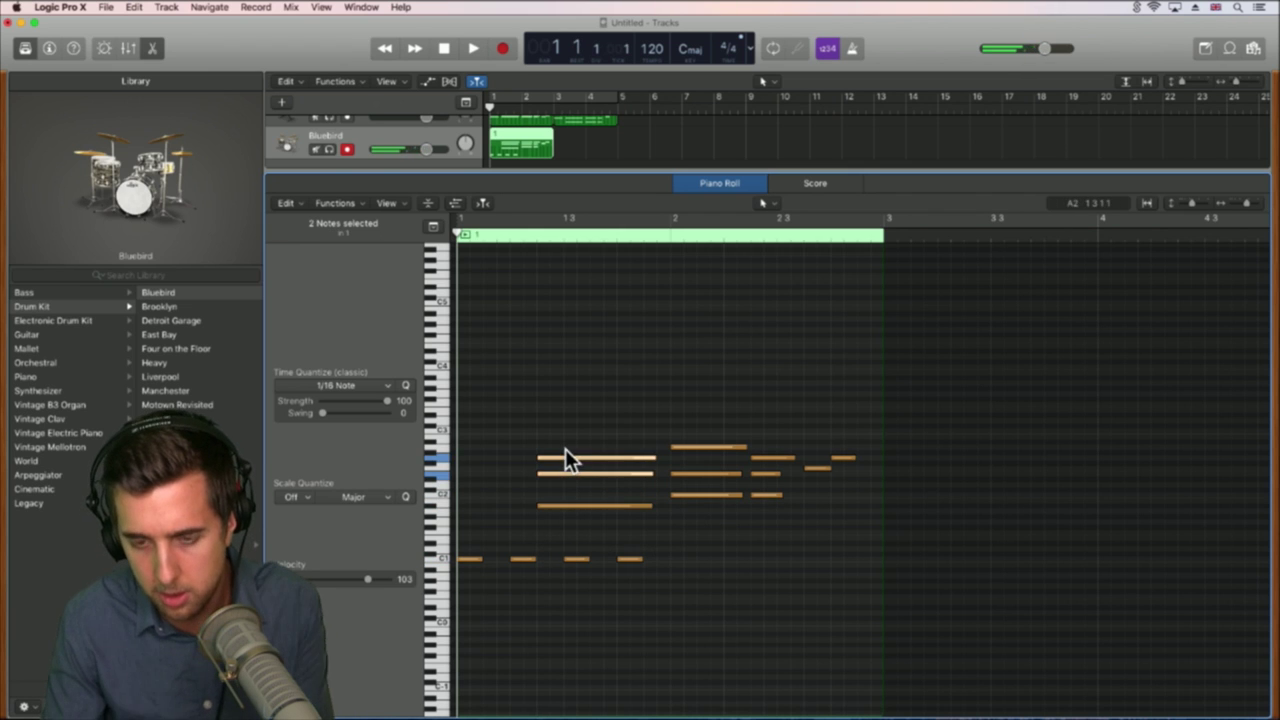
key("Delete")
left_click_drag(658, 505, 713, 527)
left_click_drag(628, 559, 838, 559)
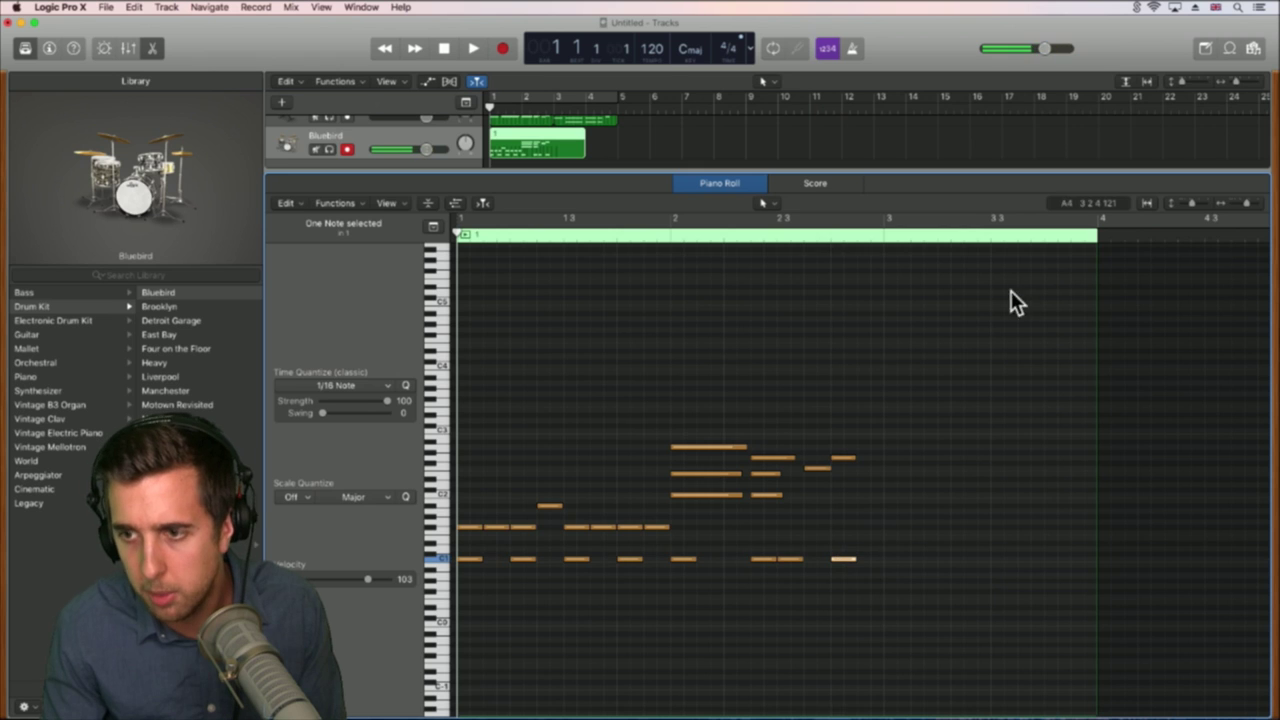
Step: Replace the bar 2 chord notes with the bar 1 F#1 and A#1 pattern, and add a D1 note on the last eighth
left_click_drag(722, 503, 867, 416)
key("Delete")
mouse_move(684, 540)
left_mouse_down()
mouse_move(463, 515)
mouse_move(679, 527)
left_mouse_up()
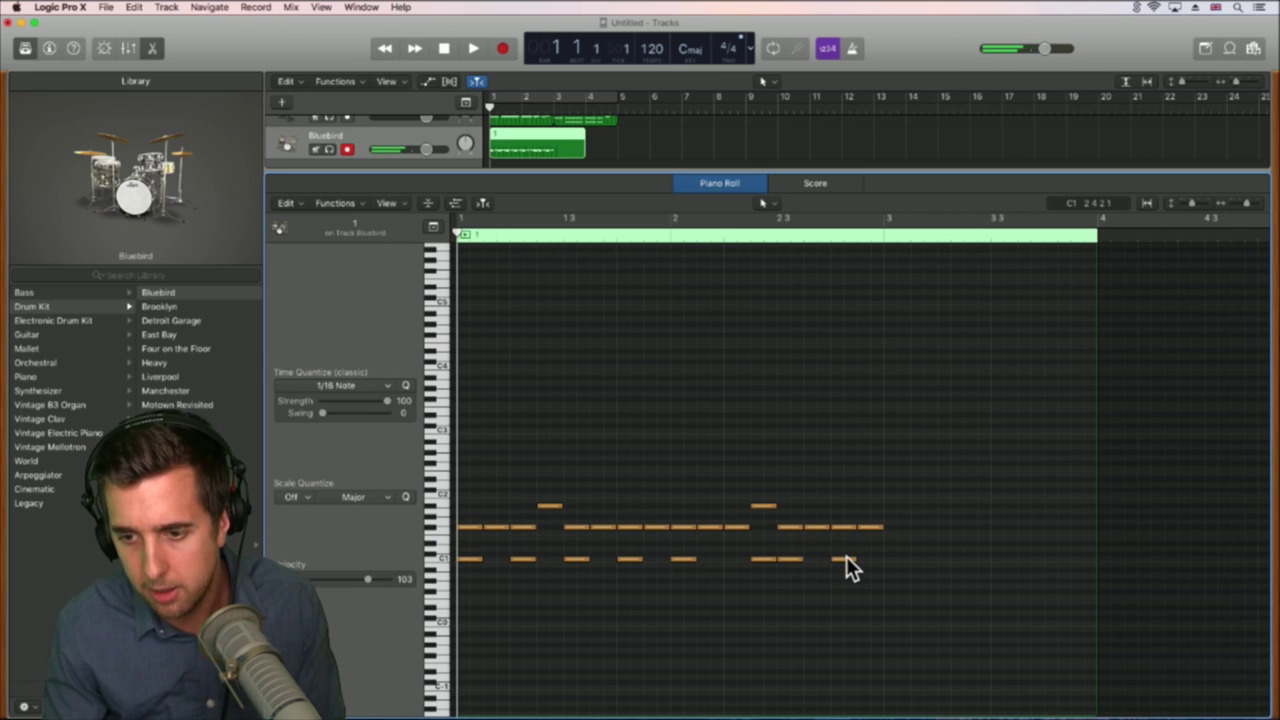
left_click_drag(847, 560, 880, 553)
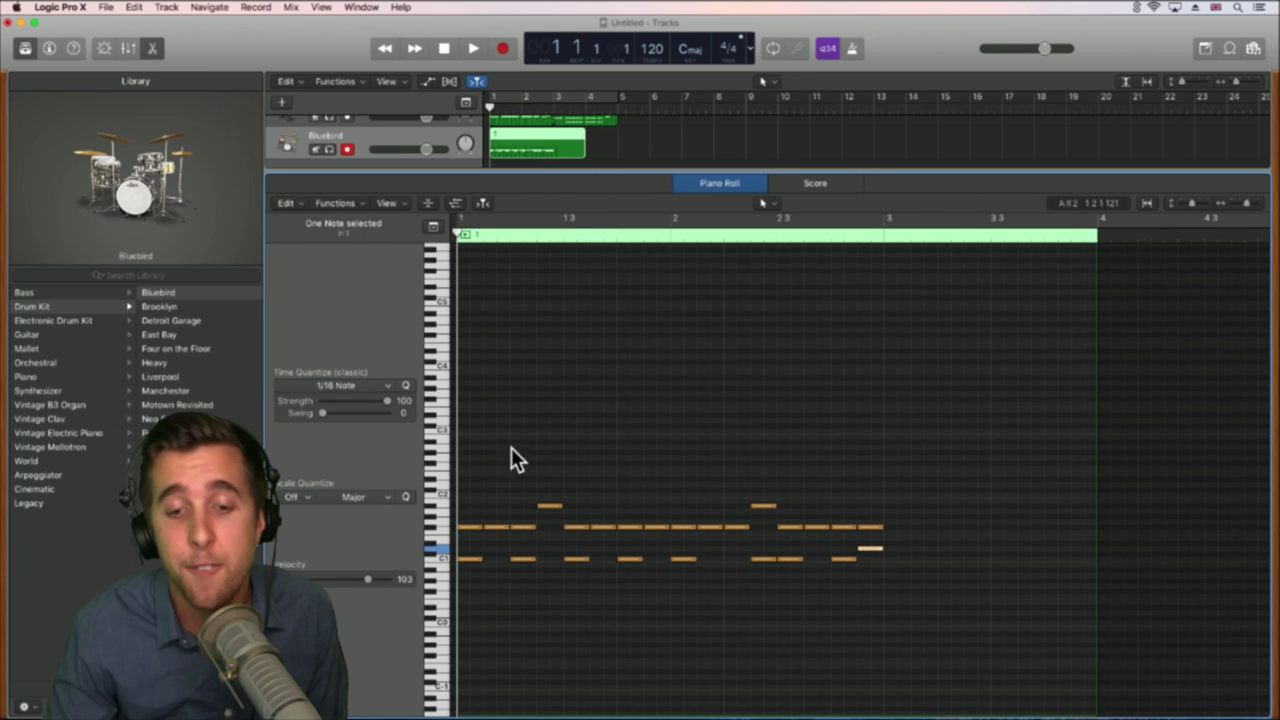
Step: Audition the Bluebird kit's drum sounds from C1 upward on the Piano Roll keyboard
left_click(441, 557)
left_click_drag(440, 553, 441, 519)
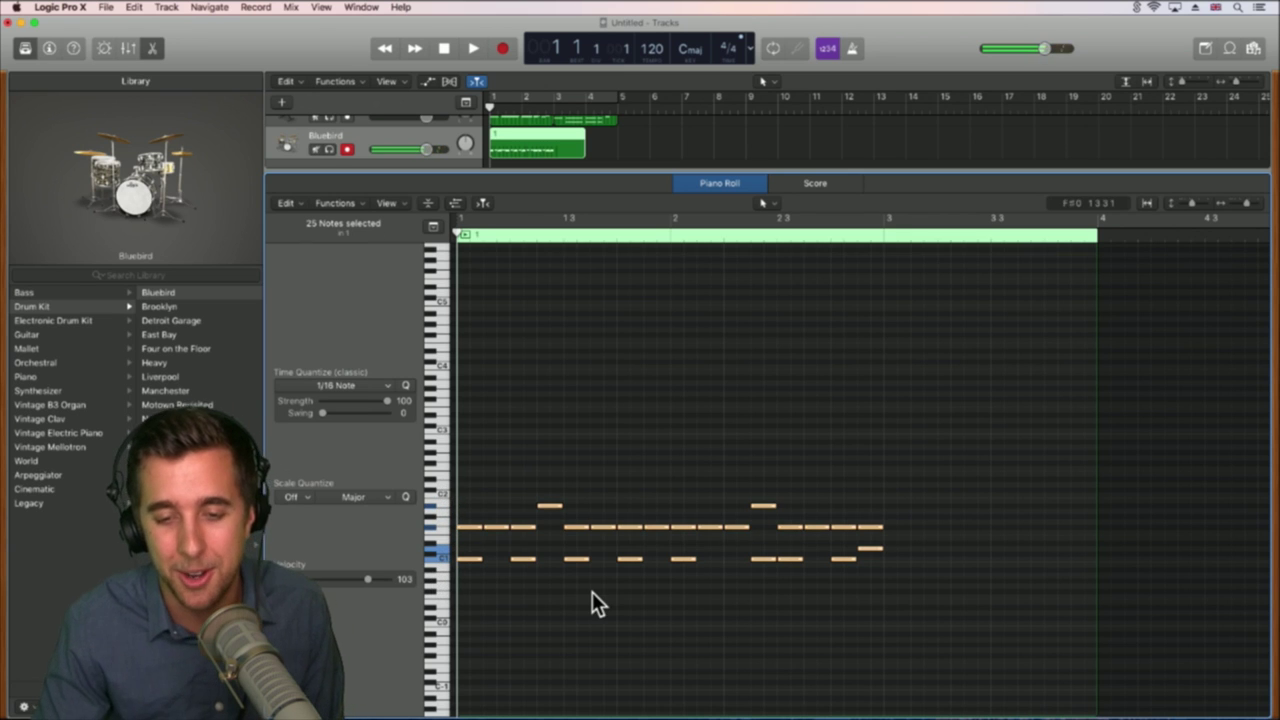
left_click(610, 622)
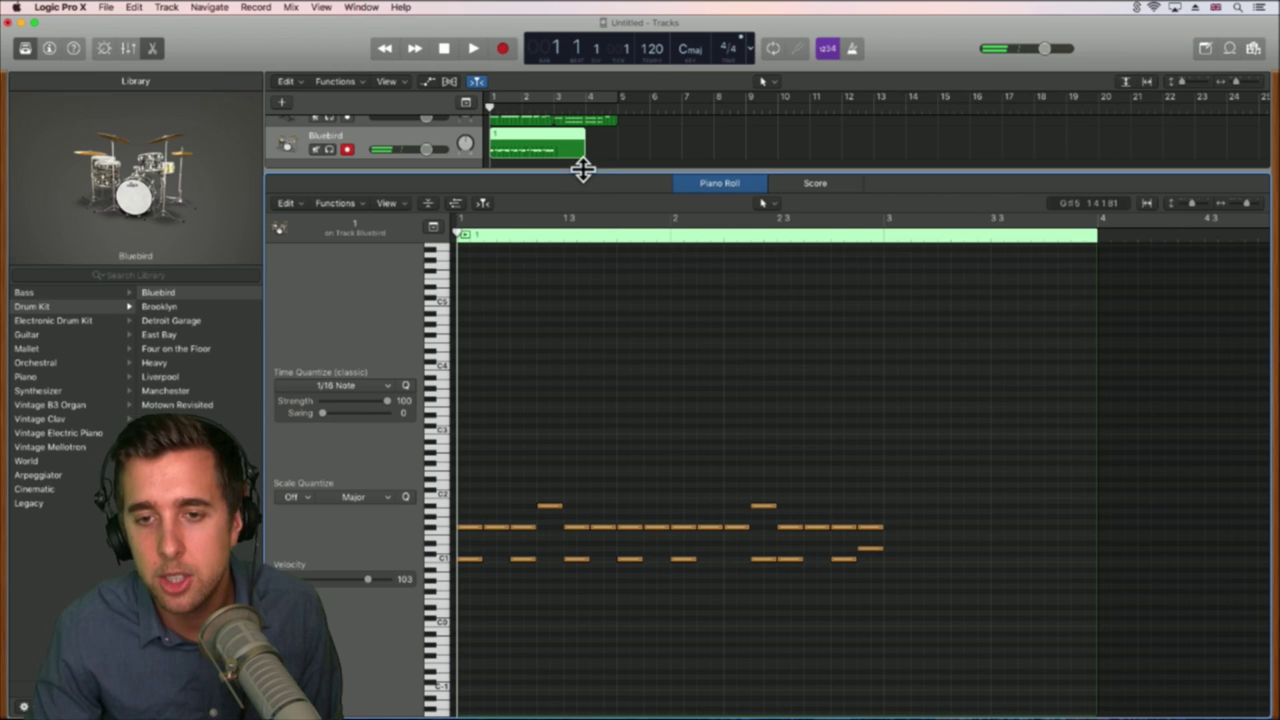
Step: Collapse the Piano Roll editor, try reopening it, and leave it closed so the tracks area fills the window
left_click_drag(584, 178, 600, 712)
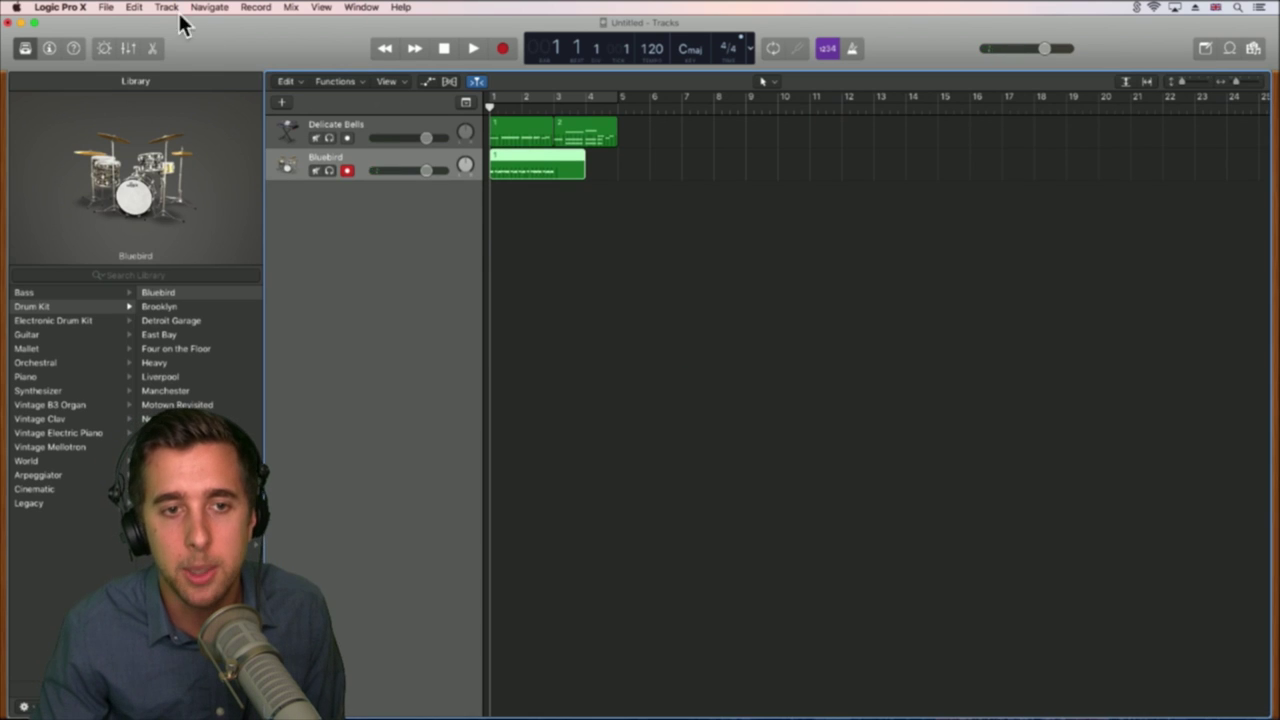
left_click(150, 48)
left_click(148, 41)
left_click(150, 40)
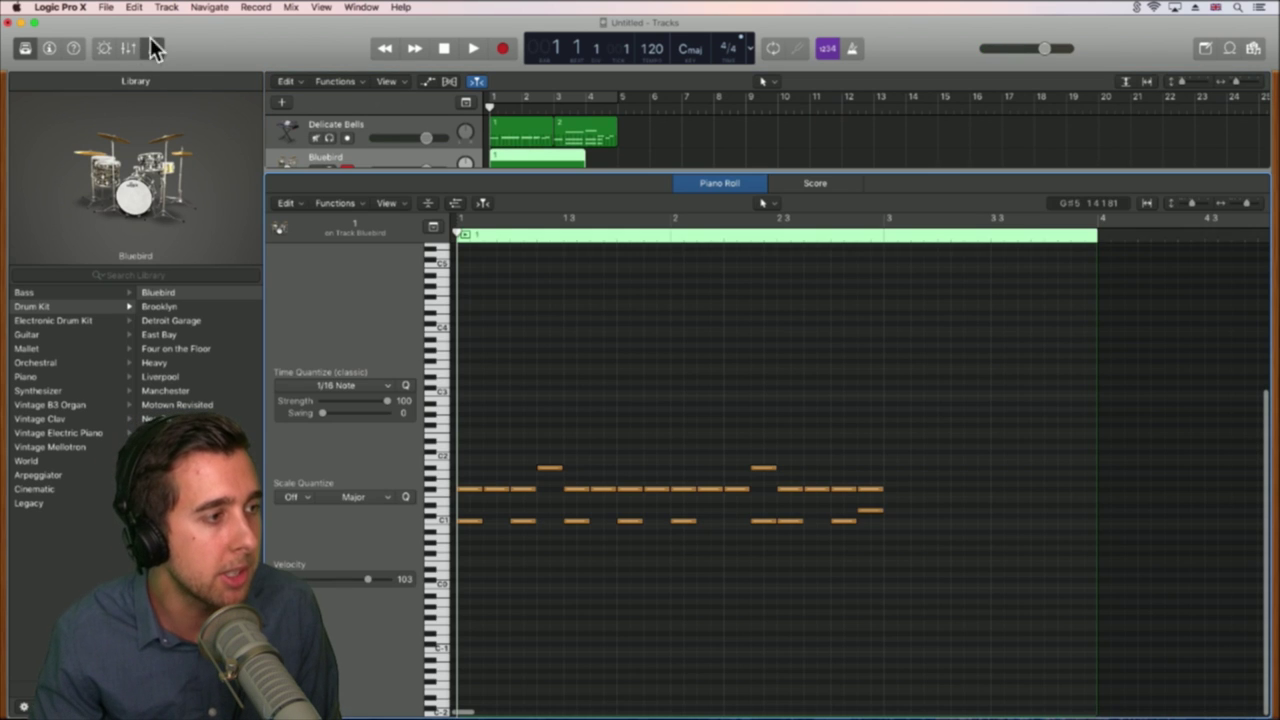
left_click(160, 49)
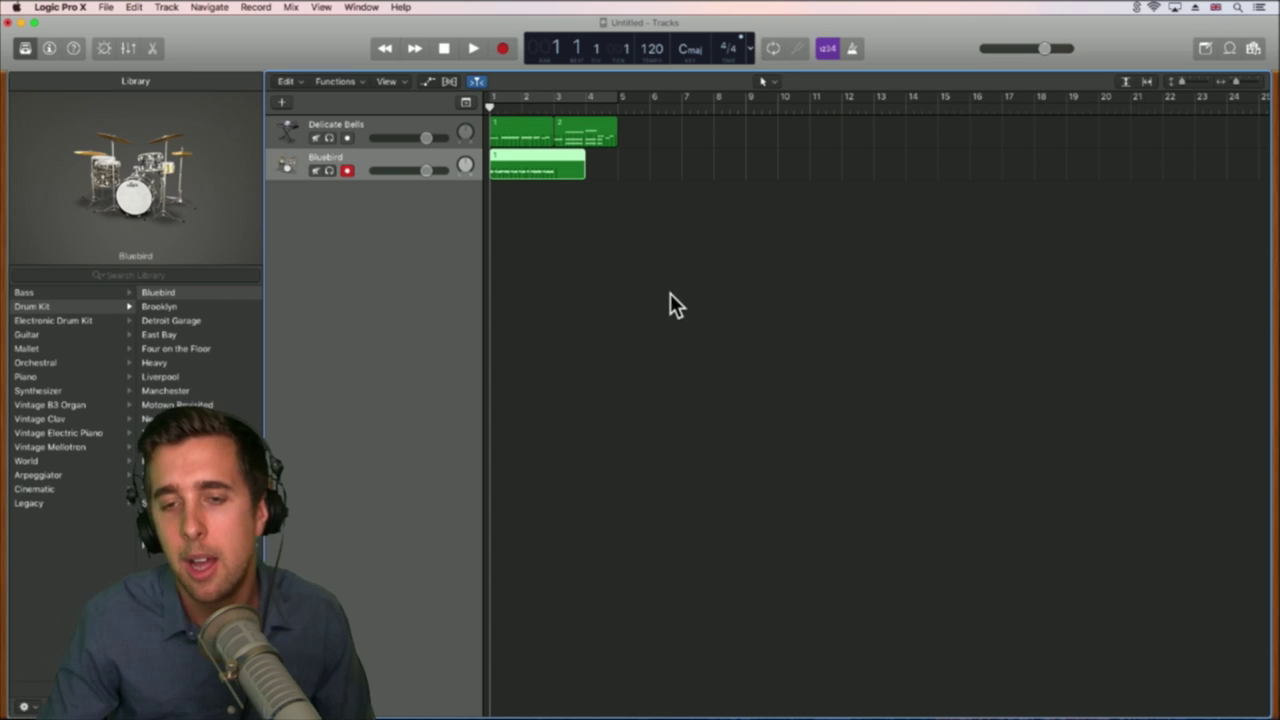
Step: Shorten the Bluebird region to two bars, loop it up to bar 5 and play the arrangement
mouse_move(597, 162)
left_mouse_down()
mouse_move(600, 178)
mouse_move(752, 180)
mouse_move(581, 178)
left_mouse_up()
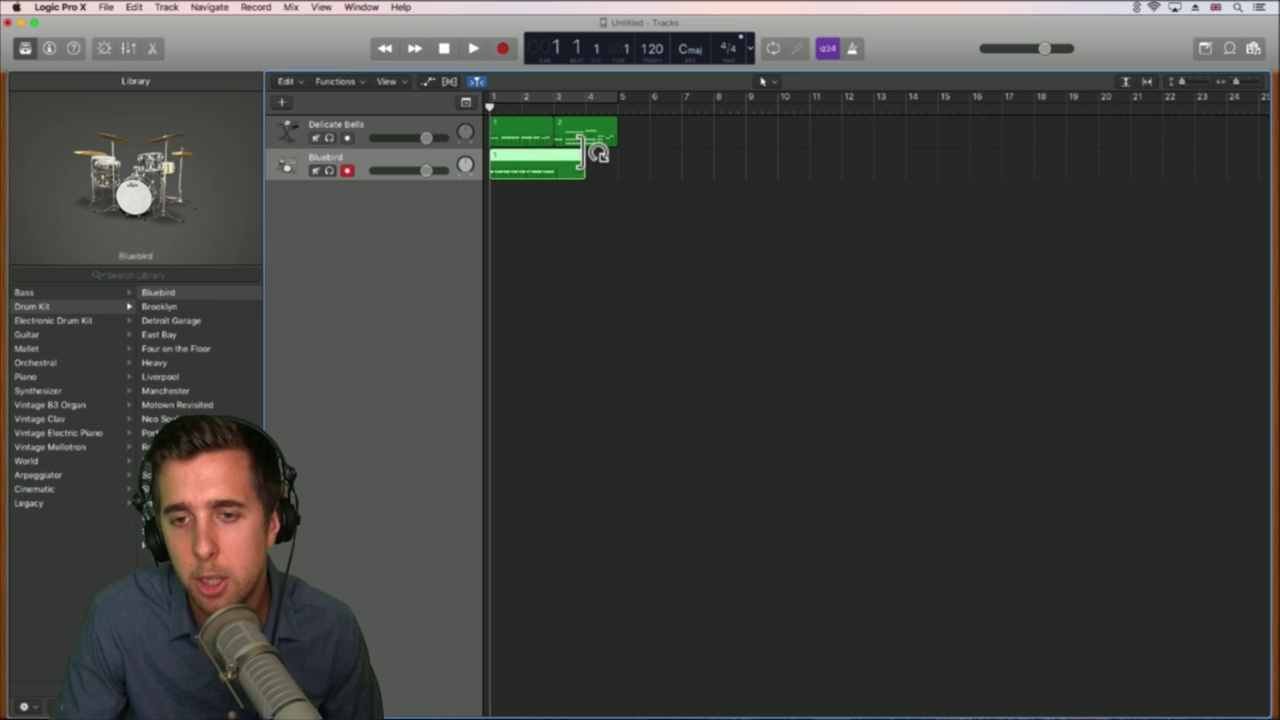
left_click_drag(582, 174, 622, 160)
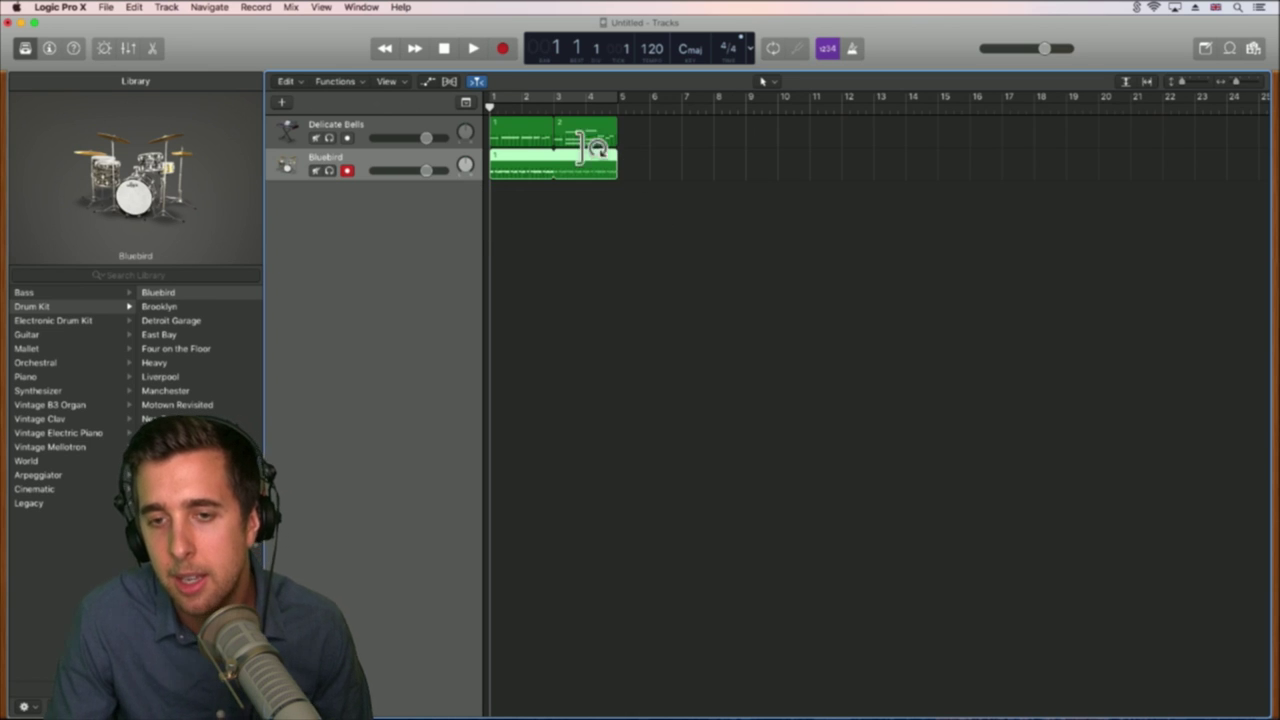
key("space")
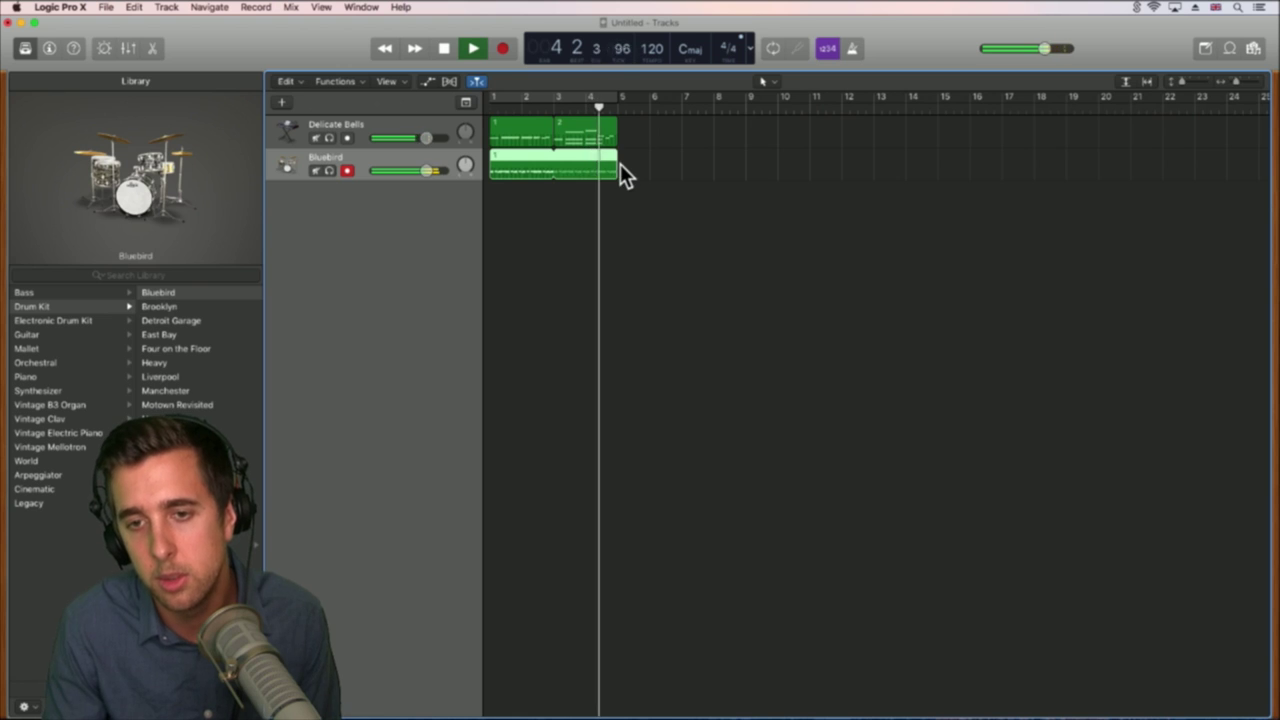
key("space")
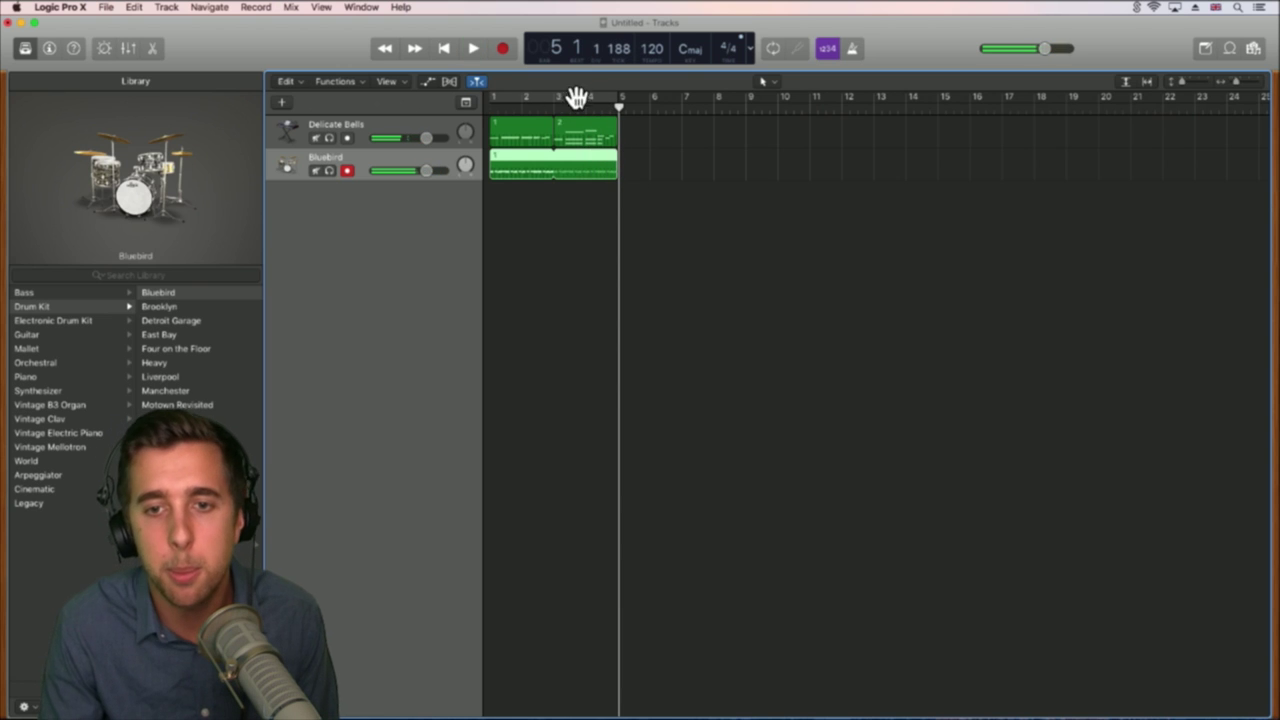
Step: Turn on the cycle range from bar 1 to bar 5 and play the cycled section
left_click(521, 99)
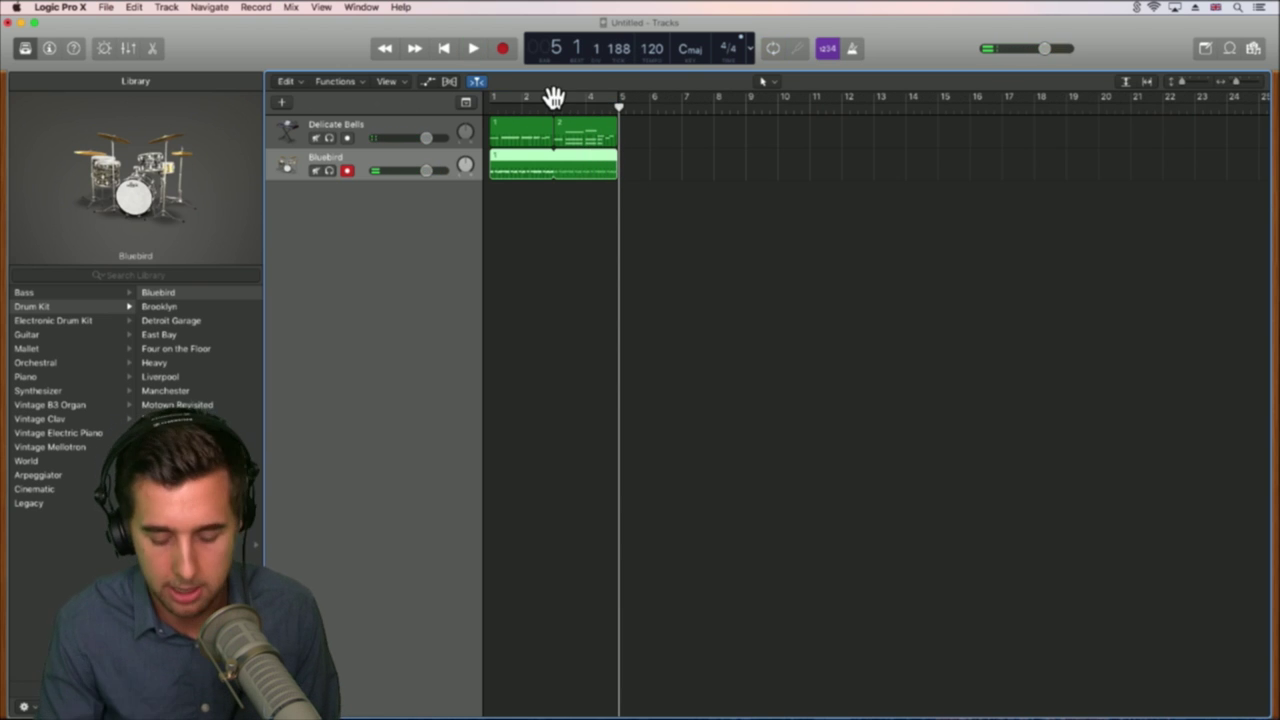
left_click(536, 98)
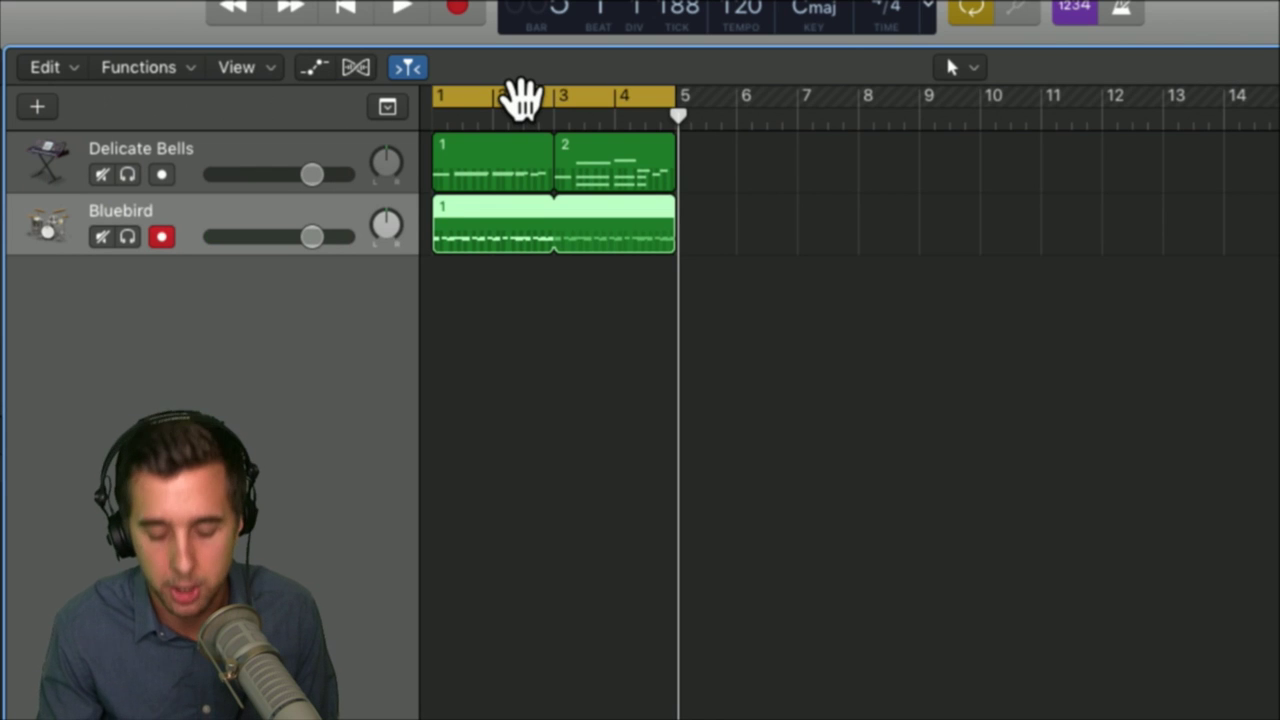
key("space")
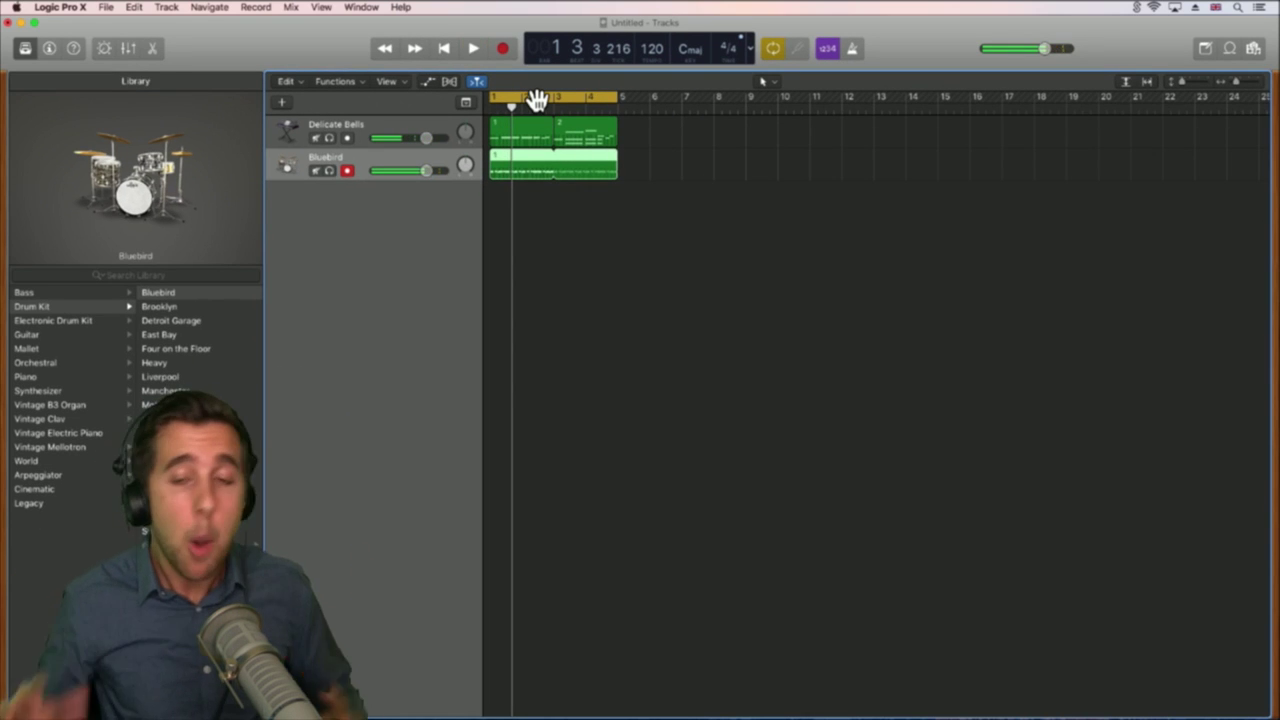
Step: Add a software instrument track with the default patch and copy Delicate Bells regions 1 and 2 onto it, starting at bar 1
left_click(282, 102)
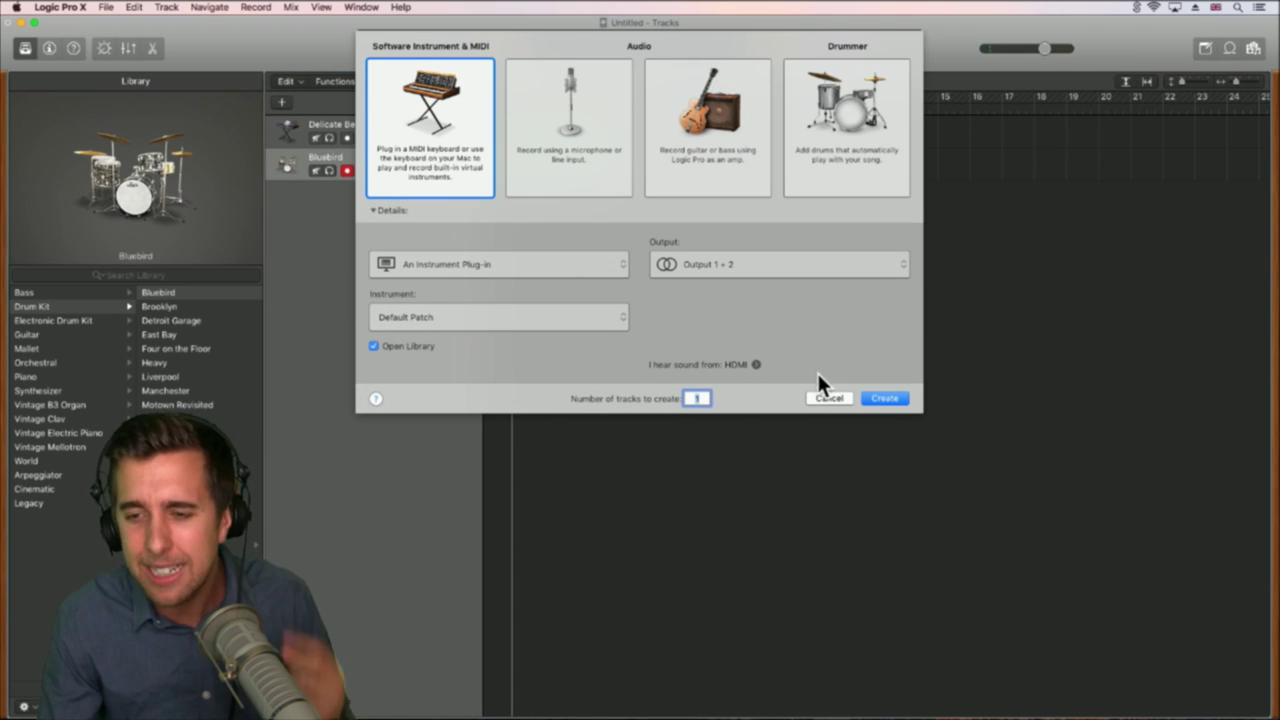
left_click(879, 393)
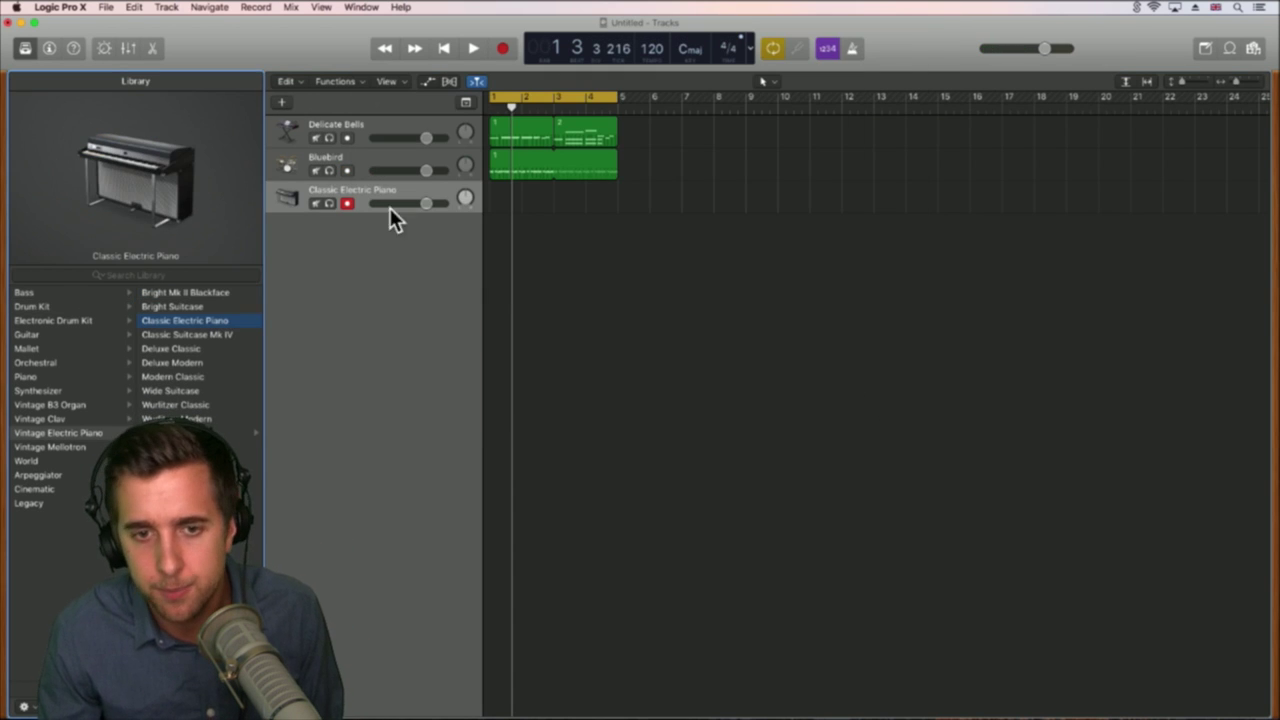
left_click_drag(517, 130, 521, 179)
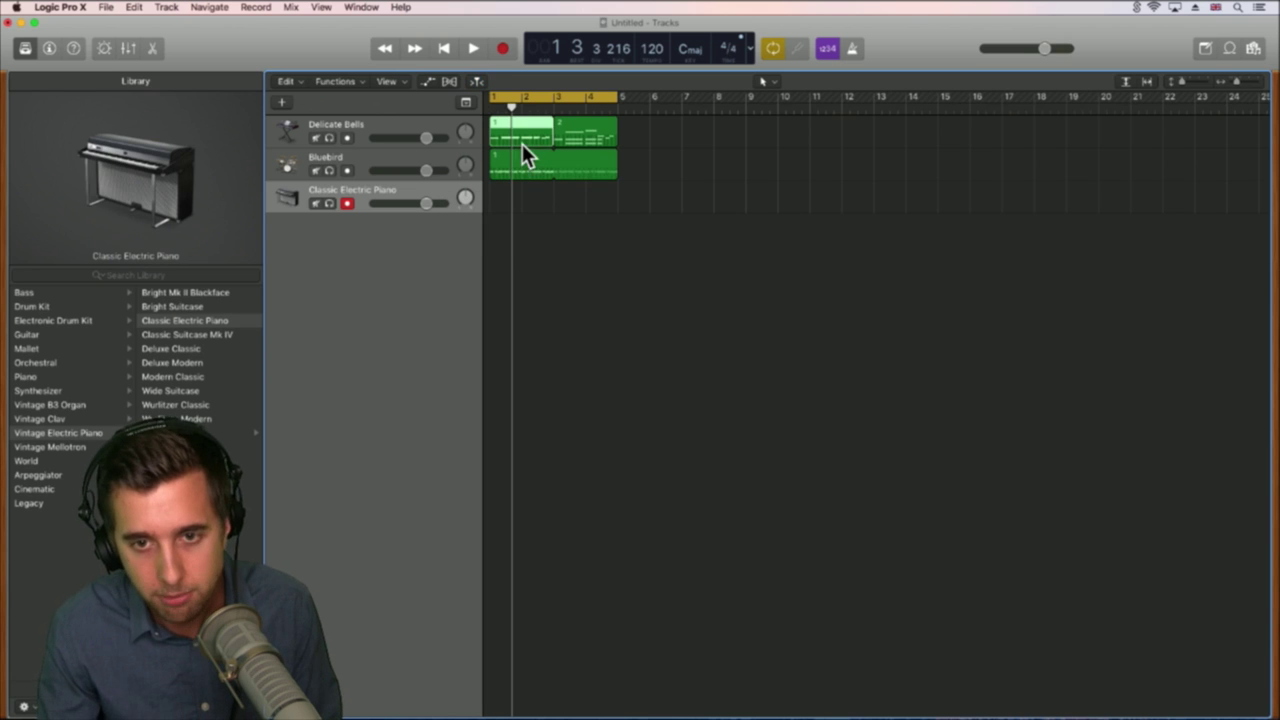
left_click_drag(520, 129, 518, 196)
left_click_drag(560, 134, 514, 80)
Step: Open the Classic Electric Piano copy of region 1 for note editing and lower its opening E2 note to E0
double_click(535, 199)
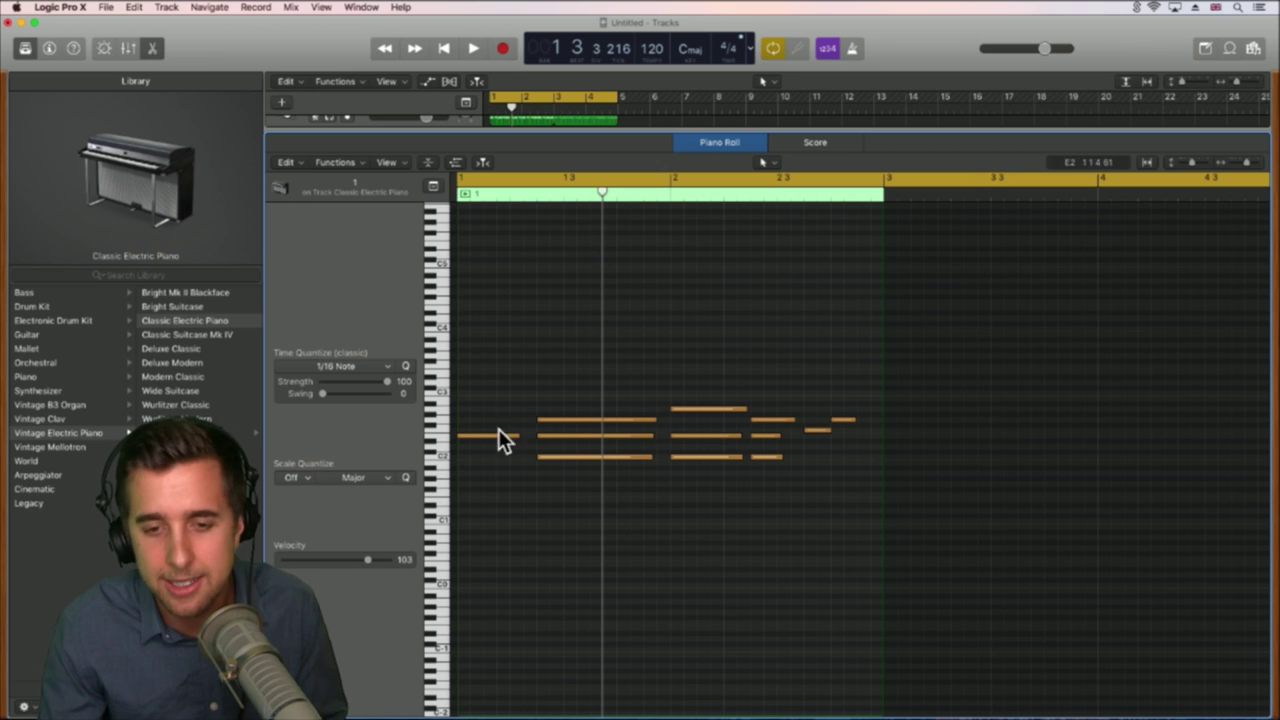
left_click_drag(475, 430, 479, 470)
left_click_drag(478, 469, 482, 598)
left_click(566, 490)
left_click(566, 491)
left_click(554, 470)
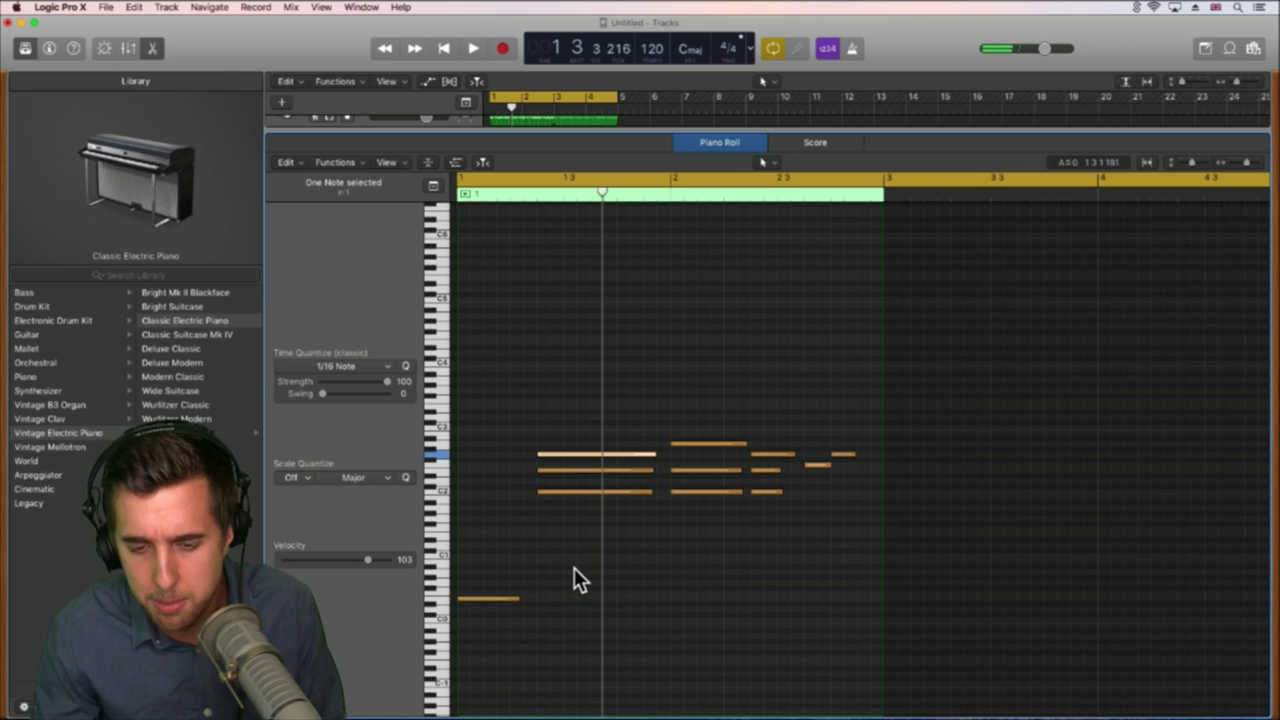
Step: Copy the lowest notes of the three following chords down to C#0, A0 and C0 as a bass line
left_click_drag(566, 493, 568, 617)
left_click(687, 491)
left_click(687, 469)
left_click(687, 444)
left_click_drag(686, 491, 690, 572)
left_click(765, 491)
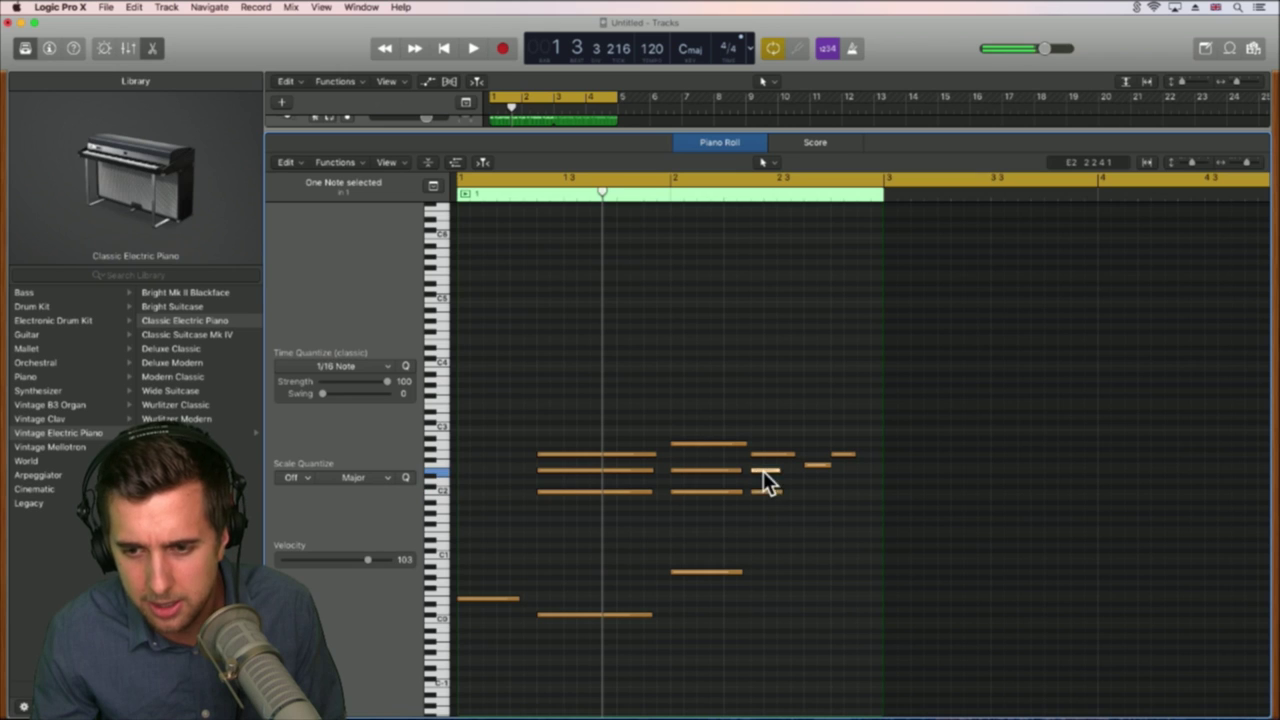
left_click_drag(761, 491, 883, 620)
Step: Delete all the original chord and melody notes above the four low bass notes
left_click(840, 455)
left_click_drag(855, 537, 564, 430)
key("Delete")
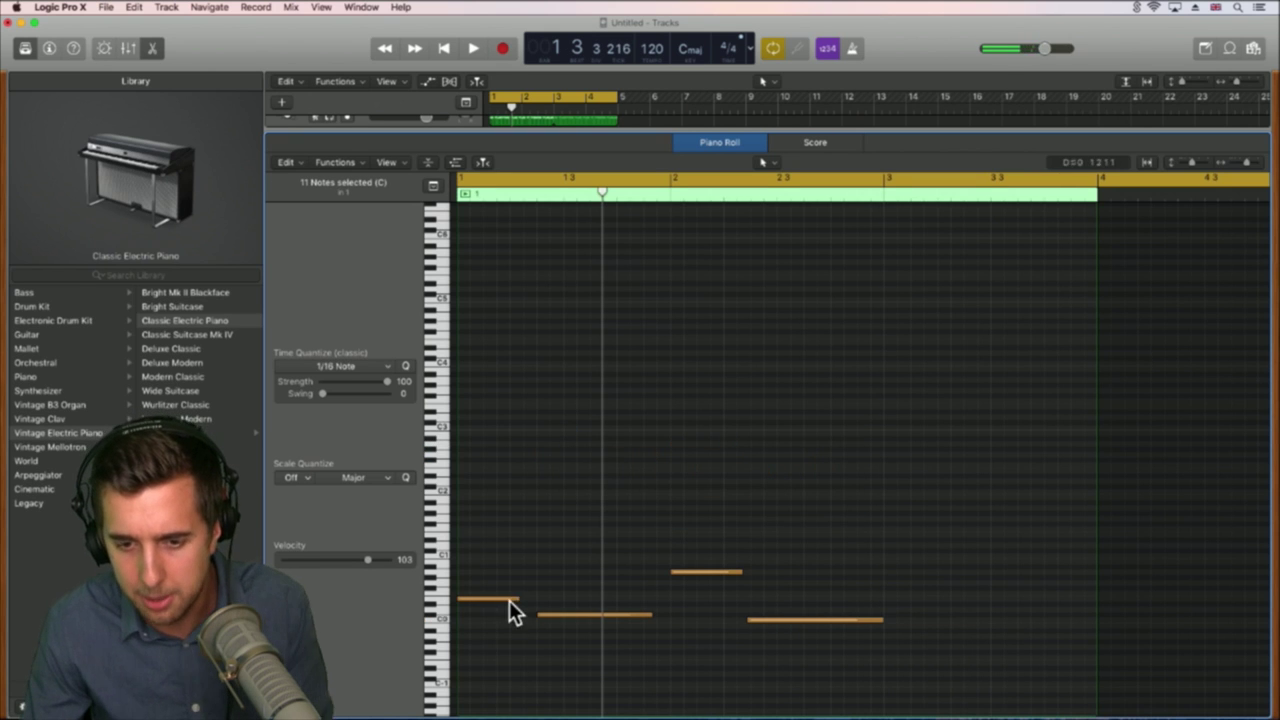
Step: Turn the four long bass notes into a rhythm of short ones: two at E0 and three each at C#0, A0 and C0
mouse_move(516, 600)
left_mouse_down()
mouse_move(470, 598)
mouse_move(516, 601)
left_mouse_up()
mouse_move(648, 615)
left_mouse_down()
mouse_move(553, 615)
mouse_move(658, 620)
left_mouse_up()
mouse_move(740, 572)
left_mouse_down()
mouse_move(683, 572)
mouse_move(760, 574)
mouse_move(737, 580)
mouse_move(745, 572)
left_mouse_up()
mouse_move(878, 621)
left_mouse_down()
mouse_move(763, 620)
mouse_move(858, 620)
left_mouse_up()
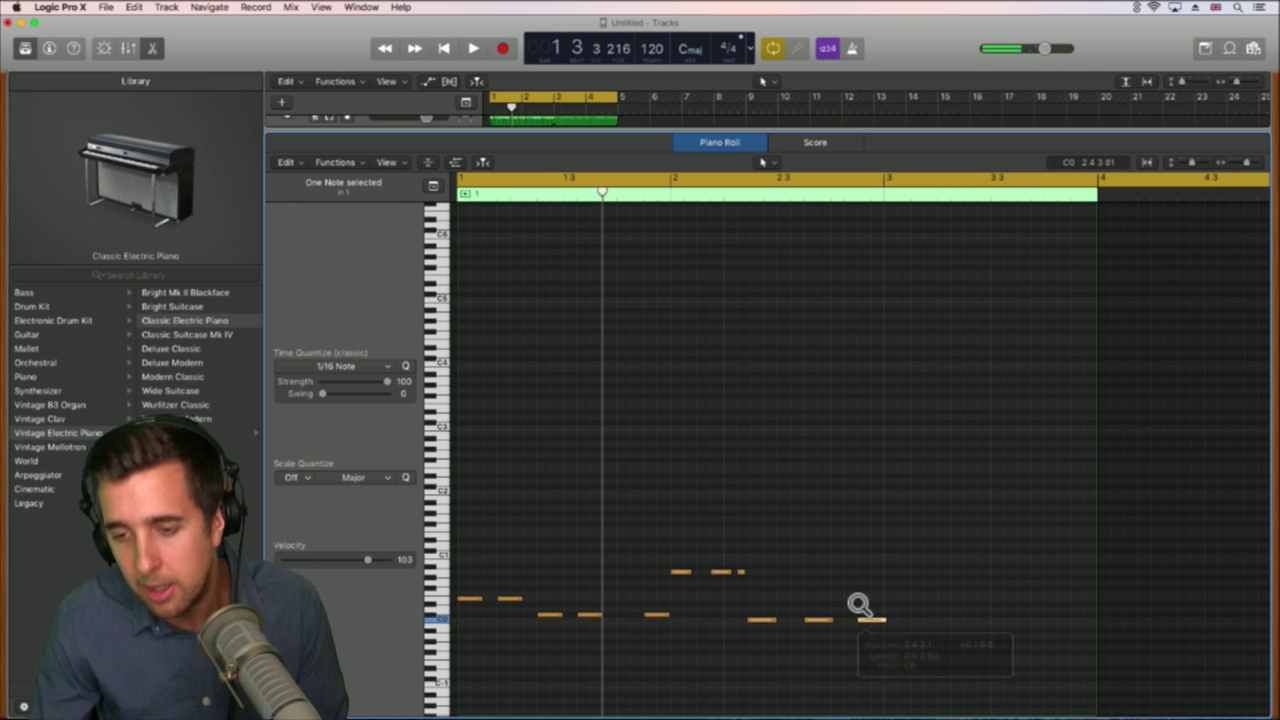
Step: Delete the region 2 copy from the Classic Electric Piano track and loop its region 1 up to bar 5
left_click_drag(634, 129, 663, 574)
left_click_drag(584, 205, 555, 205)
left_click(572, 193)
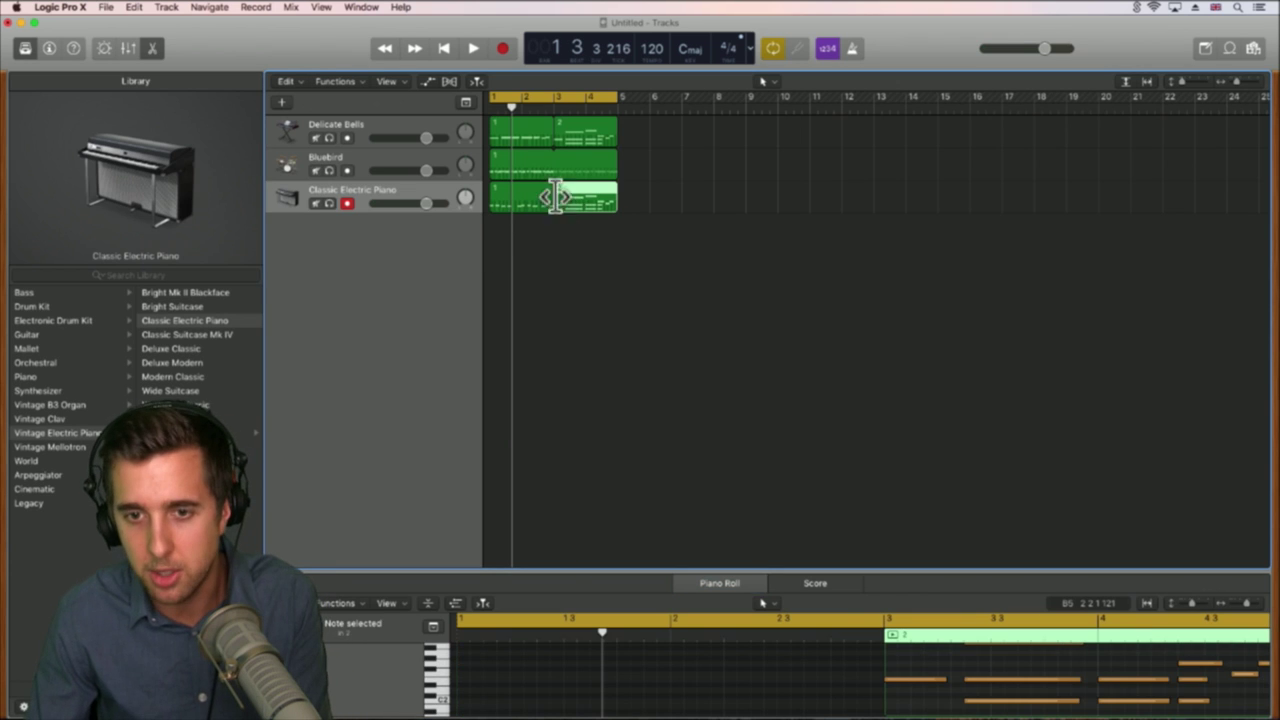
left_click(586, 140)
left_click(586, 193)
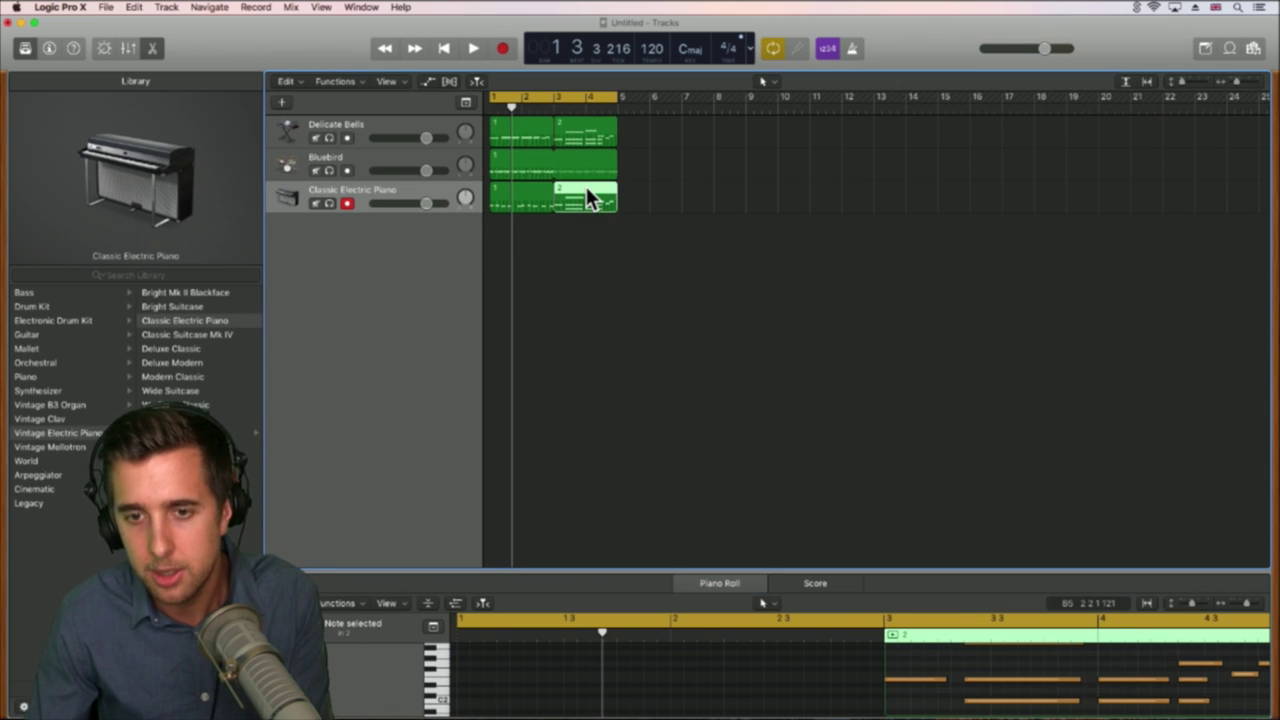
key("Delete")
left_click(530, 193)
left_click_drag(549, 193, 618, 190)
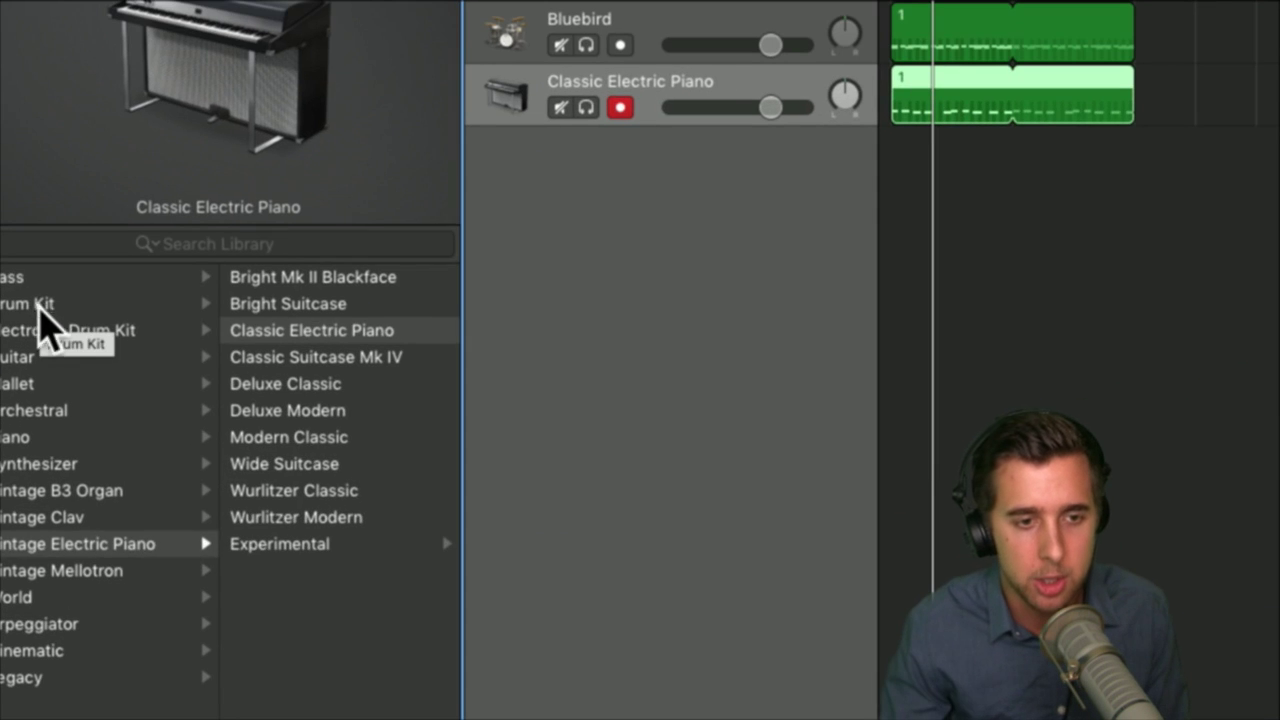
Step: Change the Classic Electric Piano track's patch to Fingerstyle Bass and play the arrangement
left_click(27, 294)
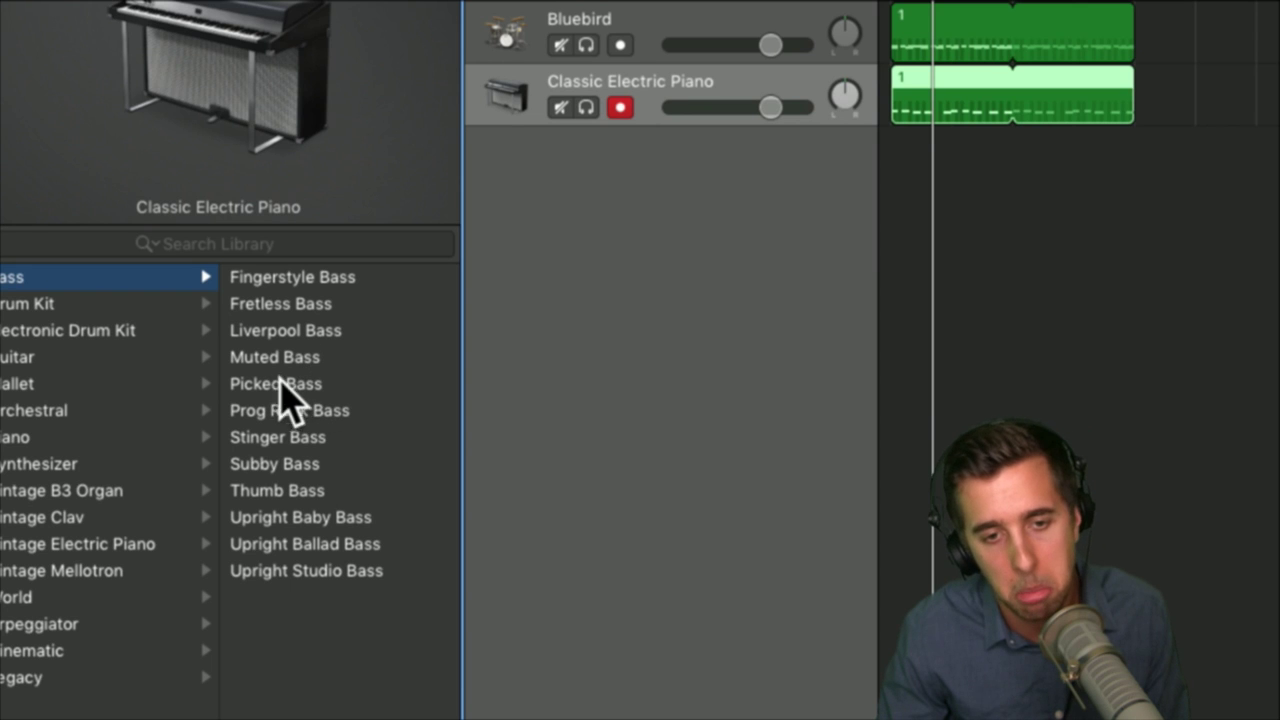
left_click(280, 279)
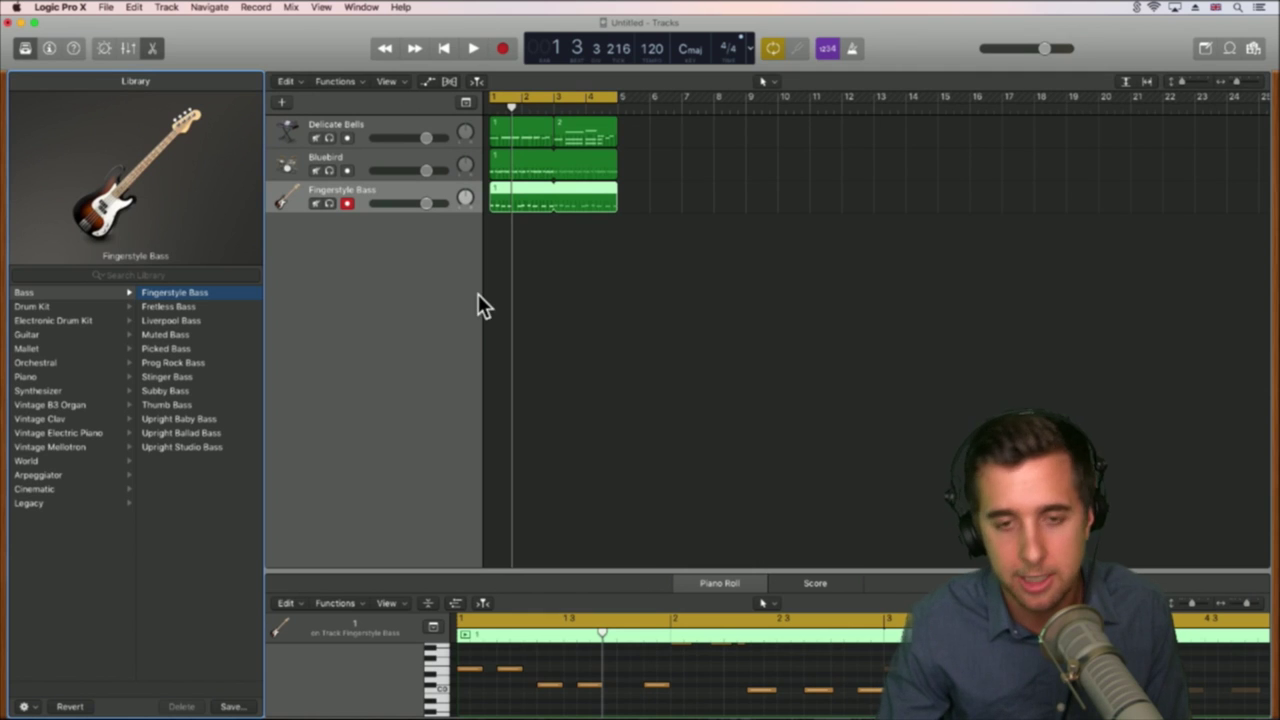
key("space")
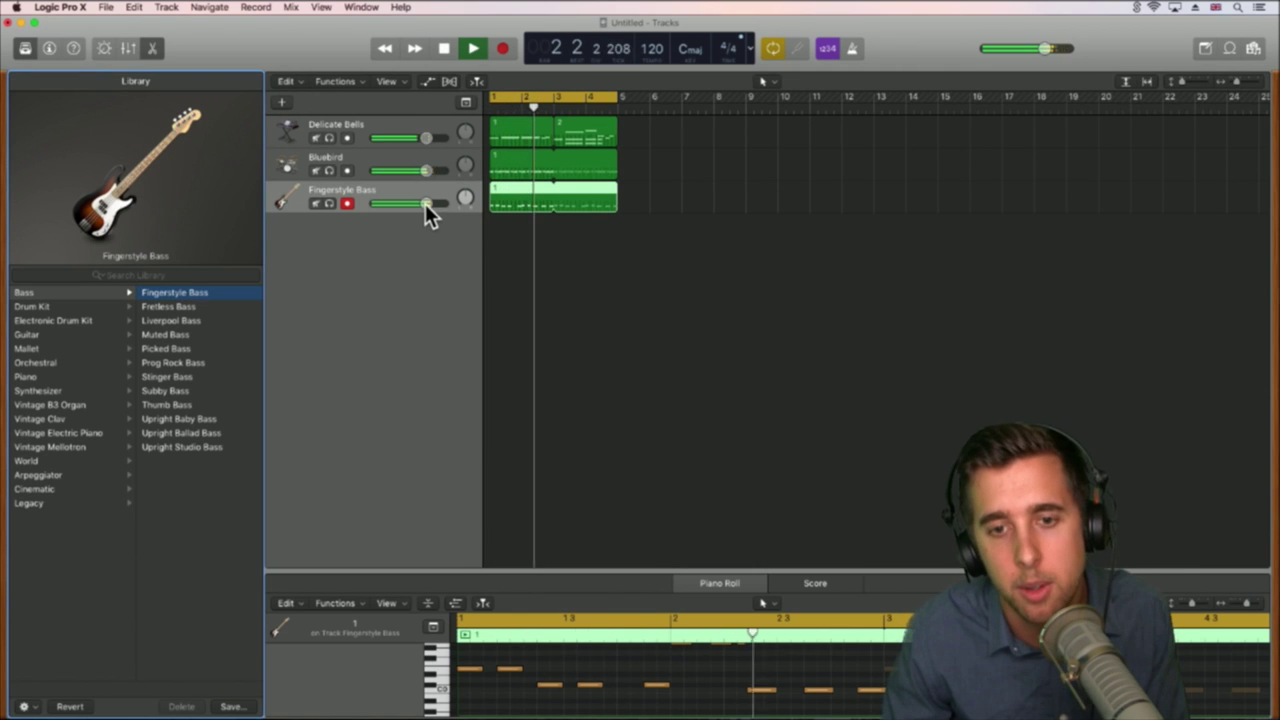
key("space")
Step: Open the Fingerstyle Bass region in an enlarged Piano Roll and move all its notes up one octave
key("e")
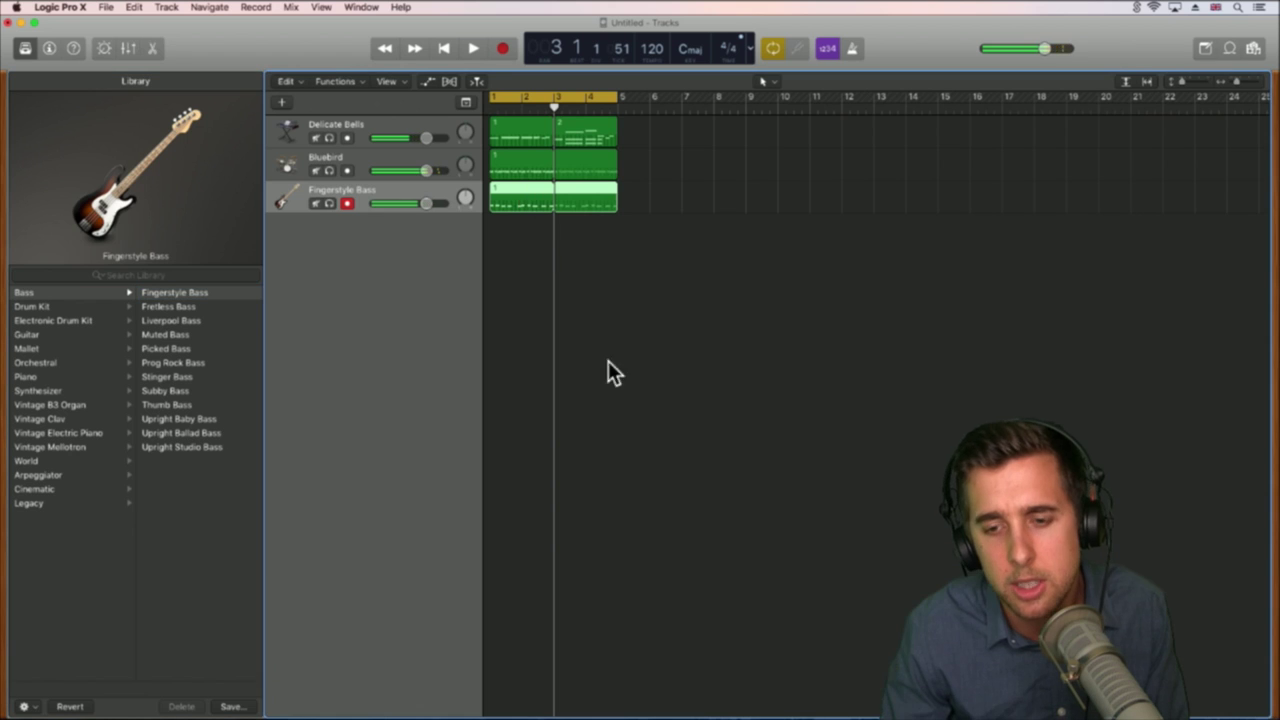
double_click(520, 190)
left_click_drag(633, 570, 614, 187)
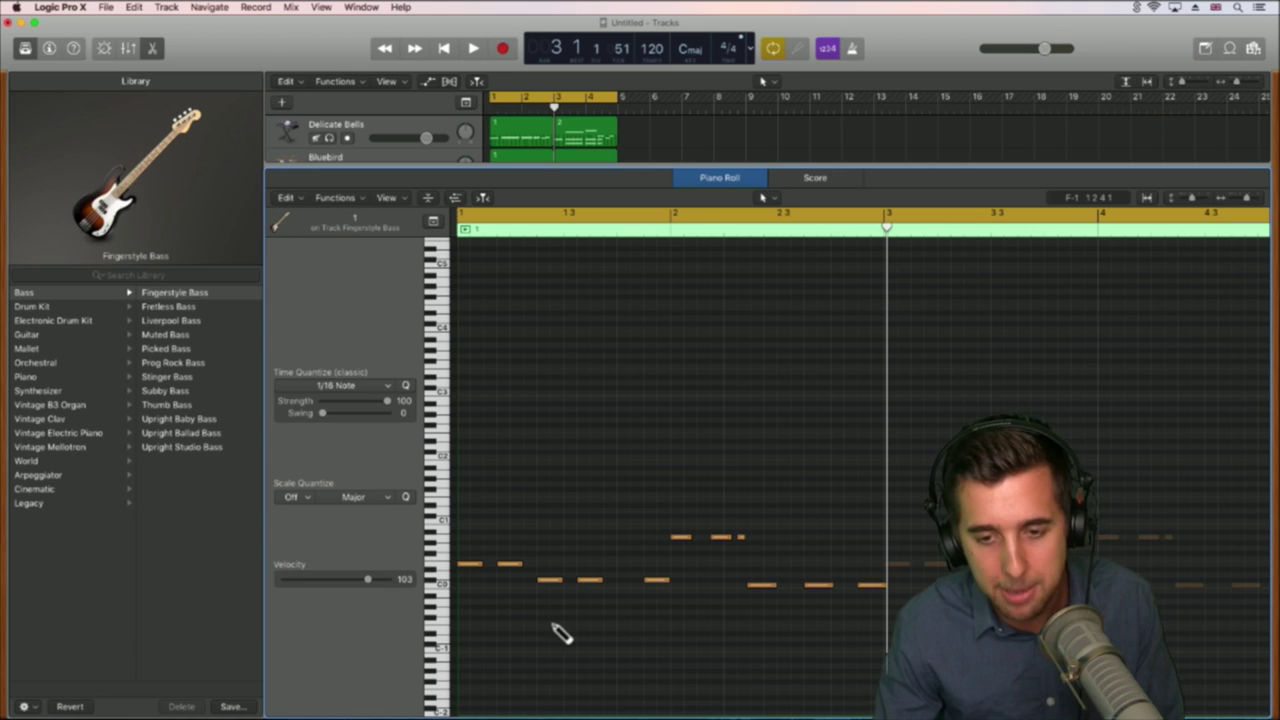
key("super+a")
left_click_drag(466, 563, 466, 501)
Step: Play the arrangement and delete the very short third A1 note in bar 2 of the Fingerstyle Bass region
key("space")
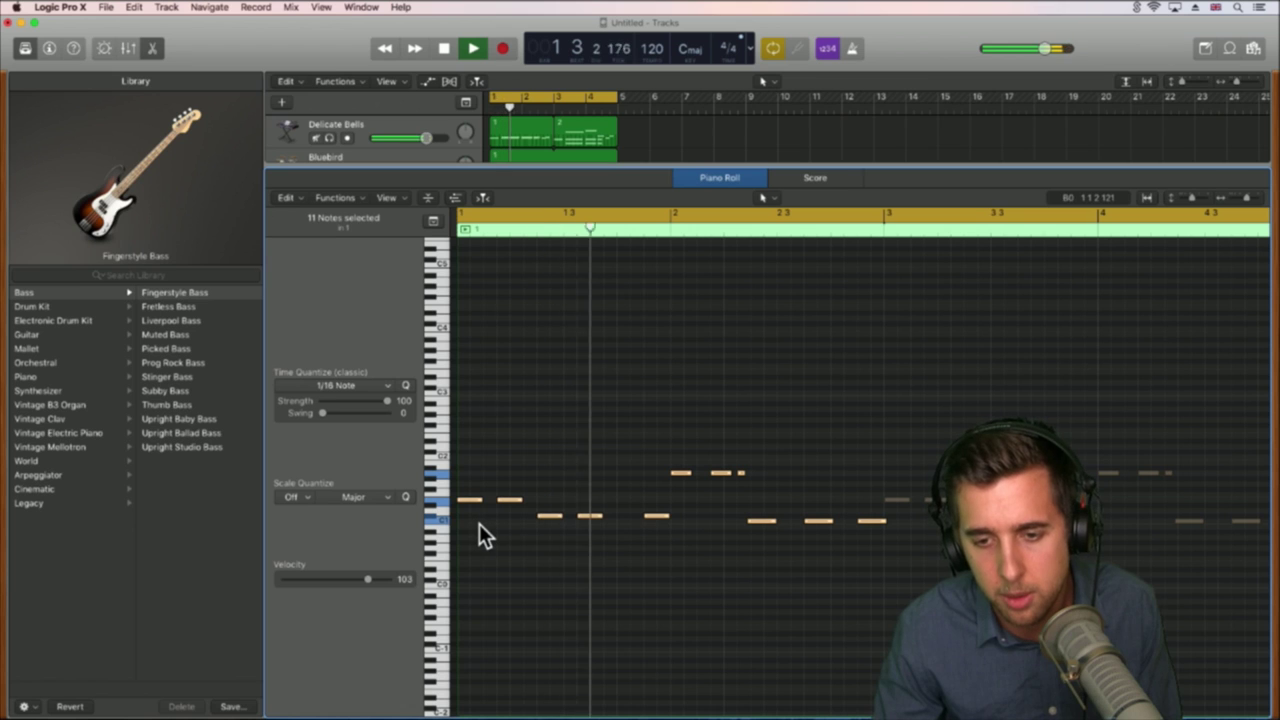
scroll(546, 528, "right", 1)
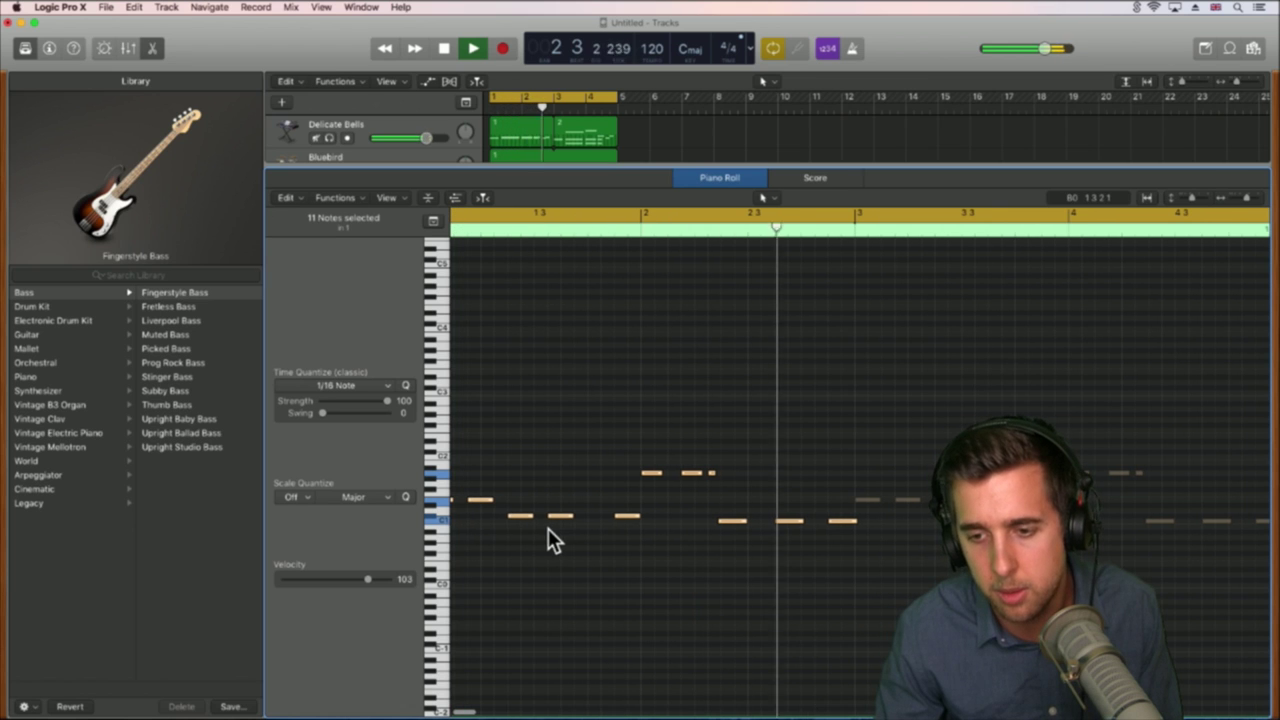
left_click(714, 472)
key("space")
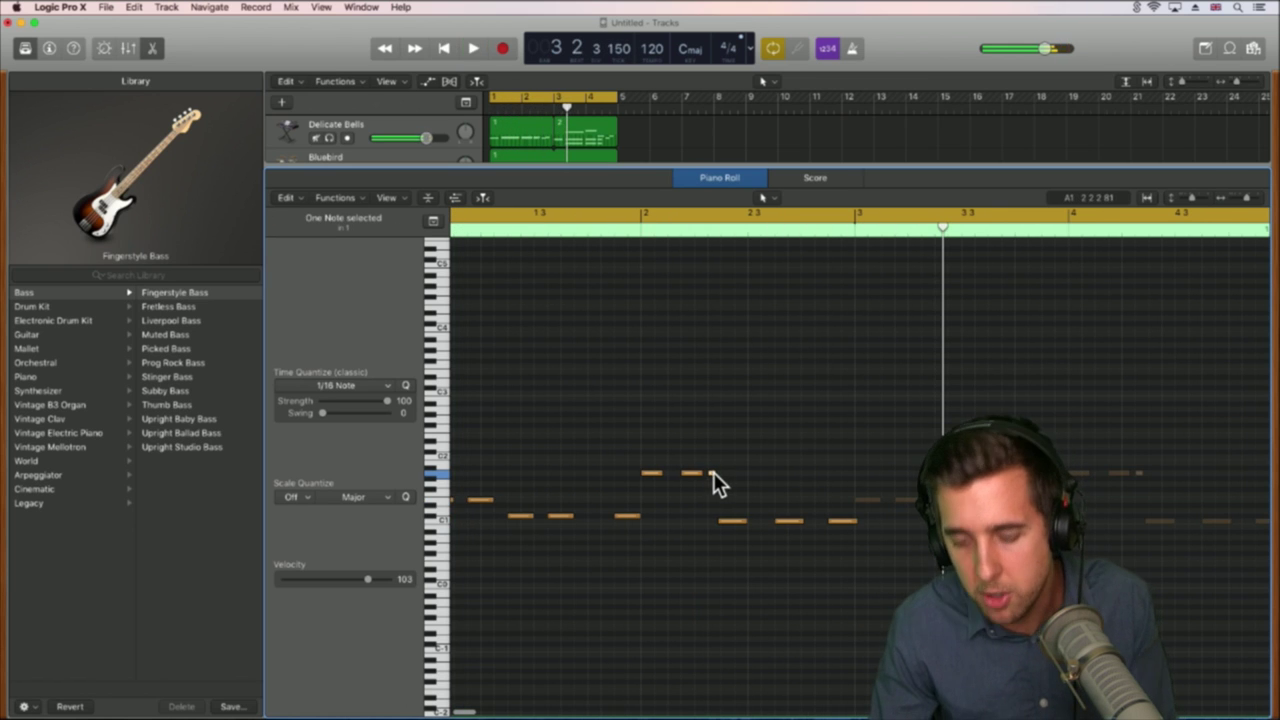
key("Delete")
scroll(713, 474, "left", 1)
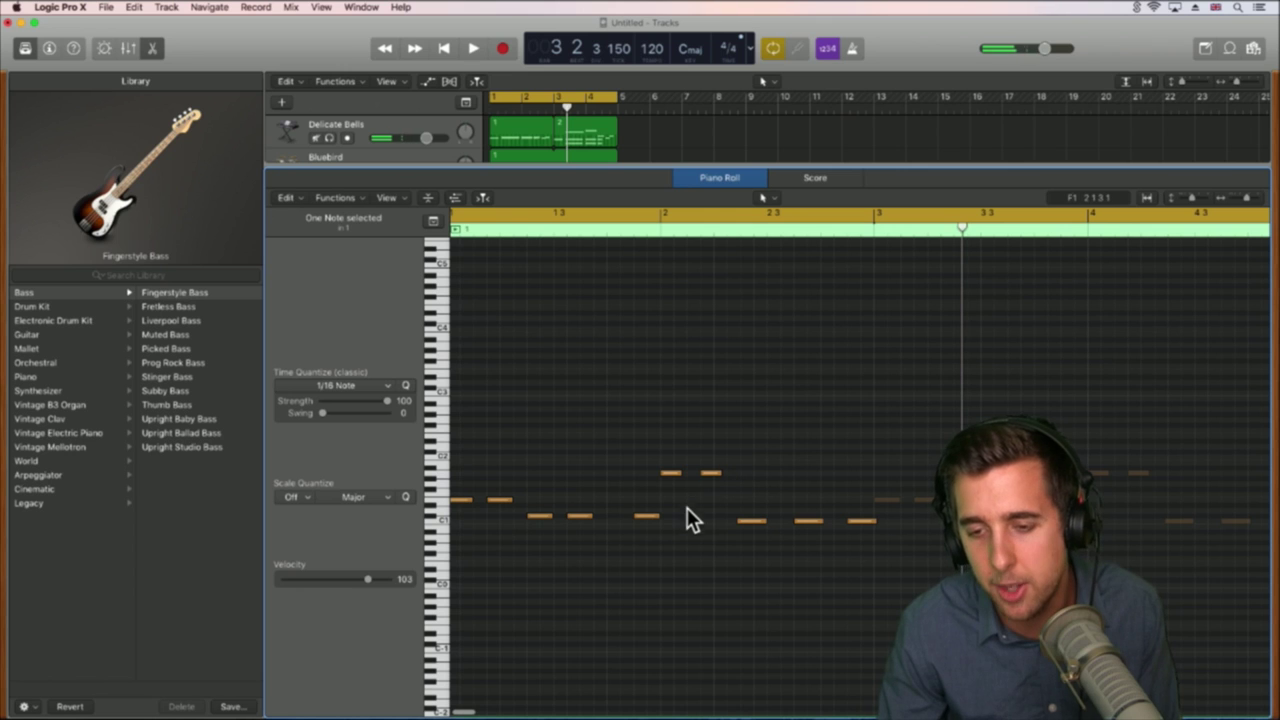
Step: Raise the last bass note before bar 3 by two semitones to D1 during playback, and shrink the Piano Roll
key("space")
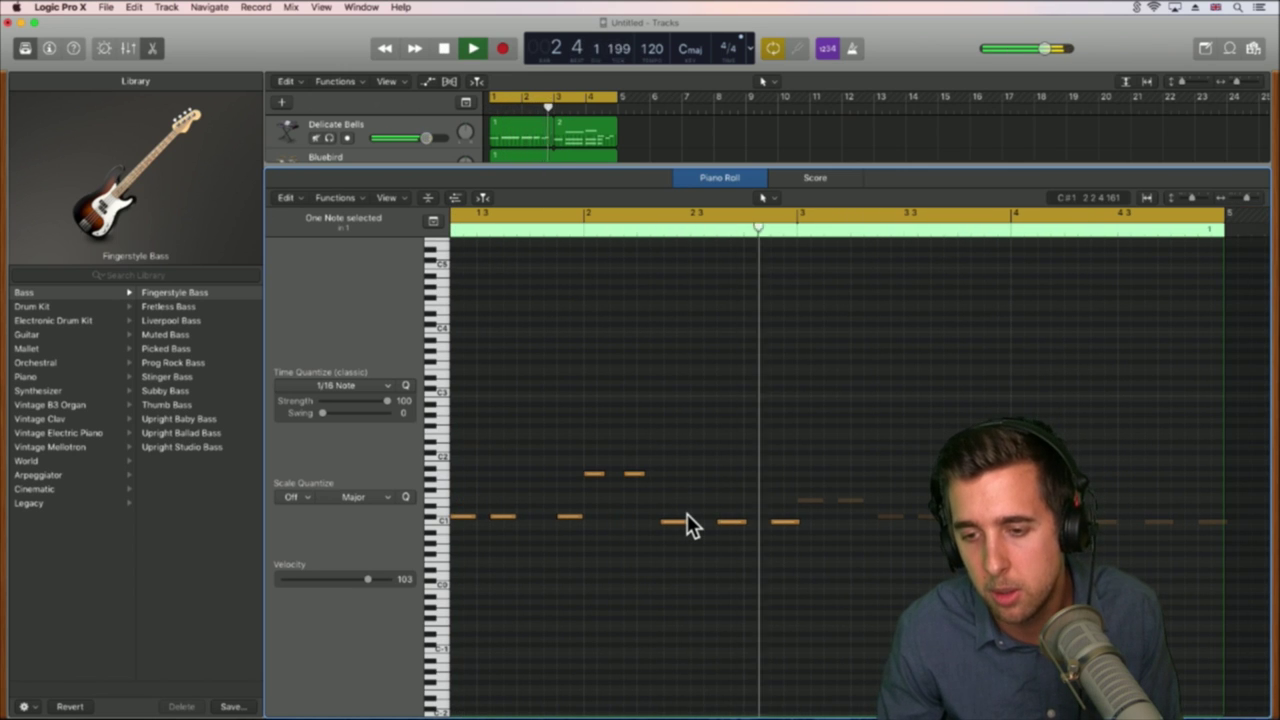
left_click_drag(784, 520, 785, 510)
key("space")
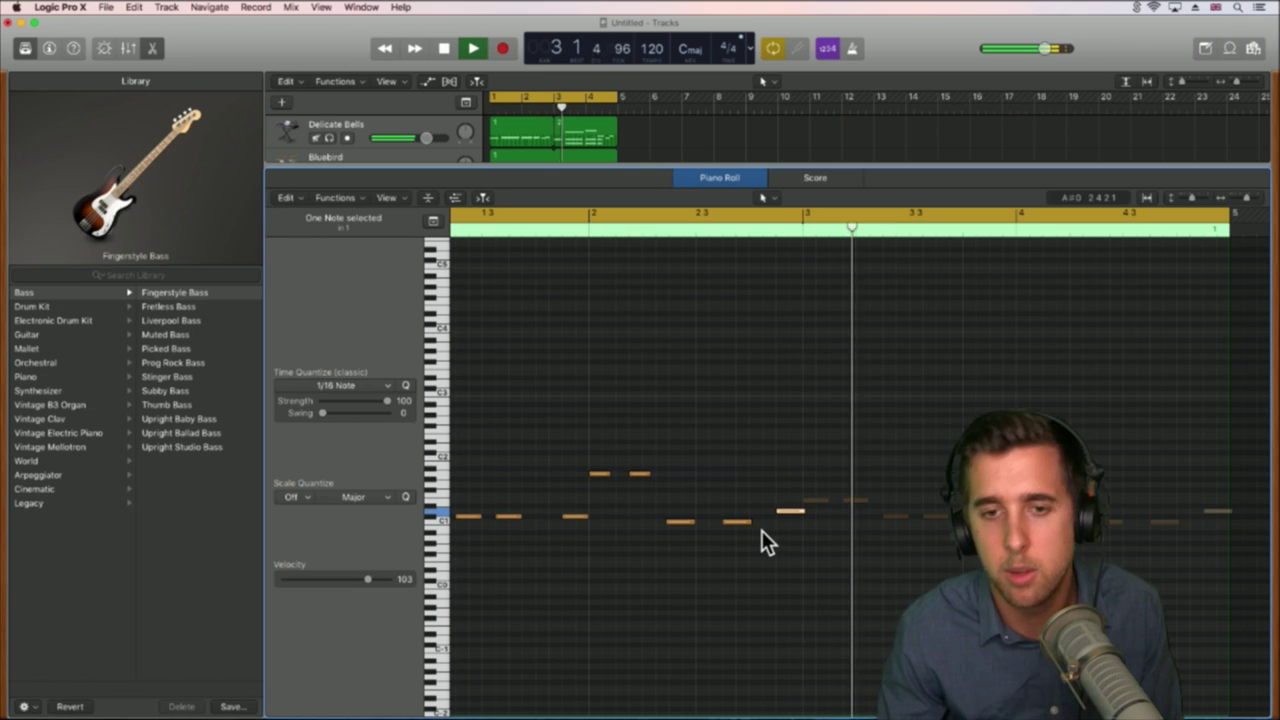
left_click_drag(557, 165, 593, 665)
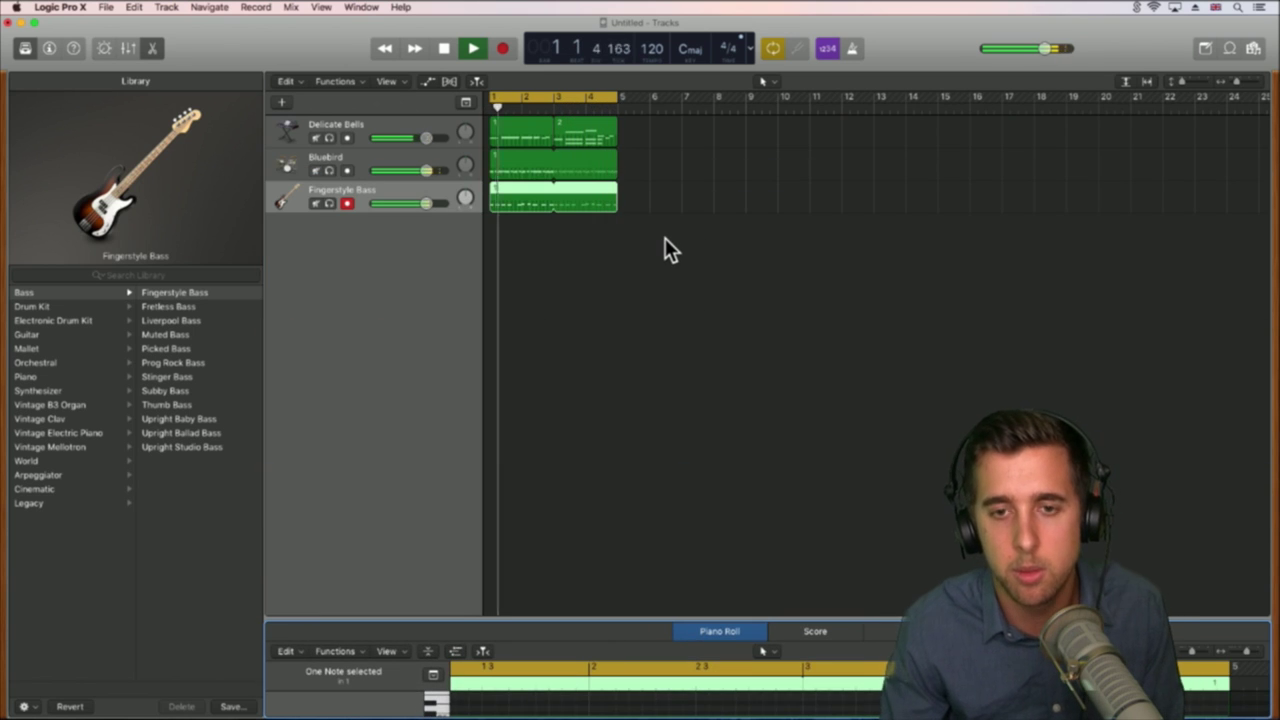
key("space")
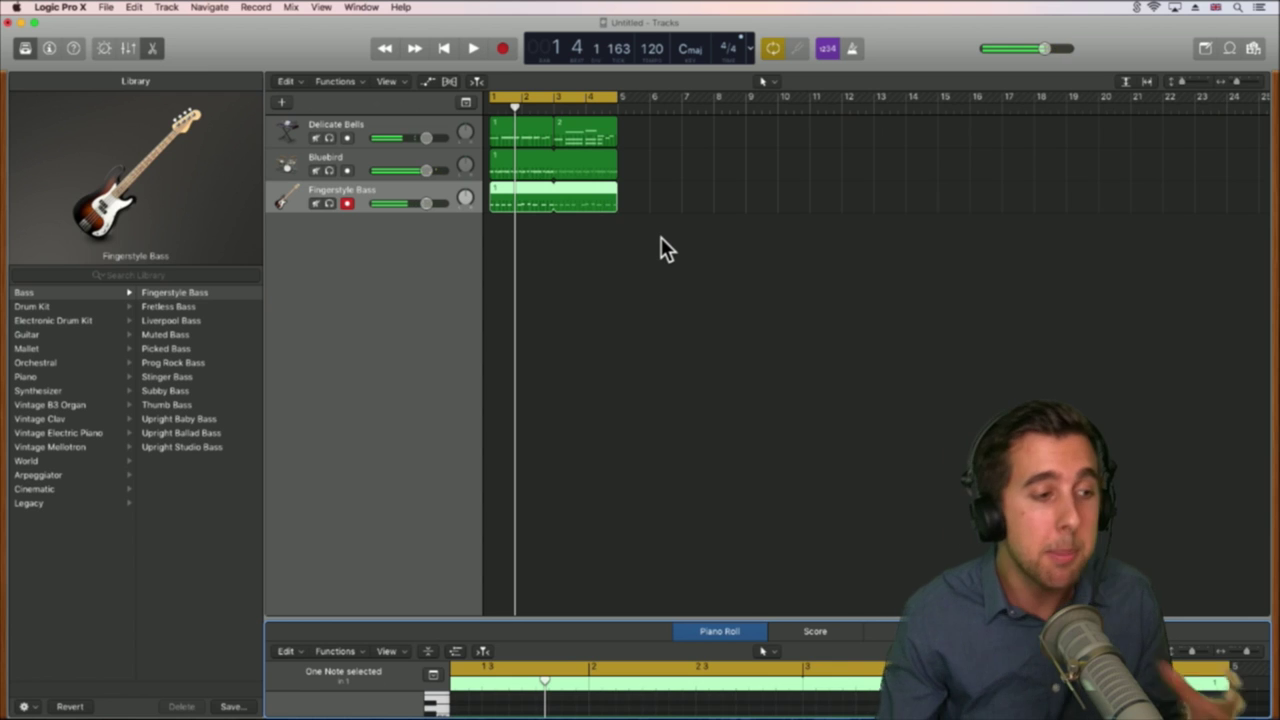
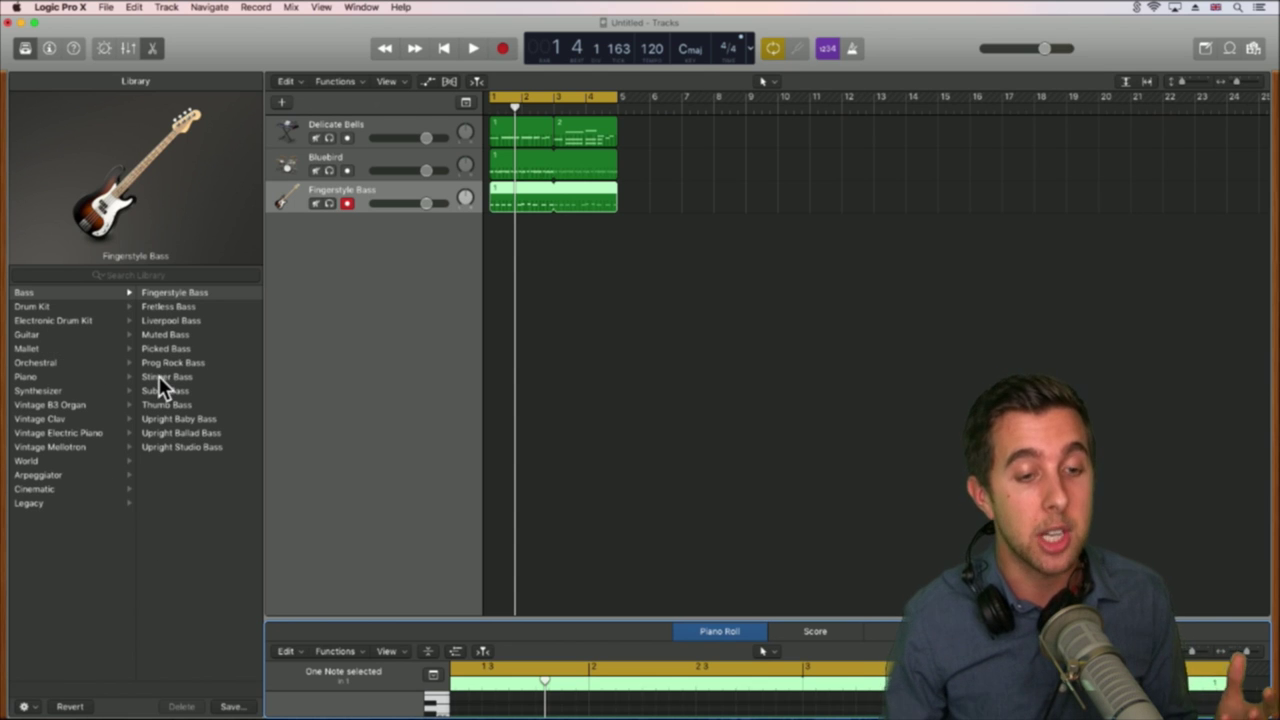
Step: Look over the Piano patches and the Musical Typing keyboard, and hide the Piano Roll
left_click(30, 377)
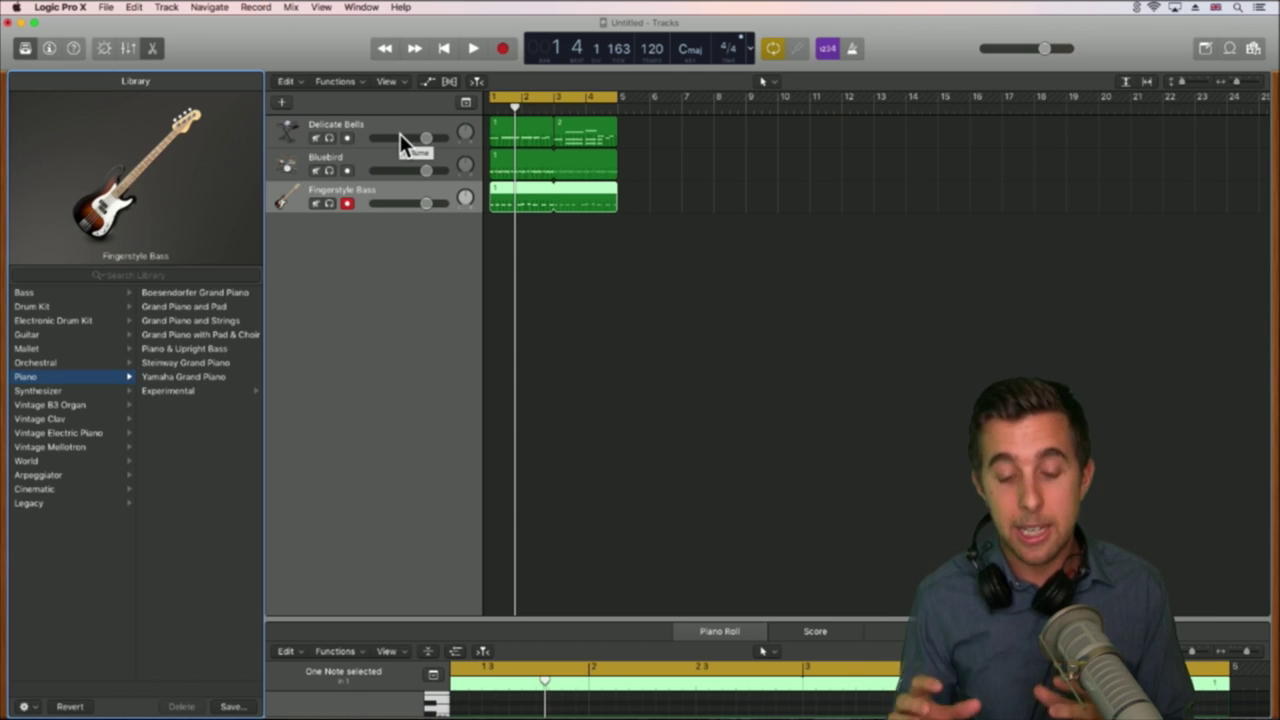
key("super+k")
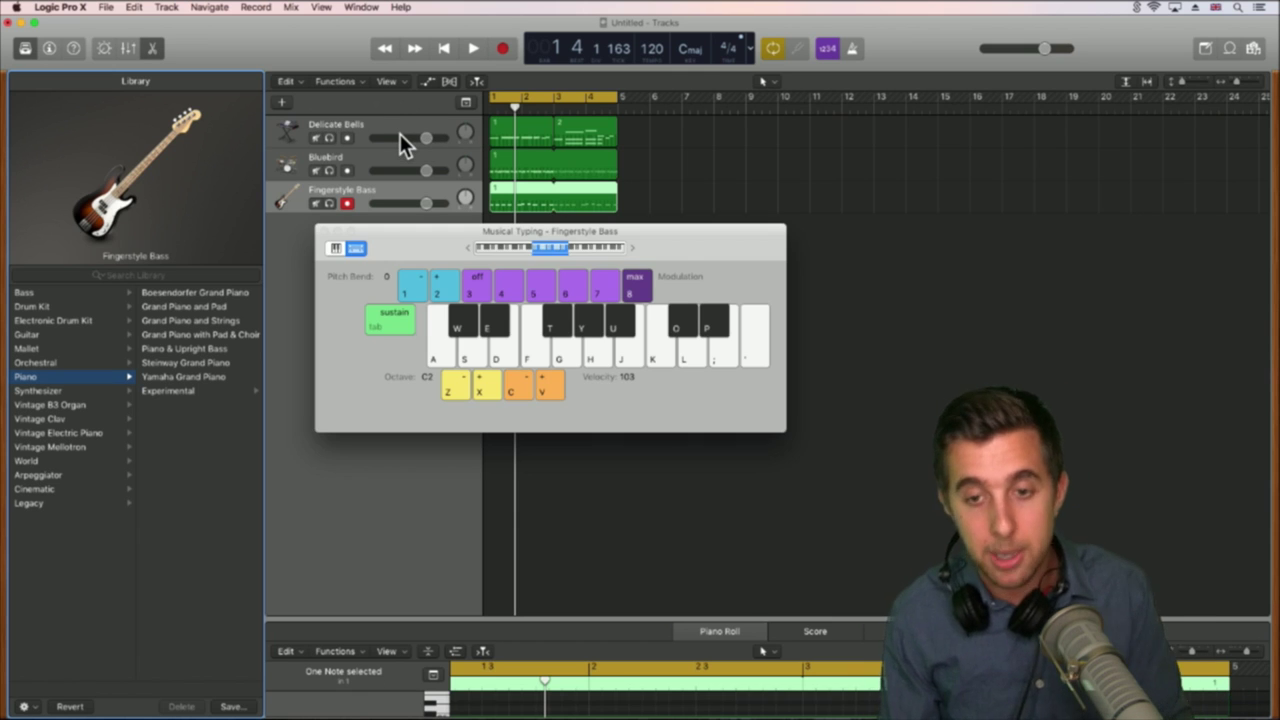
left_click(323, 231)
left_click_drag(589, 617, 588, 712)
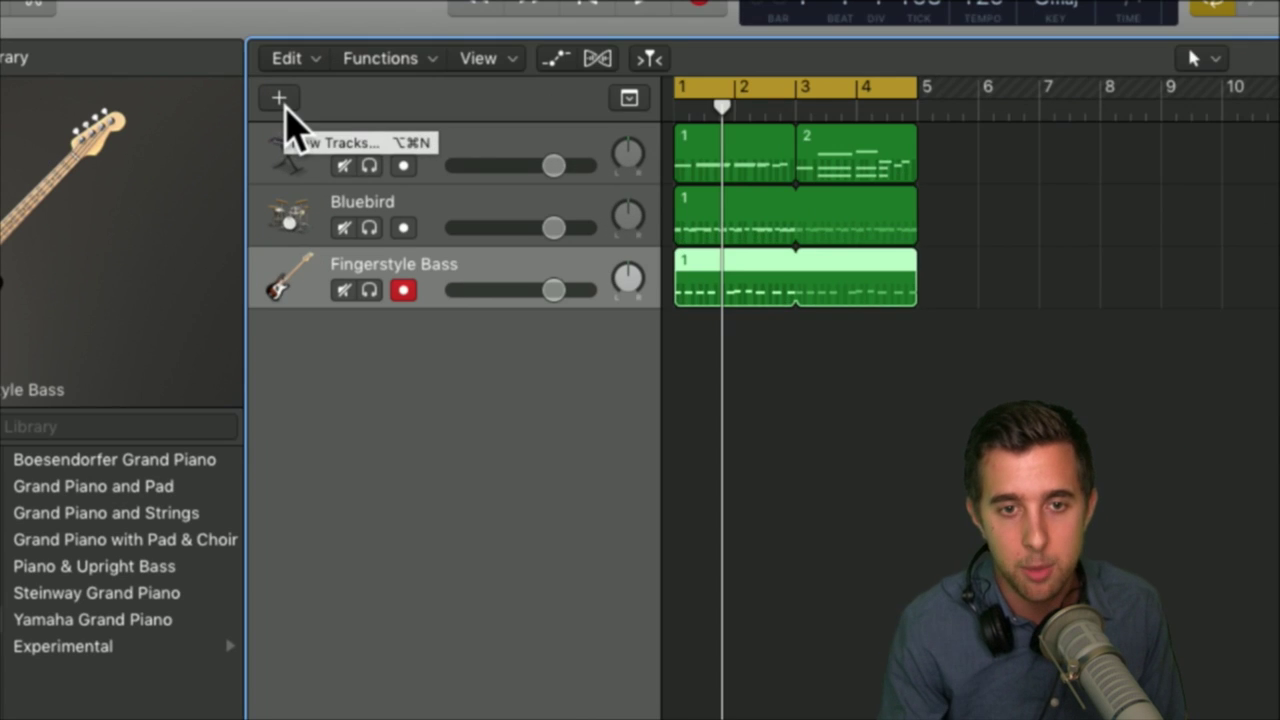
Step: Compare the microphone and guitar audio options for a new track, and check the microphone track's input choices
left_click(283, 103)
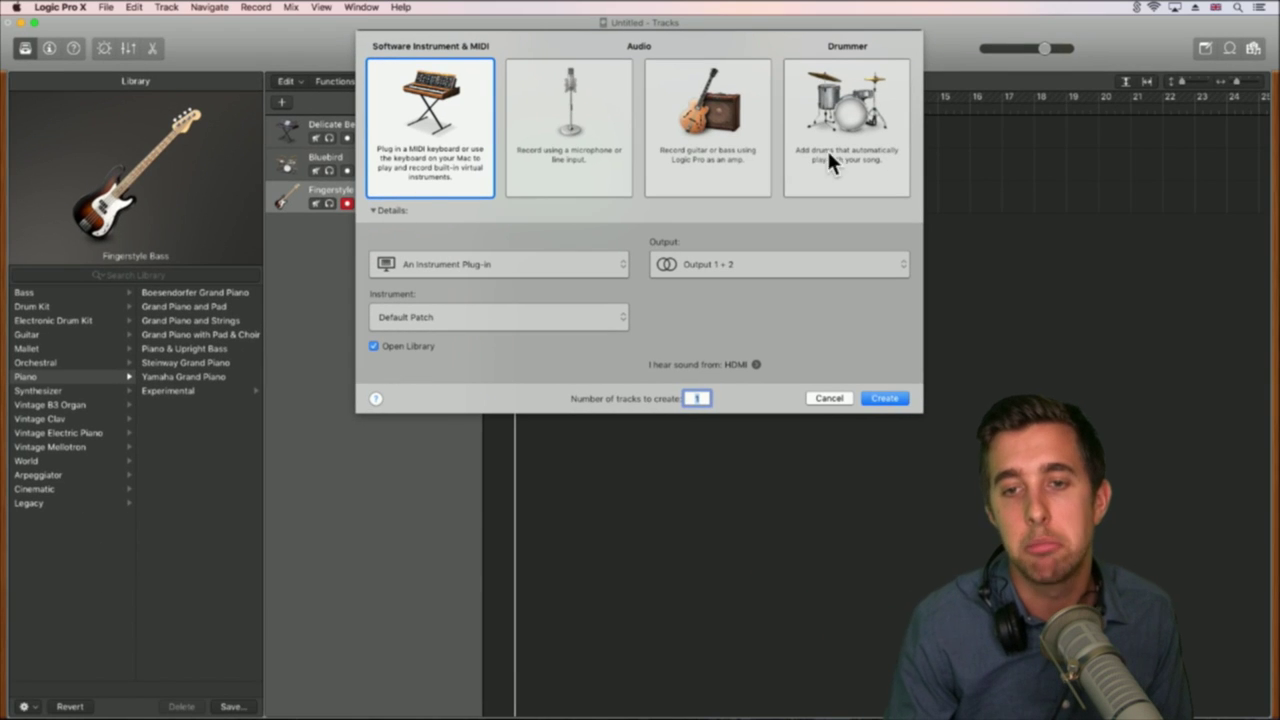
left_click(579, 108)
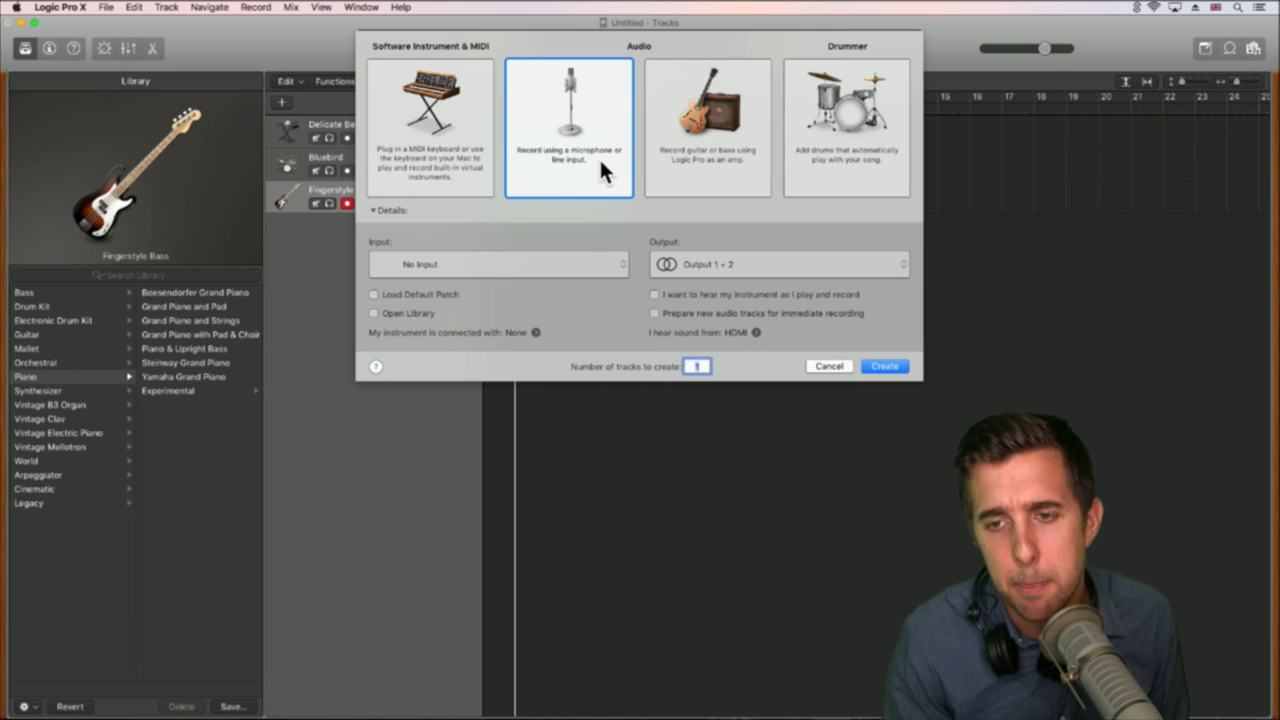
left_click(672, 163)
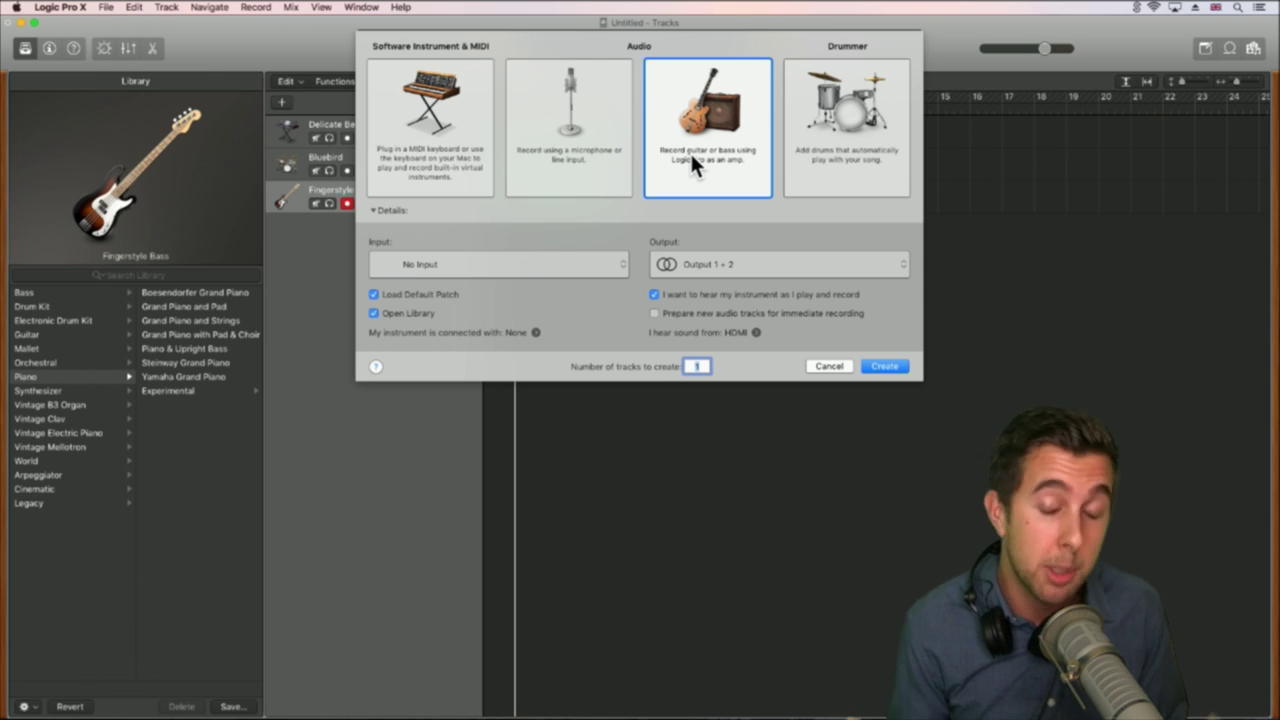
left_click(575, 150)
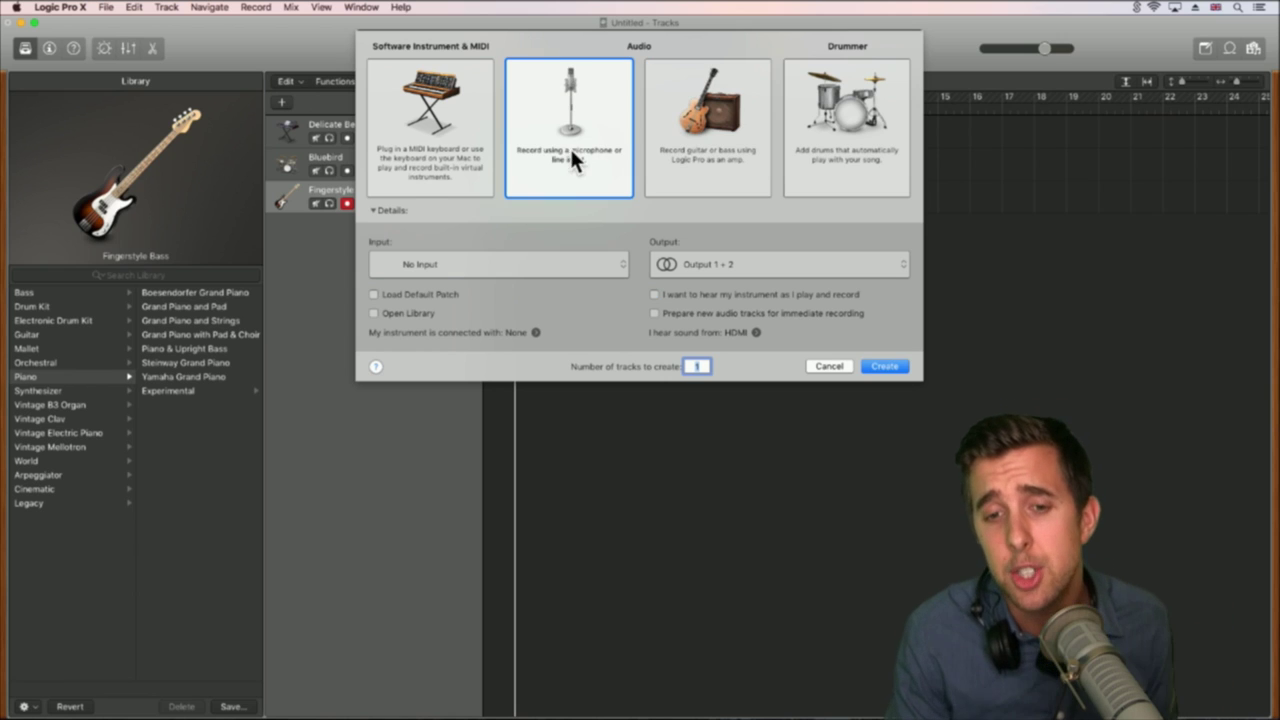
left_click(551, 258)
left_click(552, 260)
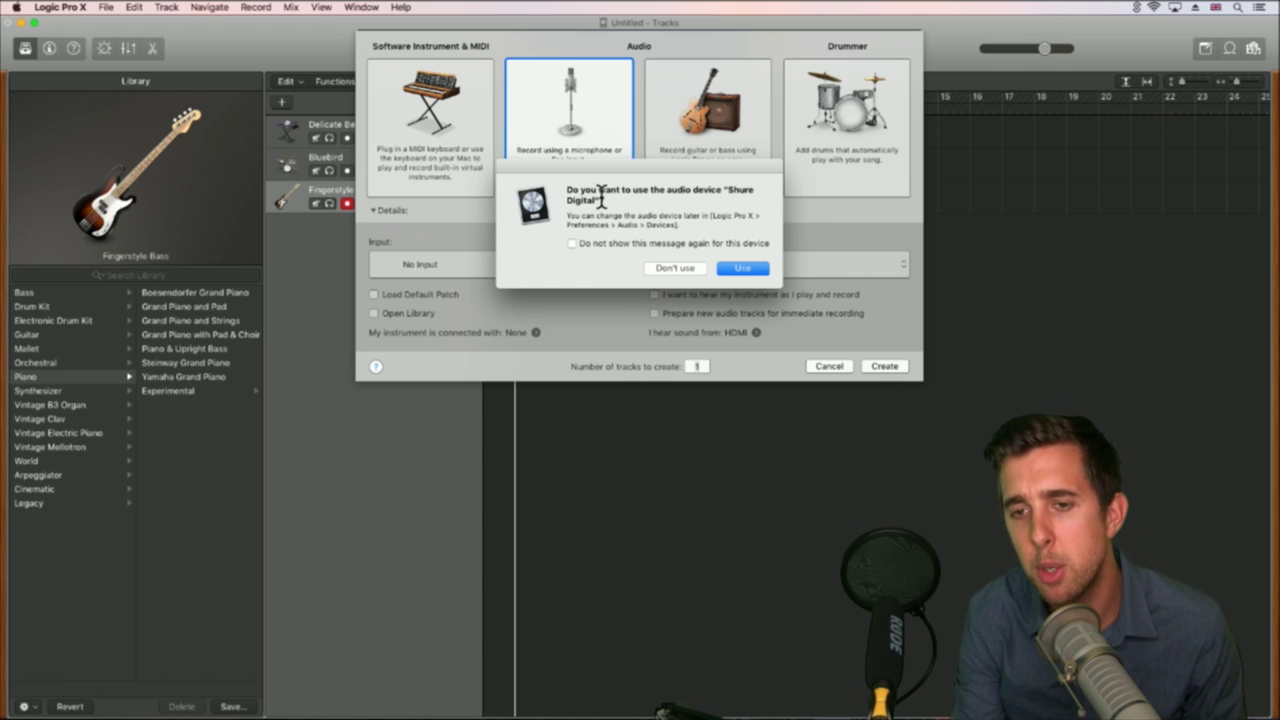
Step: Accept Shure Digital as the audio device, view the input and output choices, and cancel the new track
left_click(742, 268)
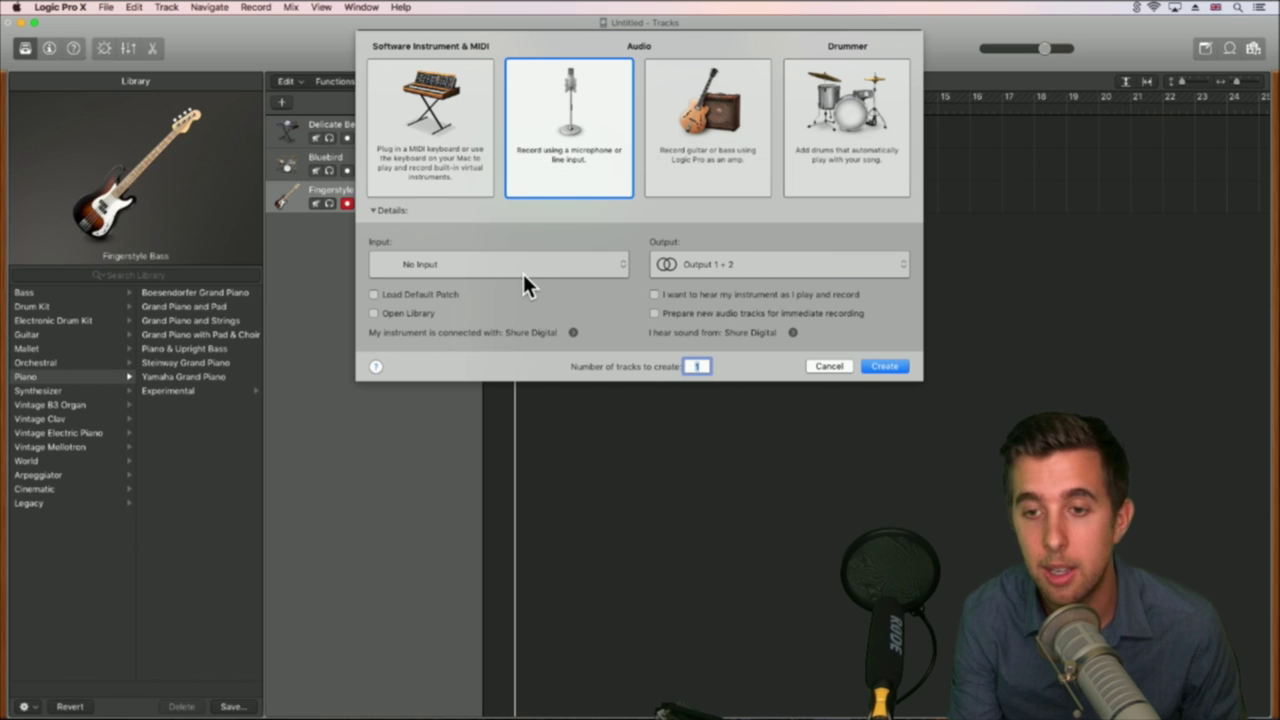
left_click(694, 262)
left_click(711, 248)
left_click(573, 276)
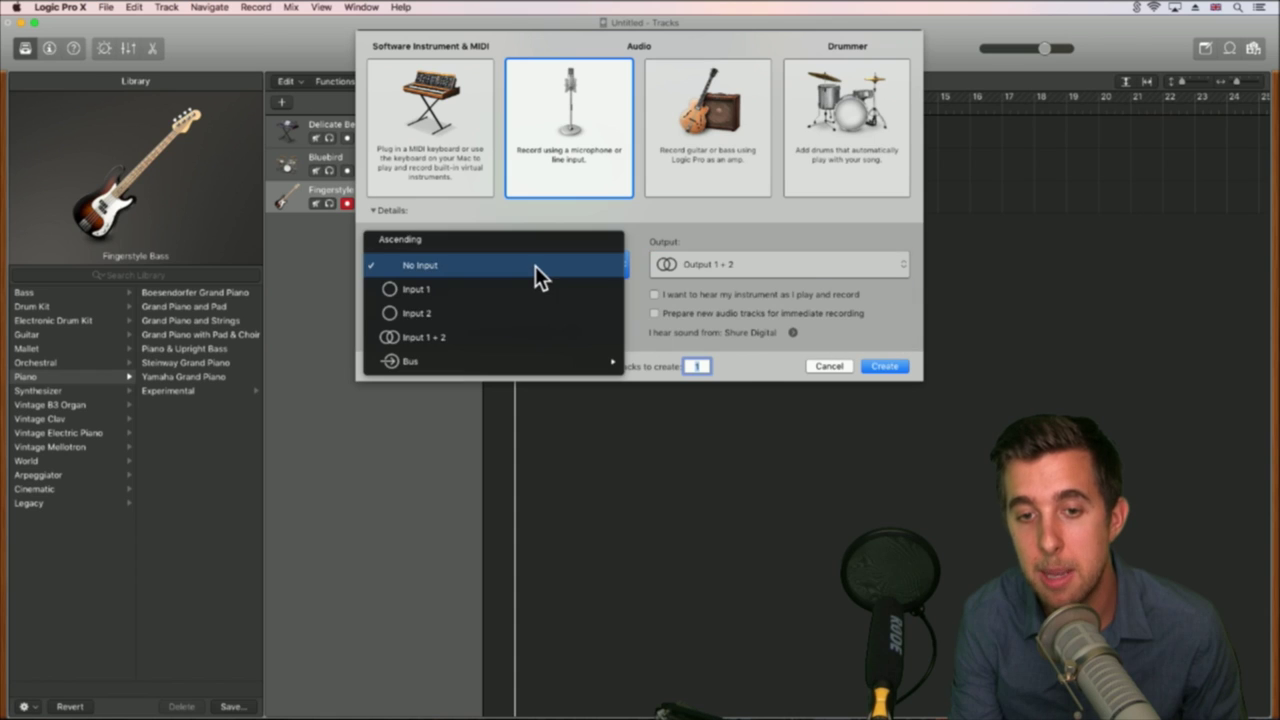
left_click(449, 222)
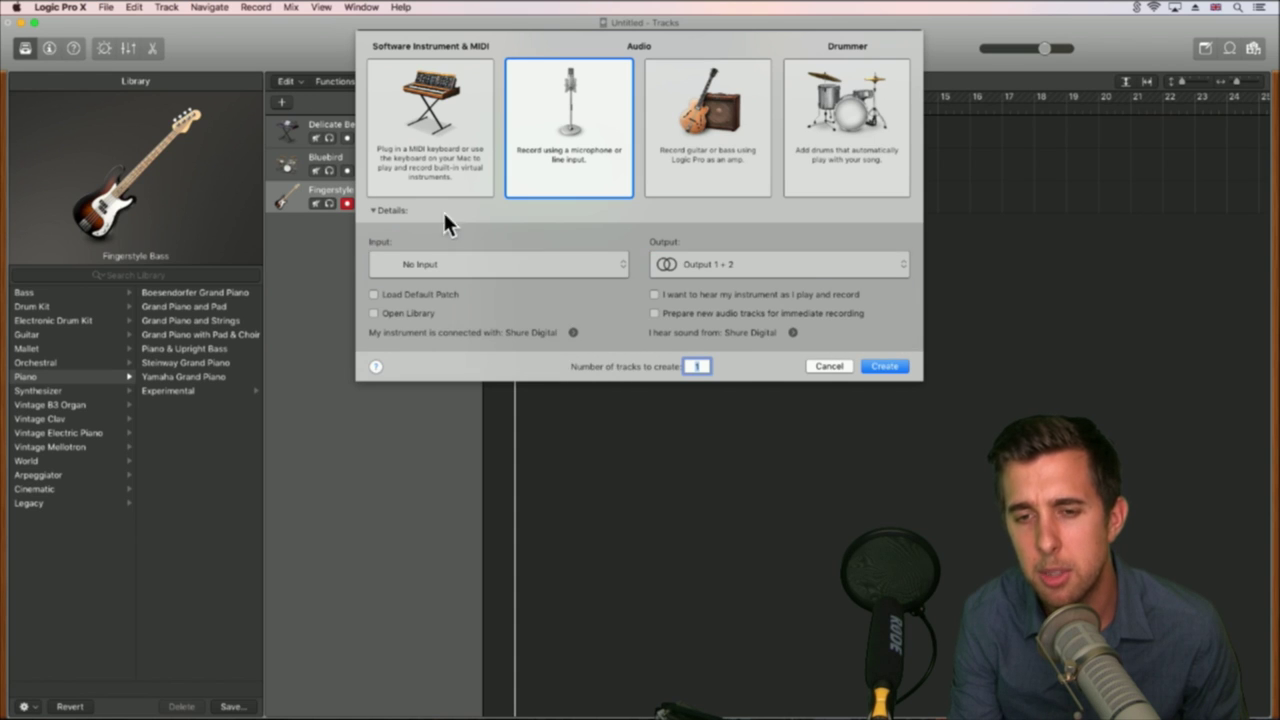
left_click(826, 366)
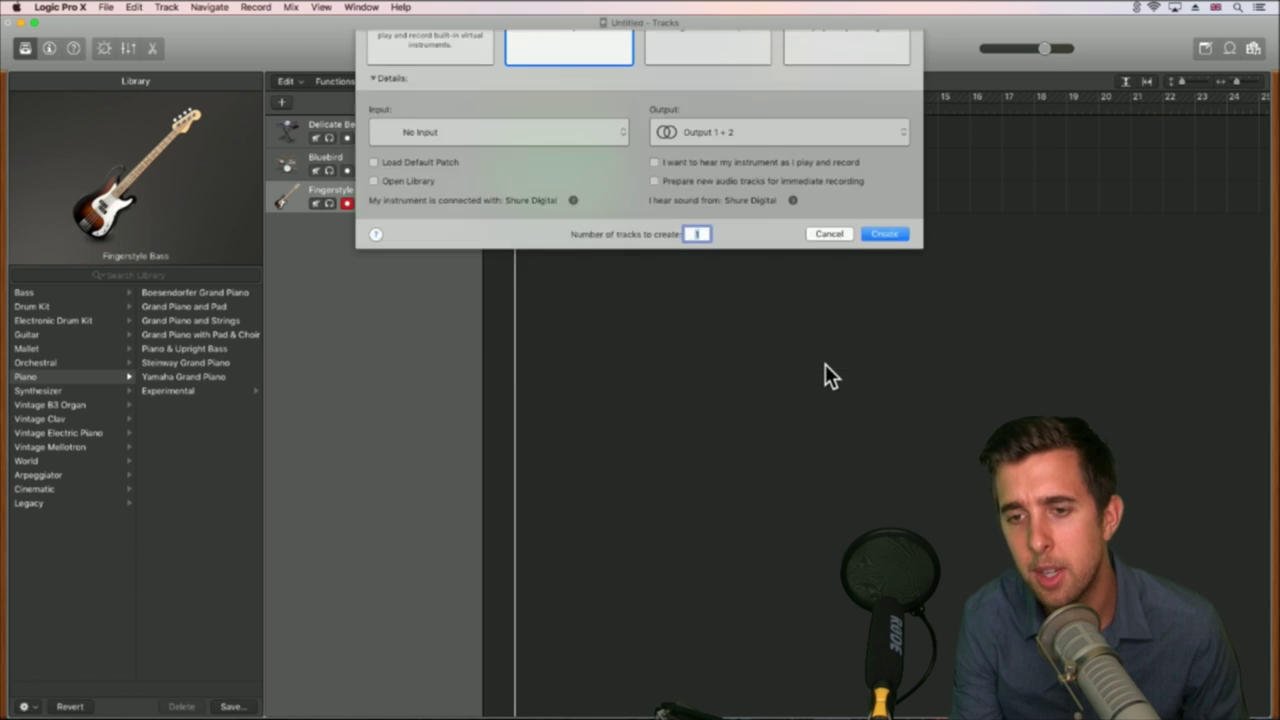
Step: Set the output device to HDMI in the Audio preferences, keeping Shure Digital as the input device
left_click(55, 7)
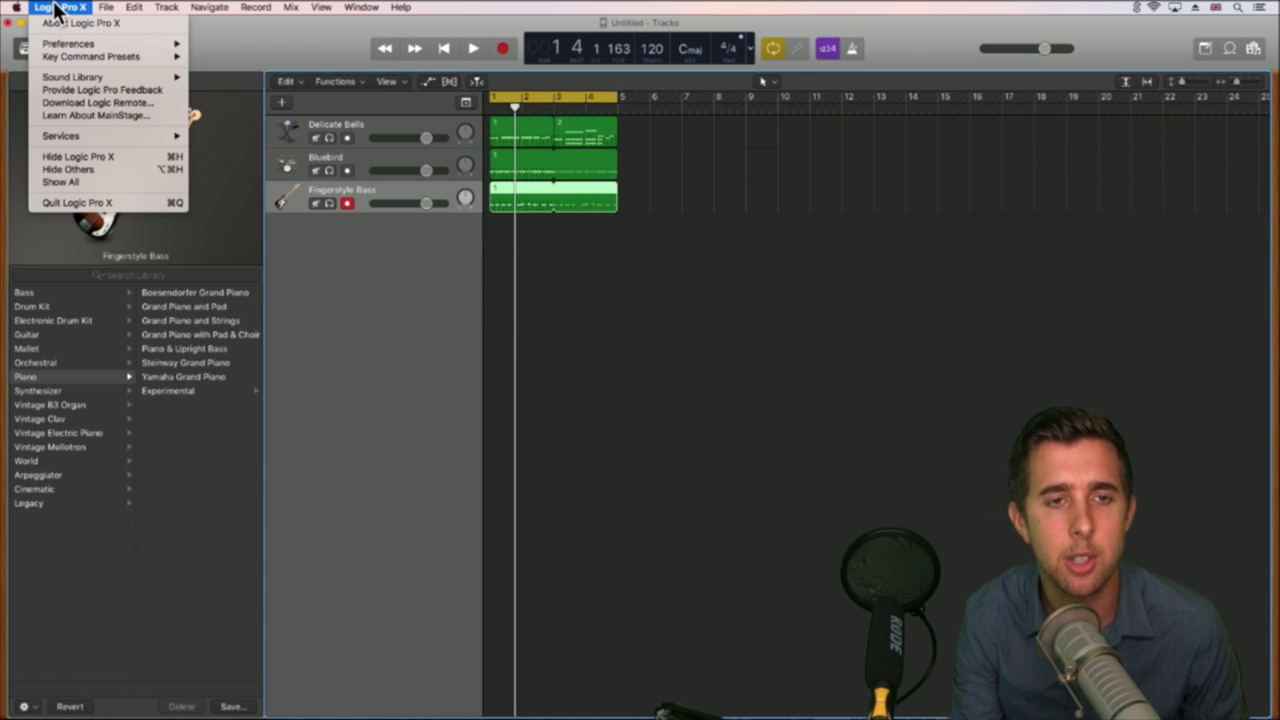
mouse_move(61, 42)
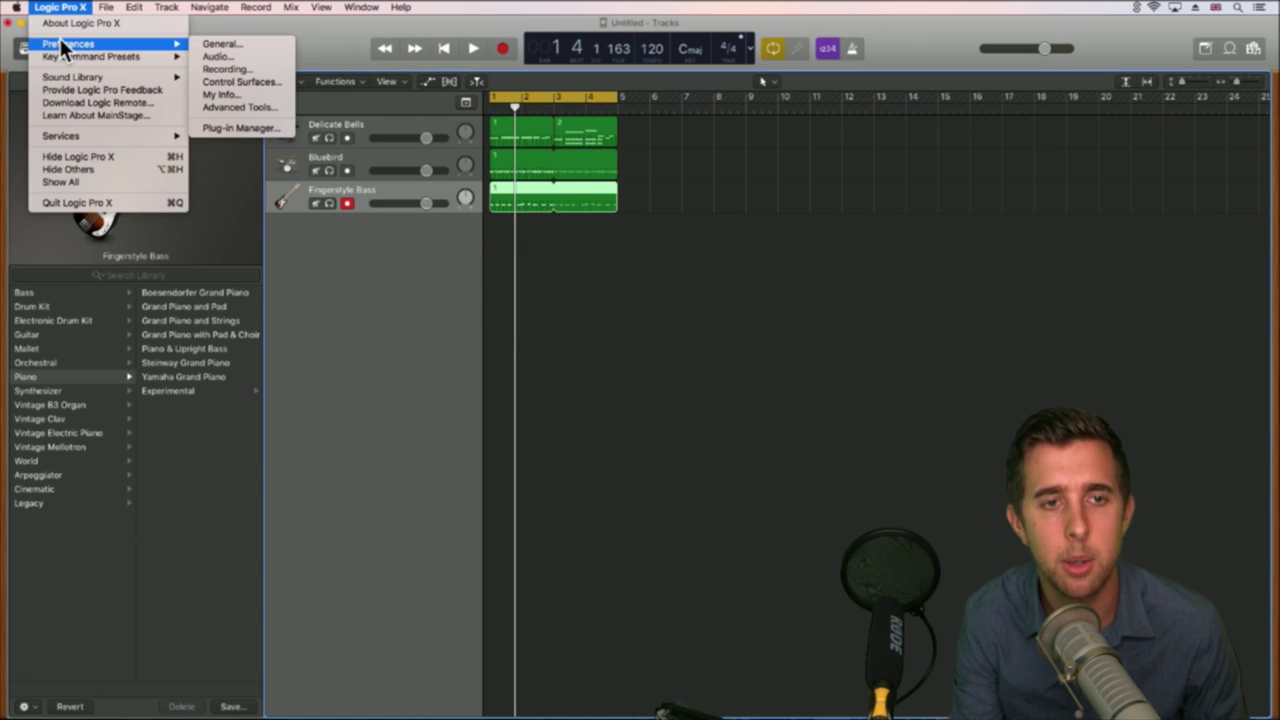
left_click(247, 55)
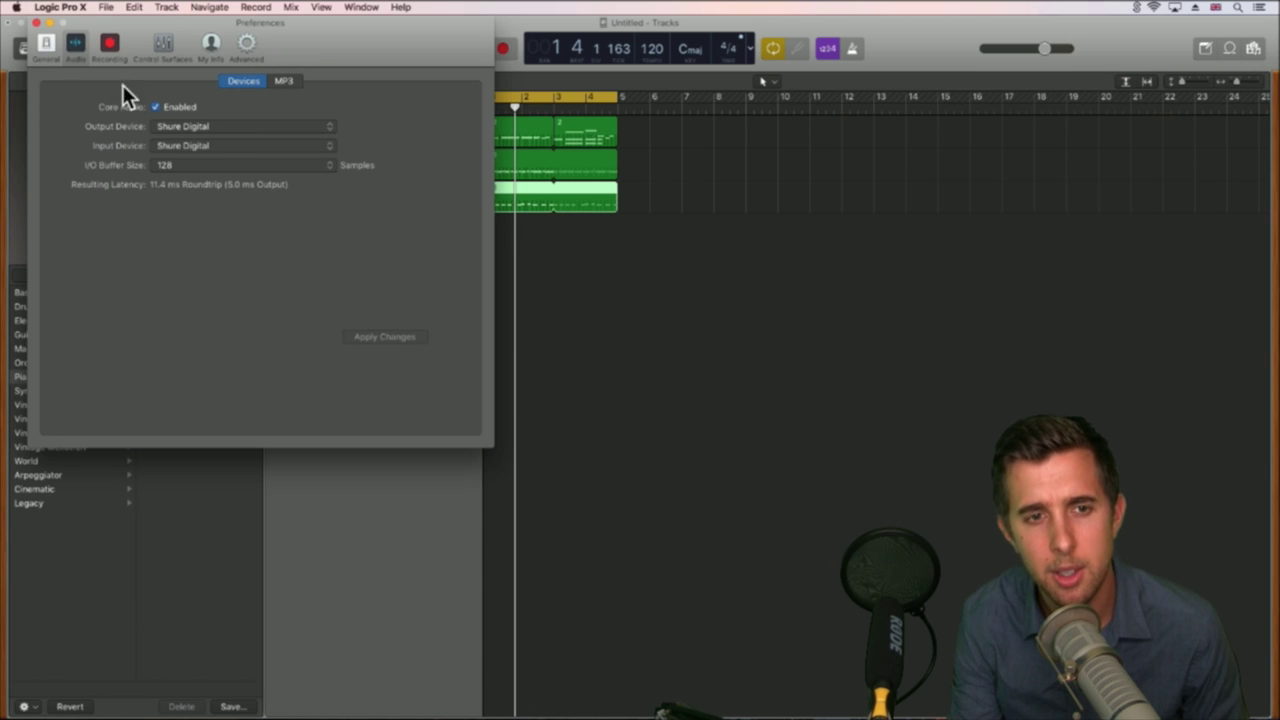
left_click(162, 127)
left_click(176, 150)
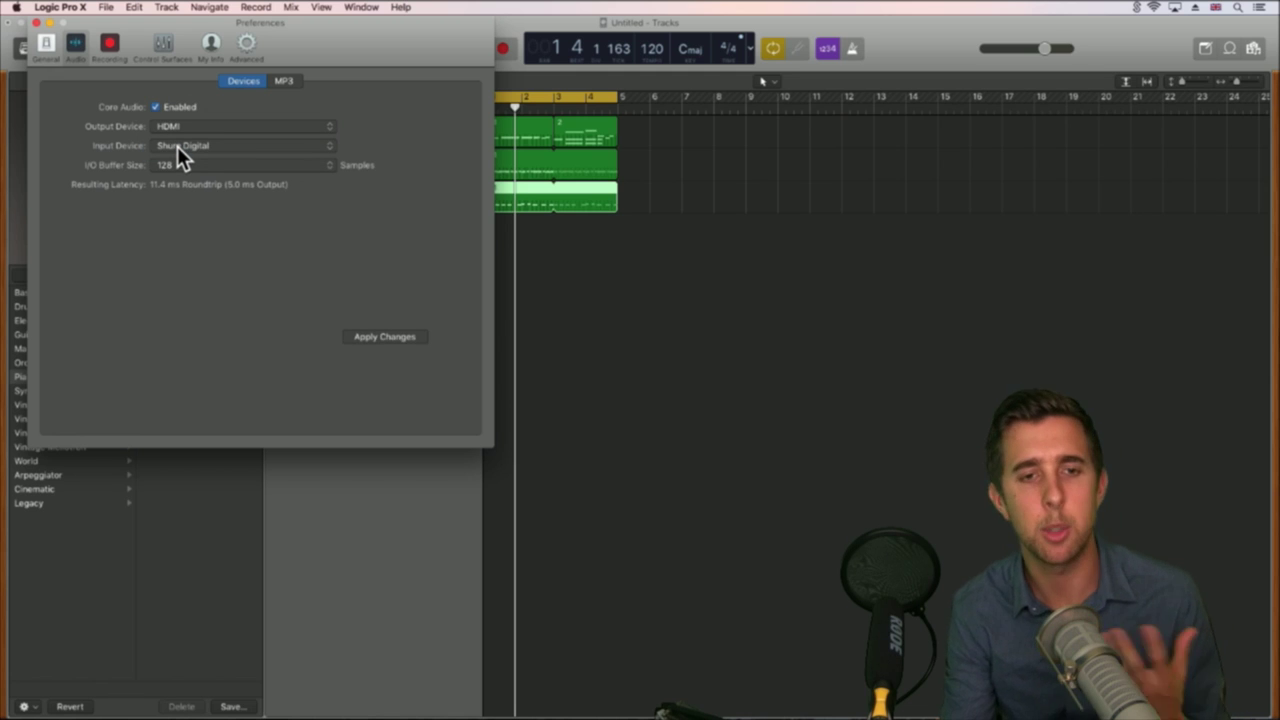
left_click(168, 150)
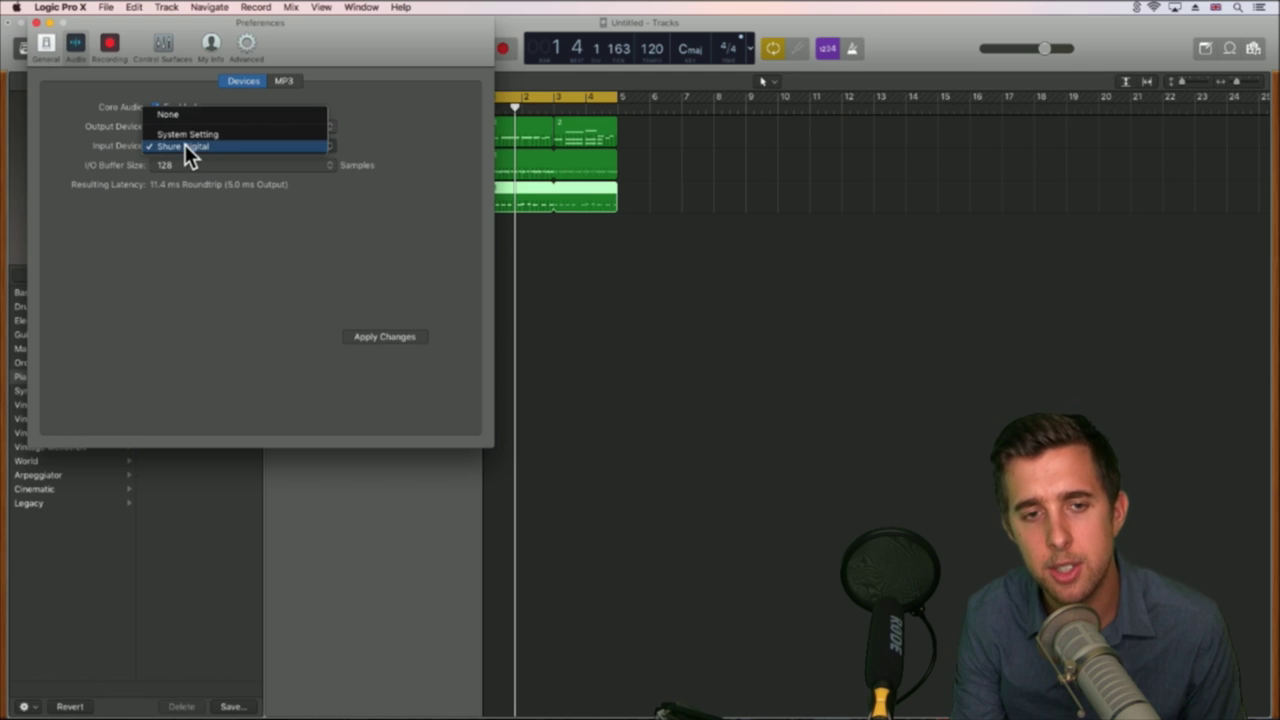
left_click(182, 147)
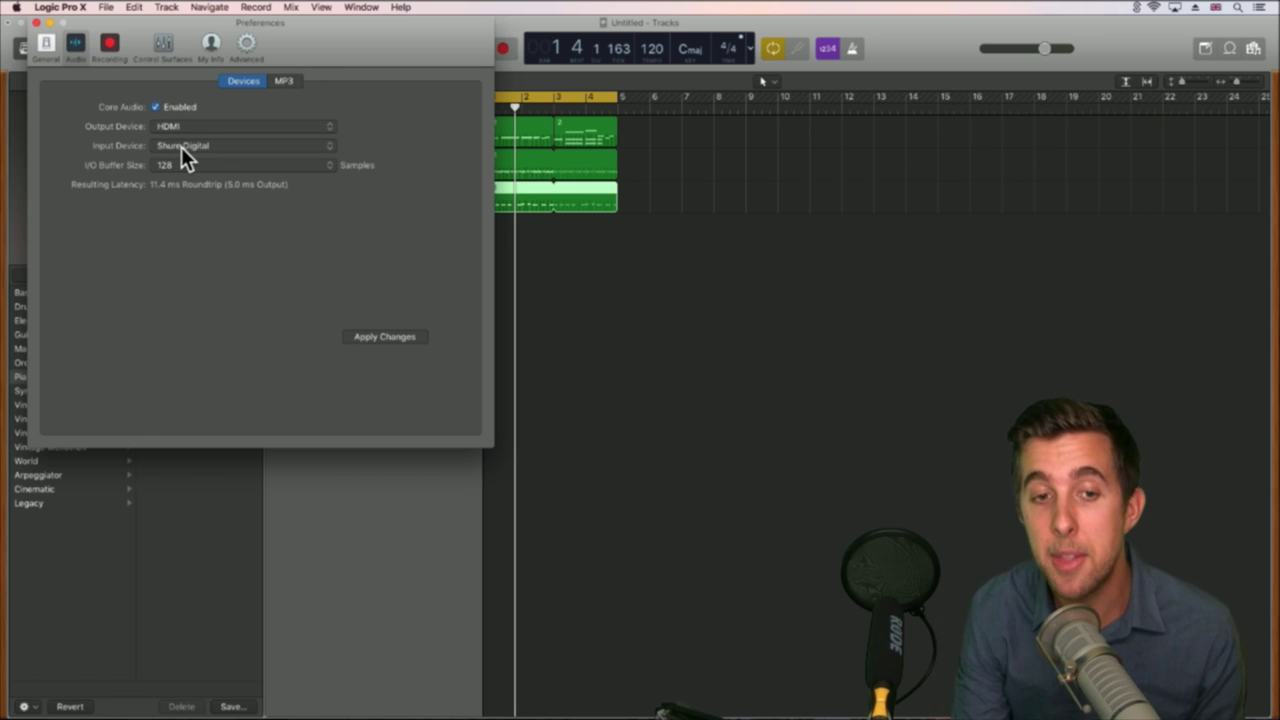
left_click(36, 23)
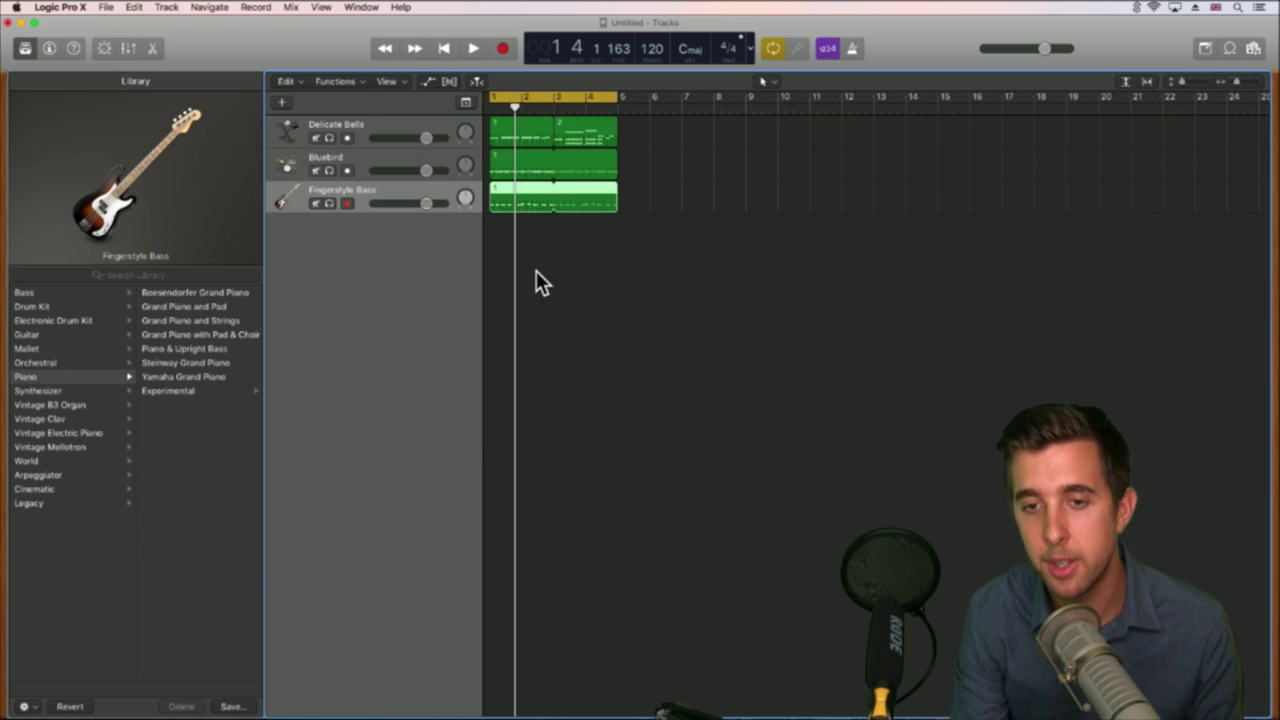
Step: Check the input choices for a new microphone audio track, and cancel without creating it
left_click(283, 102)
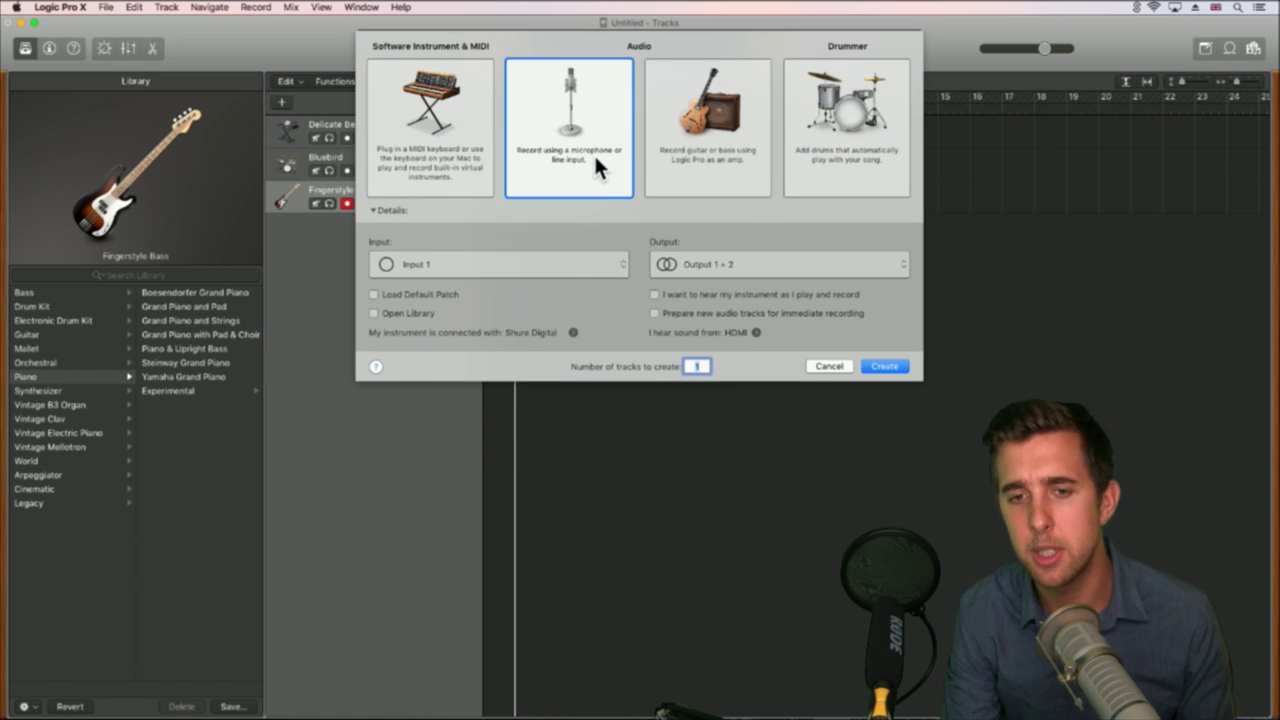
left_click(506, 260)
left_click(643, 219)
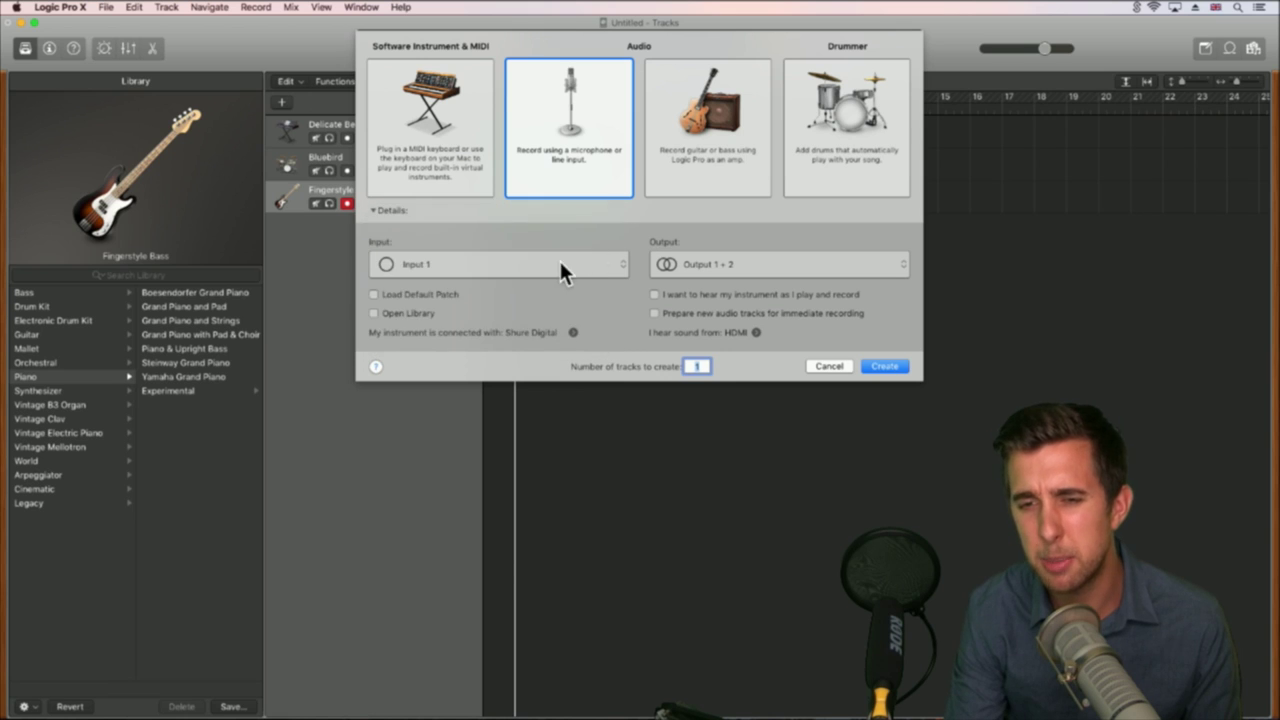
left_click(560, 266)
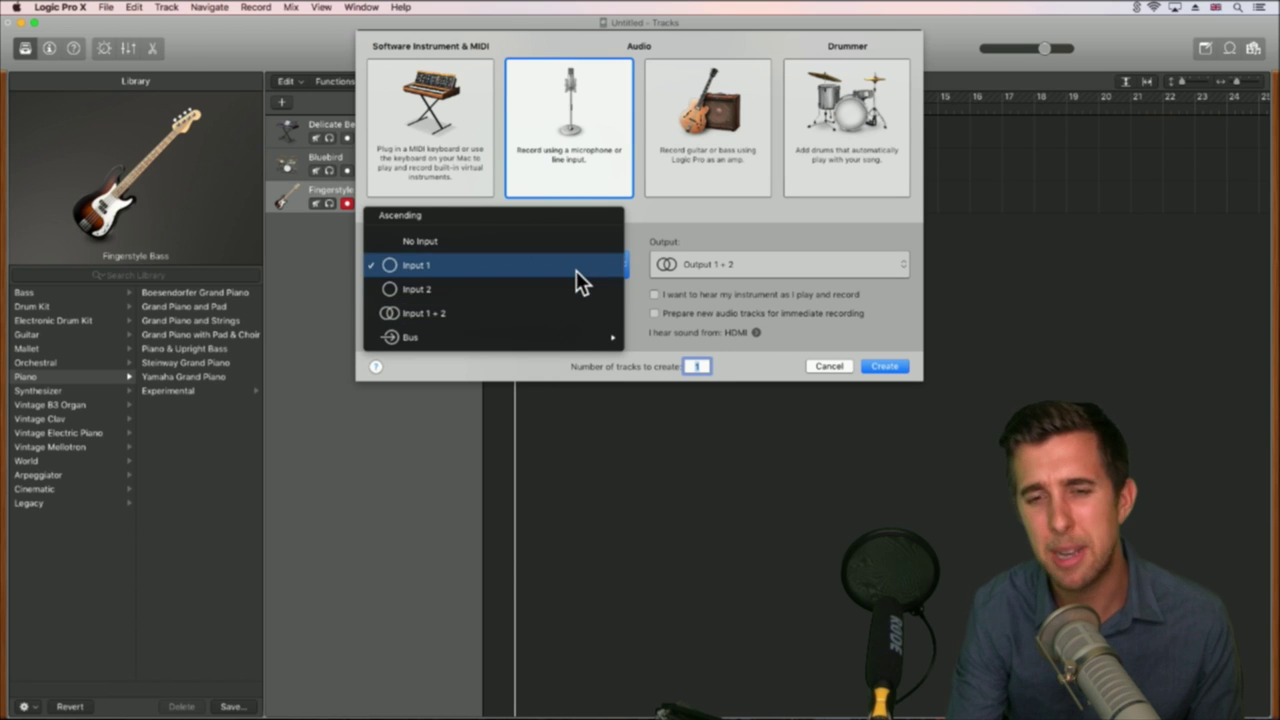
left_click(649, 214)
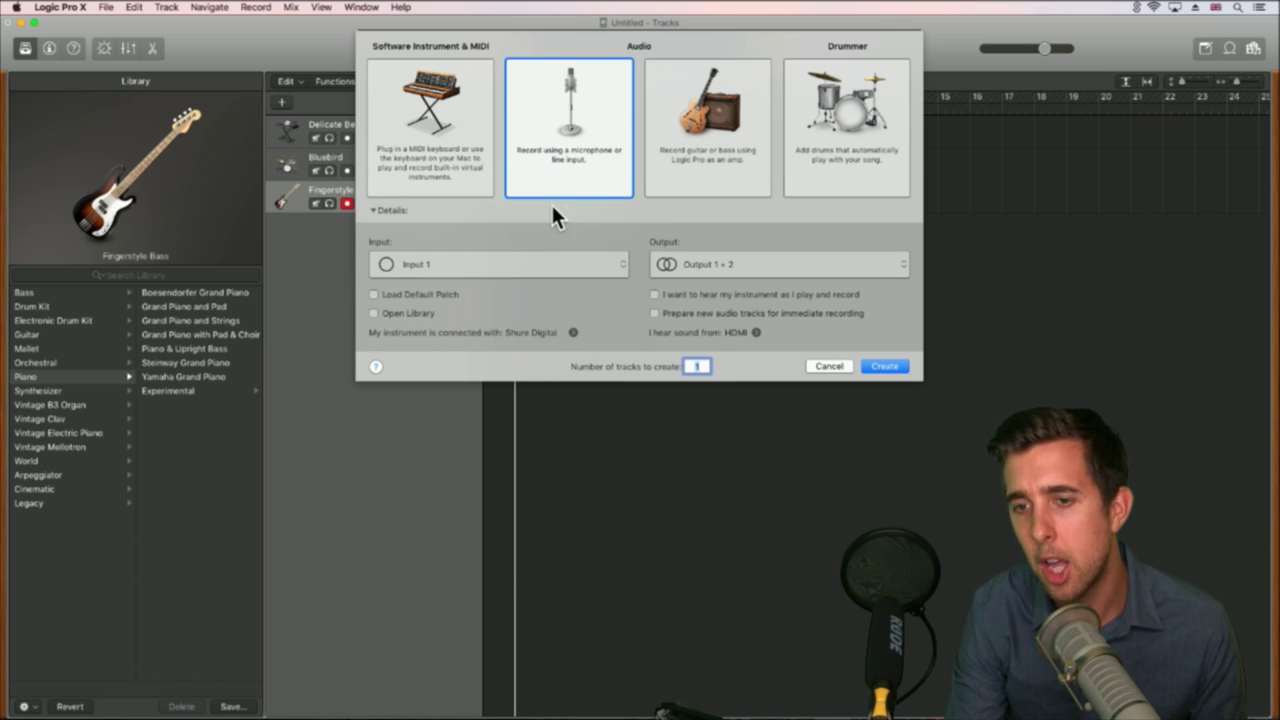
left_click(829, 366)
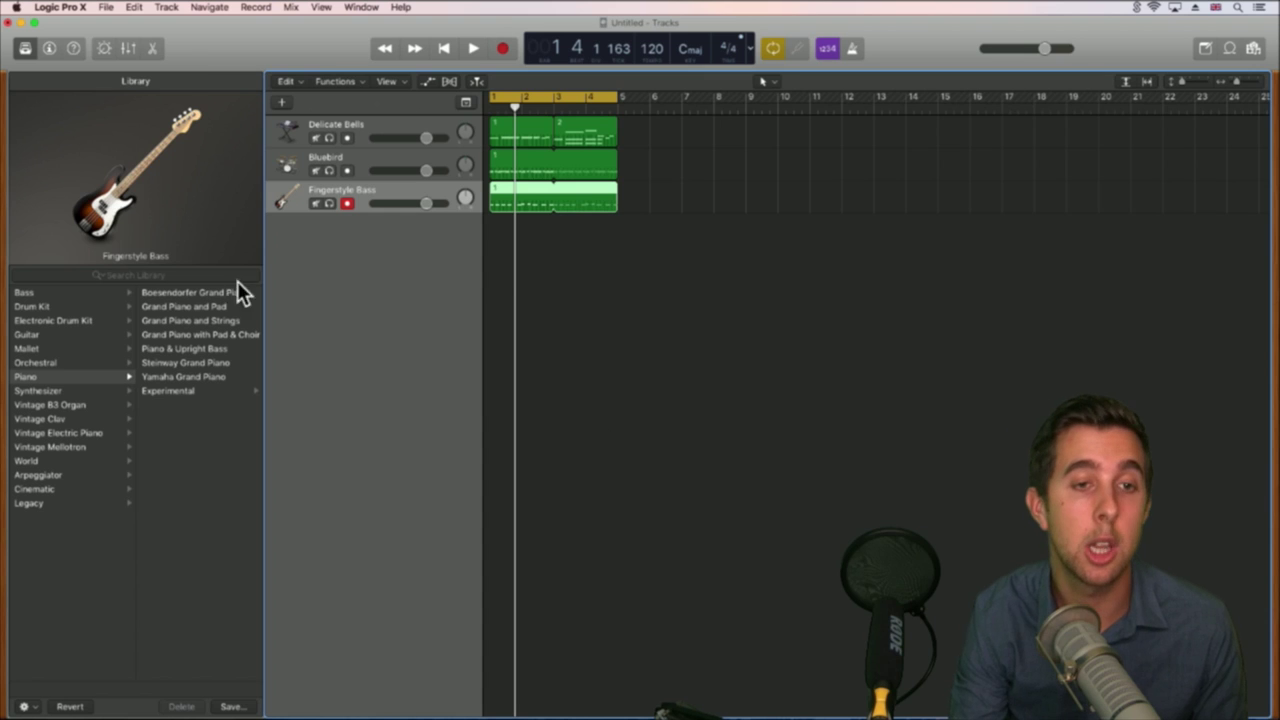
Step: Check the output device, input device and I/O buffer size in the Audio preferences, and close them without changes
left_click(58, 7)
mouse_move(91, 42)
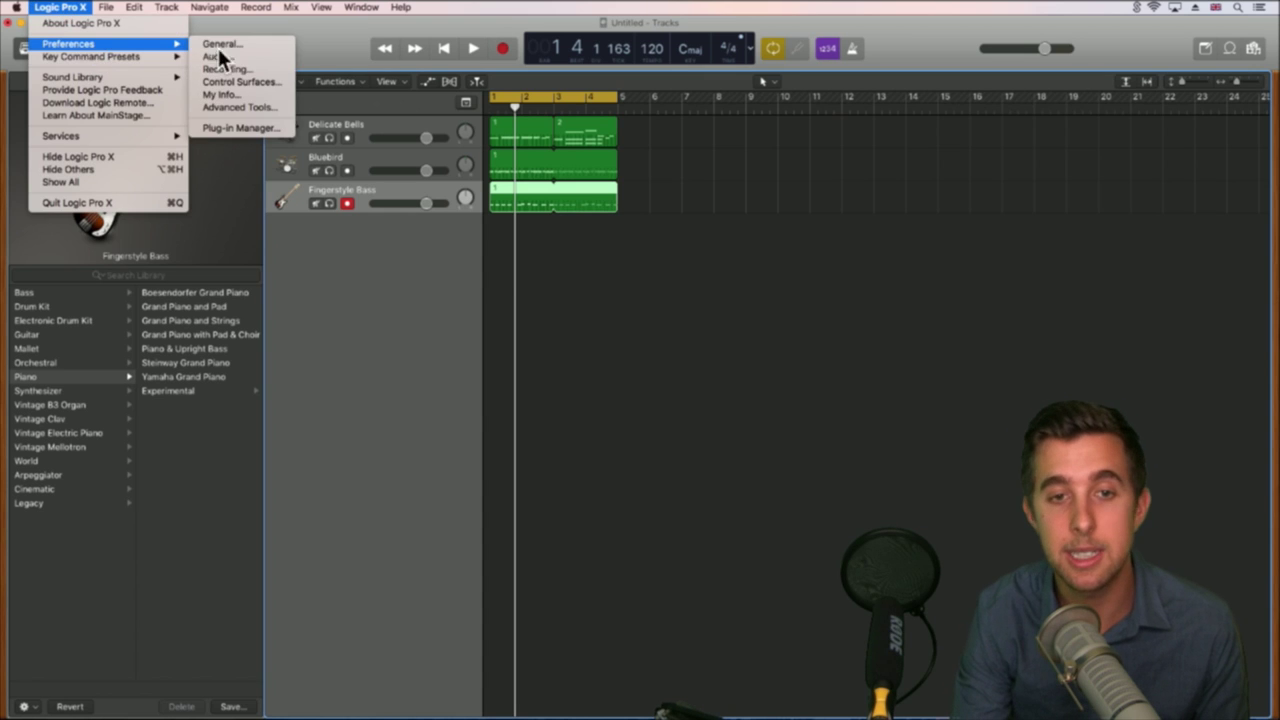
left_click(244, 57)
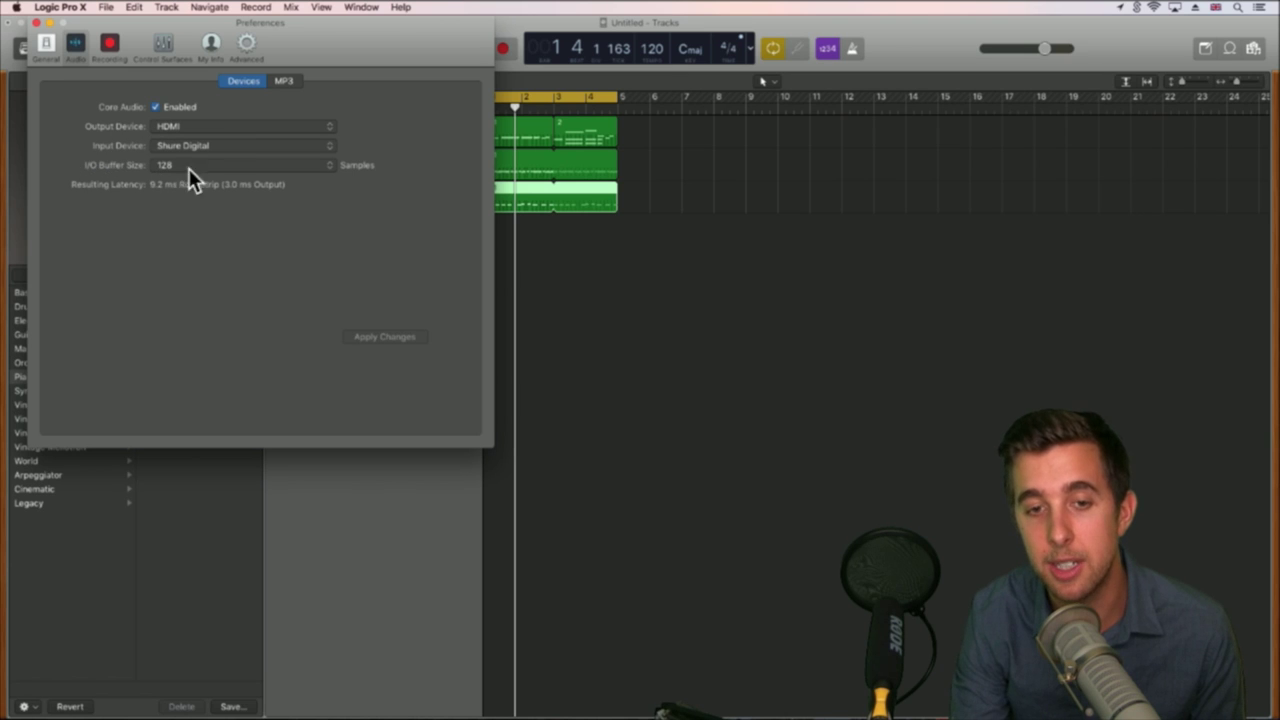
left_click(36, 21)
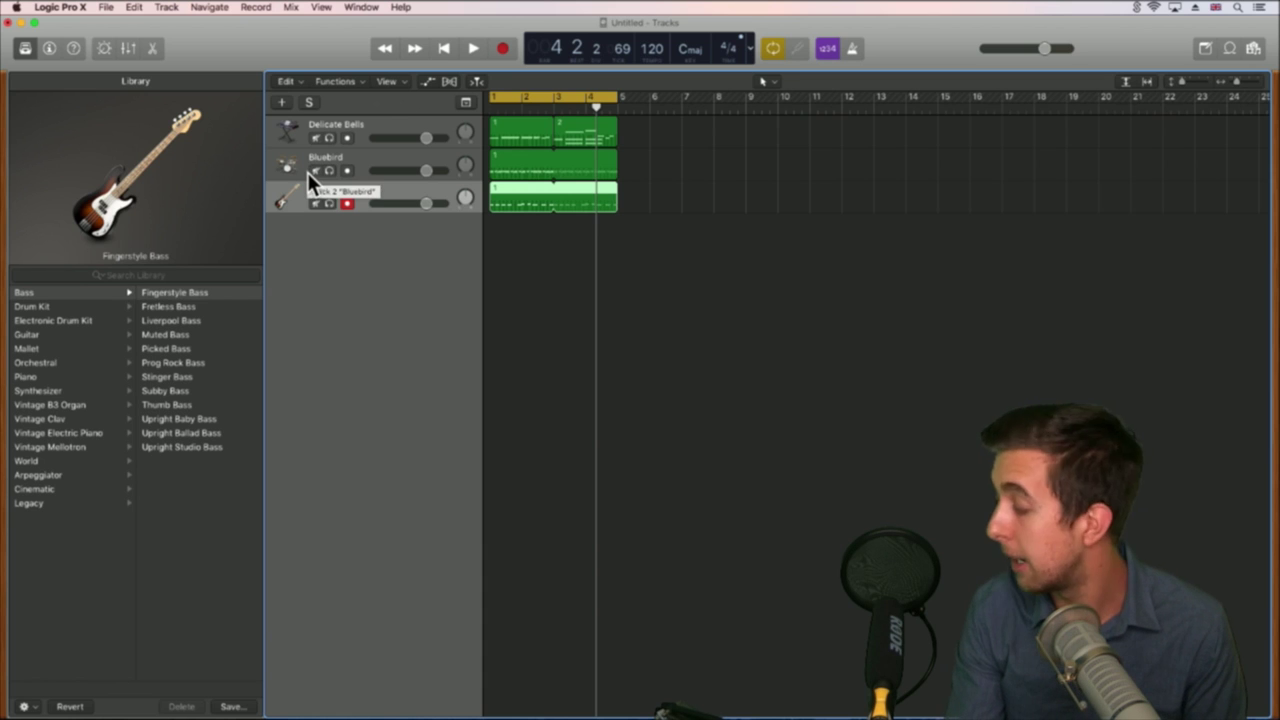
Step: Create one microphone audio track using Input 1 and Output 1 + 2
left_click(281, 103)
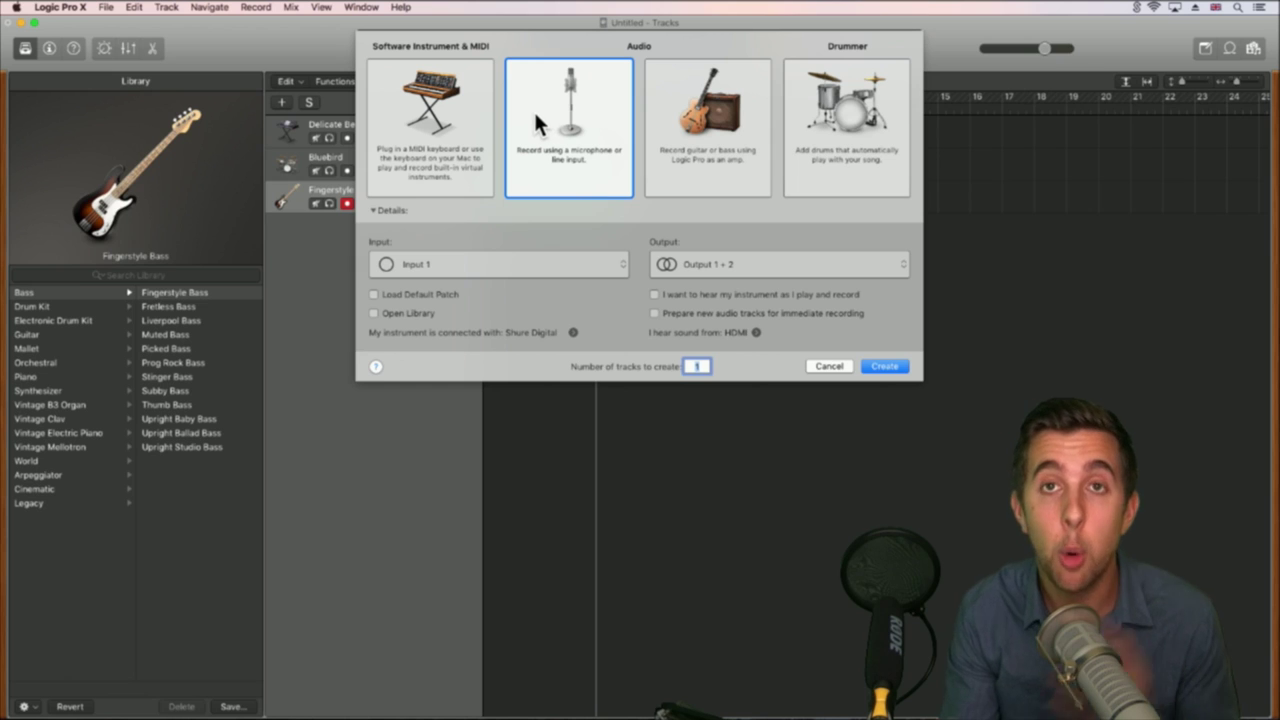
left_click(885, 366)
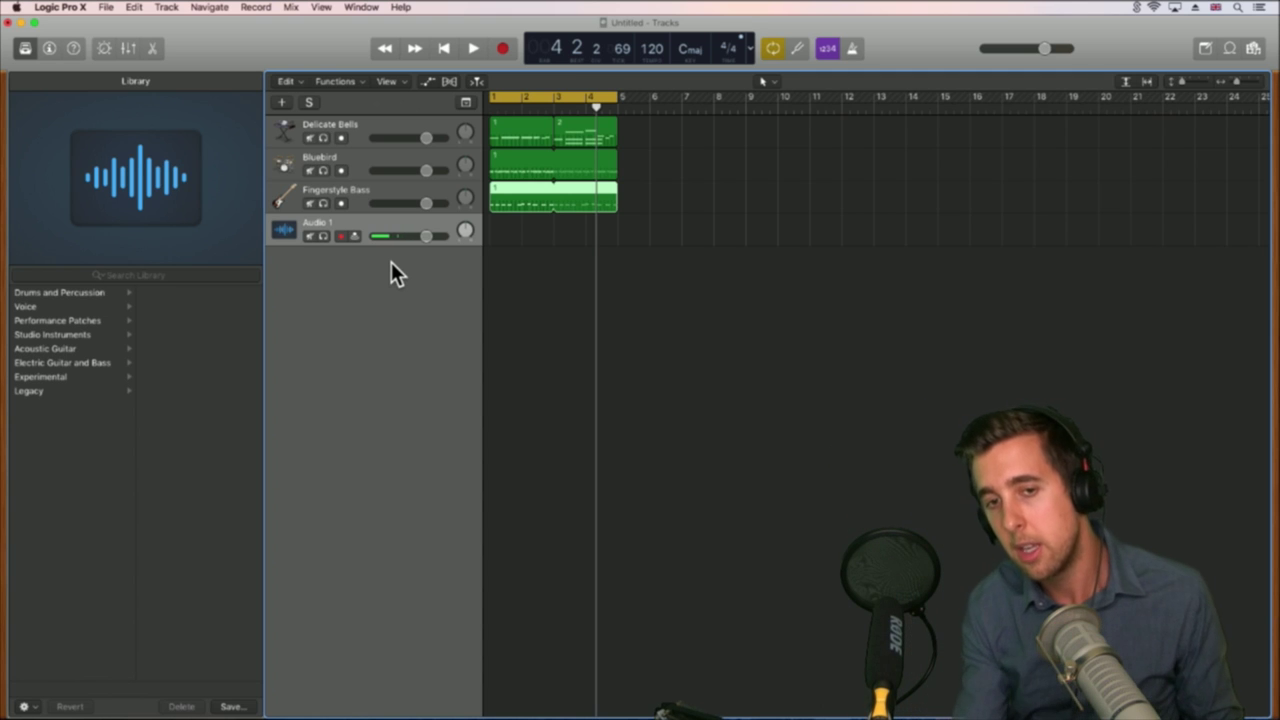
Step: Toggle input monitoring and record enable on Audio 1 to test the microphone, leaving monitoring on and the track ready to record
left_click(354, 236)
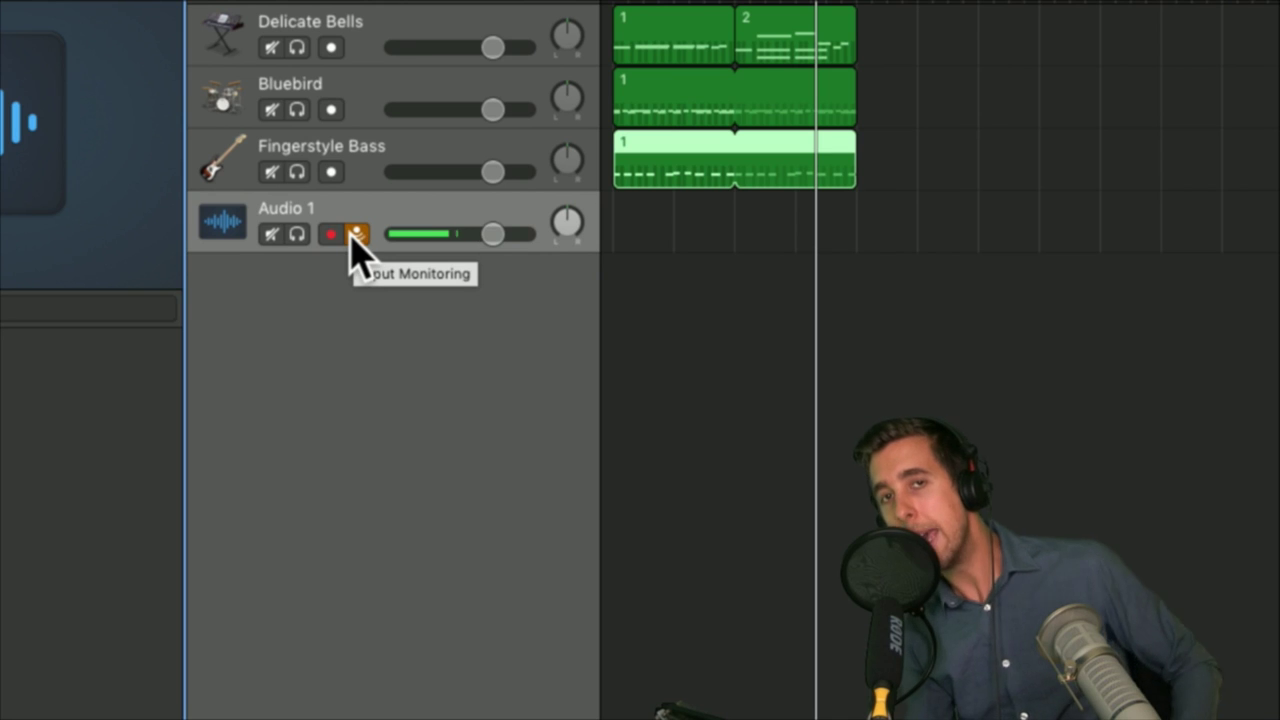
left_click(352, 235)
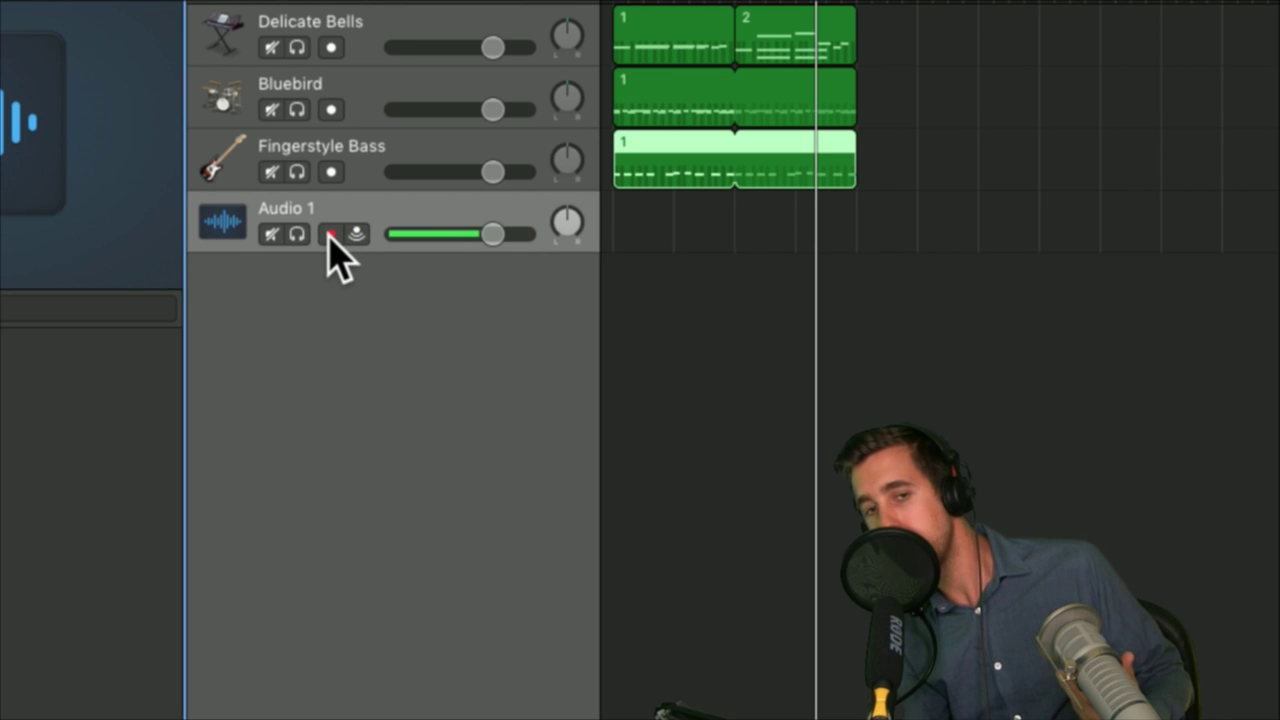
left_click(331, 235)
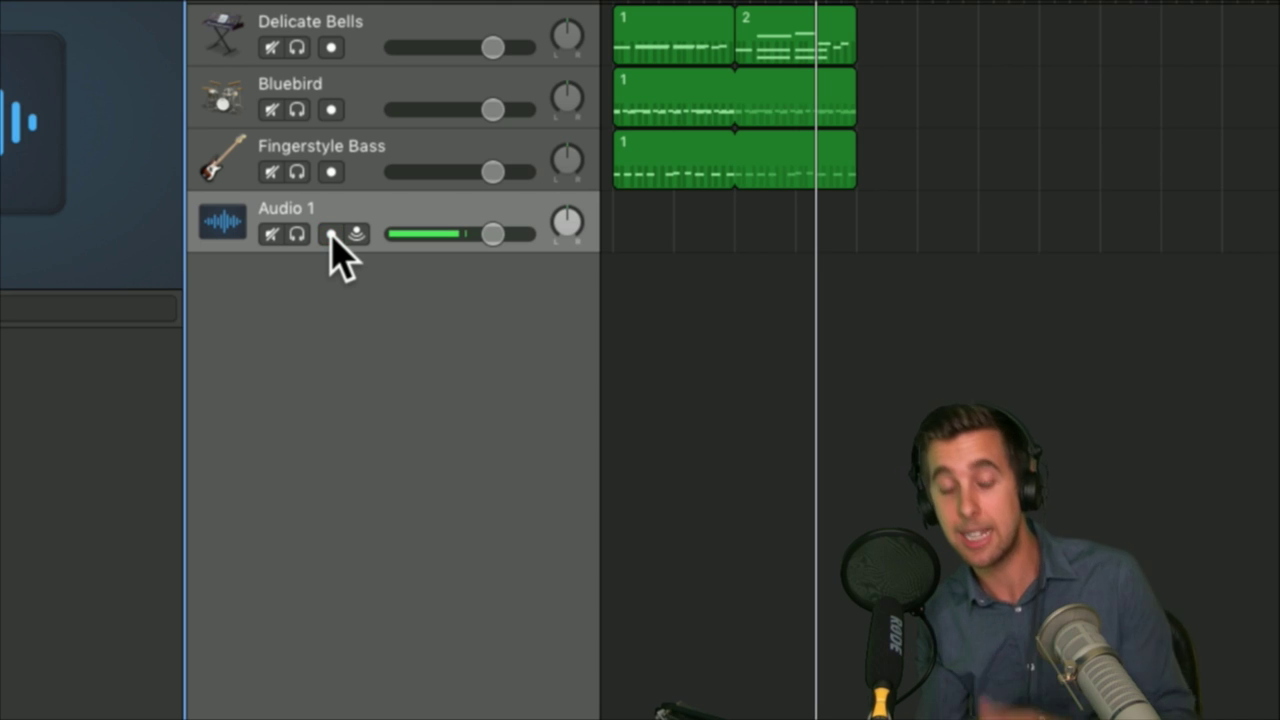
left_click(357, 235)
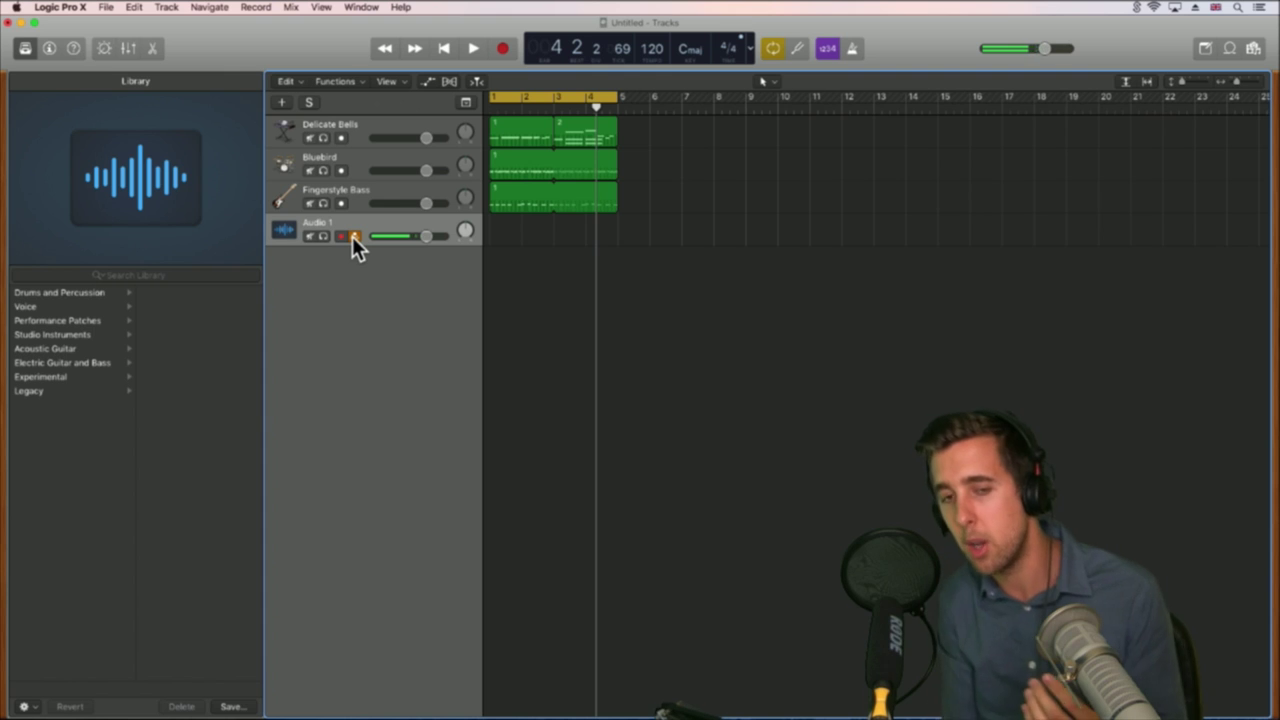
left_click(354, 236)
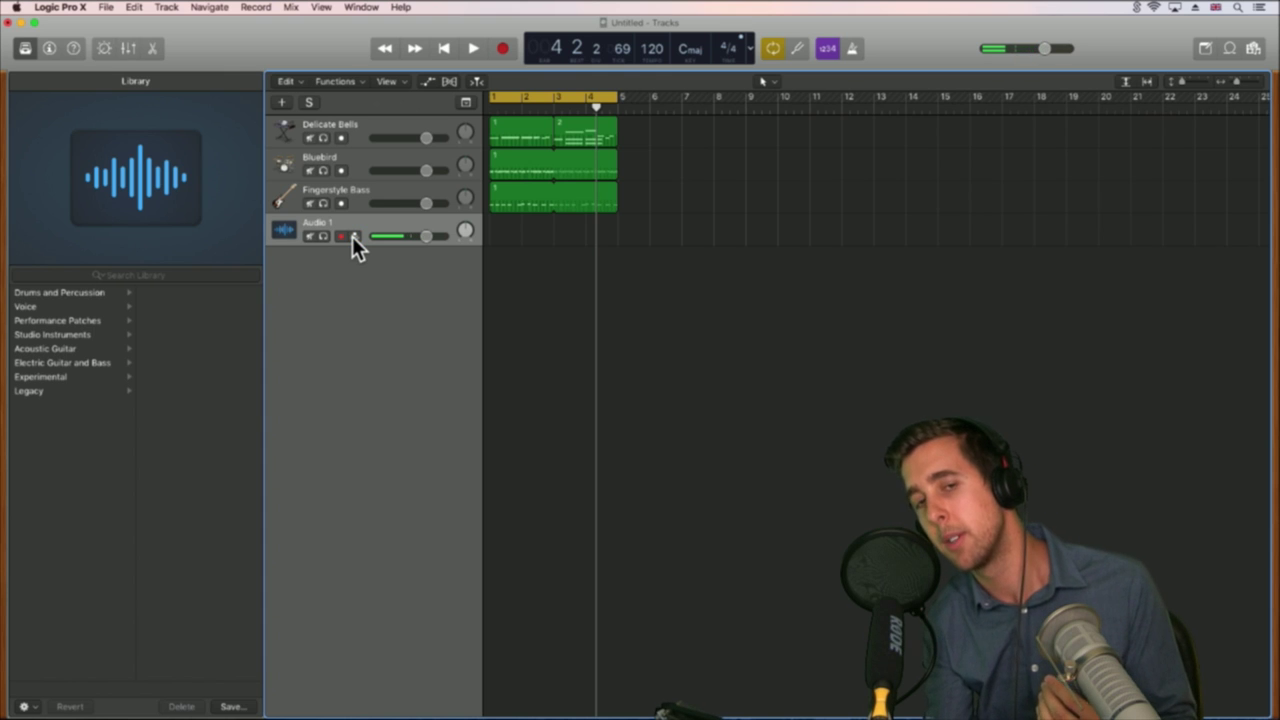
left_click(354, 236)
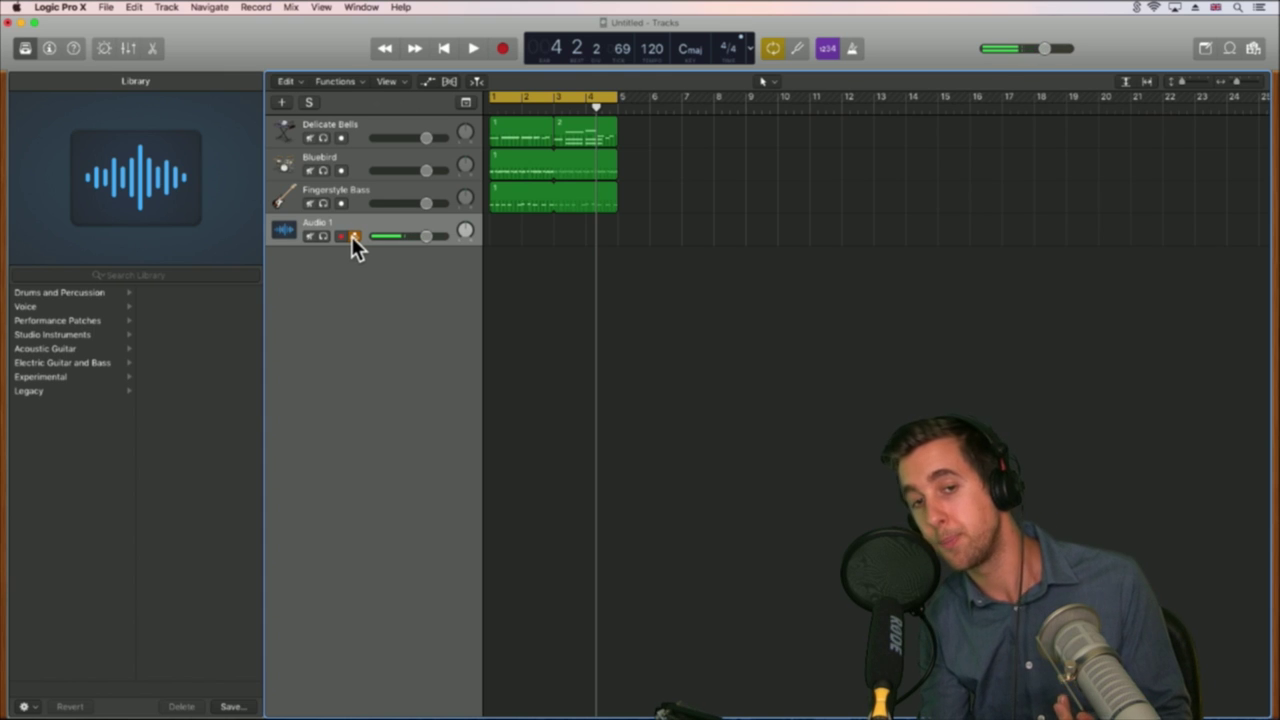
left_click(341, 236)
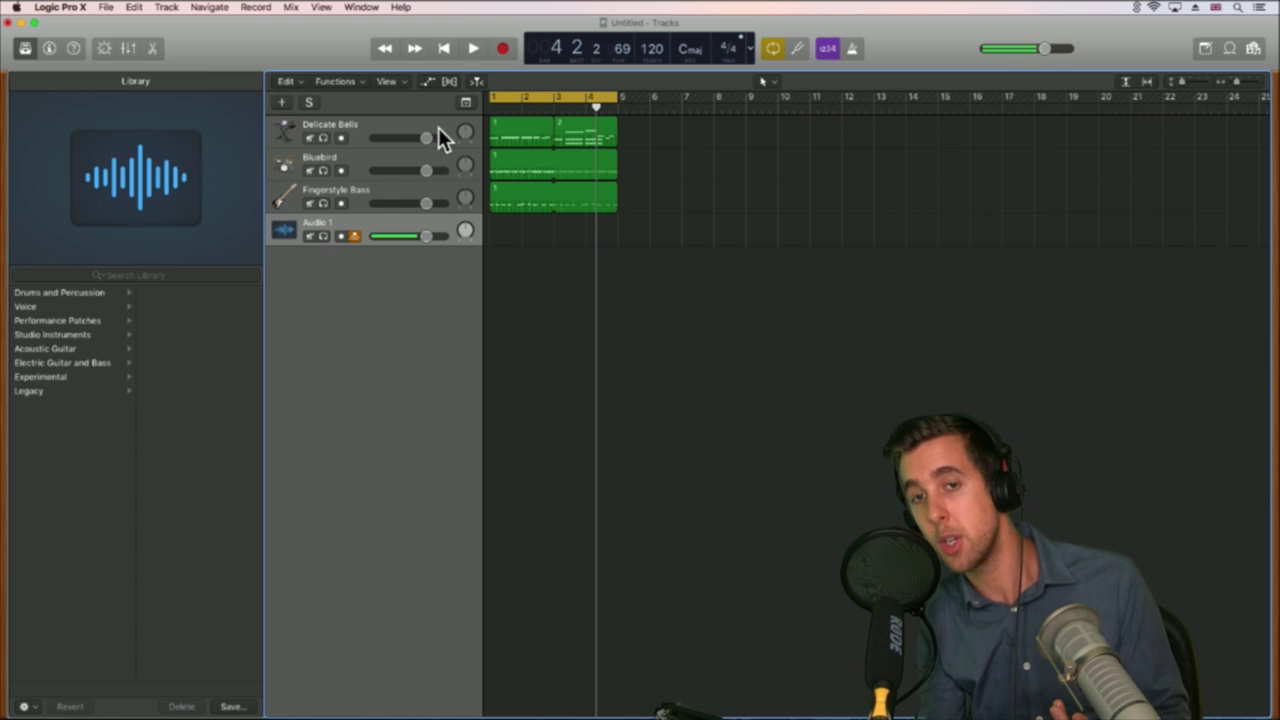
Step: Record the microphone on Audio 1 over the first two bars, and loop the recorded region up to bar 5
left_click(503, 49)
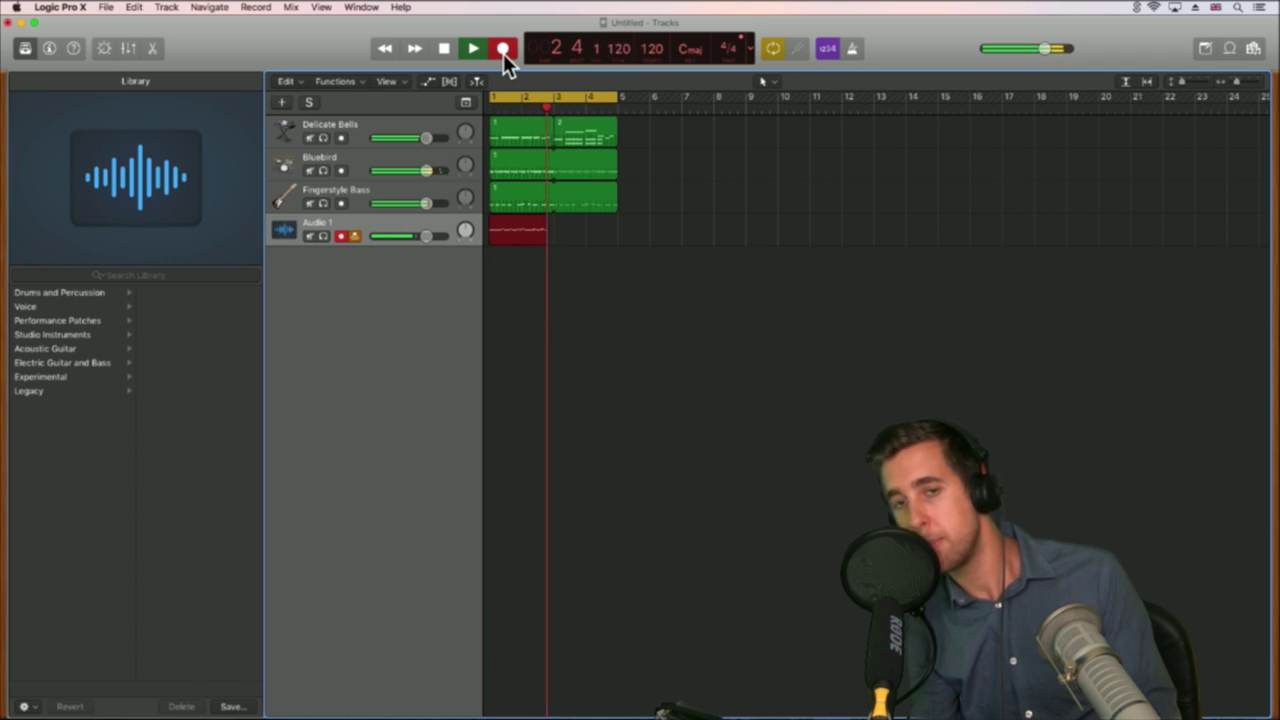
key("space")
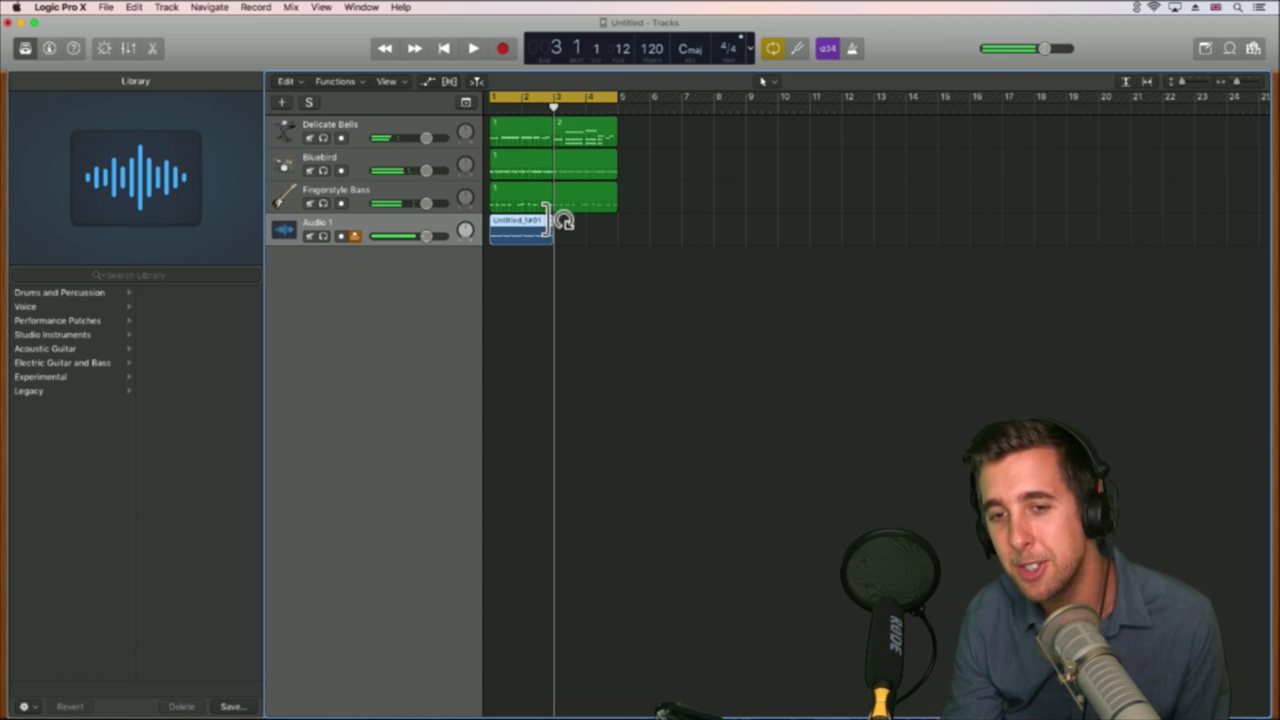
left_click_drag(557, 218, 632, 221)
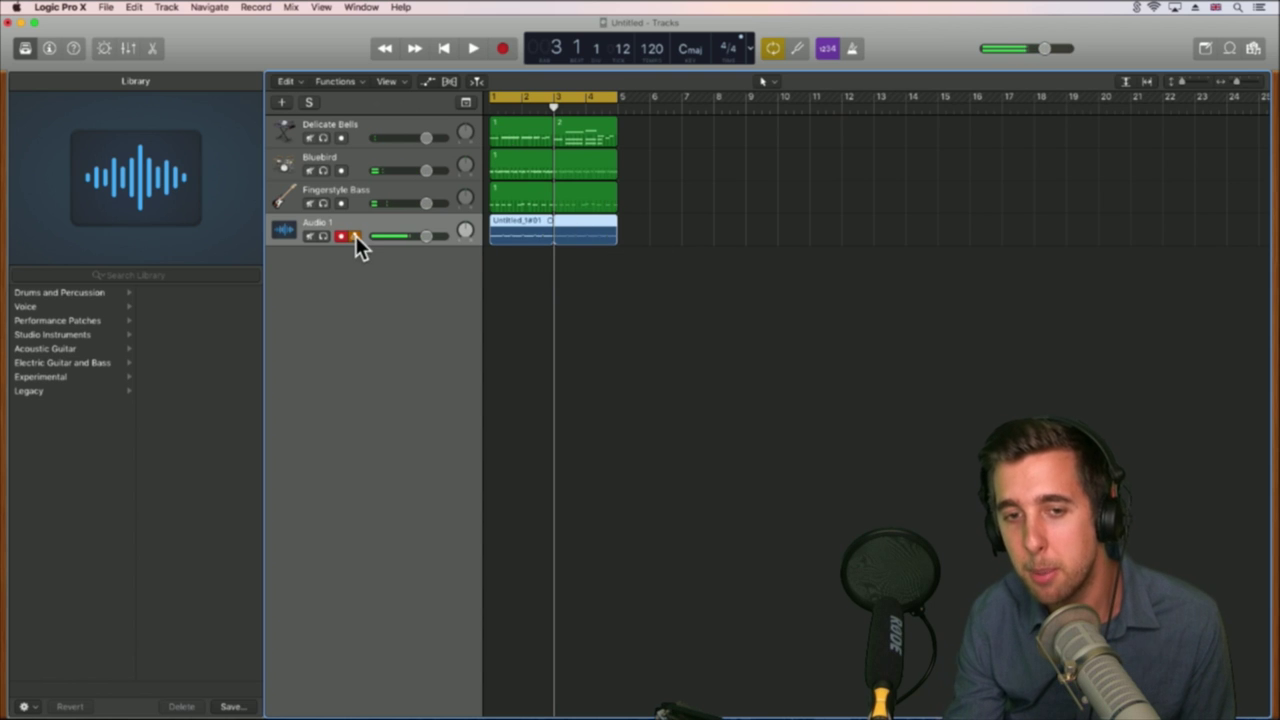
Step: Play the arrangement from the start with Audio 1's input monitoring off, raise that track's volume, and stop playback
key("Return")
key("space")
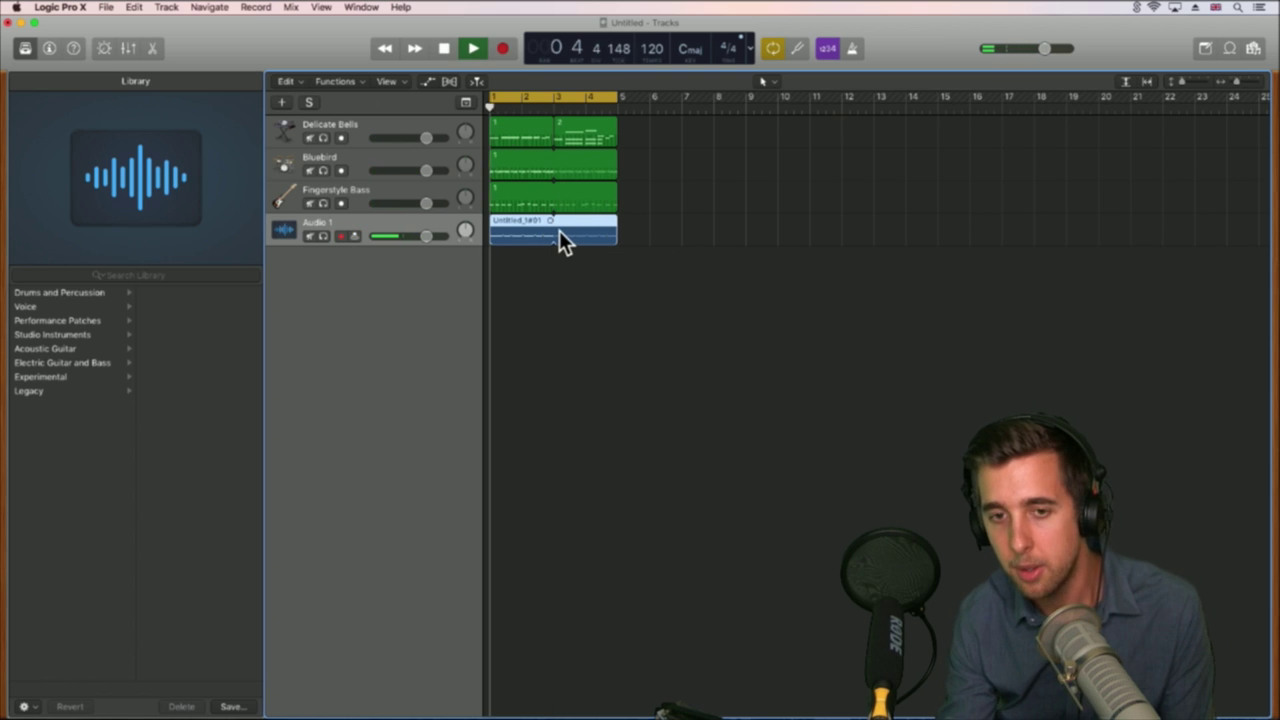
left_click_drag(426, 236, 441, 236)
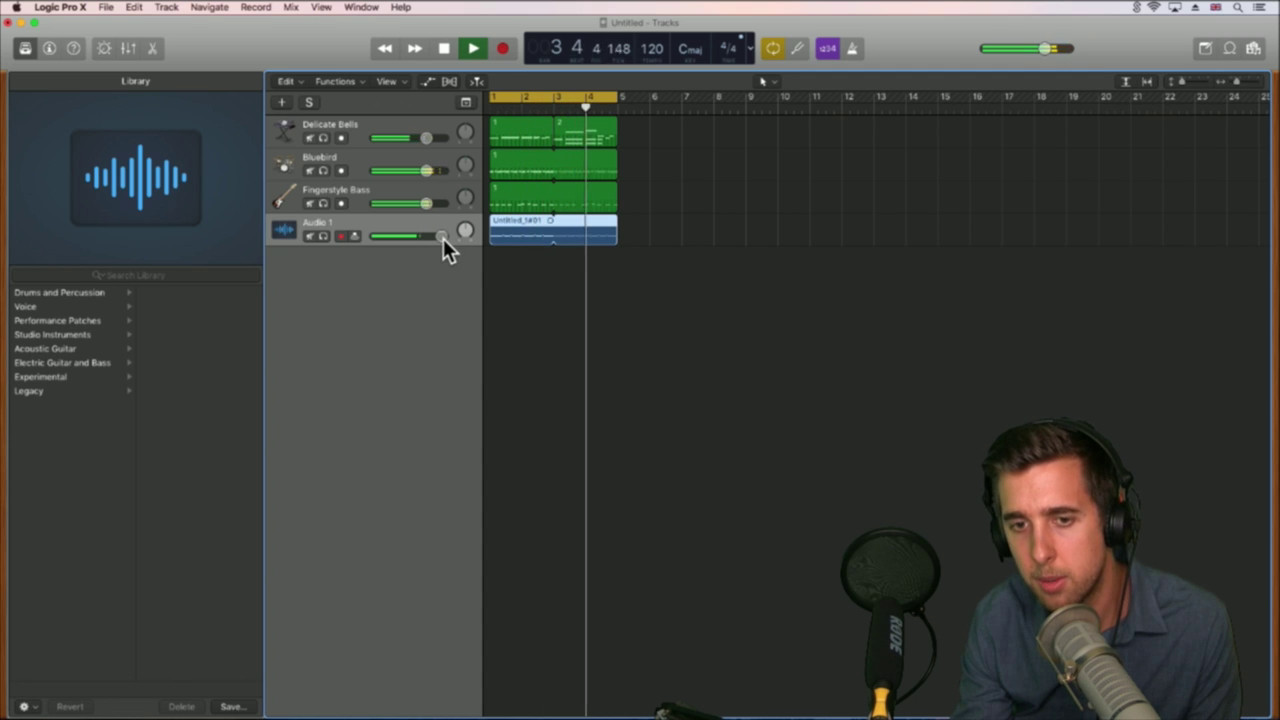
key("space")
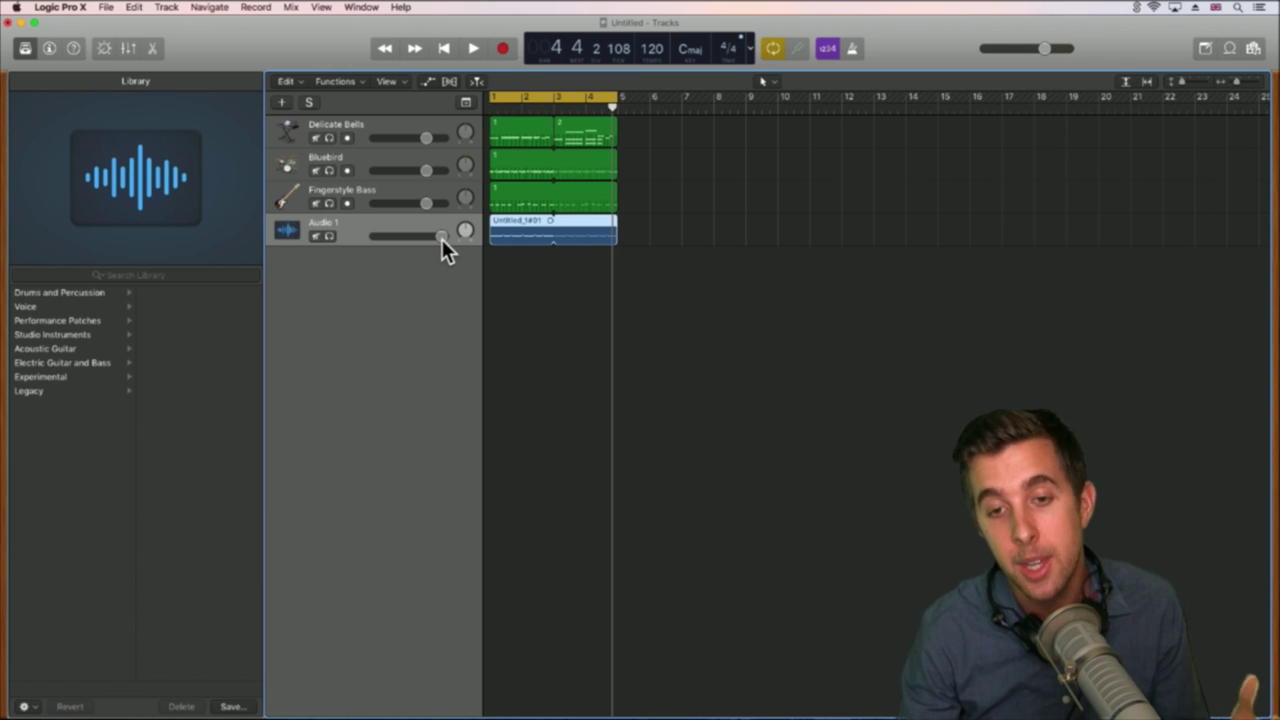
Step: Compare the Fingerstyle Bass, Bluebird and Delicate Bells tracks by selecting each in turn, finishing on Fingerstyle Bass
left_click(561, 290)
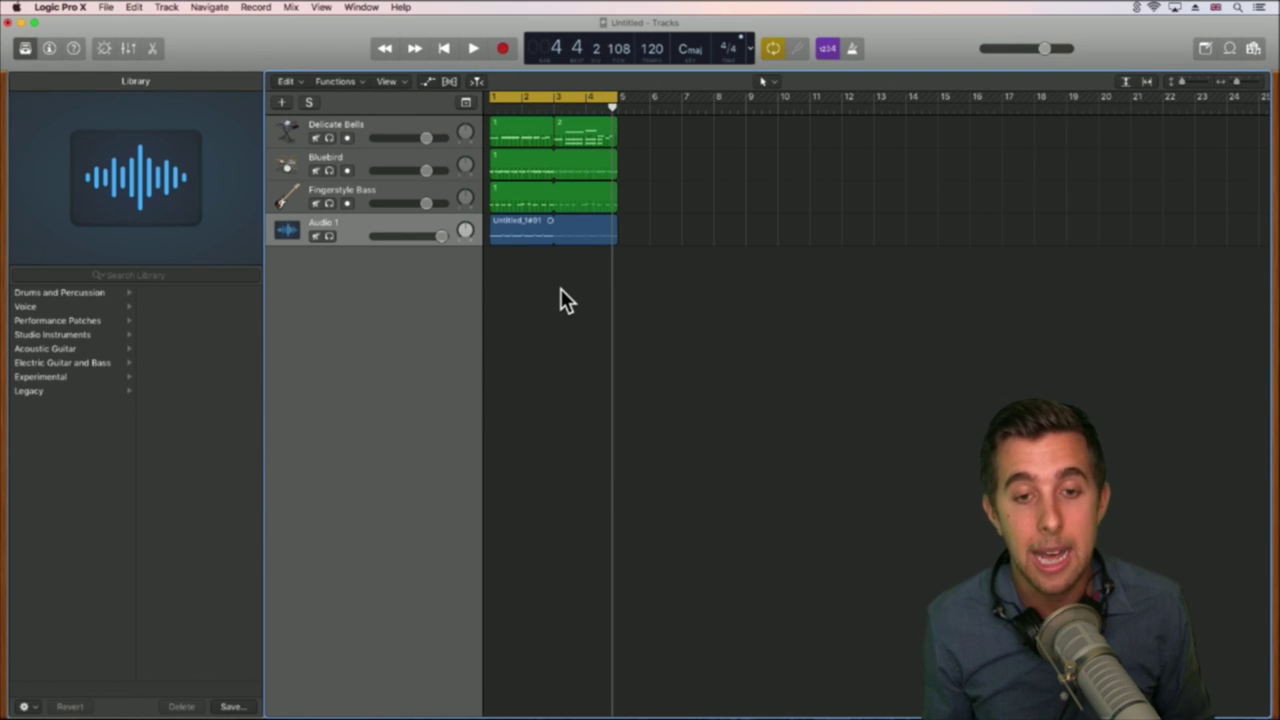
left_click(375, 188)
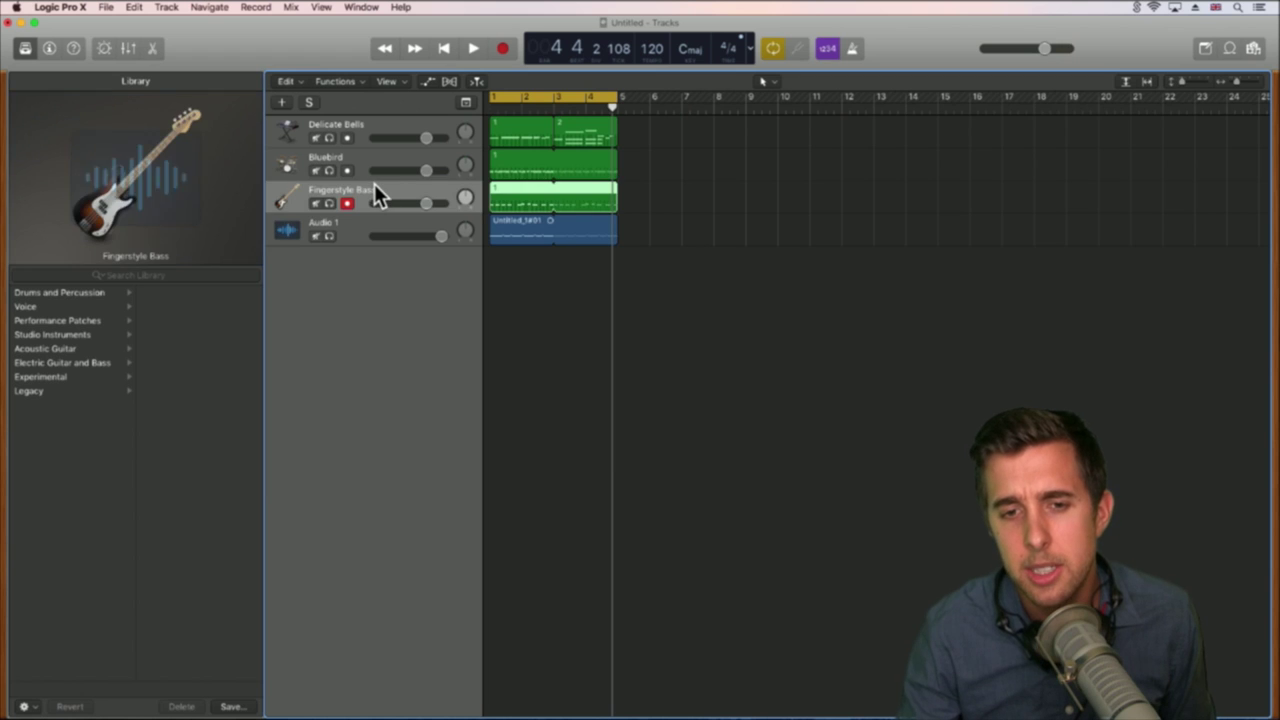
left_click(368, 156)
left_click(351, 122)
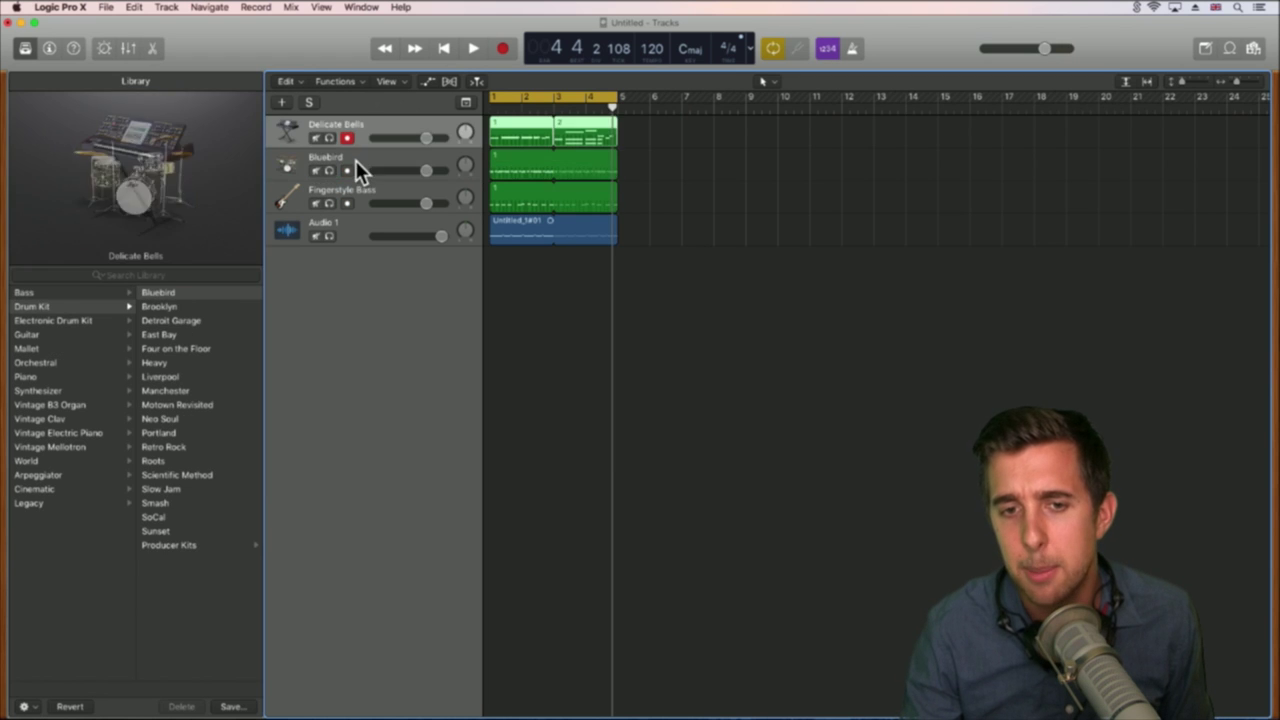
left_click(356, 163)
left_click(357, 191)
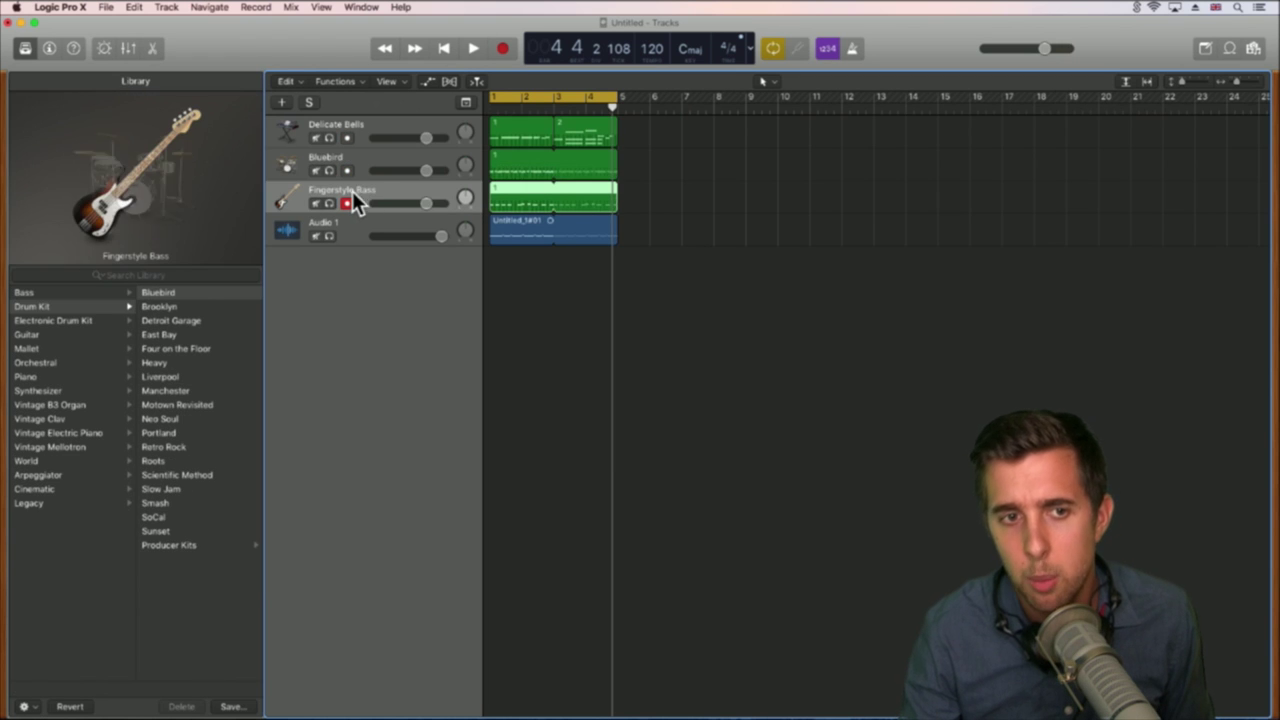
Step: Replace the library with the inspector for Fingerstyle Bass, and collapse its Quick Help and Region sections
left_click(26, 50)
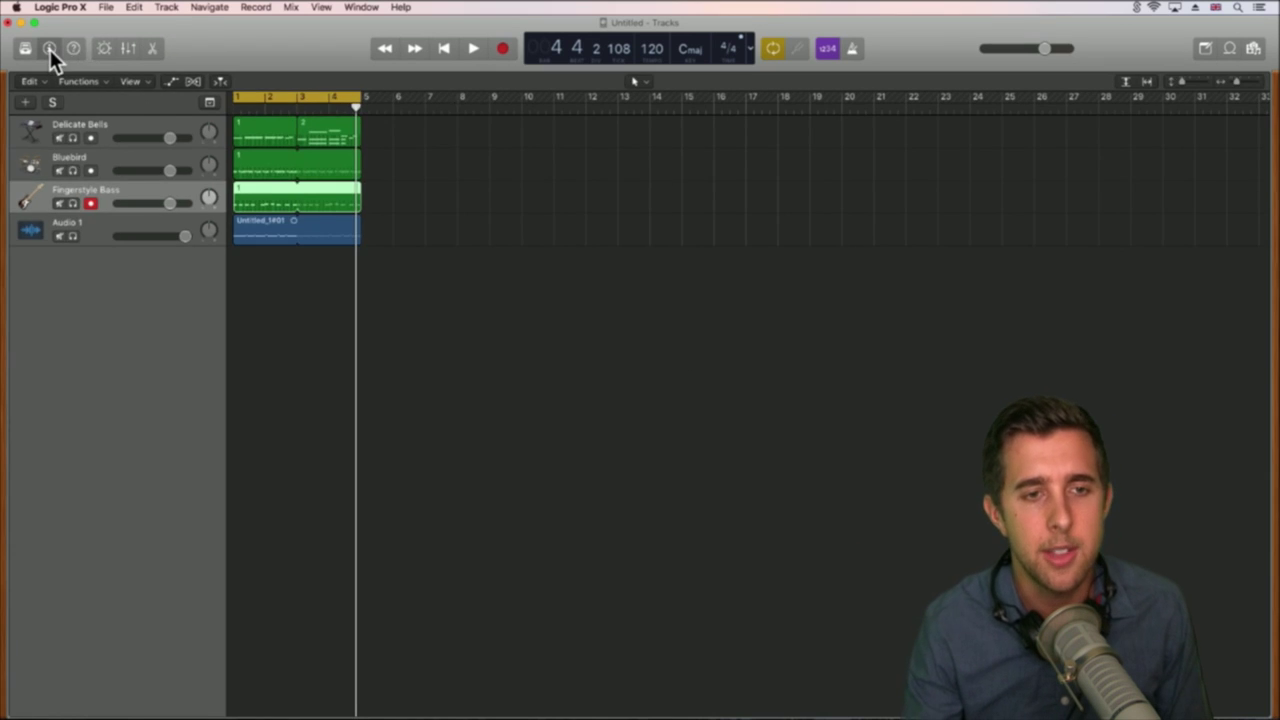
left_click(49, 47)
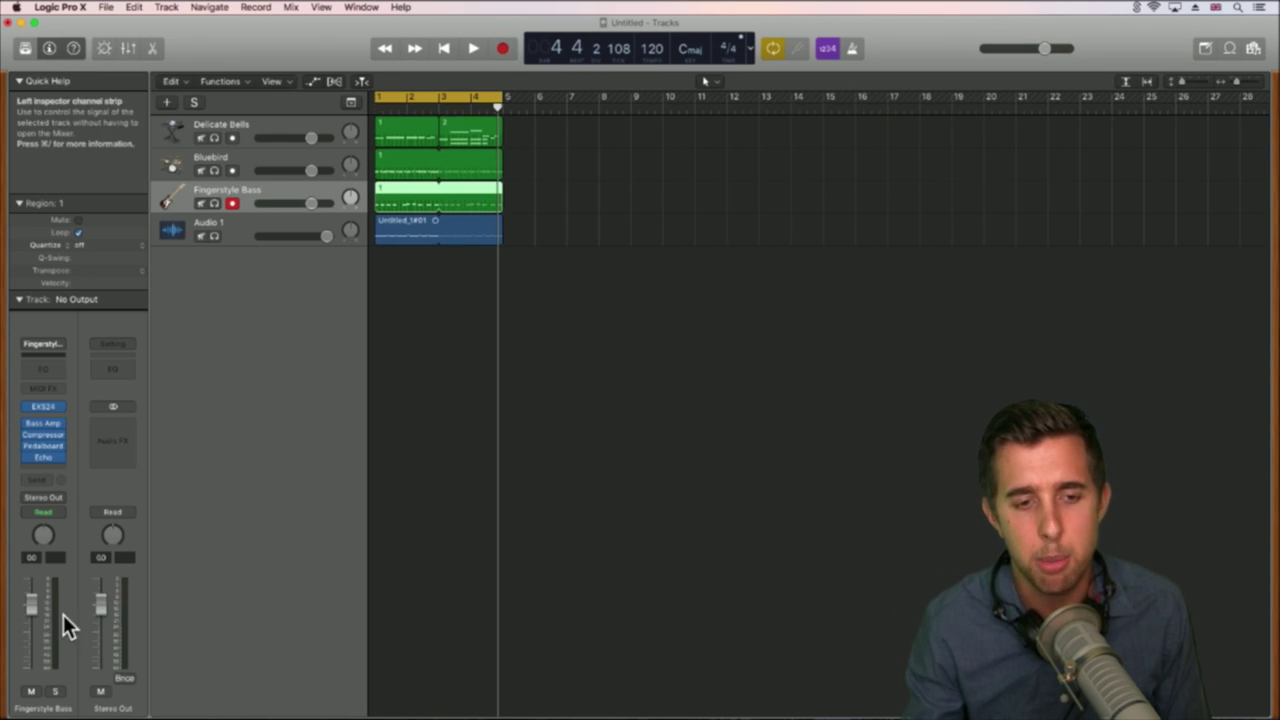
left_click(19, 84)
left_click(20, 100)
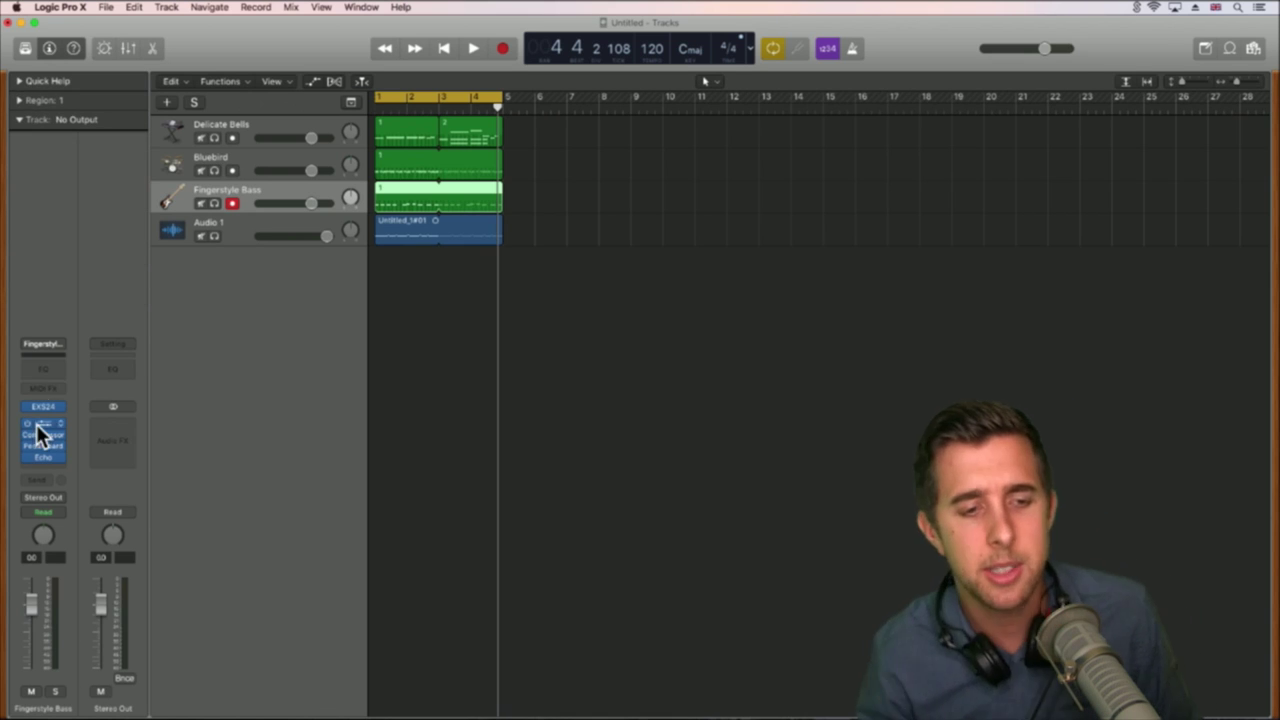
Step: Open the EXS24 sampler of Fingerstyle Bass, place its window clear of the tracks, and solo the bass track
mouse_move(43, 443)
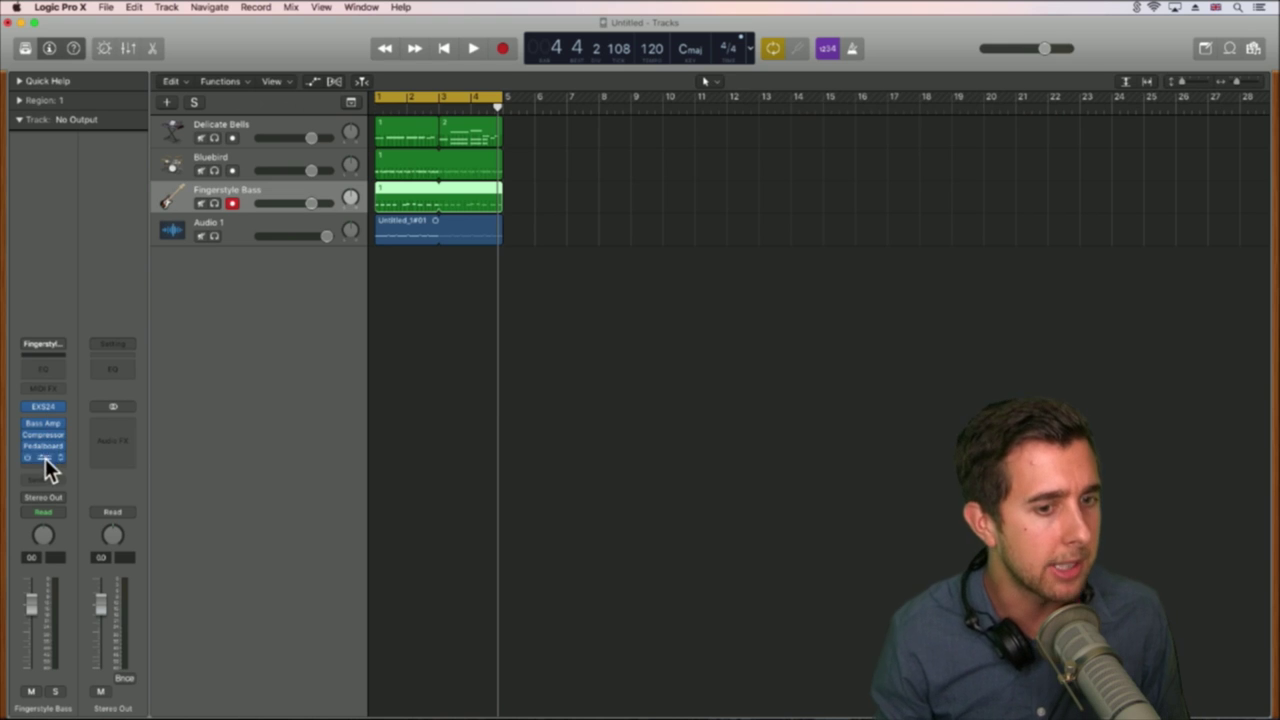
left_click(44, 406)
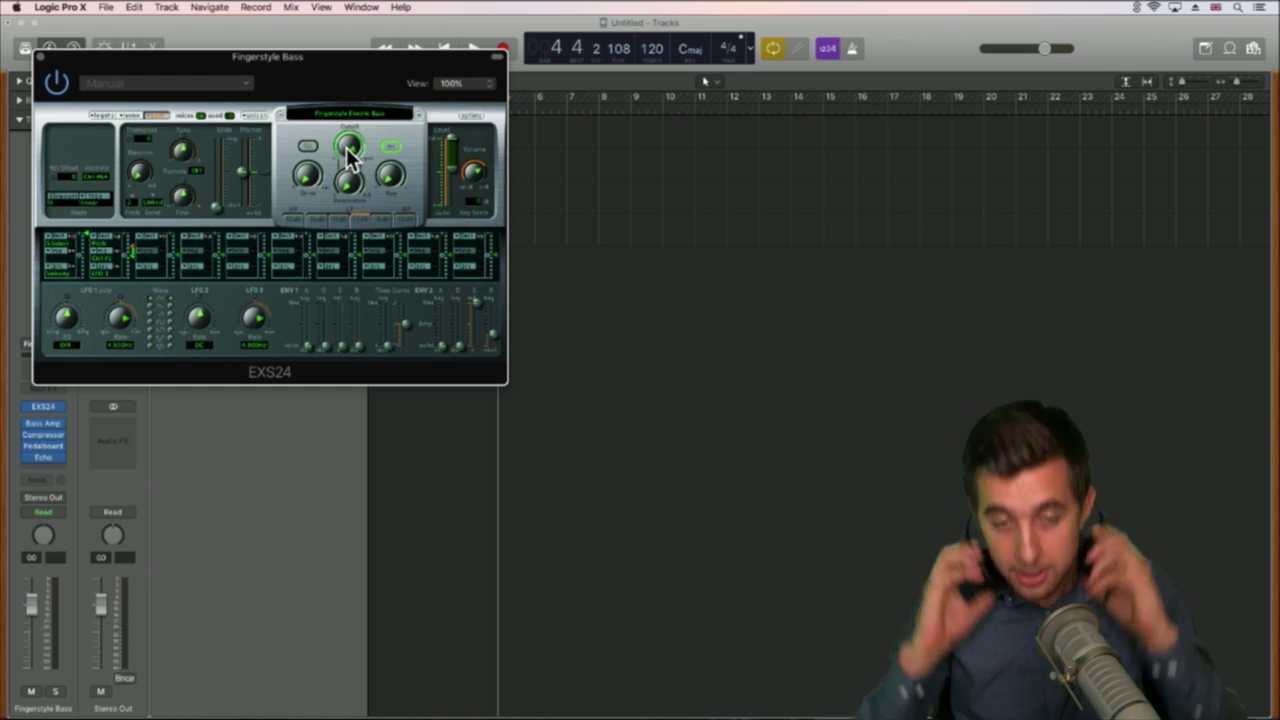
left_click_drag(280, 56, 849, 127)
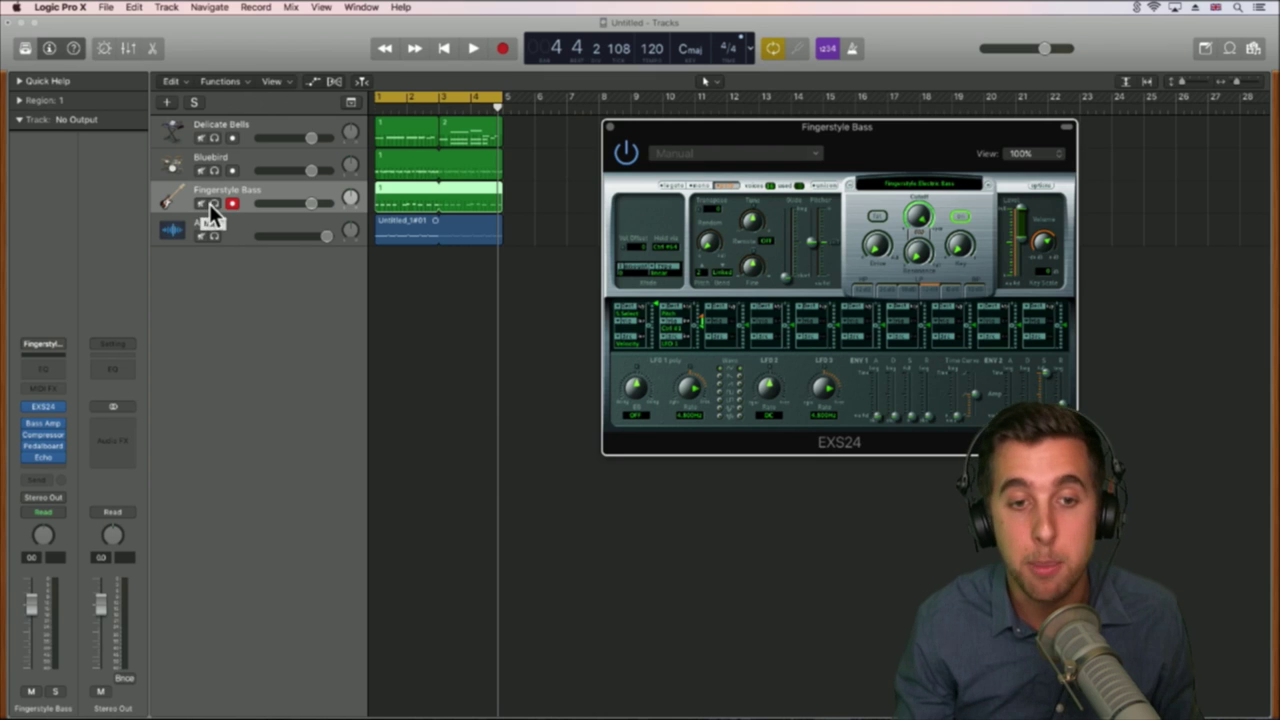
left_click(215, 203)
Step: Play the soloed bass while varying the EXS24 filter cutoff, stop playback, and close the plug-in
key("space")
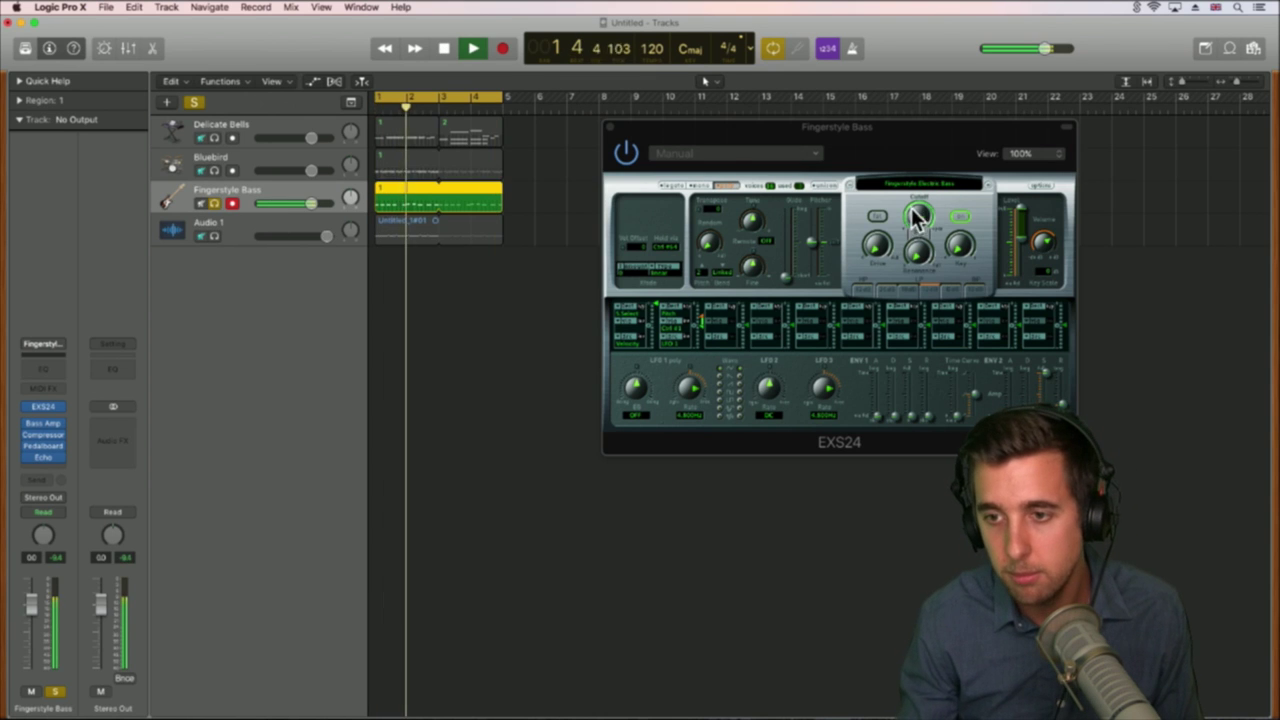
mouse_move(918, 218)
left_mouse_down()
mouse_move(917, 290)
mouse_move(913, 195)
left_mouse_up()
key("space")
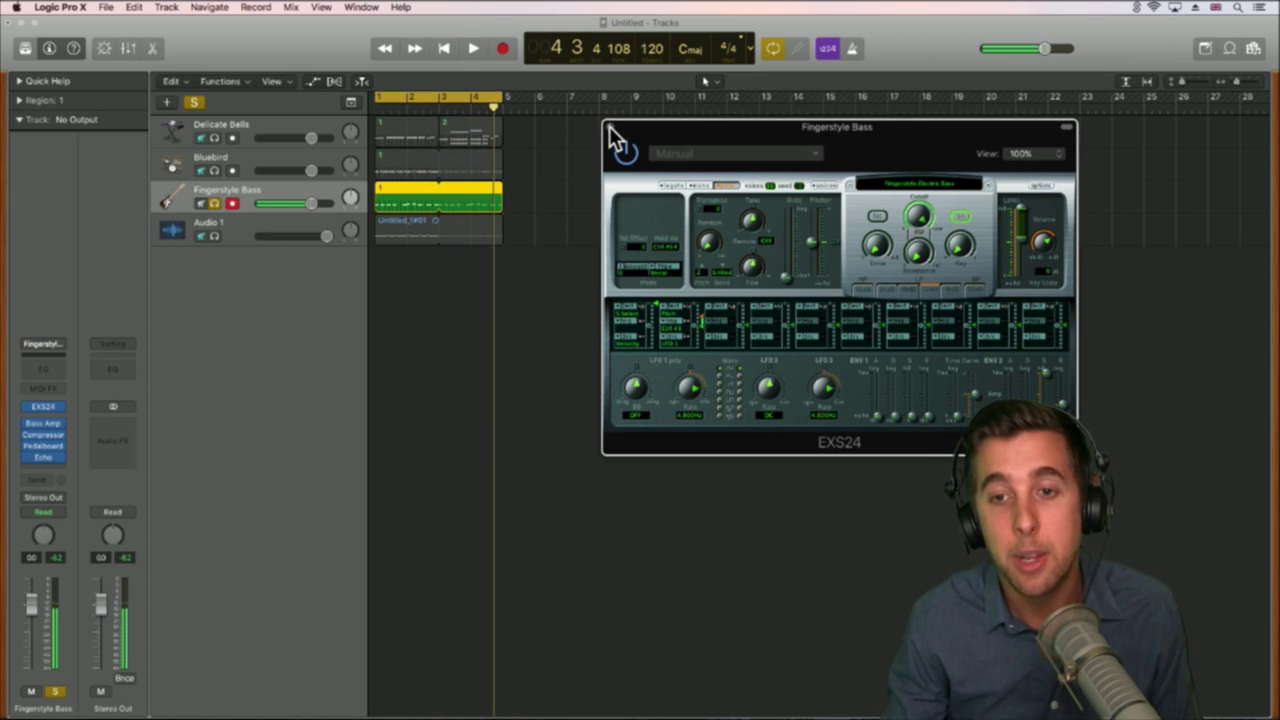
left_click(610, 127)
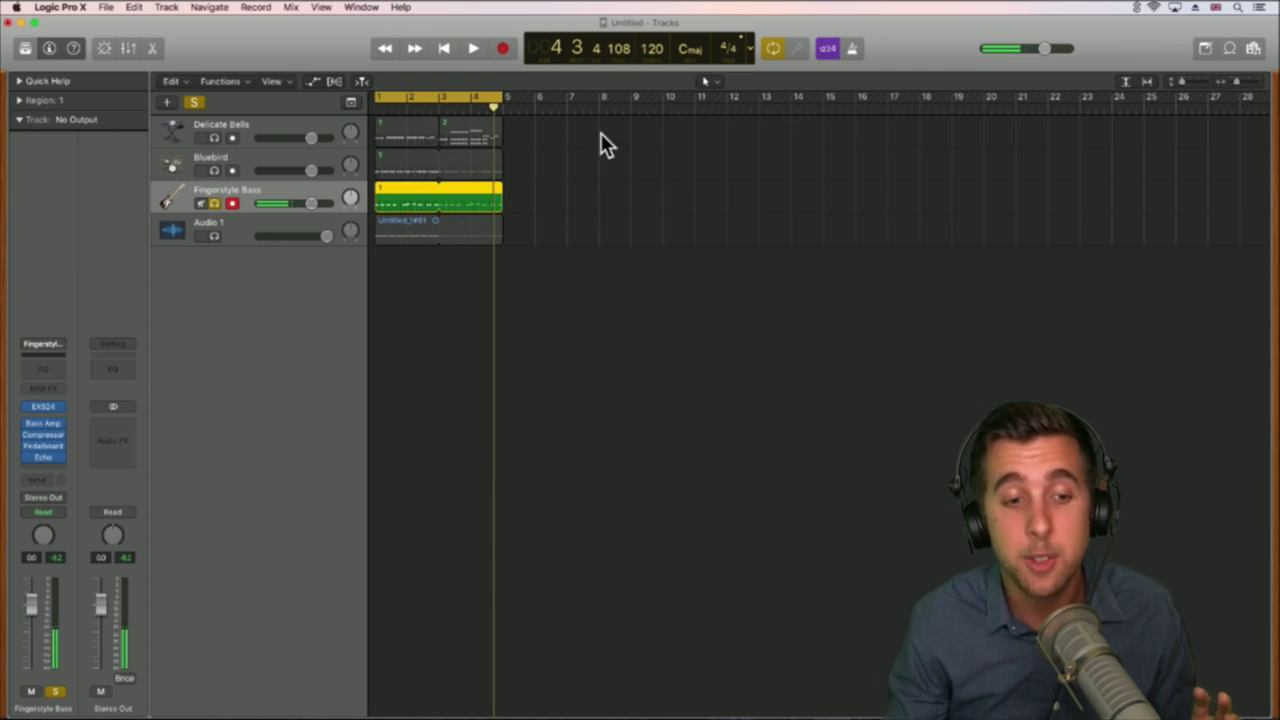
Step: View the instrument choices for Fingerstyle Bass without replacing EXS24, and open the track's Bass Amp plug-in
left_click(62, 406)
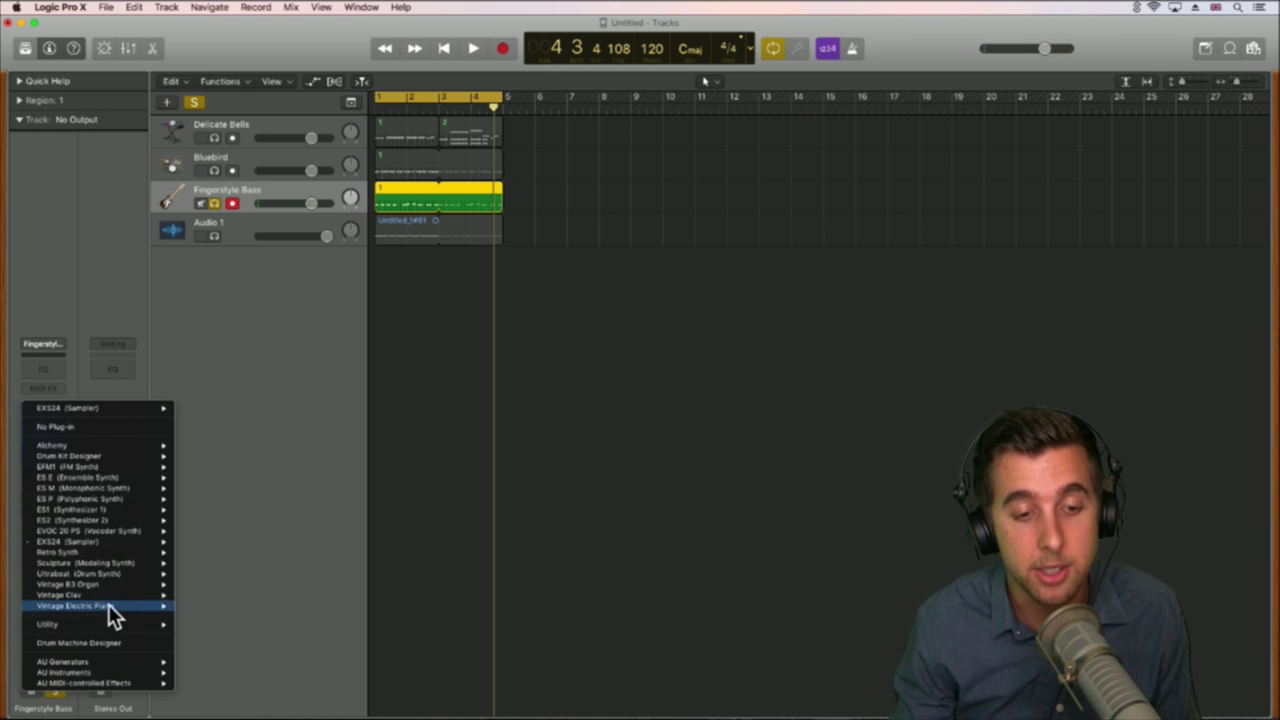
left_click(237, 424)
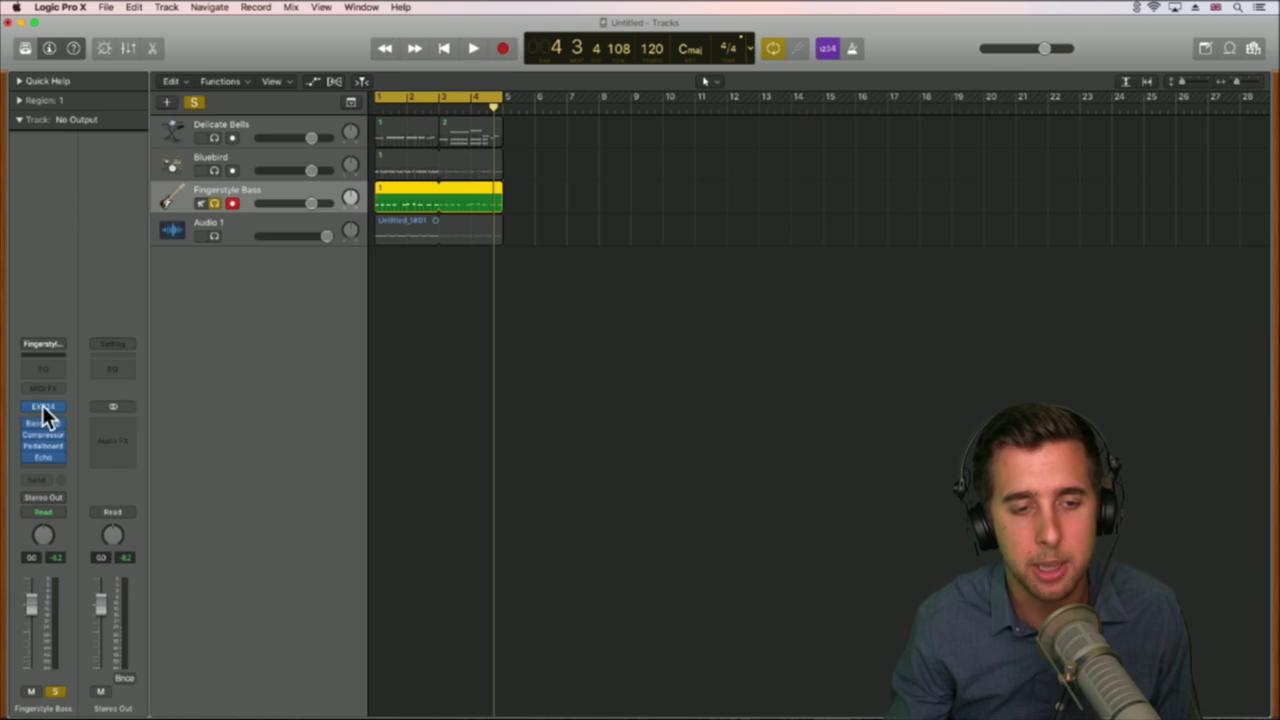
mouse_move(44, 428)
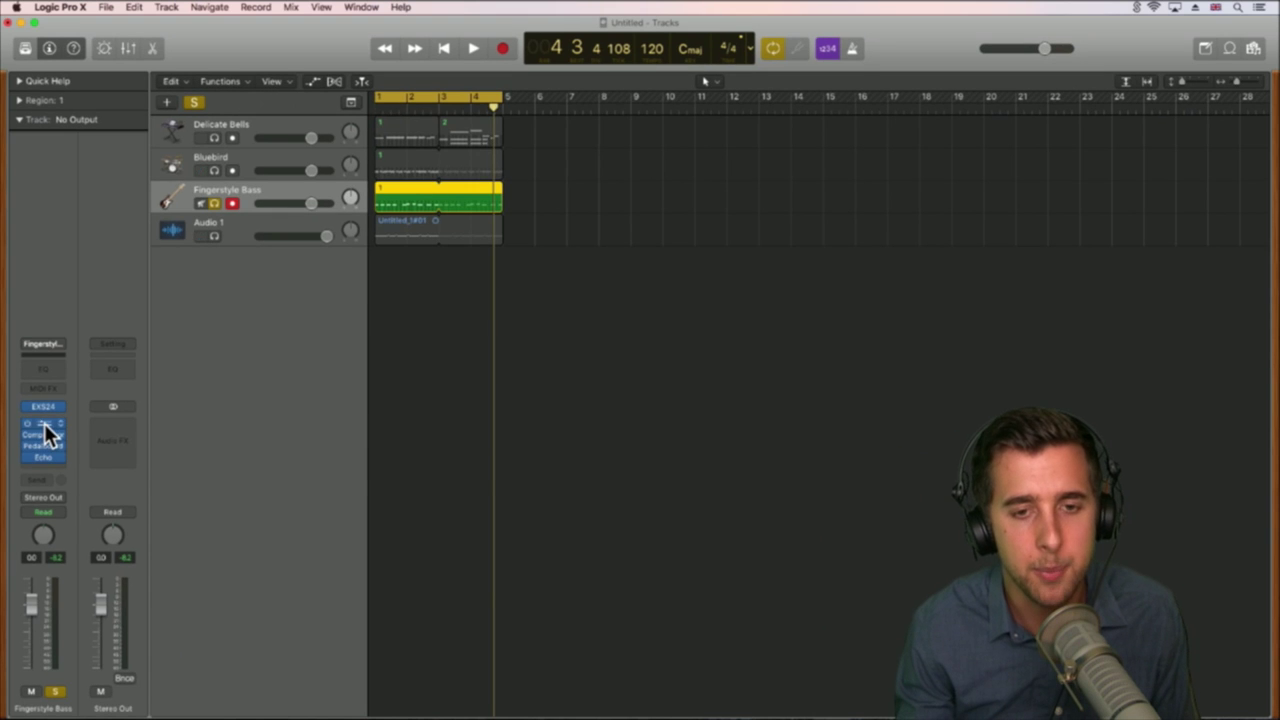
left_click(44, 423)
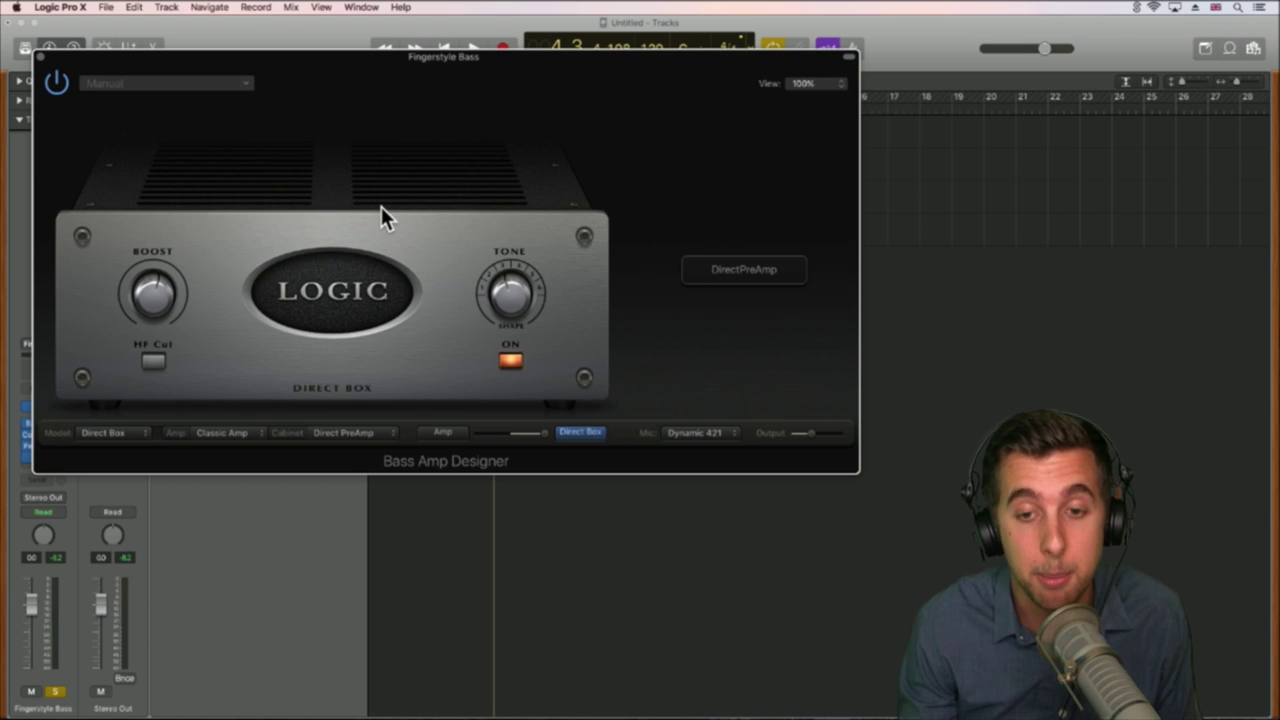
Step: Play the bass while adjusting the amp's Boost and Tone and toggling HF Cut, keep Classic Amp selected, and close the plug-in
key("Return")
key("space")
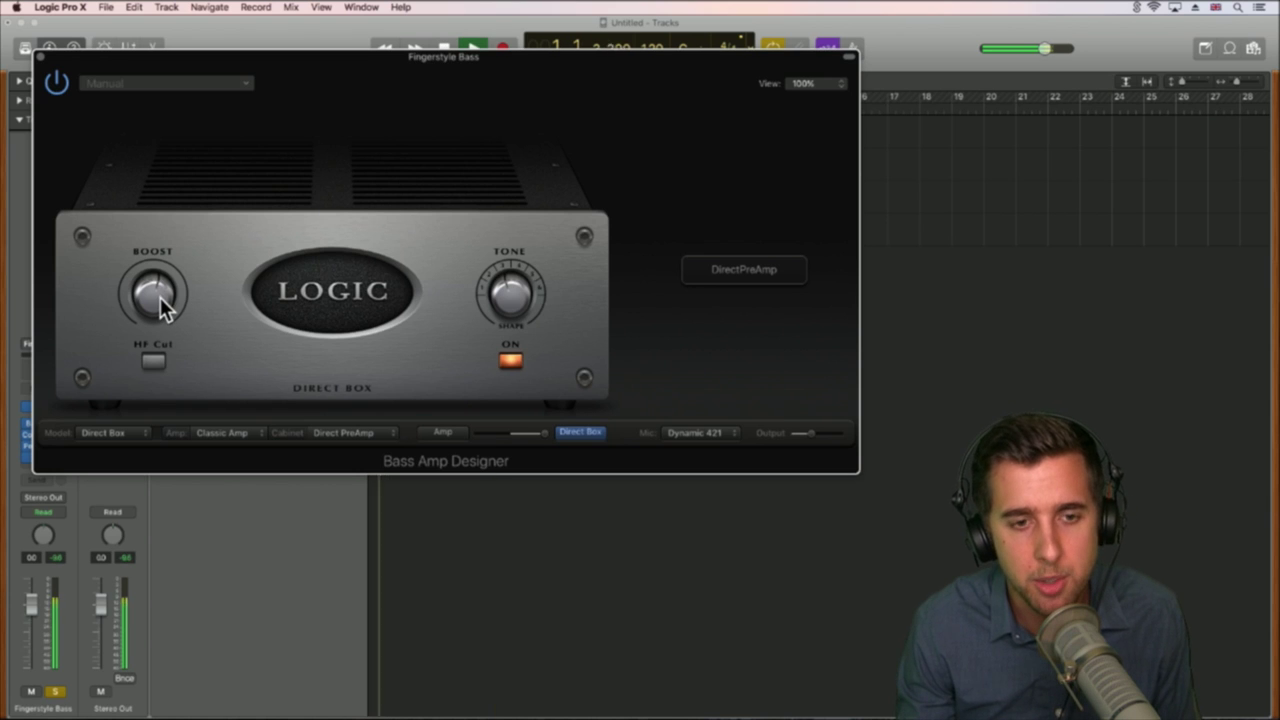
left_click(152, 362)
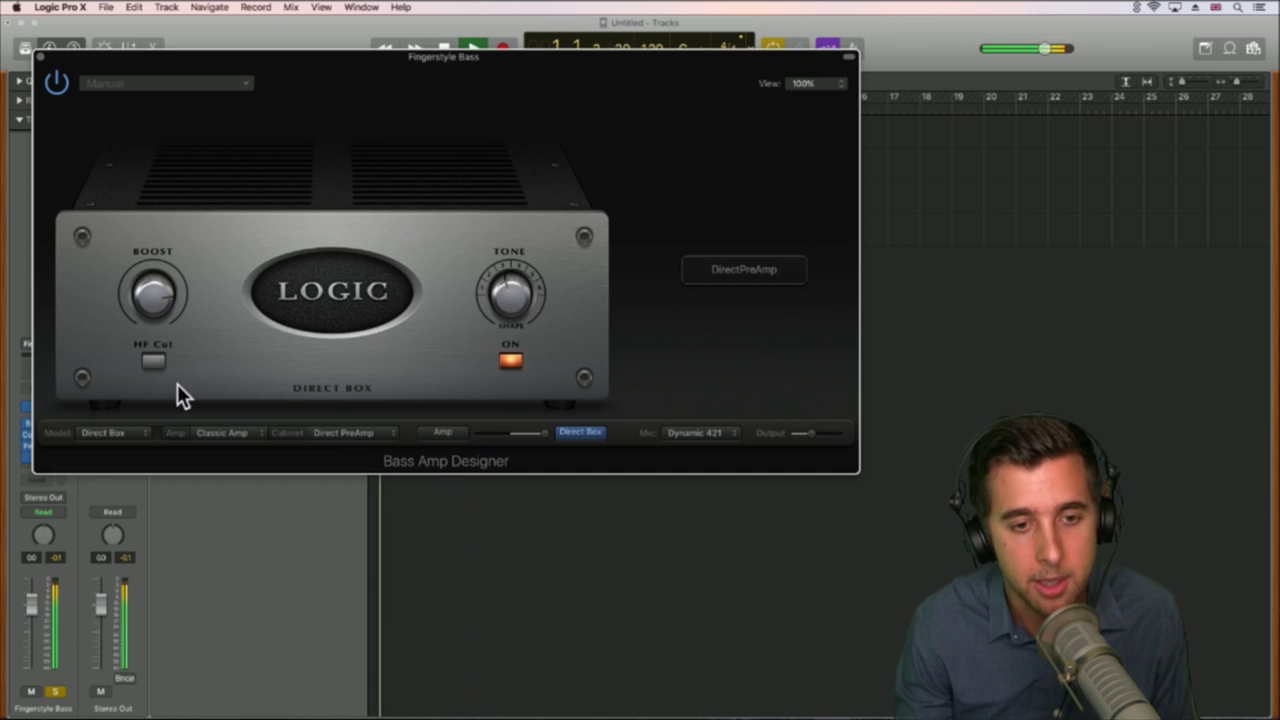
left_click(155, 361)
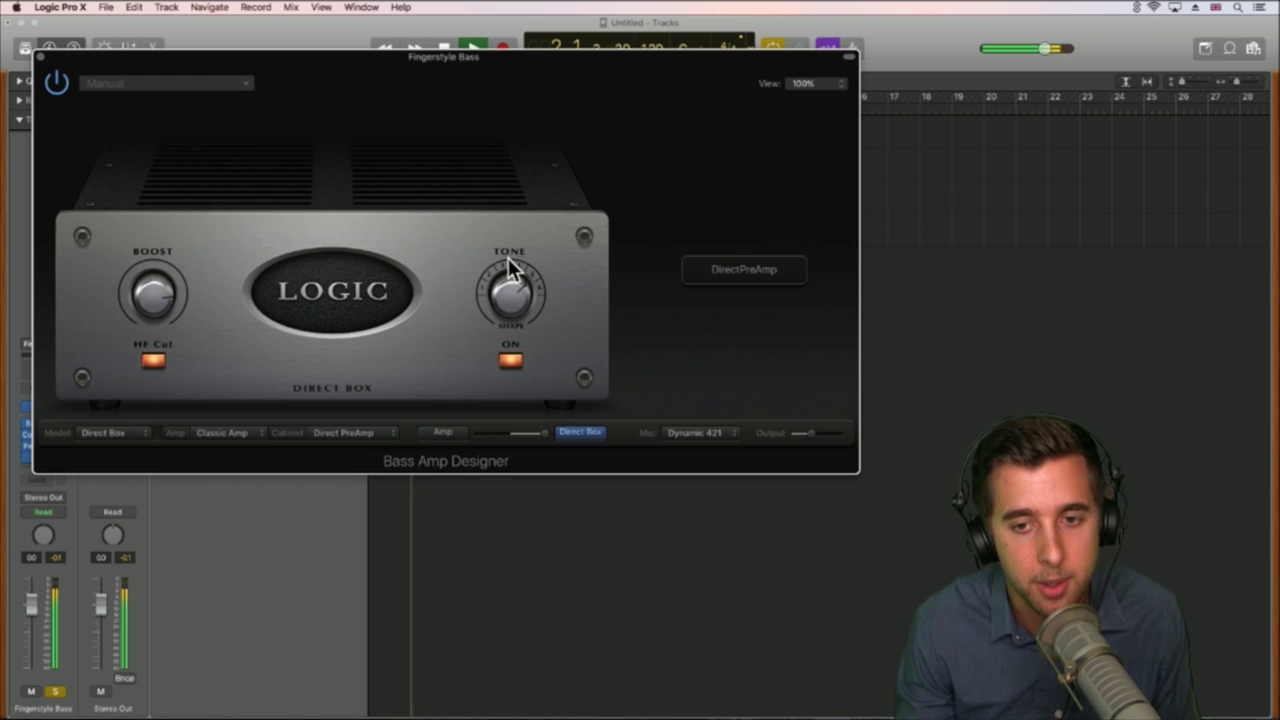
left_click(155, 362)
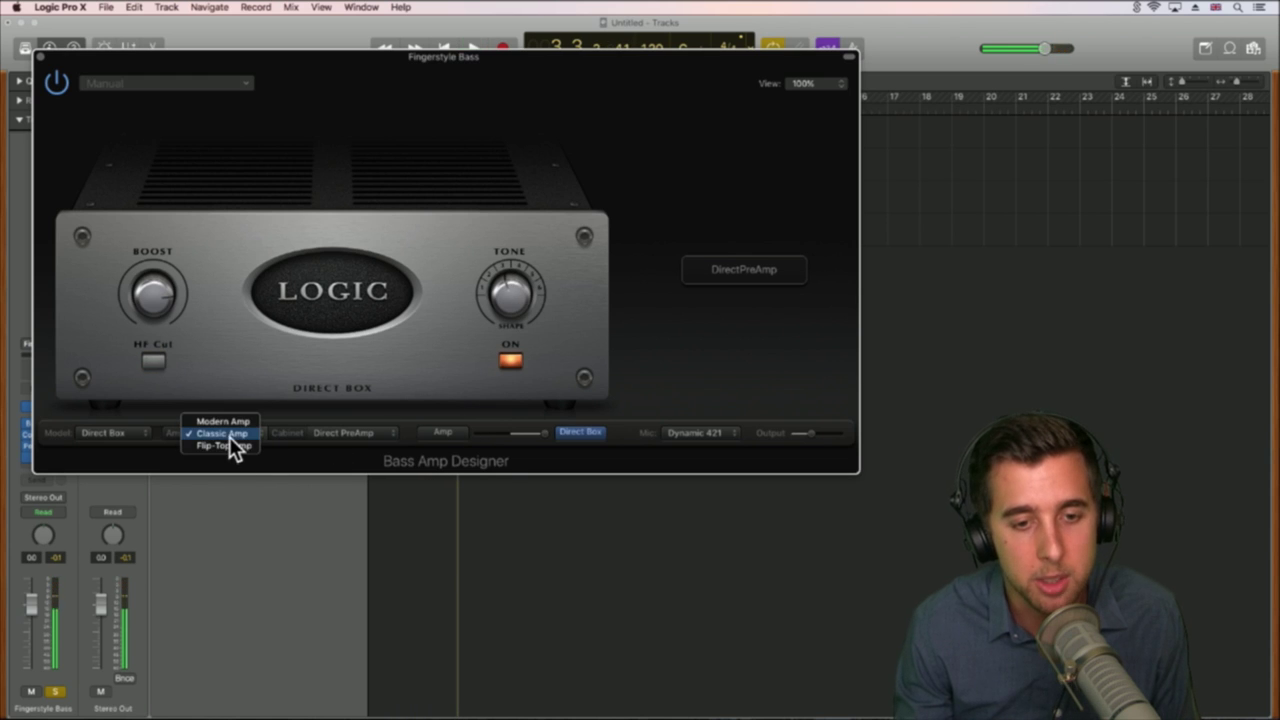
left_click(230, 436)
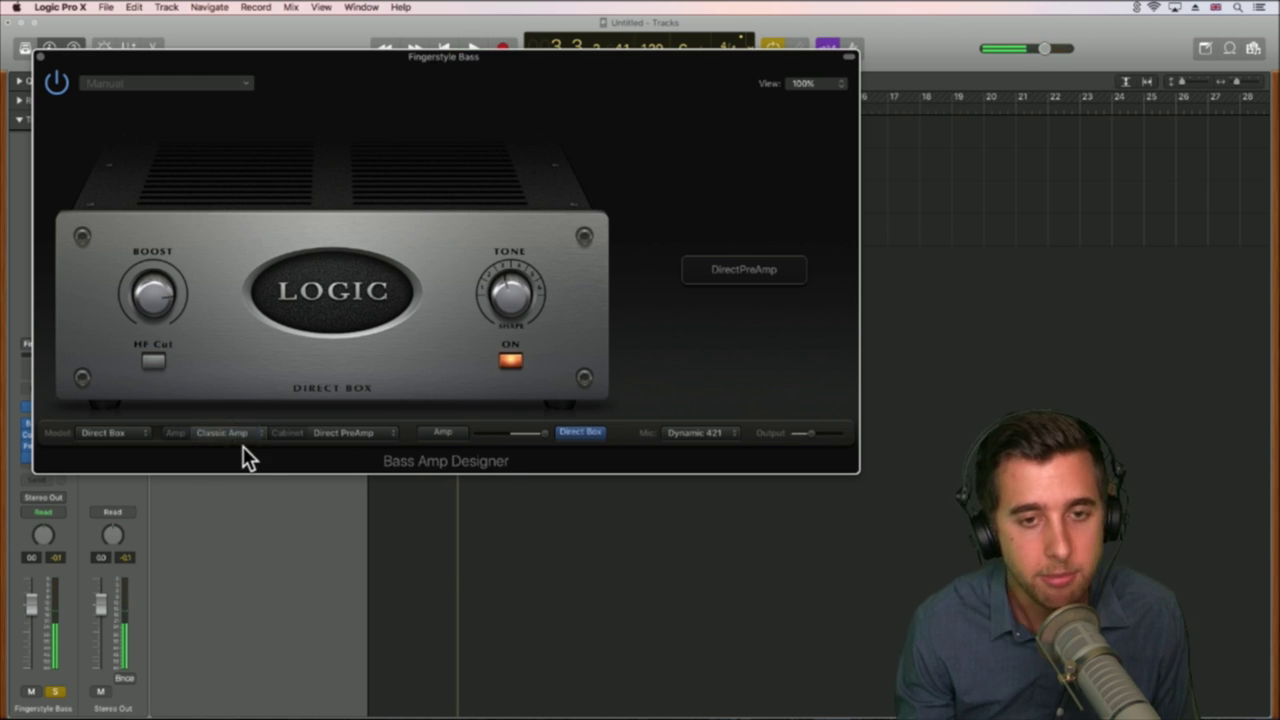
left_click(41, 58)
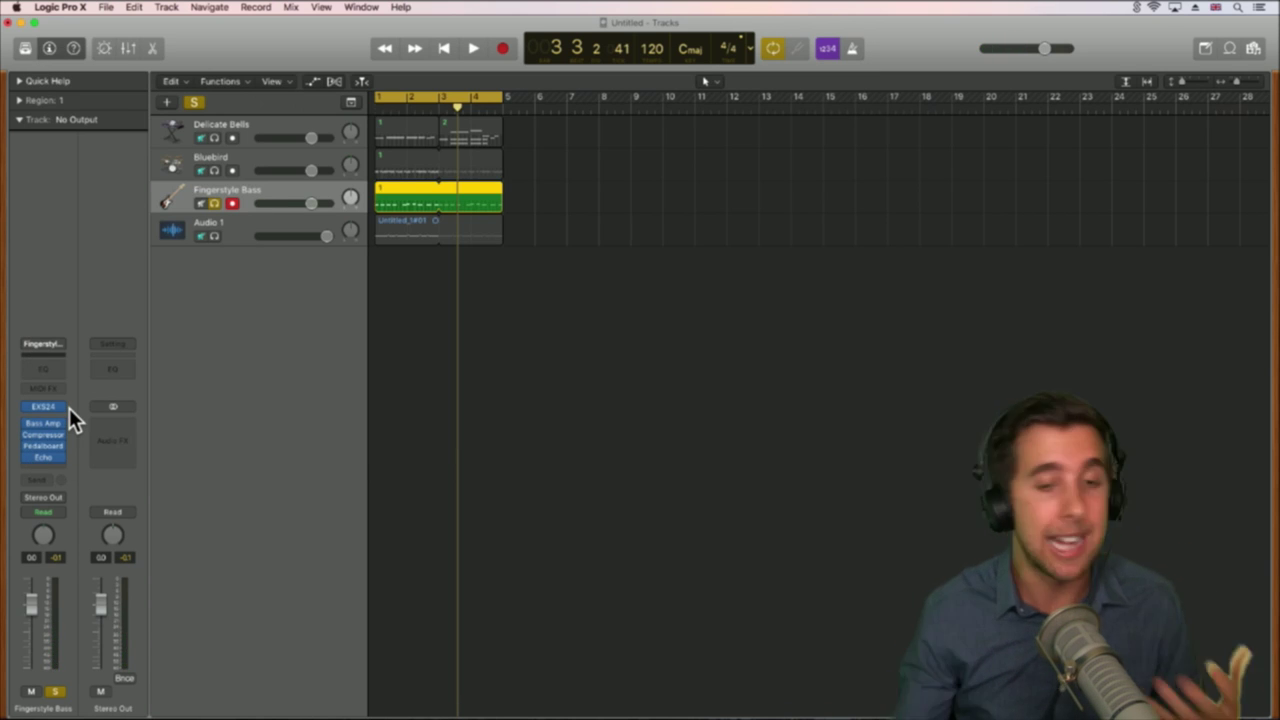
Step: Play the bass through its Compressor while varying the threshold down to about -36.5 dB and testing the ratio, and close the plug-in
left_click(45, 433)
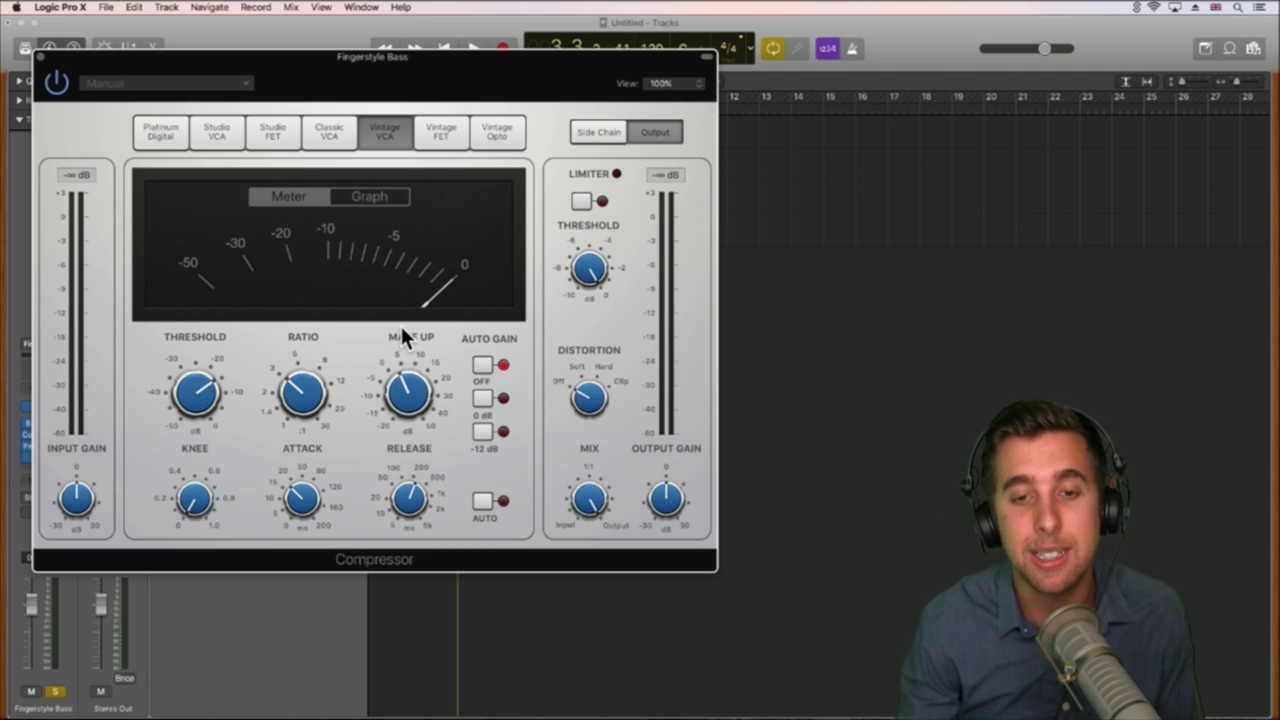
left_click_drag(305, 78, 339, 43)
key("space")
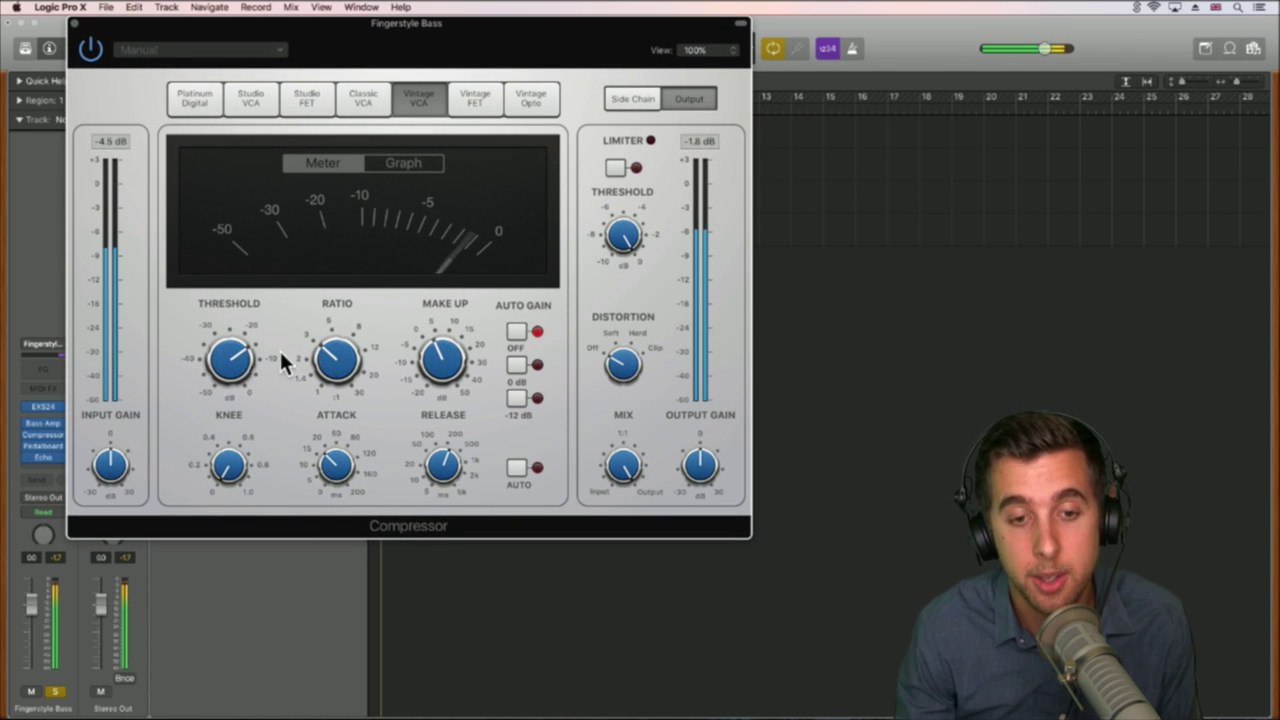
left_click(238, 368)
left_click_drag(238, 368, 234, 423)
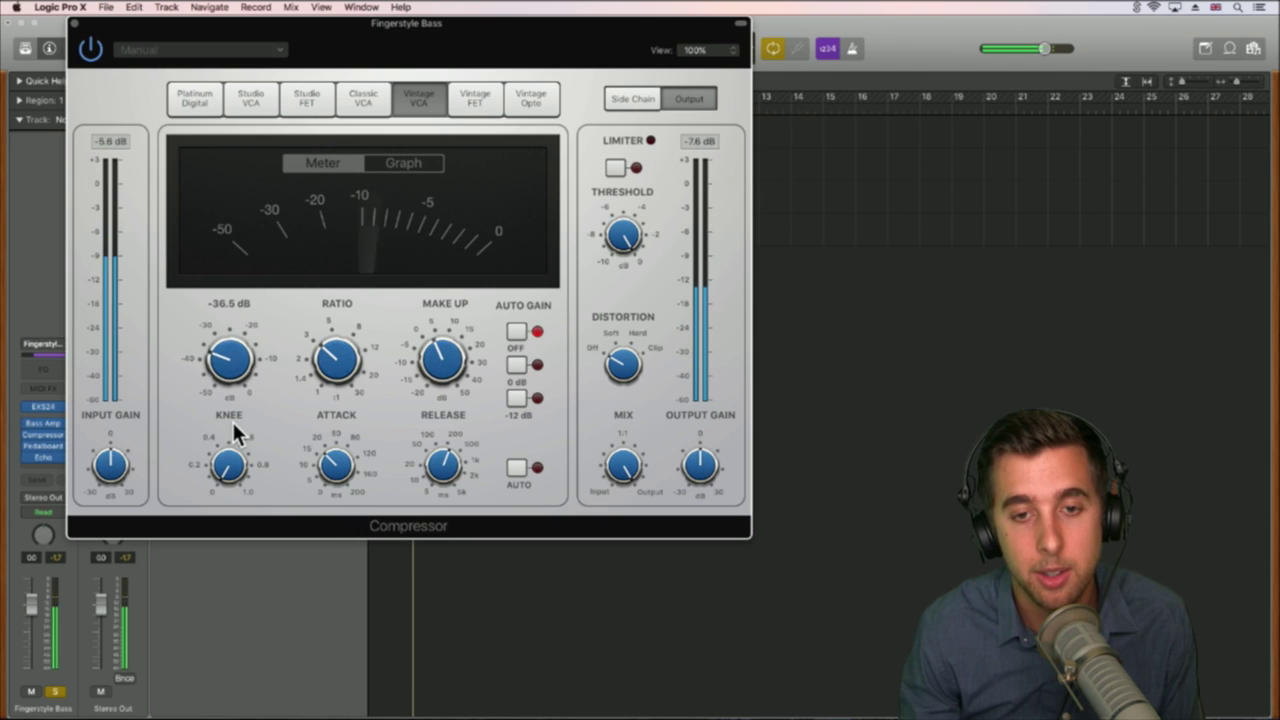
mouse_move(334, 357)
left_mouse_down()
mouse_move(340, 314)
mouse_move(338, 362)
left_mouse_up()
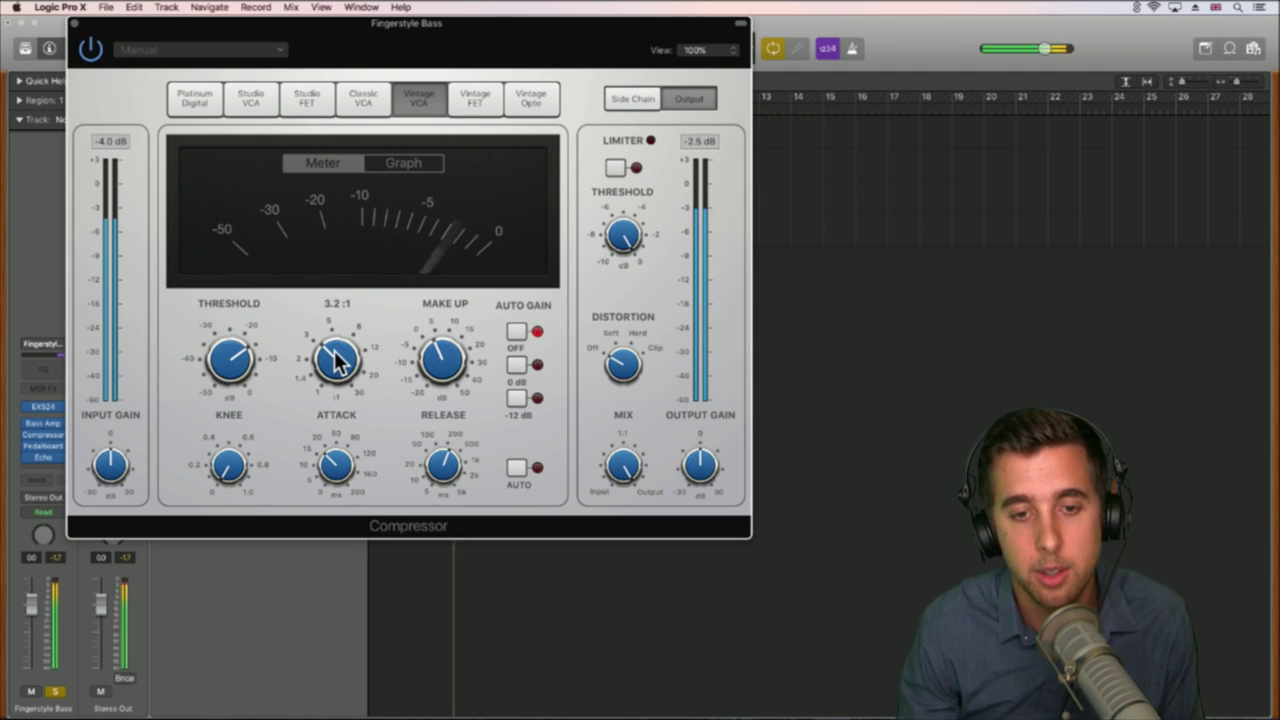
left_click(75, 24)
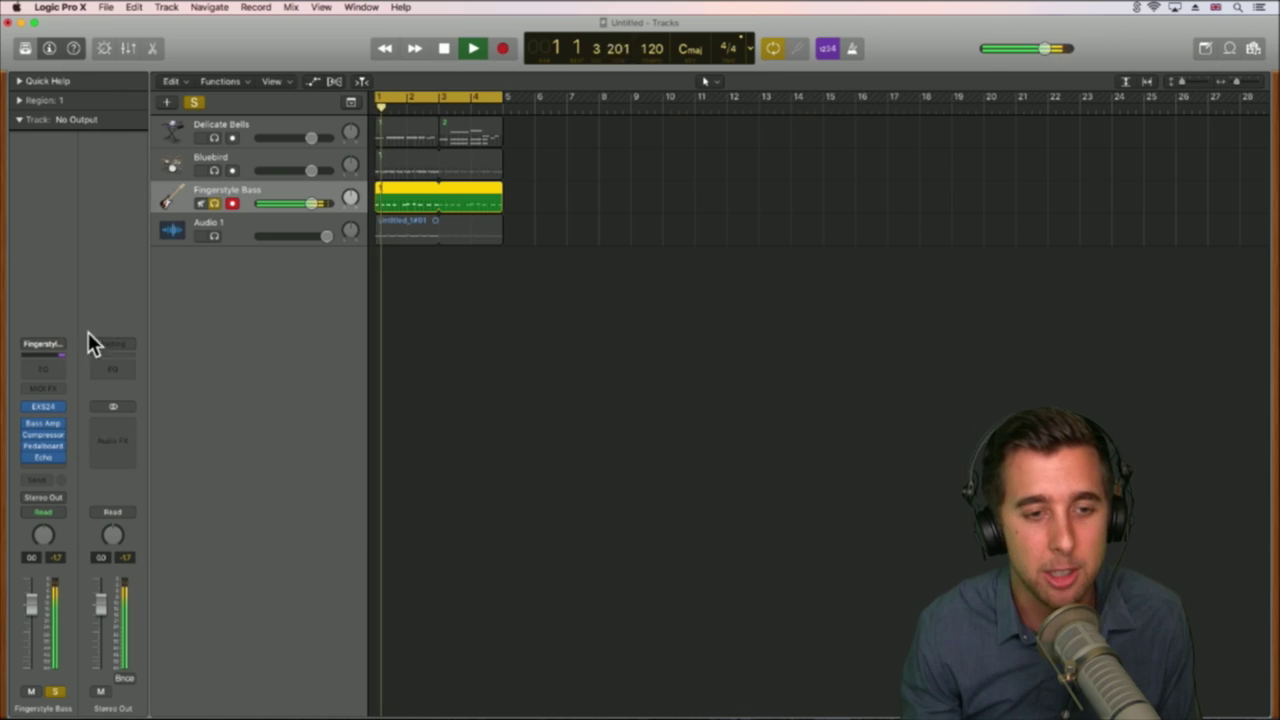
Step: Open the Pedalboard of Fingerstyle Bass and try the Vintage Drive and Grinder pedals after Happy Face Fuzz
left_click(46, 446)
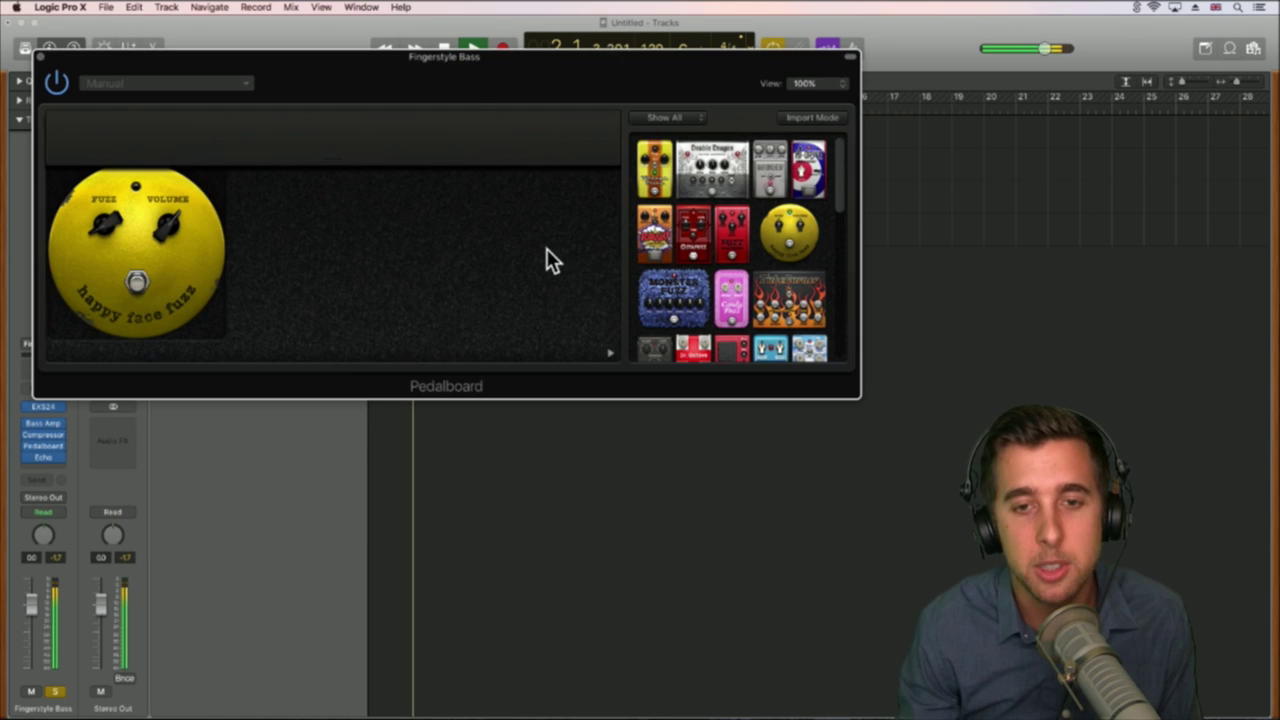
left_click_drag(652, 172, 362, 254)
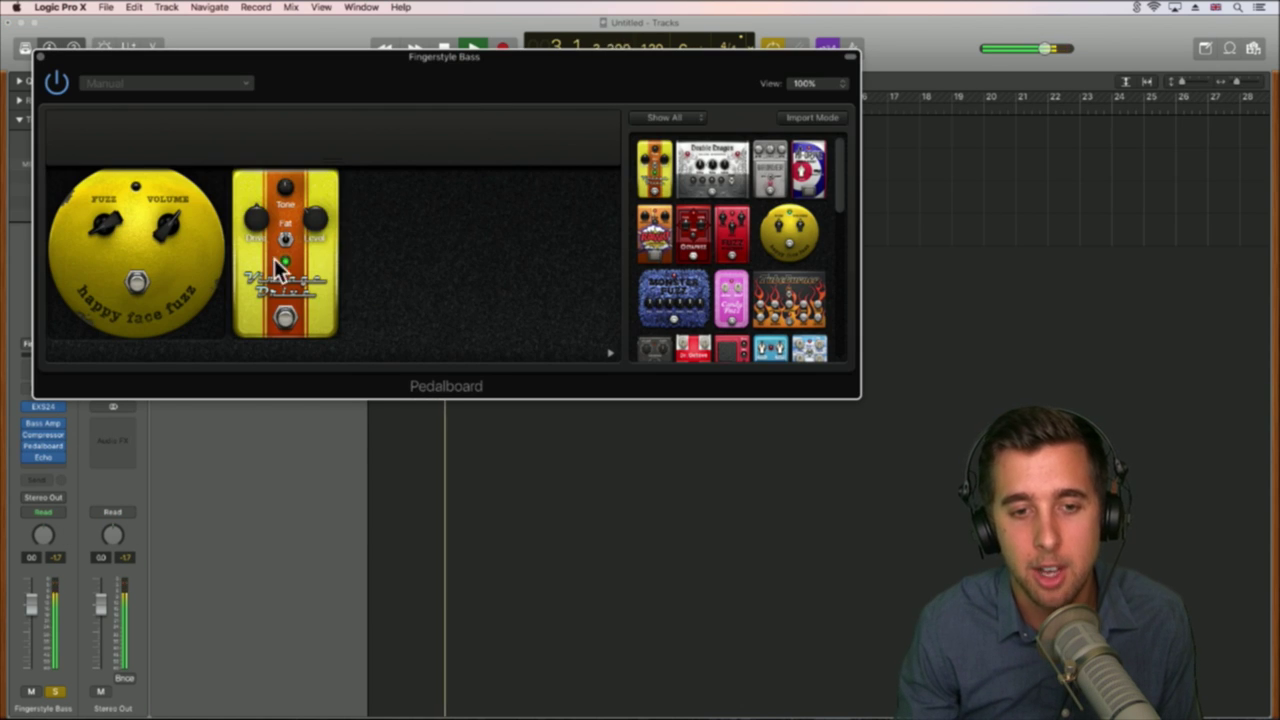
left_click_drag(256, 228, 252, 188)
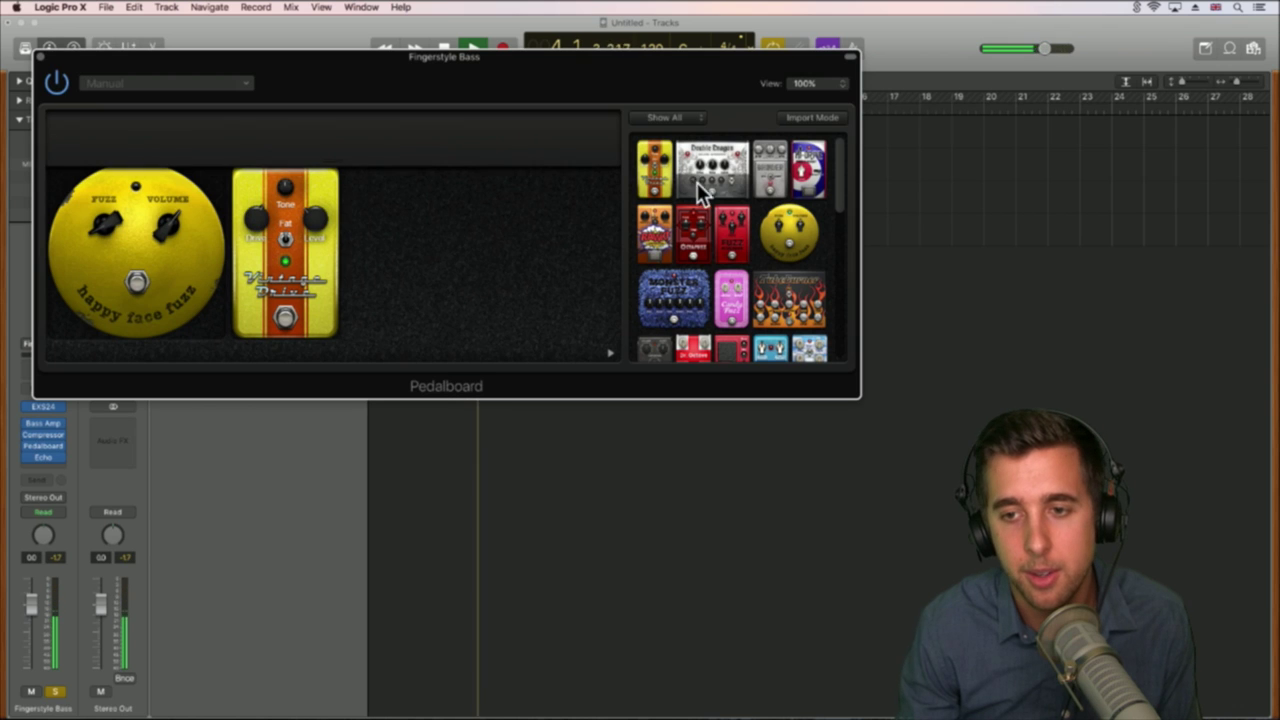
left_click_drag(780, 172, 357, 206)
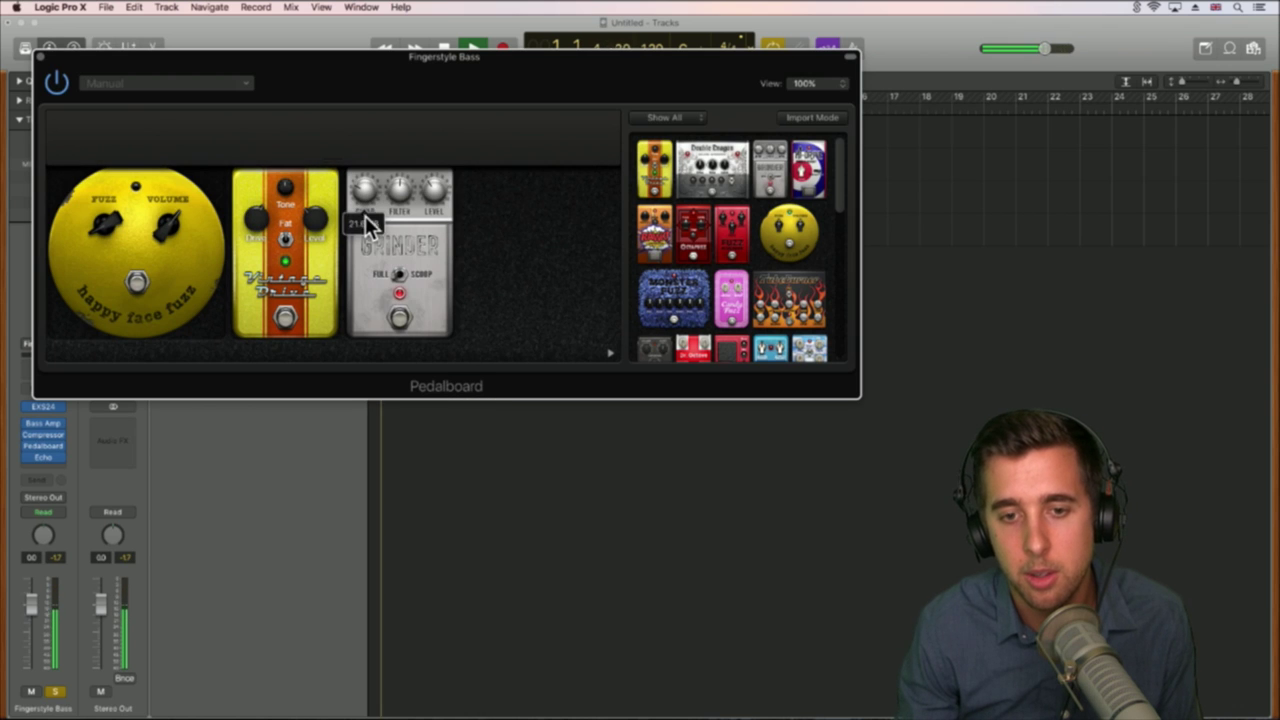
Step: Bypass and remove the Grinder and Vintage Drive pedals, and close the Pedalboard
left_click(400, 318)
left_click(293, 318)
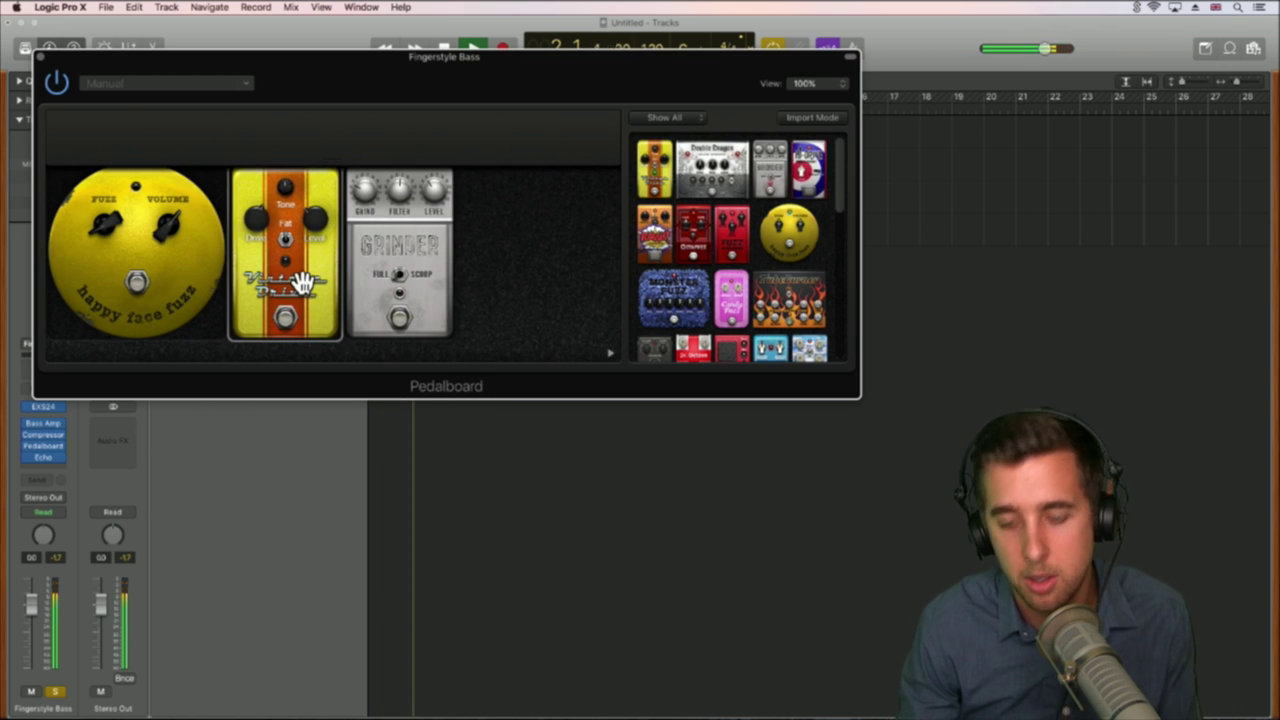
key("Delete")
left_click(300, 283)
key("Delete")
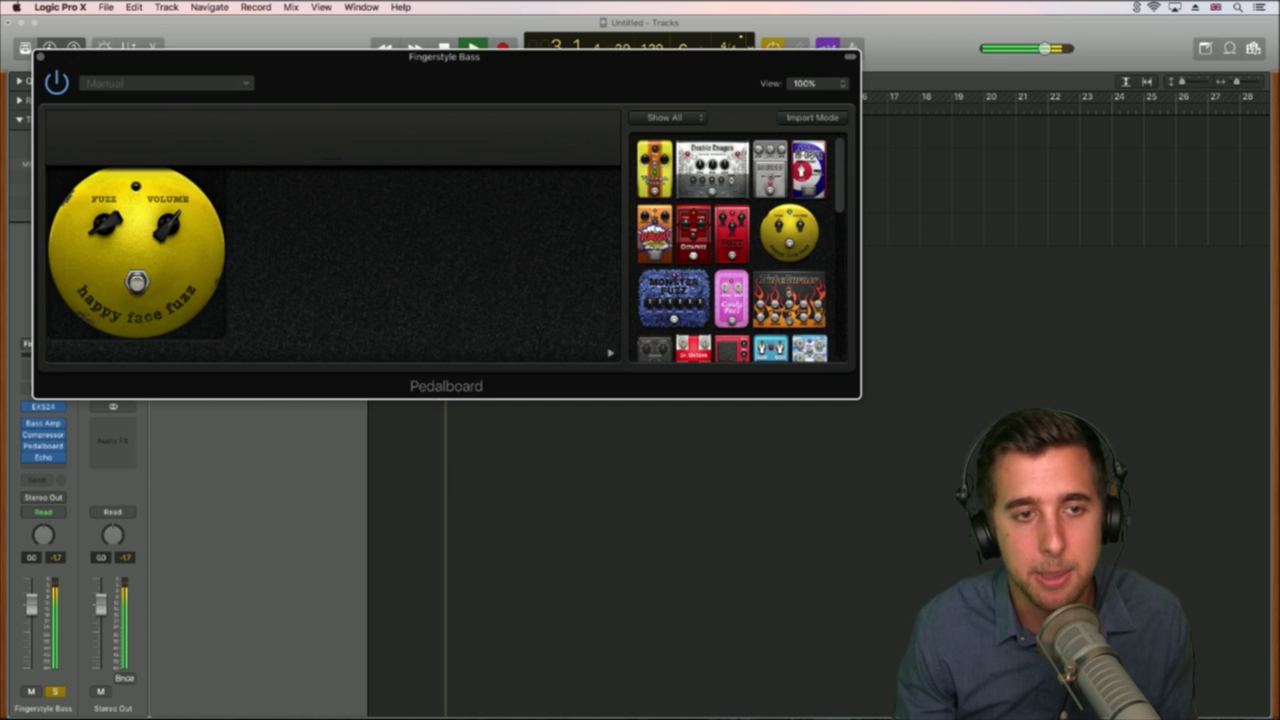
left_click(42, 57)
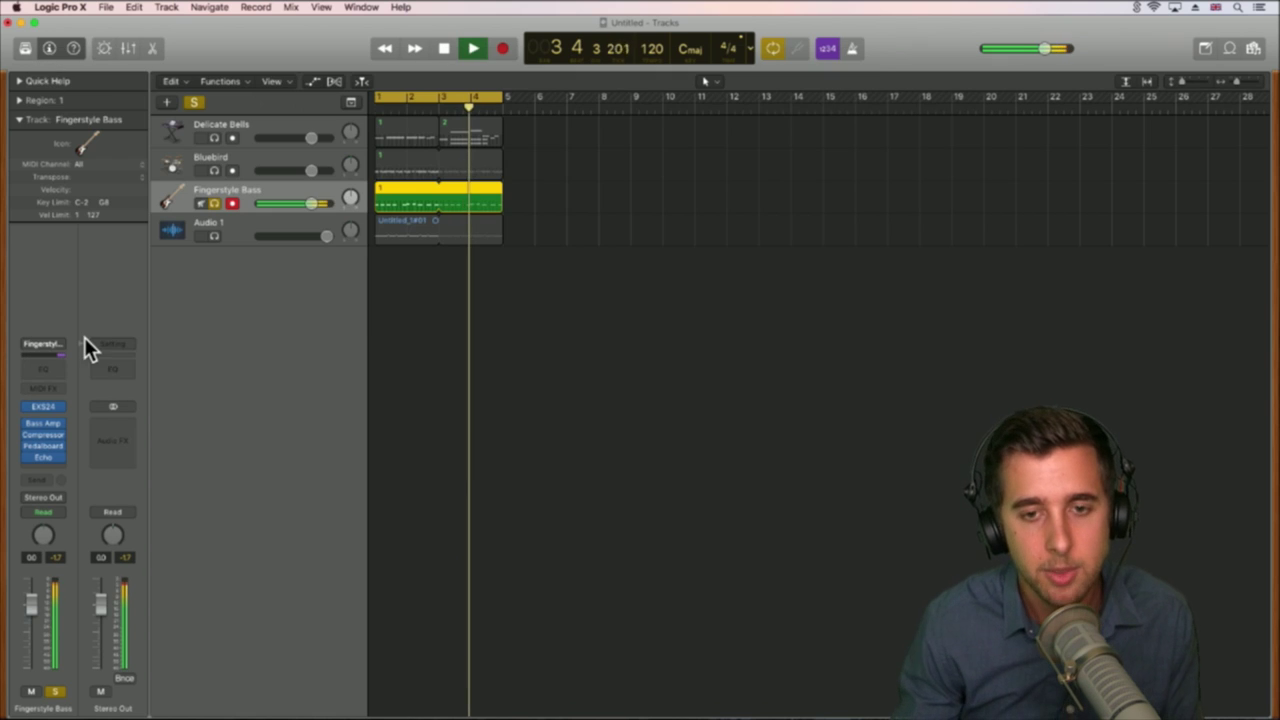
Step: Solo the Bluebird track in place of Fingerstyle Bass, and open its Drum Kit Designer with playback running
left_click(220, 212)
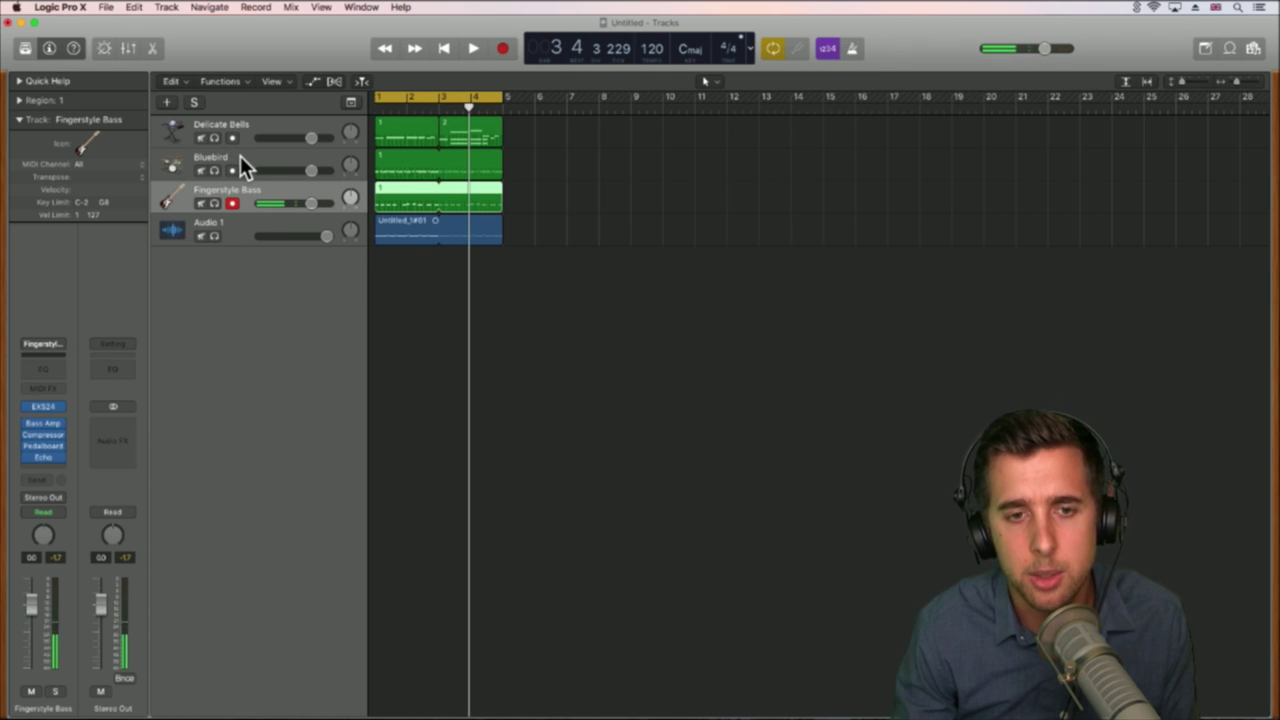
left_click(215, 173)
left_click(214, 171)
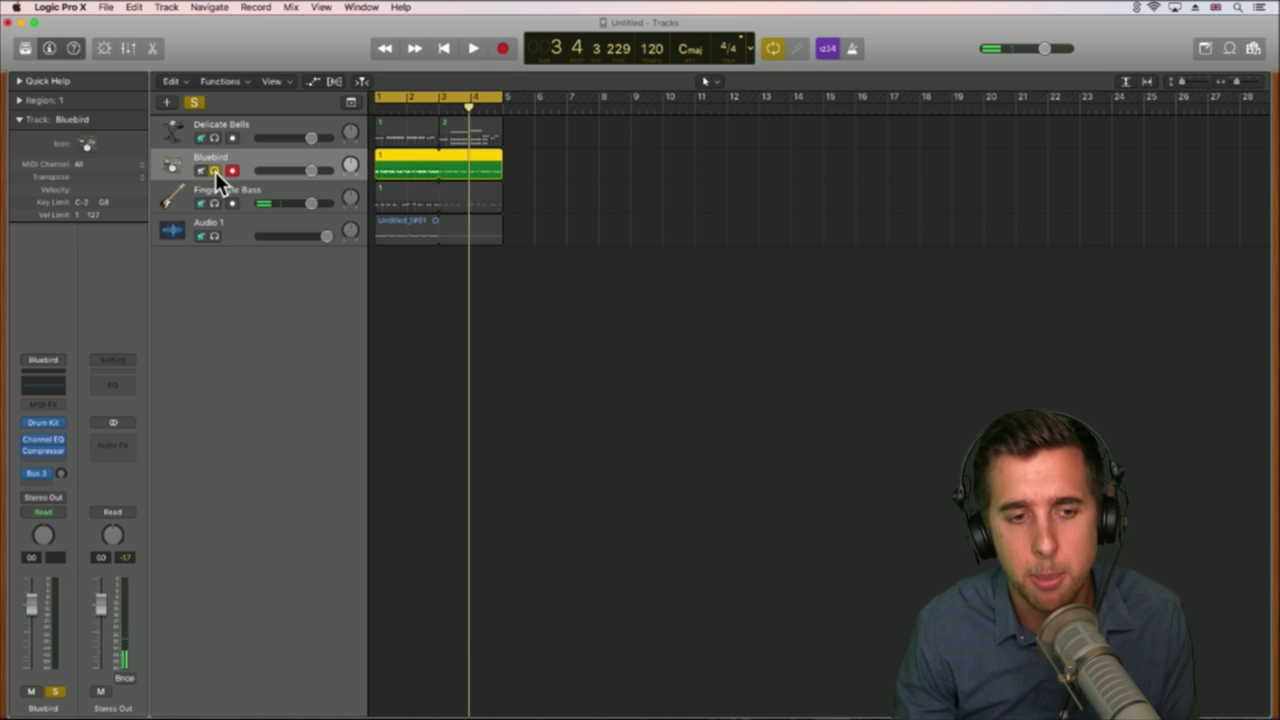
left_click(44, 424)
key("space")
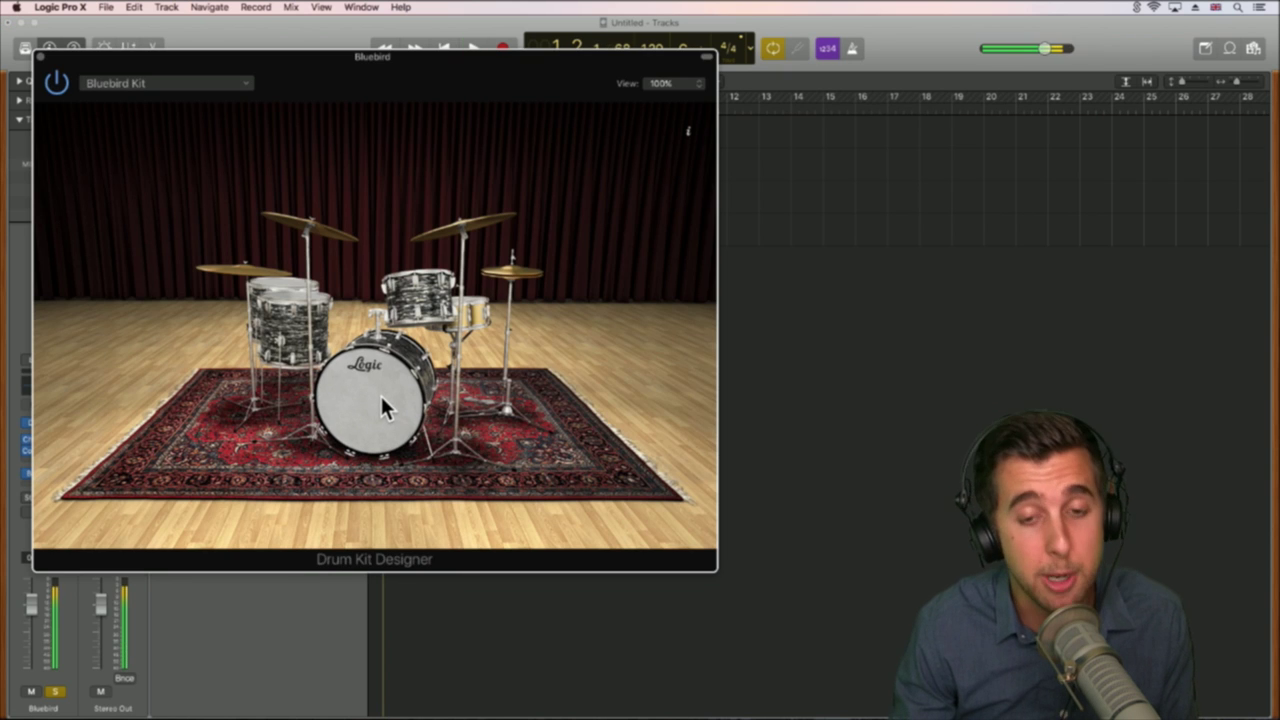
Step: Exchange both the kick and the snare of the Bluebird kit for their Bluebird 3 versions
left_click(374, 380)
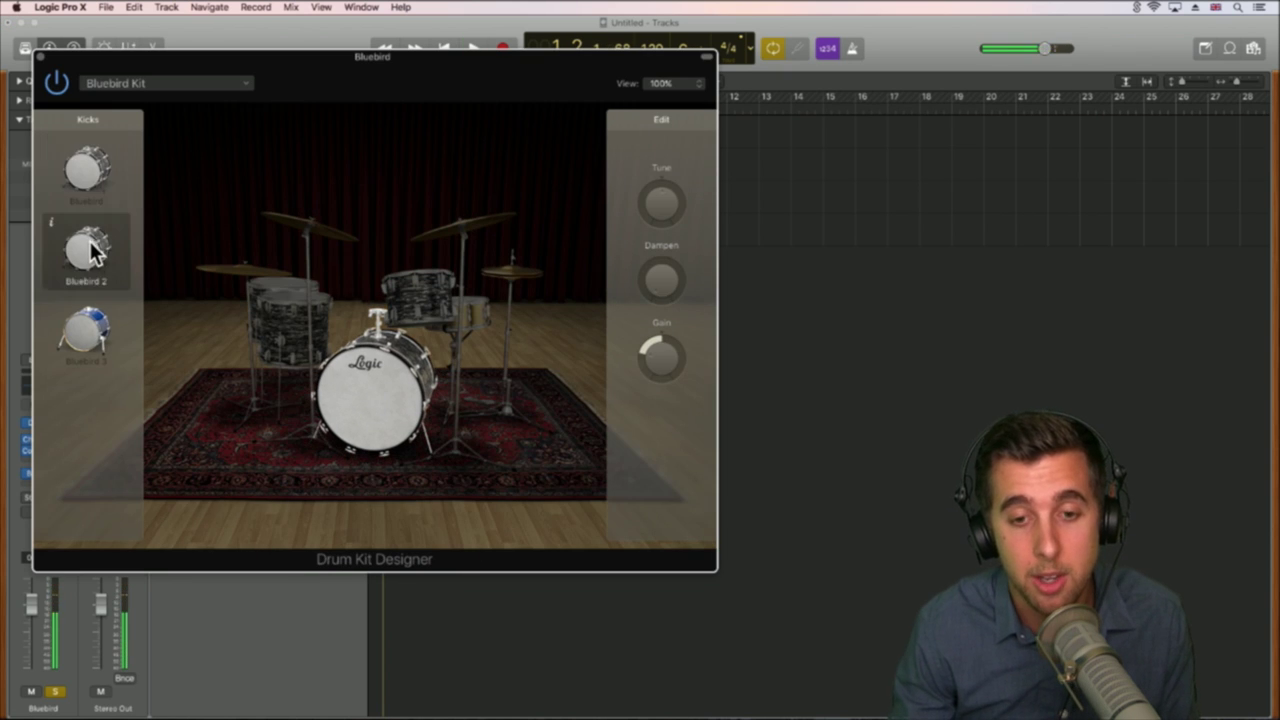
left_click(85, 335)
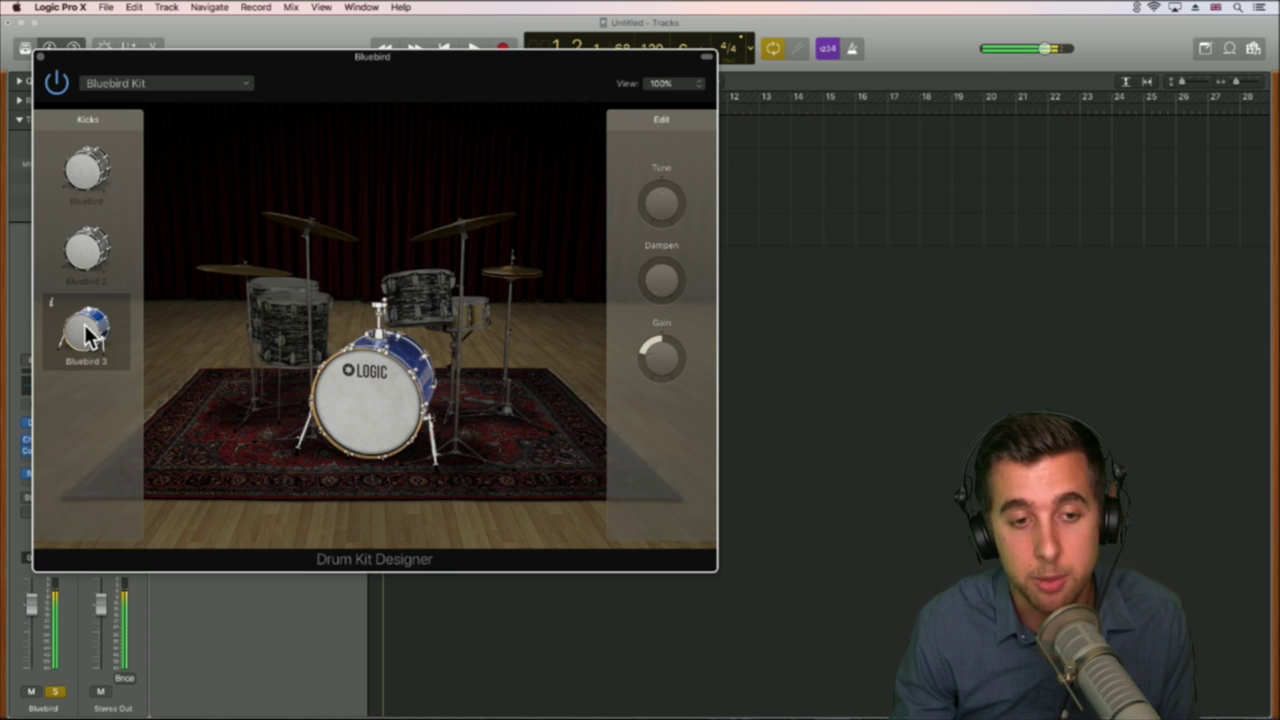
left_click(424, 296)
left_click(478, 311)
left_click(80, 255)
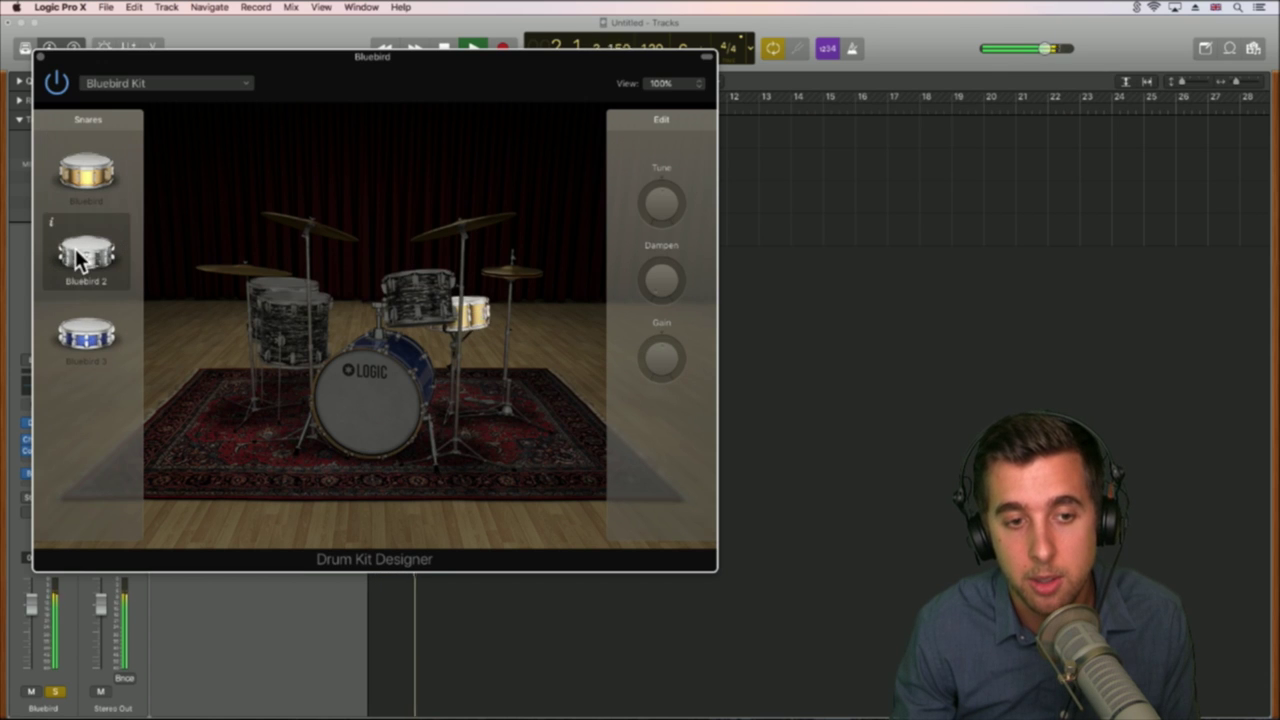
left_click(100, 340)
Step: Raise the hi-hat's gain and slightly adjust its tuning, and close Drum Kit Designer
left_click(517, 278)
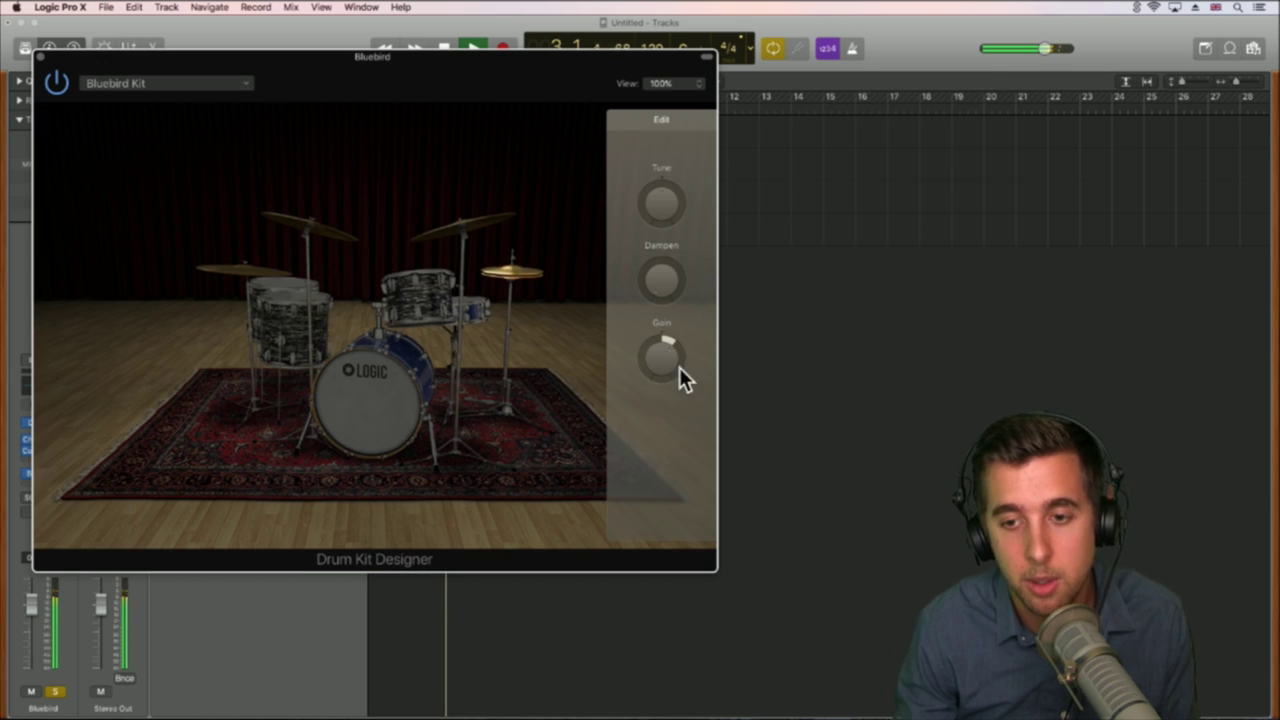
left_click_drag(679, 367, 668, 372)
mouse_move(662, 203)
left_mouse_down()
mouse_move(664, 177)
mouse_move(663, 240)
mouse_move(661, 200)
left_mouse_up()
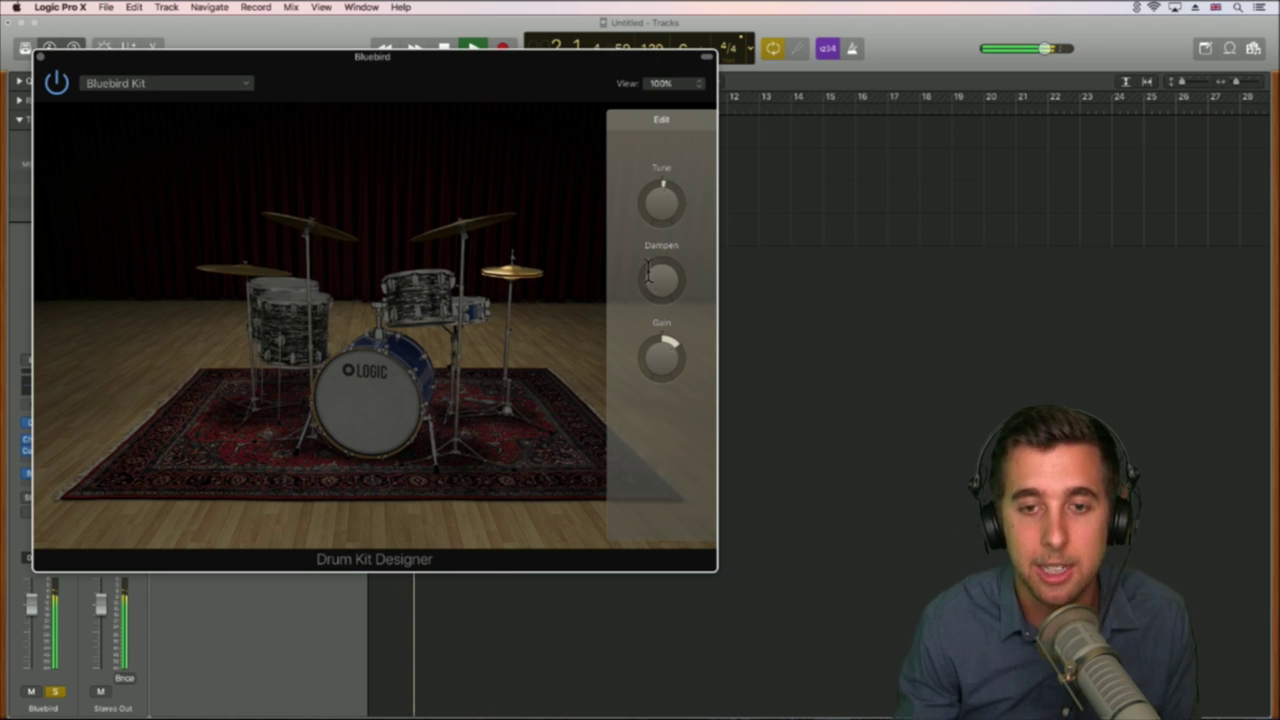
left_click(43, 60)
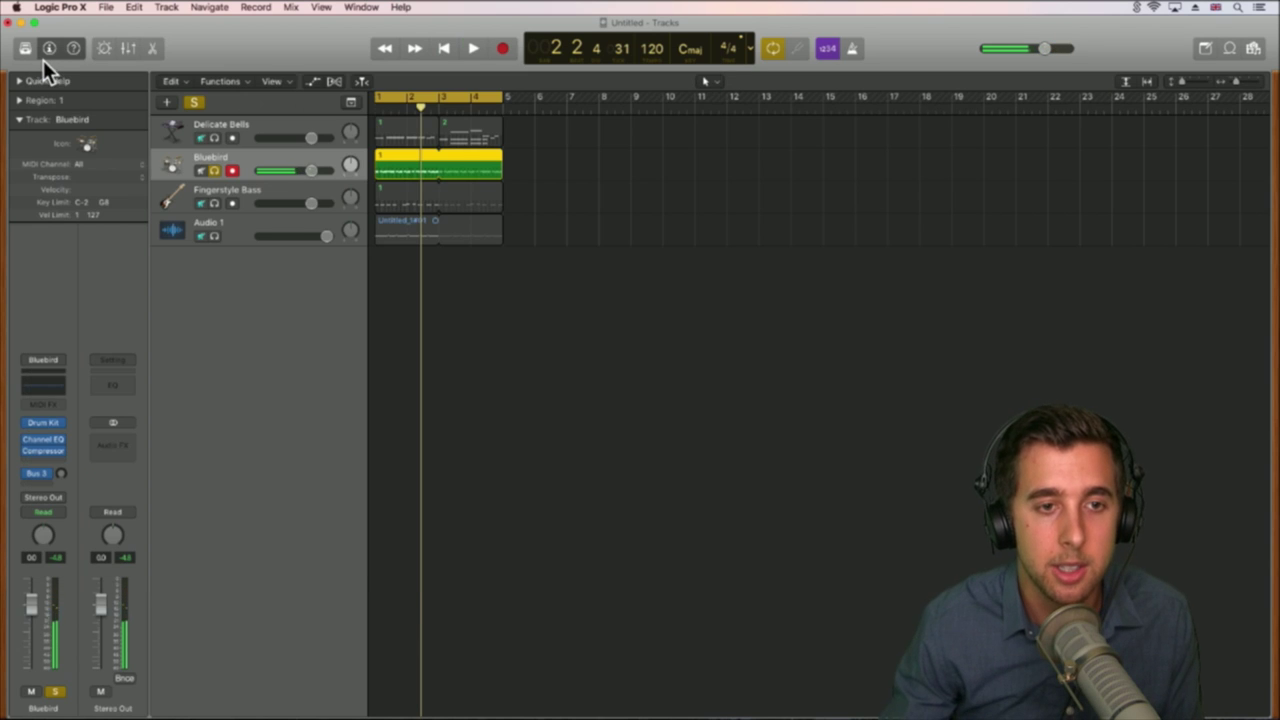
Step: Open Bluebird's Channel EQ, turn on the analyzer during playback, and set the low shelf to 75 Hz and -1.0 dB
left_click(43, 440)
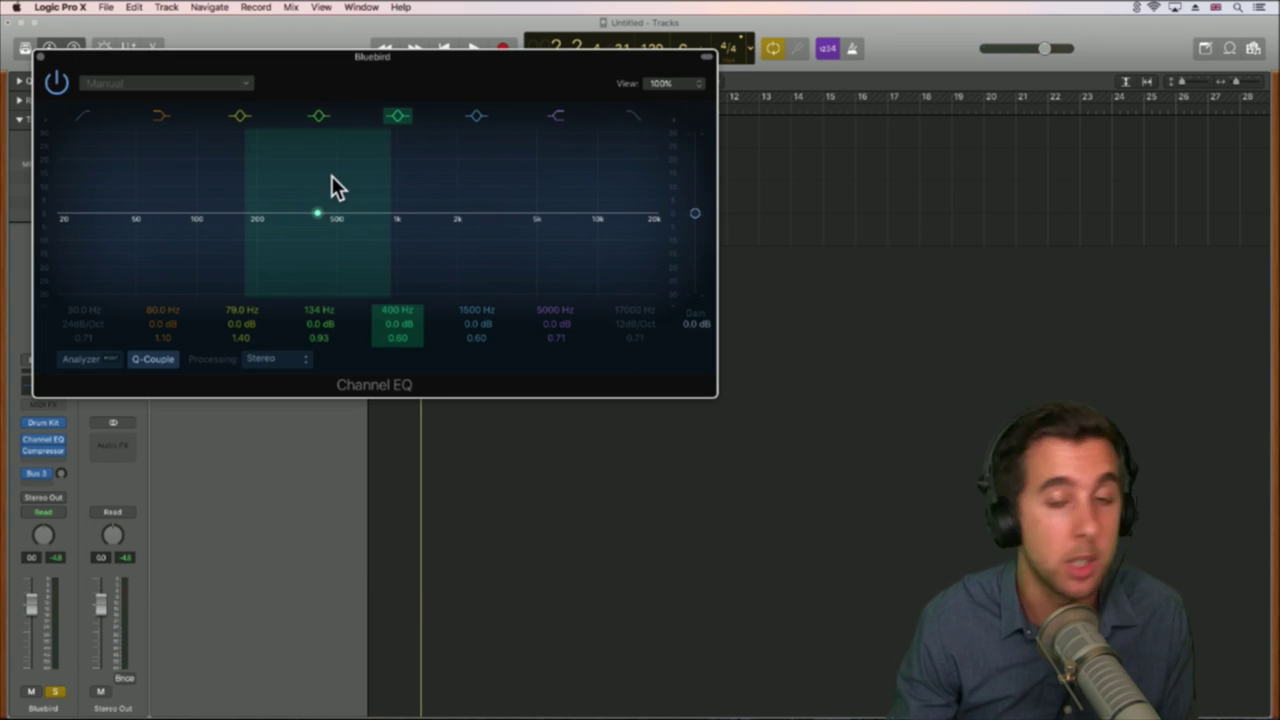
key("space")
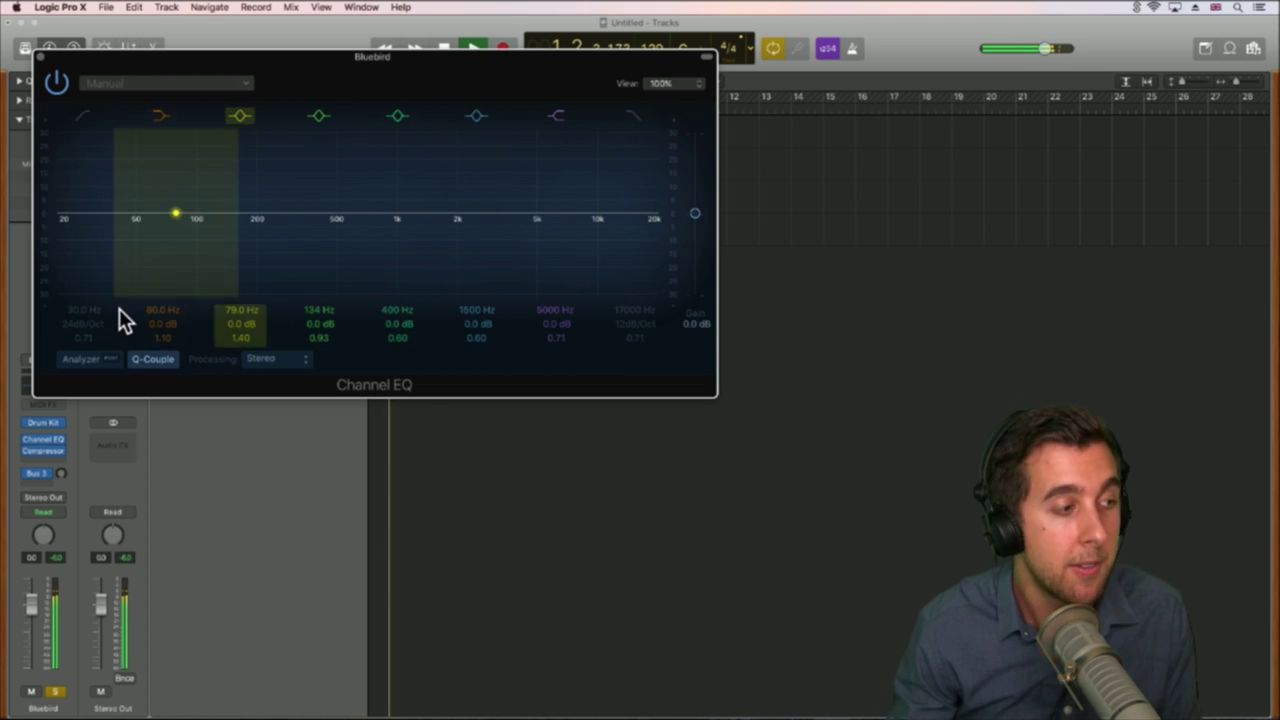
left_click(118, 356)
left_click_drag(182, 236, 447, 177)
left_click_drag(568, 180, 229, 206)
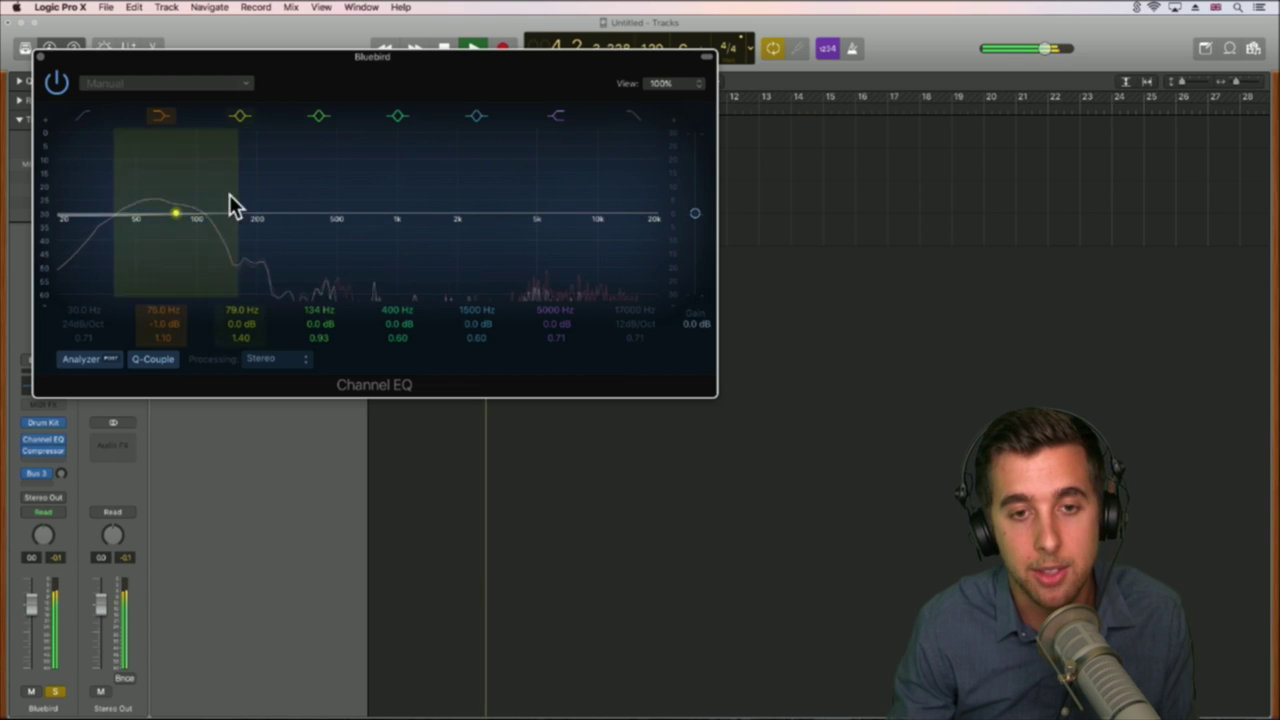
Step: Try the 400 Hz EQ band, enable the high-cut filter, and close Channel EQ with playback stopped
left_click(397, 116)
left_click_drag(400, 211, 620, 185)
left_click(634, 116)
left_click(38, 56)
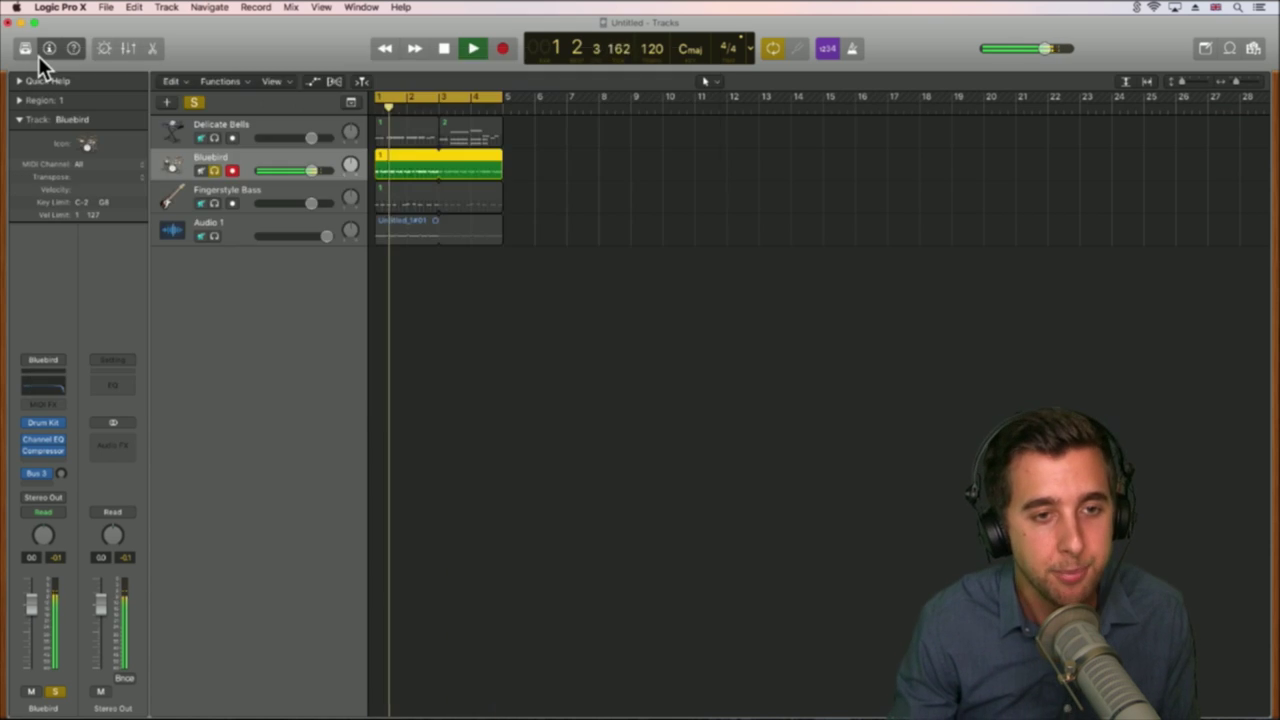
key("space")
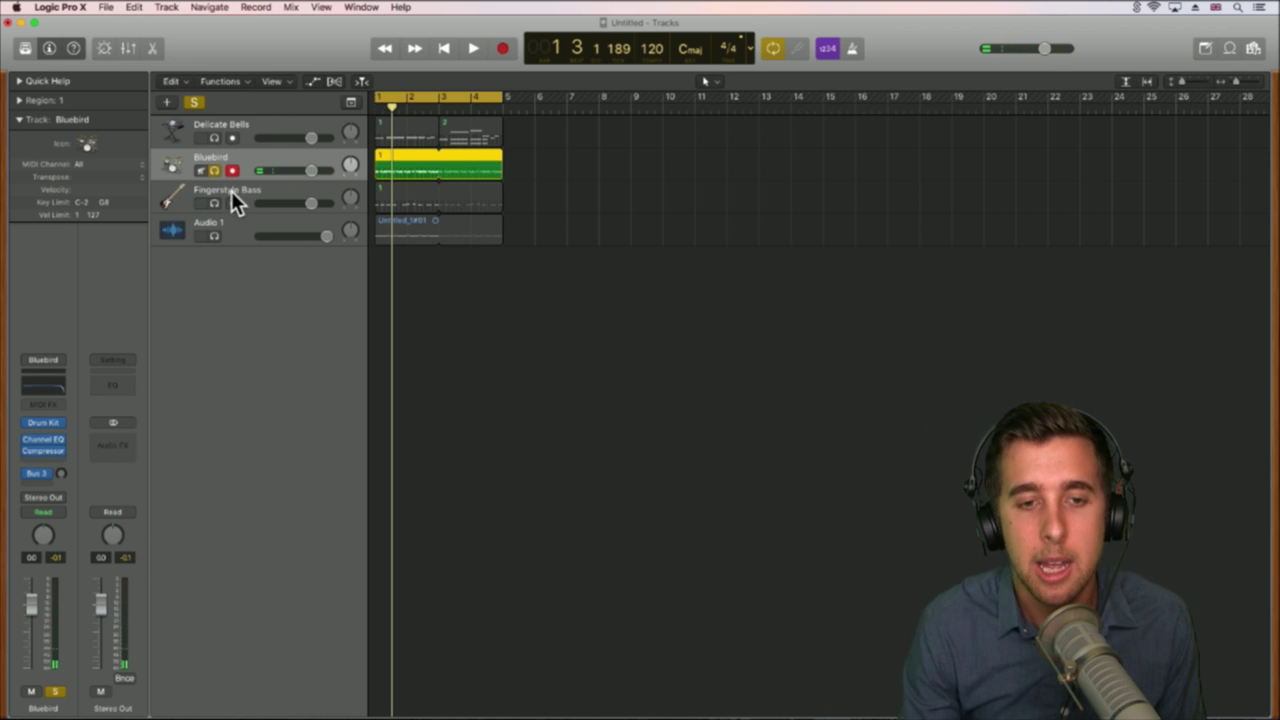
Step: Solo Delicate Bells in place of Bluebird, and open its Tape Delay over the tracks with playback running
left_click(243, 120)
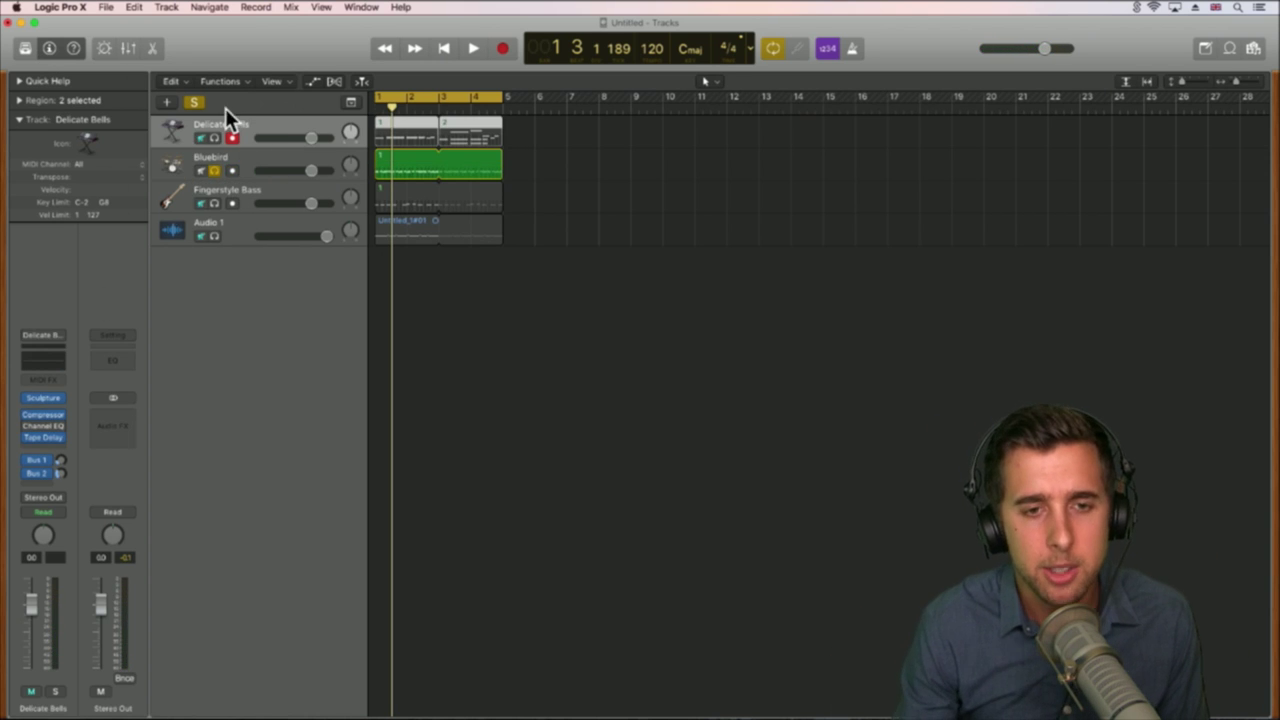
left_click(214, 137)
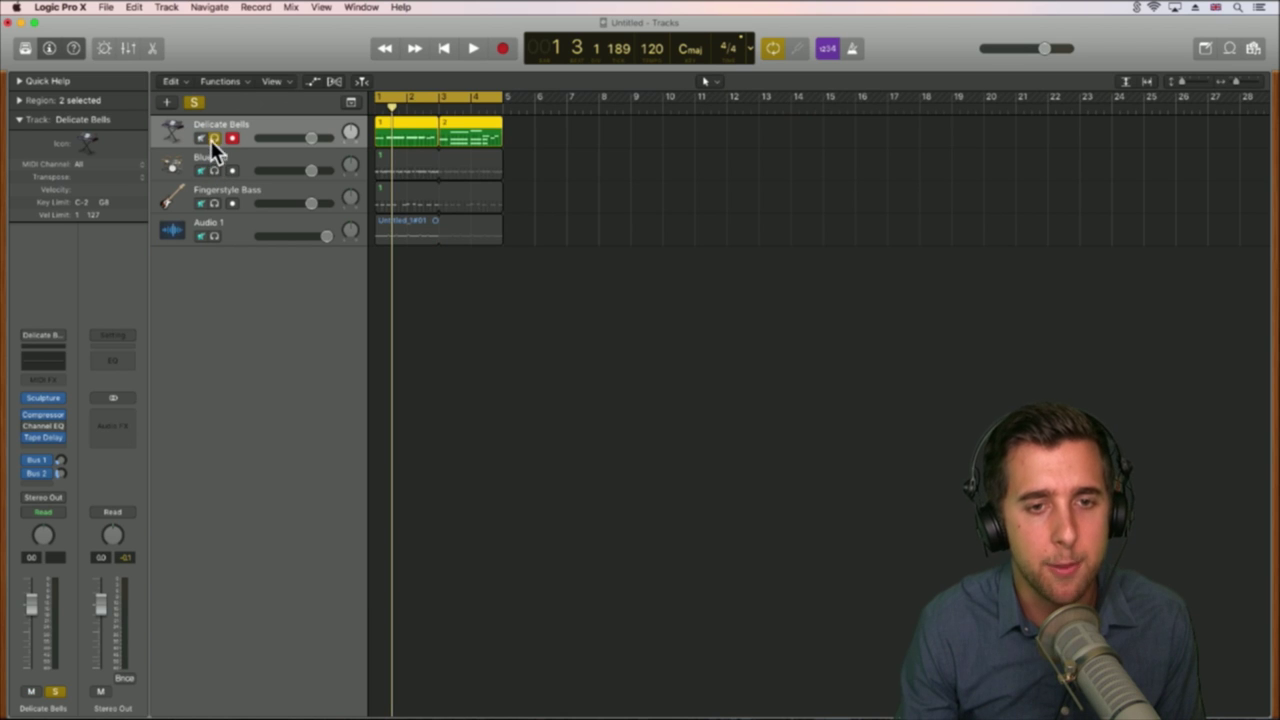
left_click(40, 438)
key("space")
left_click_drag(321, 76, 528, 114)
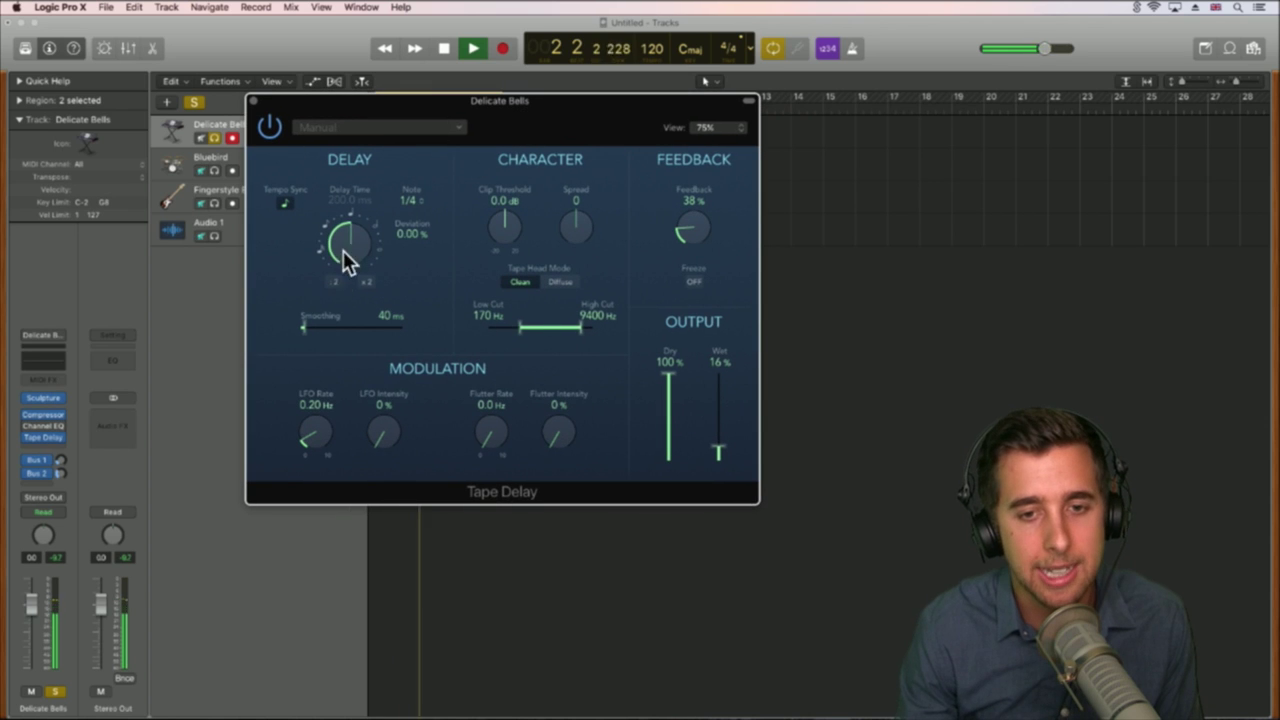
Step: Set the Delicate Bells Tape Delay to a 1/1 triplet note with 57% feedback, 22% dry and 28% wet while auditioning it
left_click_drag(349, 272, 350, 315)
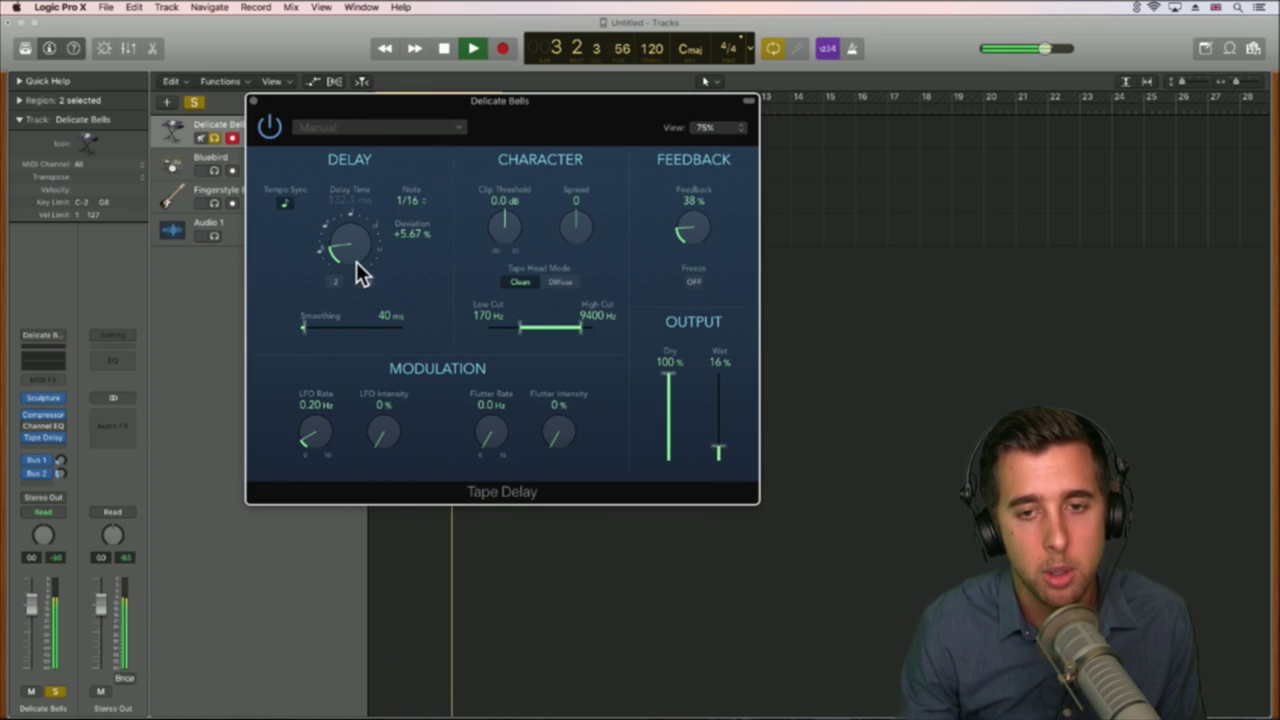
left_click_drag(350, 252, 349, 147)
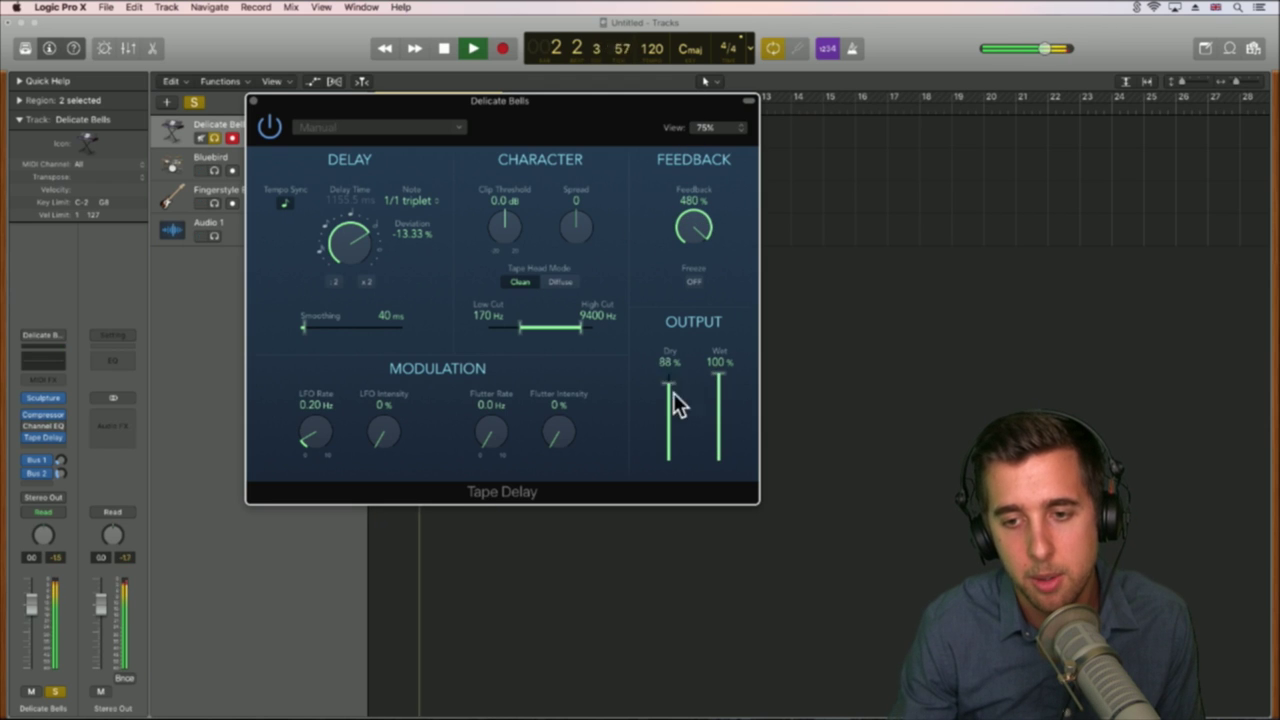
left_click_drag(716, 380, 672, 452)
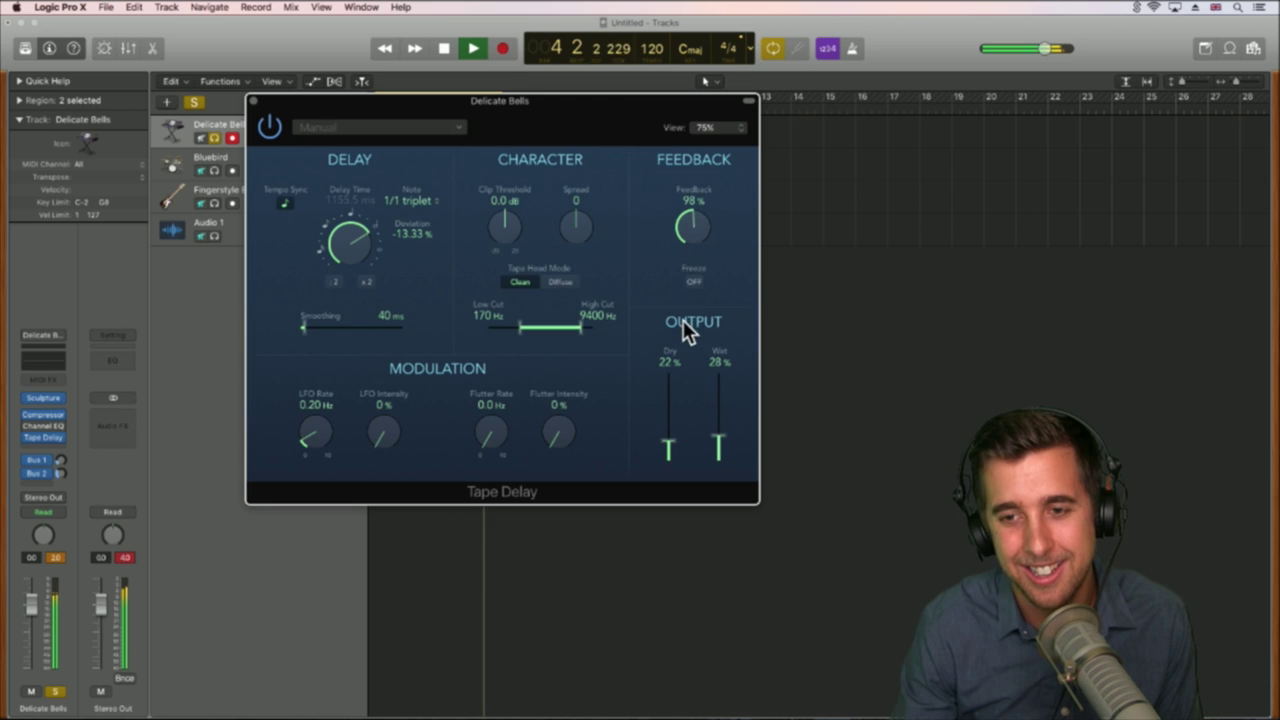
key("space")
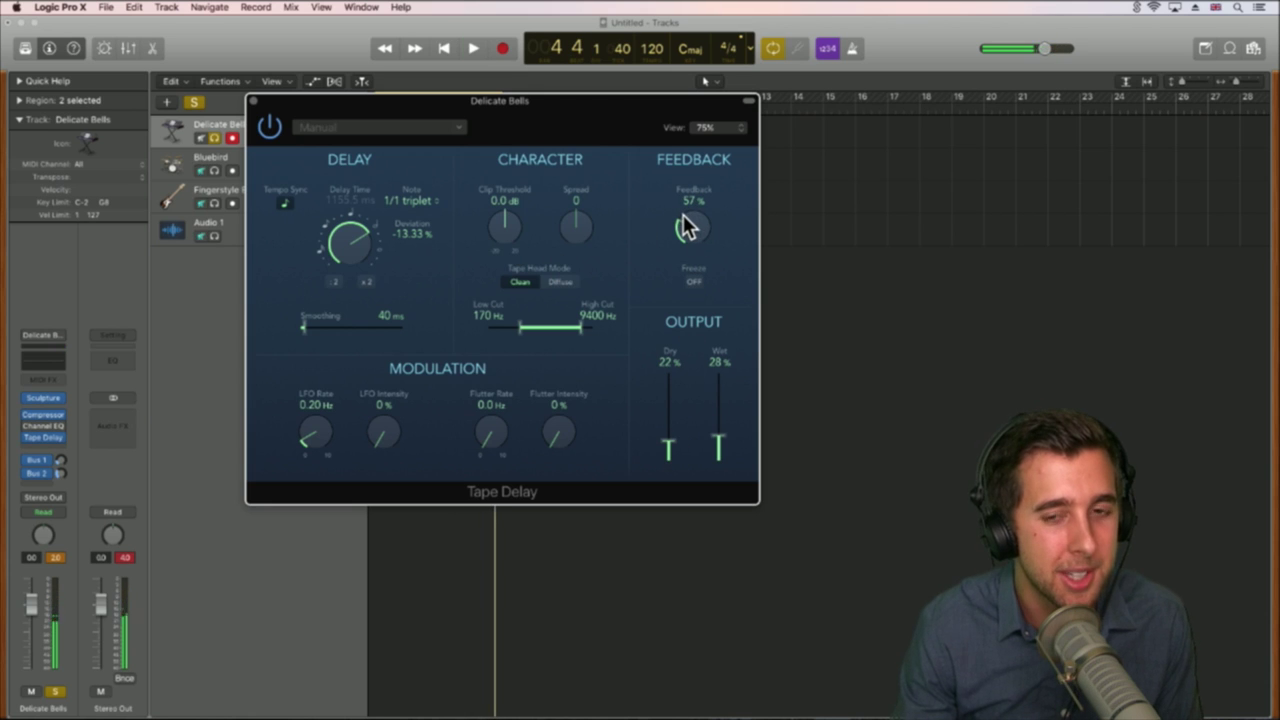
key("space")
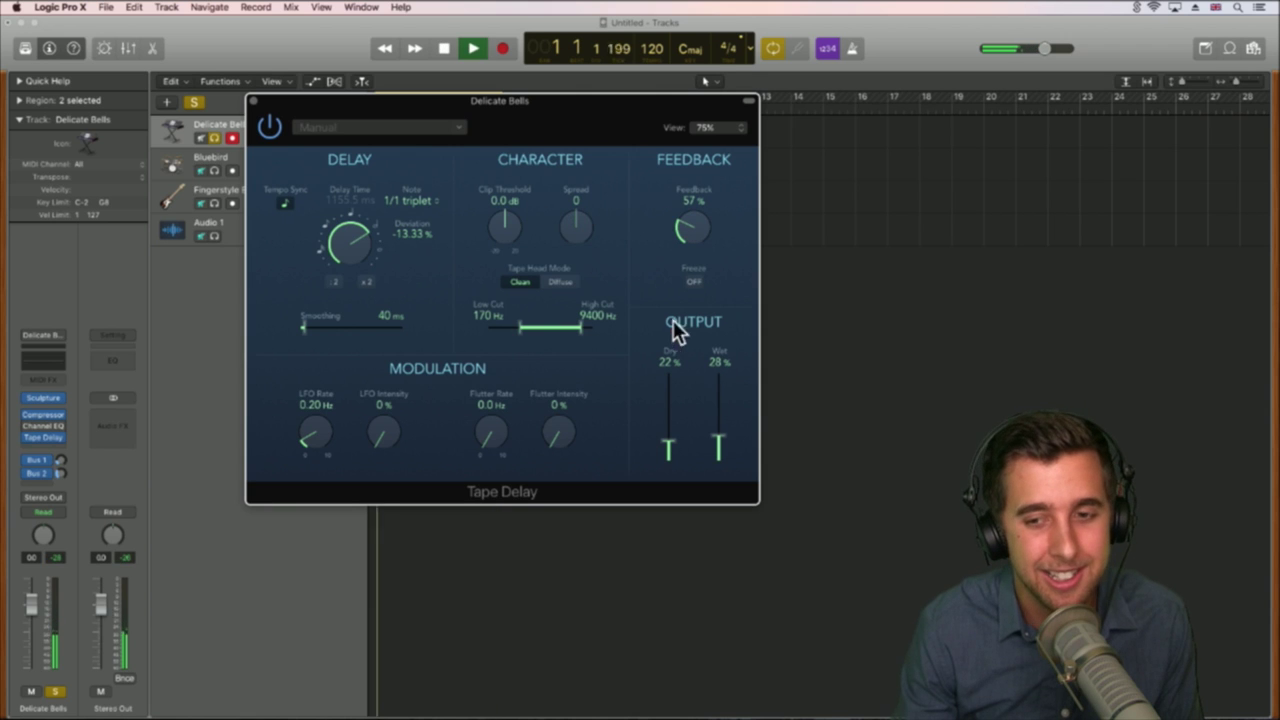
Step: Set the Tape Delay to a 1/4 note, 230 ms smoothing, 58% dry and 35% wet, and close the plug-in
left_click_drag(671, 448, 719, 430)
left_click_drag(353, 242, 353, 276)
left_click_drag(305, 329, 329, 329)
key("space")
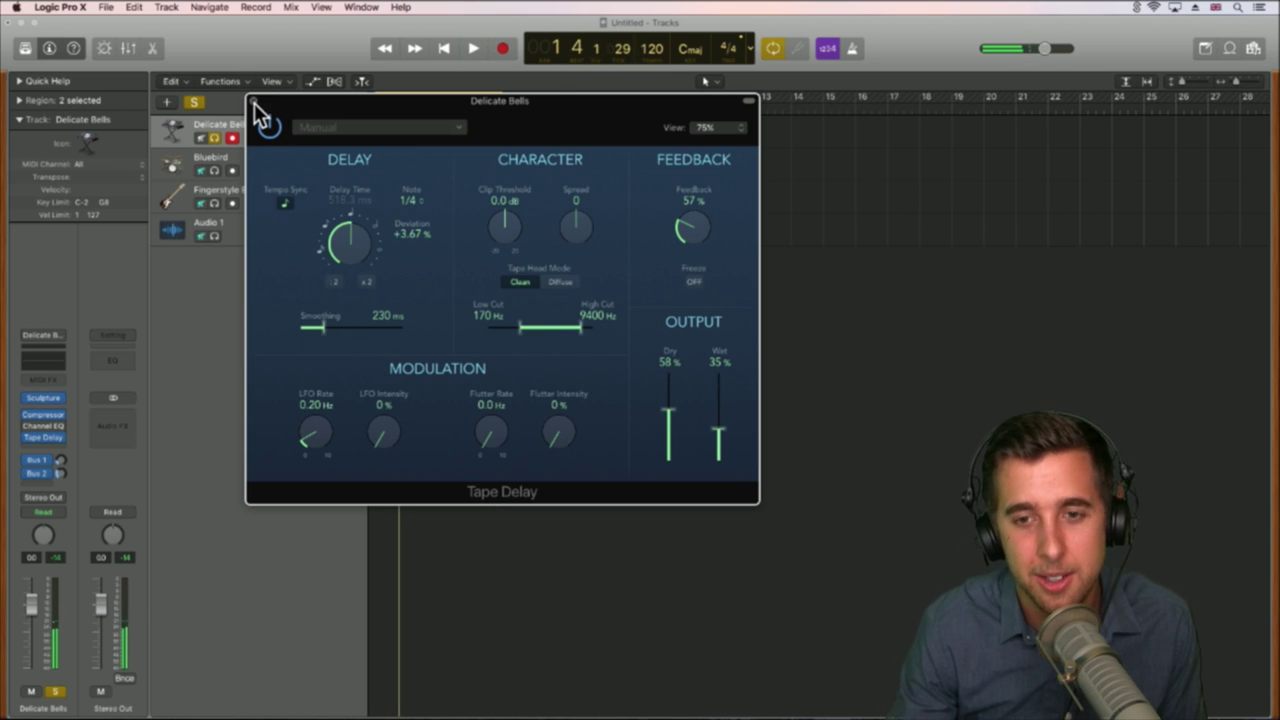
left_click(254, 102)
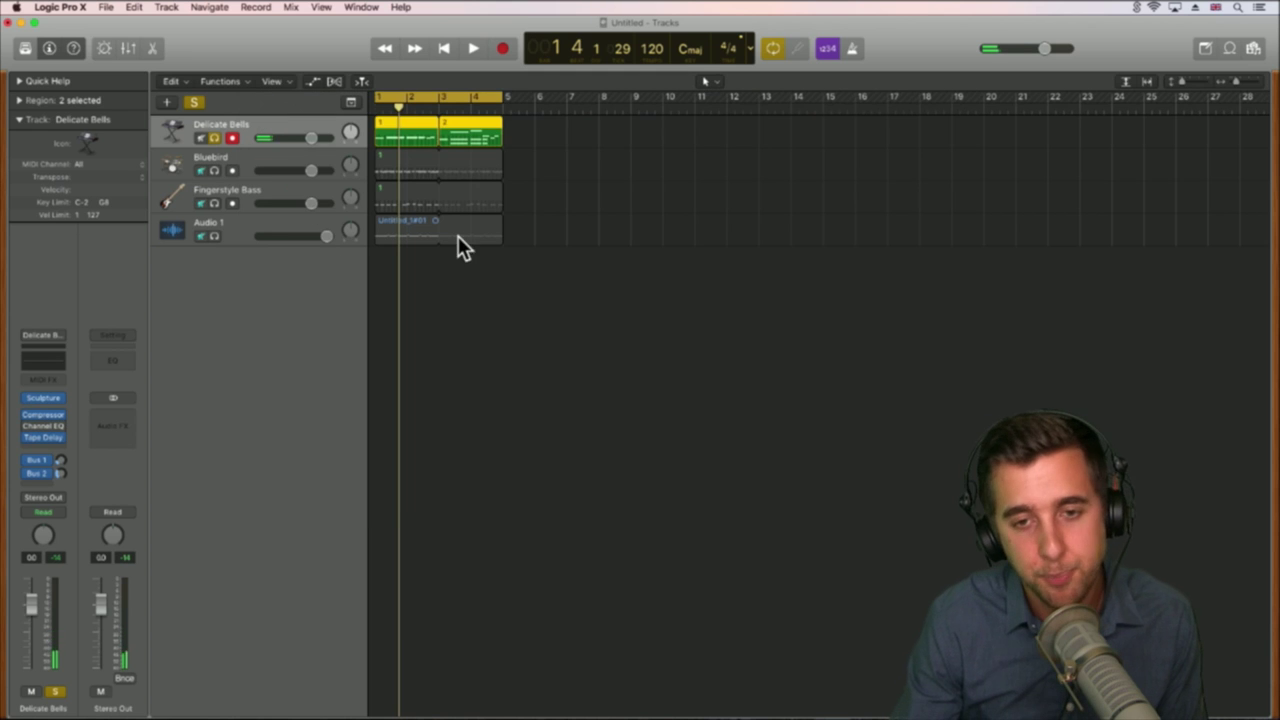
Step: Unsolo the Delicate Bells track and solo the Fingerstyle Bass track instead
left_click(581, 241)
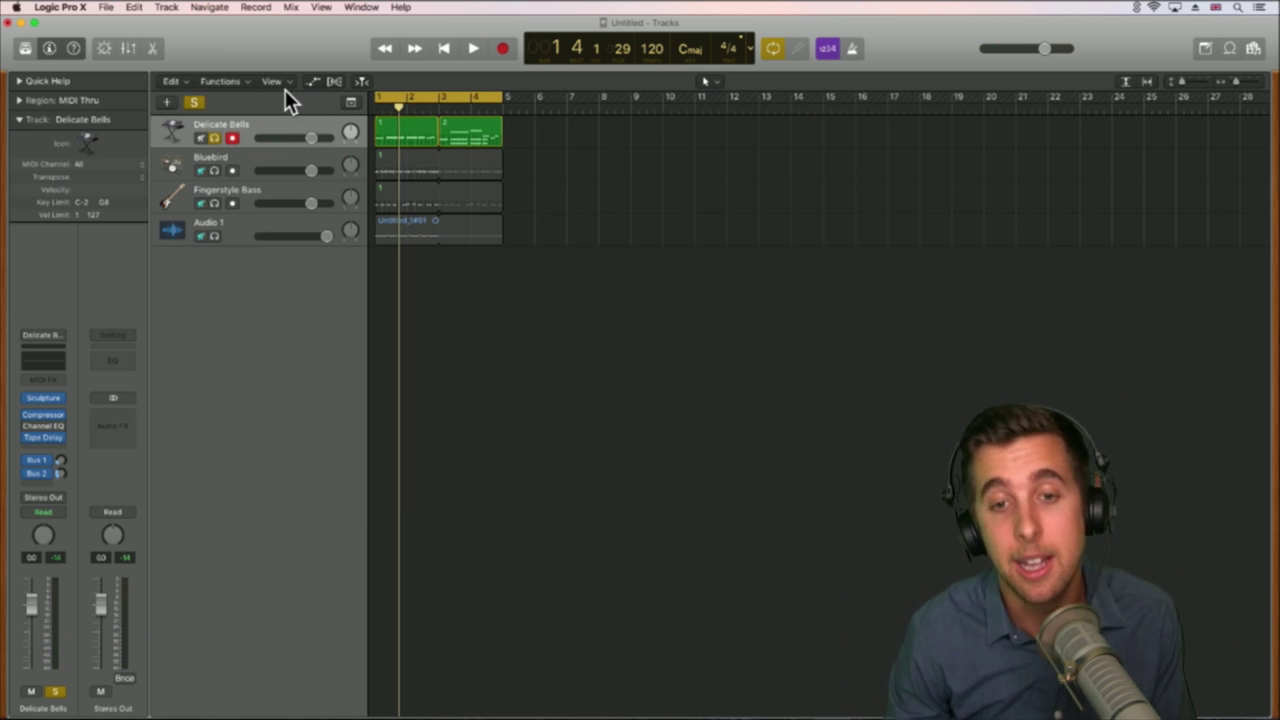
left_click(245, 196)
left_click(212, 140)
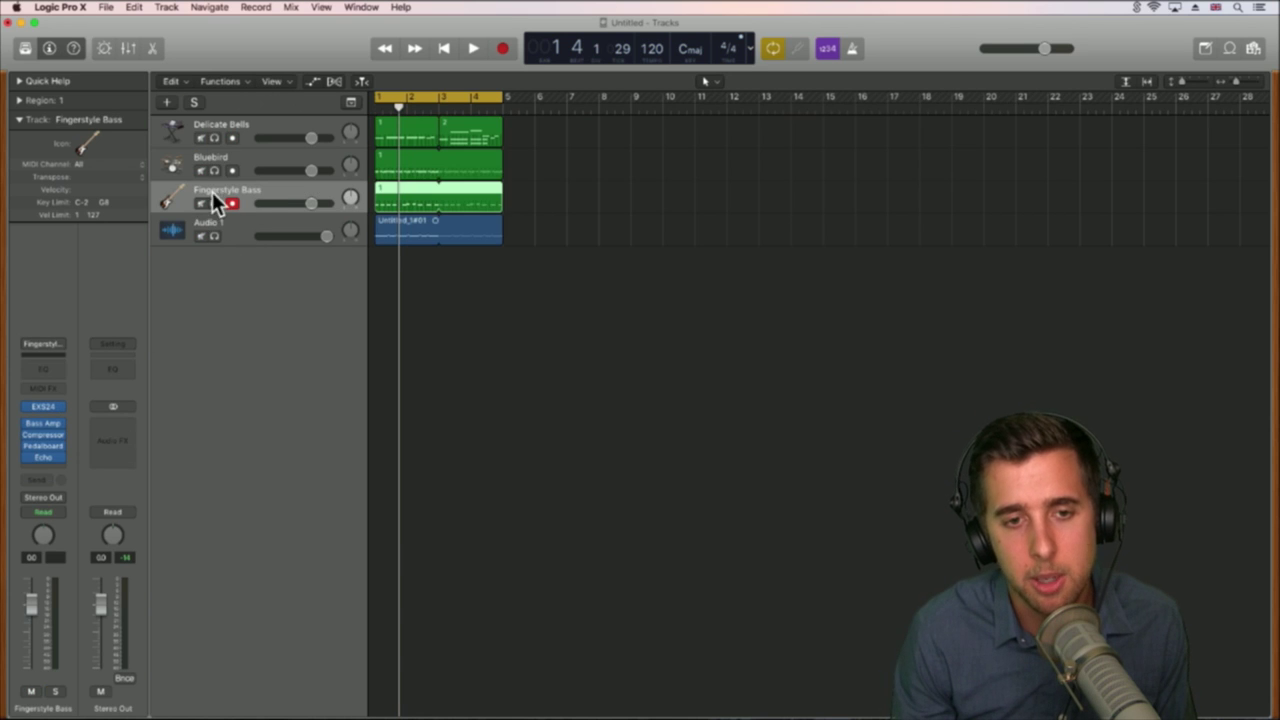
left_click(213, 203)
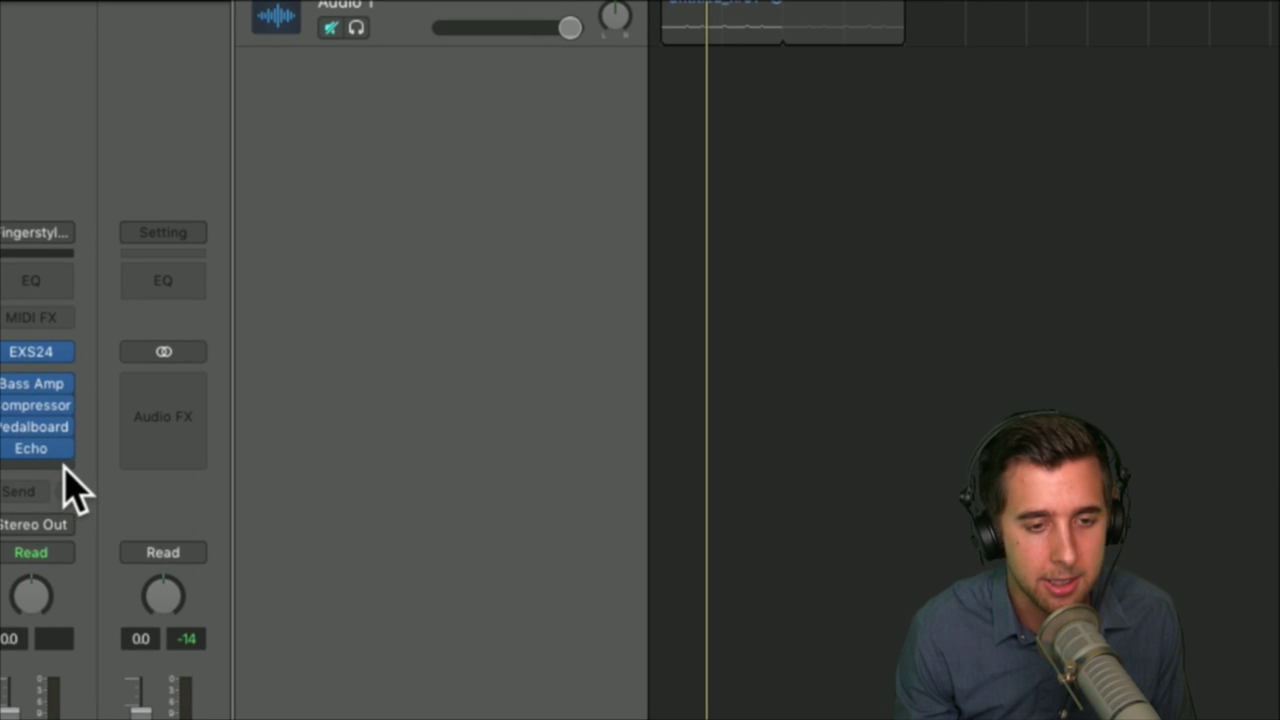
left_click(57, 468)
mouse_move(62, 502)
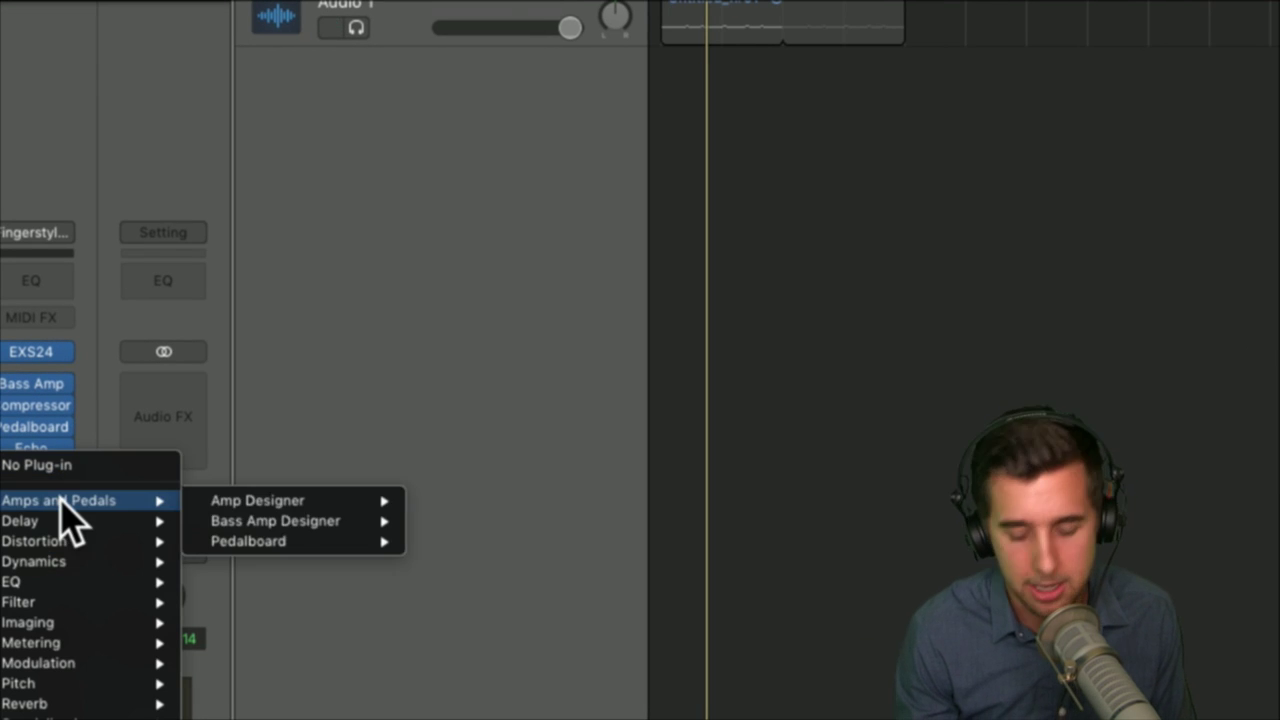
key("Escape")
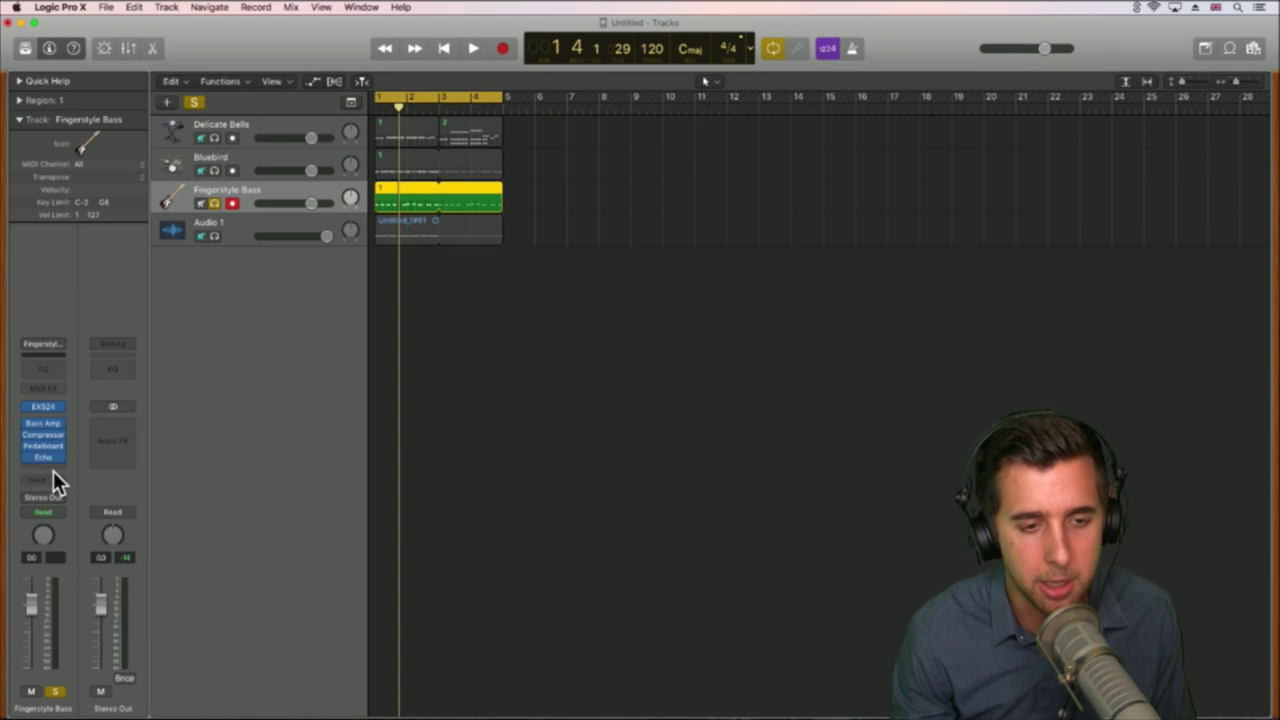
Step: Insert a stereo Pitch Shifter after Echo on Fingerstyle Bass and move its window clear of the track headers
left_click(58, 466)
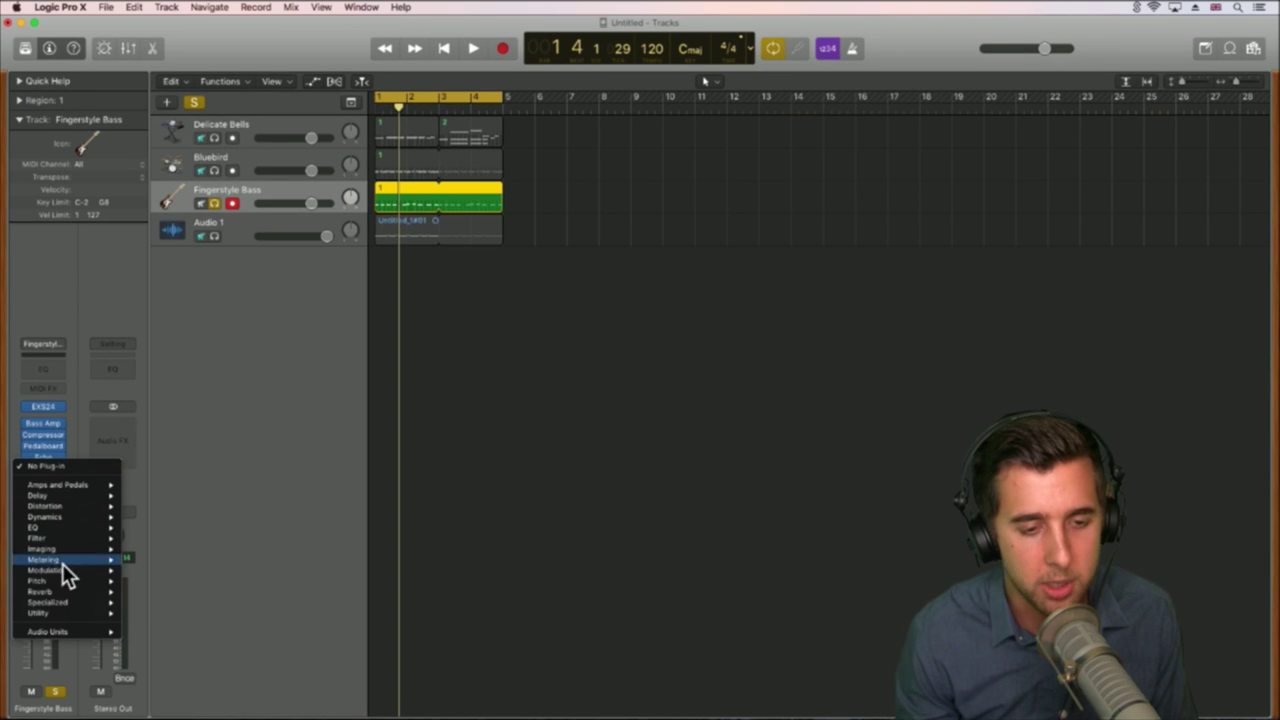
mouse_move(80, 582)
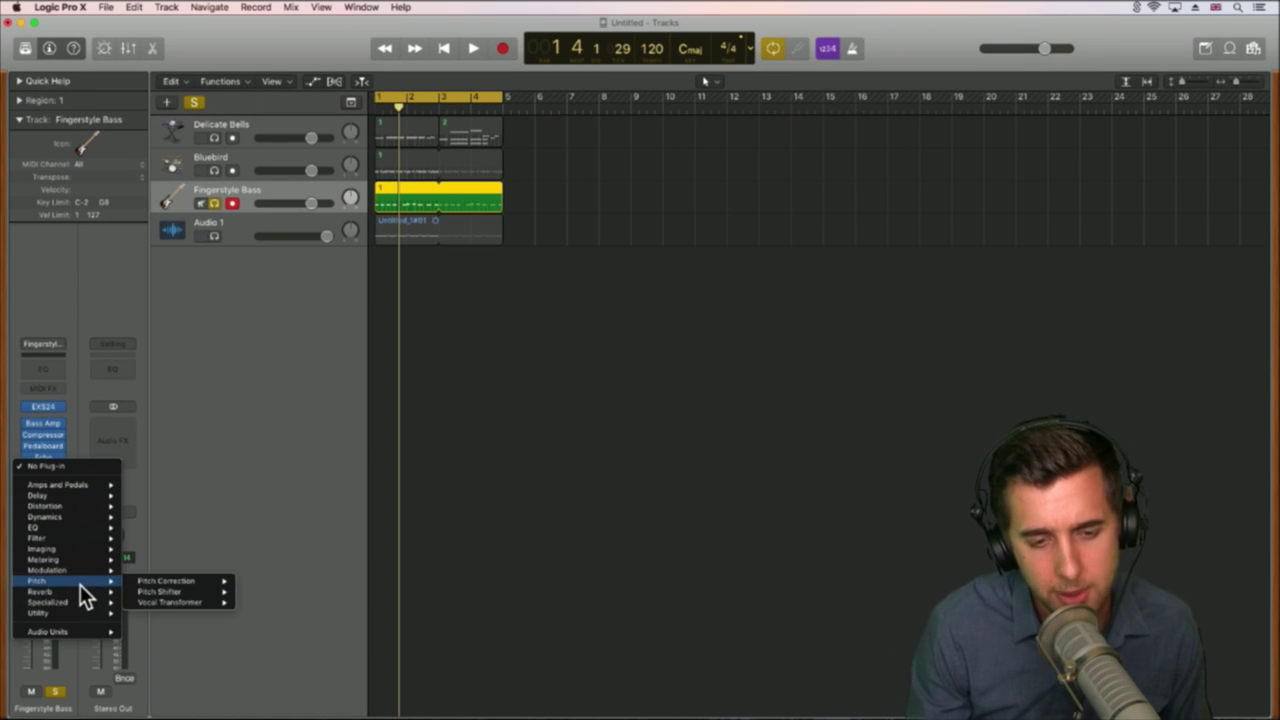
mouse_move(160, 591)
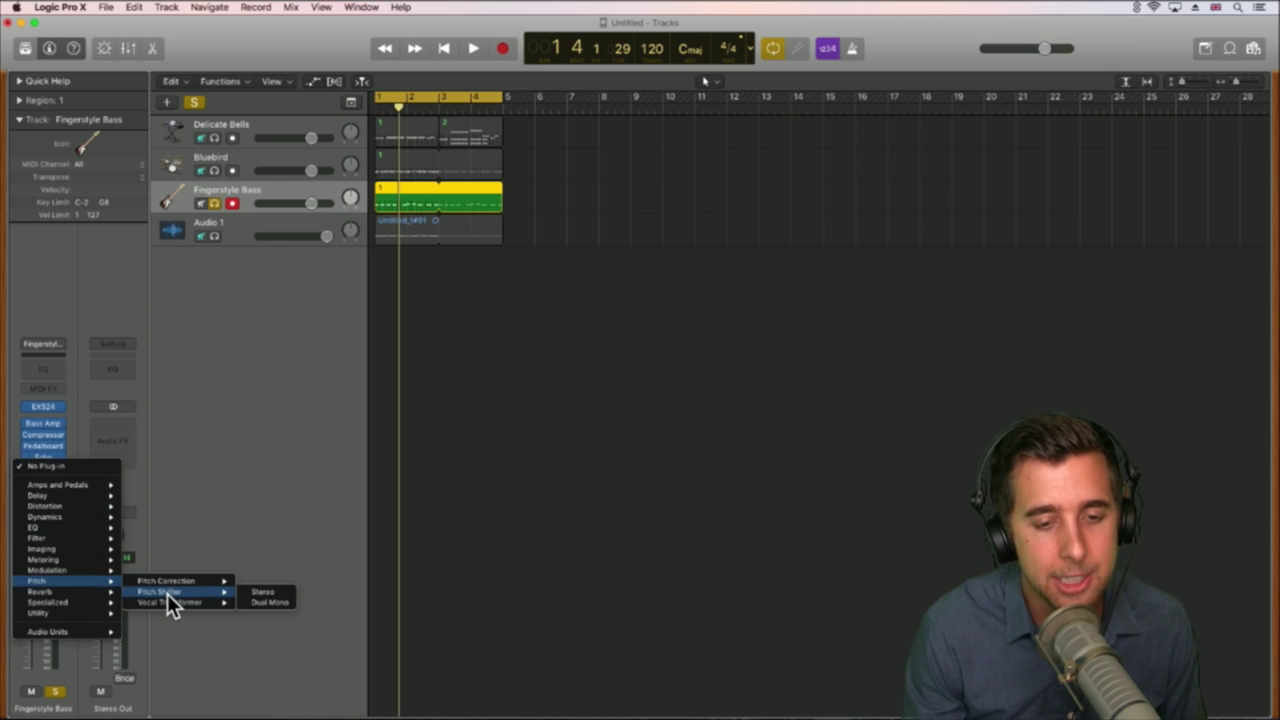
left_click(274, 593)
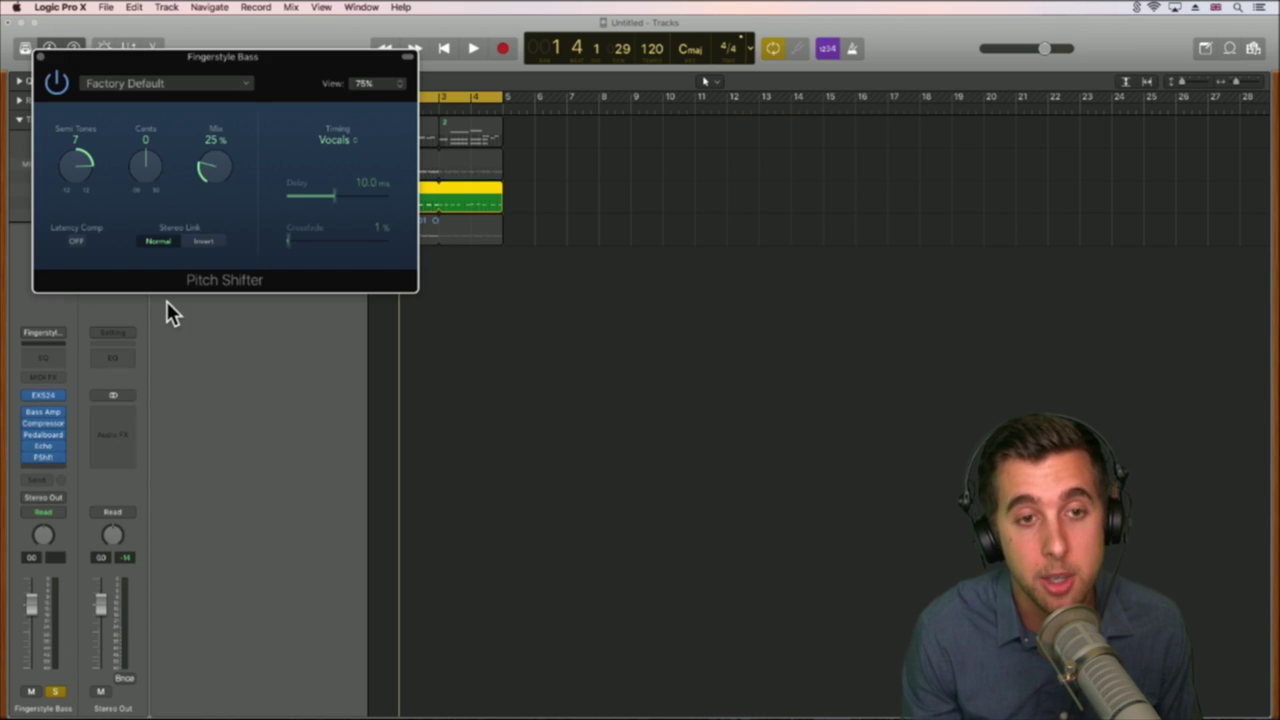
left_click_drag(279, 64, 783, 87)
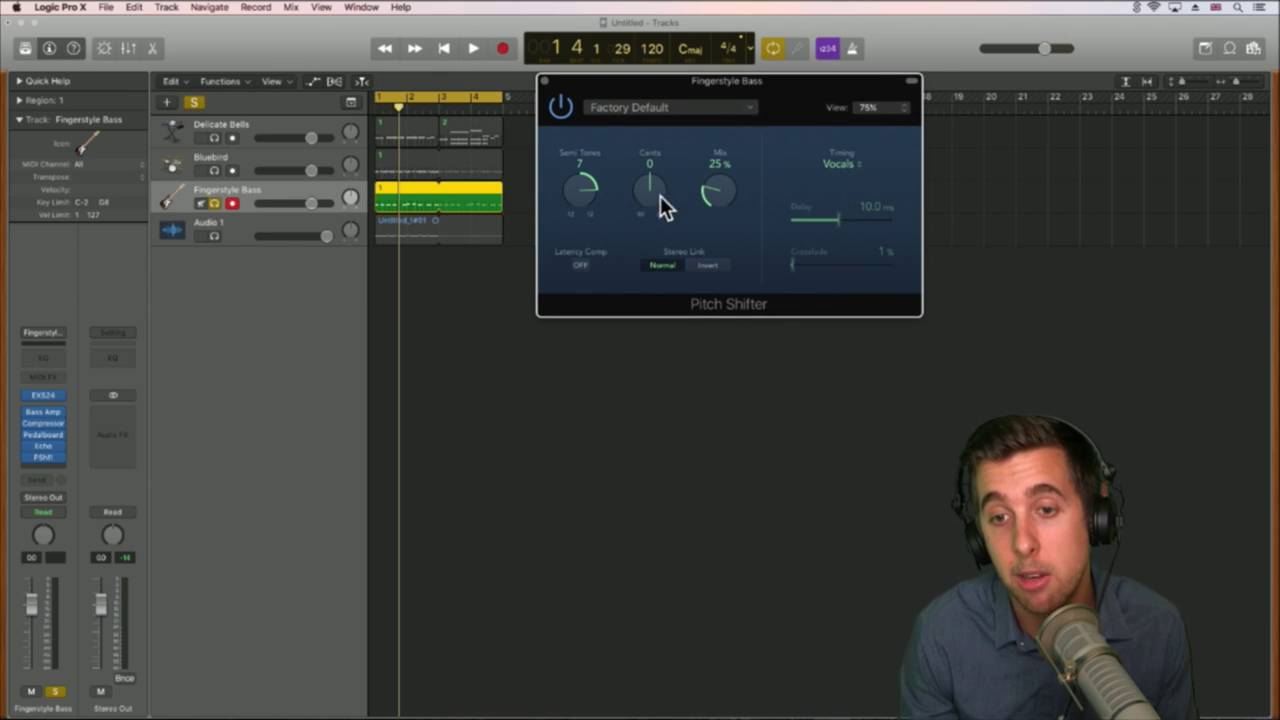
Step: Audition the bass with the Pitch Shifter at 100% mix and 12 semitones, then close the plug-in and stop playback
key("space")
left_click_drag(699, 196, 674, 45)
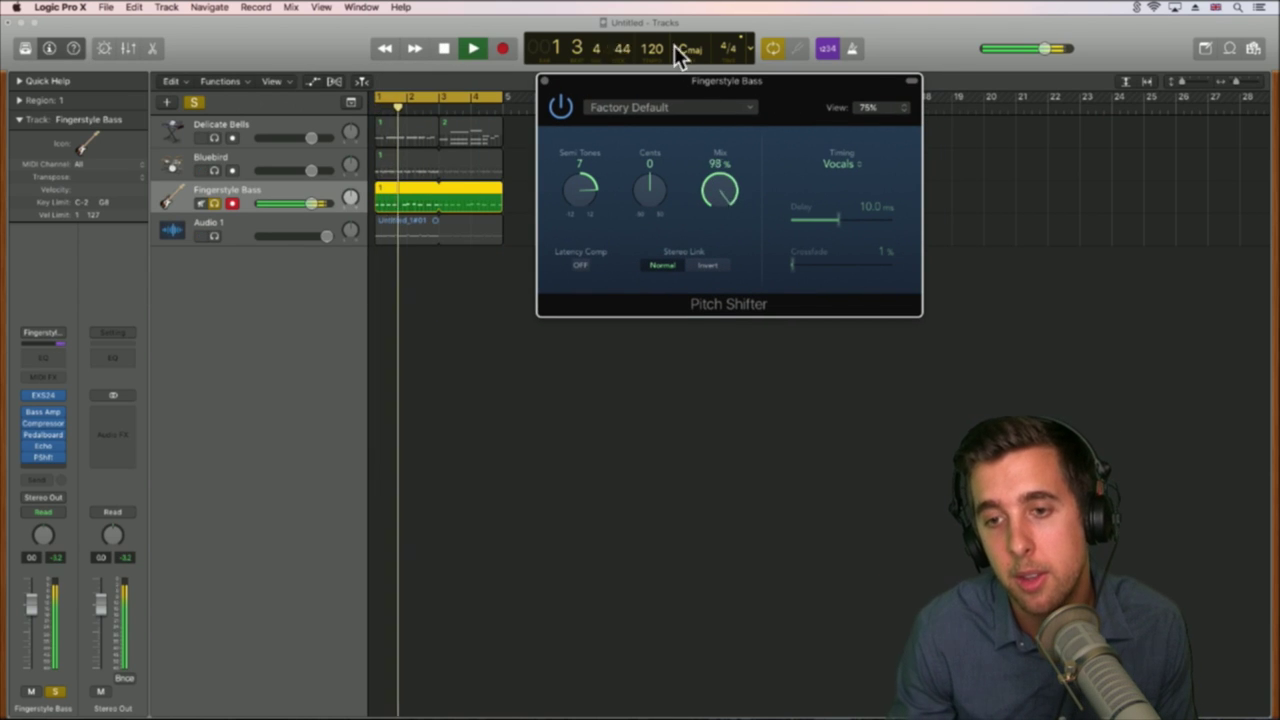
left_click_drag(586, 187, 575, 137)
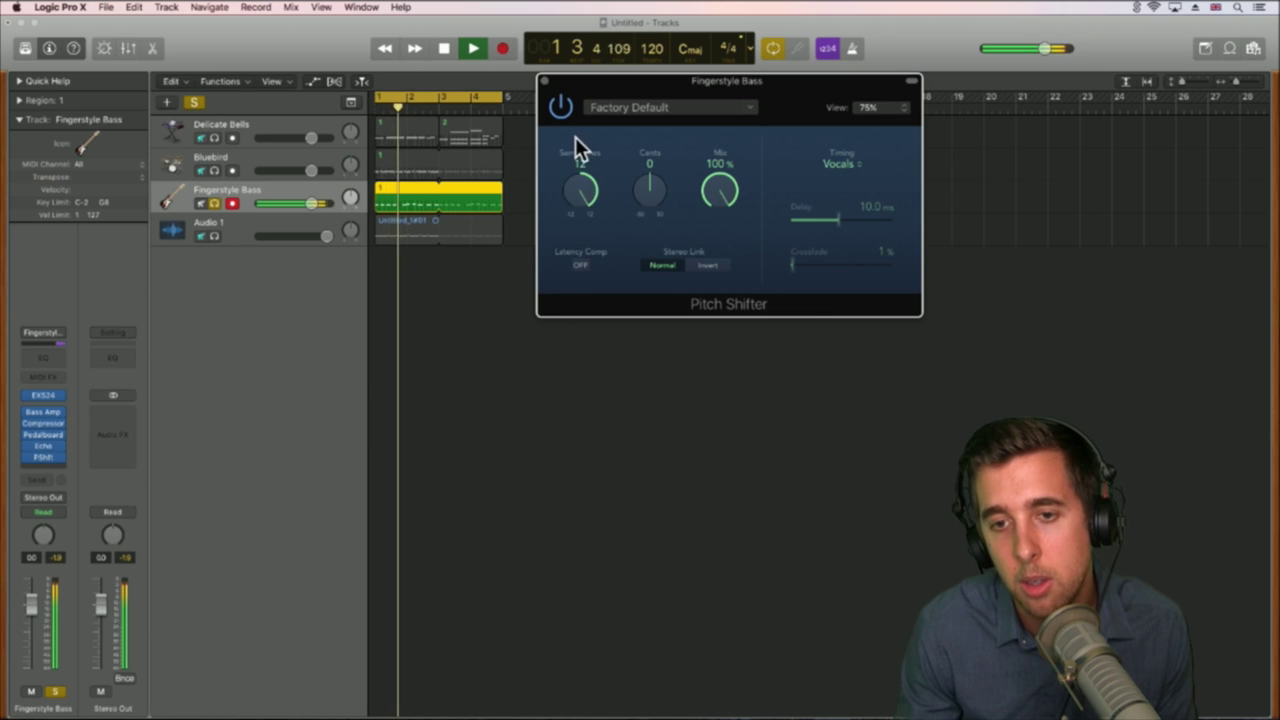
left_click(544, 80)
key("space")
Step: Replace the Pitch Shifter on Fingerstyle Bass with a stereo Tremolo
mouse_move(55, 459)
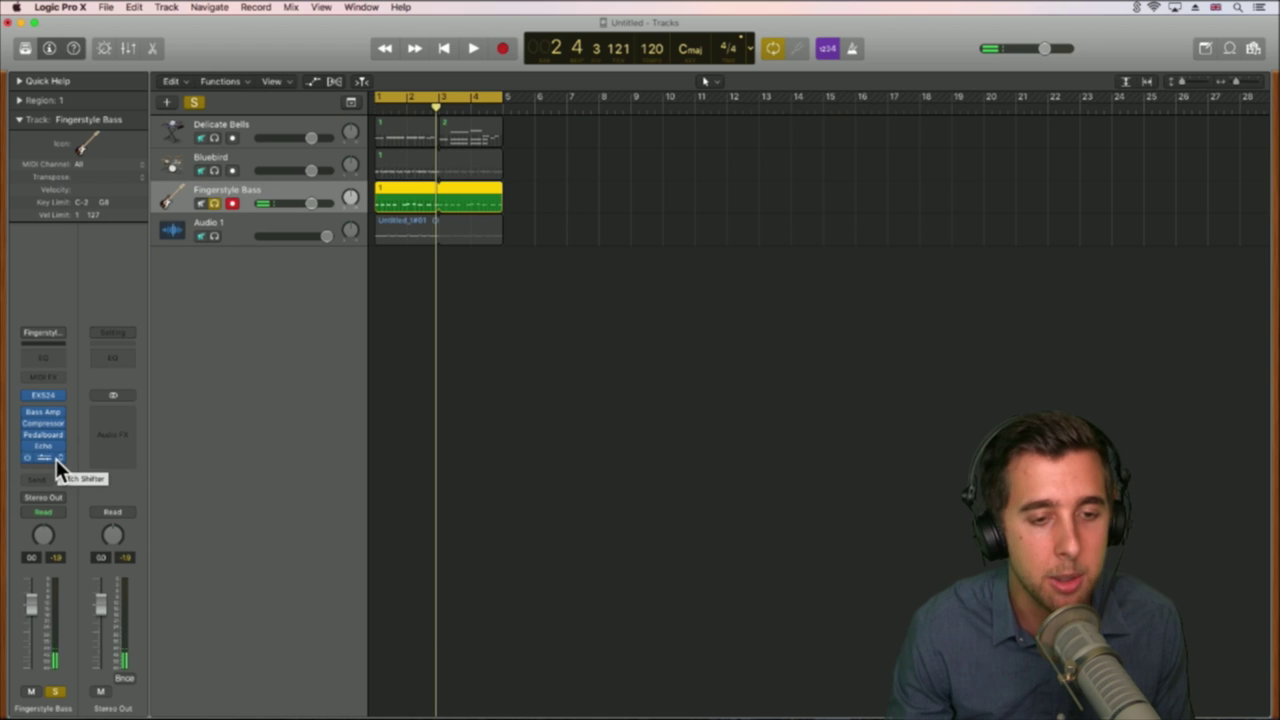
left_click(58, 459)
mouse_move(91, 646)
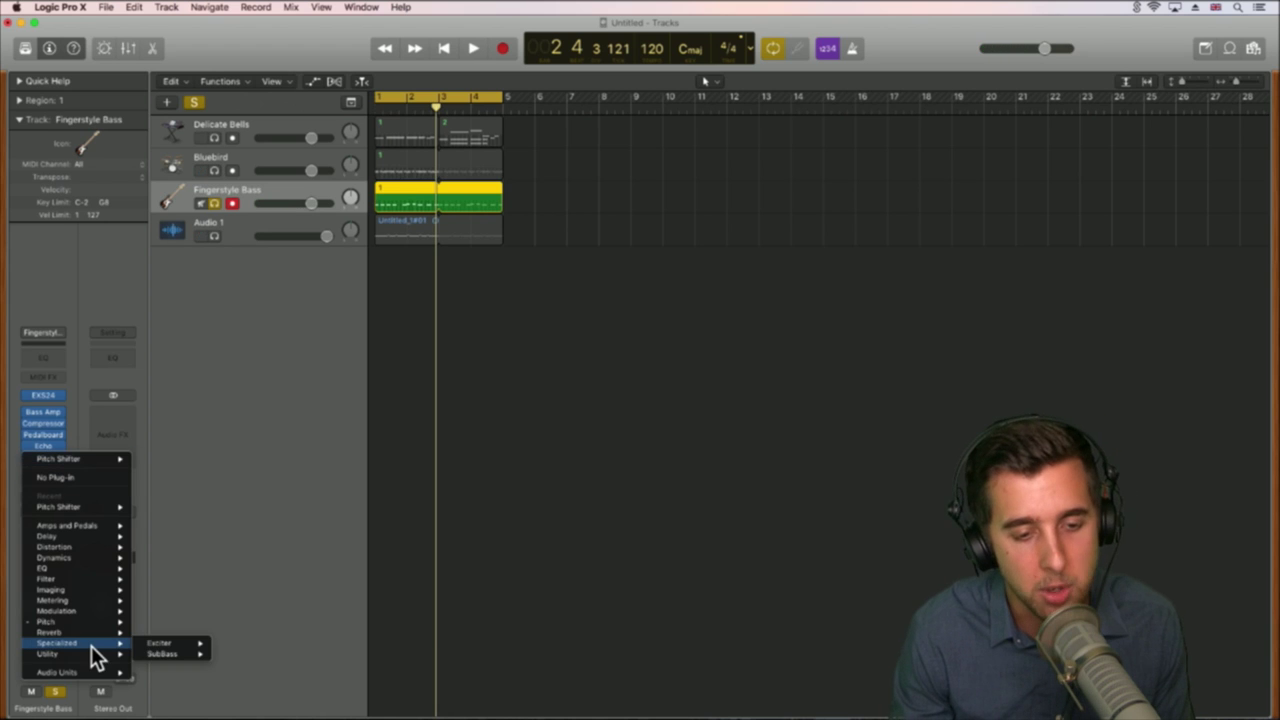
mouse_move(102, 609)
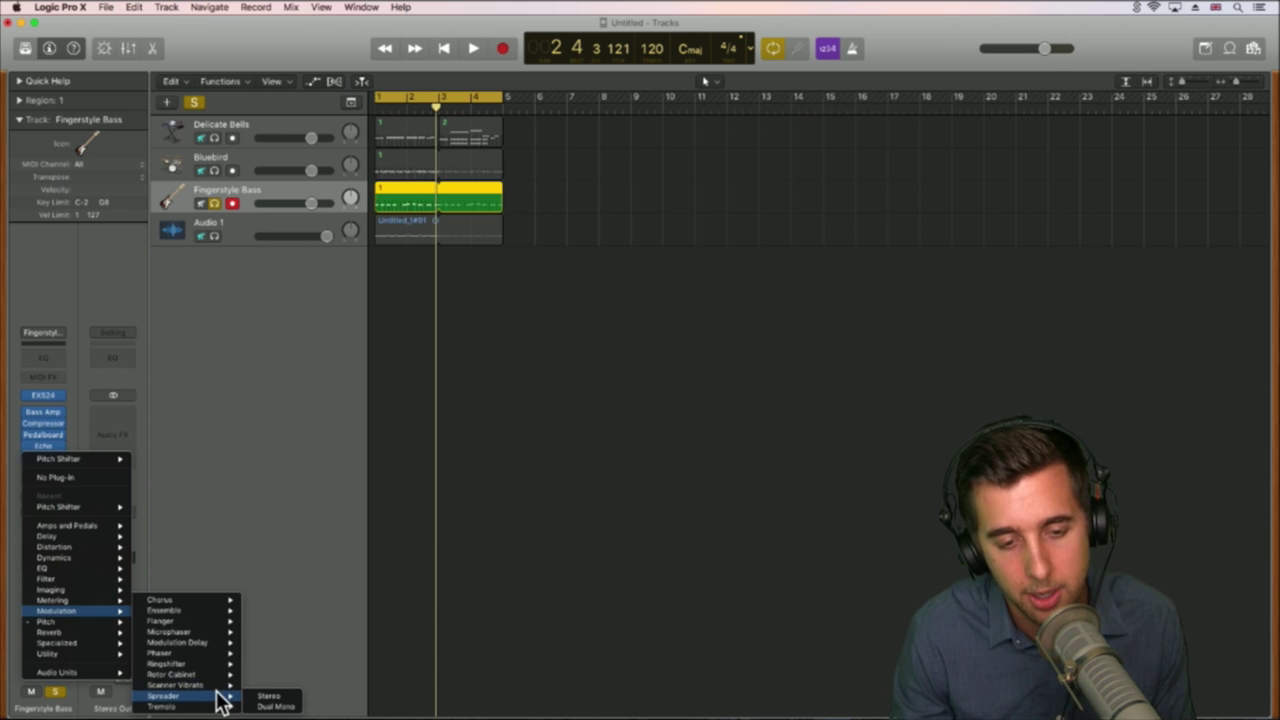
mouse_move(168, 656)
mouse_move(190, 706)
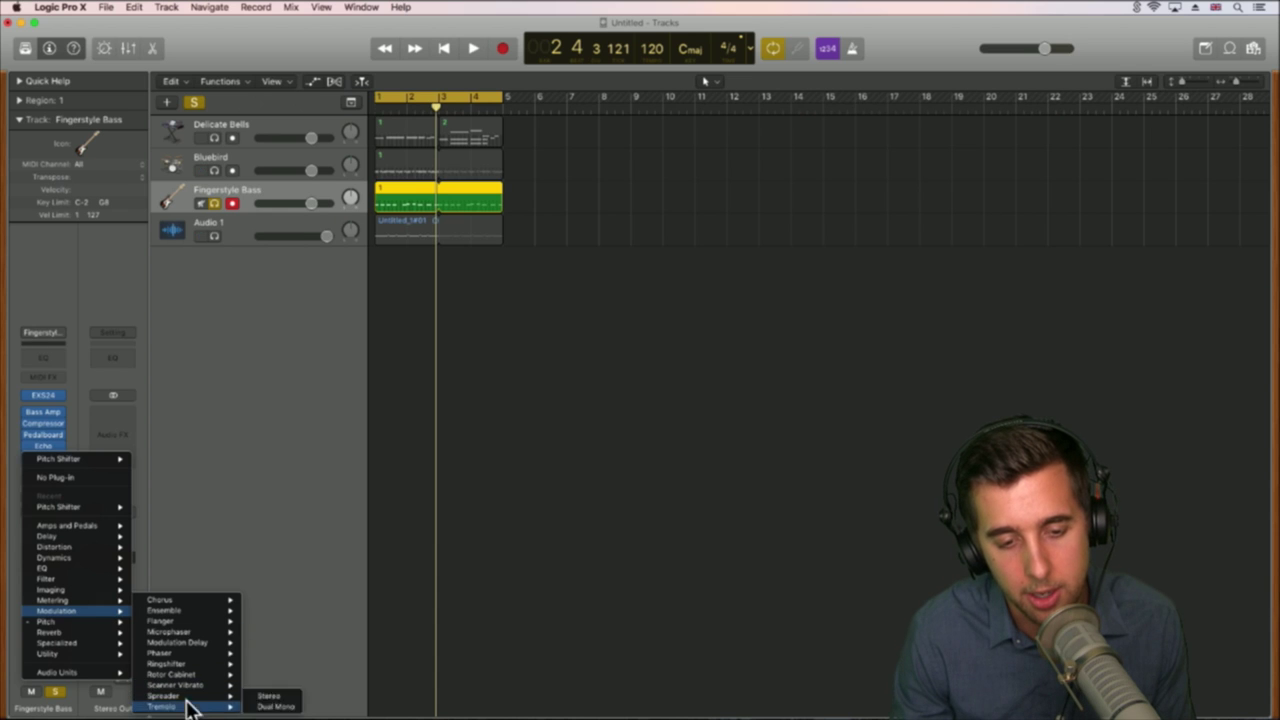
left_click(274, 700)
Step: Set the Tremolo rate to 1/8t during playback, trying 1/32 first, and close the plug-in
key("space")
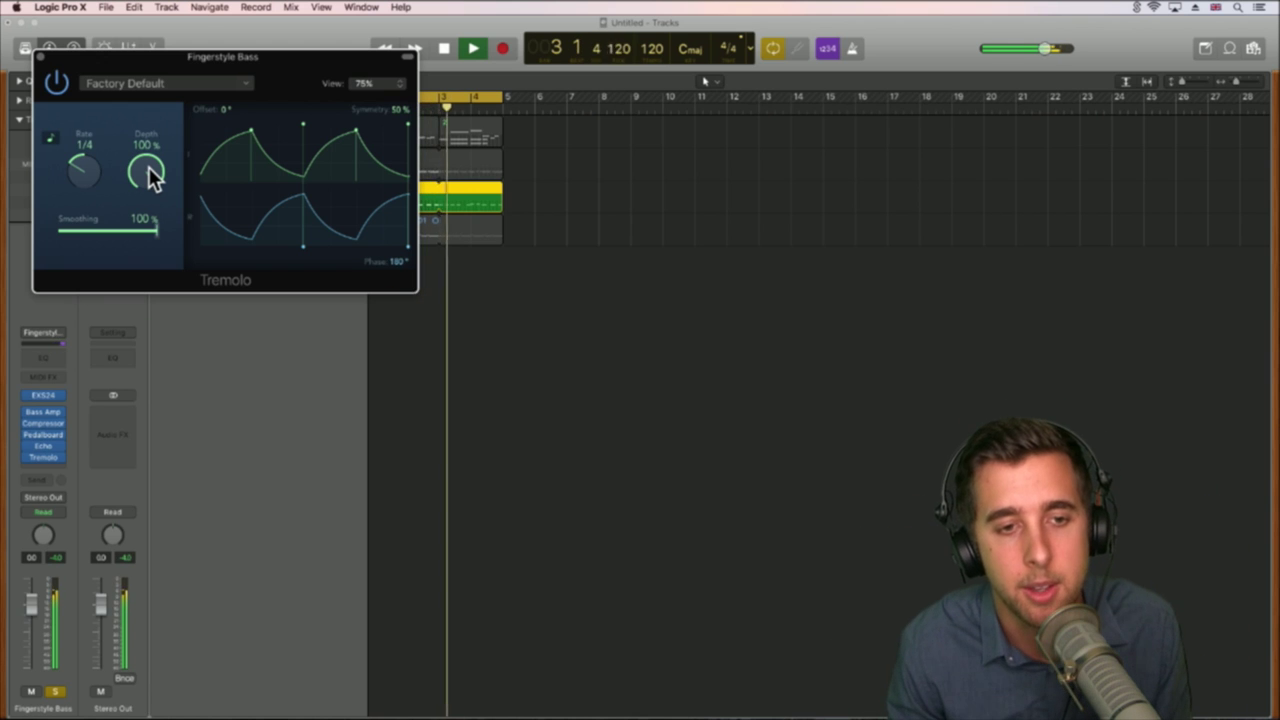
left_click_drag(84, 172, 86, 157)
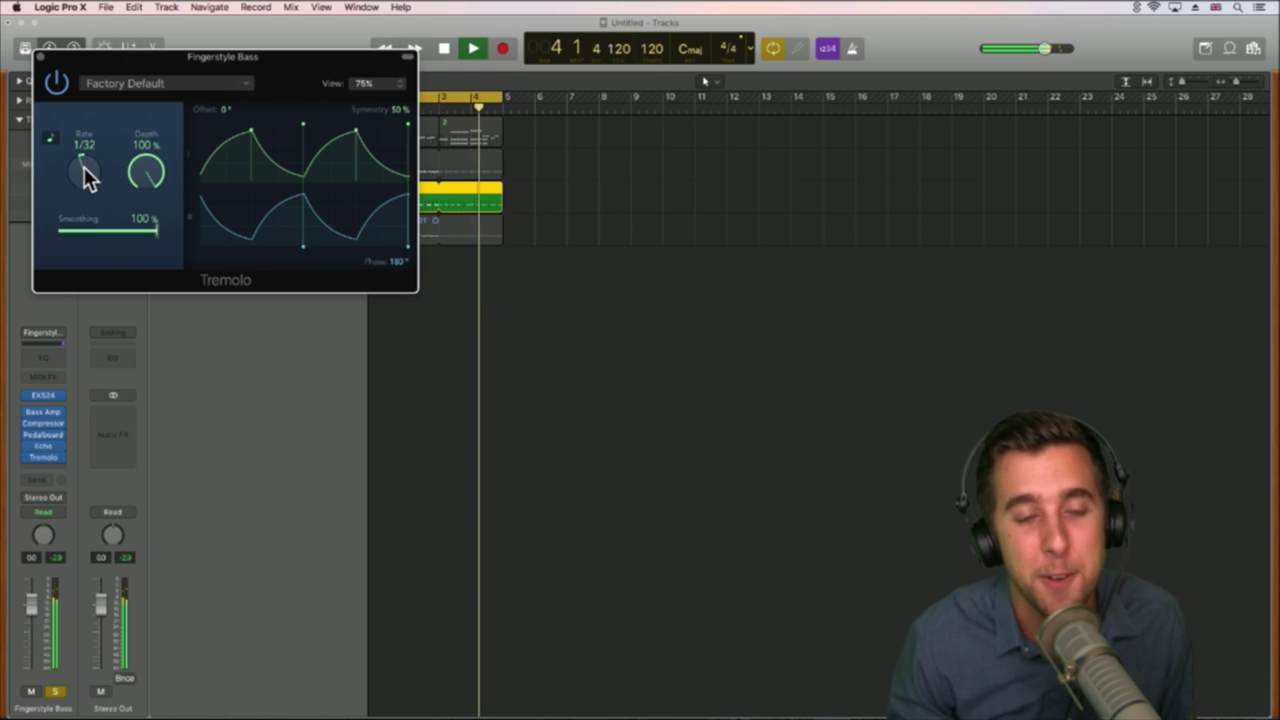
left_click_drag(88, 167, 88, 178)
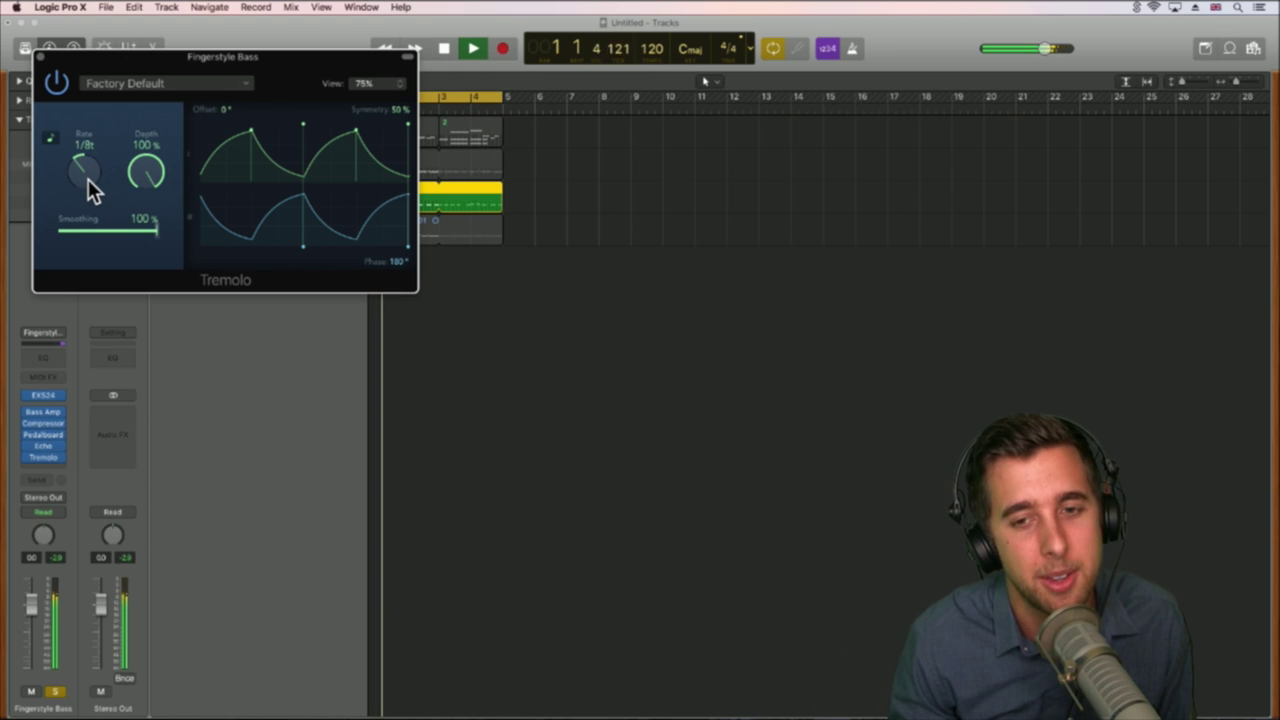
left_click(41, 58)
key("space")
Step: Solo Audio 1 in place of Fingerstyle Bass and play it back briefly
left_click(230, 230)
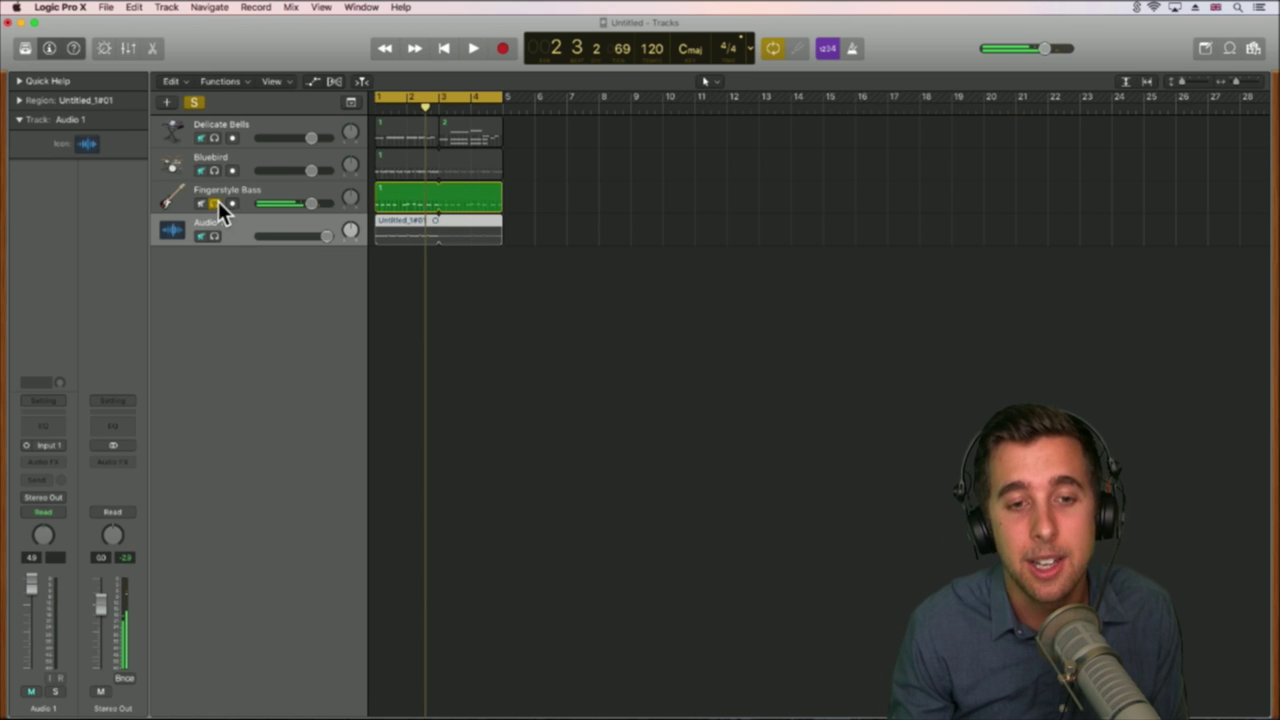
left_click(214, 202)
left_click(214, 235)
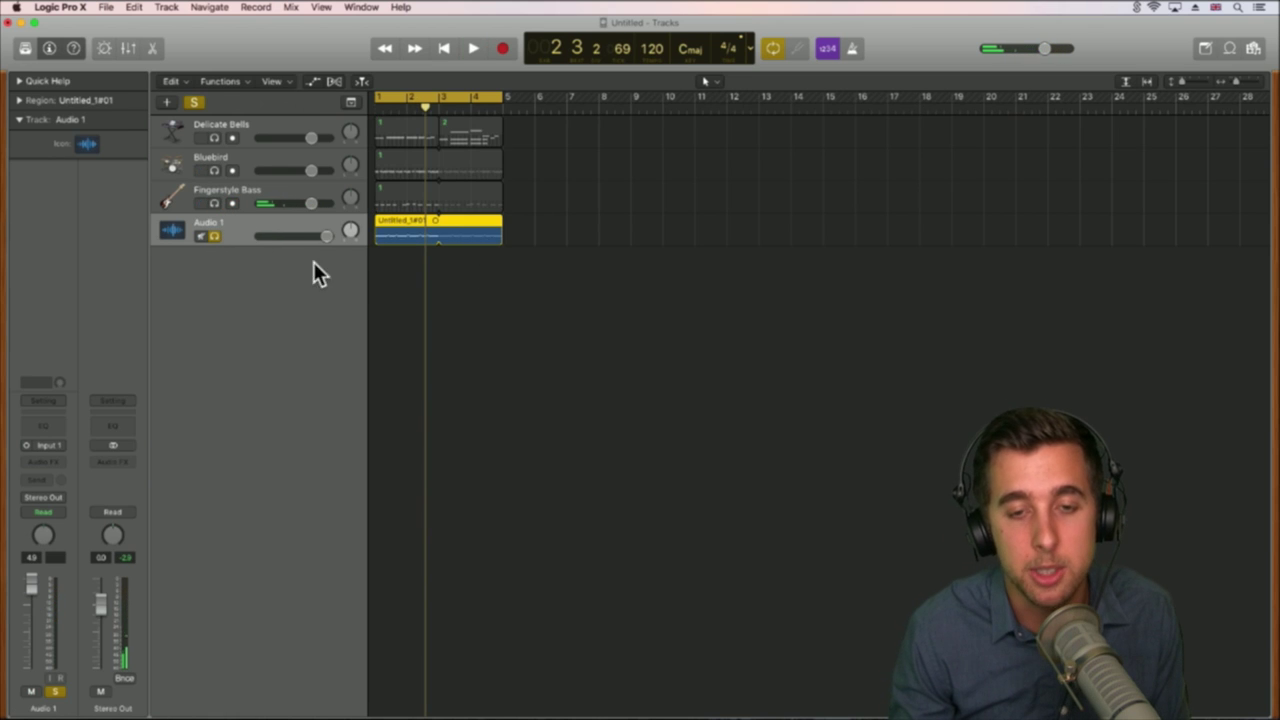
key("space")
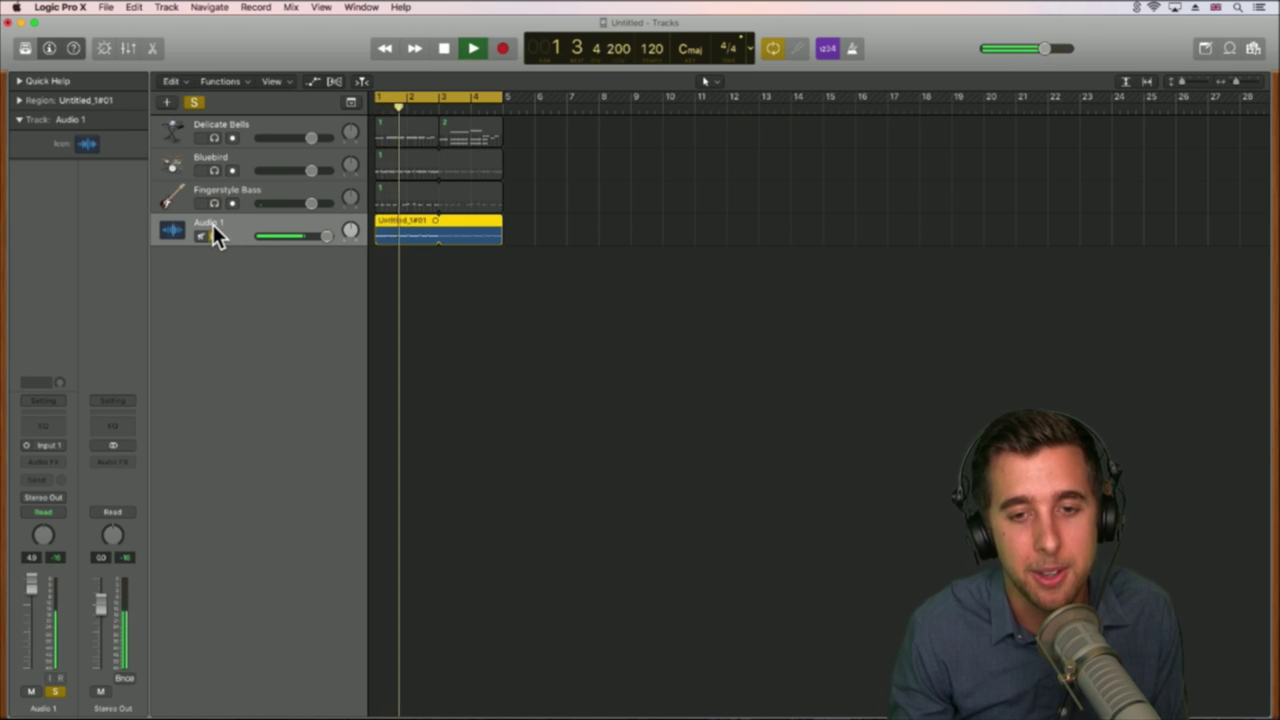
key("space")
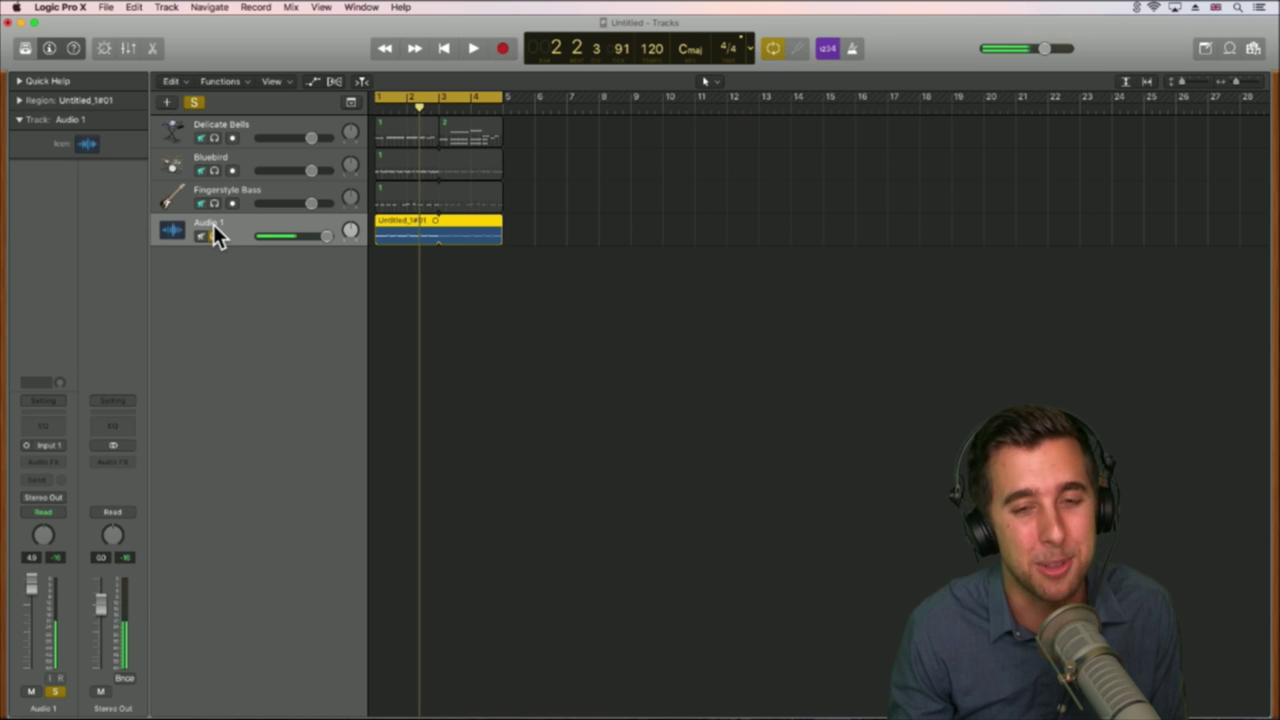
Step: Insert a Pitch Shifter on Audio 1 during playback, set its mix to 100%, and close the plug-in
key("space")
left_click(58, 462)
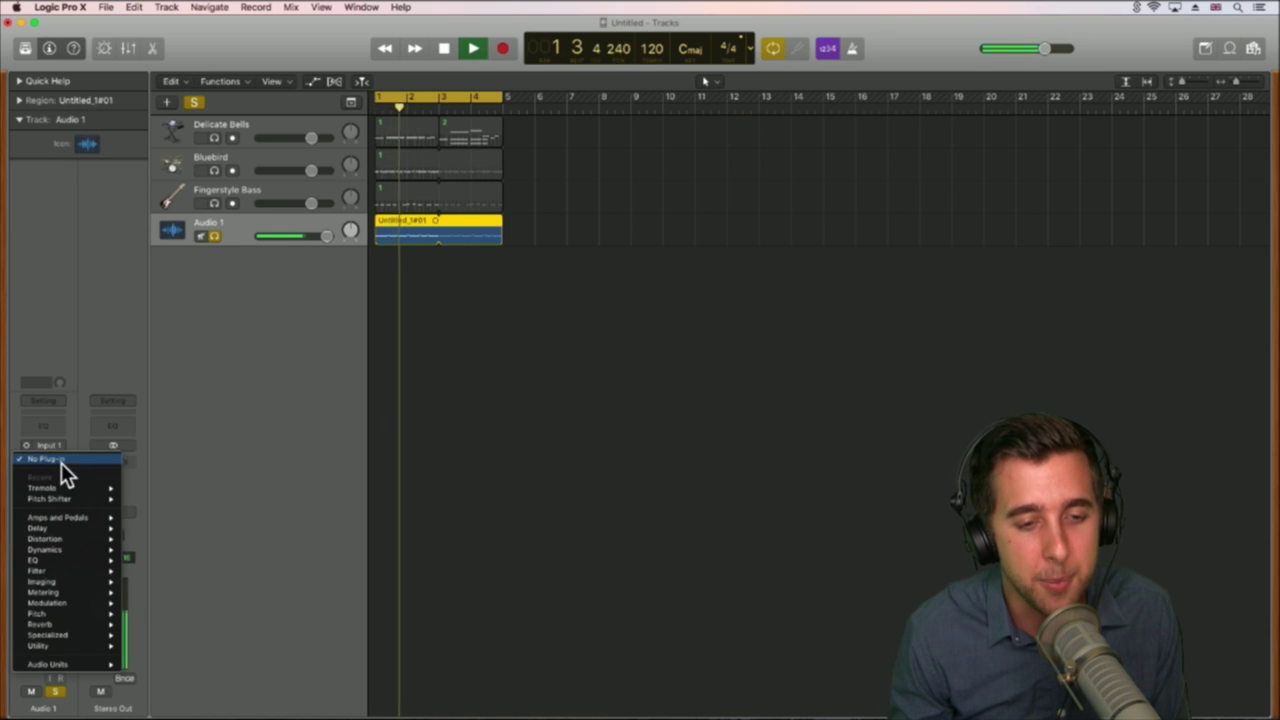
mouse_move(86, 612)
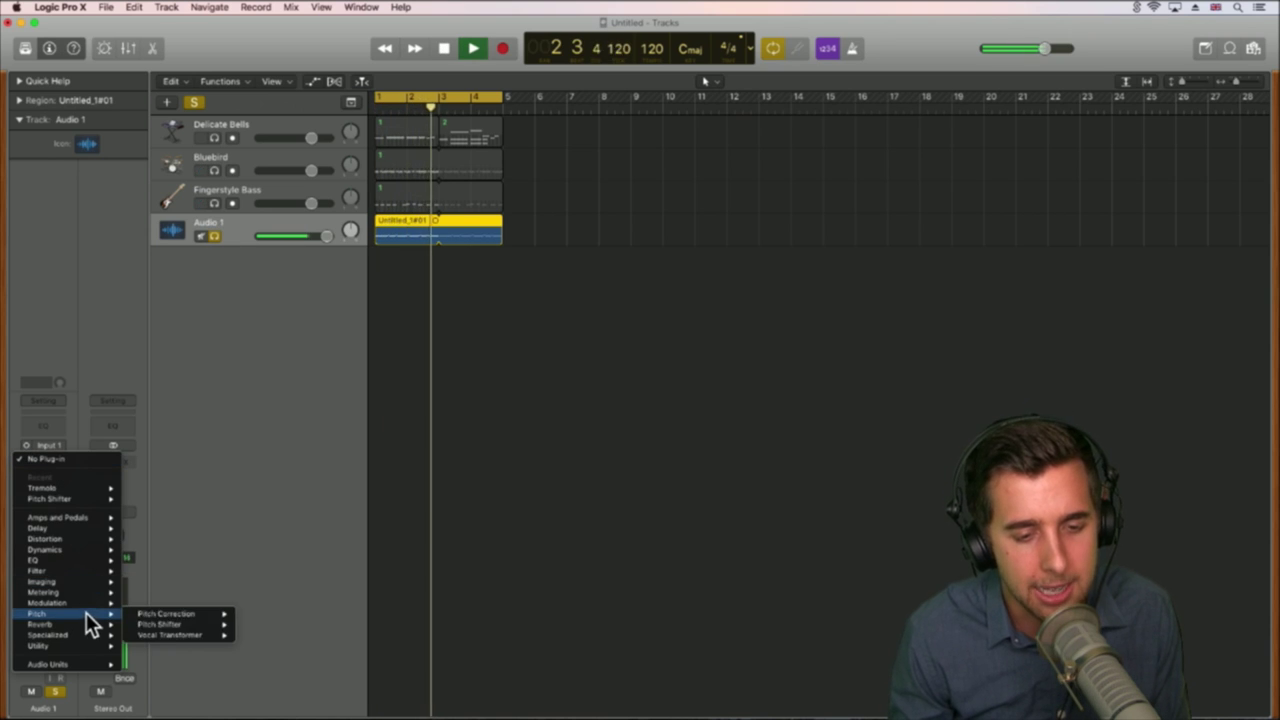
mouse_move(184, 624)
left_click(254, 623)
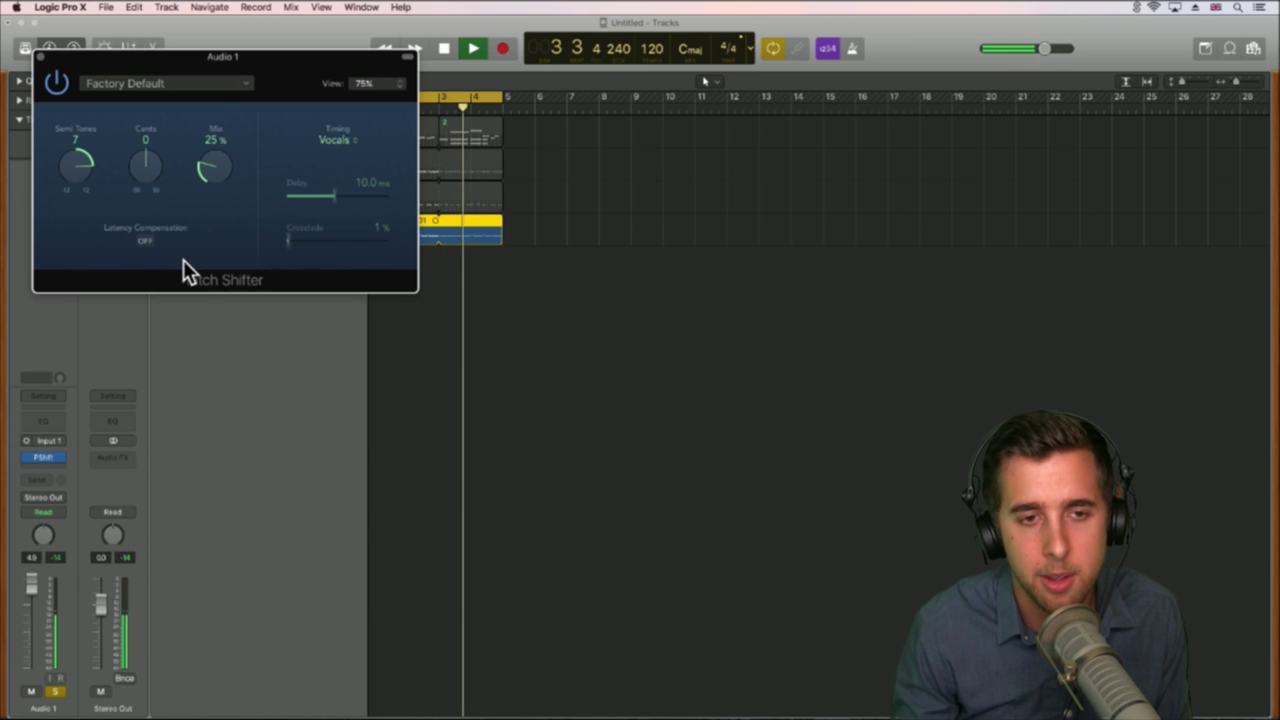
left_click_drag(207, 139, 163, 30)
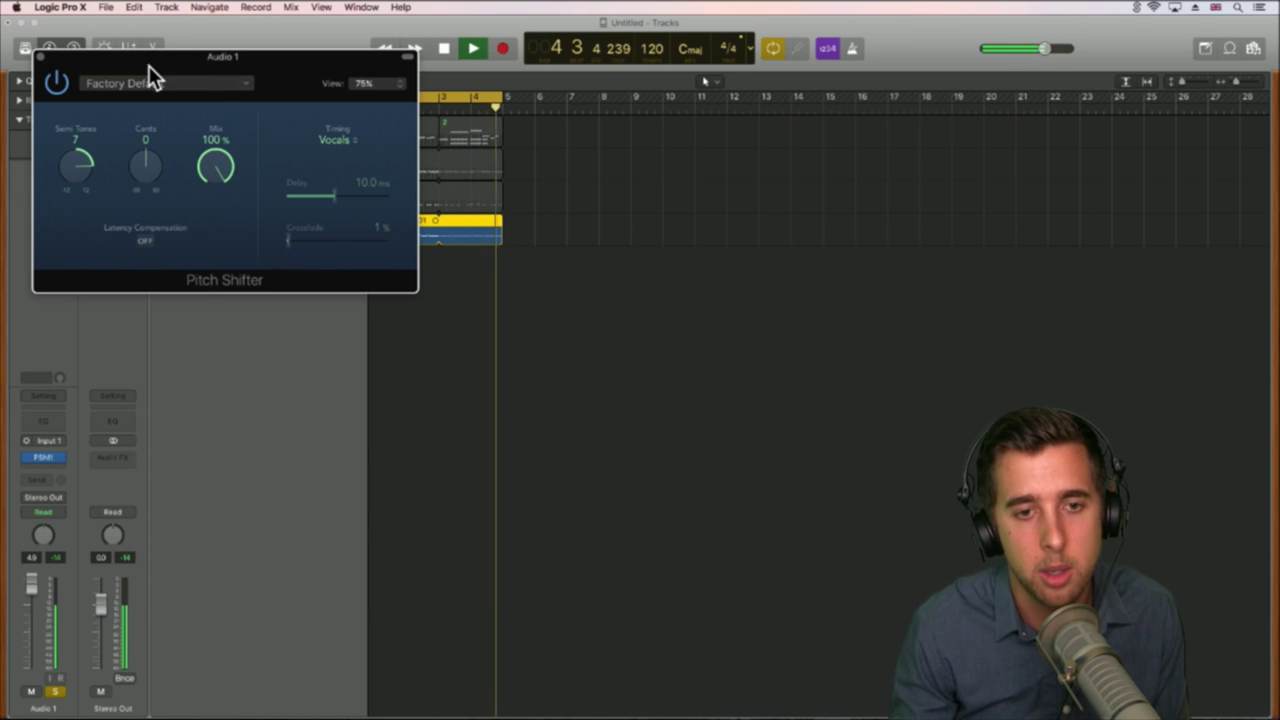
left_click(40, 56)
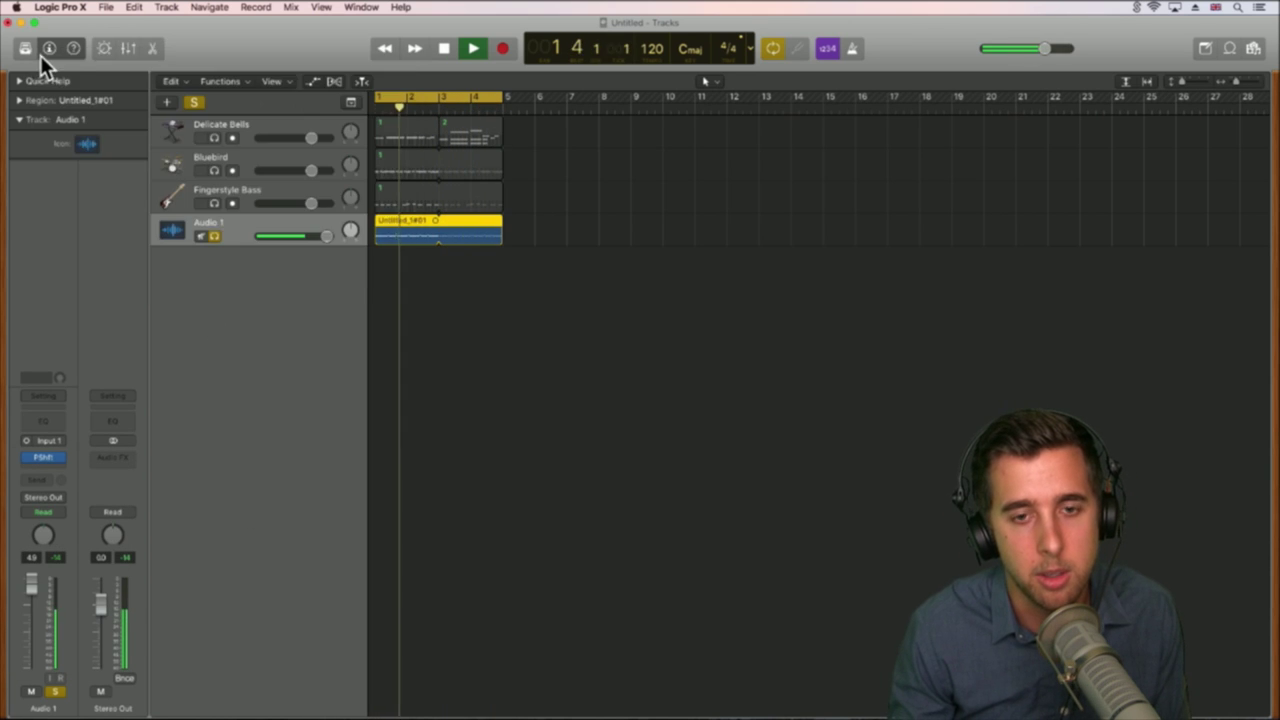
Step: Stop playback, insert a mono-to-stereo Space Designer reverb on Audio 1, and lower its dry level while the track plays
key("space")
left_click(62, 467)
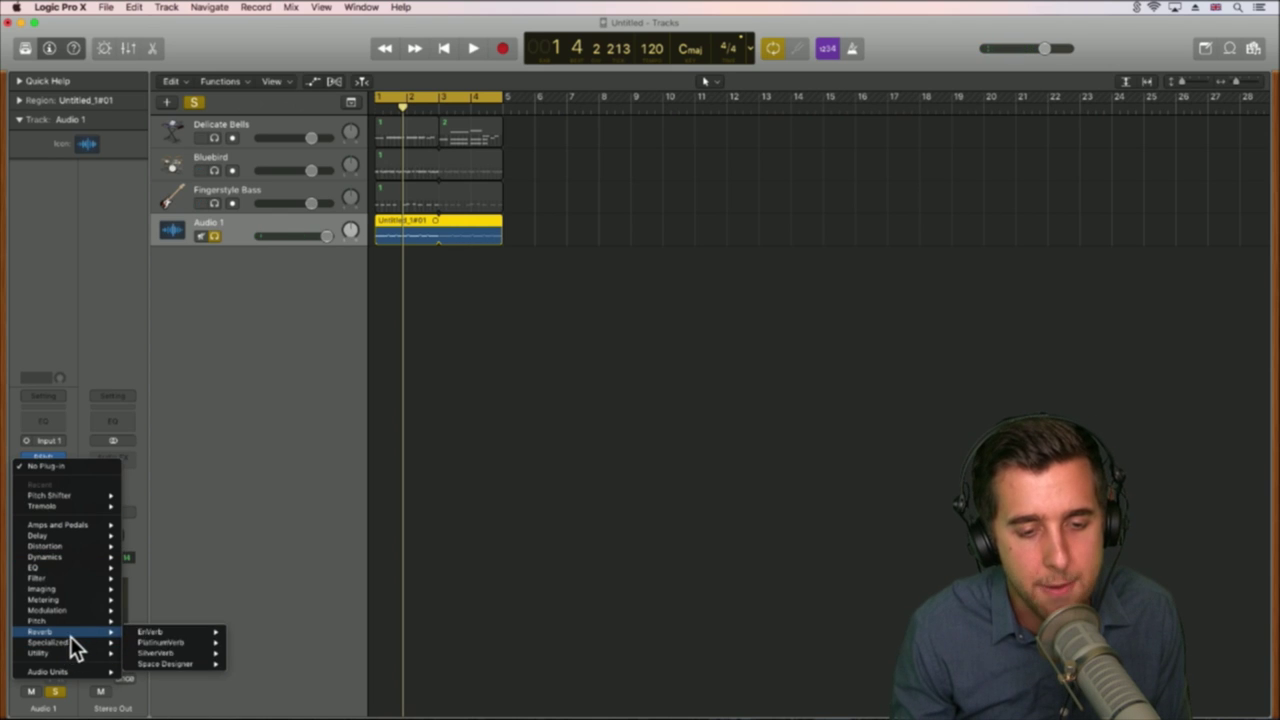
mouse_move(176, 631)
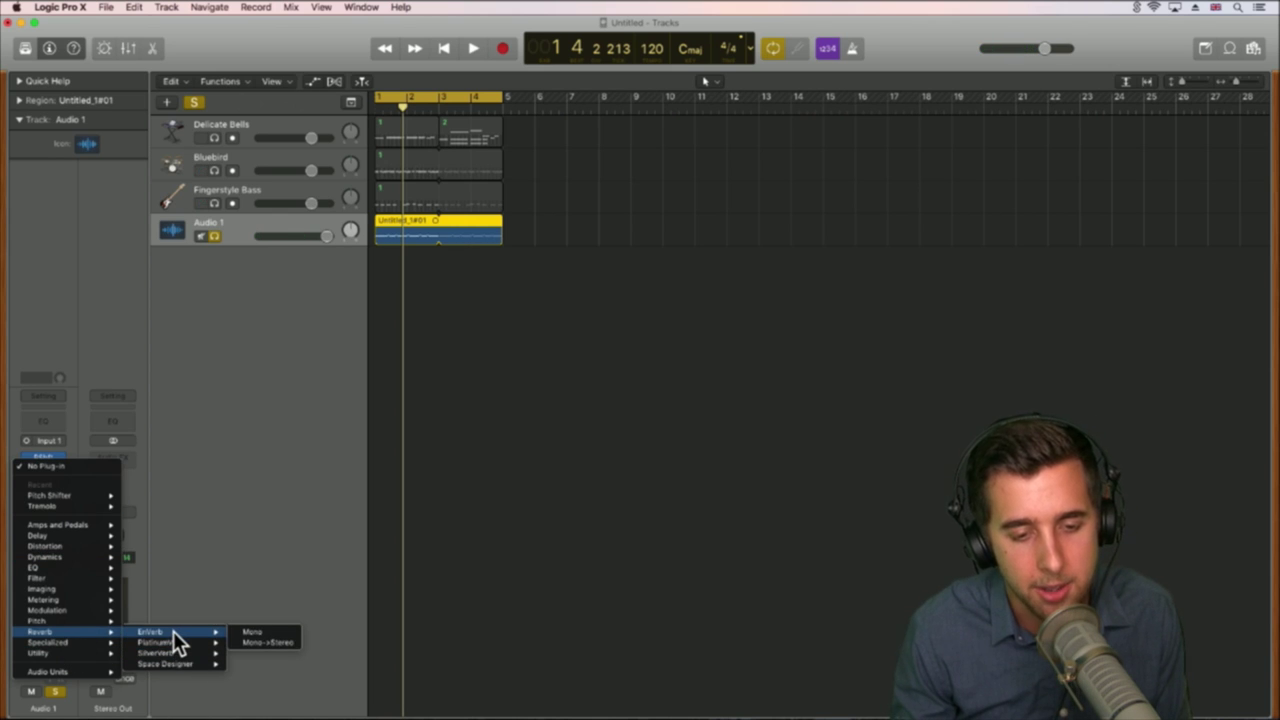
mouse_move(202, 665)
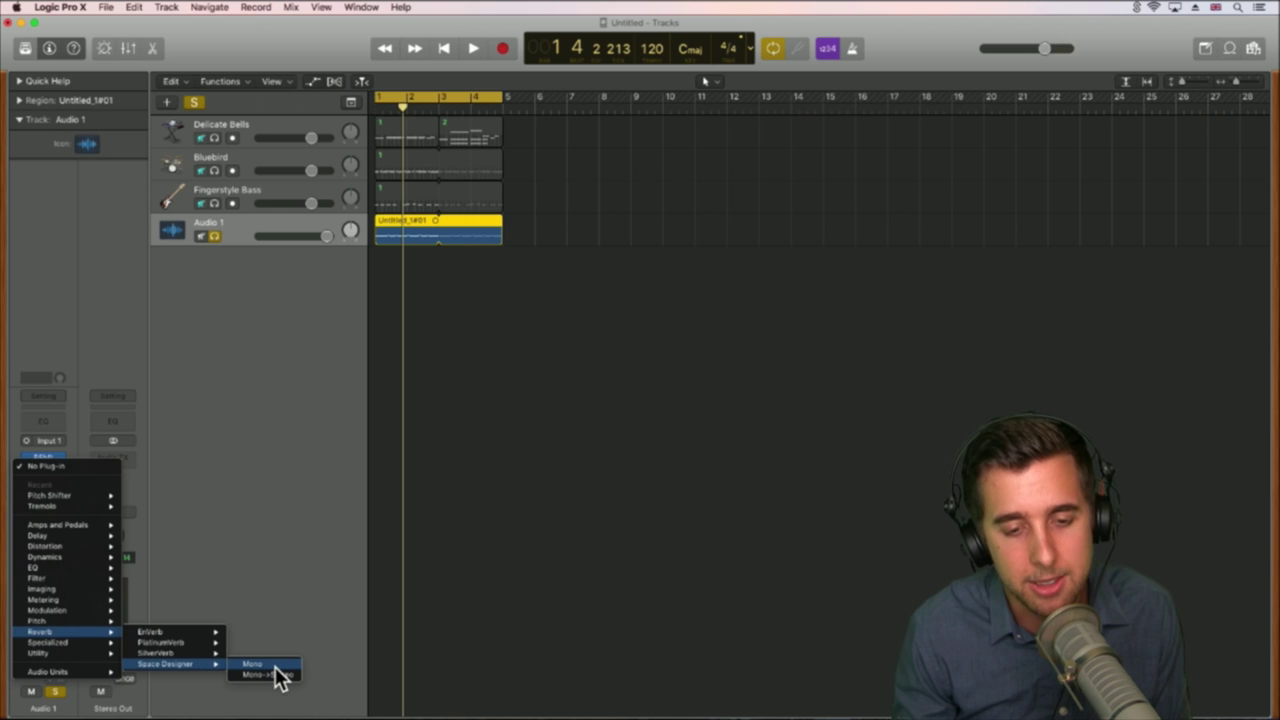
left_click(268, 675)
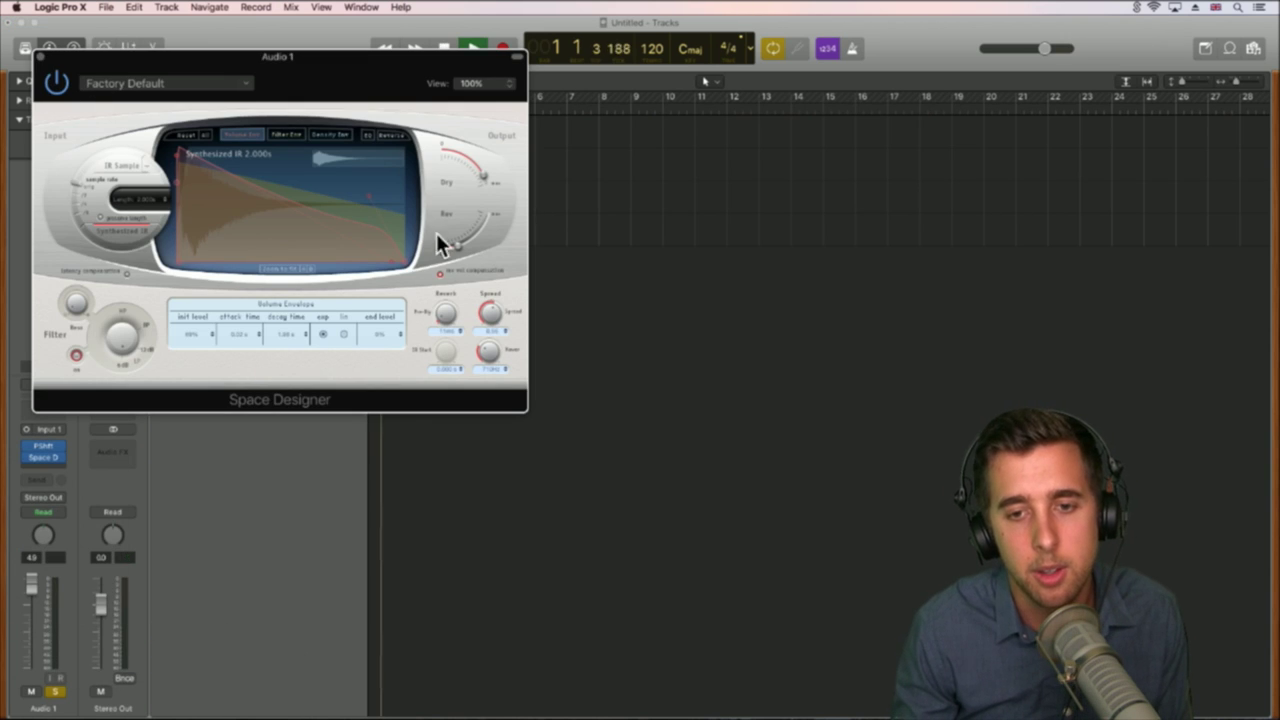
left_click_drag(486, 186, 461, 155)
Step: Load the Pliant Tone preset from the Drone Tones warped effects in Space Designer
left_click(186, 85)
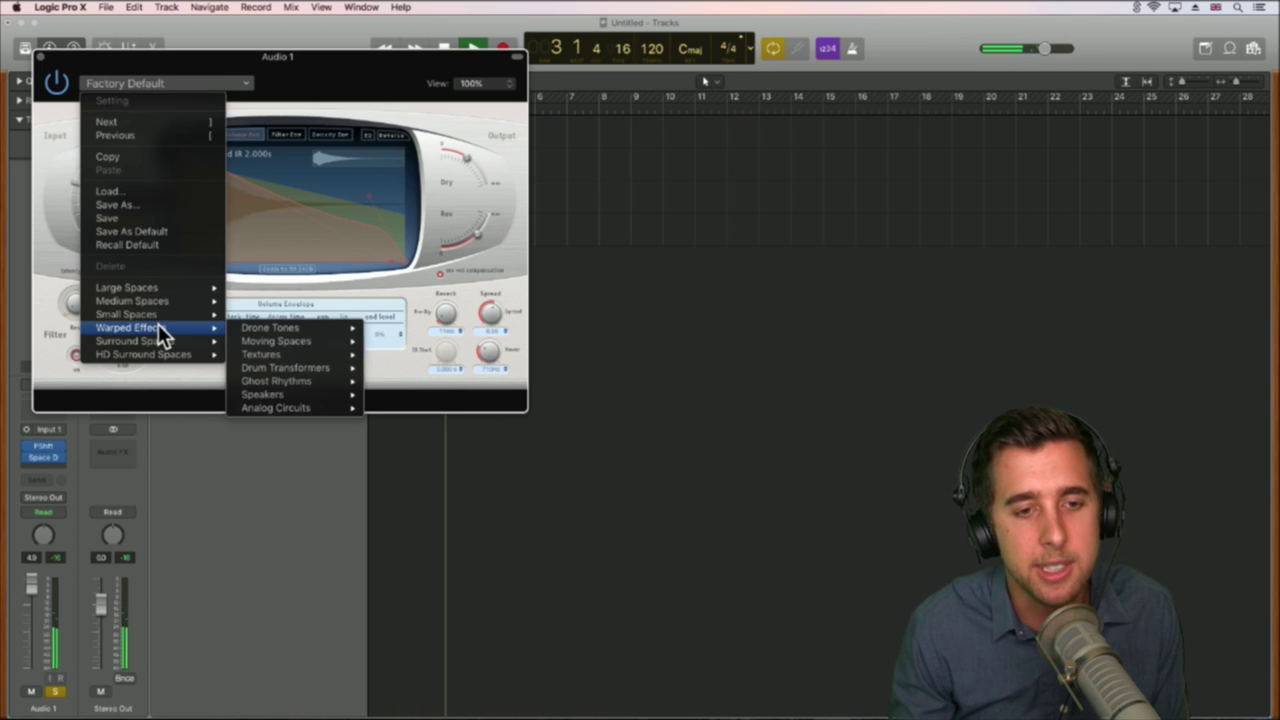
mouse_move(162, 314)
key("Escape")
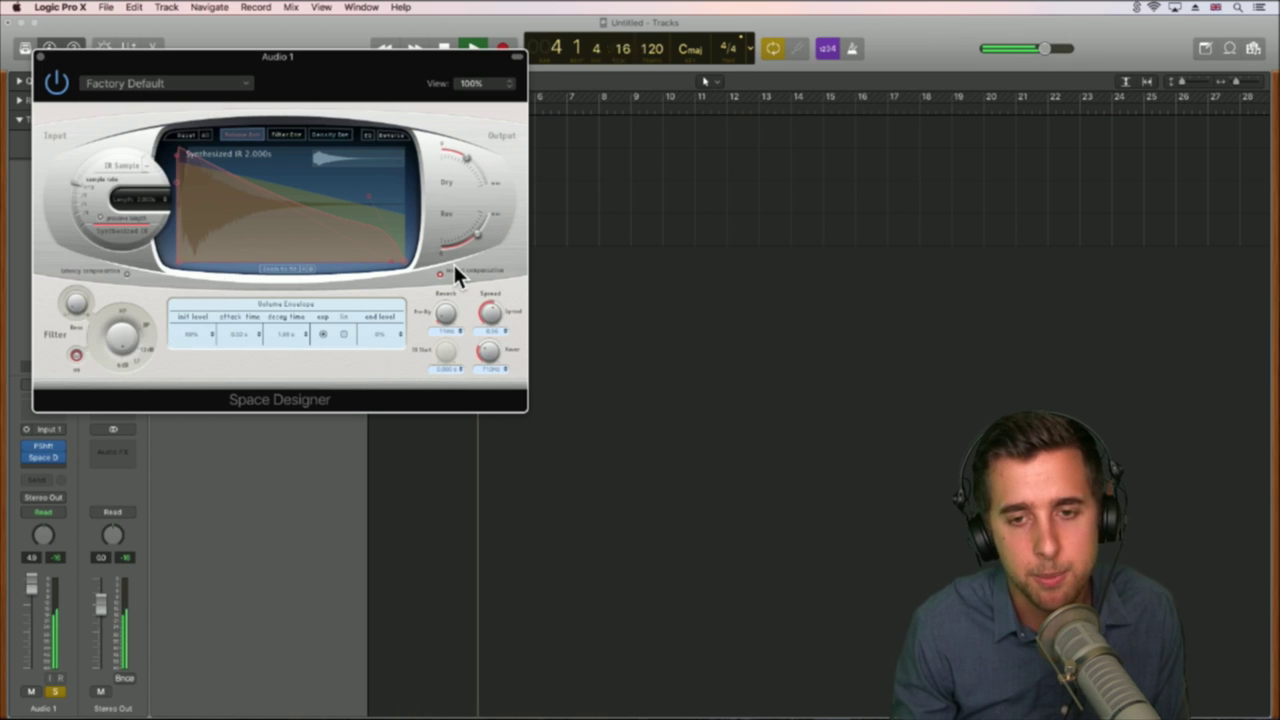
left_click(167, 83)
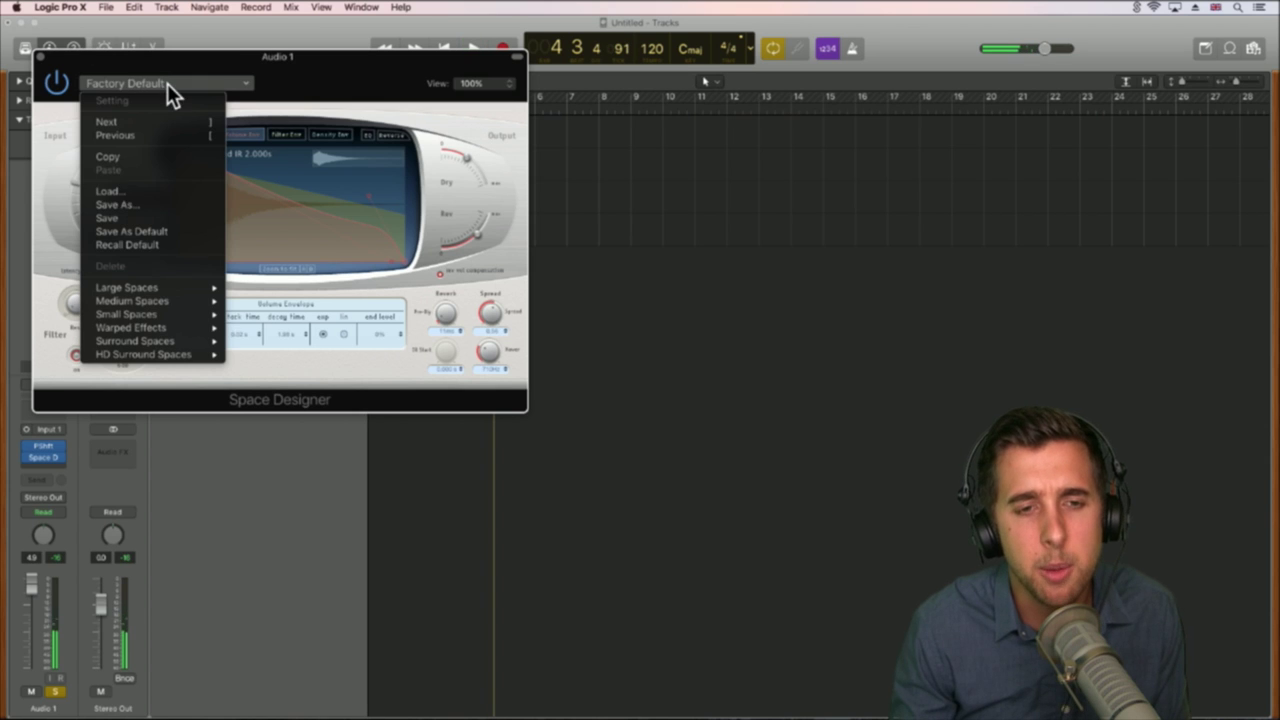
mouse_move(155, 328)
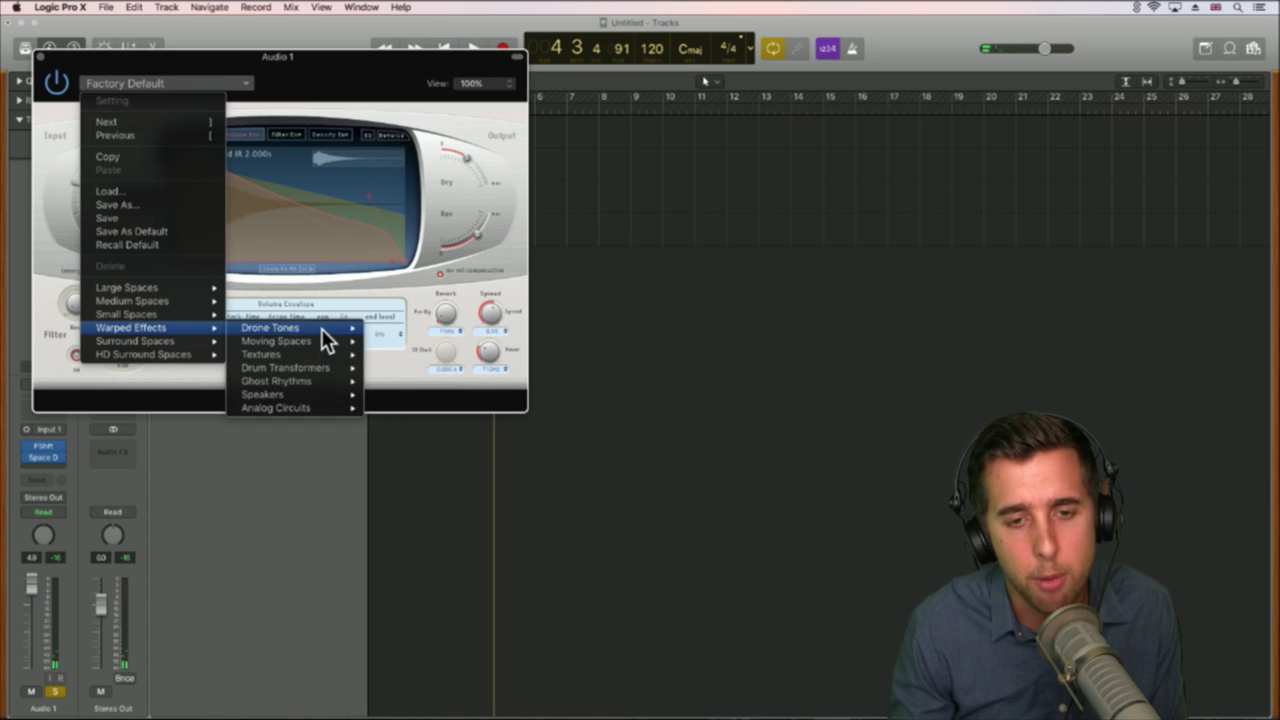
mouse_move(303, 326)
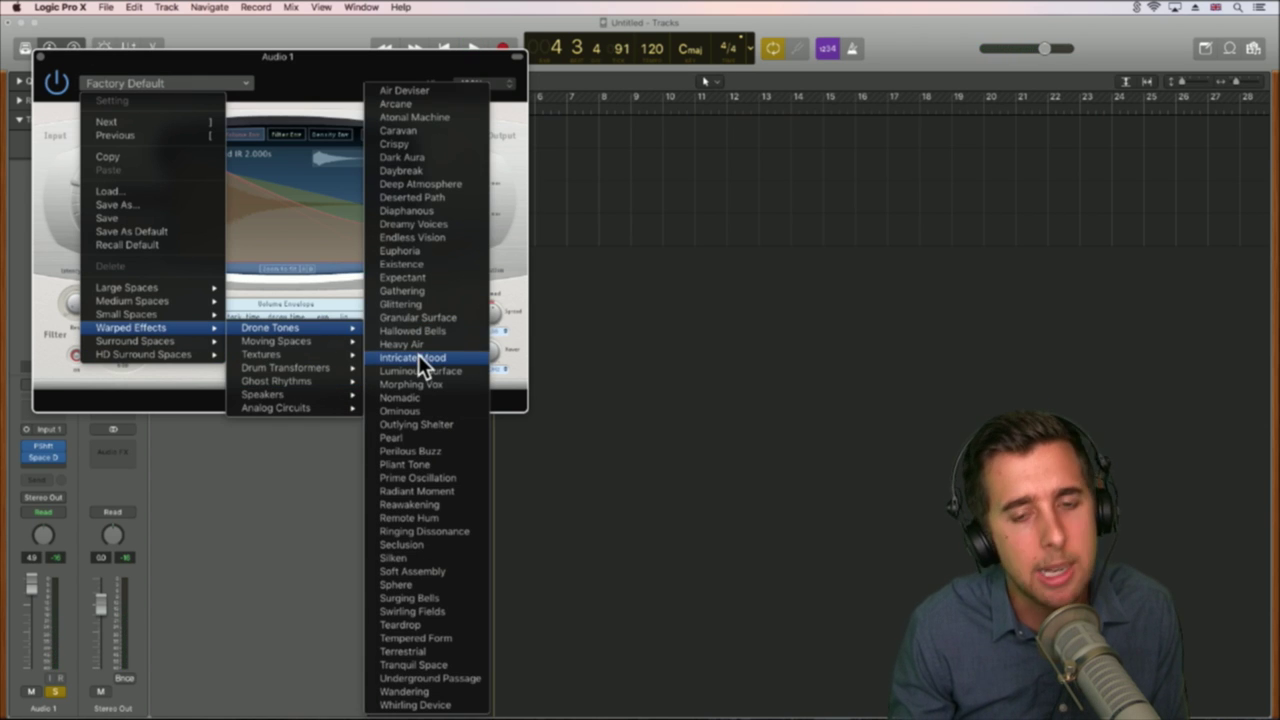
left_click(405, 465)
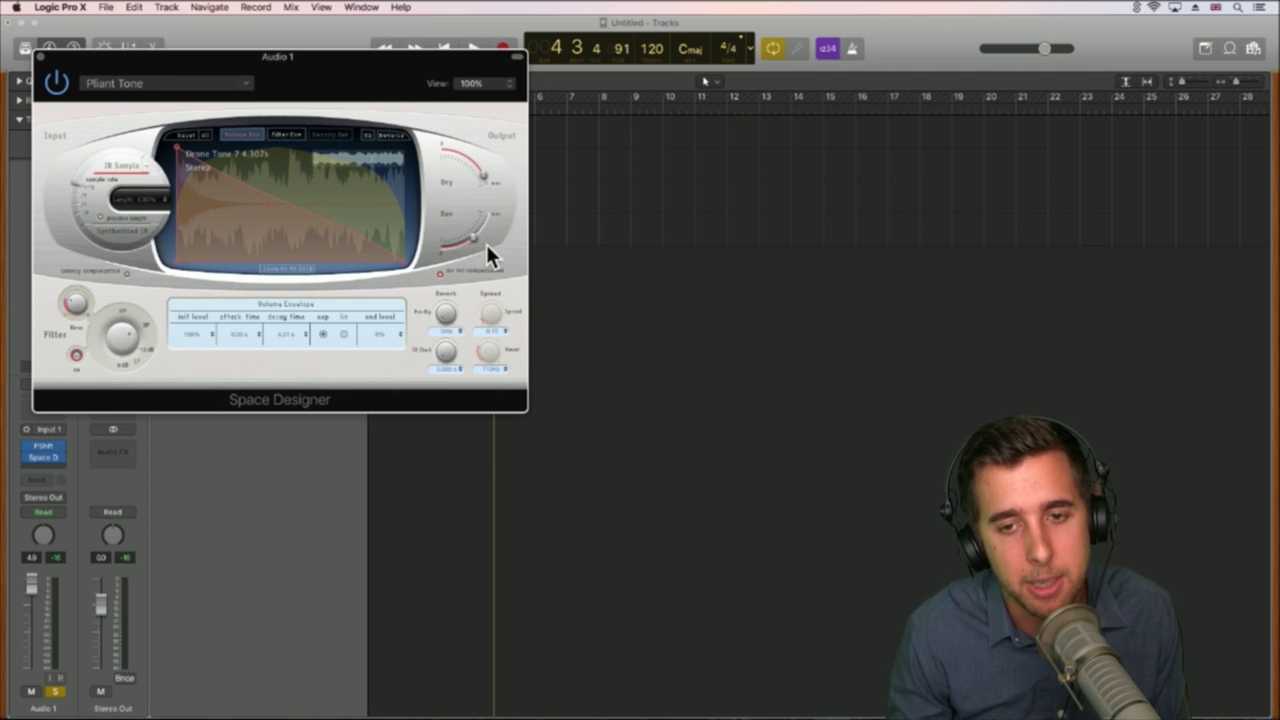
Step: During playback, turn Space Designer's dry level all the way down and set its reverb level to about -5.6 dB
key("space")
left_click_drag(479, 168, 452, 145)
left_click_drag(485, 221, 477, 227)
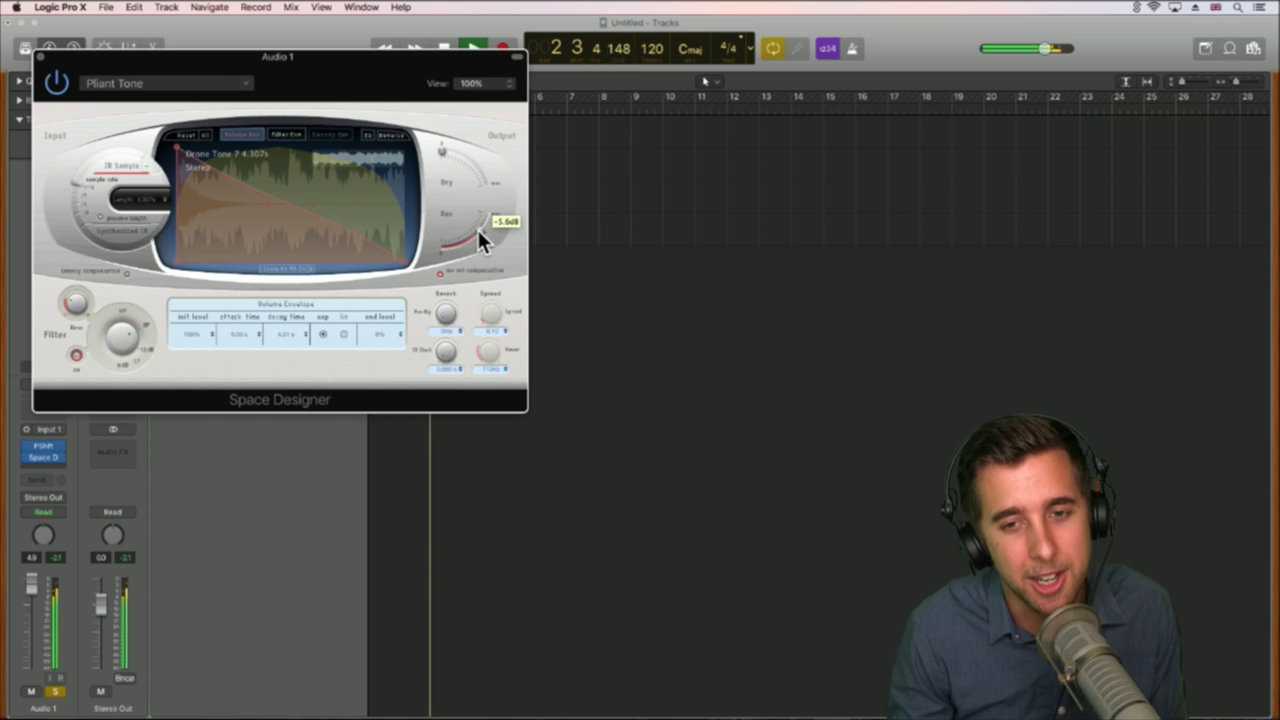
Step: Close Space Designer, unsolo Audio 1, and listen to it together with the other tracks
left_click(39, 56)
left_click(213, 236)
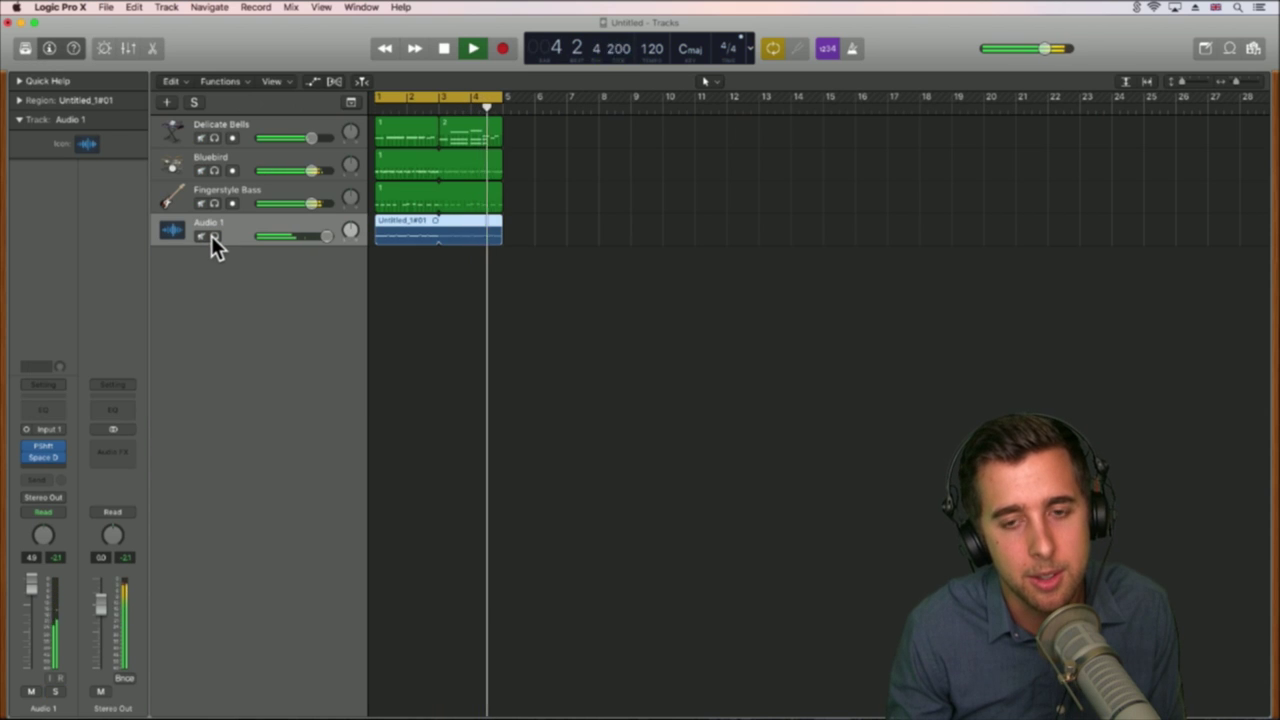
key("space")
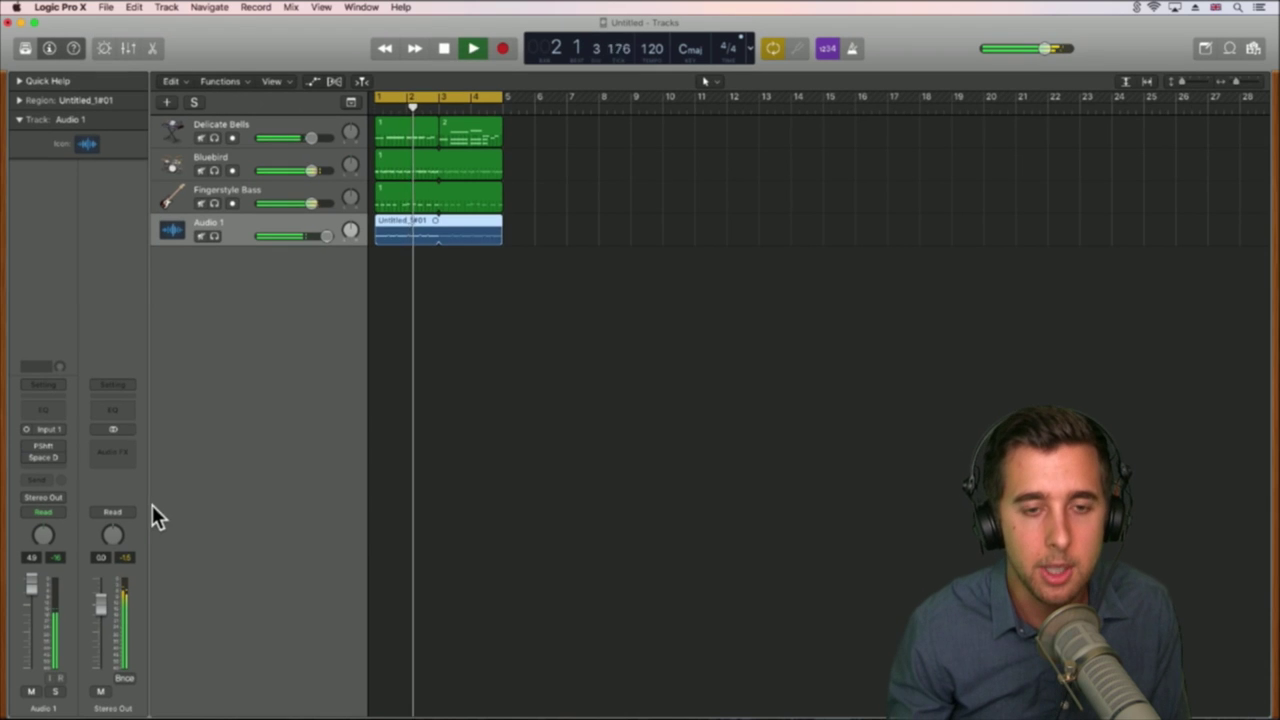
Step: Open Bass Amp Designer on Fingerstyle Bass, load the Razor Bass preset, and start playback
left_click(245, 190)
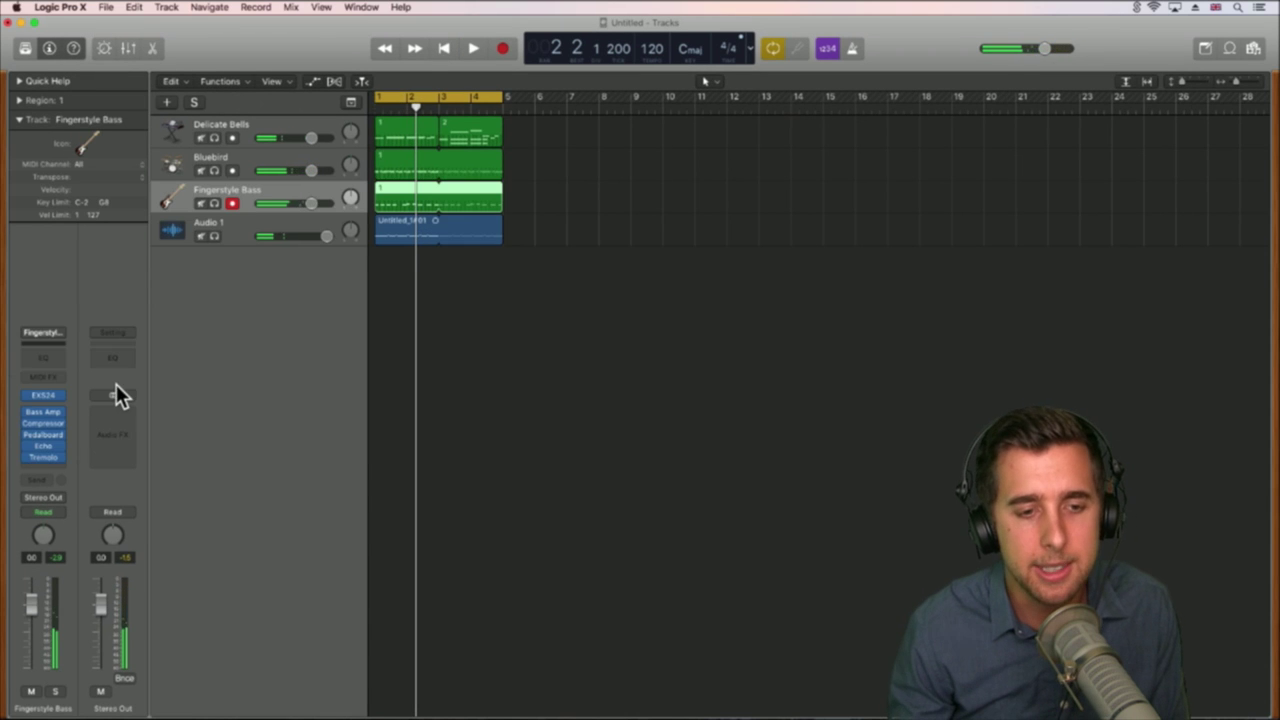
left_click(43, 412)
left_click(240, 88)
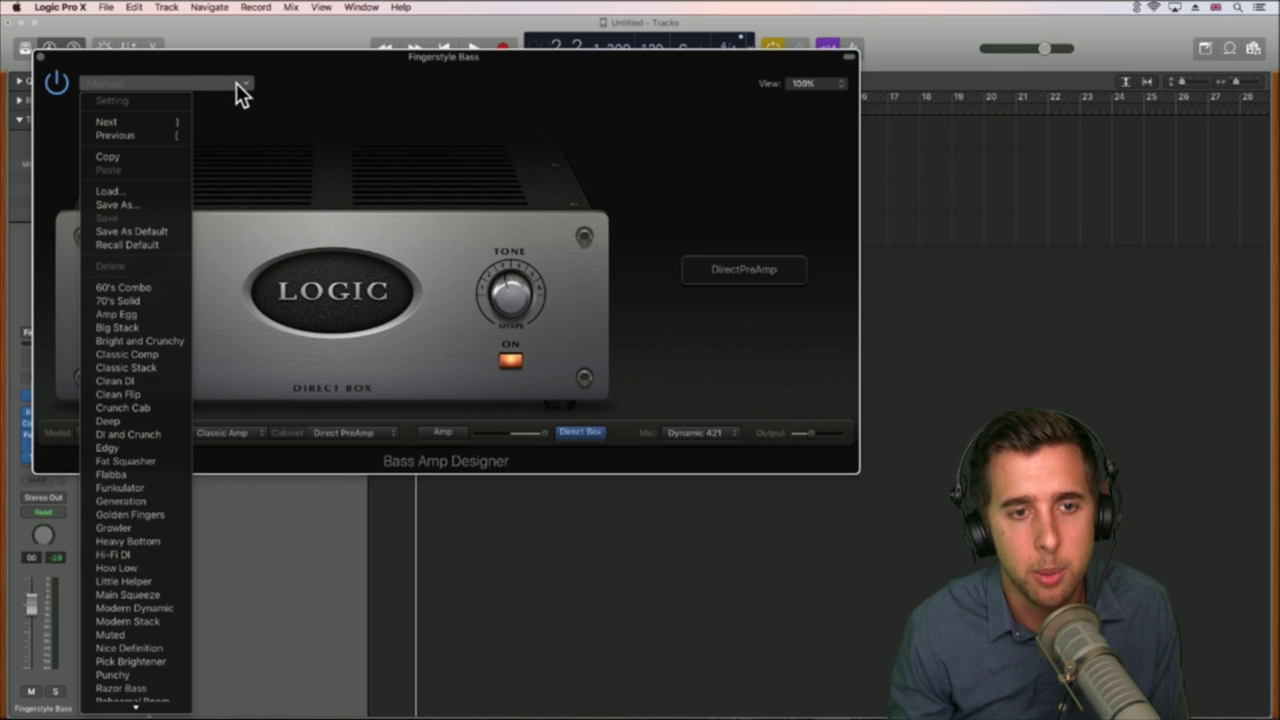
left_click(240, 82)
left_click(245, 81)
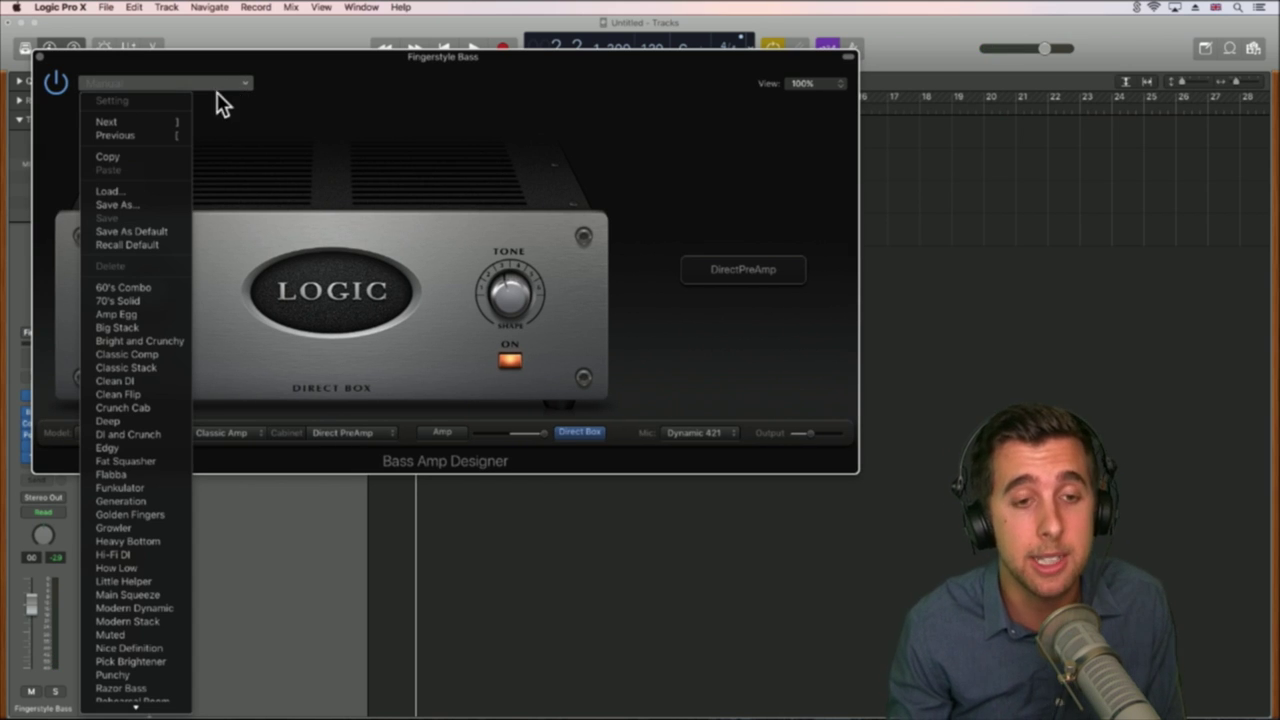
scroll(134, 622, "down", 5)
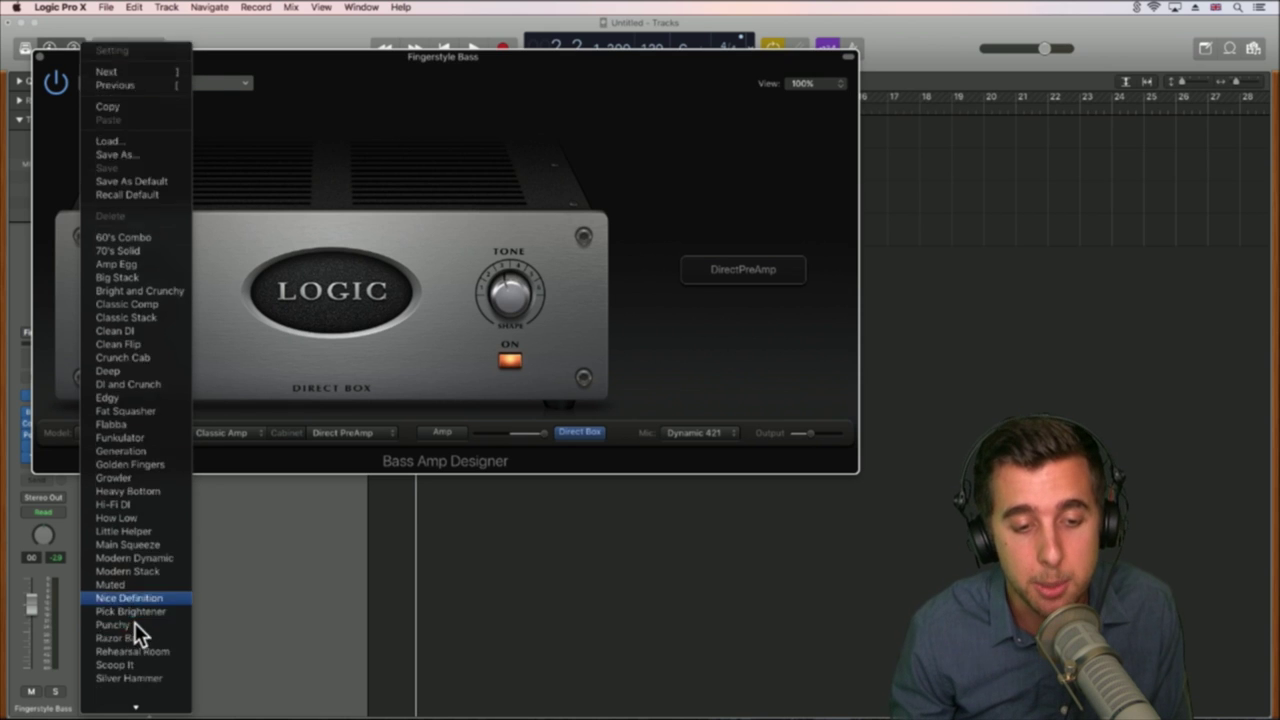
left_click(140, 571)
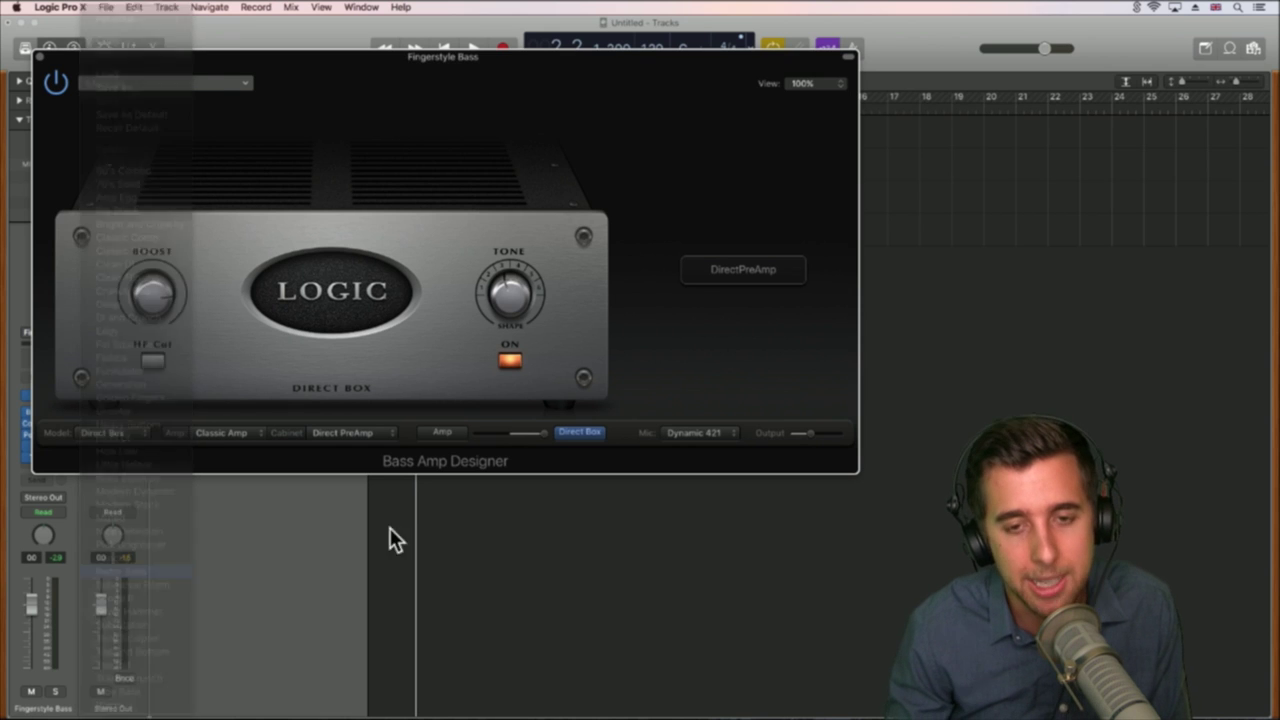
key("space")
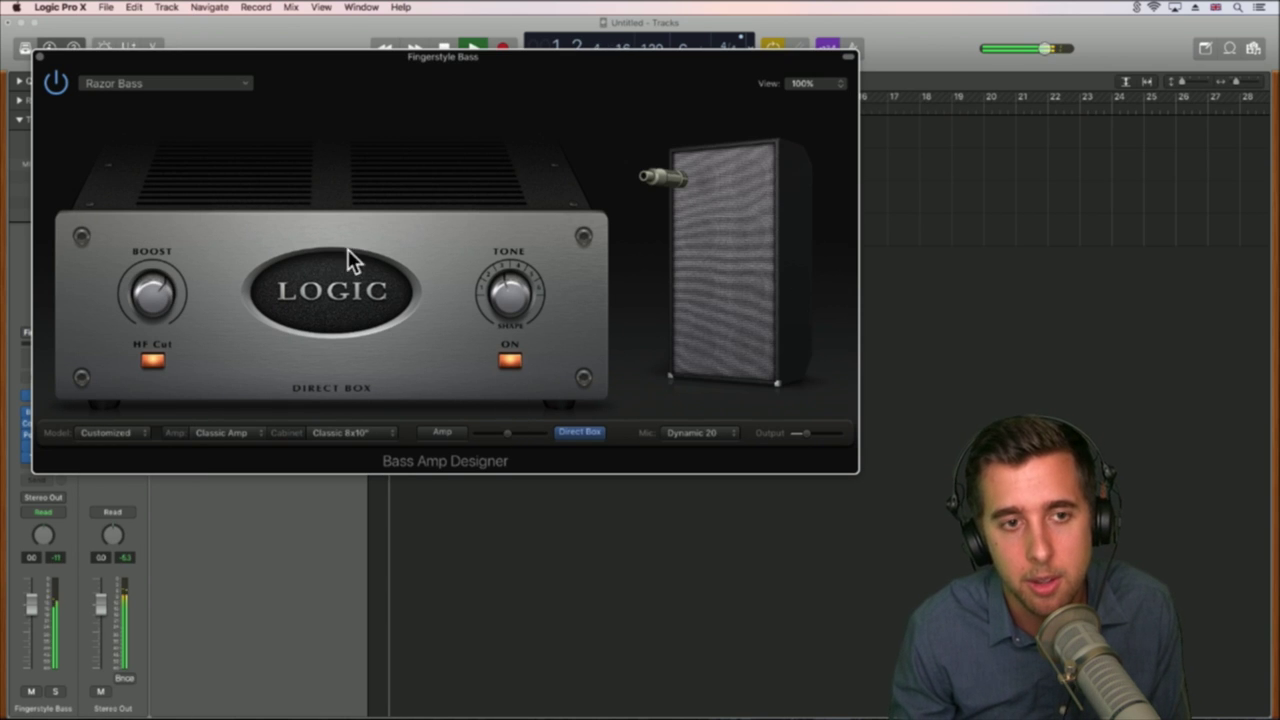
Step: Switch the Fingerstyle Bass amp preset to Crunch Cab during playback, stop, and close the plug-in
left_click(141, 83)
left_click(131, 406)
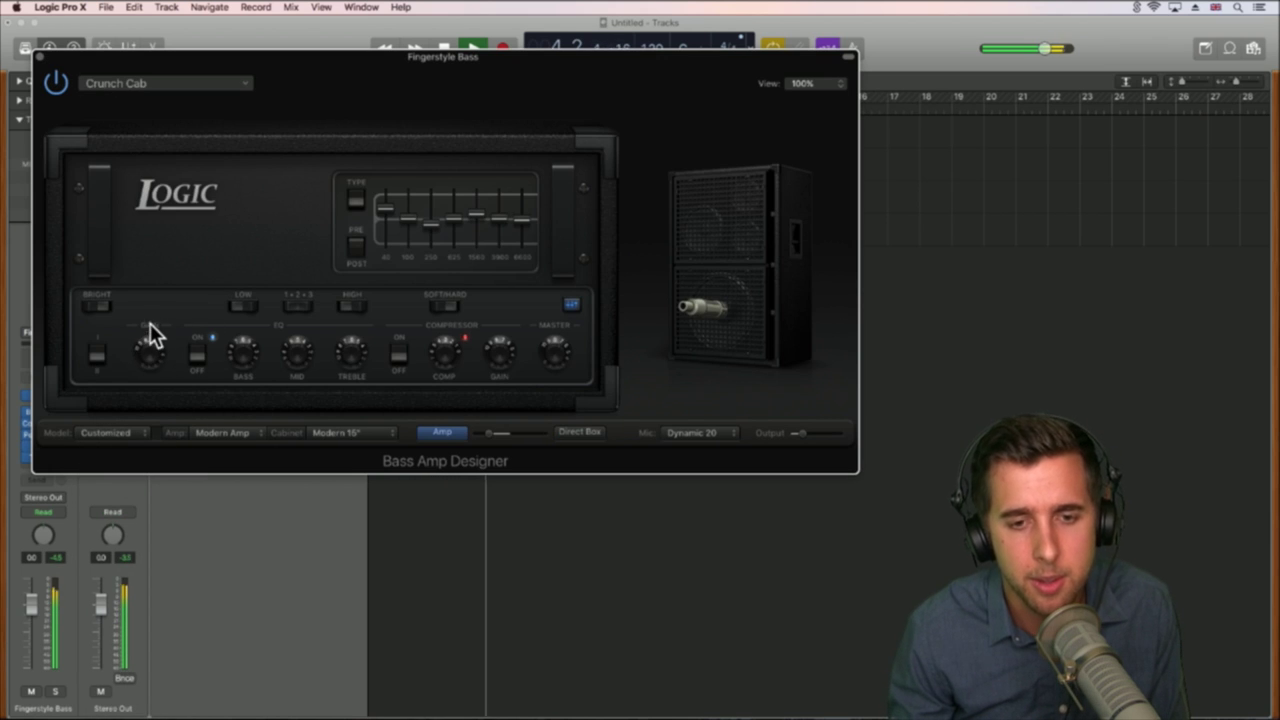
key("space")
left_click(39, 57)
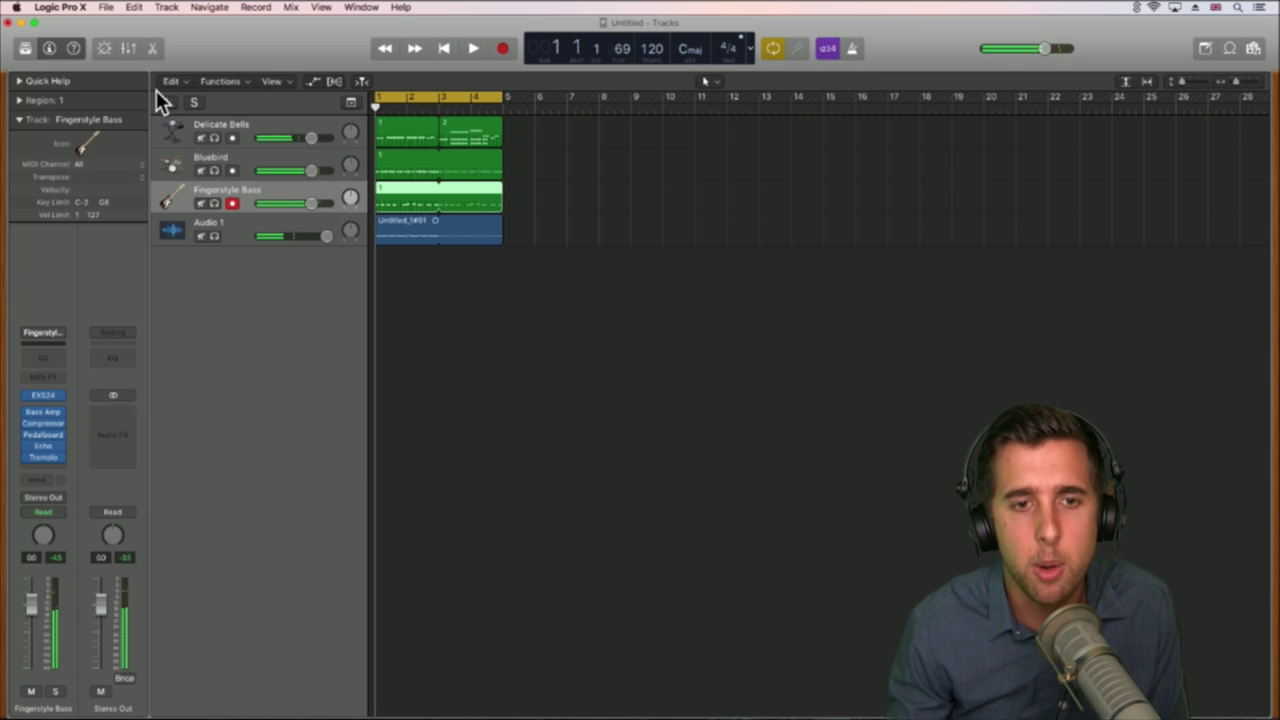
Step: Open the Sculpture instrument on Delicate Bells and load the Bowed Lead preset from Bowed Instruments
left_click(234, 119)
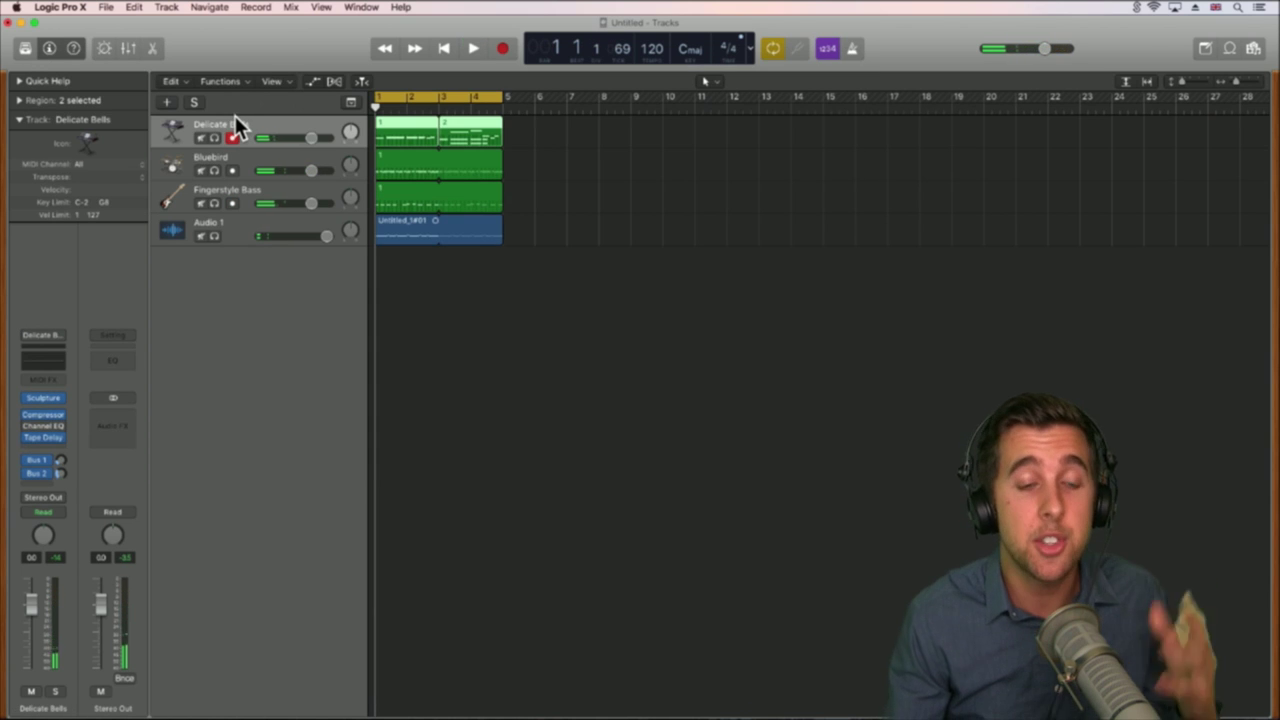
left_click(43, 399)
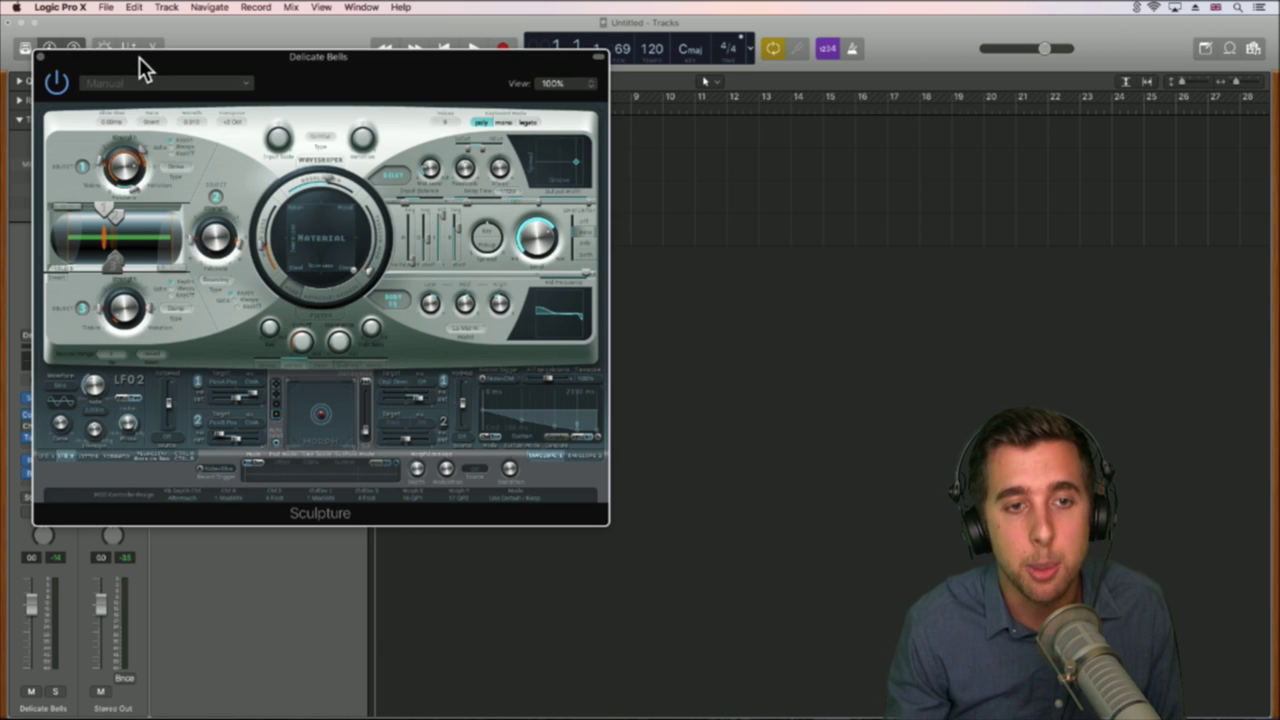
left_click(234, 87)
left_click(282, 78)
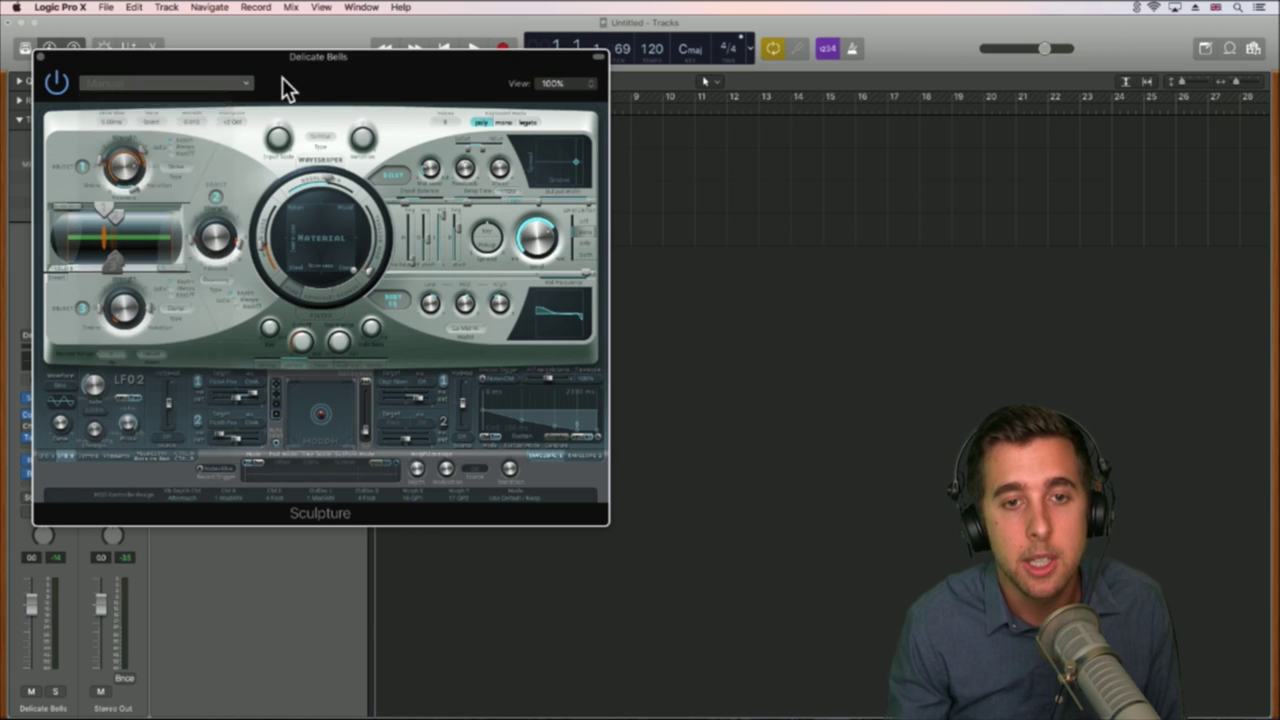
left_click(228, 86)
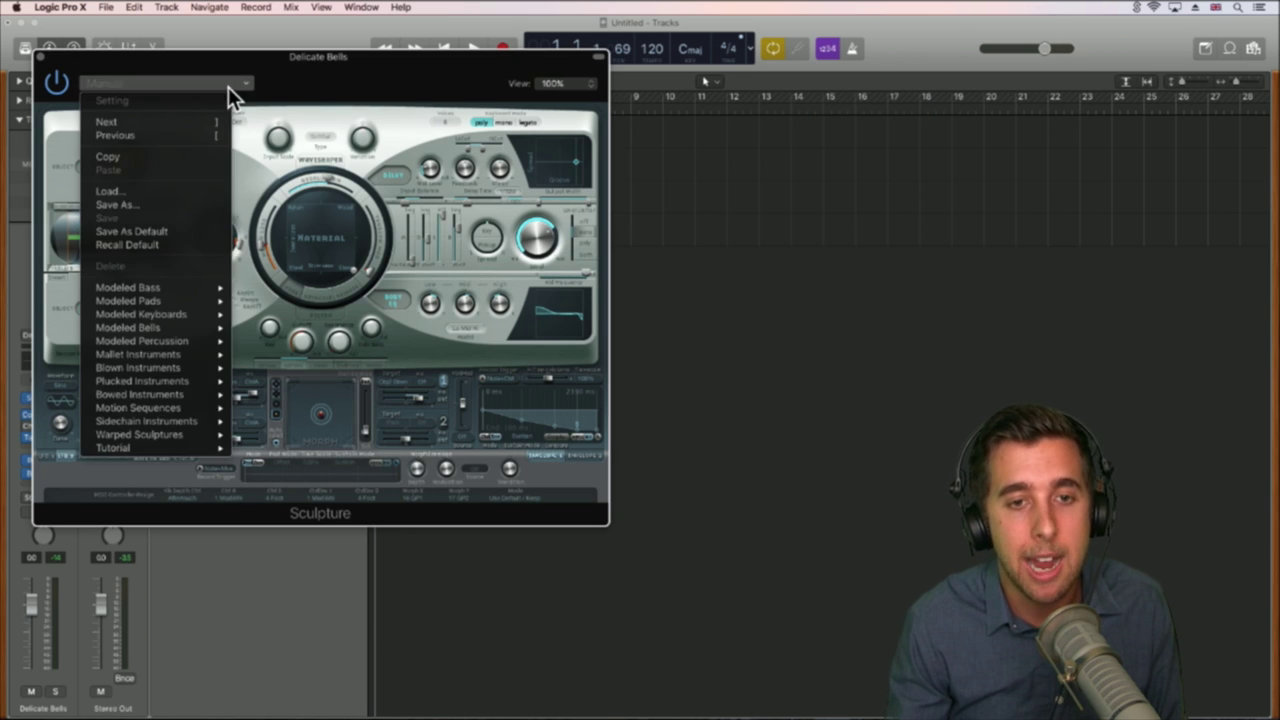
mouse_move(181, 354)
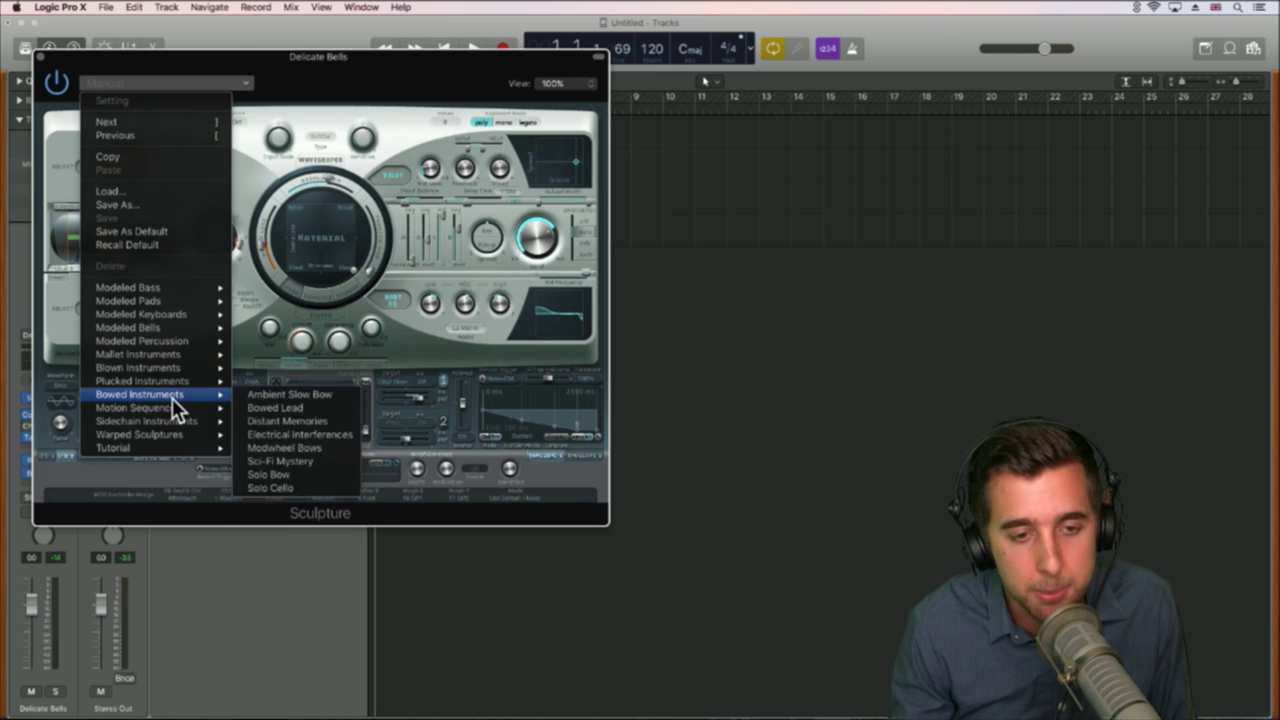
mouse_move(174, 395)
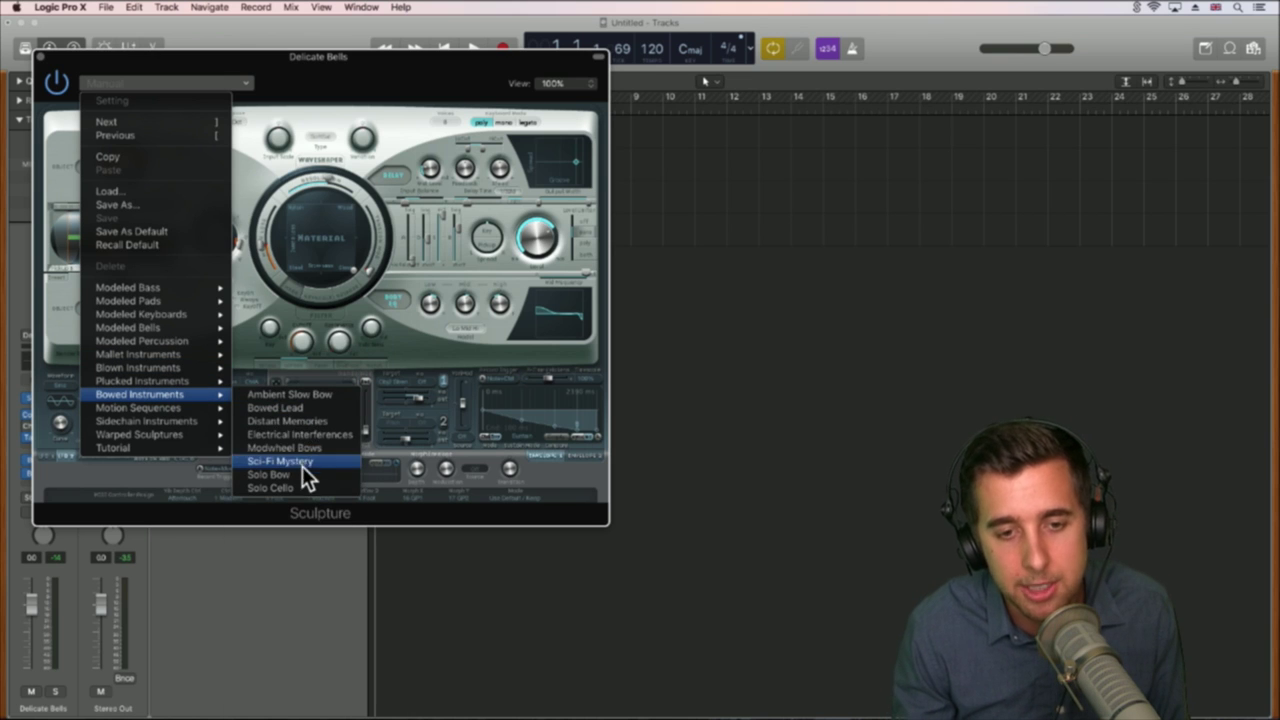
left_click(290, 409)
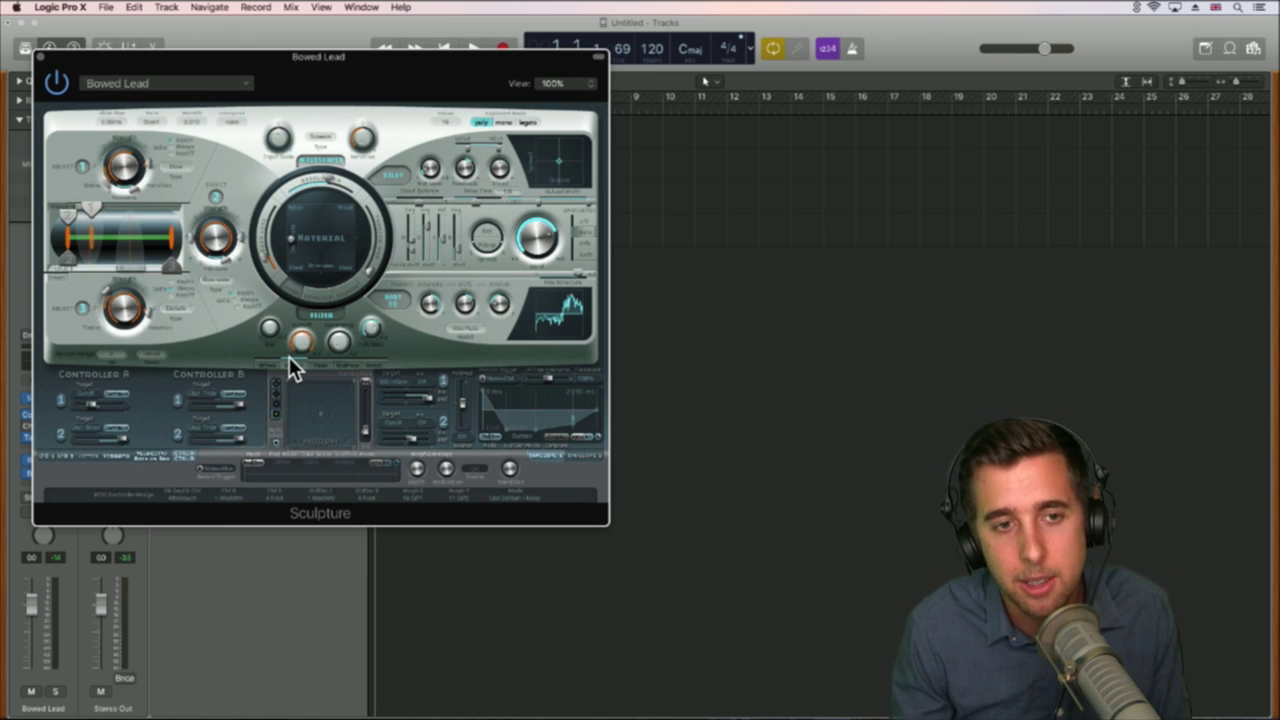
Step: Audition the Bowed Lead sound with all tracks, moving the Sculpture window aside and closing it before a final playback
key("space")
left_click_drag(250, 68, 444, 78)
key("space")
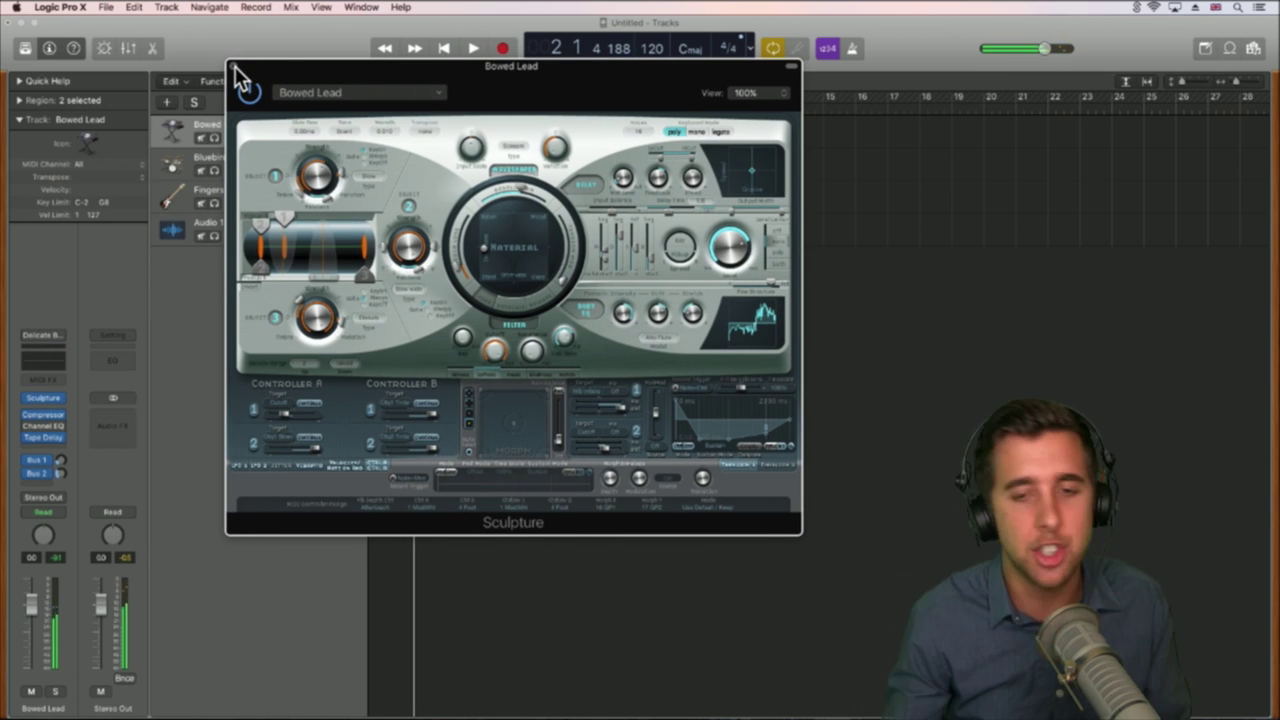
key("space")
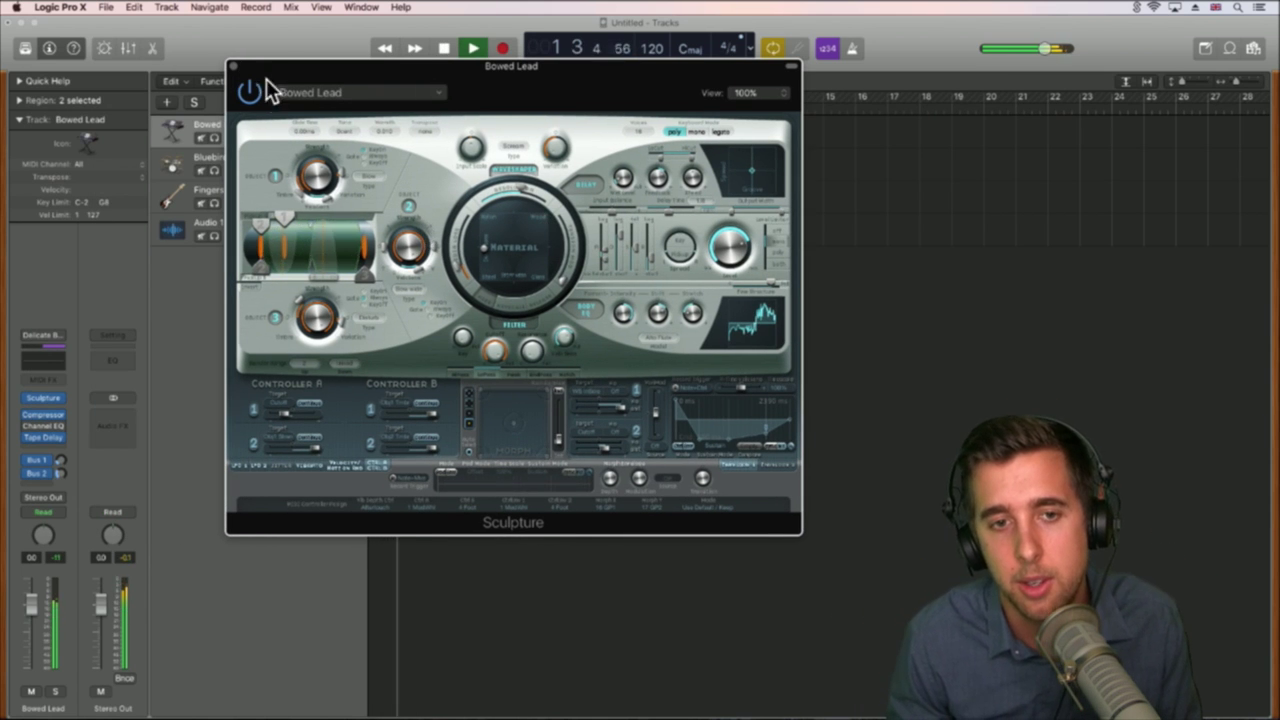
mouse_move(282, 66)
left_mouse_down()
mouse_move(307, 65)
mouse_move(297, 69)
left_mouse_up()
key("space")
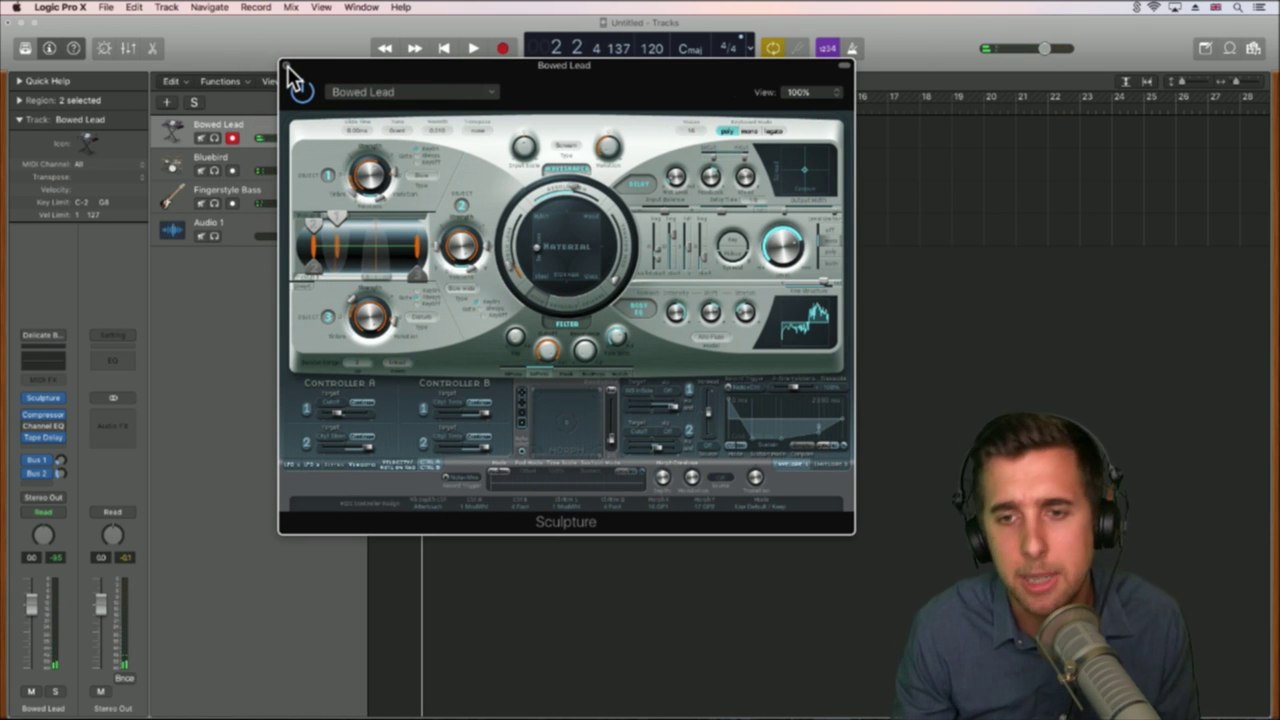
left_click(287, 66)
key("Return")
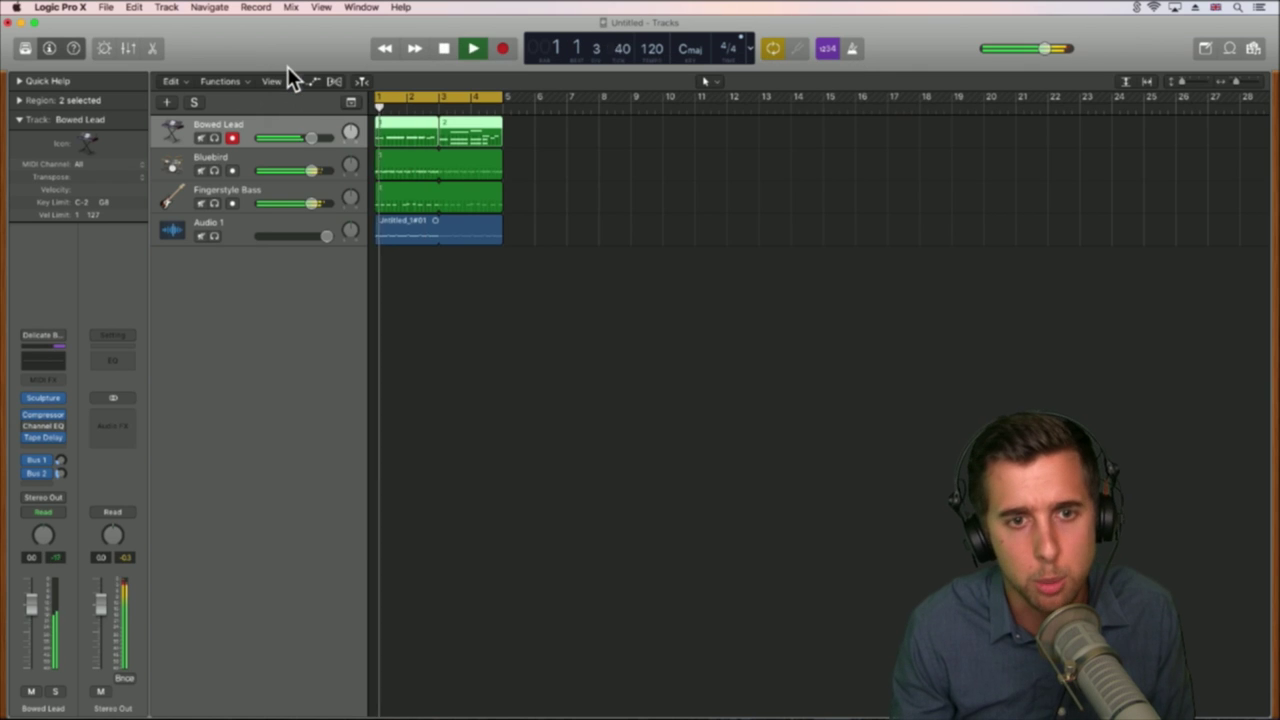
left_click(554, 224)
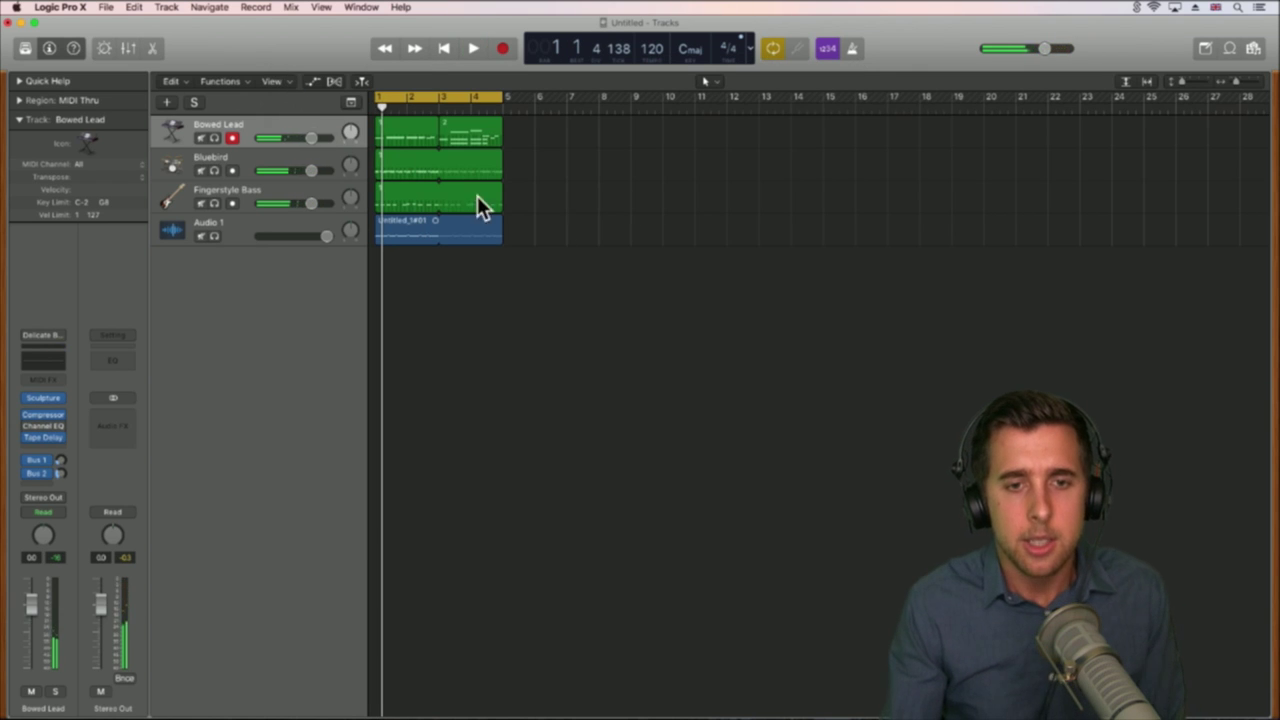
left_click(239, 156)
left_click(255, 187)
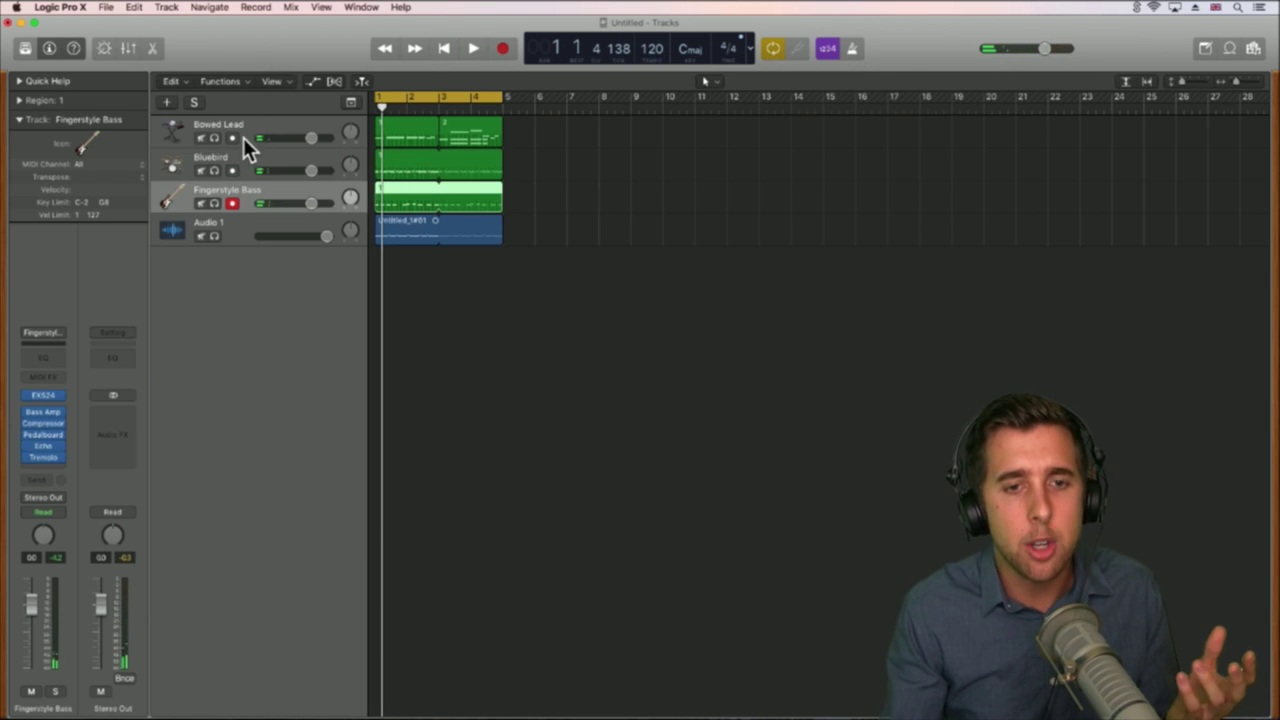
key("Up")
left_click(242, 122)
left_click(243, 188)
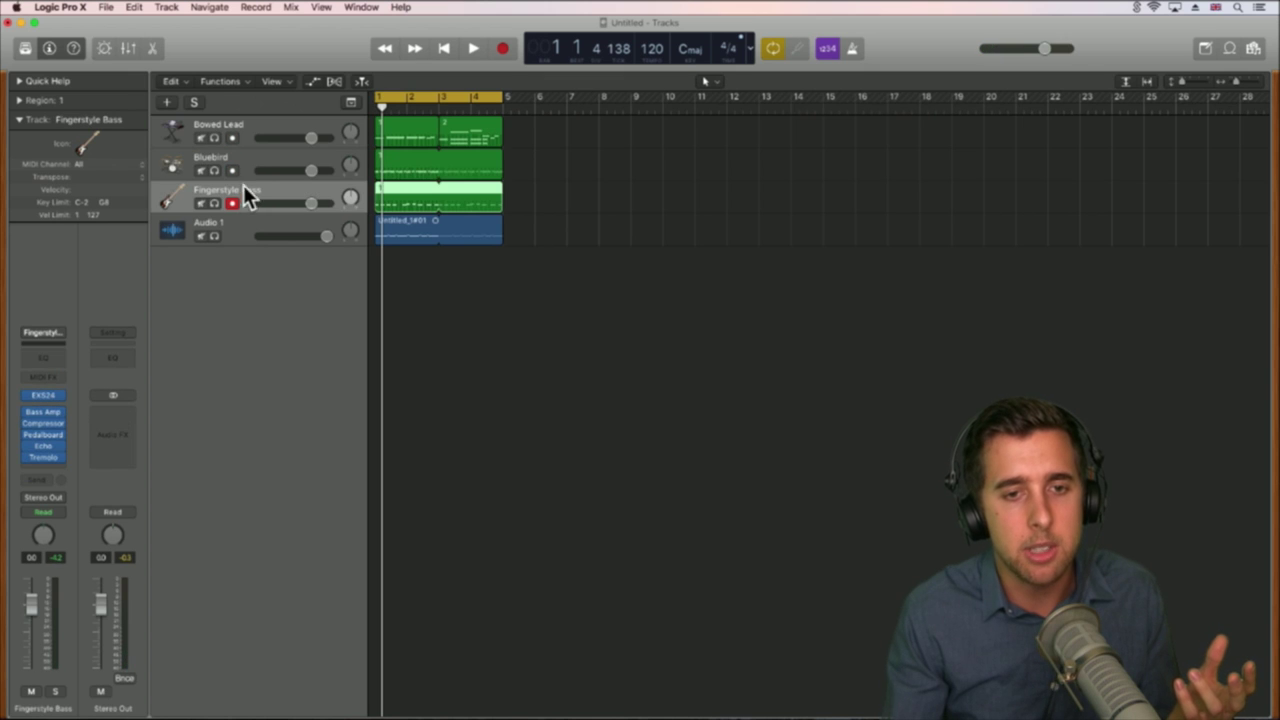
Step: Select the Bowed Lead track and show the mixer pane briefly before hiding it again
left_click(244, 158)
left_click(231, 122)
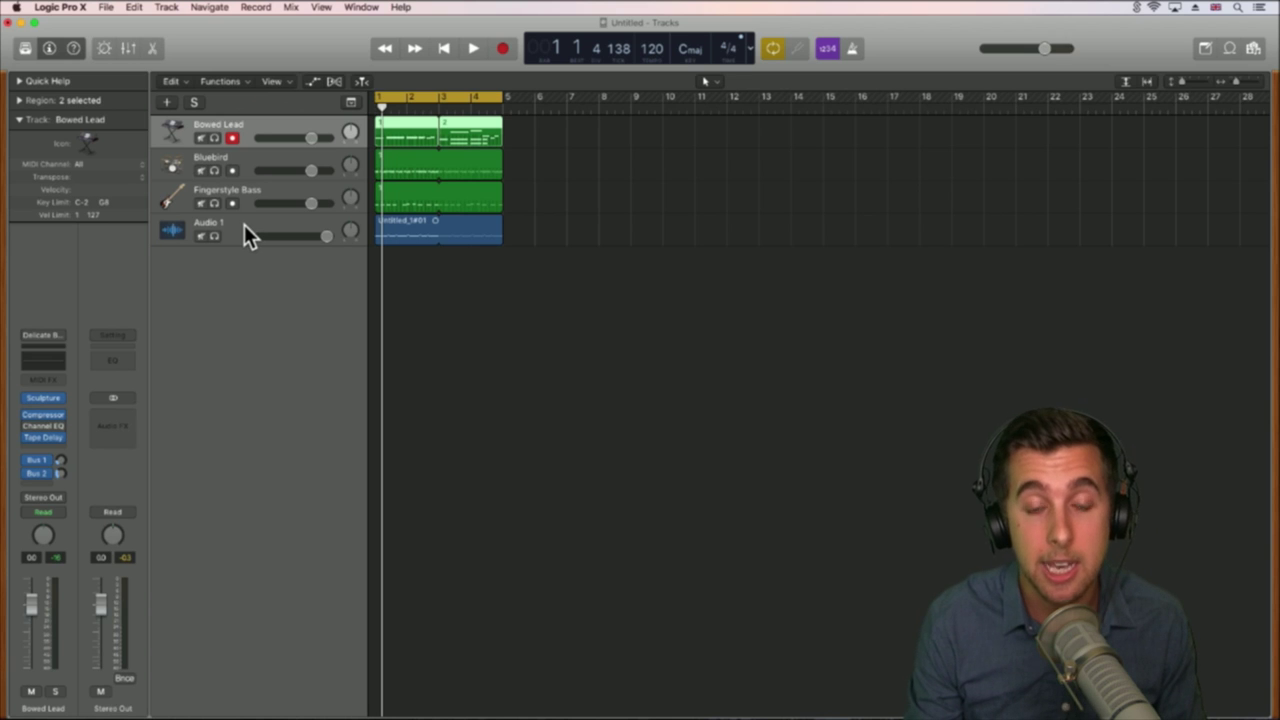
left_click(128, 48)
left_click(128, 48)
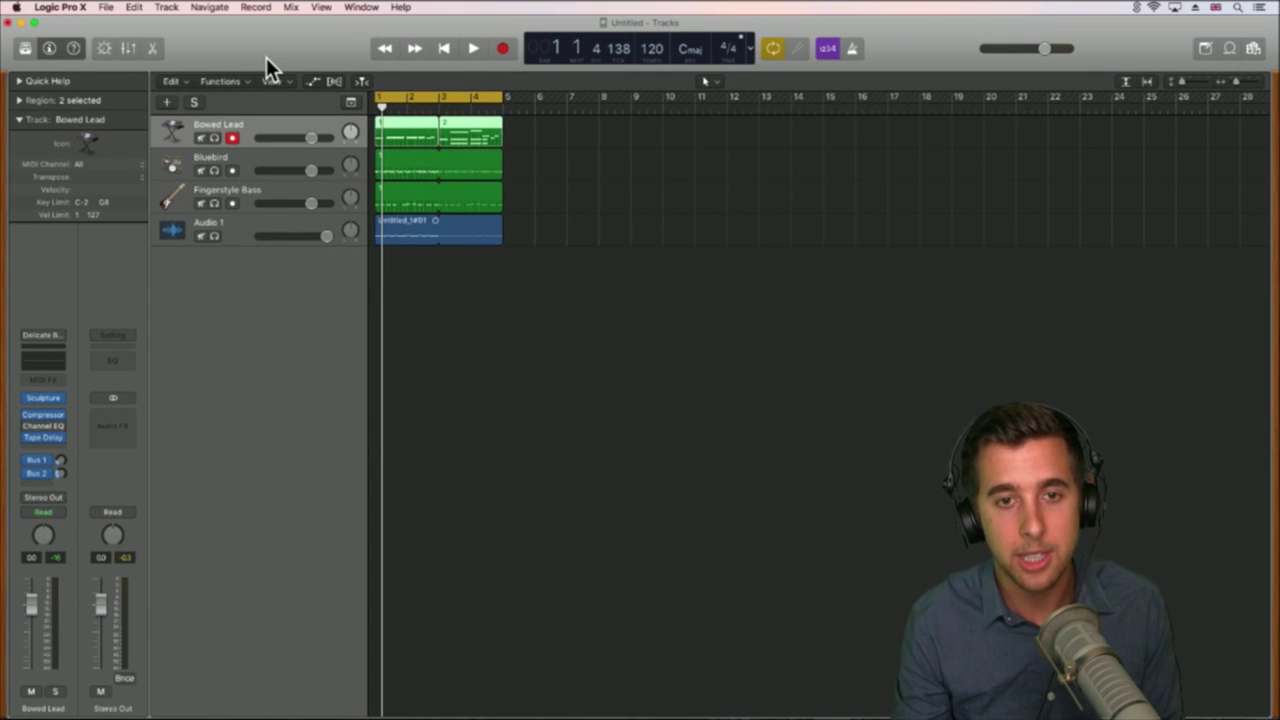
Step: Request a separate mixer window and enable Advanced Tools
key("x")
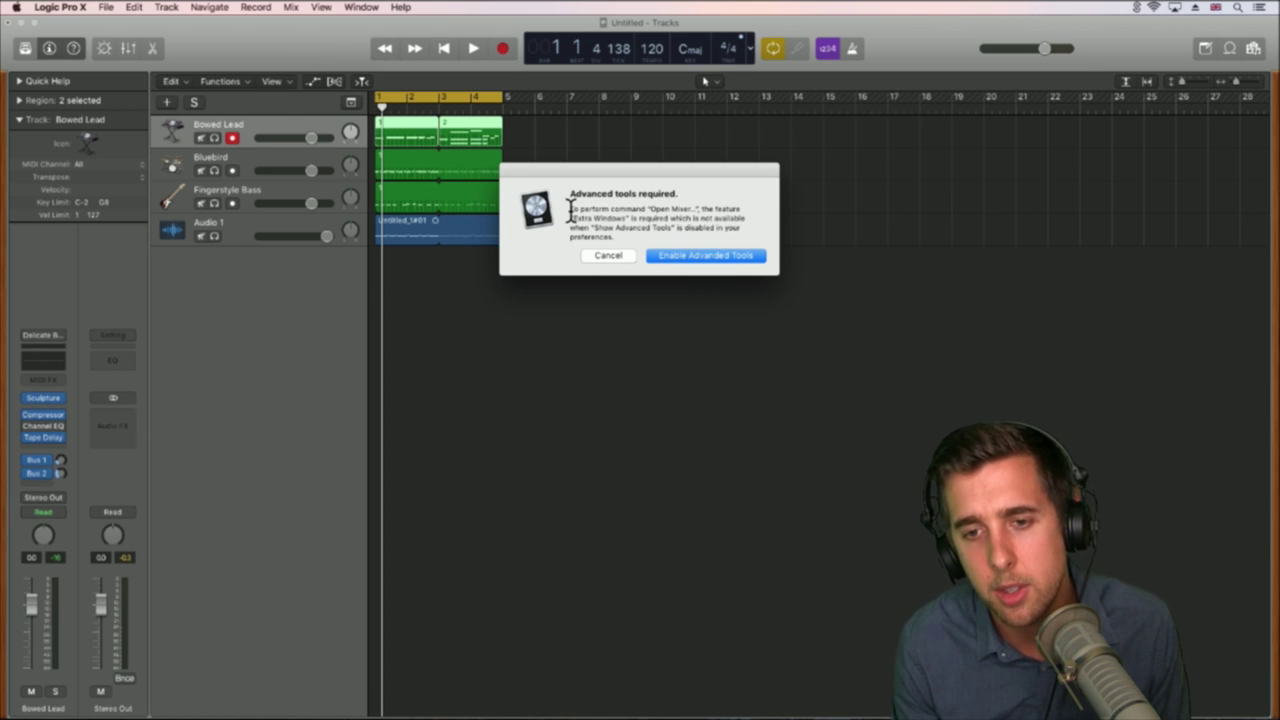
mouse_move(693, 208)
left_mouse_down()
mouse_move(720, 220)
mouse_move(644, 228)
mouse_move(633, 217)
mouse_move(700, 236)
mouse_move(640, 195)
mouse_move(574, 192)
mouse_move(686, 190)
left_mouse_up()
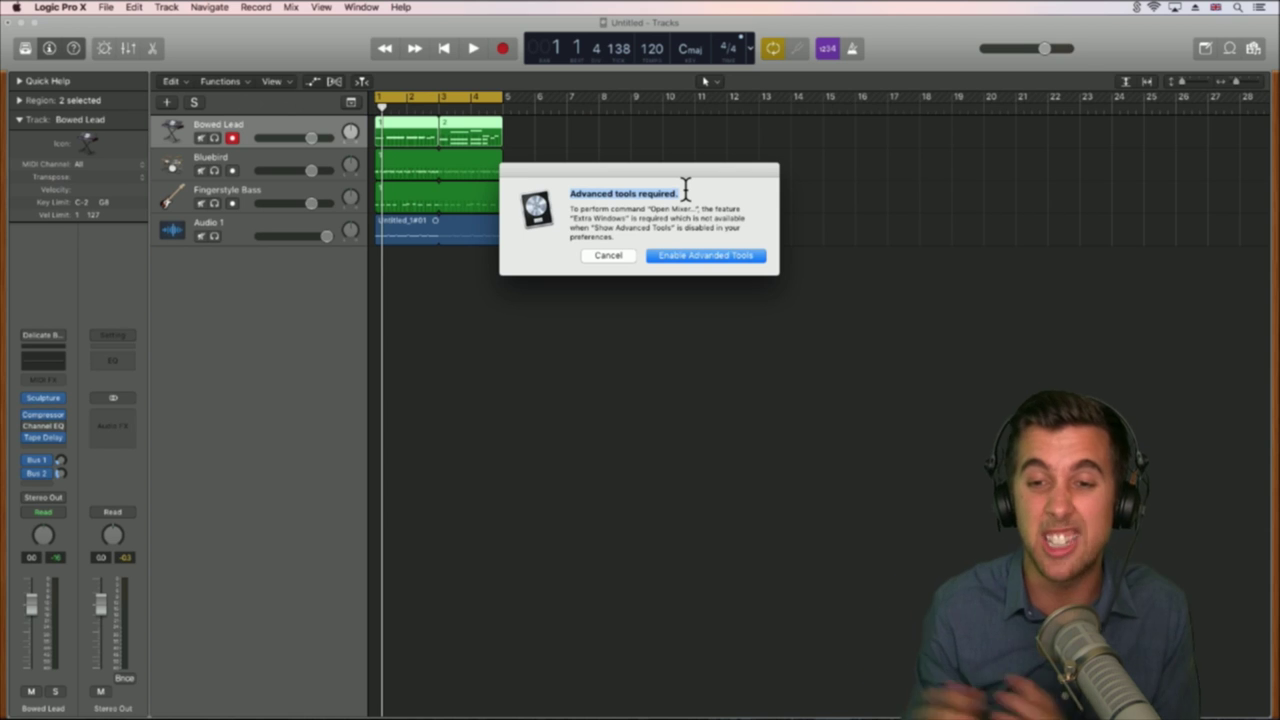
left_click(681, 192)
left_click(684, 255)
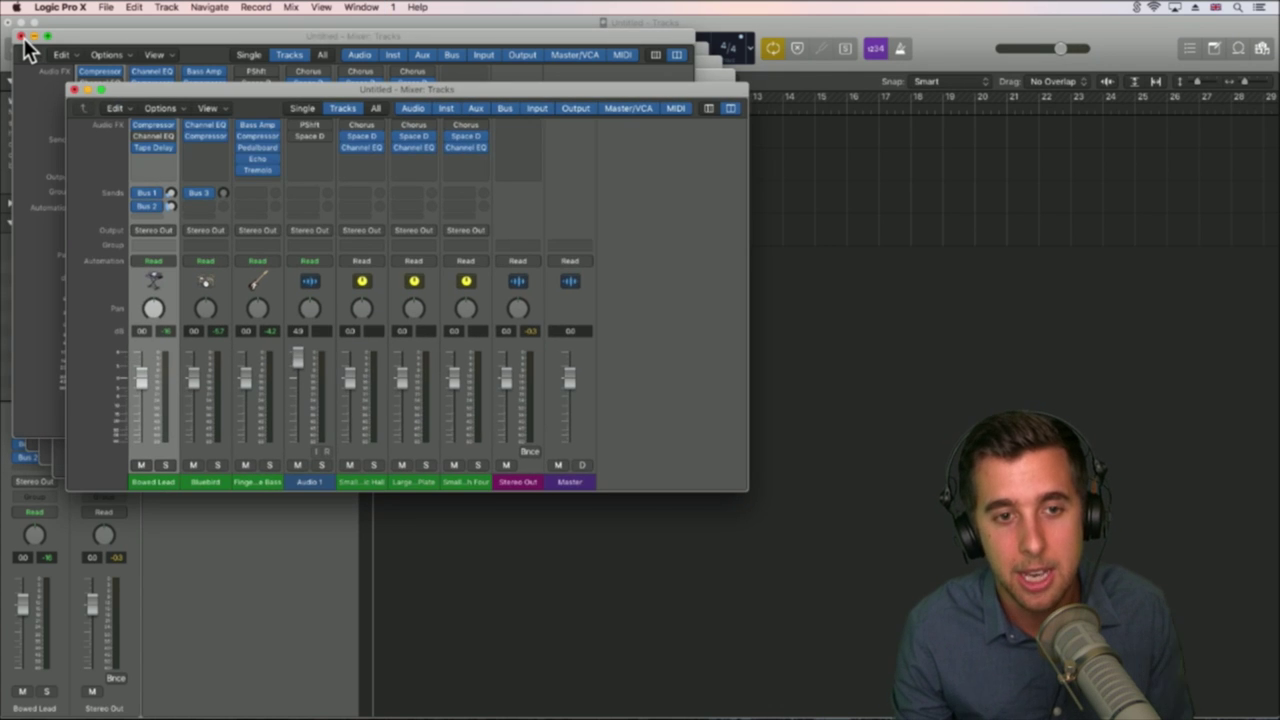
Step: Close all the stacked mixer windows and return to the Tracks window with no region selected
left_click(74, 89)
left_click(22, 36)
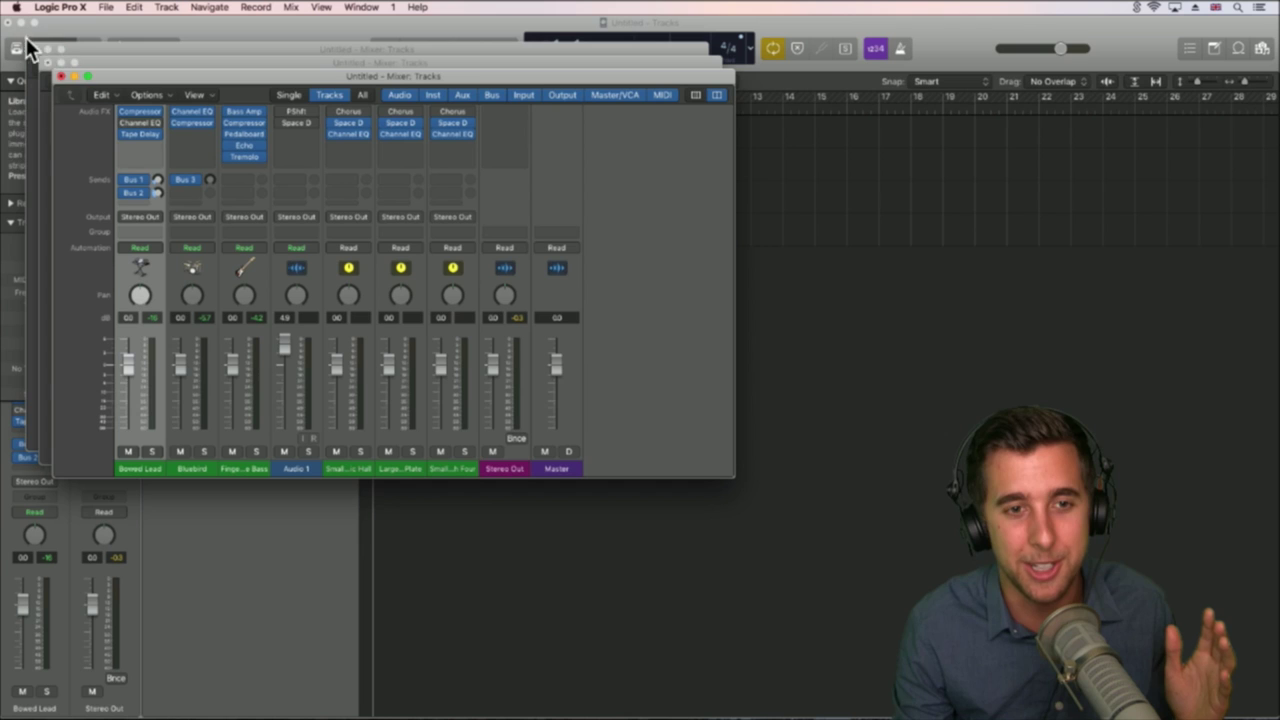
left_click(61, 76)
left_click(48, 63)
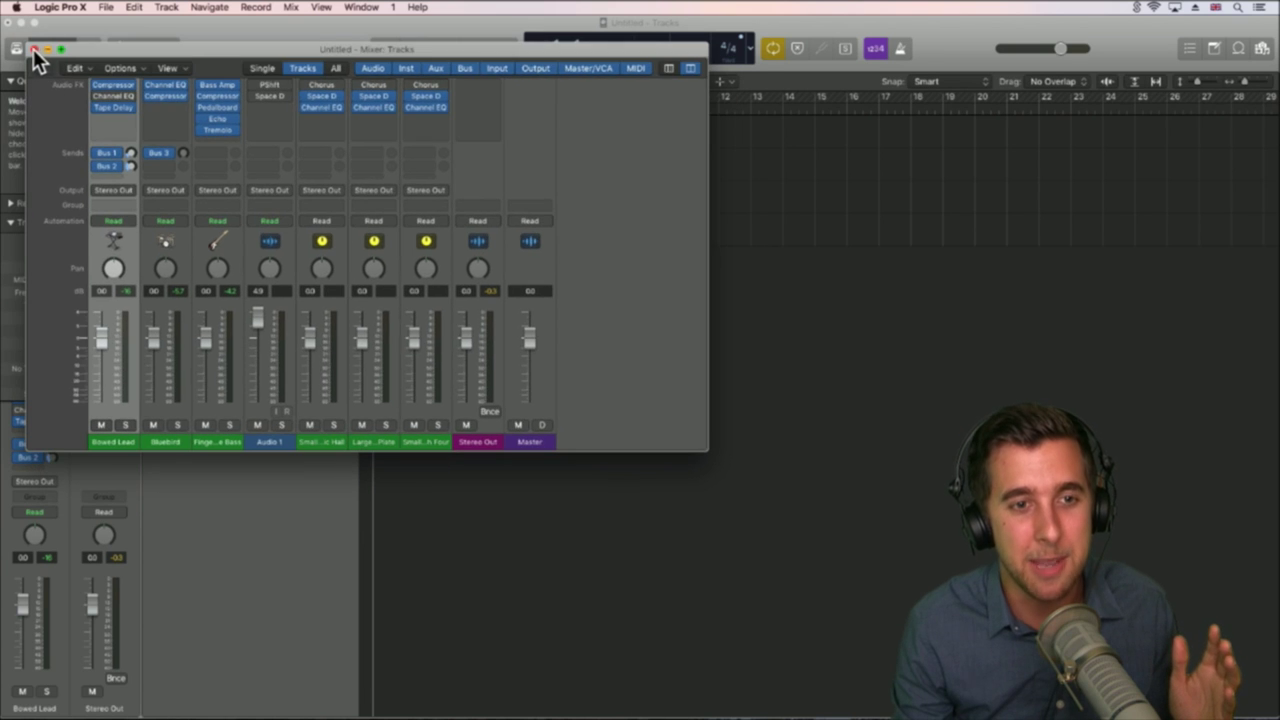
left_click(33, 49)
left_click(598, 300)
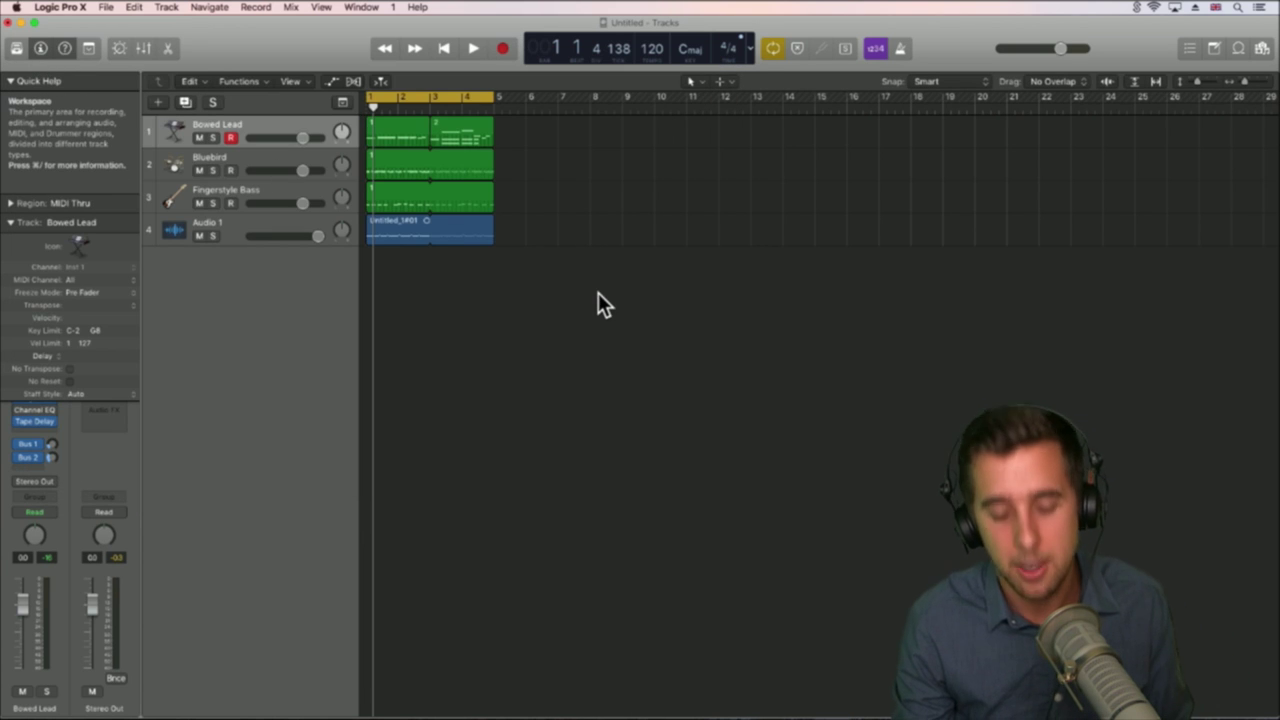
Step: Toggle the docked mixer pane on and off several times, leaving it hidden
key("x")
key("x")
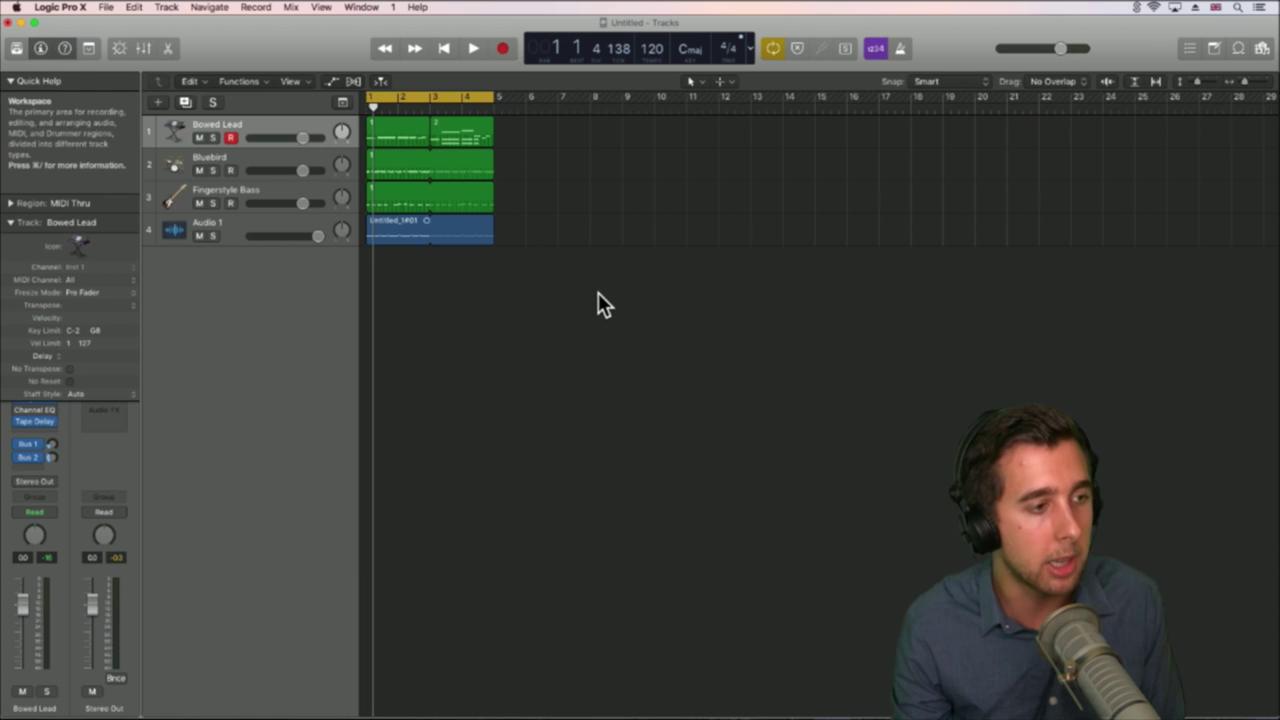
left_click(145, 48)
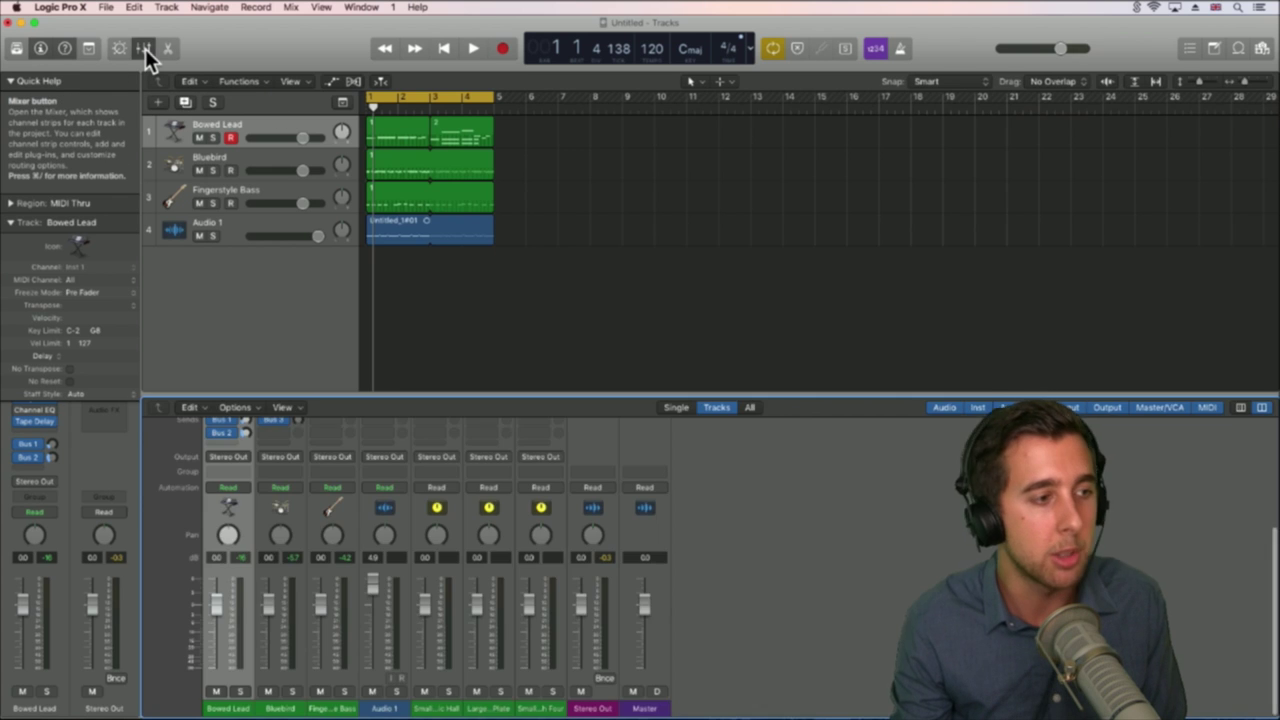
left_click(145, 48)
left_click(145, 48)
left_click(145, 48)
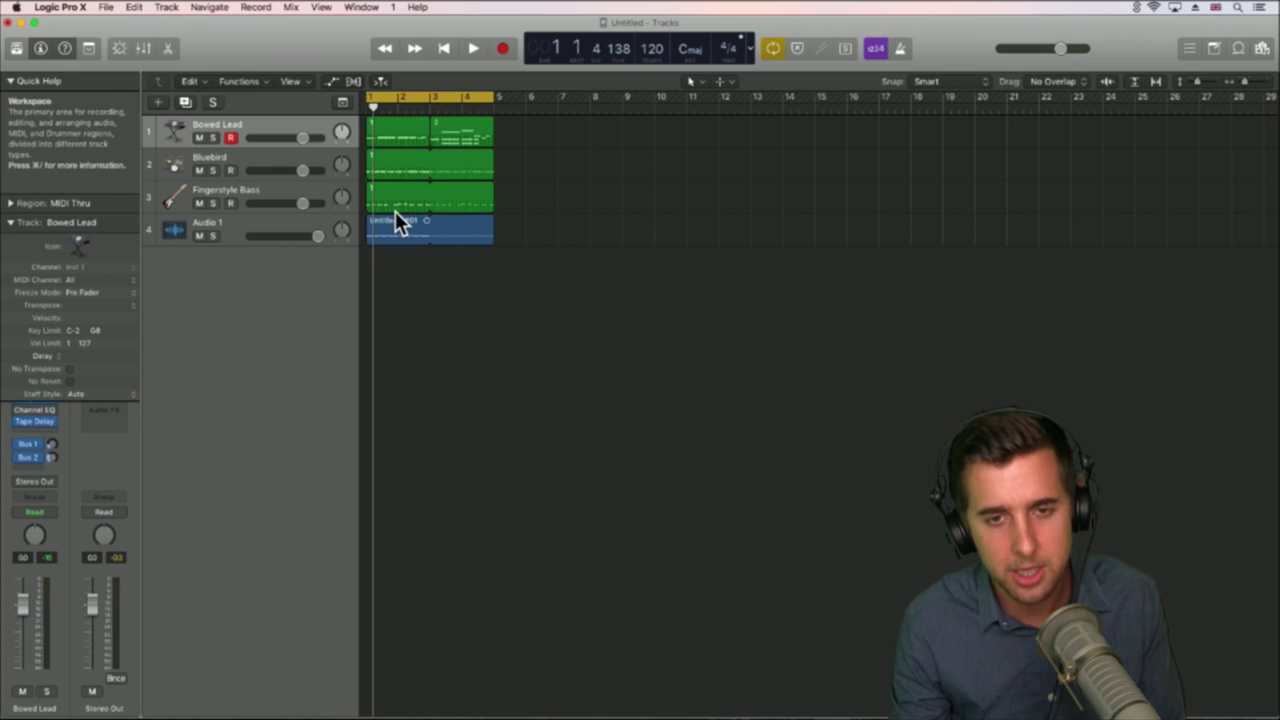
Step: Open the mixer in its own floating window, move it over the workspace, and close it
key("super+2")
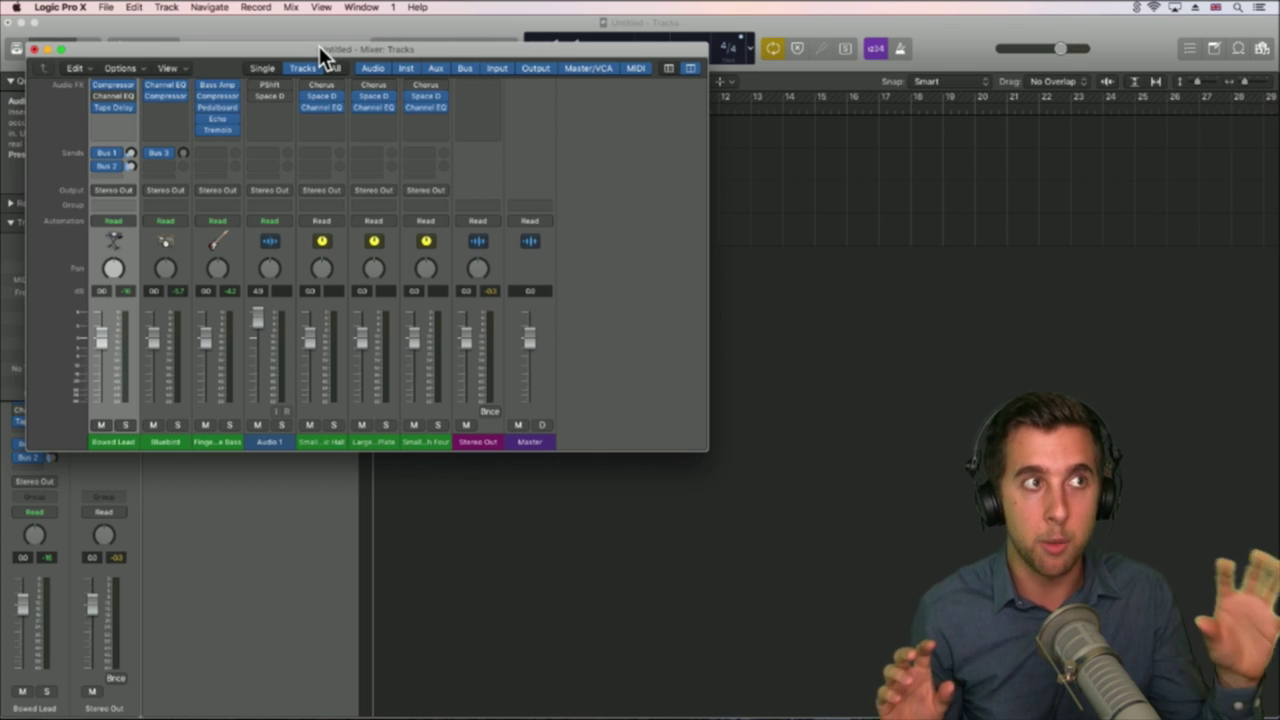
left_click_drag(320, 48, 607, 78)
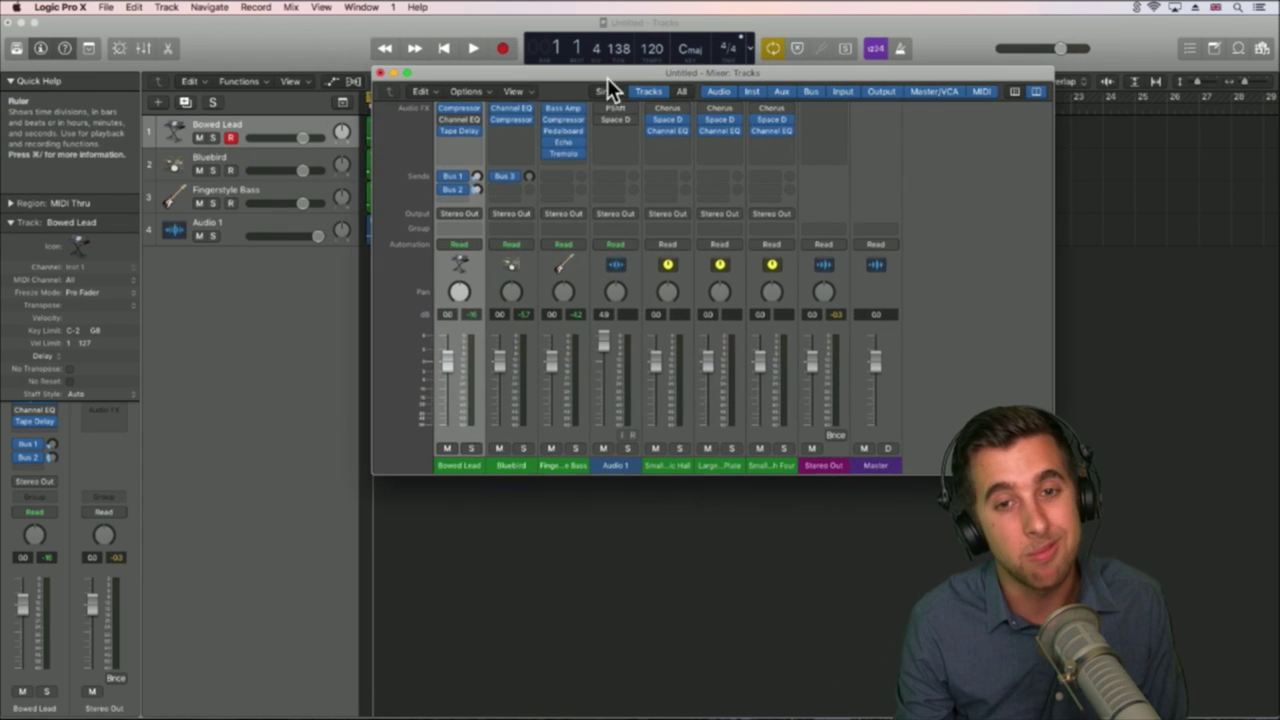
left_click(380, 74)
Step: Show the docked mixer, look through its channel strips, and collapse the Track inspector to expose the full inspector channel strip
left_click(154, 46)
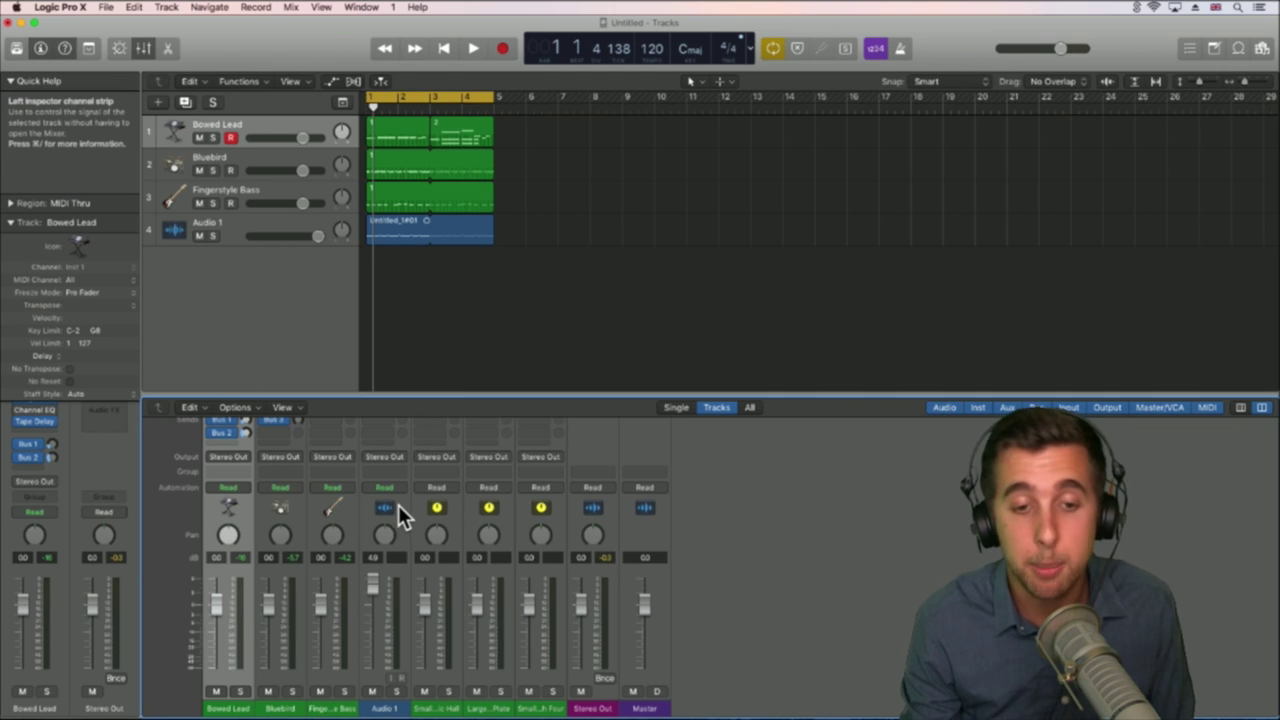
scroll(399, 505, "up", 5)
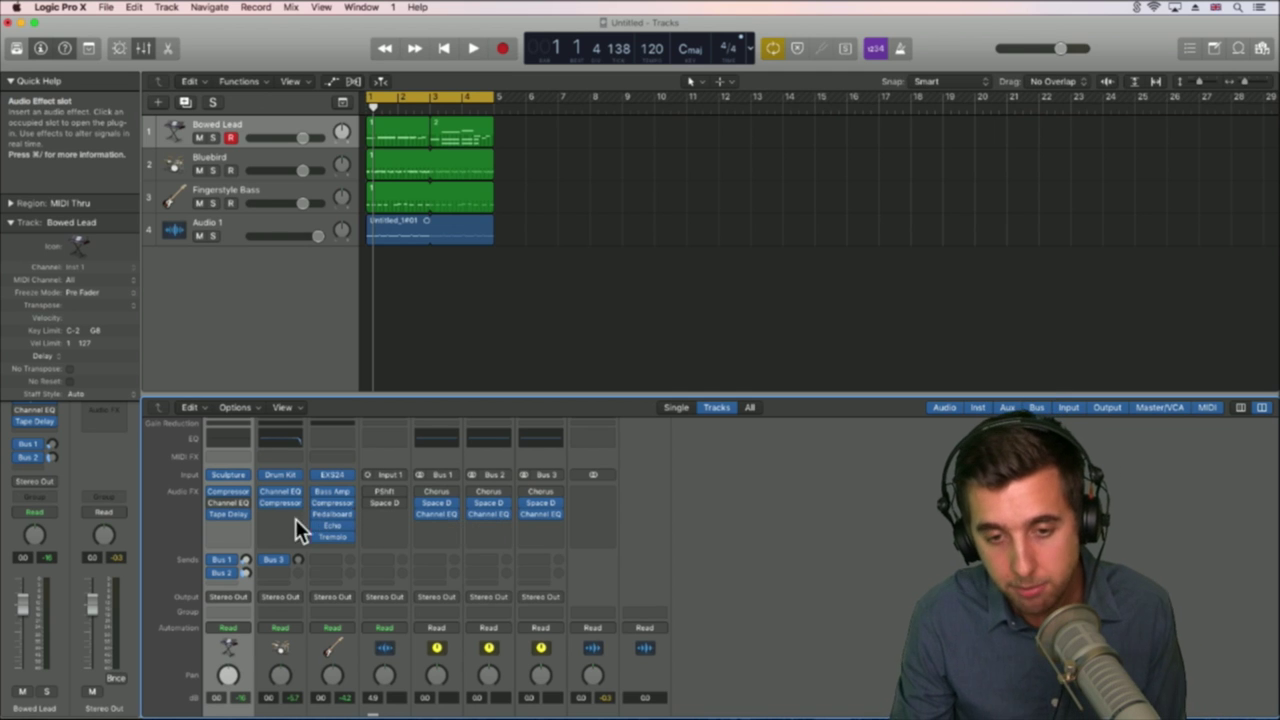
scroll(236, 479, "down", 5)
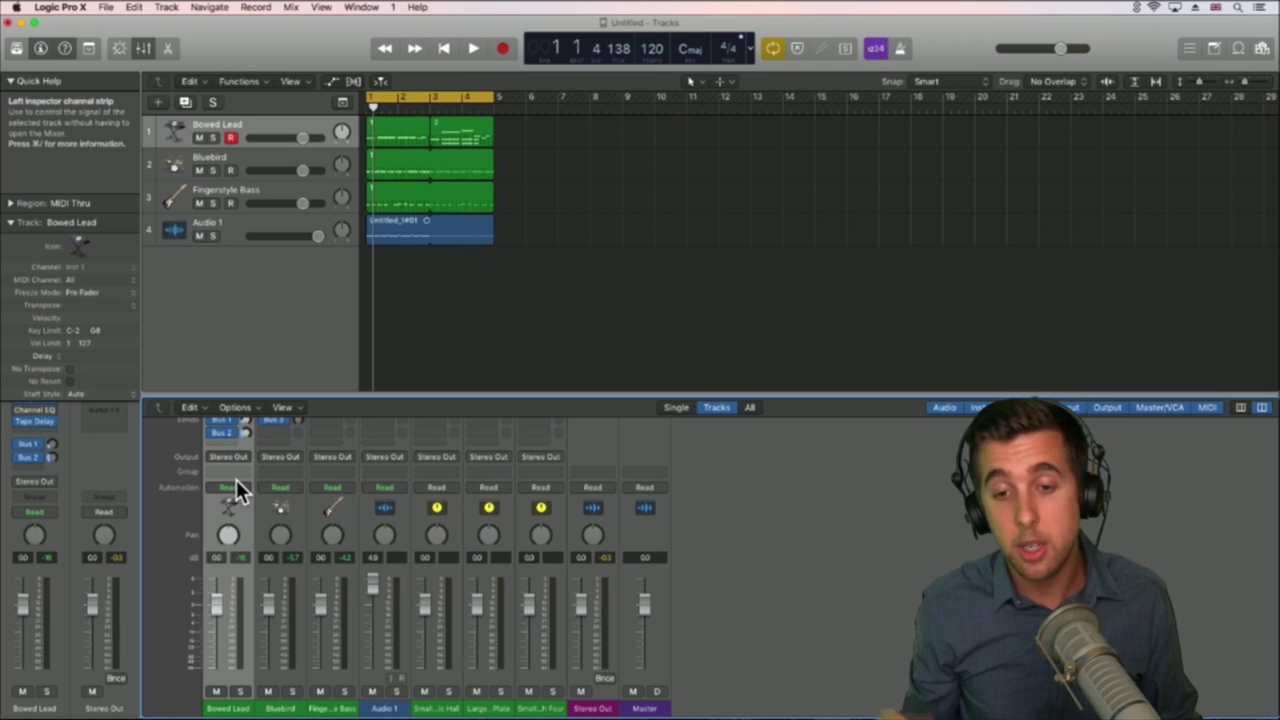
scroll(236, 479, "up", 6)
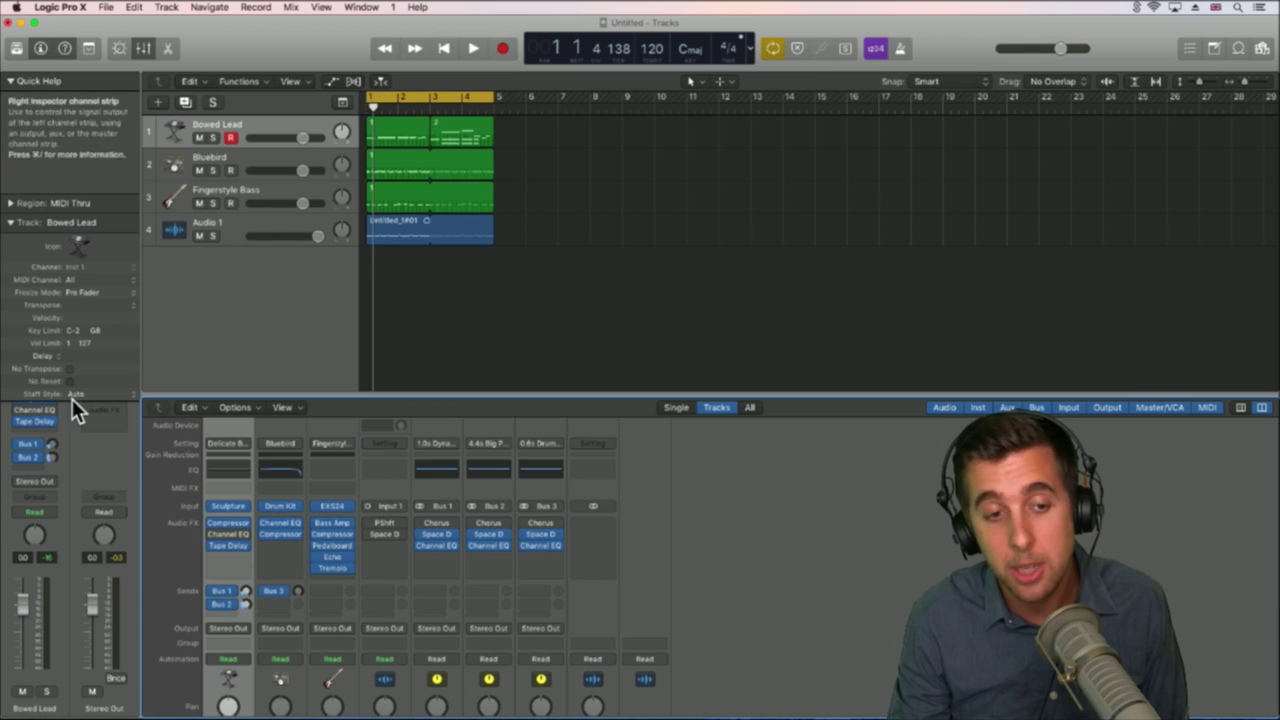
left_click(12, 222)
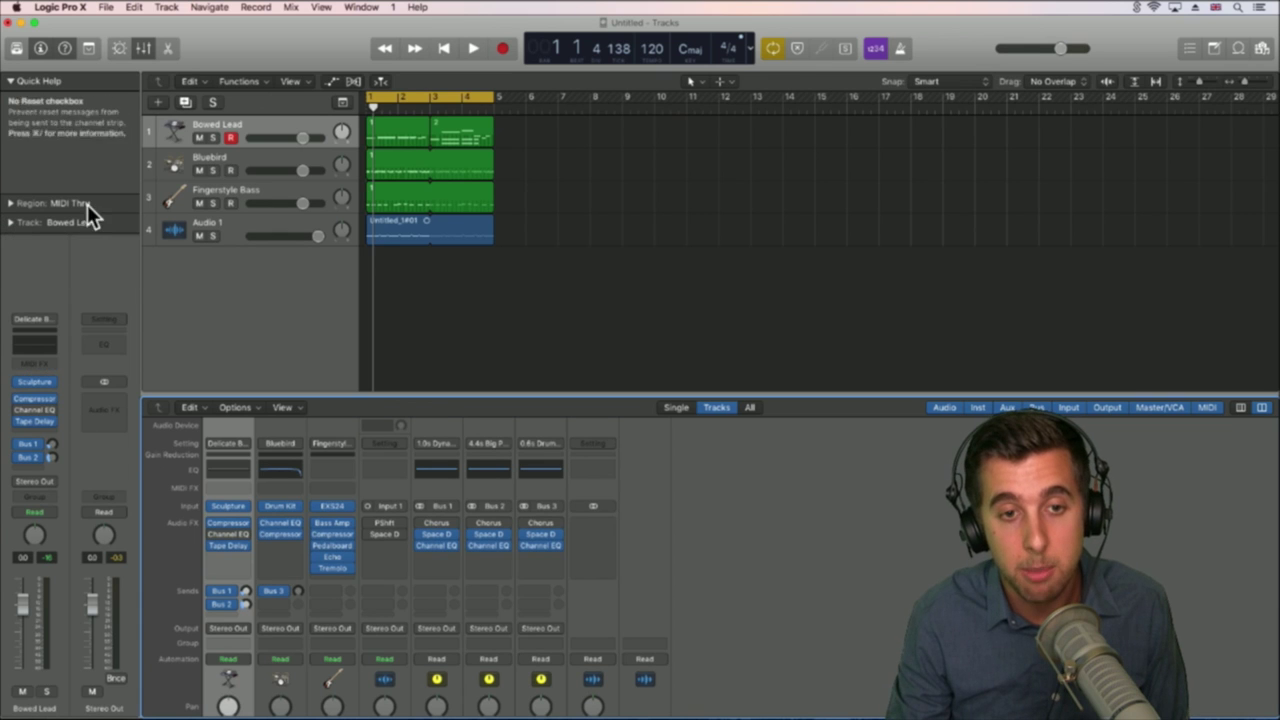
Step: Select the Bluebird track and try different pan positions on its channel strip, leaving the pan at +1
left_click(231, 154)
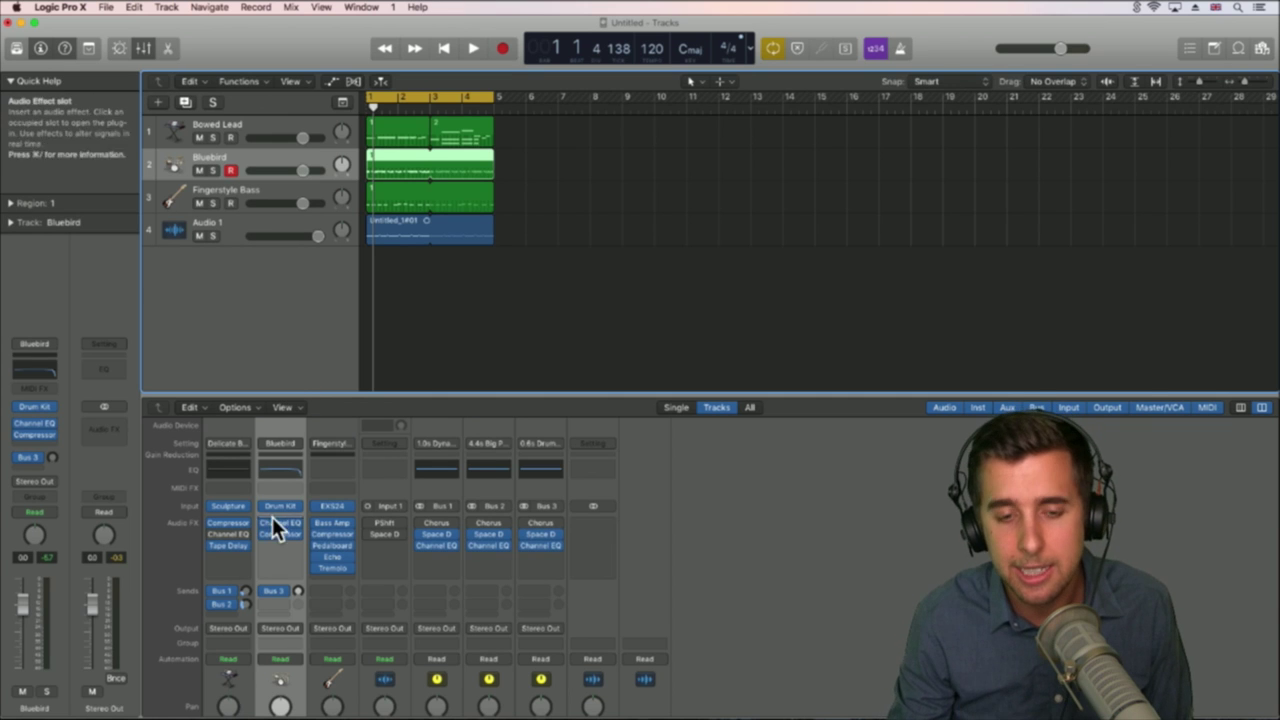
scroll(272, 517, "down", 5)
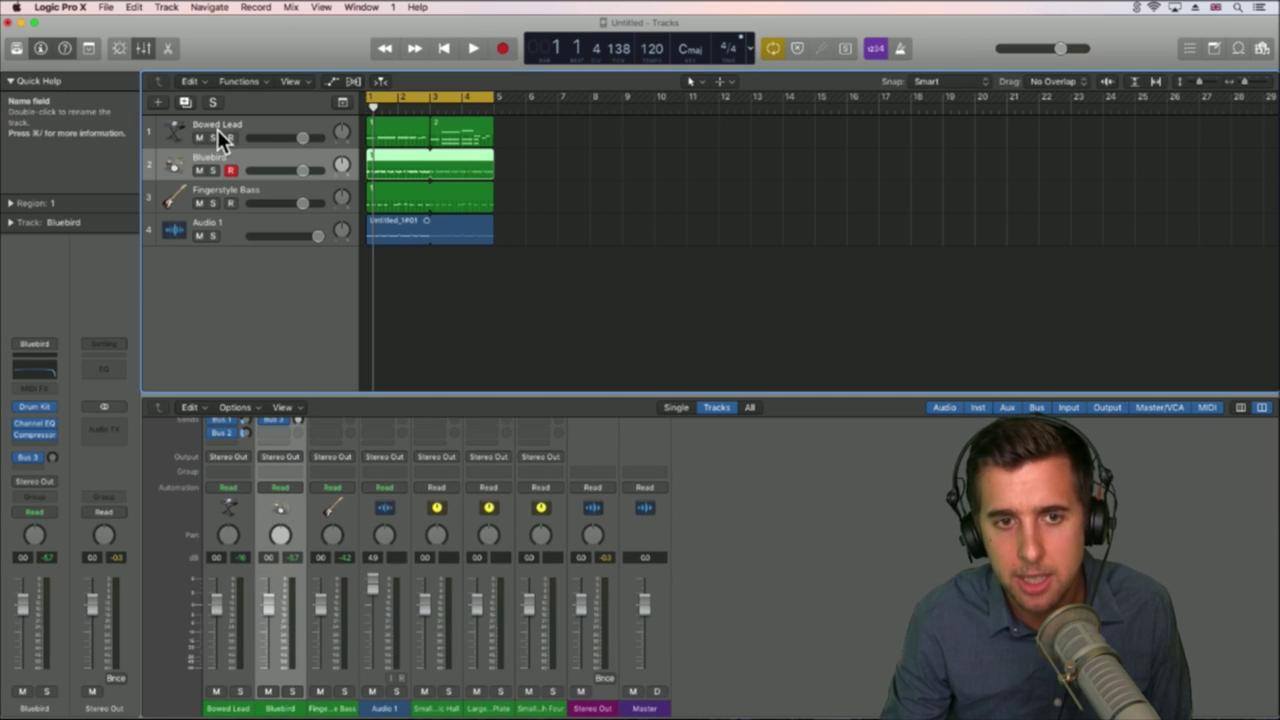
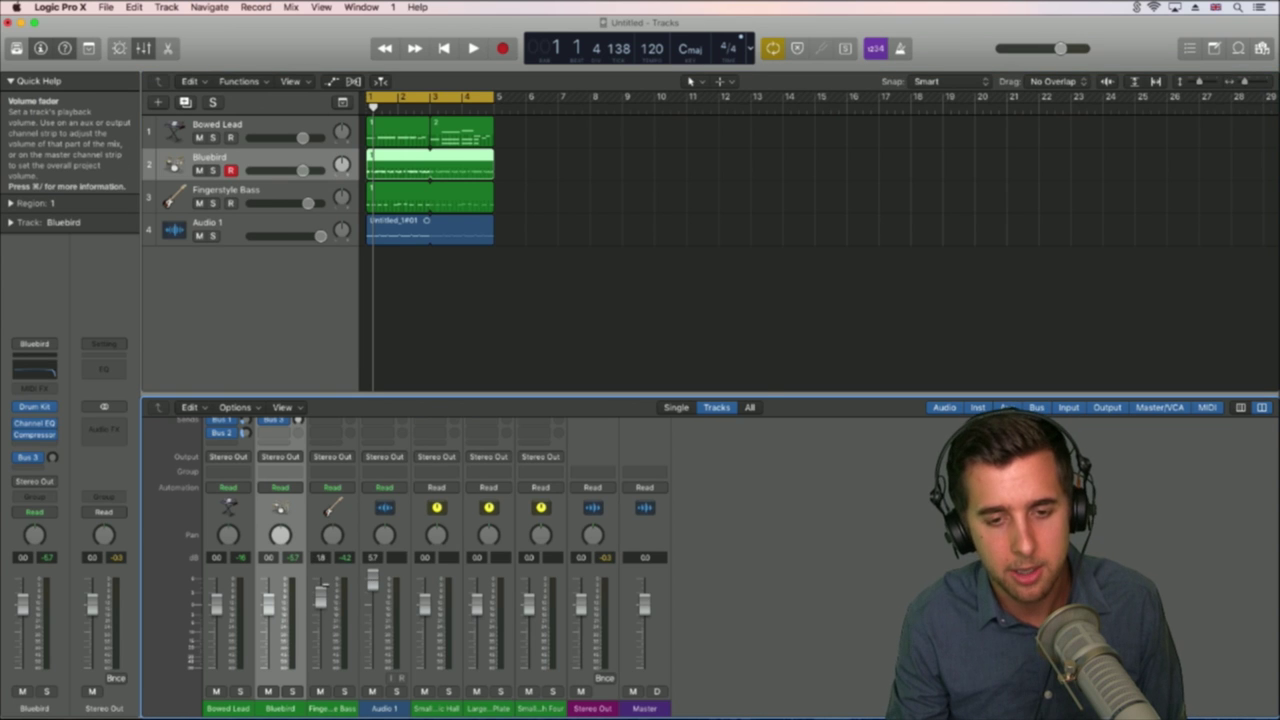
left_click_drag(278, 534, 278, 512)
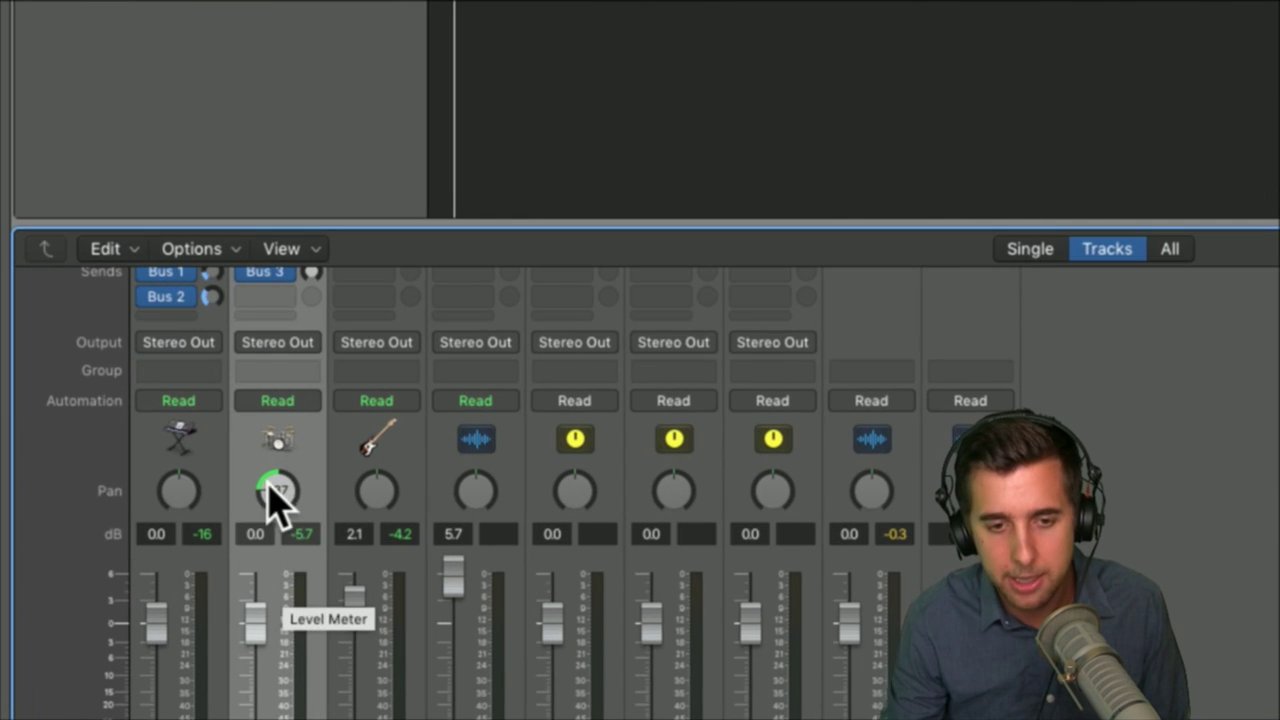
left_click_drag(279, 535, 279, 520)
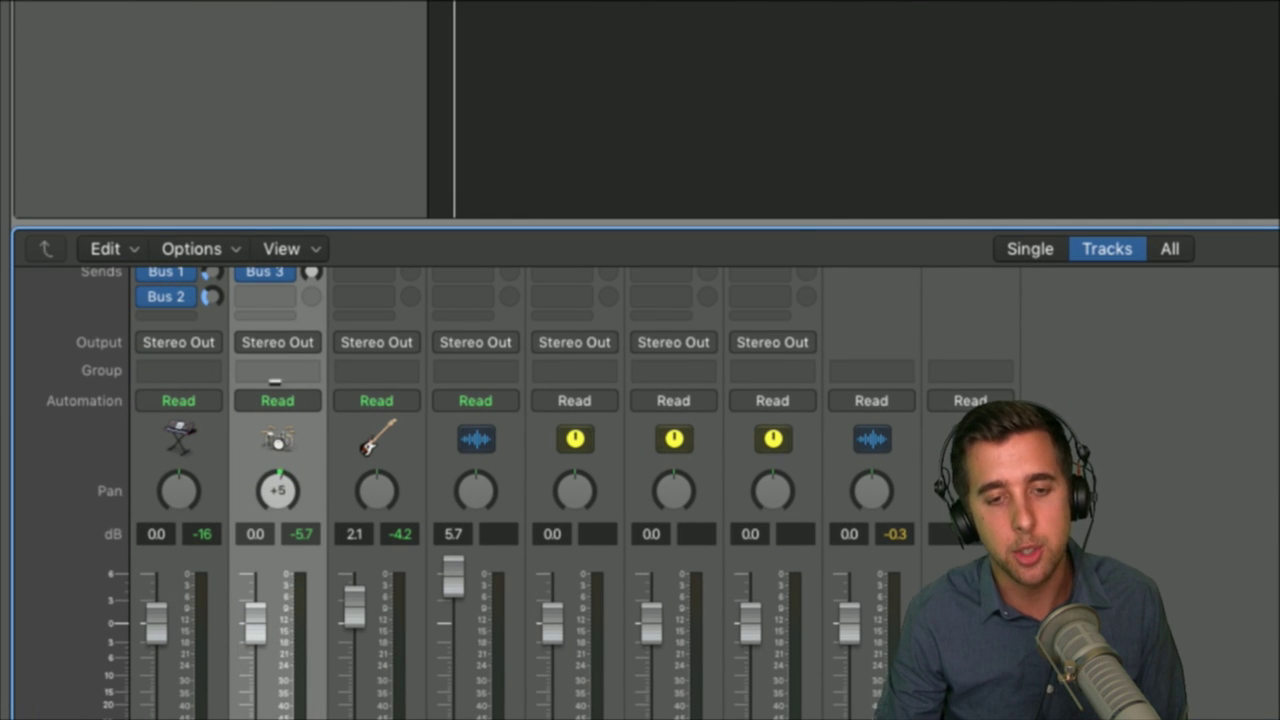
left_click_drag(279, 520, 279, 524)
Step: Review the mixer's sends and effect slots, then add a Channel EQ to Fingerstyle Bass and close its plug-in window
scroll(280, 405, "up", 1)
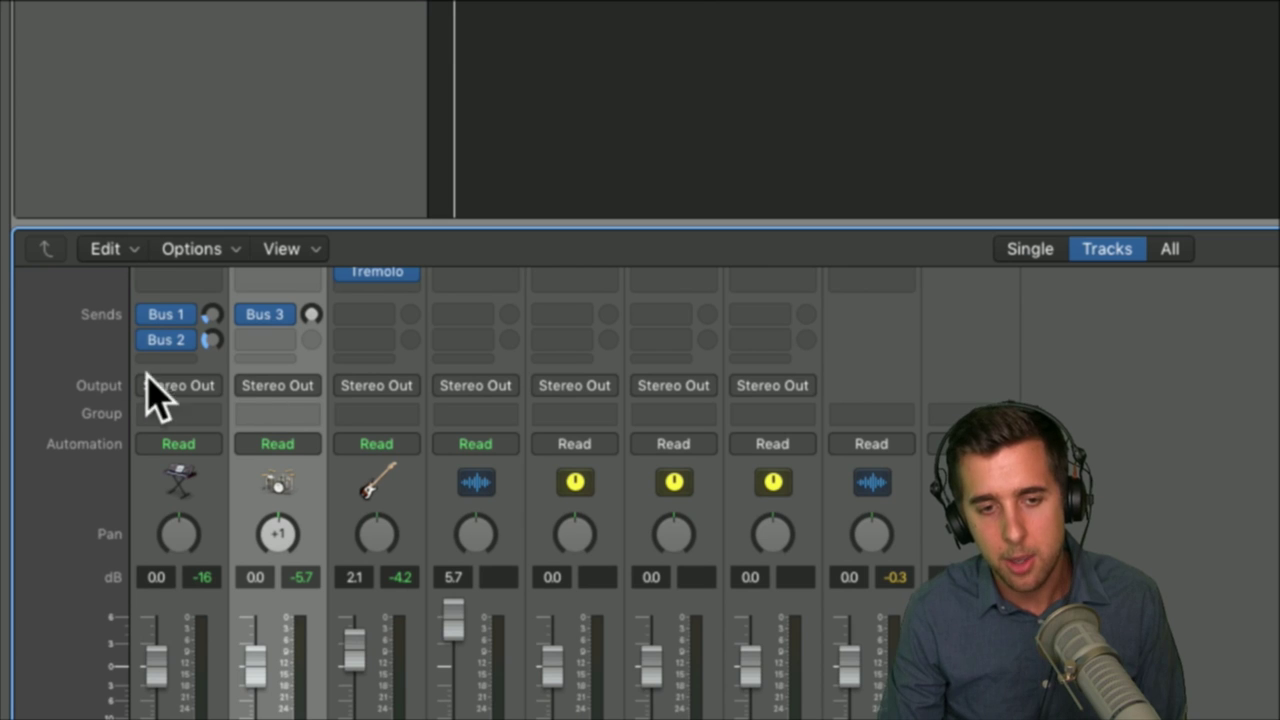
scroll(254, 395, "up", 2)
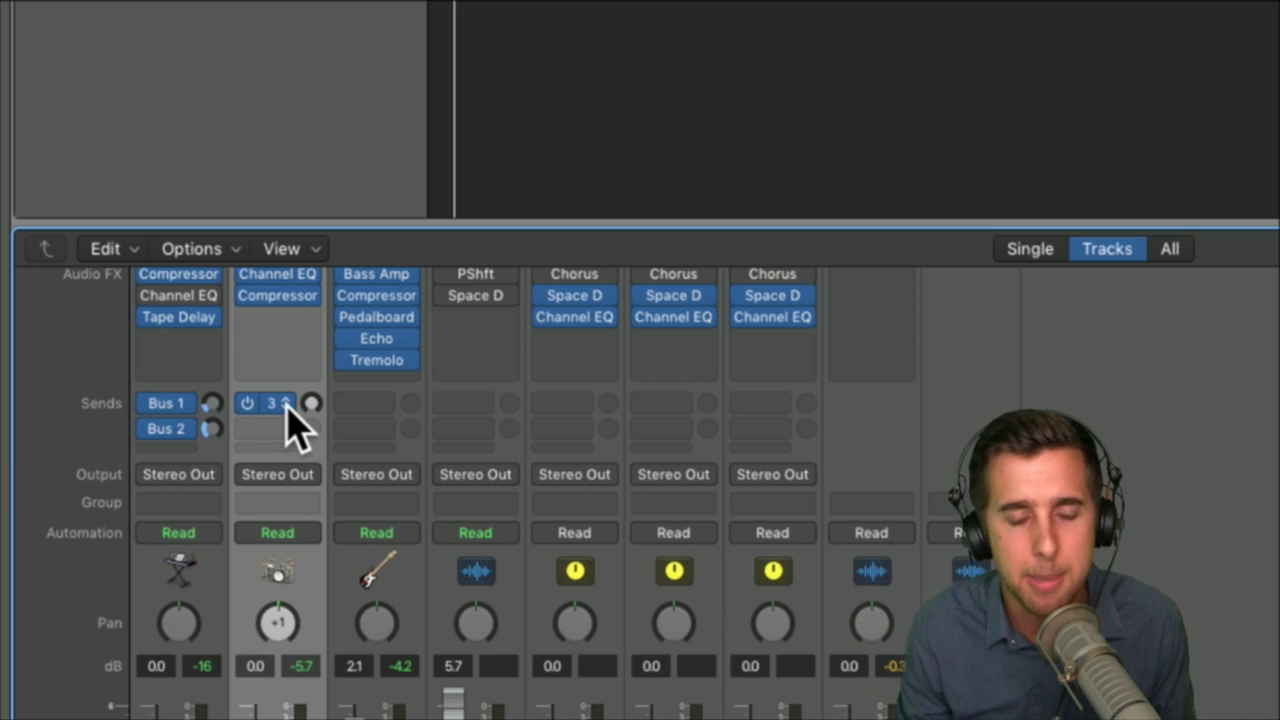
scroll(290, 425, "up", 4)
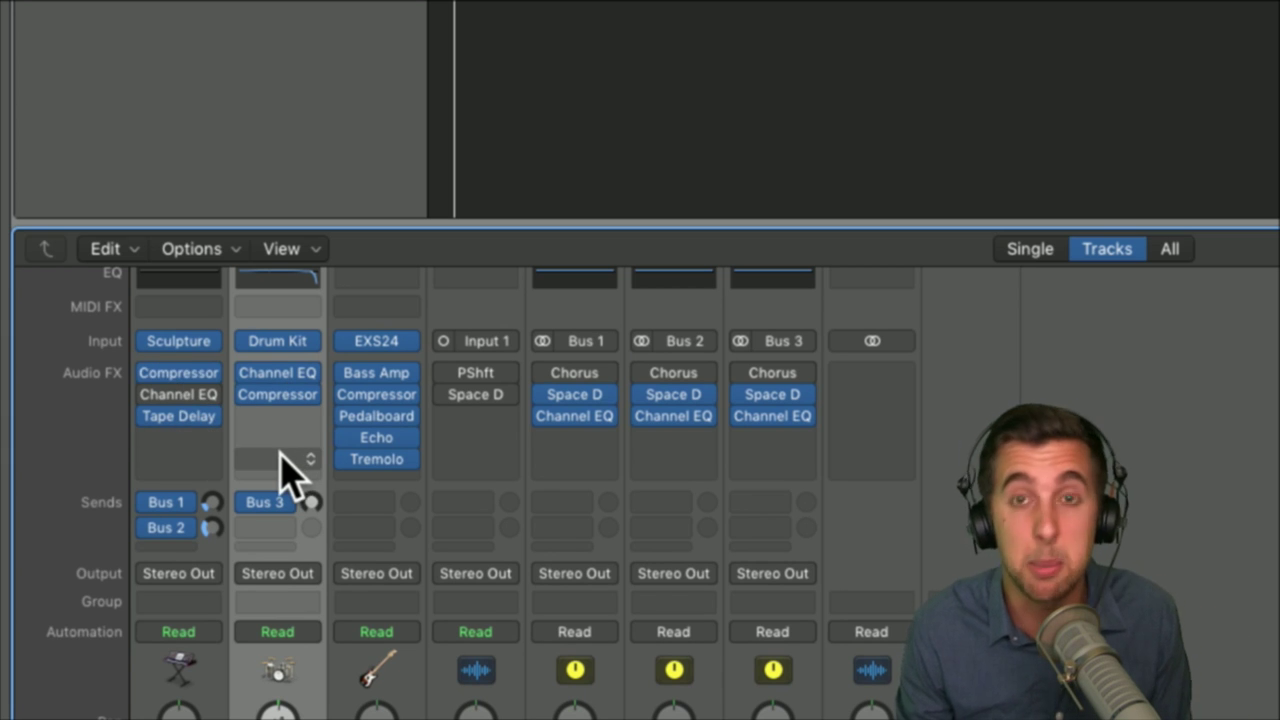
scroll(445, 448, "up", 4)
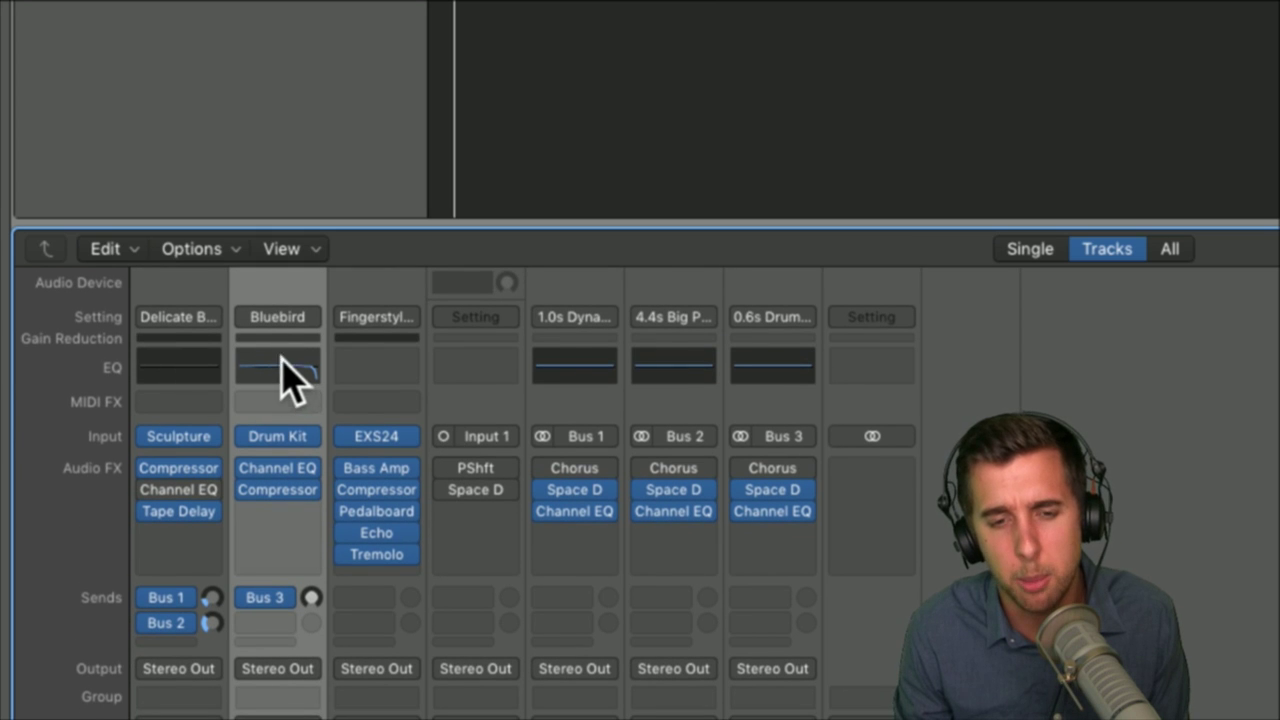
left_click(378, 385)
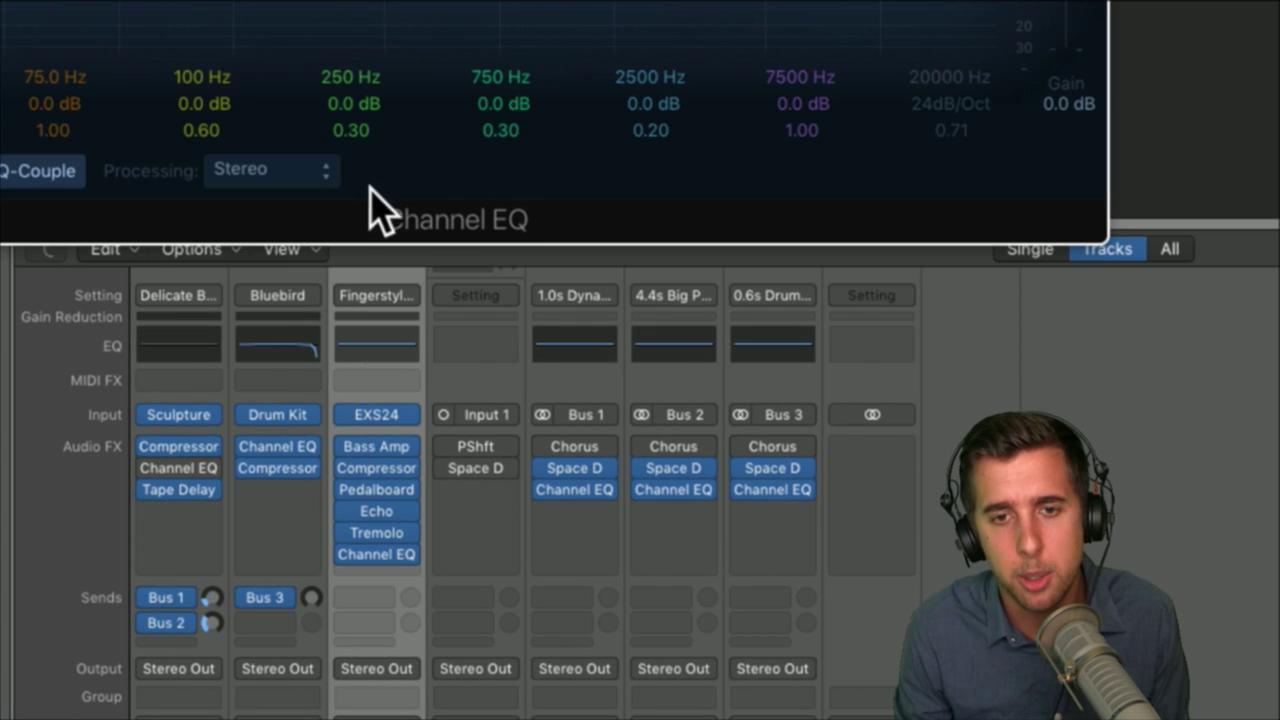
left_click_drag(481, 246, 628, 665)
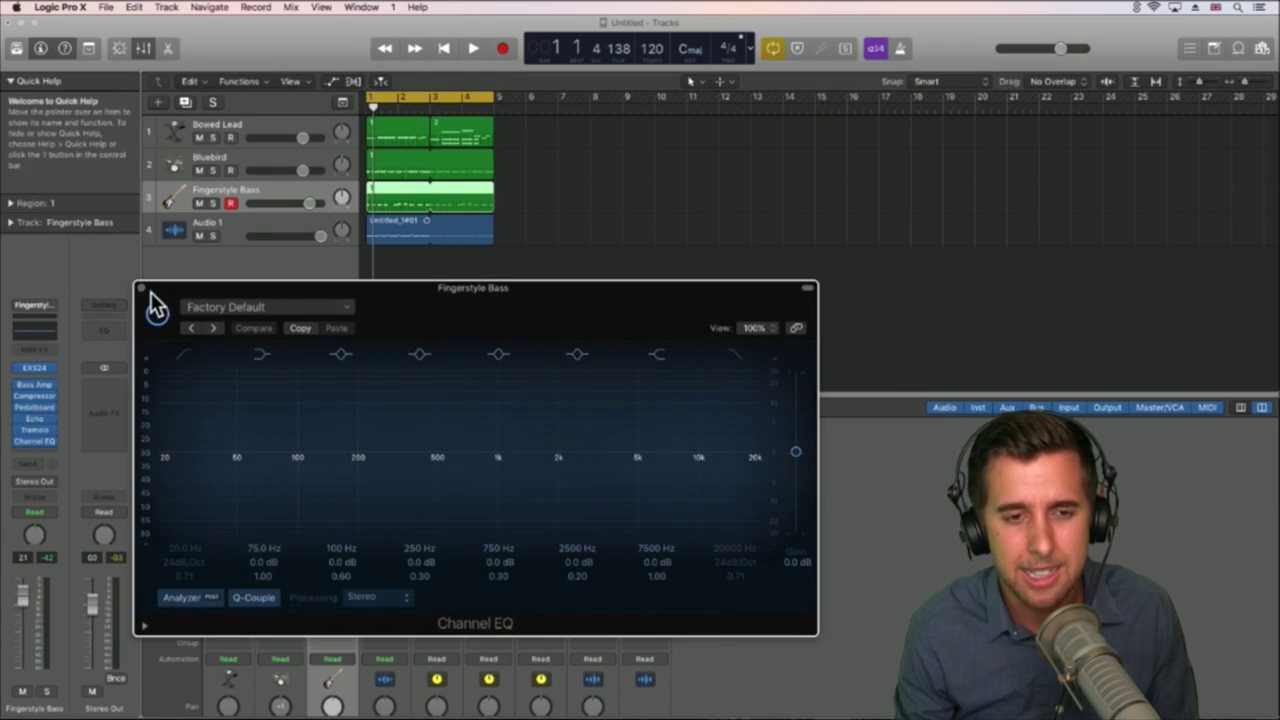
left_click(142, 289)
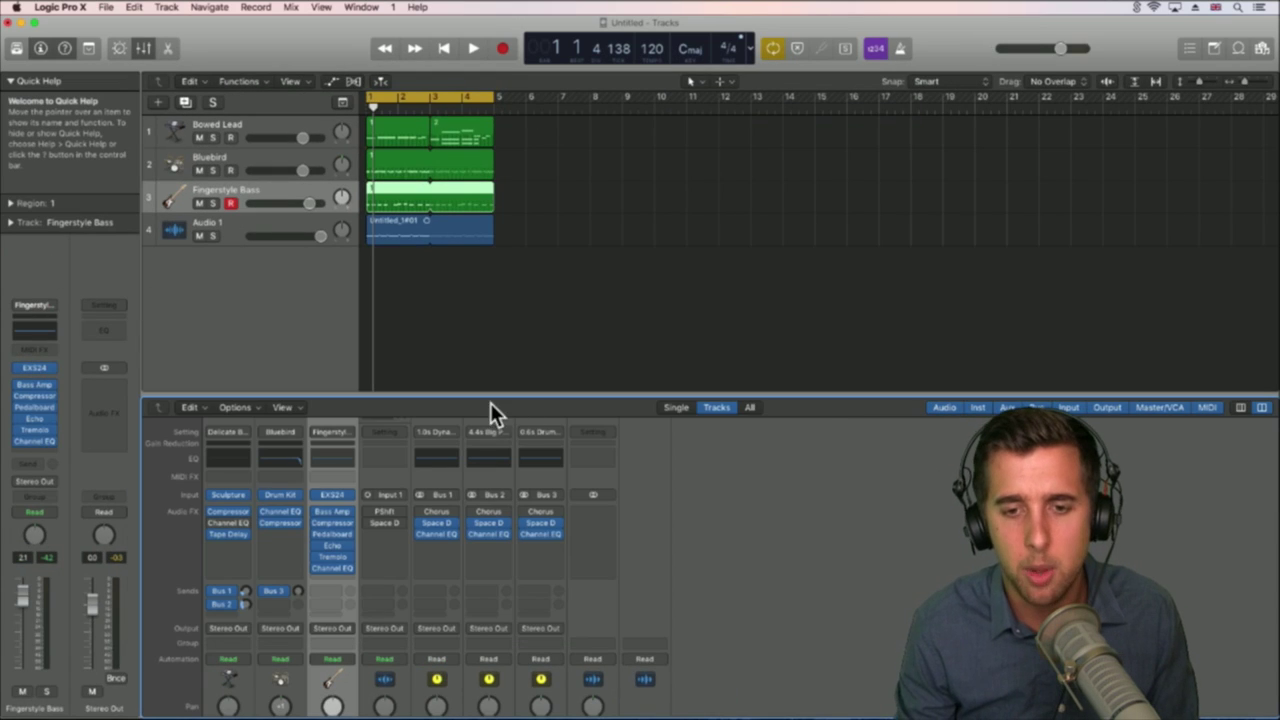
Step: Enlarge the mixer pane and lower the Stereo Out fader to -1.7 dB, checking its level with a short playback
left_click_drag(481, 394, 451, 97)
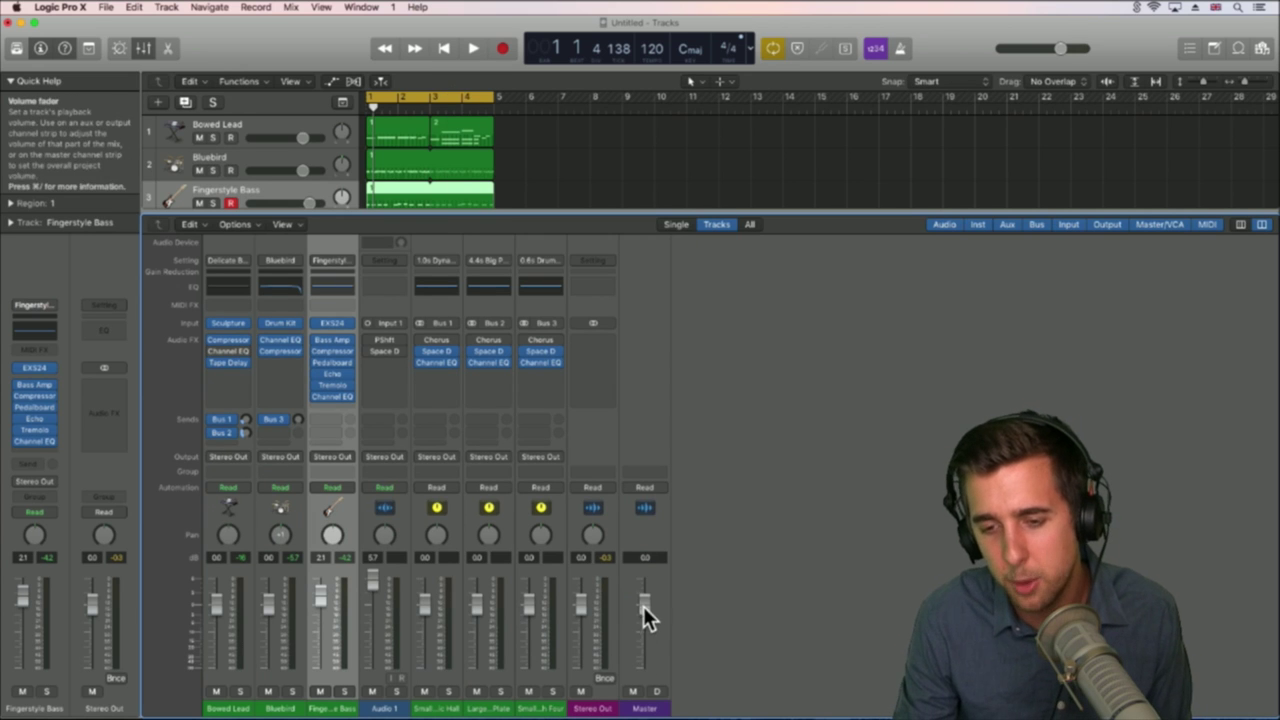
left_click_drag(582, 606, 582, 612)
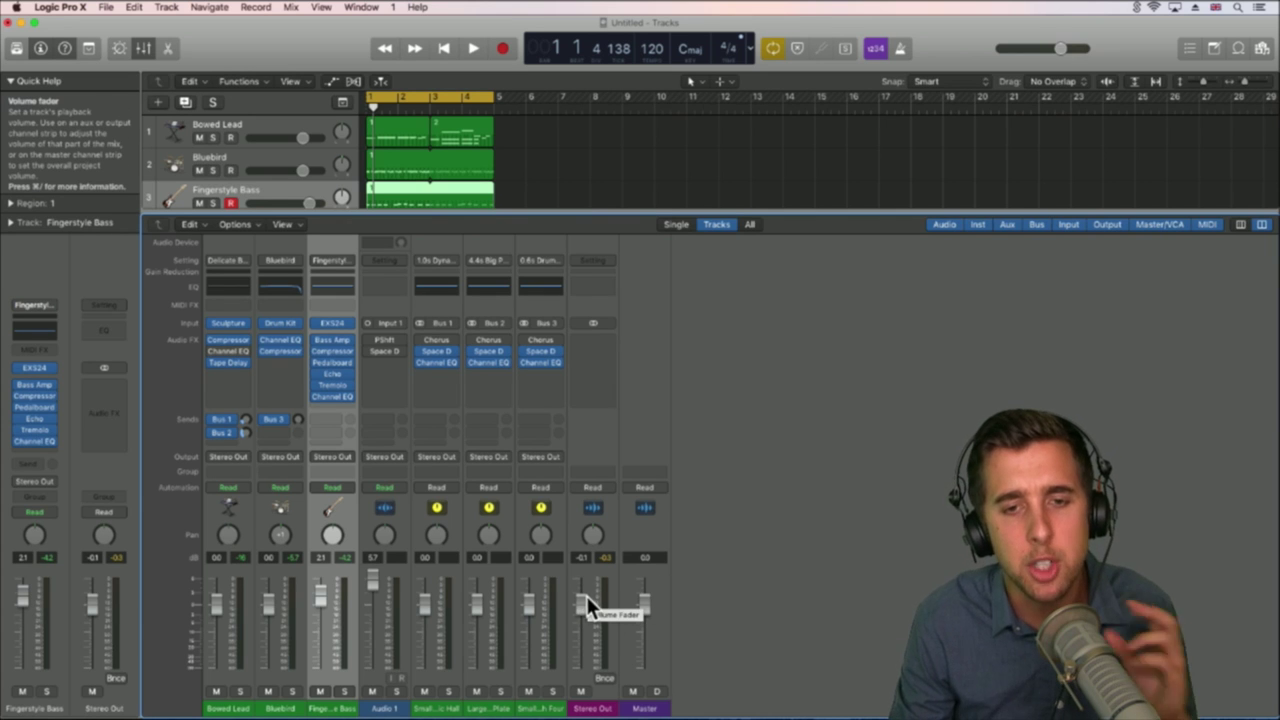
key("space")
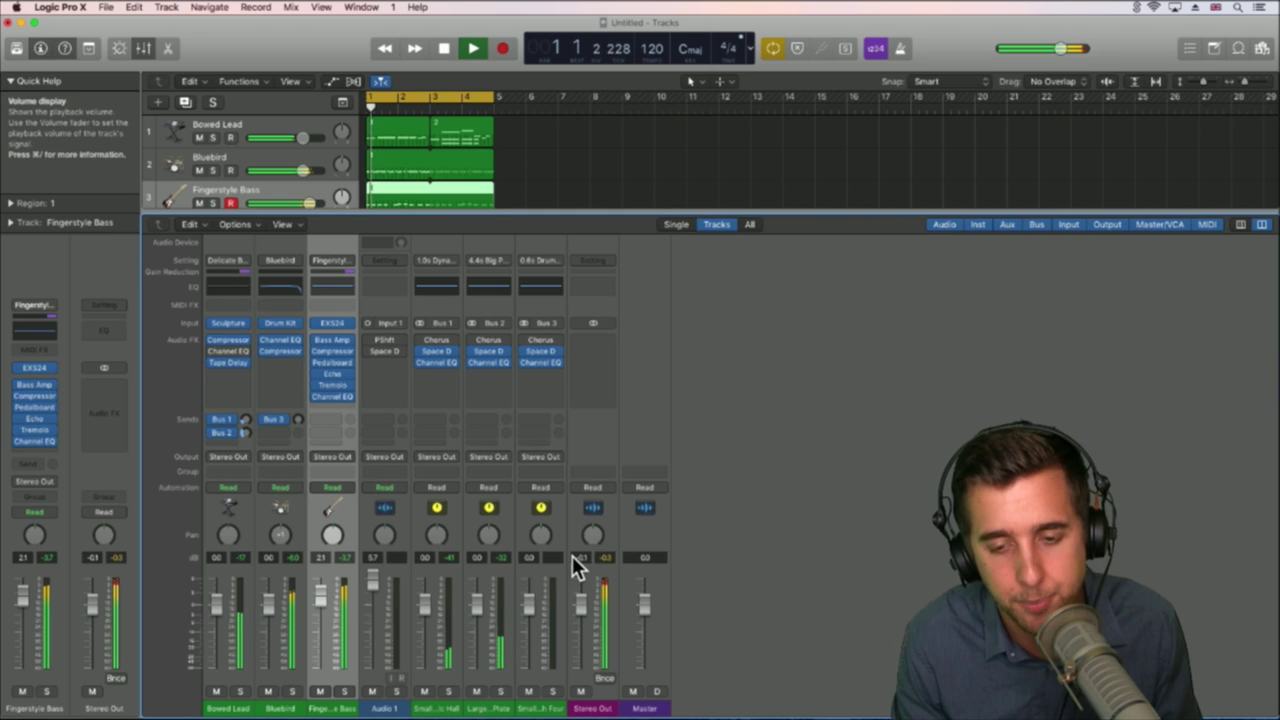
key("space")
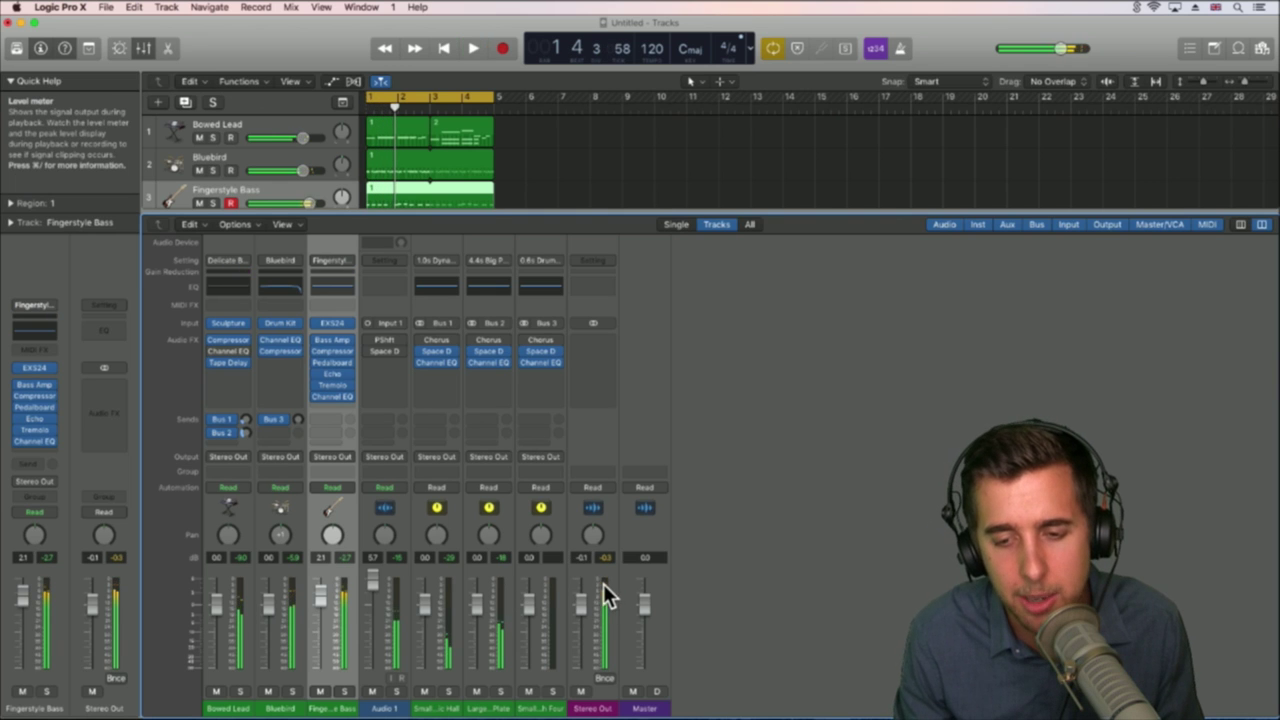
left_click_drag(579, 603, 584, 615)
Step: Play the project from the start and lower the Fingerstyle Bass and Bluebird faders to -0.5 dB and Bowed Lead to -0.9 dB
key("Return")
key("space")
left_click_drag(320, 596, 275, 606)
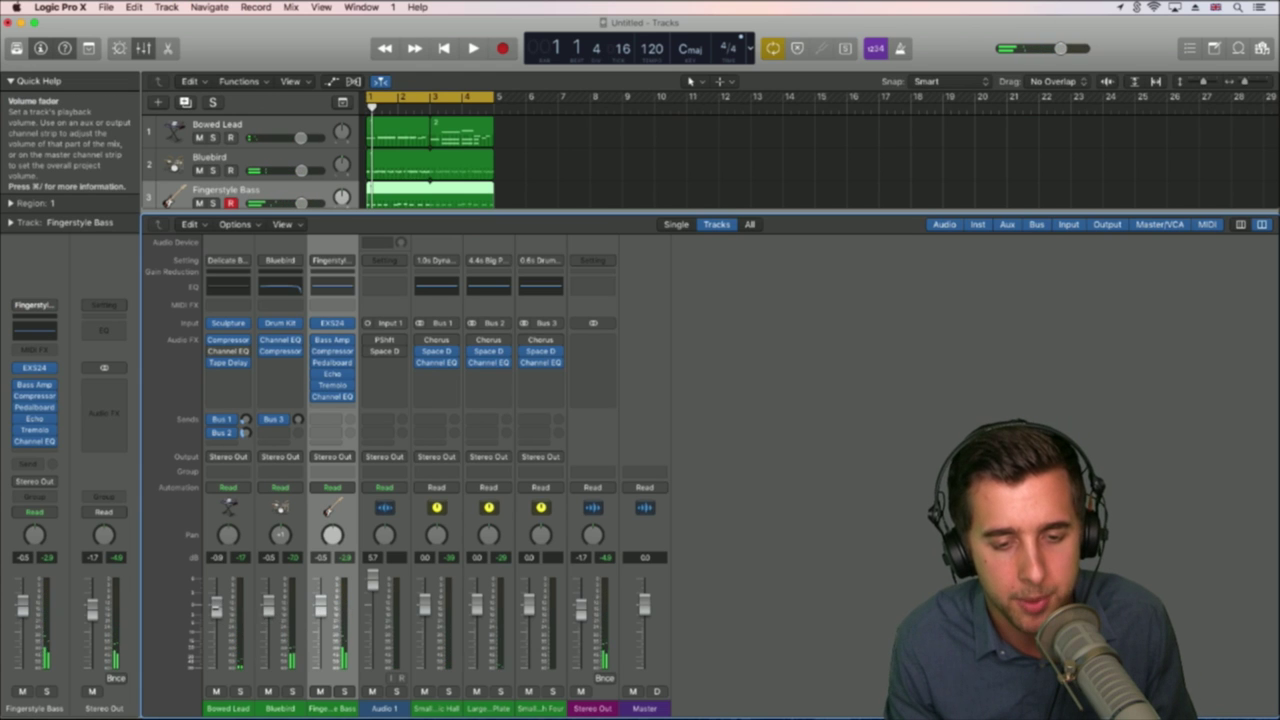
Step: Lower the Audio 1 fader to 2.7 dB and pan Audio 1 towards the right channel, checking it with playback
key("space")
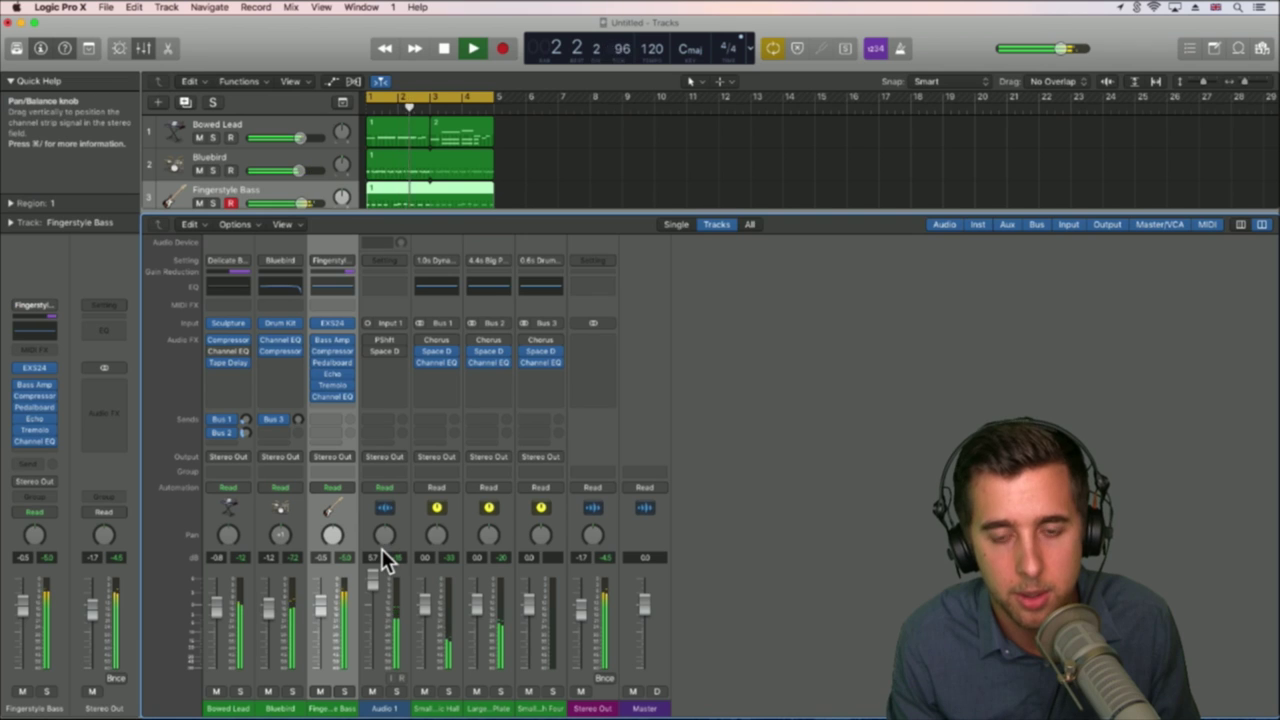
key("space")
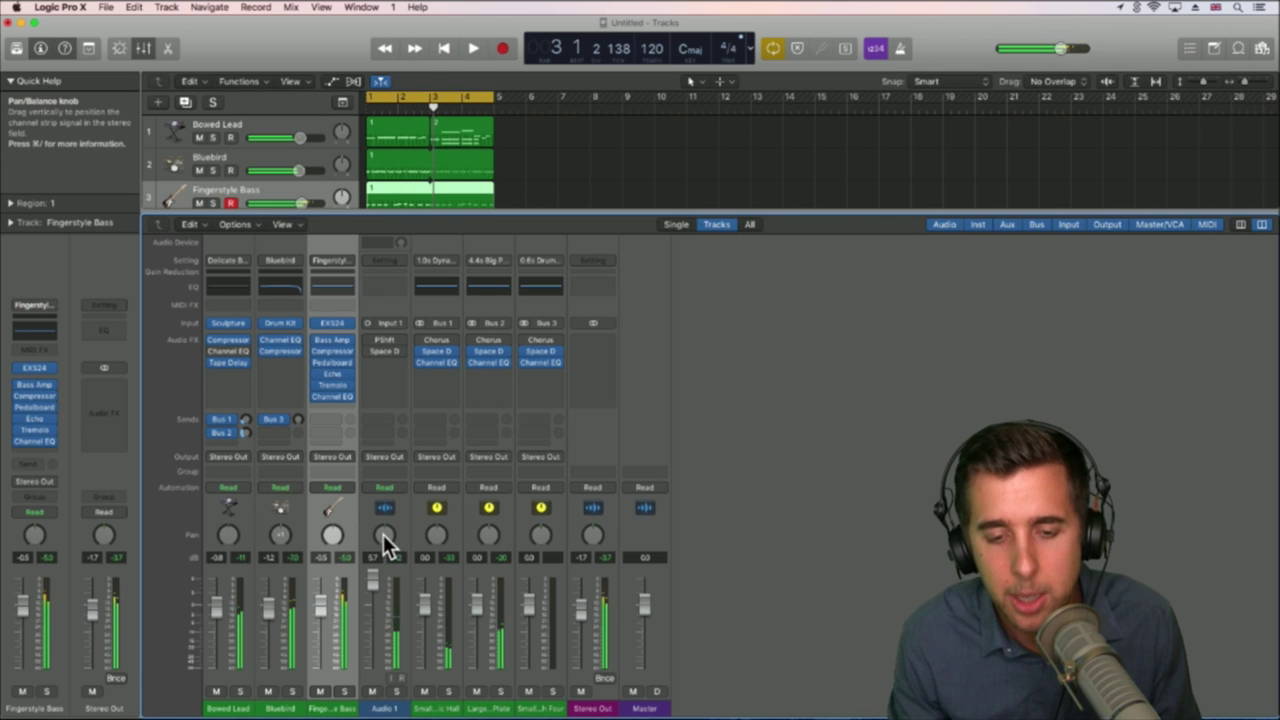
left_click_drag(372, 588, 374, 604)
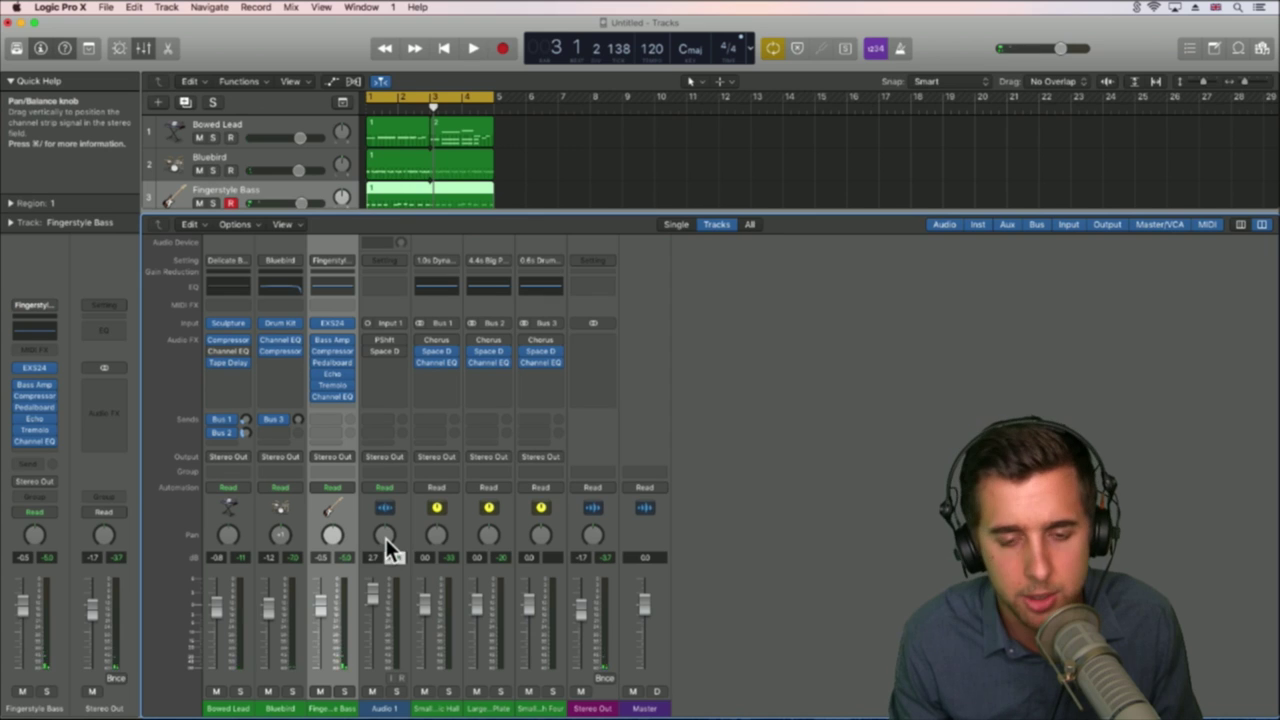
key("space")
left_click_drag(385, 536, 385, 508)
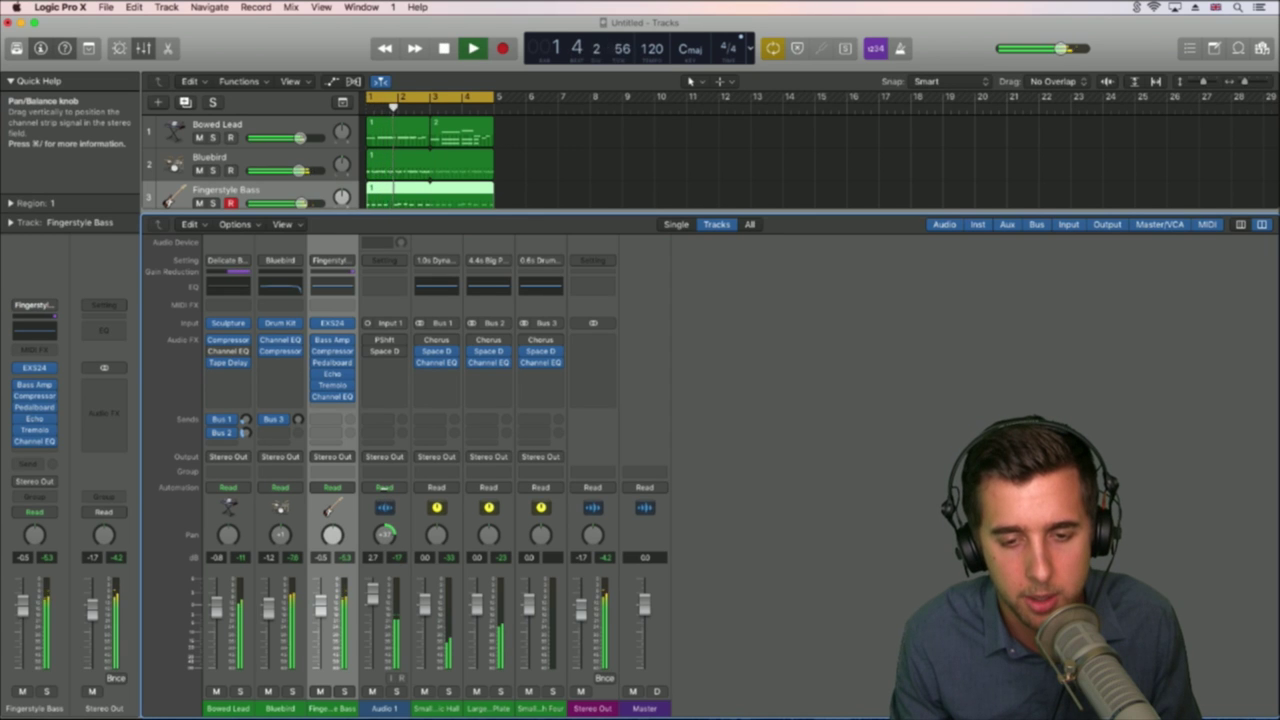
key("space")
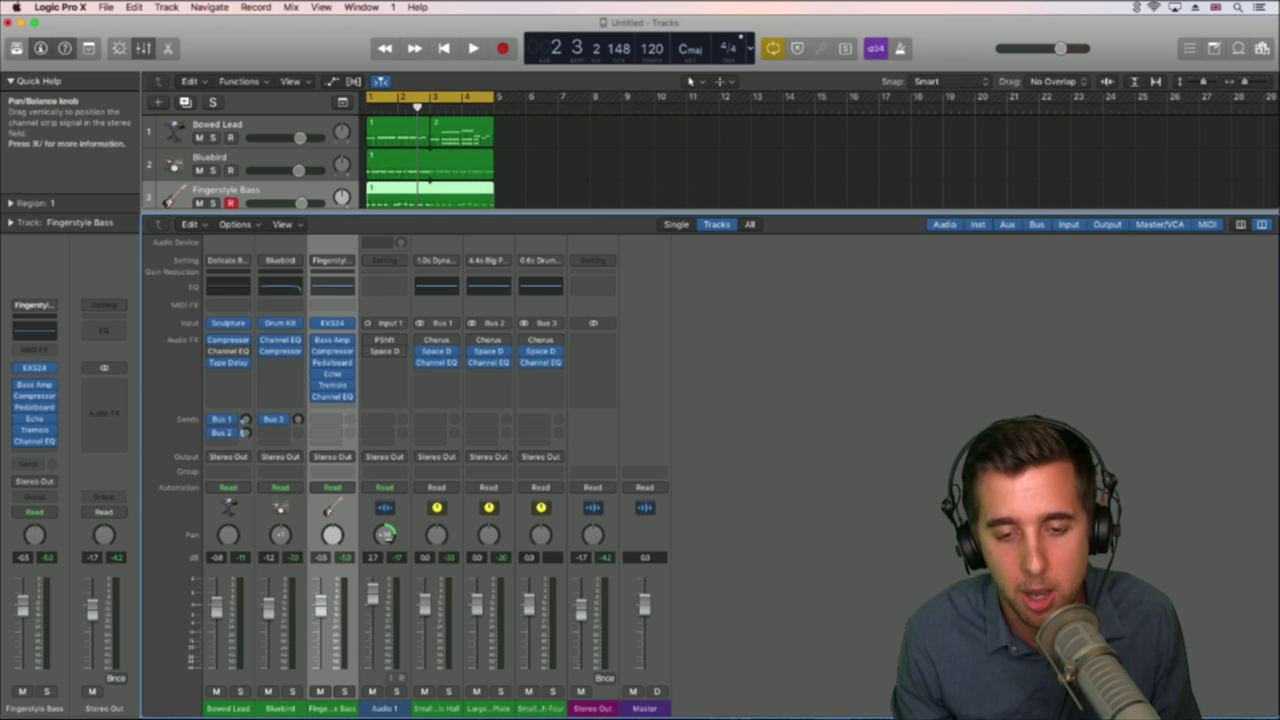
Step: Pan Bowed Lead to -29 and, during playback, lower its fader to -5.8 dB and the Audio 1 fader to -0.4 dB
key("space")
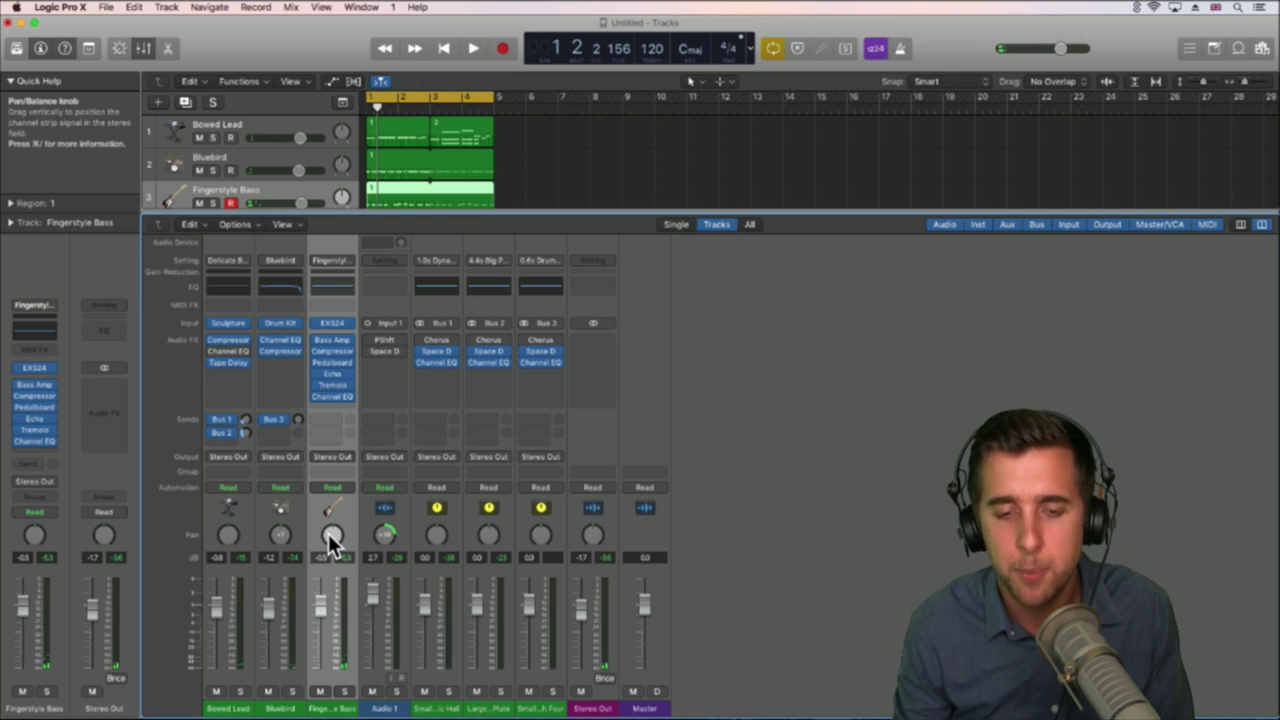
left_click_drag(227, 535, 227, 555)
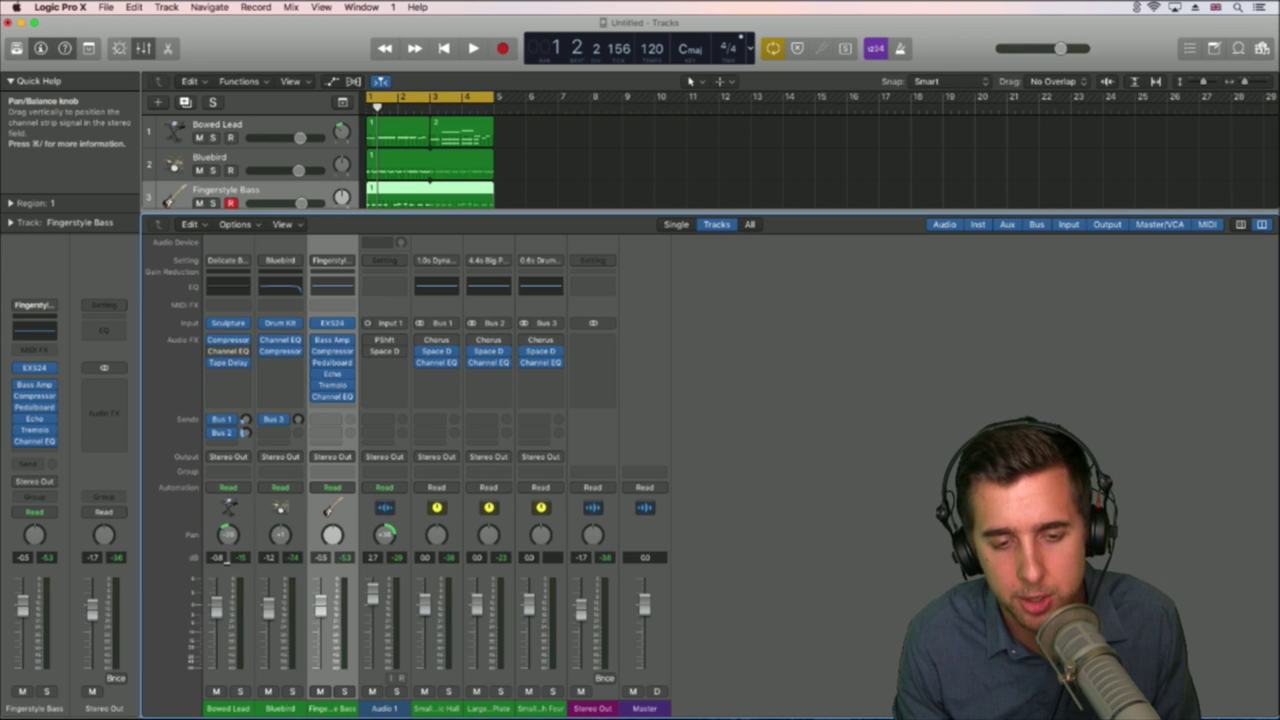
key("space")
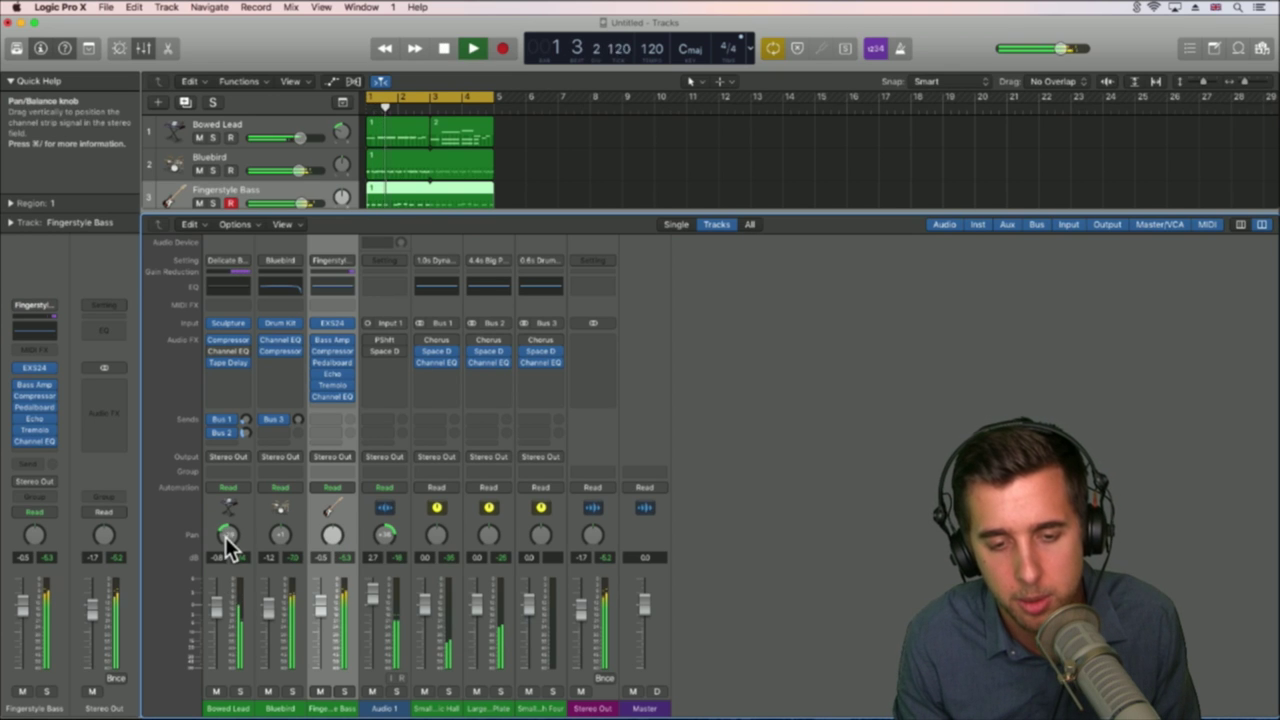
left_click_drag(216, 604, 216, 624)
left_click_drag(372, 596, 372, 614)
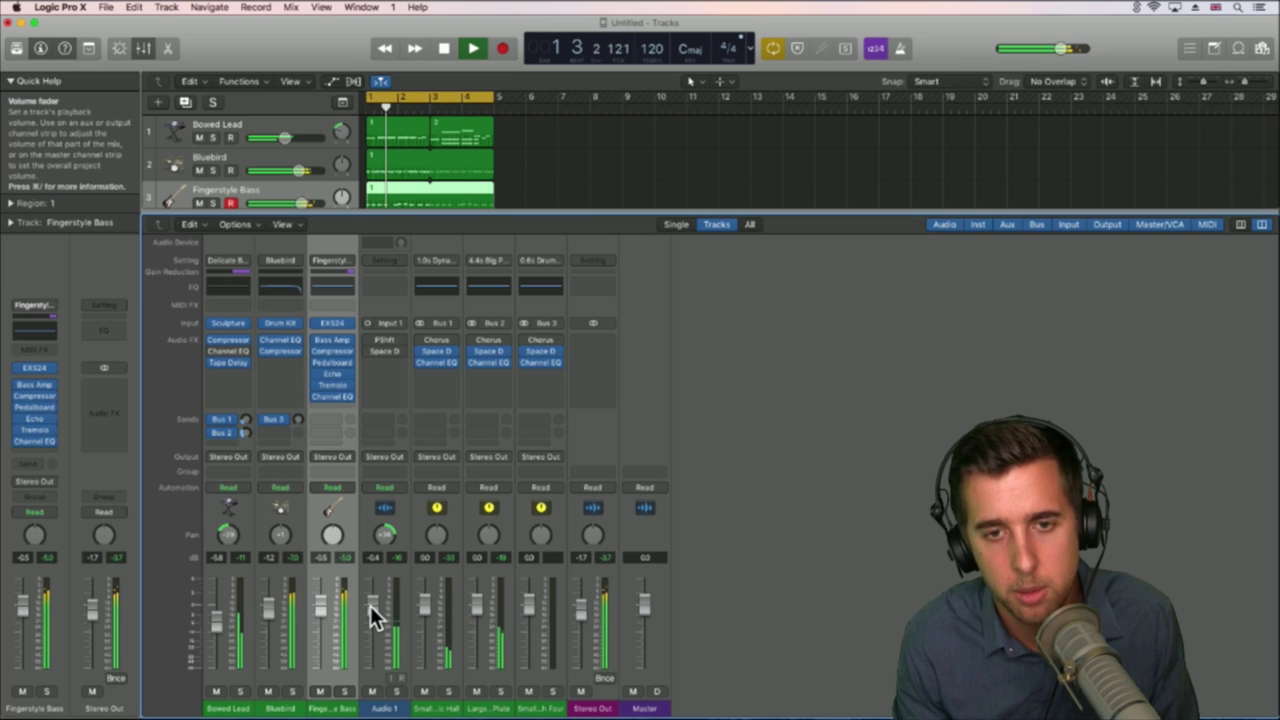
key("space")
Step: Replace the second Bowed Lead region with a copy of the first one starting at bar 3, hiding the mixer
left_click(448, 127)
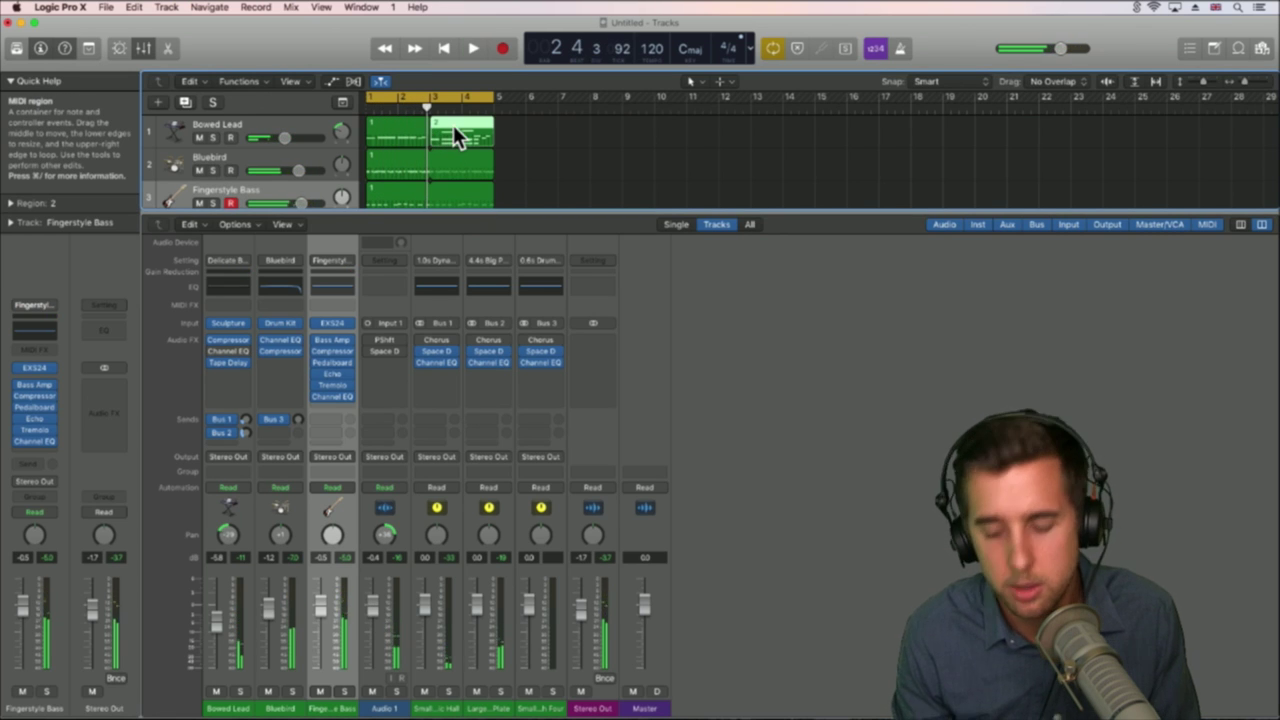
key("Delete")
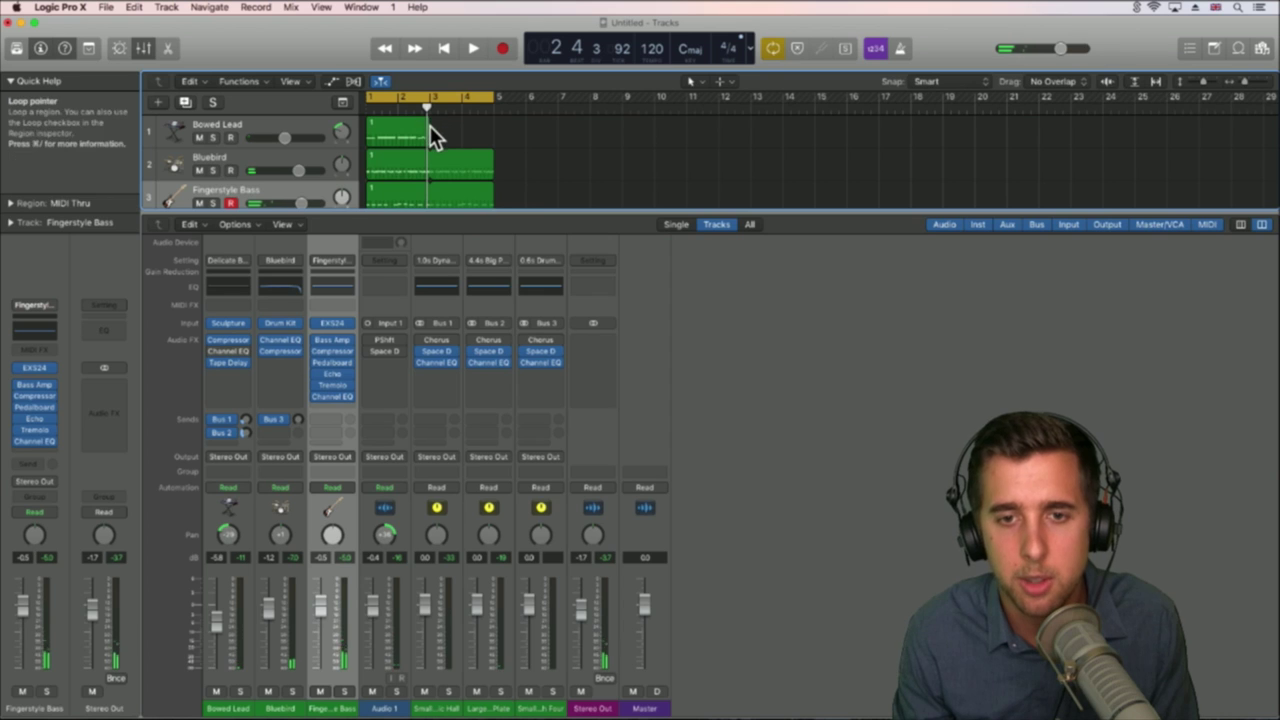
left_click(429, 125)
left_click(432, 129)
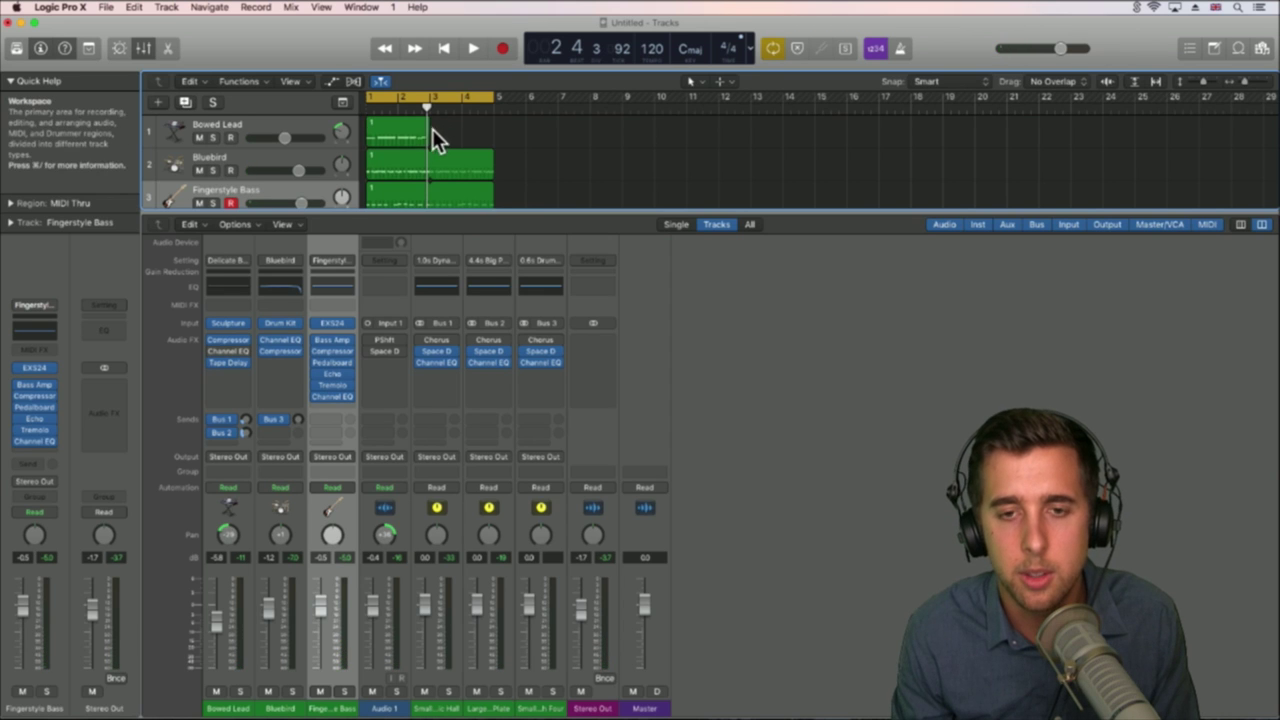
left_click(144, 48)
left_click_drag(391, 126, 457, 129)
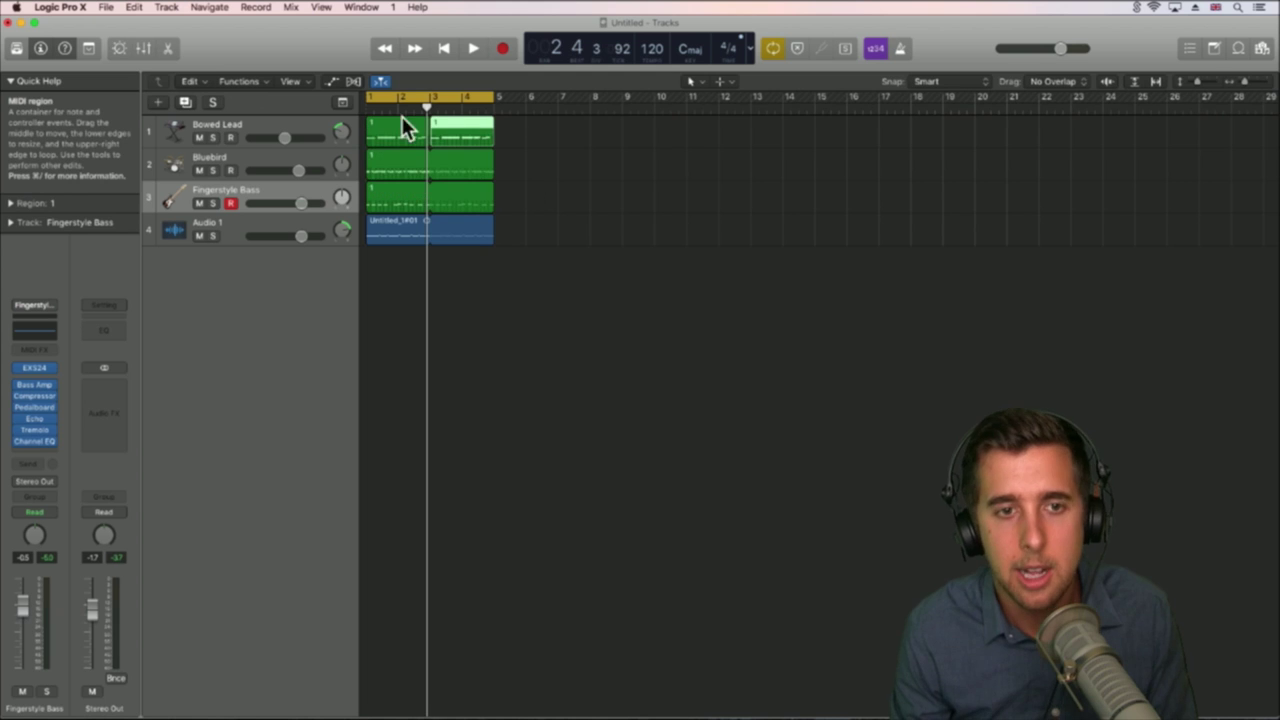
Step: Open the mixer in its own window, reposition it over the tracks and look through the channel strips from settings to faders
key("x")
left_click_drag(514, 77, 362, 83)
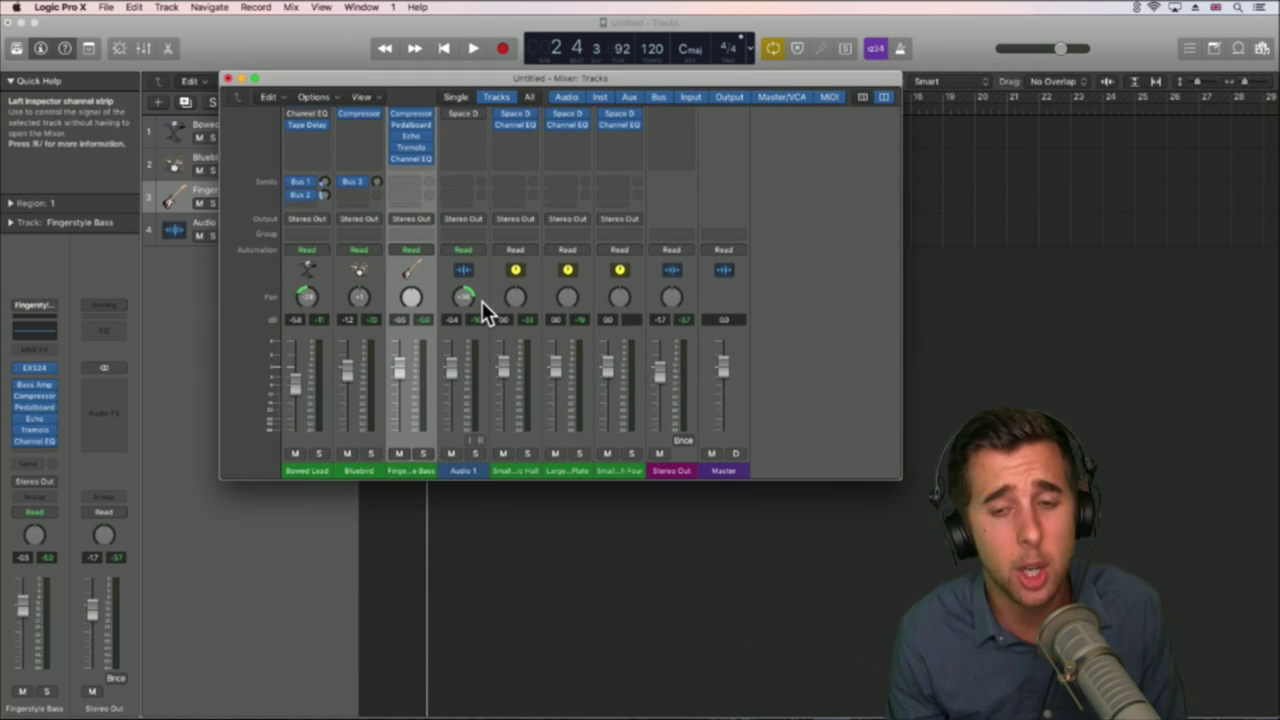
scroll(461, 320, "up", 5)
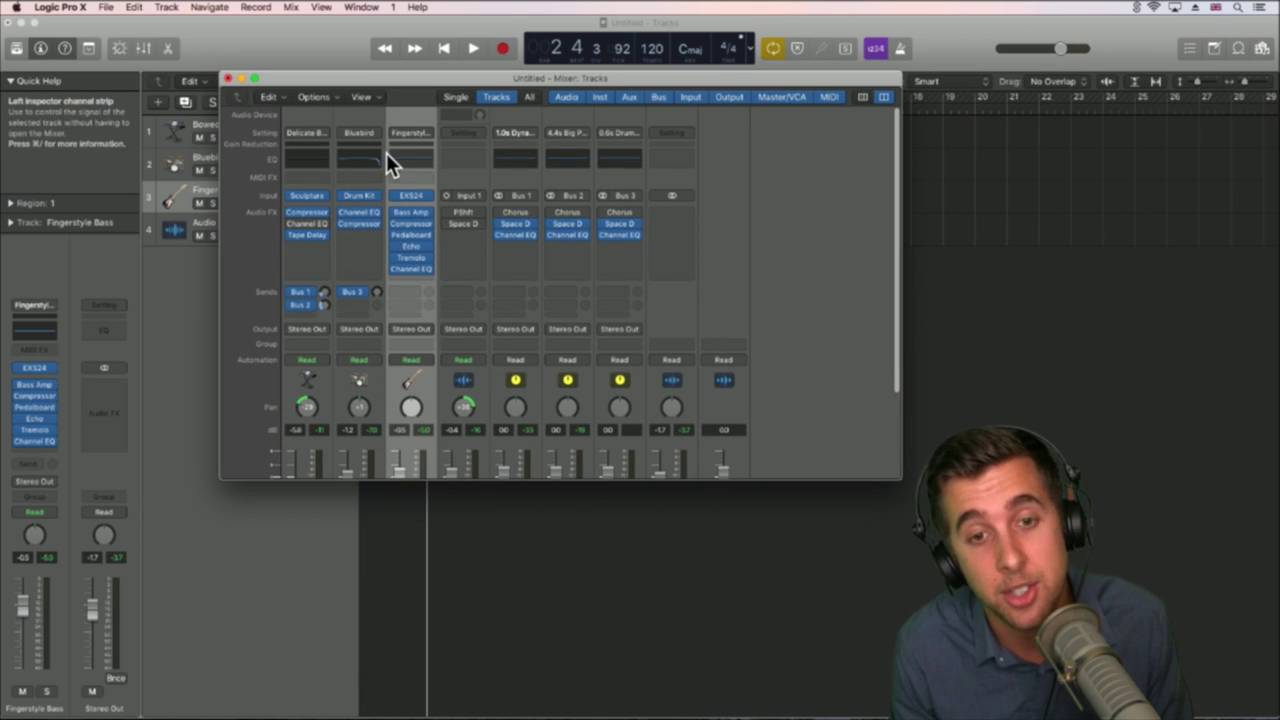
scroll(315, 349, "down", 3)
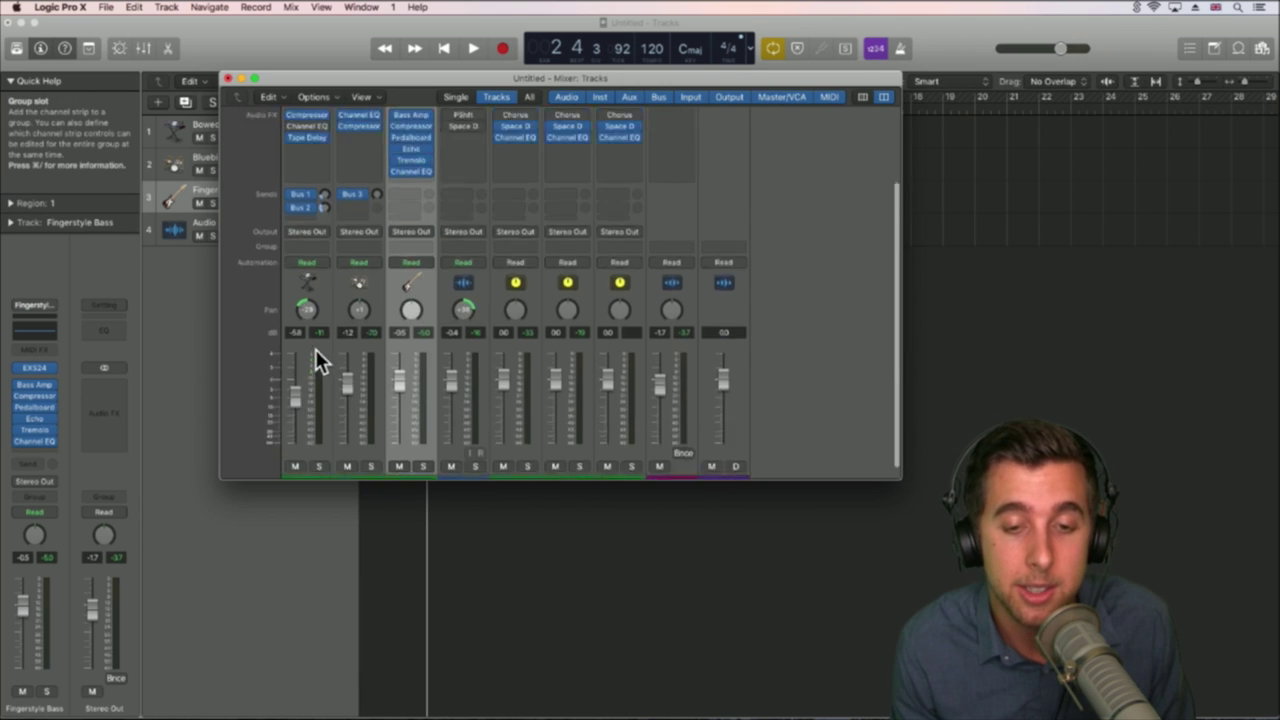
scroll(321, 350, "up", 4)
scroll(321, 350, "down", 4)
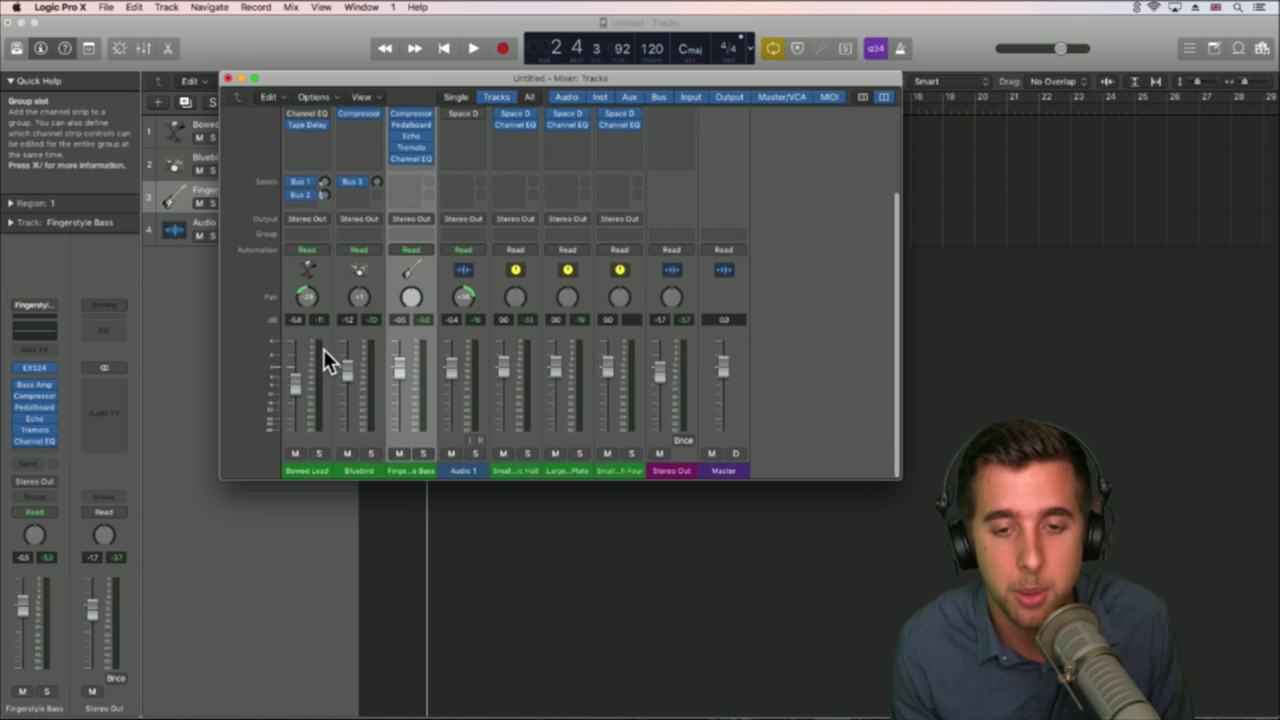
scroll(302, 302, "up", 4)
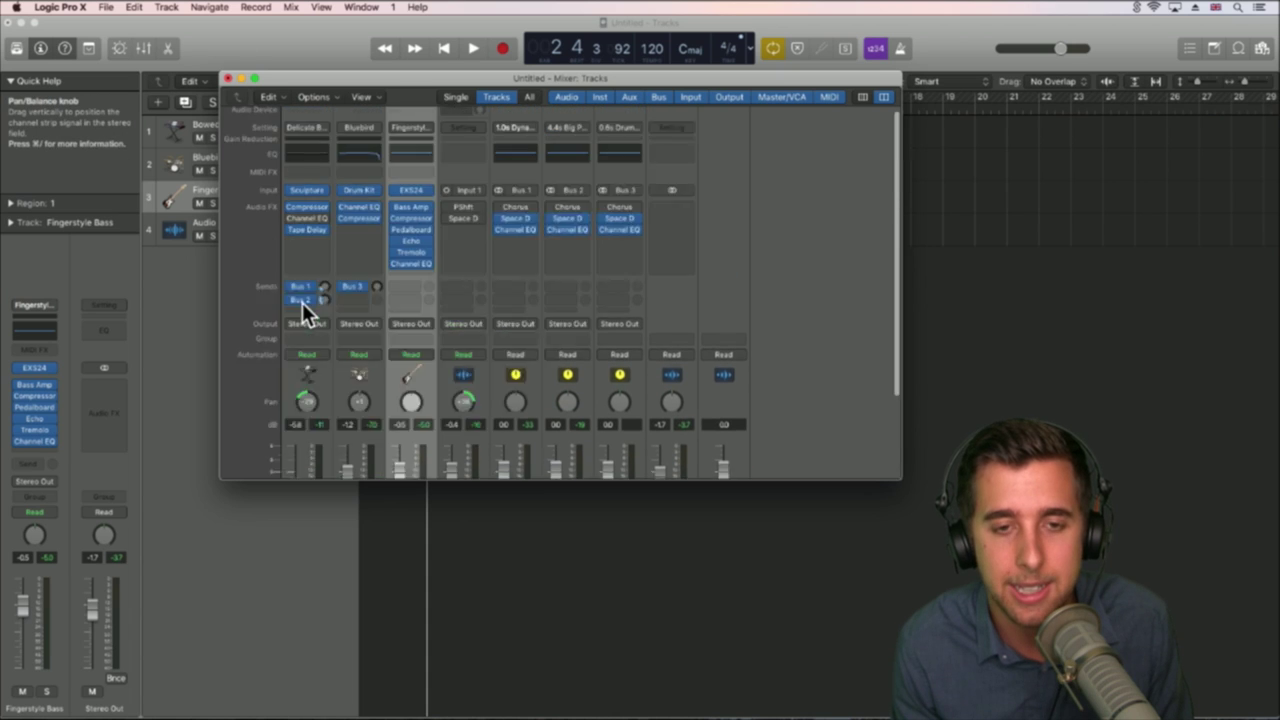
left_click(306, 133)
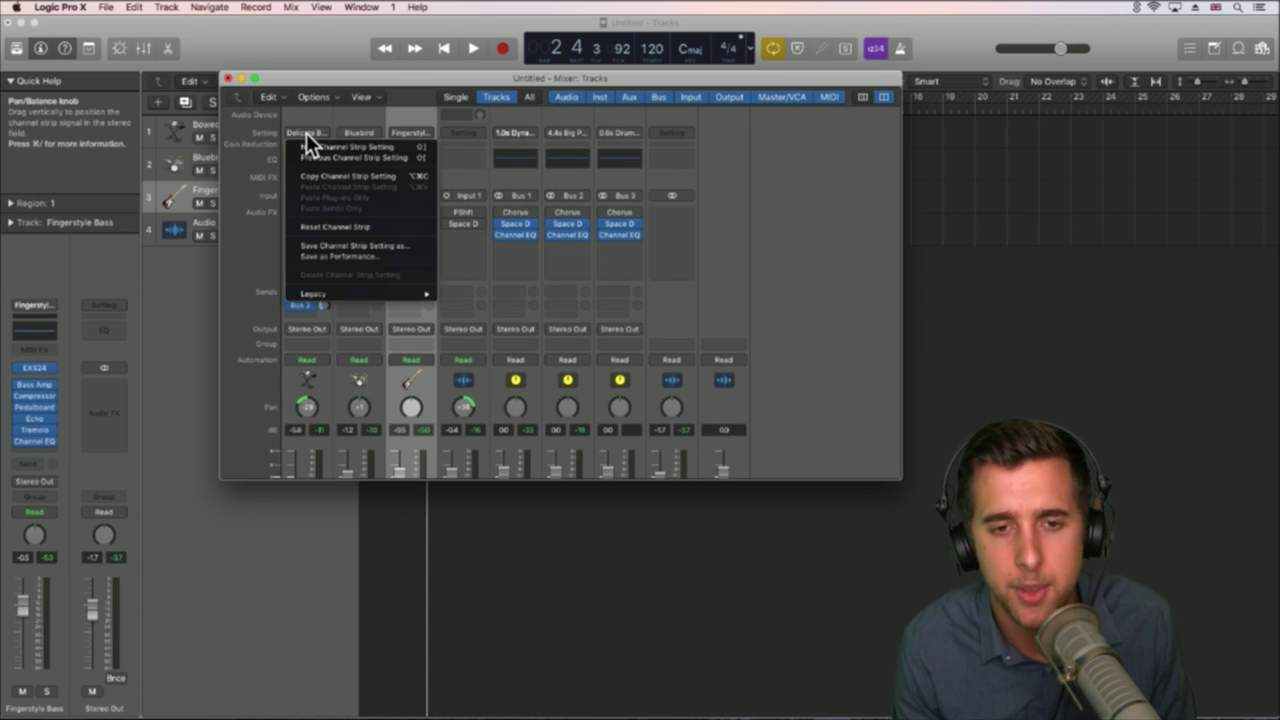
left_click(310, 132)
left_click(310, 133)
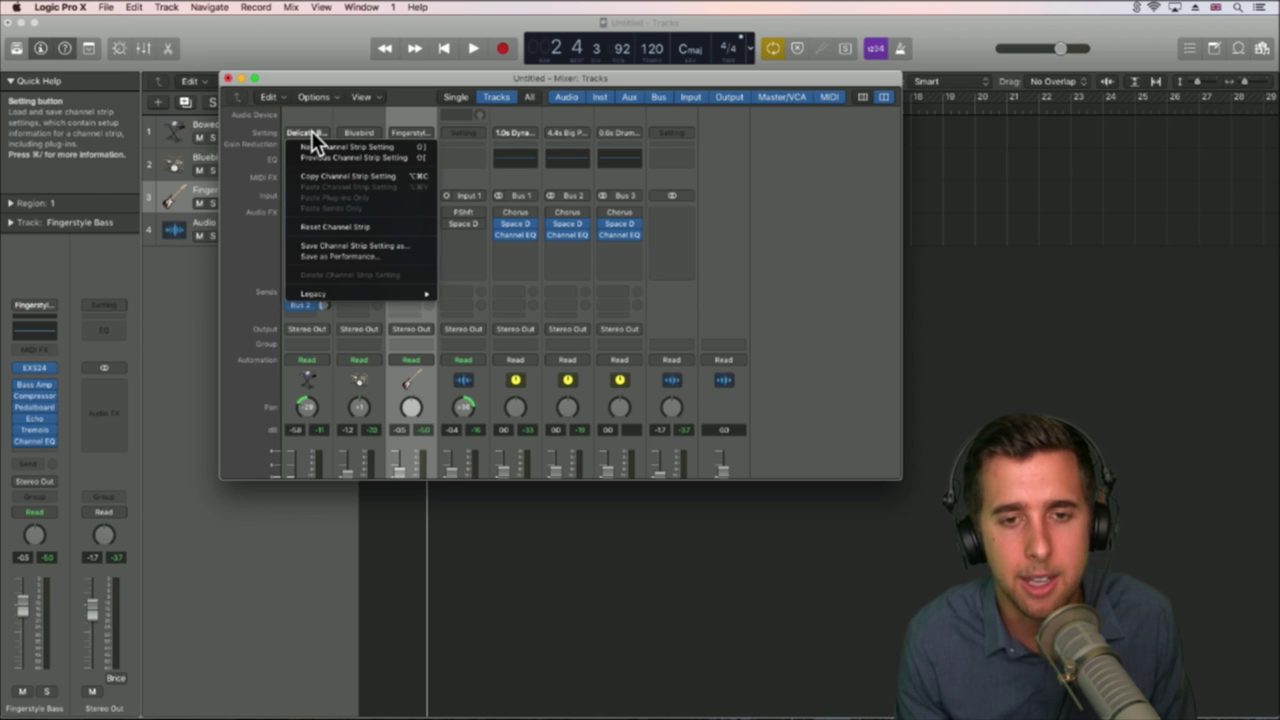
left_click(345, 245)
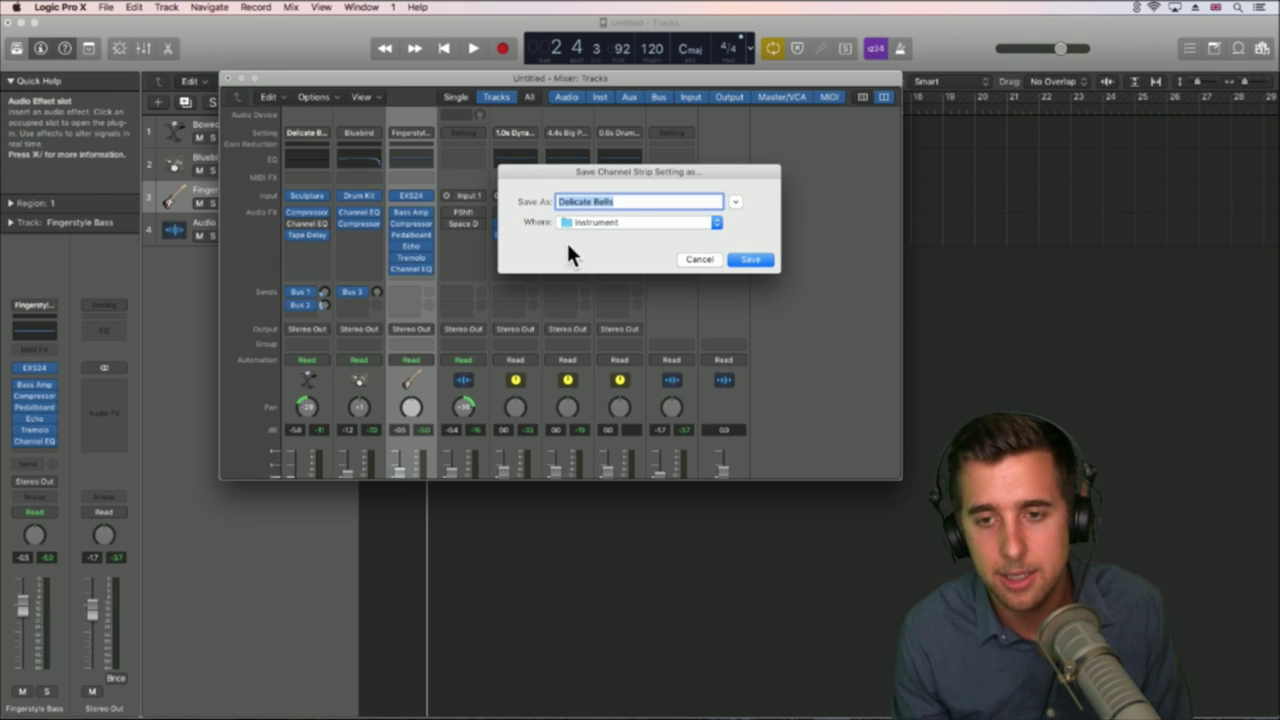
type("ba")
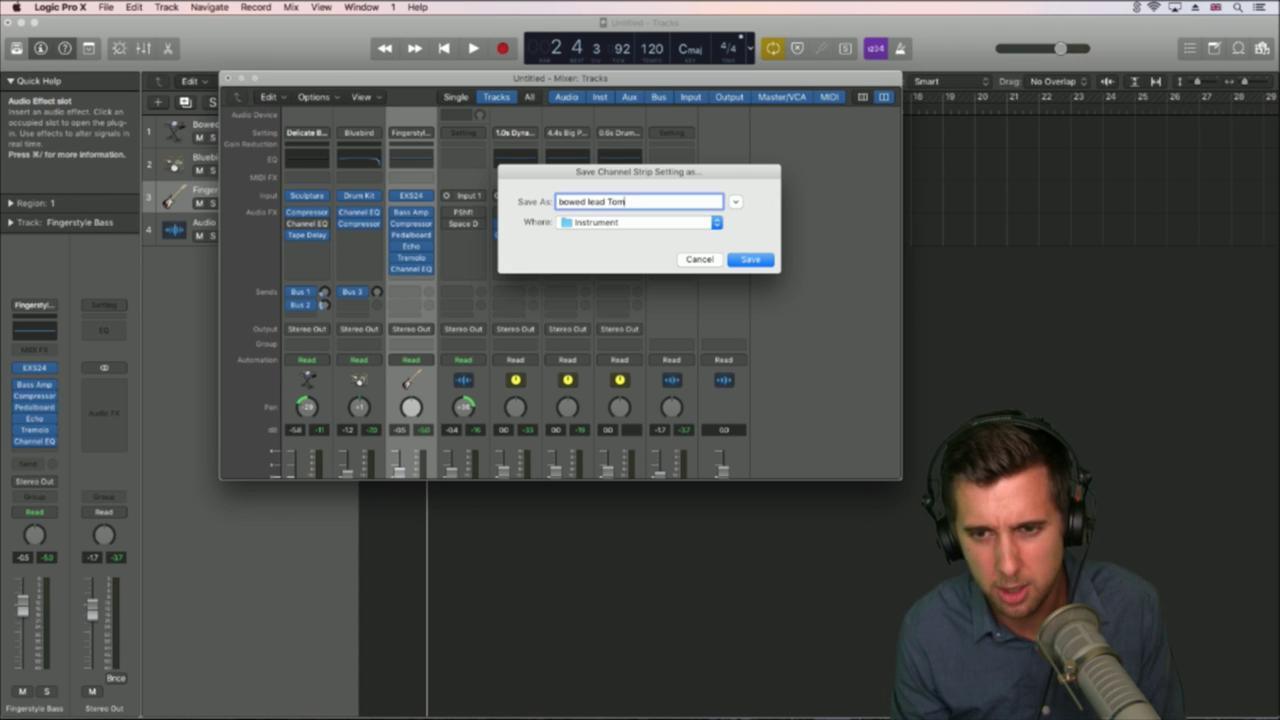
key("Return")
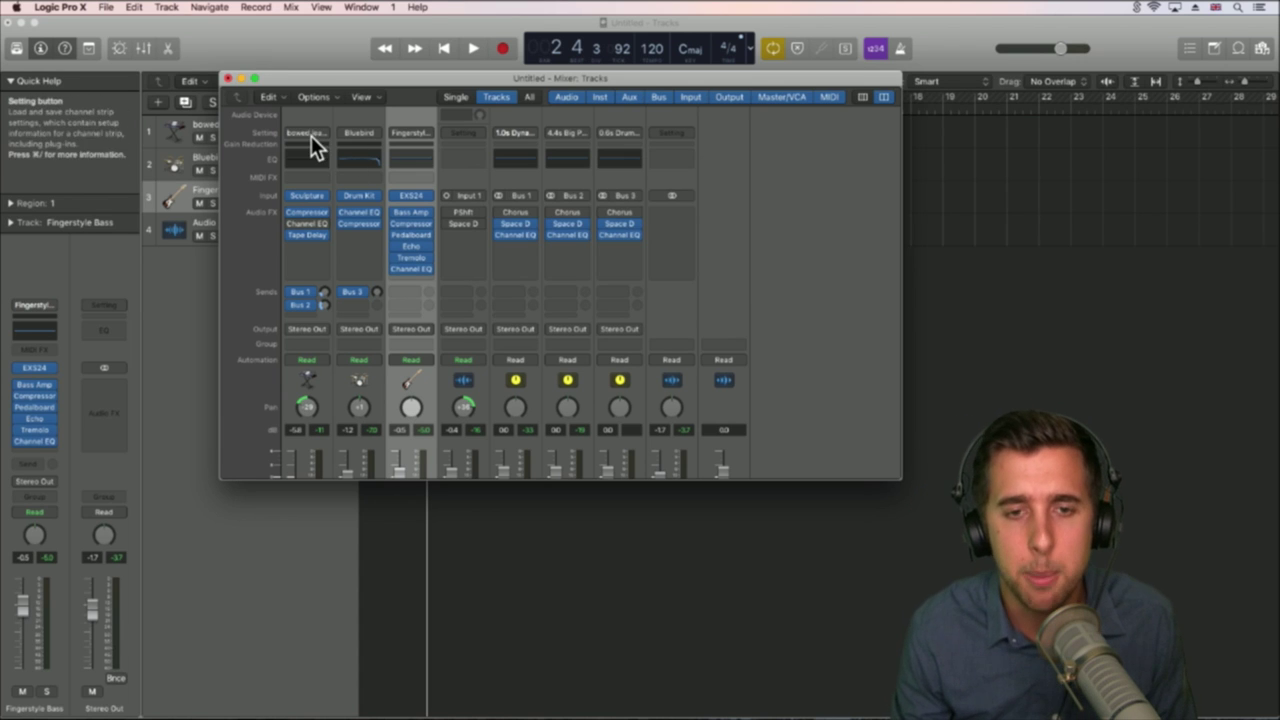
Step: Review the channel strip settings and the audio effect plug-ins available for Bowed Lead without choosing any
left_click(309, 134)
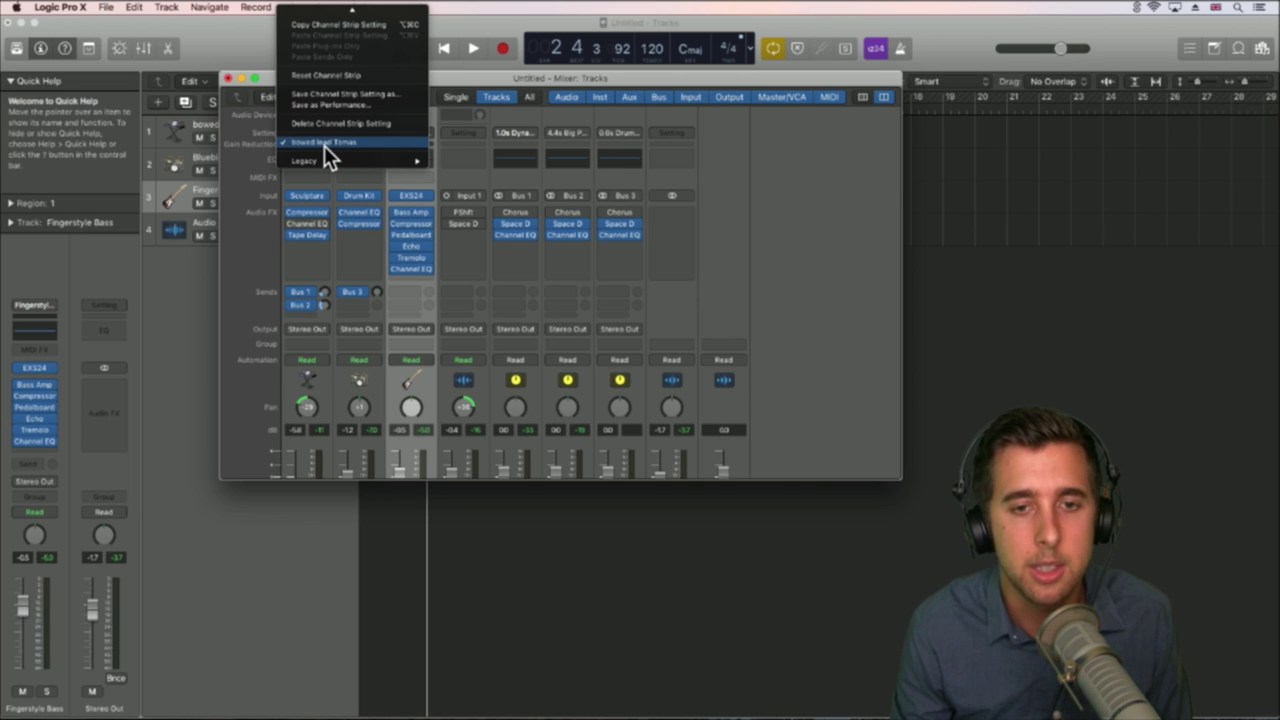
left_click(255, 172)
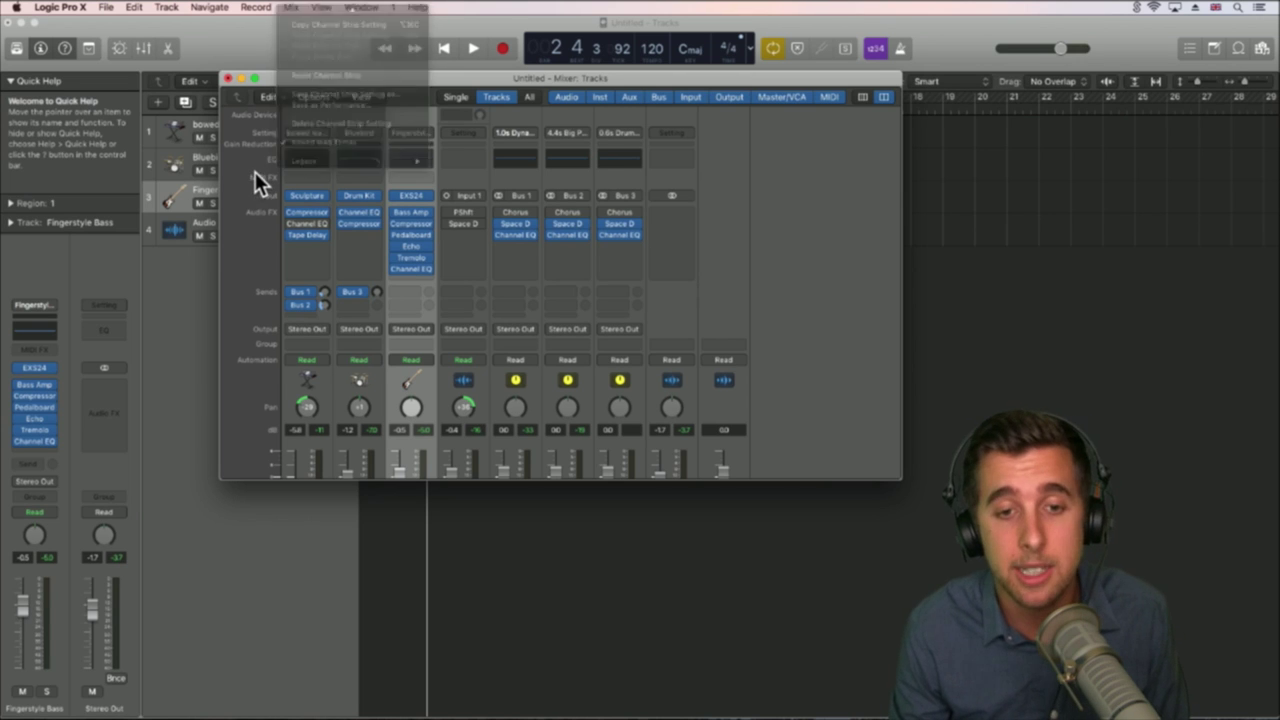
left_click(306, 256)
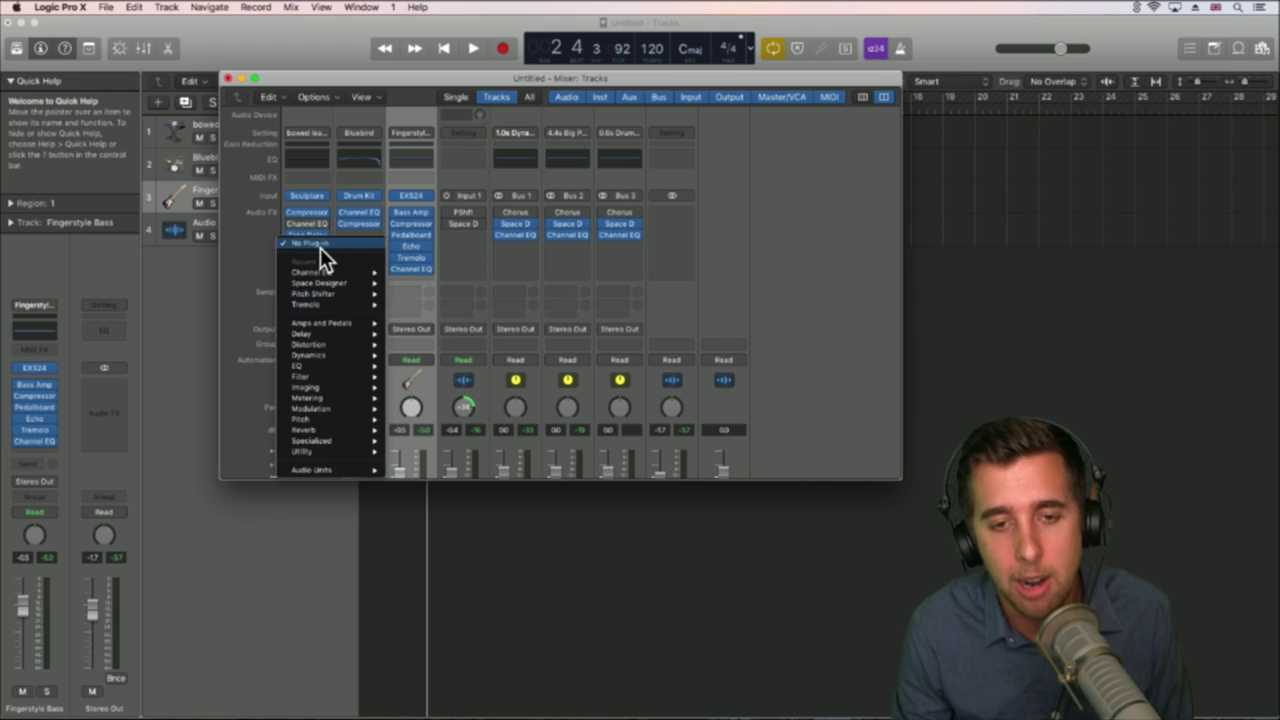
left_click(247, 239)
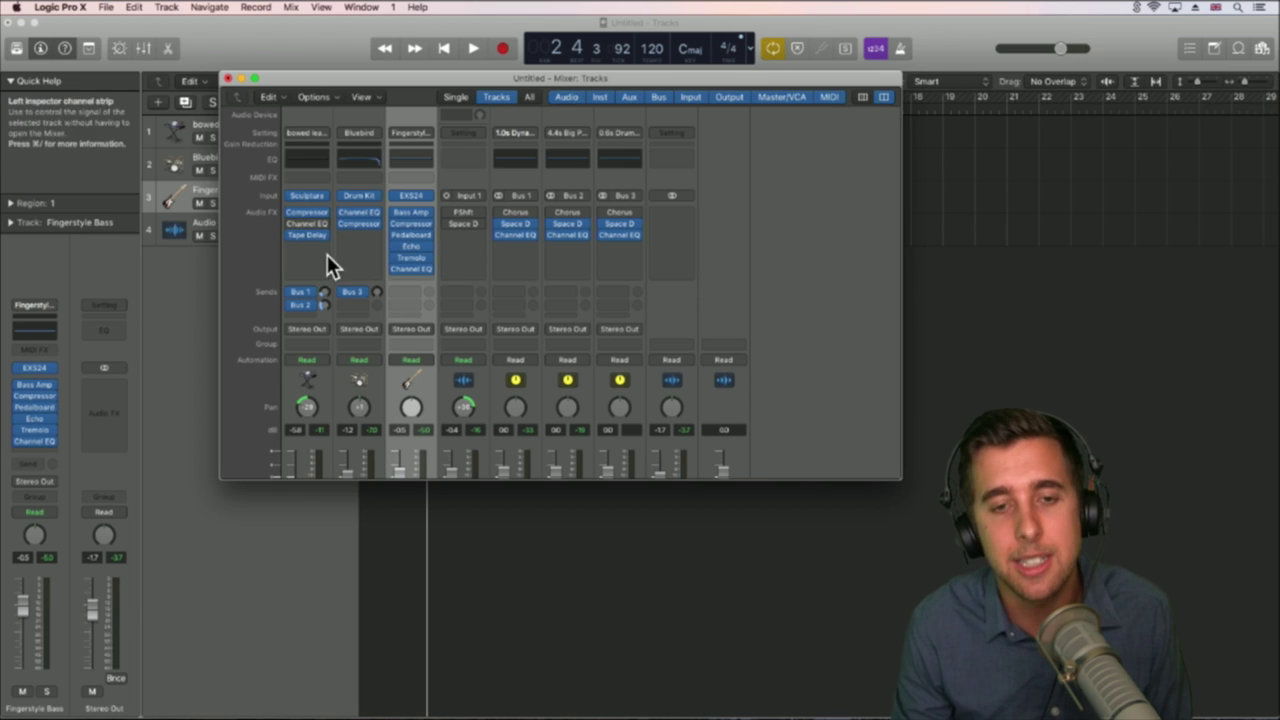
left_click(308, 133)
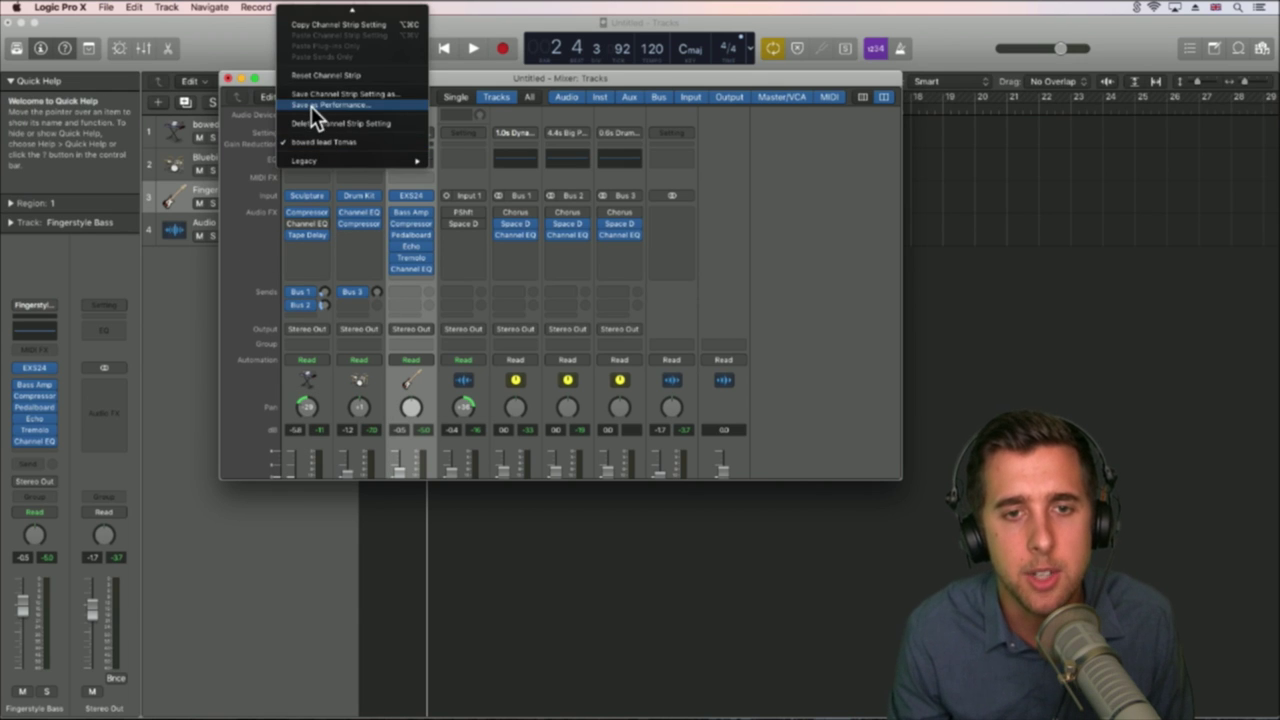
mouse_move(316, 12)
left_click(251, 226)
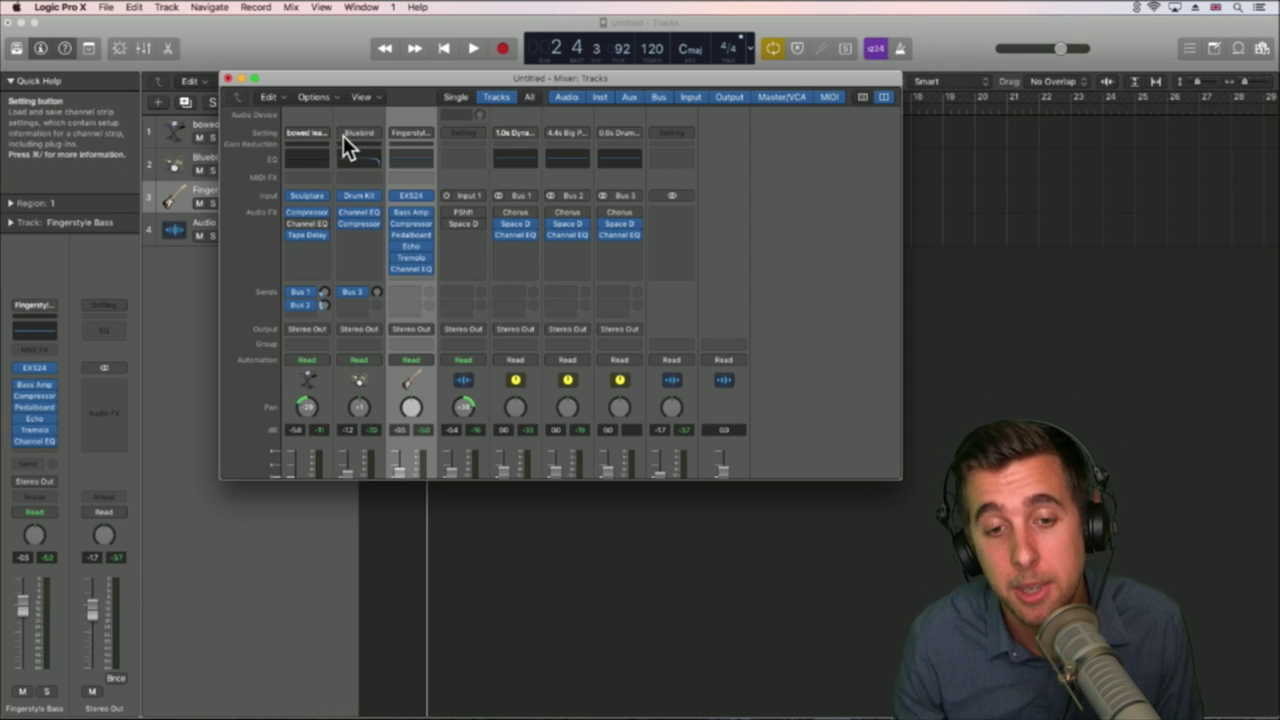
Step: Assign Bowed Lead to the new Group 1, review the group's settings and set the strip back to No Group
scroll(310, 328, "down", 1)
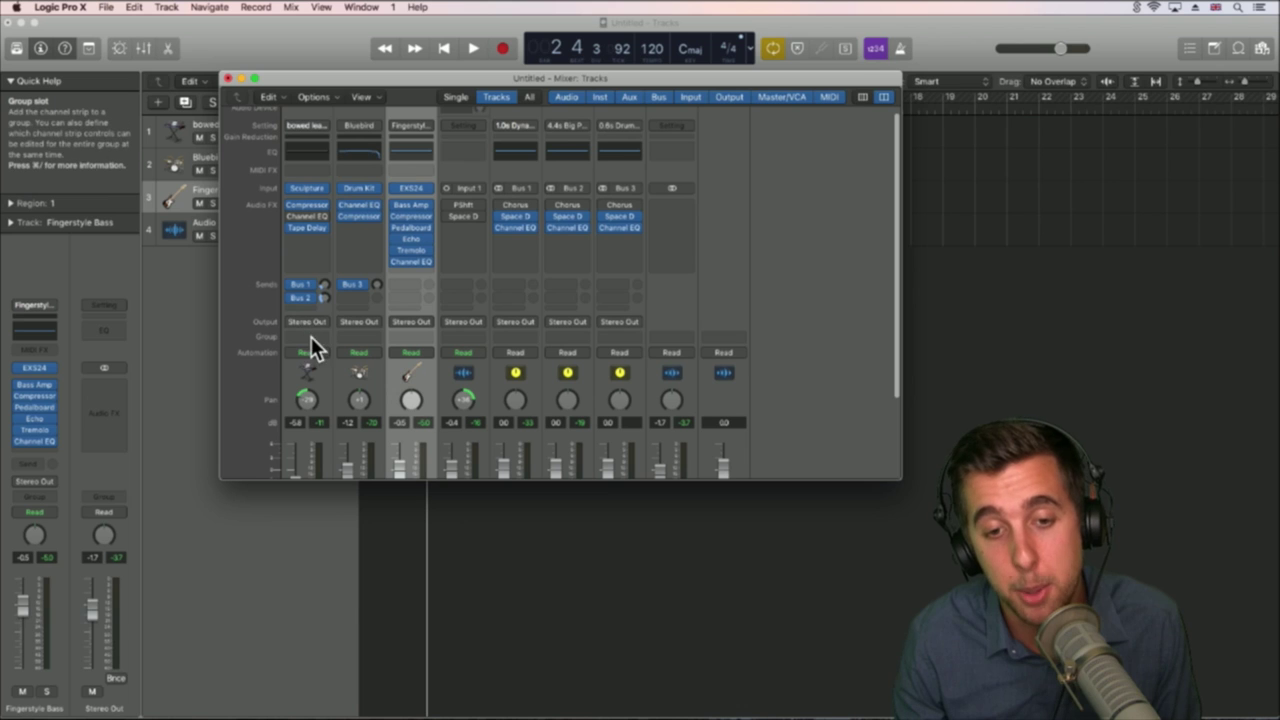
left_click(320, 336)
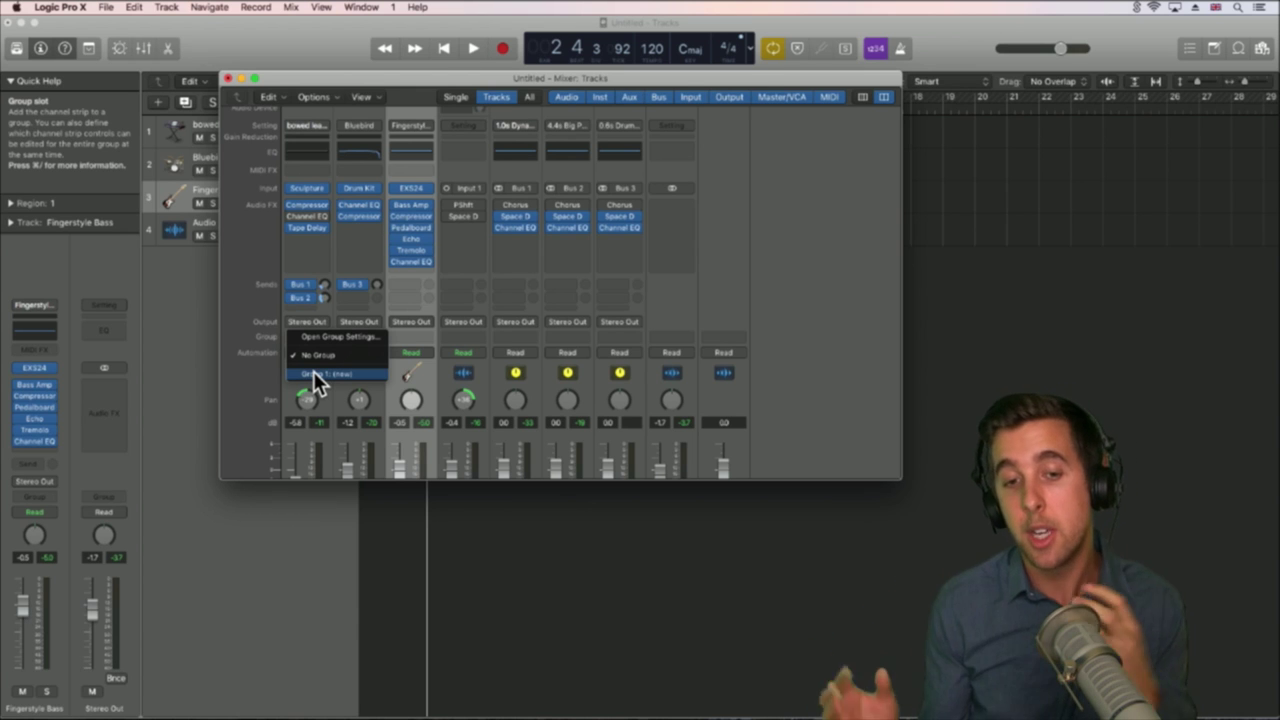
left_click(313, 372)
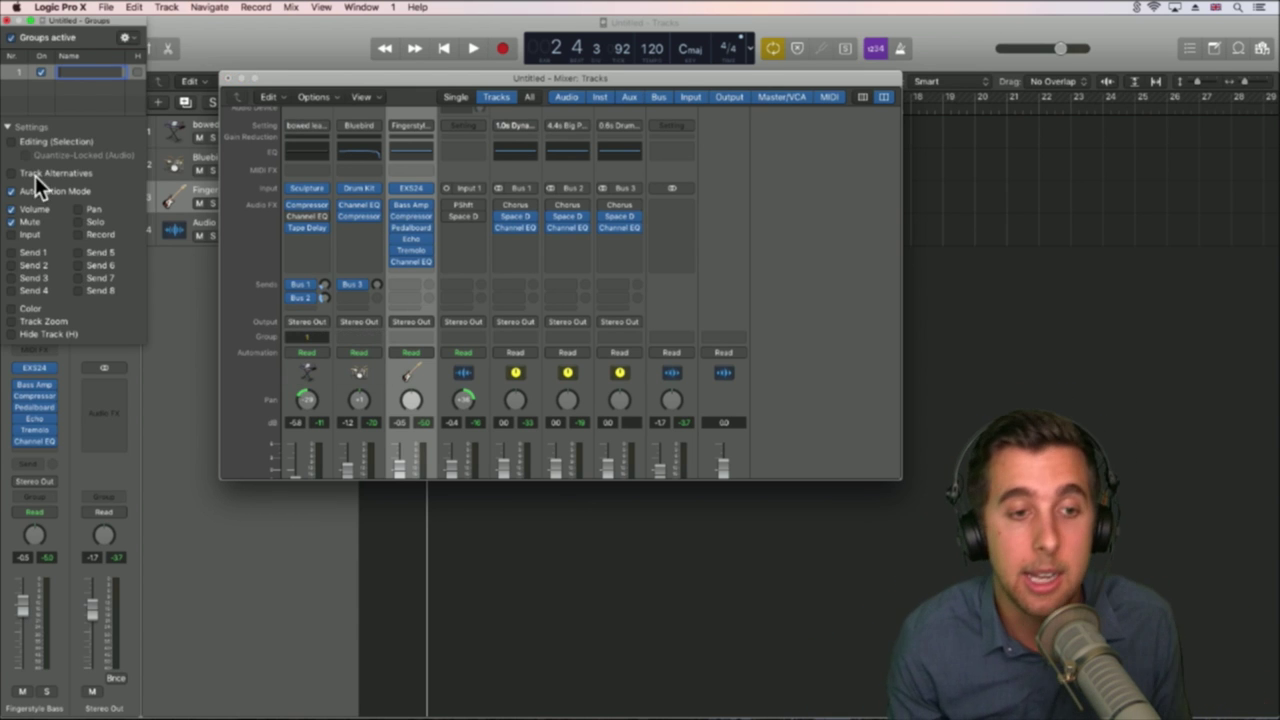
left_click_drag(56, 36, 371, 50)
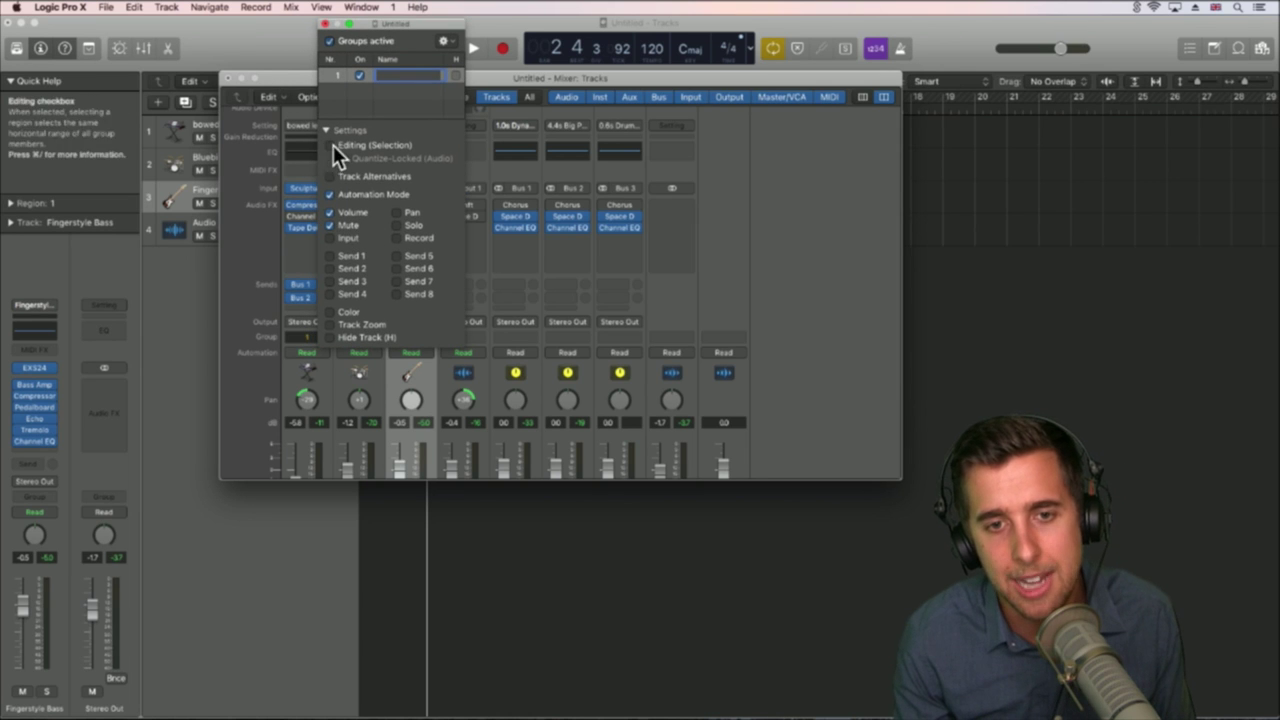
left_click(324, 23)
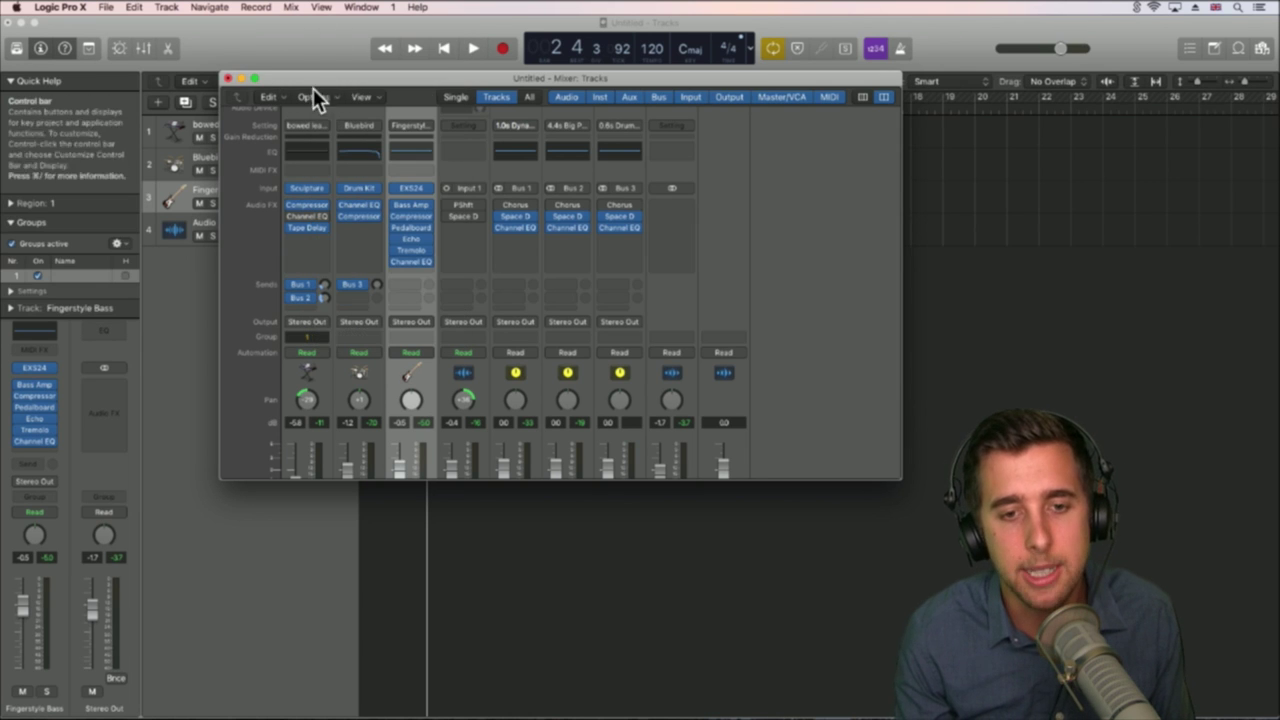
left_click(321, 339)
left_click(319, 357)
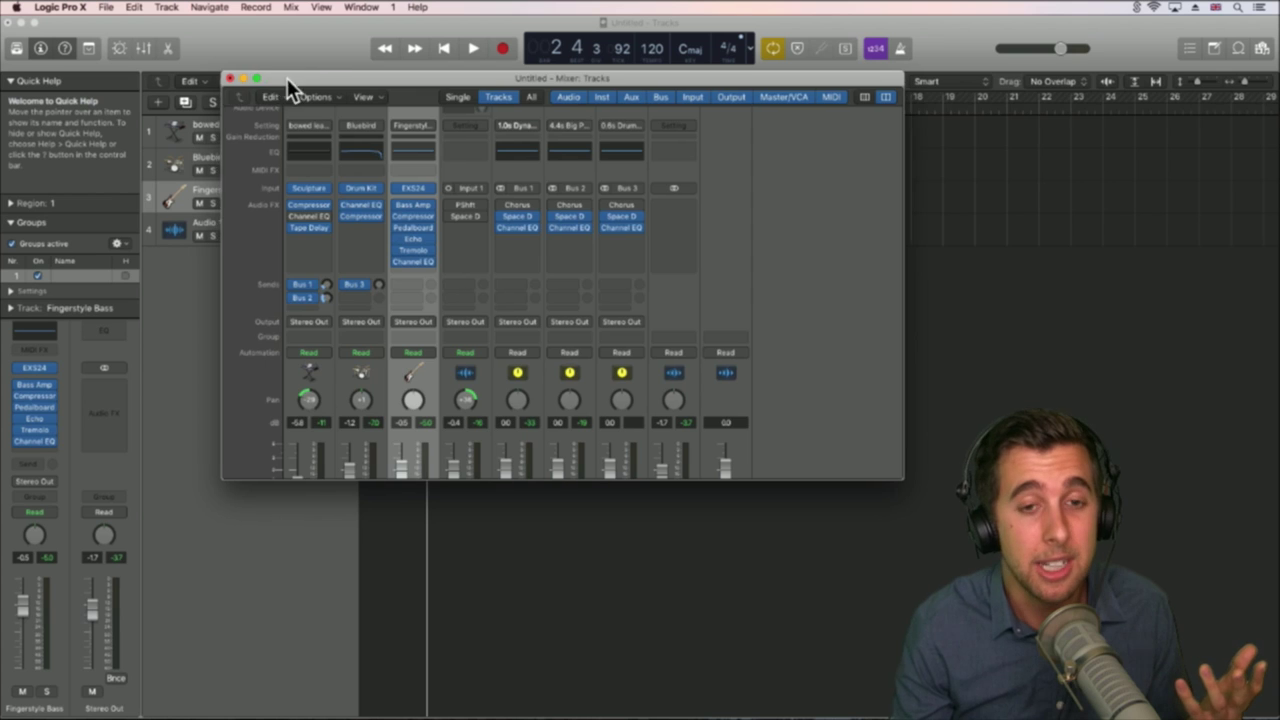
Step: Close the separate mixer window and hide the inspector
left_click_drag(287, 78, 429, 73)
left_click(410, 78)
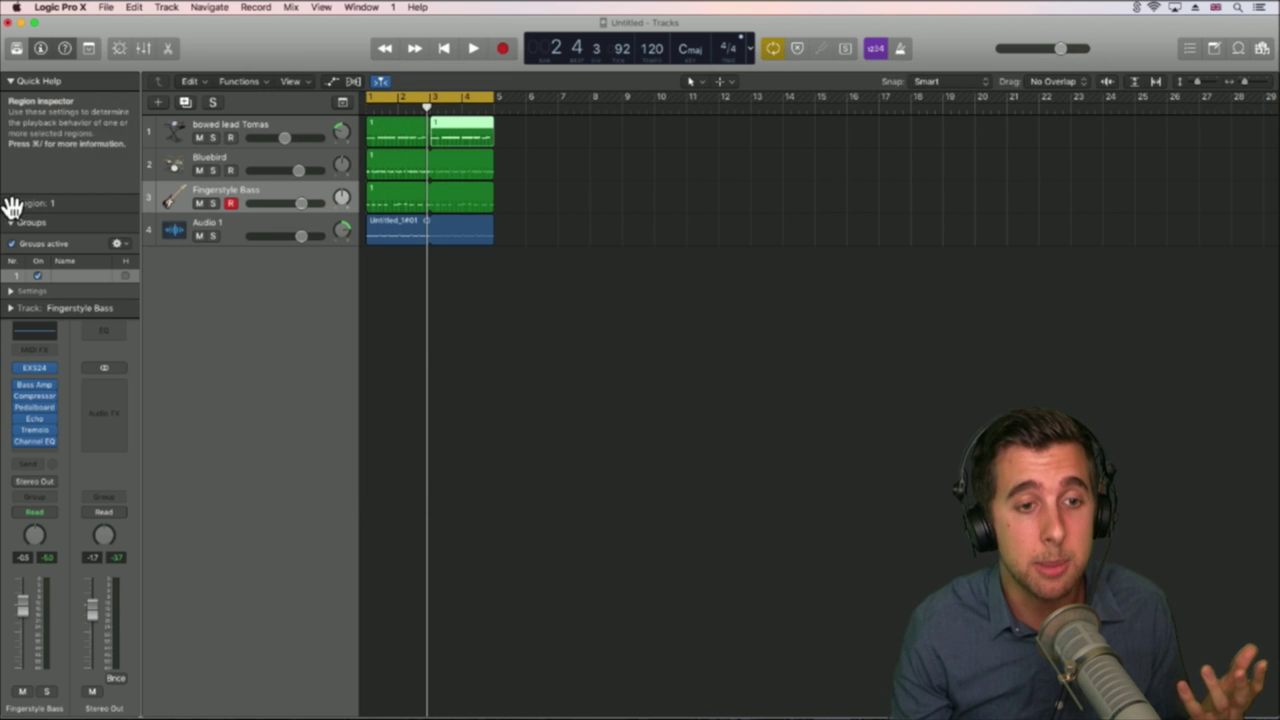
left_click(42, 48)
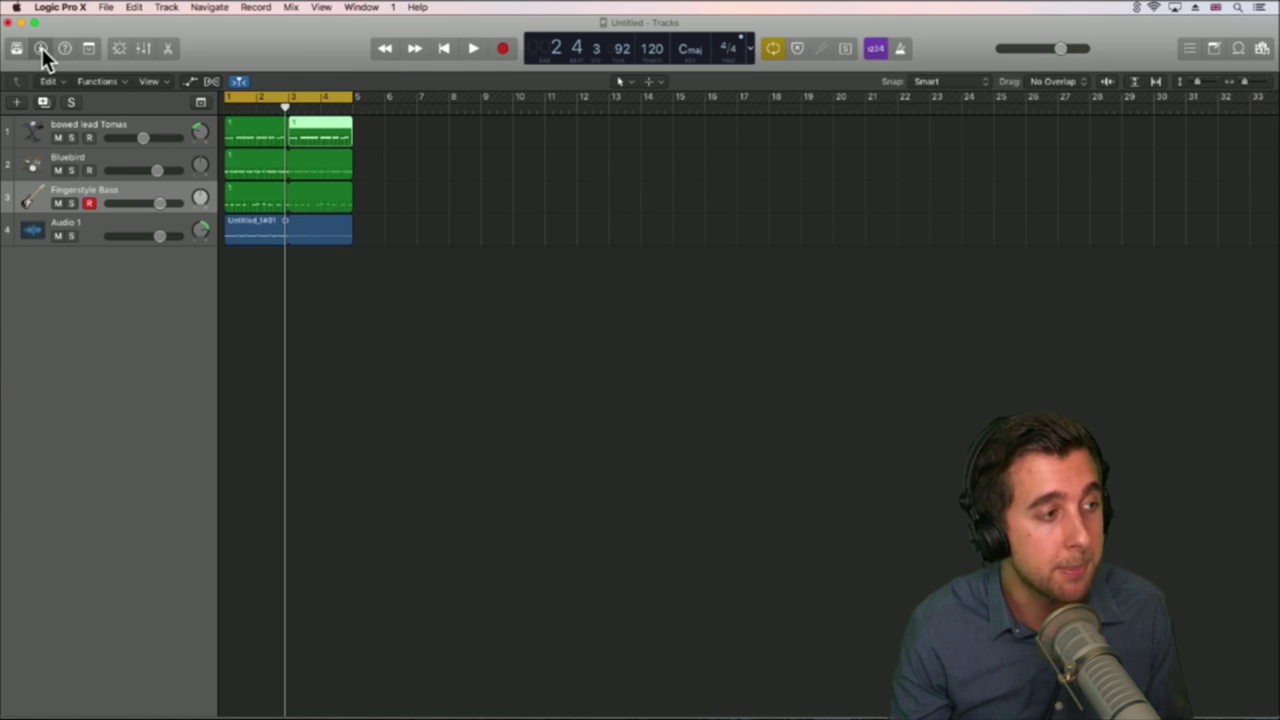
left_click(42, 48)
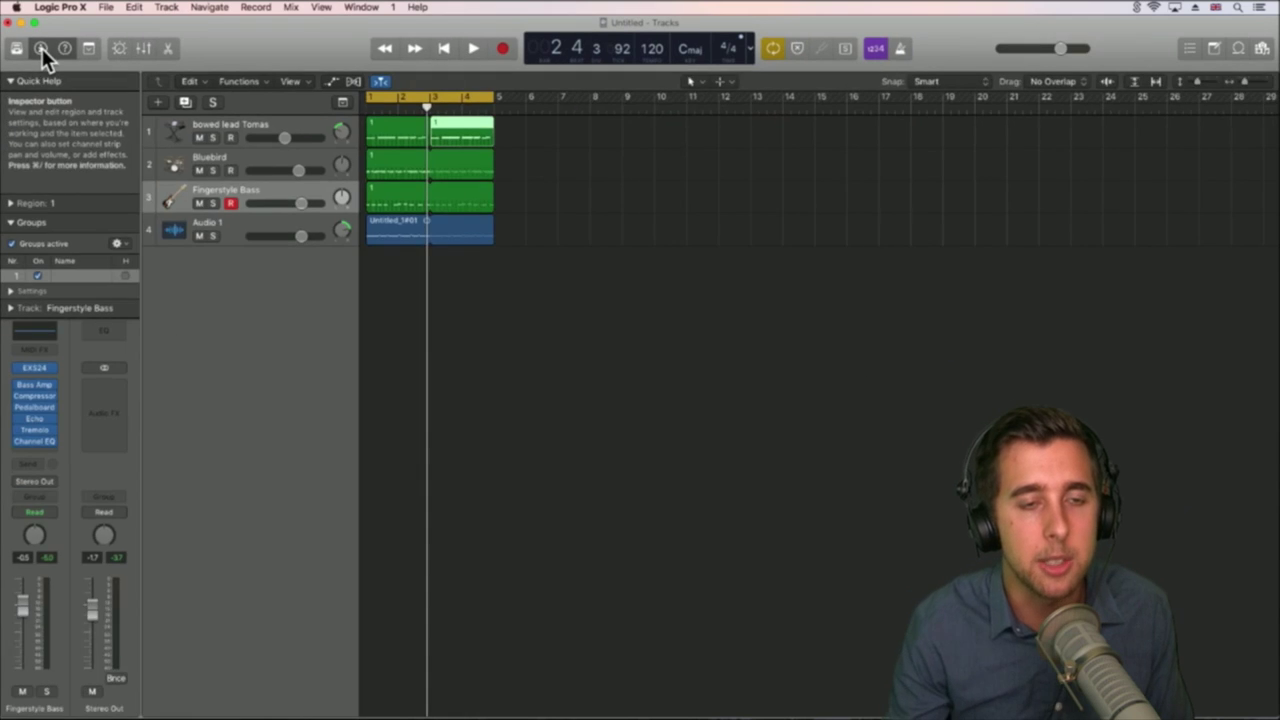
left_click(40, 48)
left_click(40, 48)
left_click(40, 48)
left_click(41, 48)
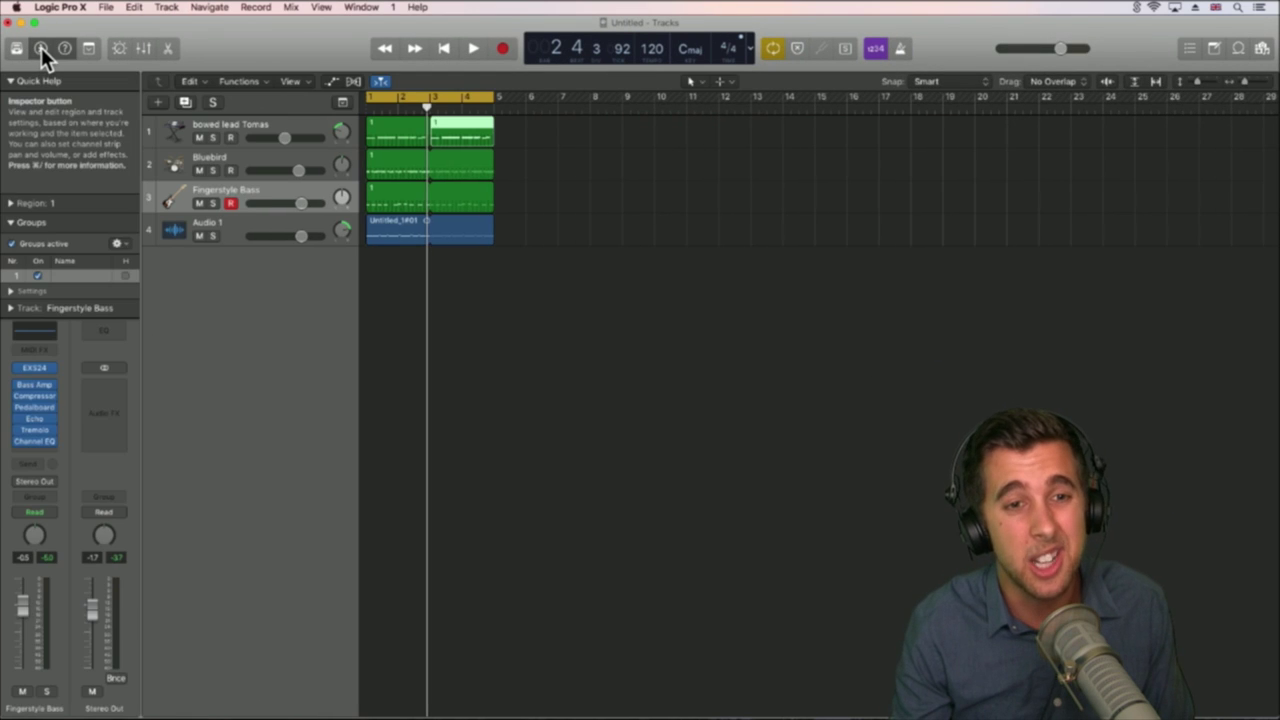
left_click(41, 47)
Step: Show the mixer inside the main window in different ways, look at its channel strips and collapse it again
left_click(145, 48)
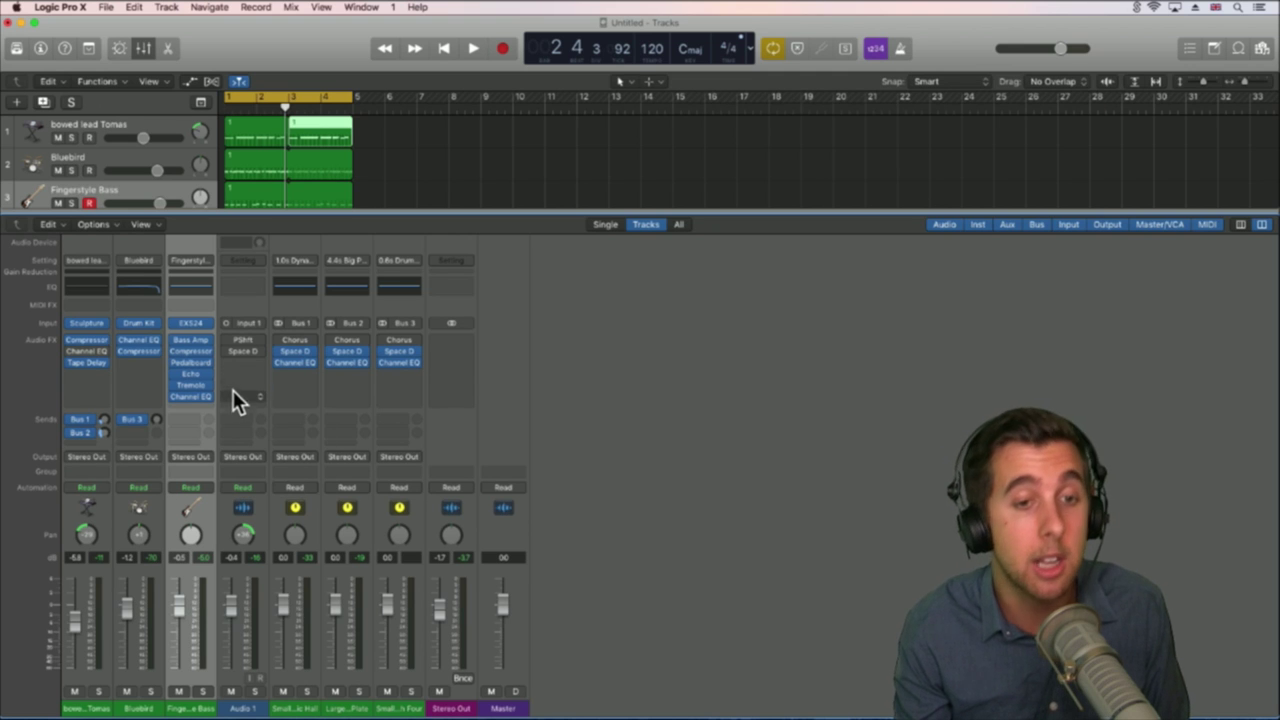
key("x")
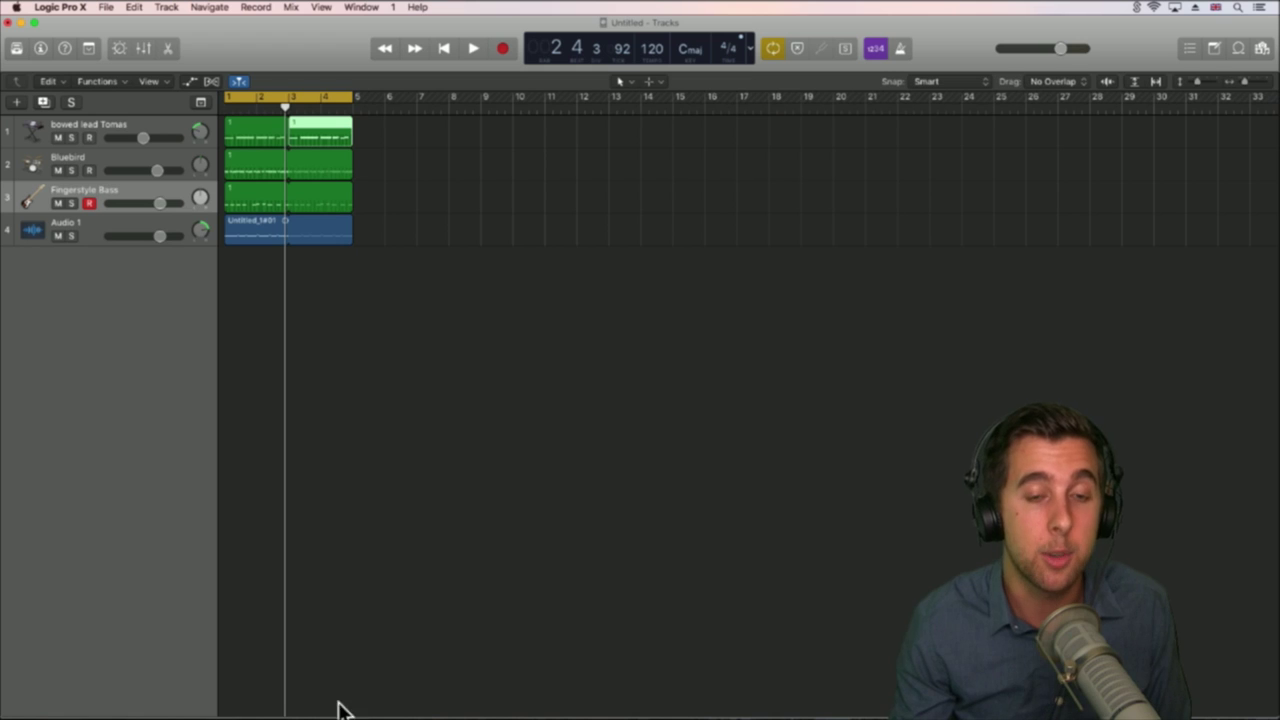
key("x")
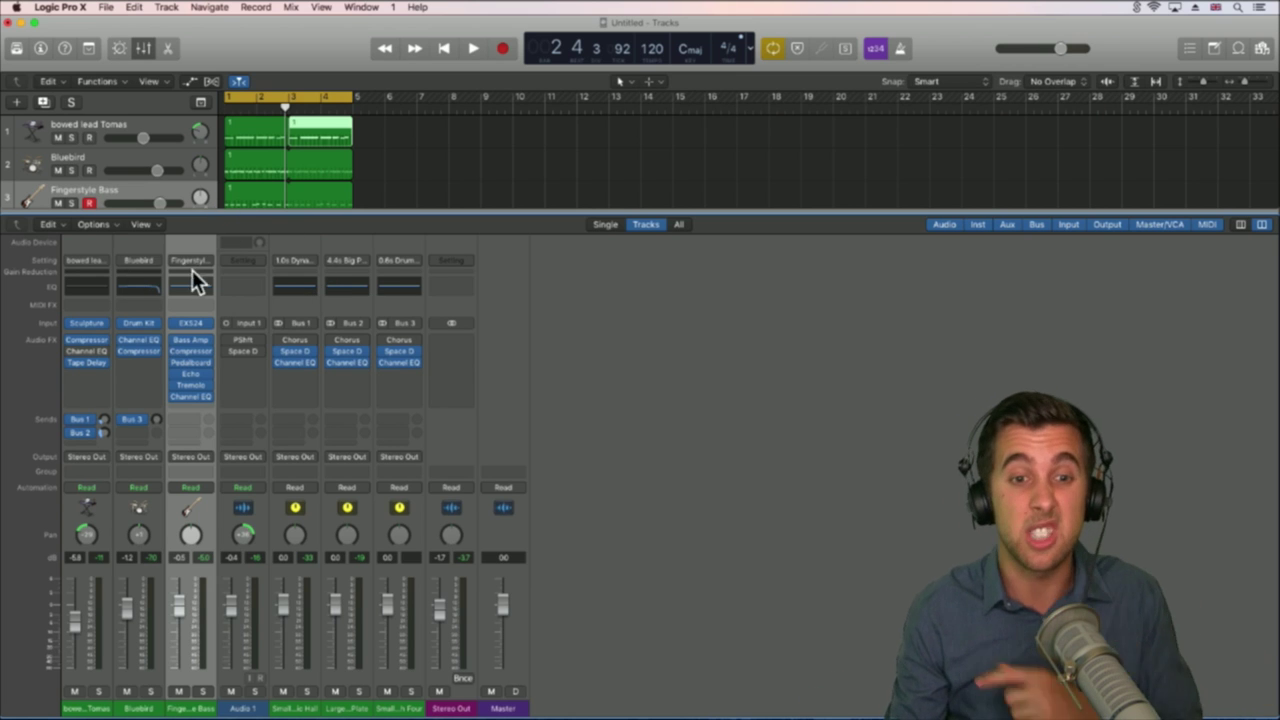
left_click_drag(229, 212, 240, 702)
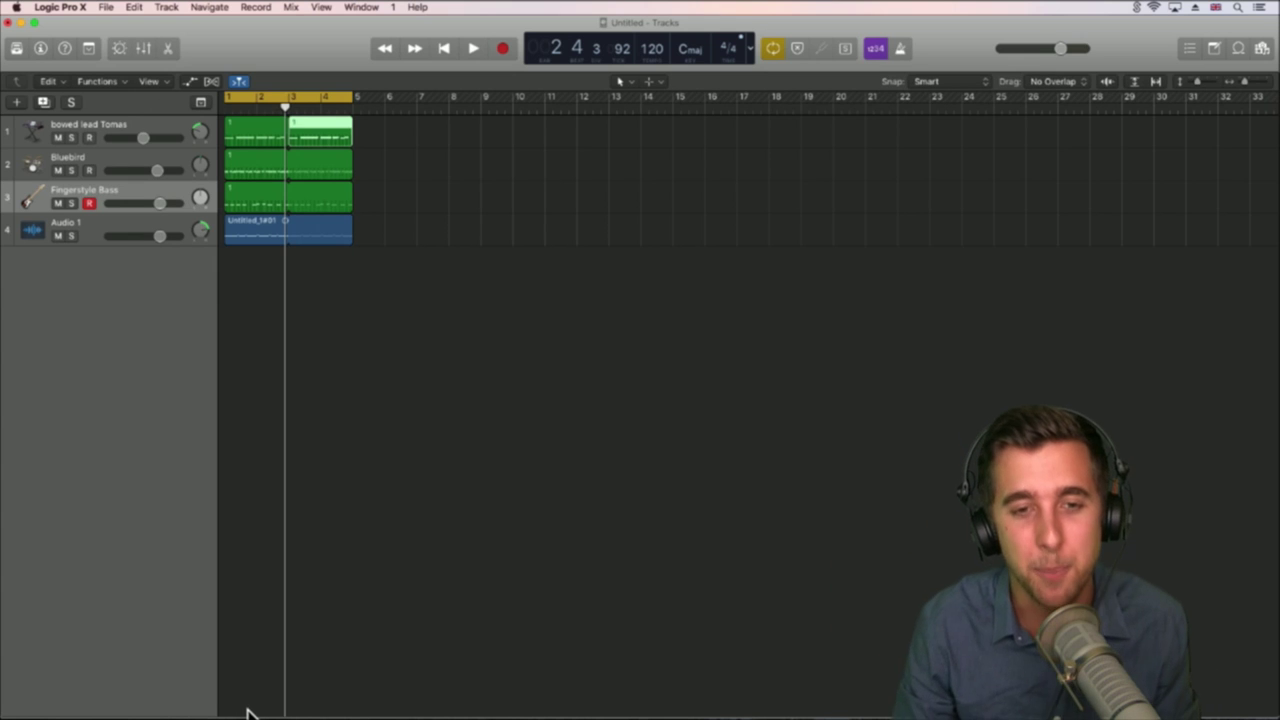
Step: Turn off the cycle range and show the automation lanes on all tracks
left_click(430, 189)
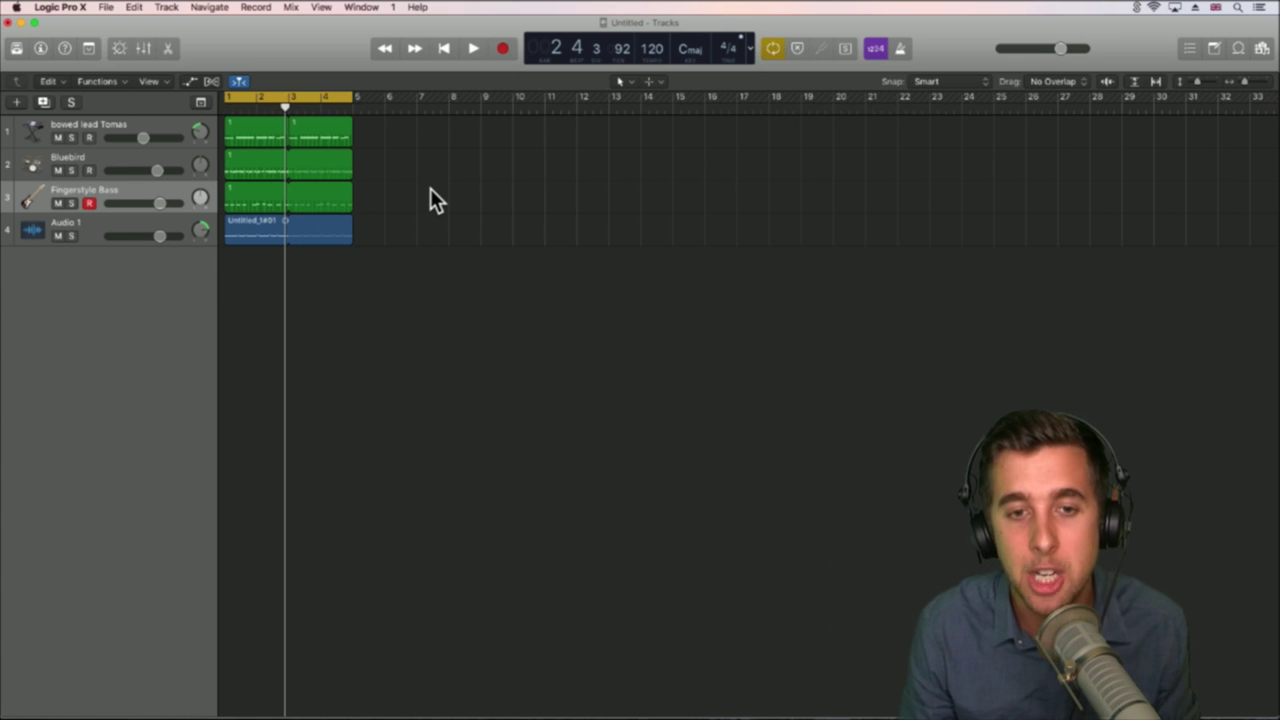
left_click(317, 94)
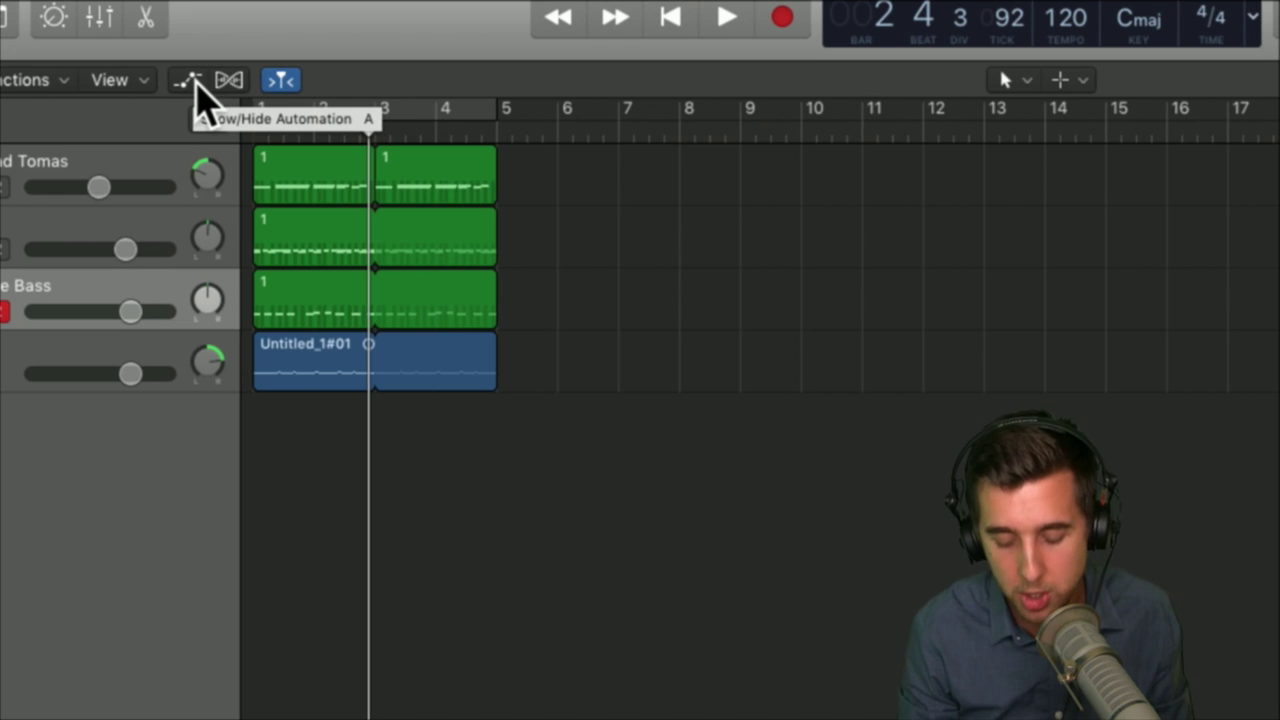
left_click(194, 83)
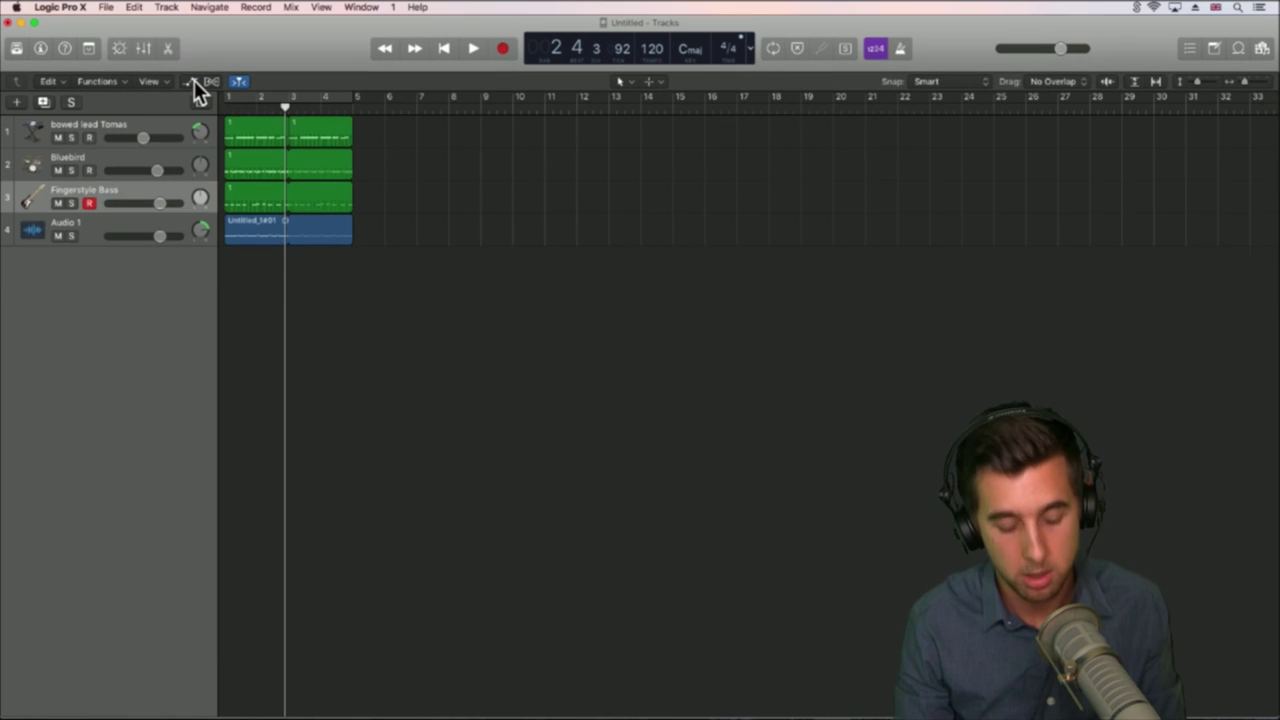
left_click(194, 80)
left_click(194, 80)
left_click(194, 80)
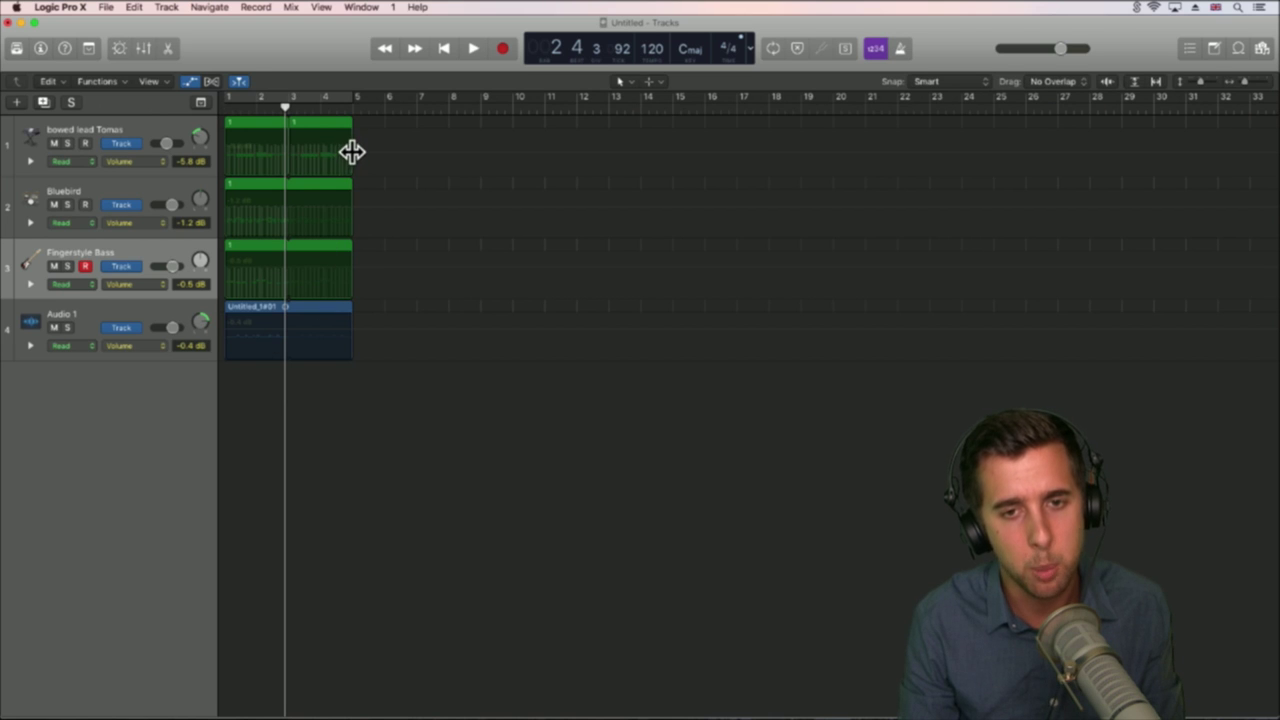
Step: Place five volume automation points along the bowed lead track and delete them all
left_click(232, 153)
left_click(274, 152)
left_click(312, 152)
left_click(367, 152)
left_click(425, 152)
left_click_drag(367, 152, 270, 152)
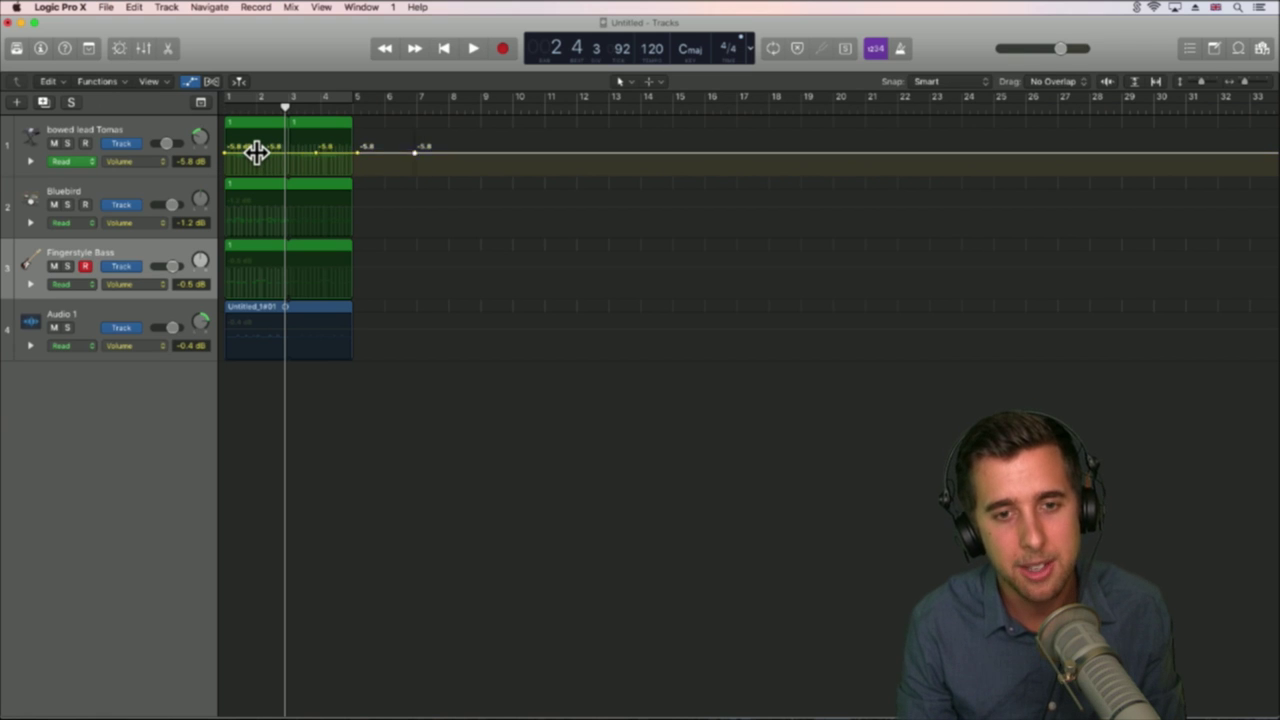
key("Delete")
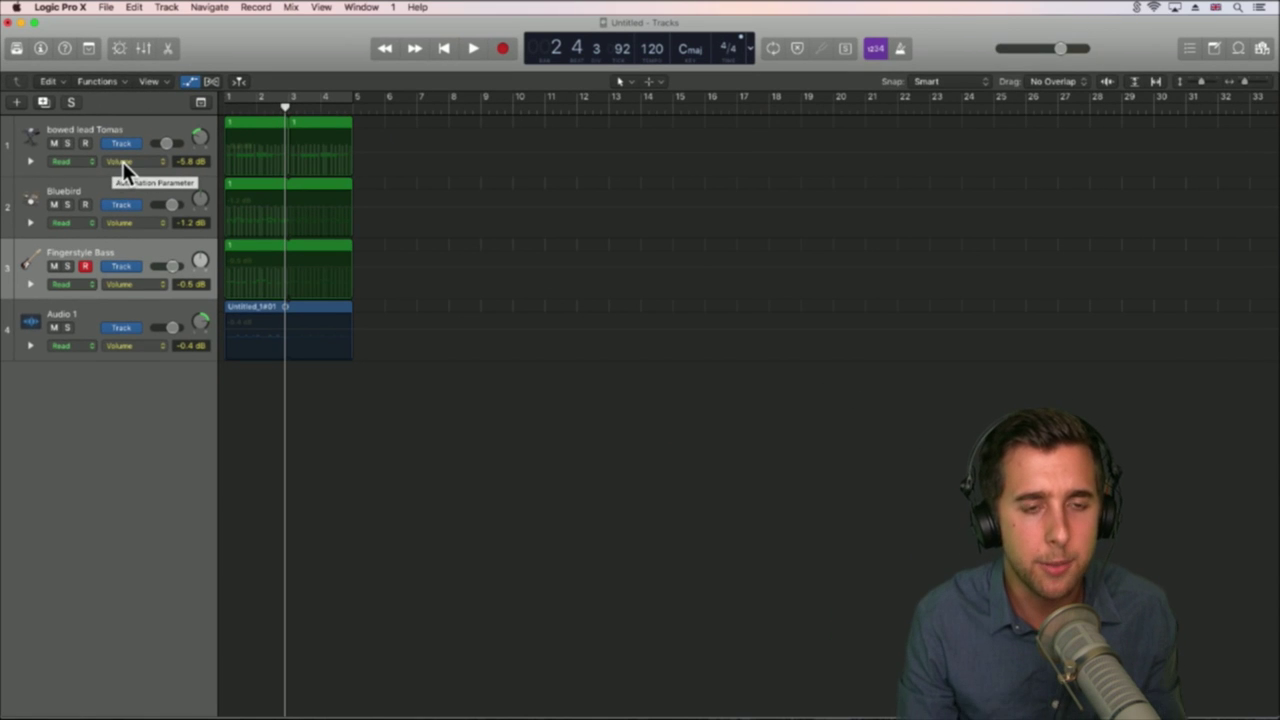
Step: Review bowed lead's automation parameters, including Sculpture's Global options, and keep Volume selected
left_click(122, 161)
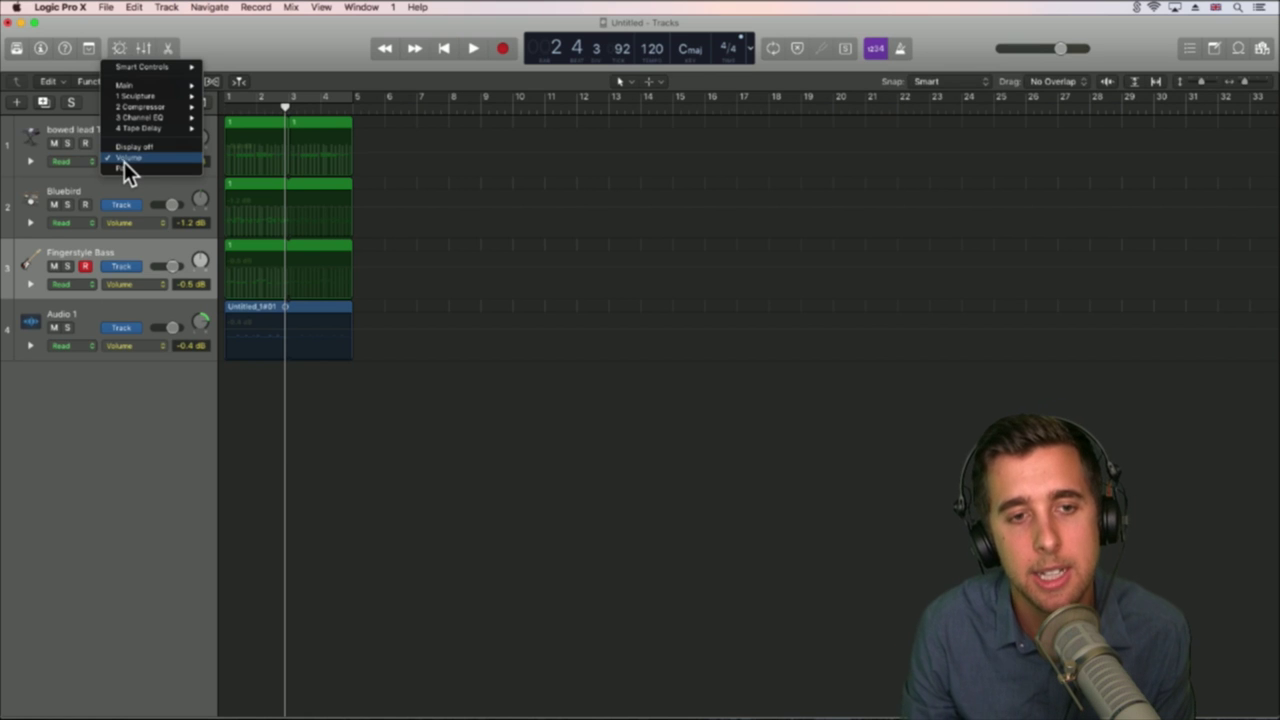
mouse_move(147, 104)
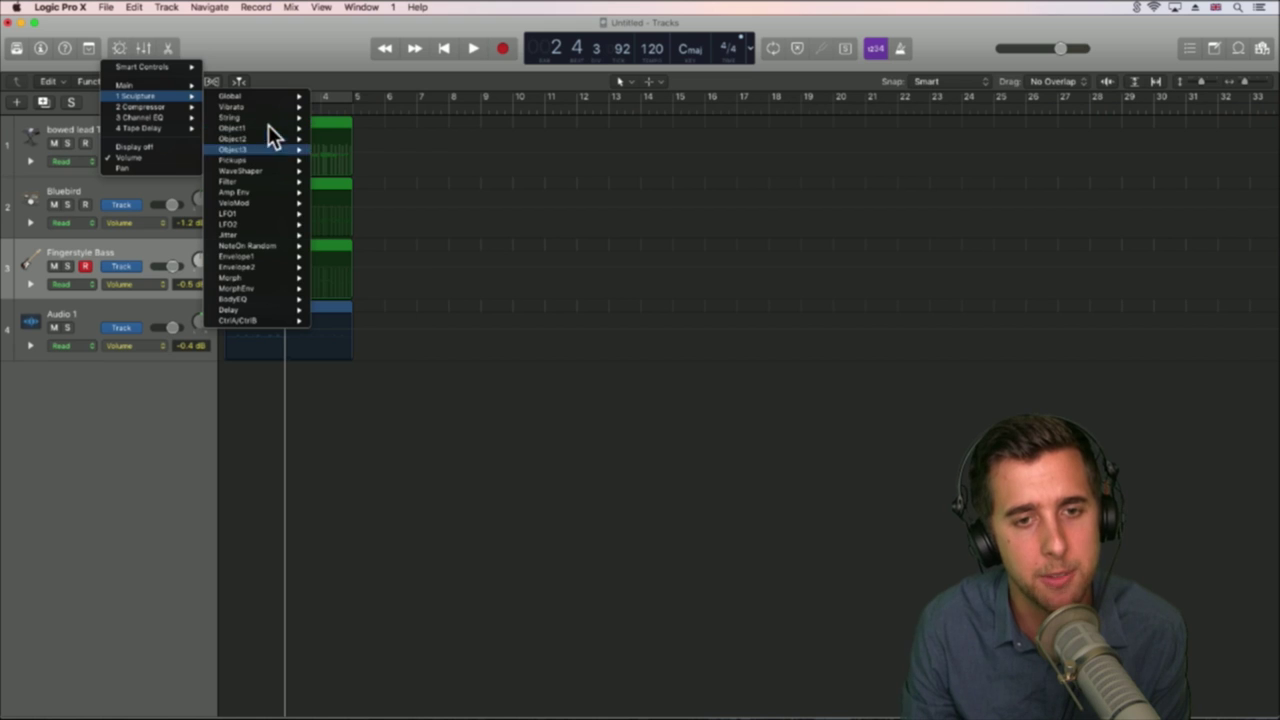
mouse_move(266, 96)
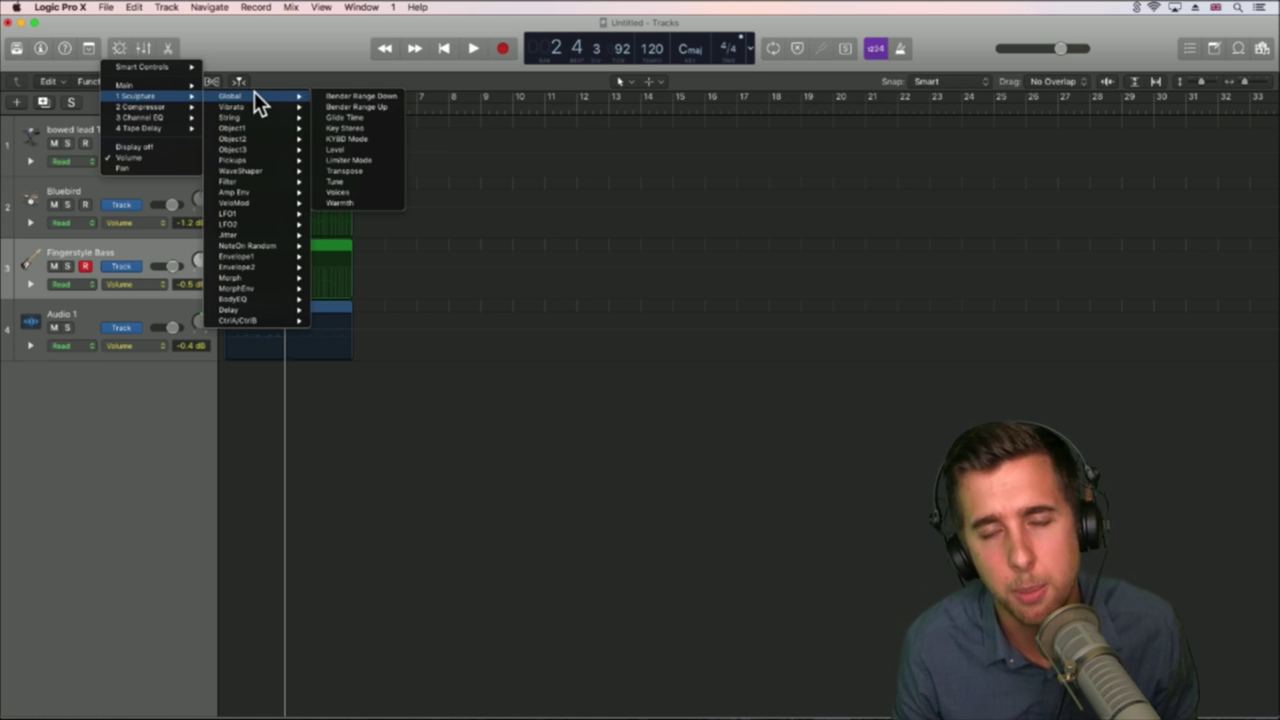
left_click(137, 157)
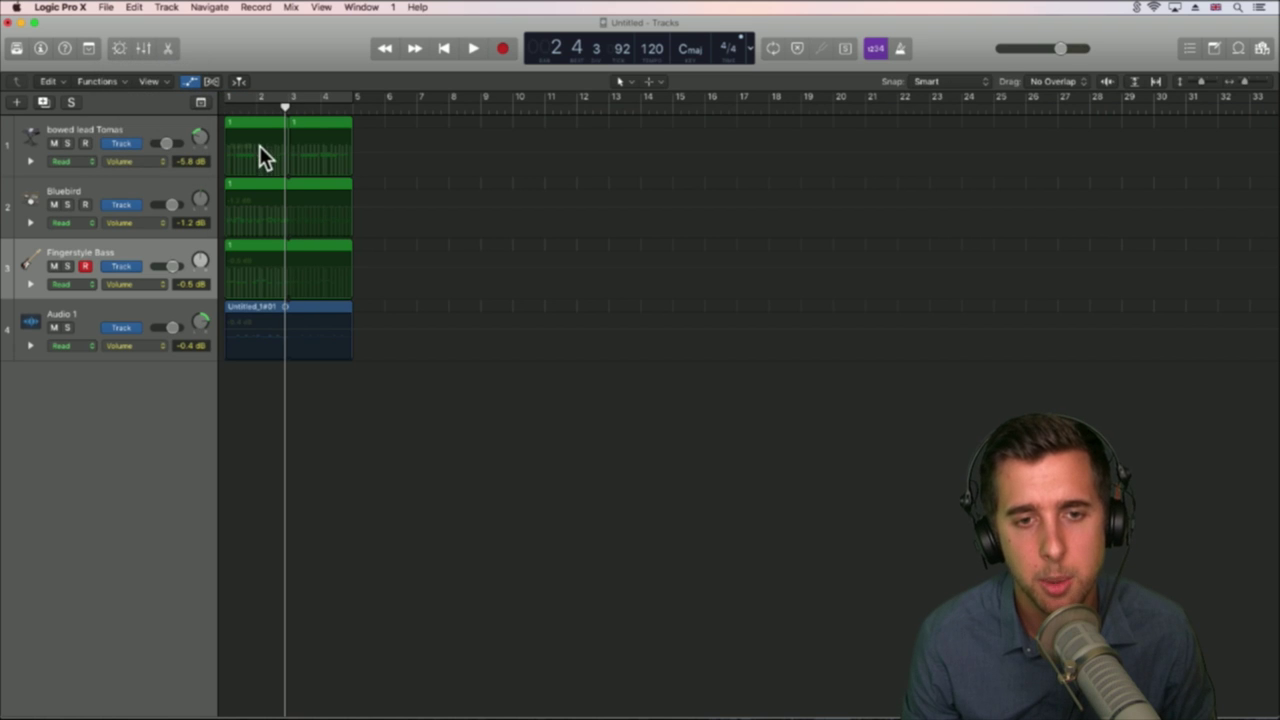
Step: Draw a volume fade-in on bowed lead from silence at bar 1 to -5.8 dB near bar 3 and play it from the start
left_click_drag(228, 152, 223, 180)
key("Return")
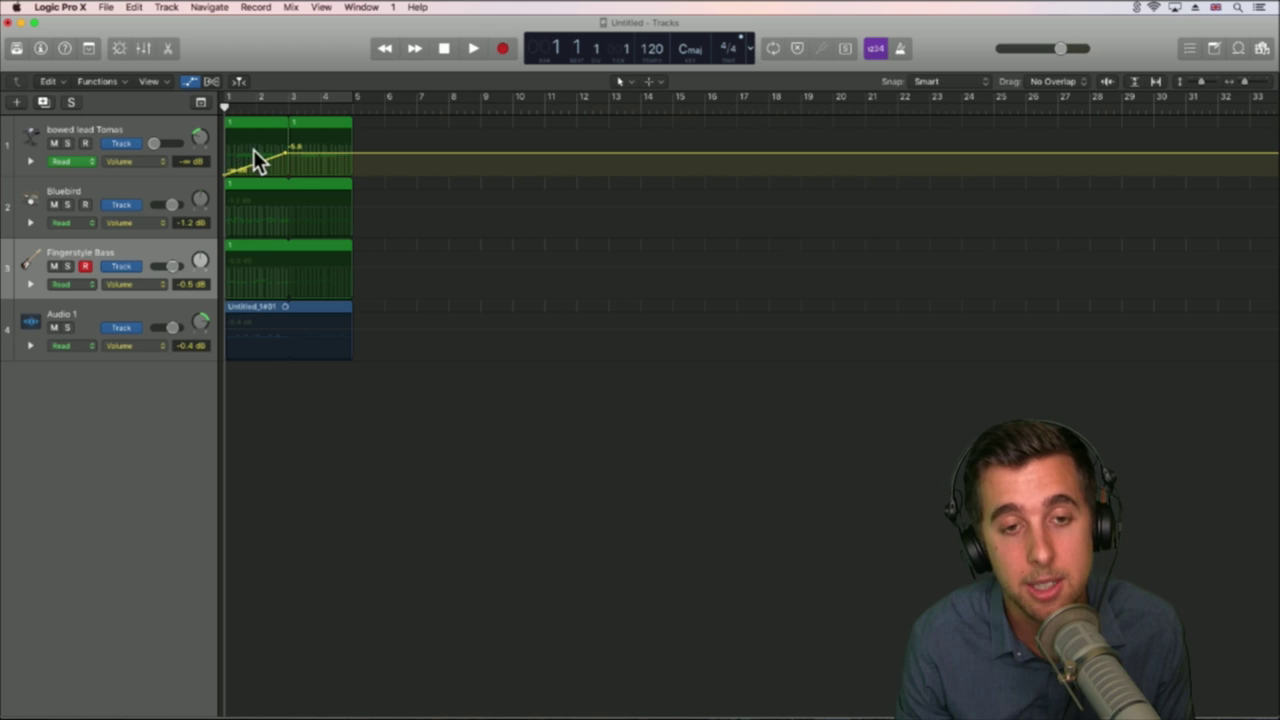
key("space")
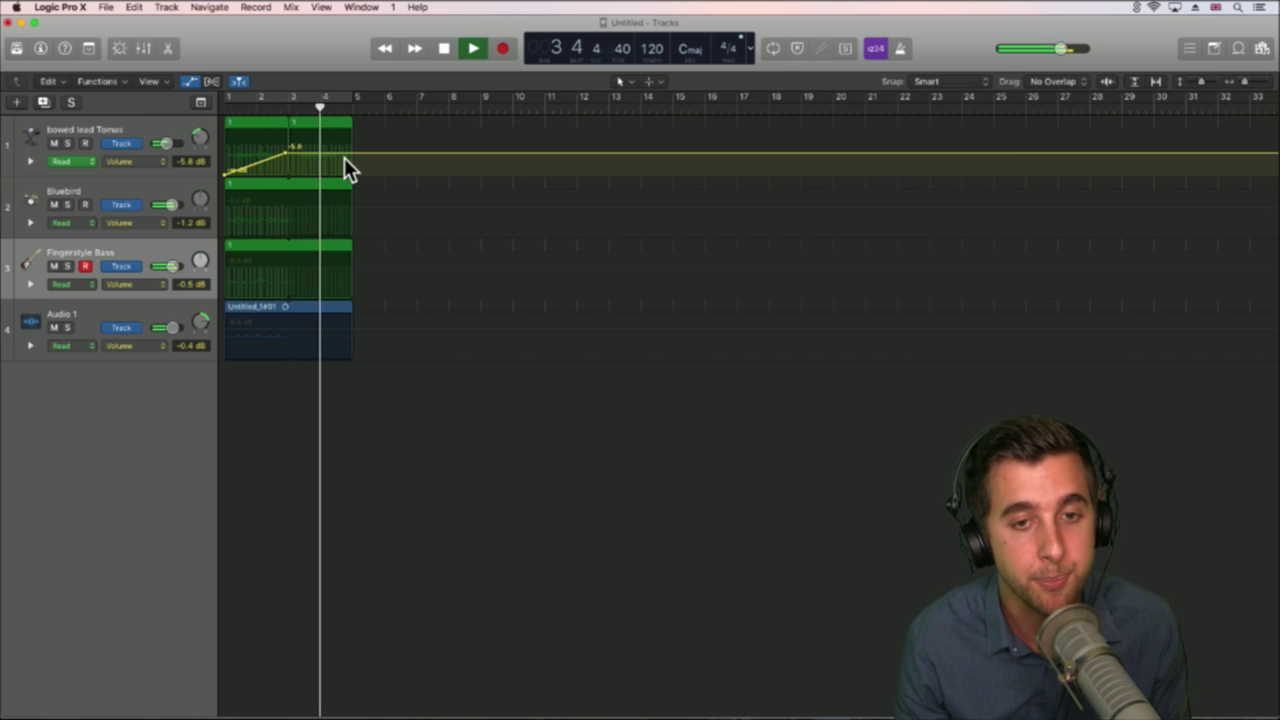
key("space")
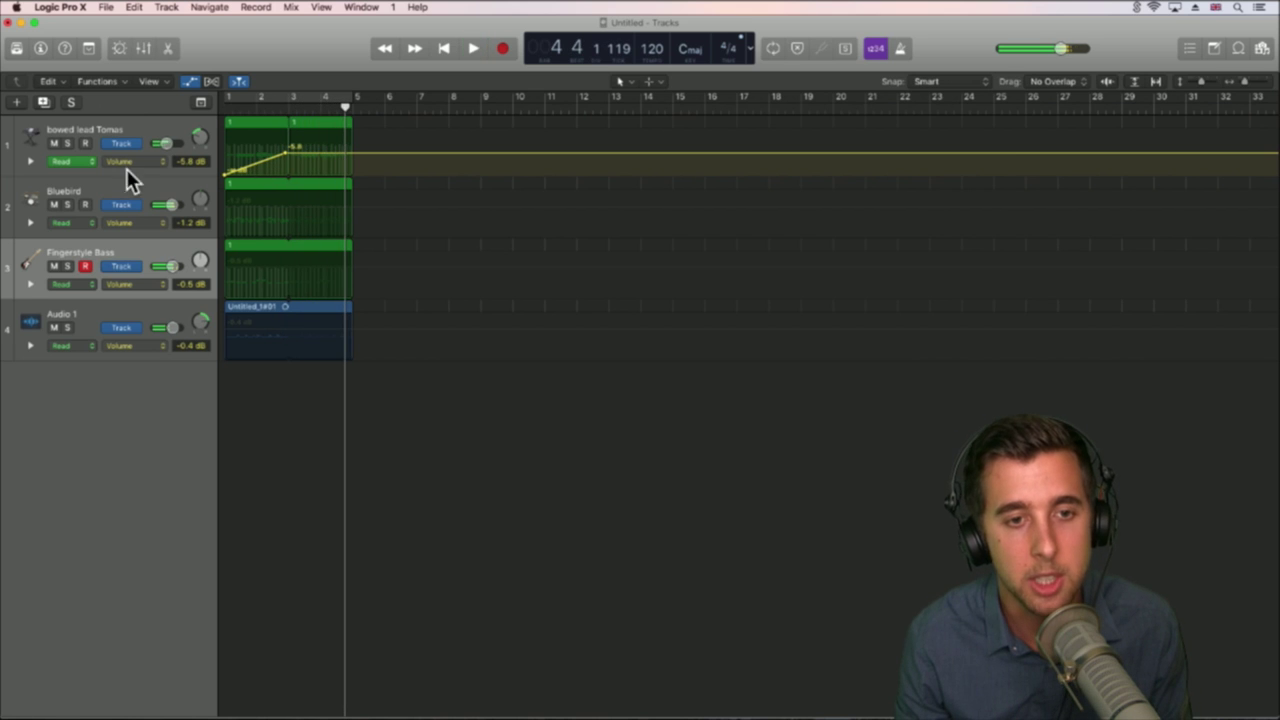
Step: Switch bowed lead's automation to Pan and draw a curve that starts at -64, swings to the opposite side and ends at -55 near bar 5
left_click(126, 162)
left_click(199, 145)
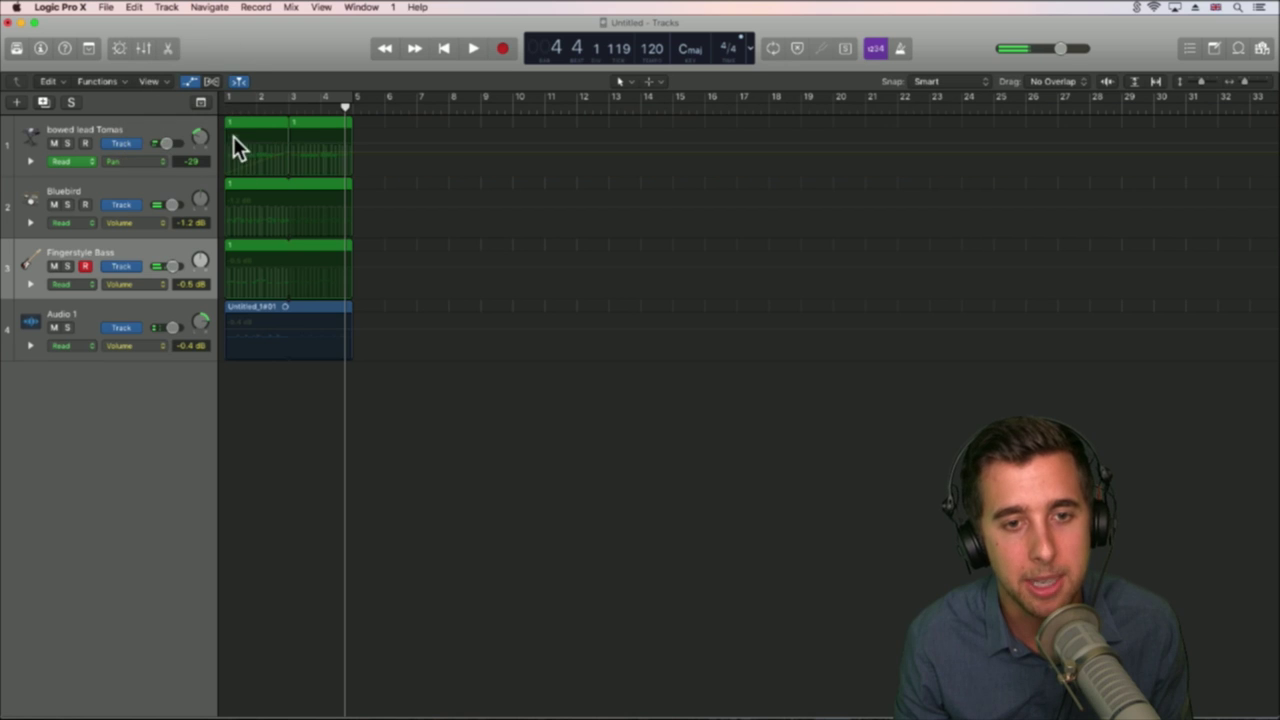
left_click_drag(226, 146, 350, 133)
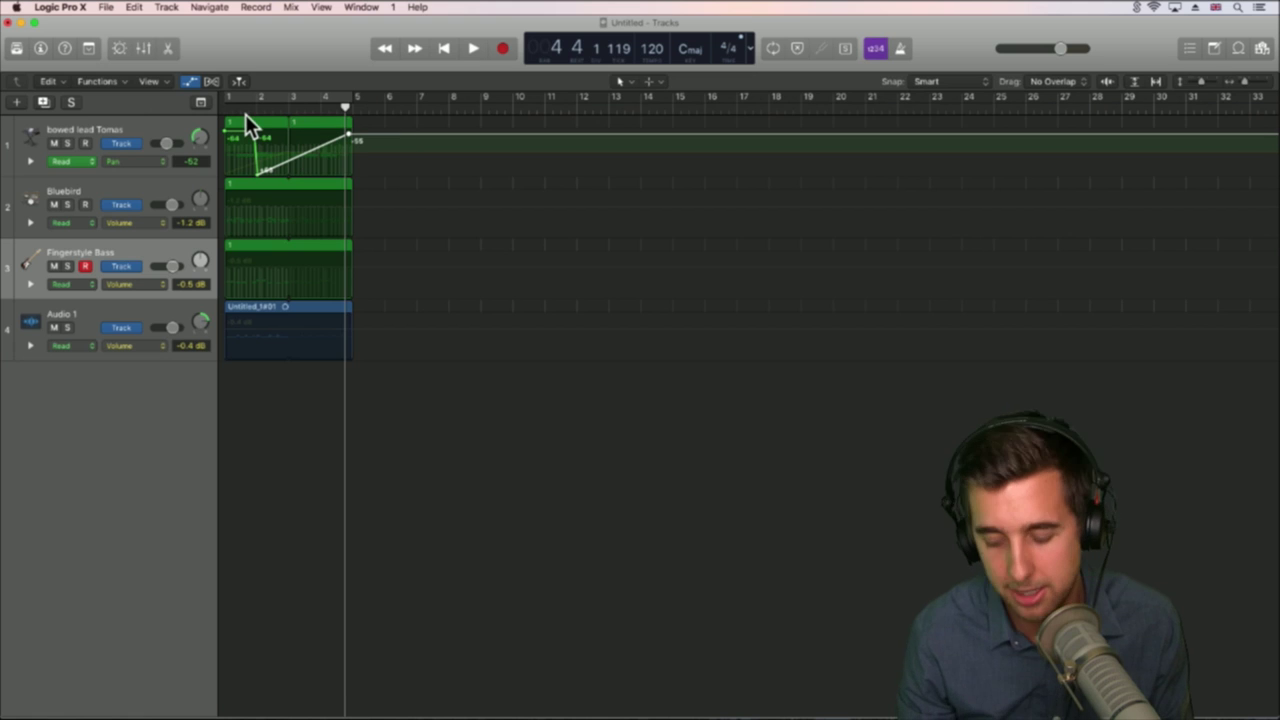
Step: Play the project from the start while moving bowed lead's lowest pan point to just before bar 3, then stop
key("Return")
key("space")
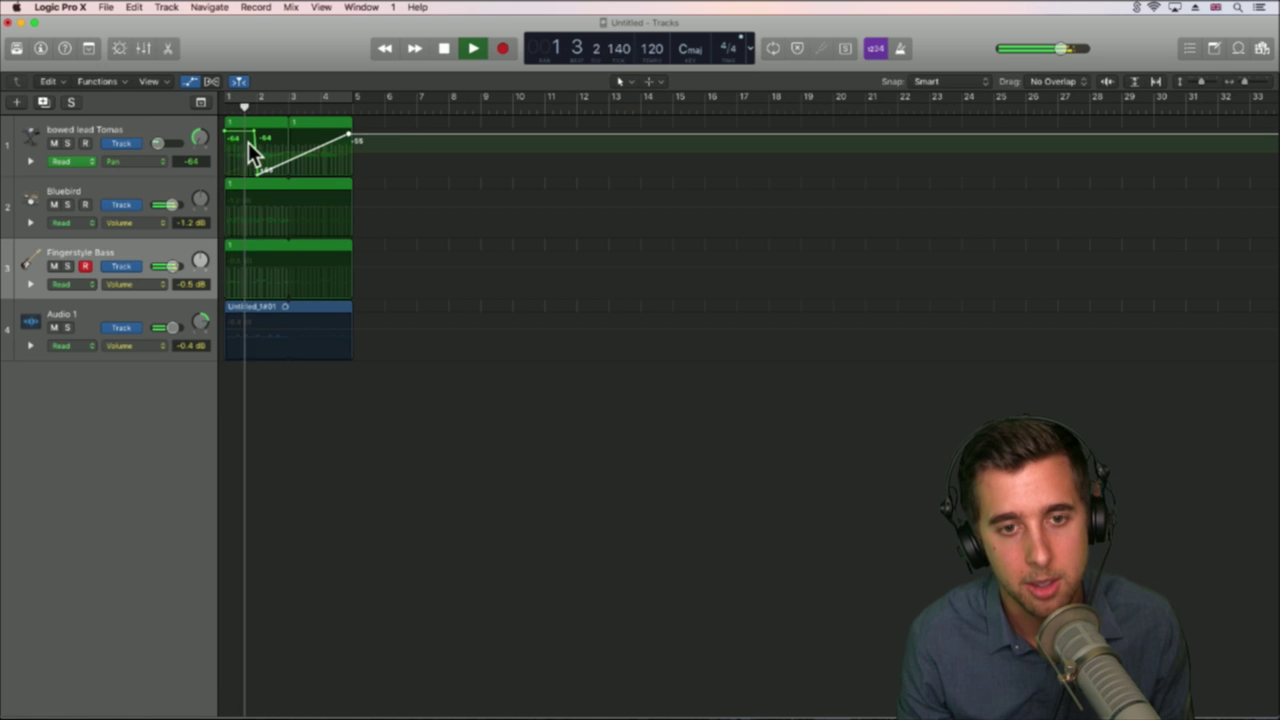
left_click_drag(256, 173, 284, 171)
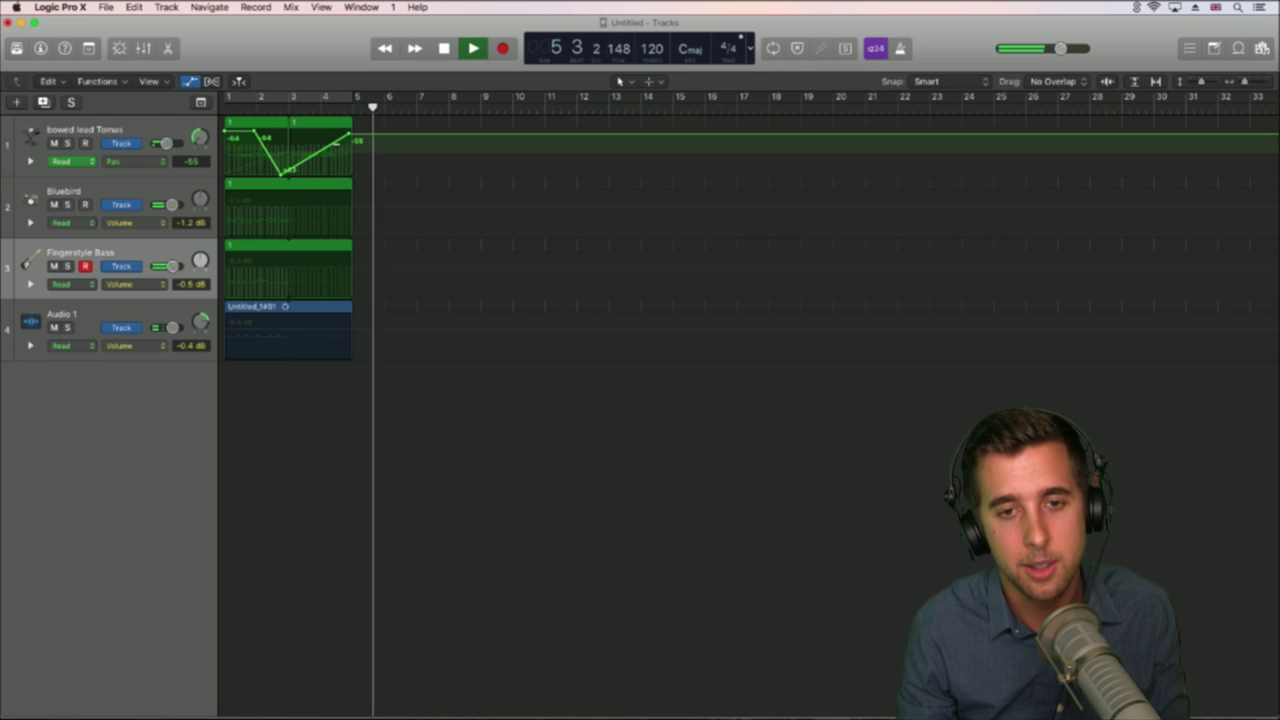
key("space")
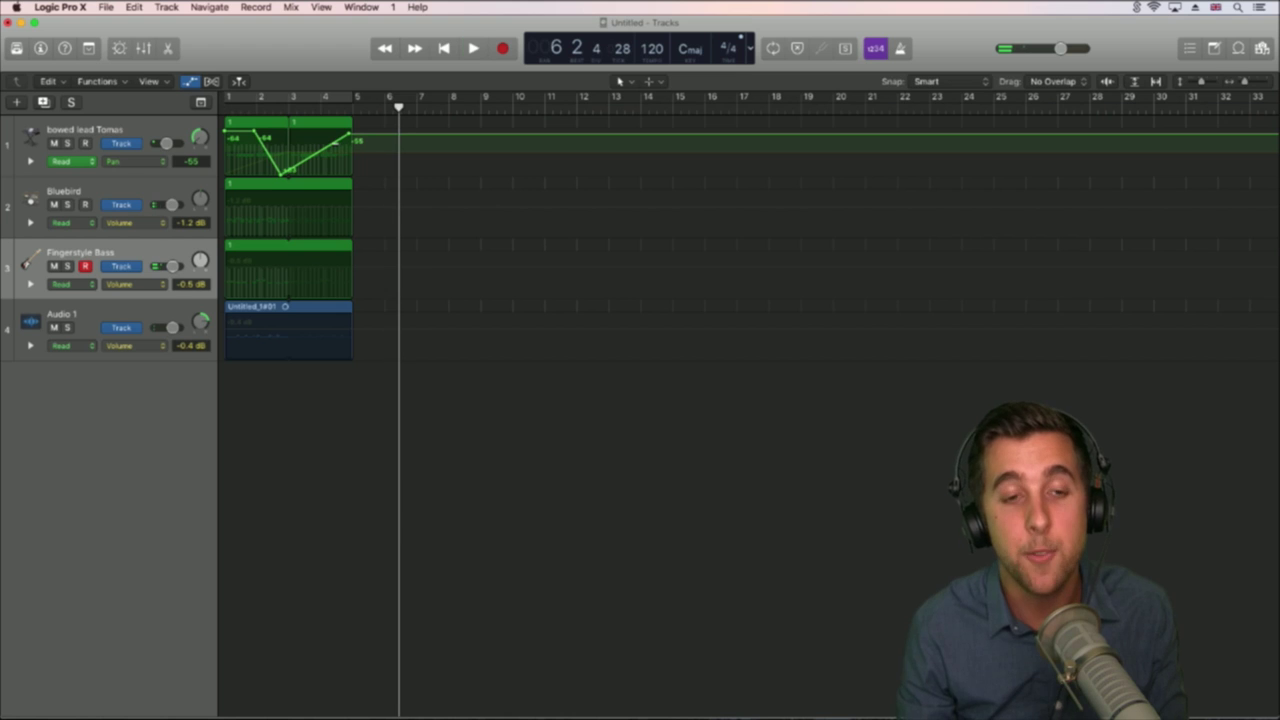
Step: Set the Fingerstyle Bass automation mode to Touch and return the playhead to the start of the project
left_click(150, 285)
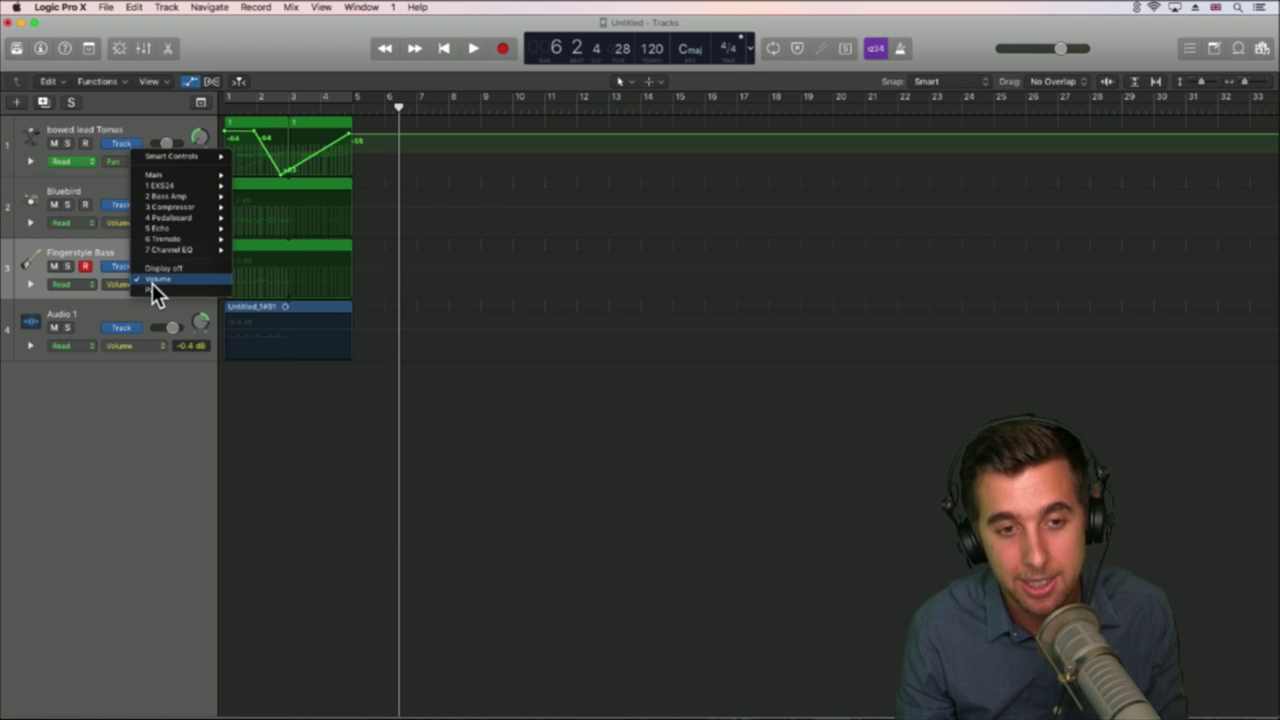
left_click(90, 262)
left_click(62, 285)
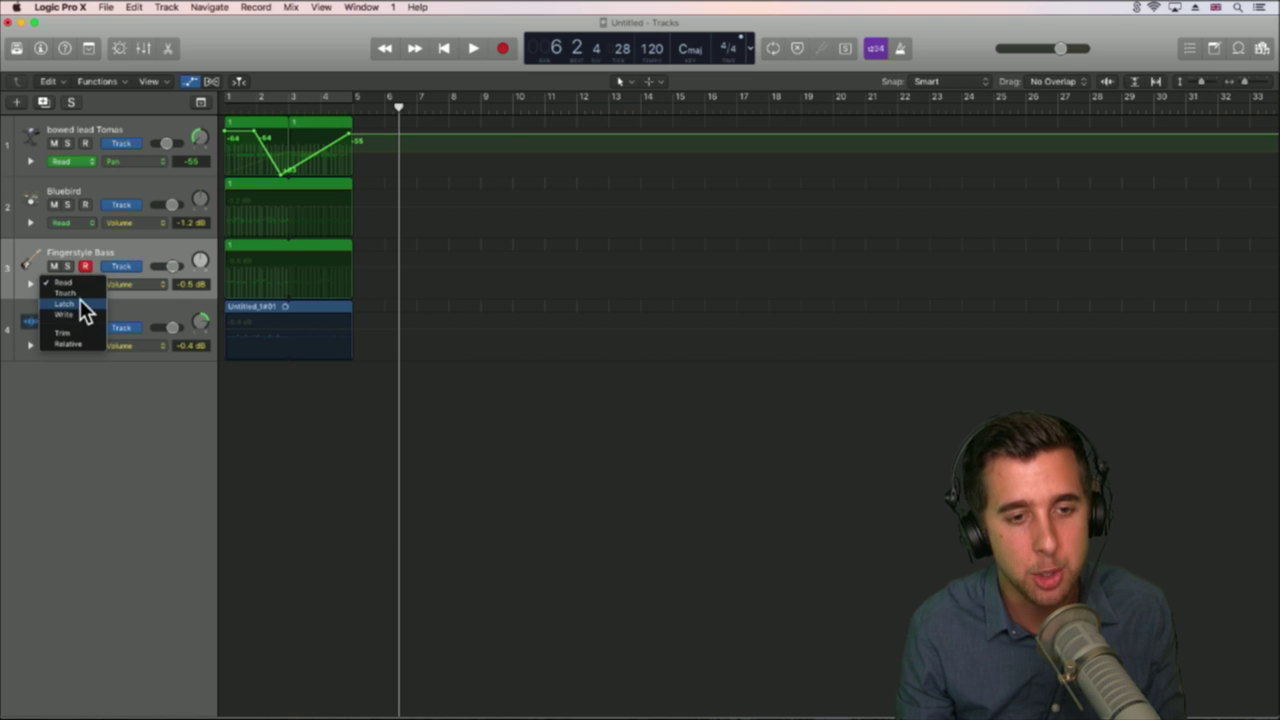
left_click(80, 294)
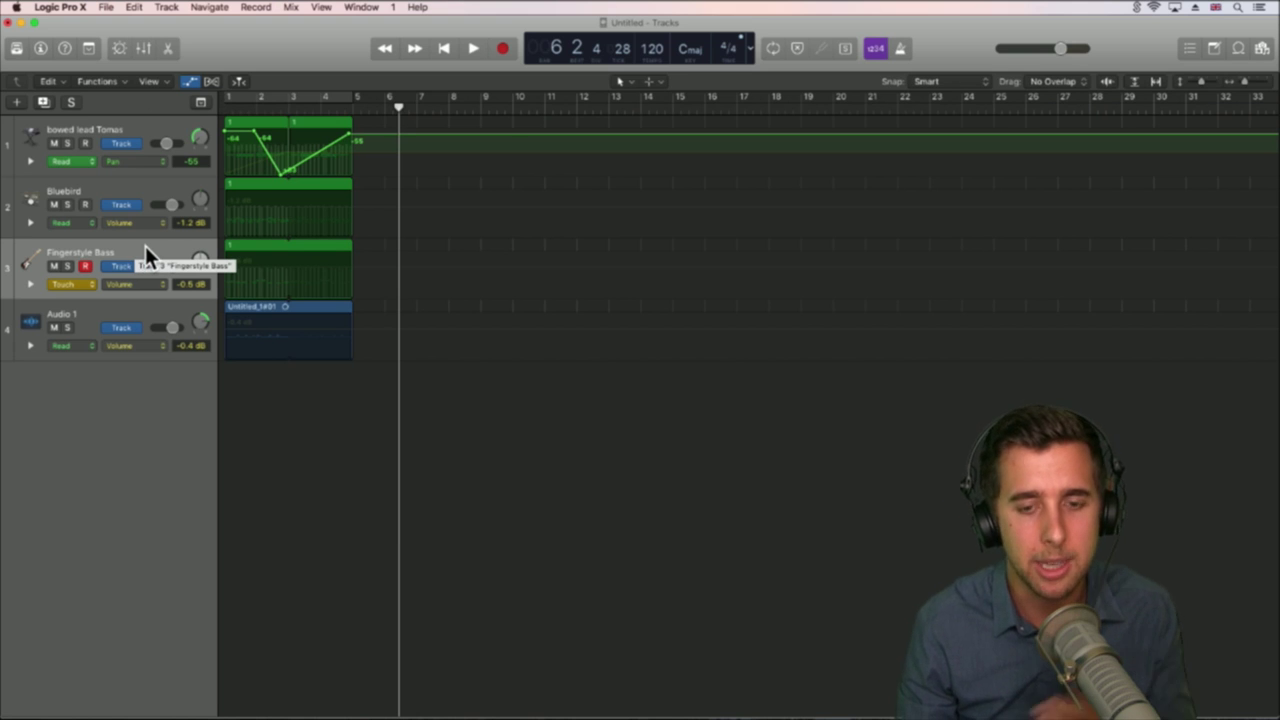
key("Return")
key("space")
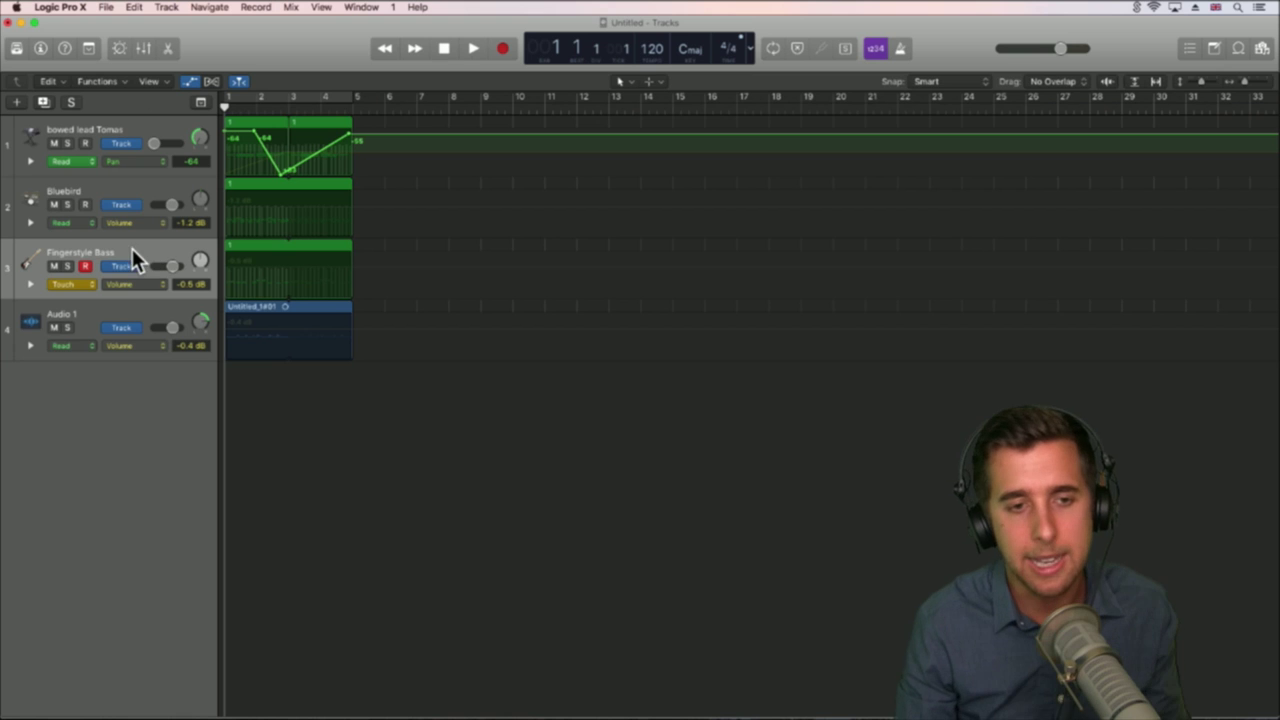
Step: Show the inspector, open Fingerstyle Bass's EXS24 instrument and move its window clear of the tracks
left_click(41, 49)
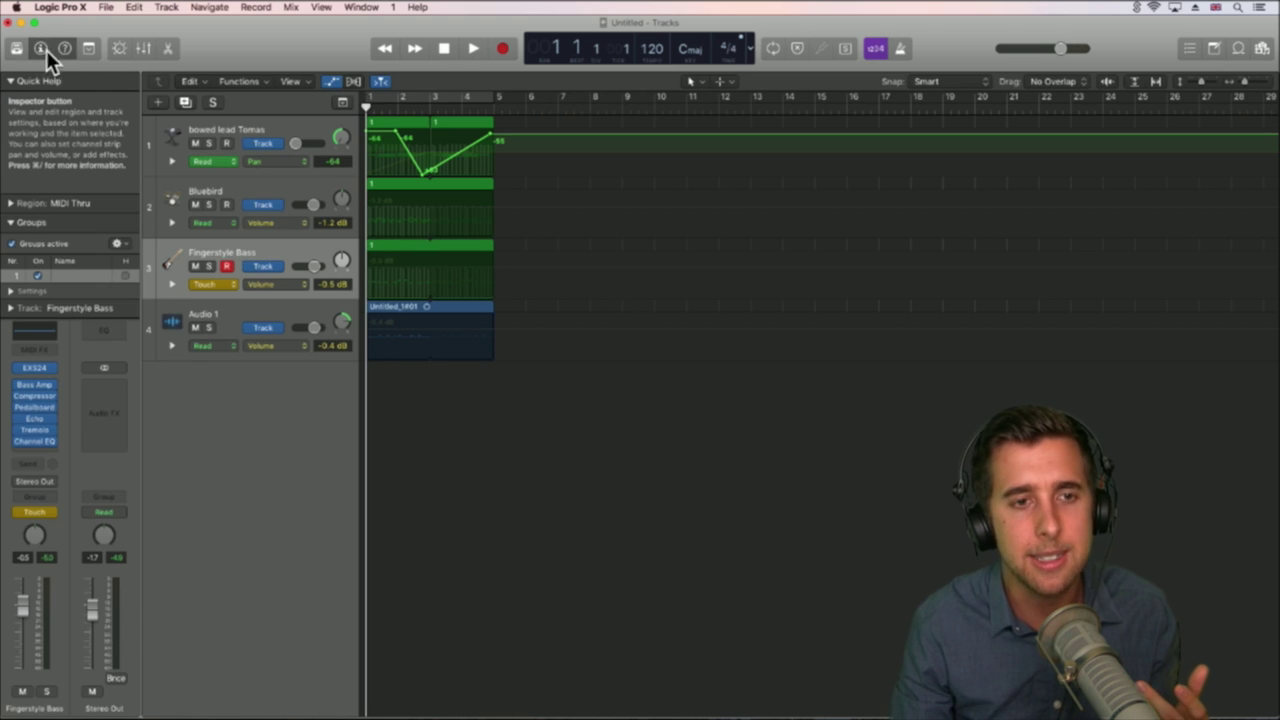
left_click(34, 369)
left_click_drag(855, 127, 813, 79)
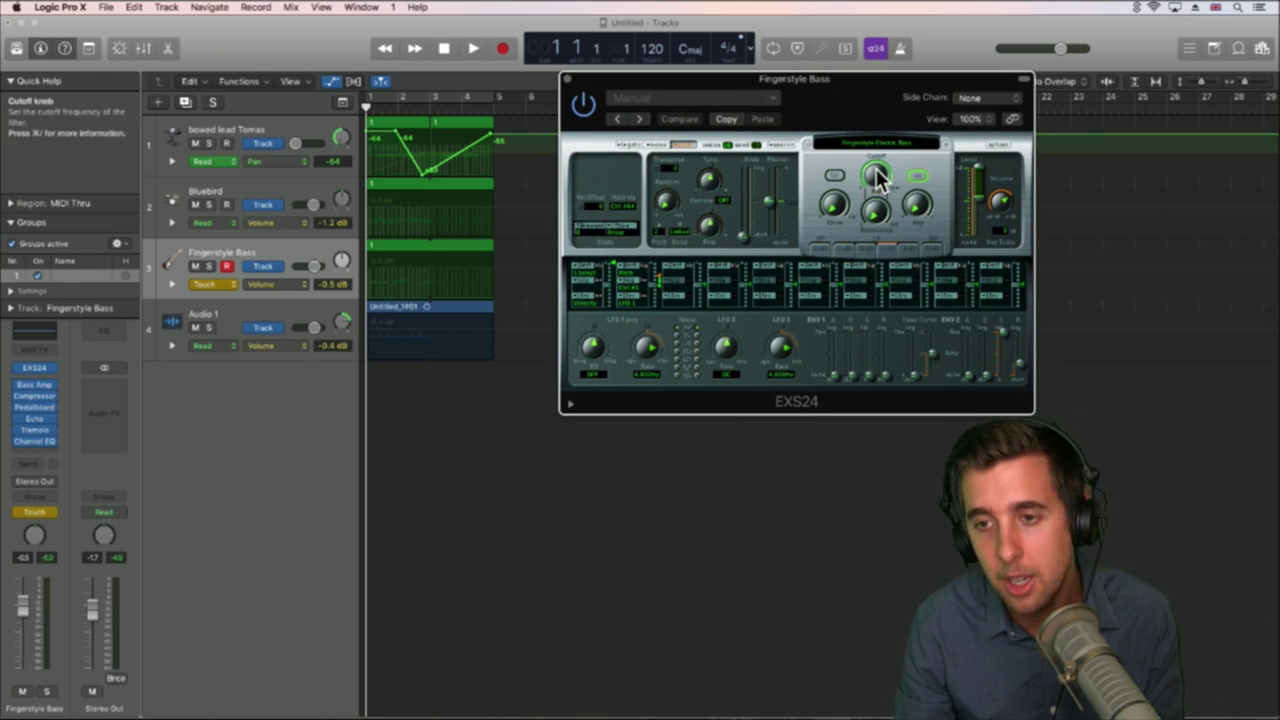
Step: Turn the EXS24 cutoff down and record a sweep of it up to 100% during playback, then return to the start
left_click_drag(876, 171, 878, 185)
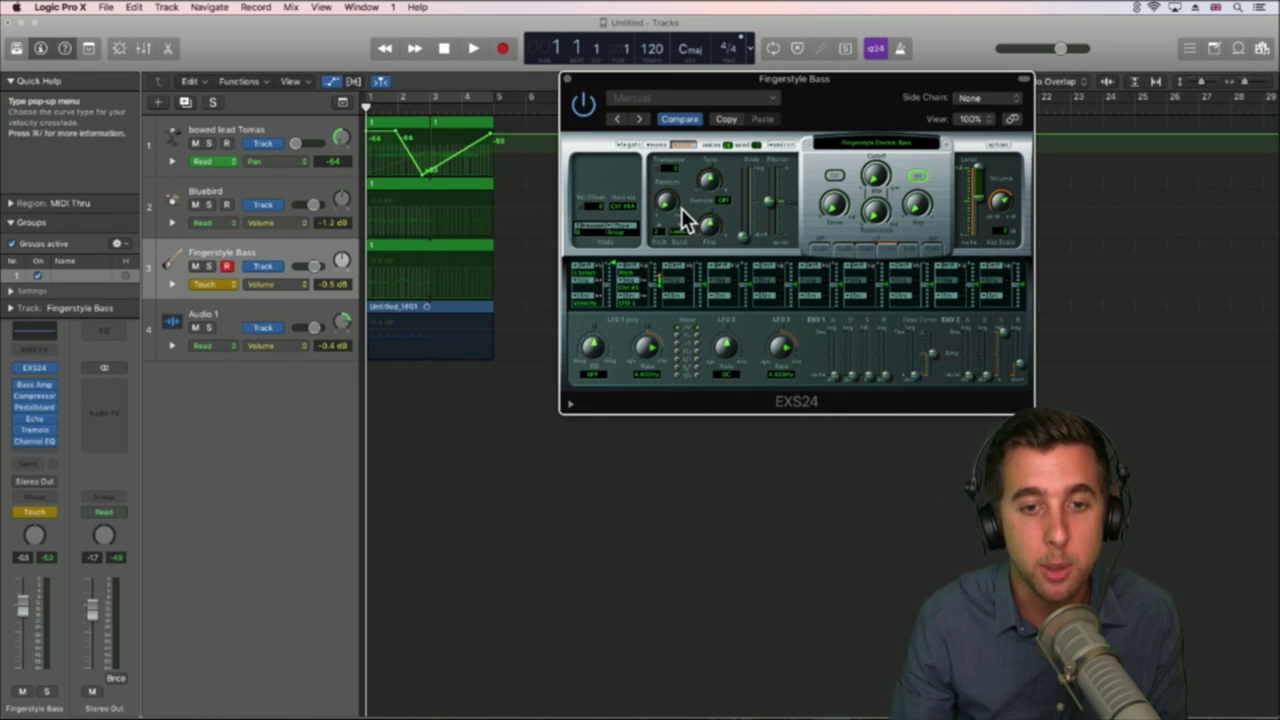
key("space")
mouse_move(876, 180)
left_mouse_down()
mouse_move(872, 88)
mouse_move(872, 118)
mouse_move(866, 80)
left_mouse_up()
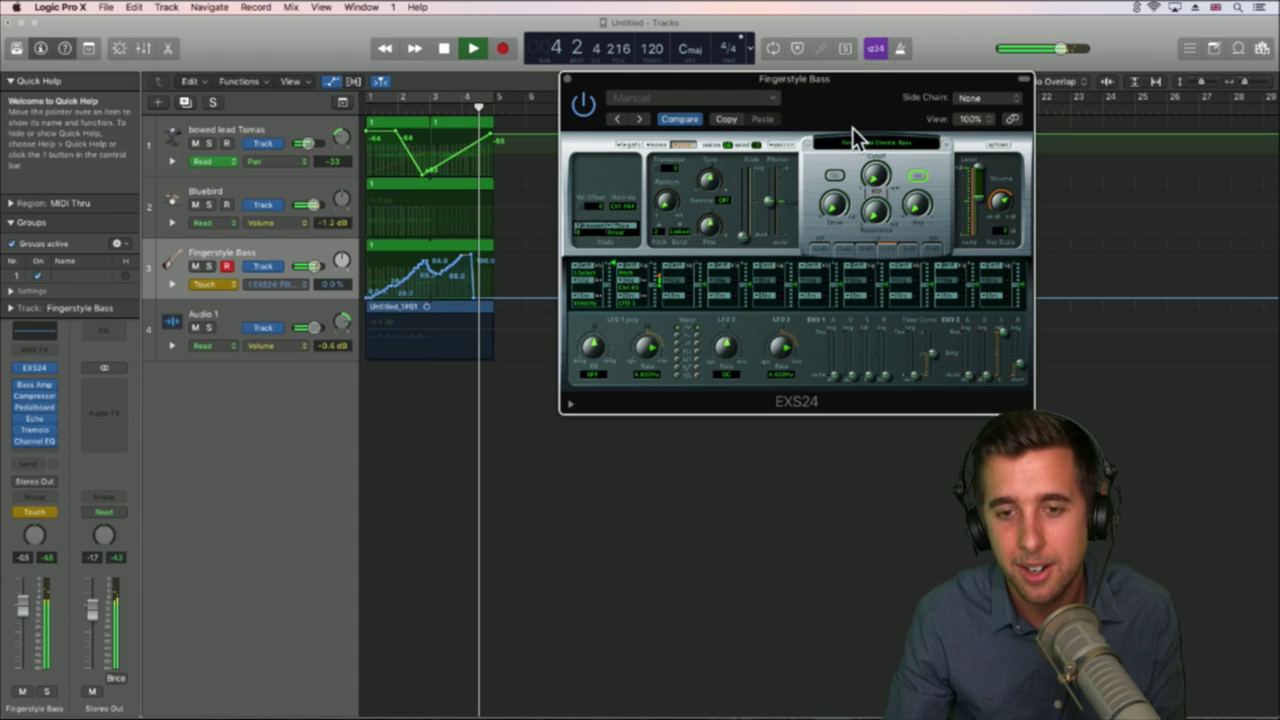
key("Return")
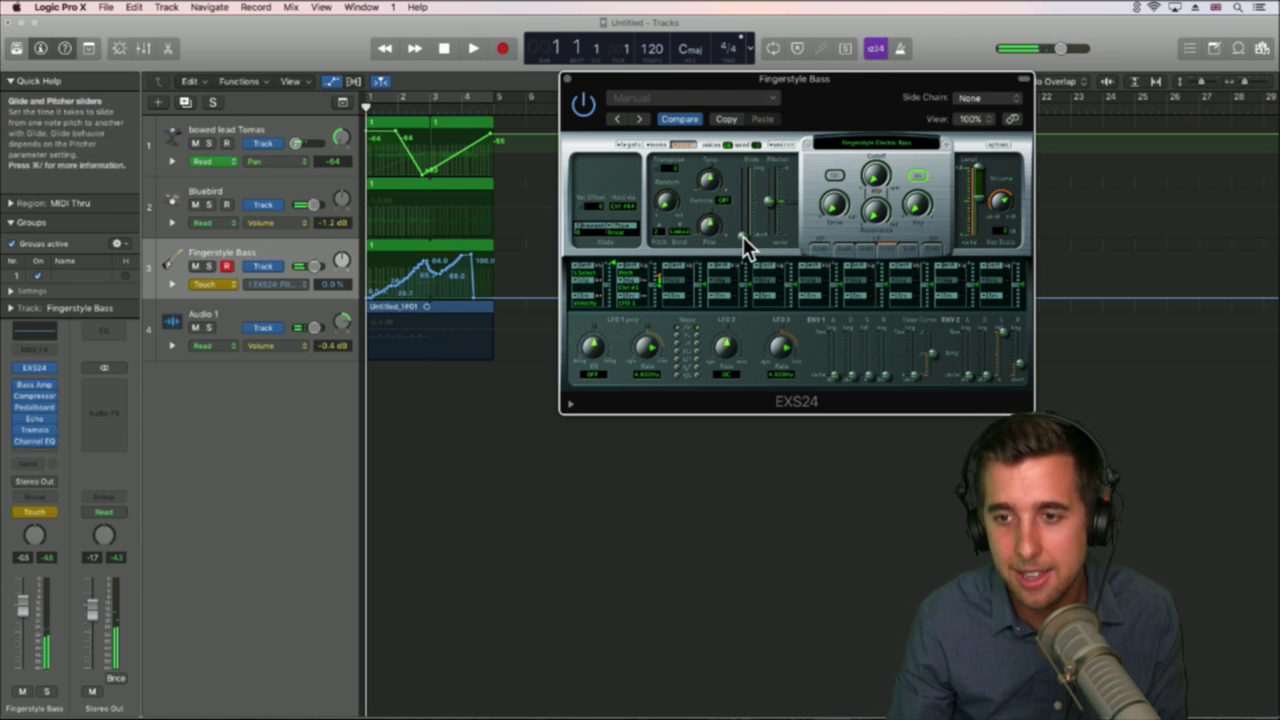
Step: Play the project and record filter drive moves on Fingerstyle Bass's EXS24 in Touch mode, then stop in bar 4
key("space")
left_click_drag(835, 205, 829, 146)
mouse_move(875, 208)
left_mouse_down()
mouse_move(881, 174)
mouse_move(834, 183)
mouse_move(830, 151)
left_mouse_up()
key("space")
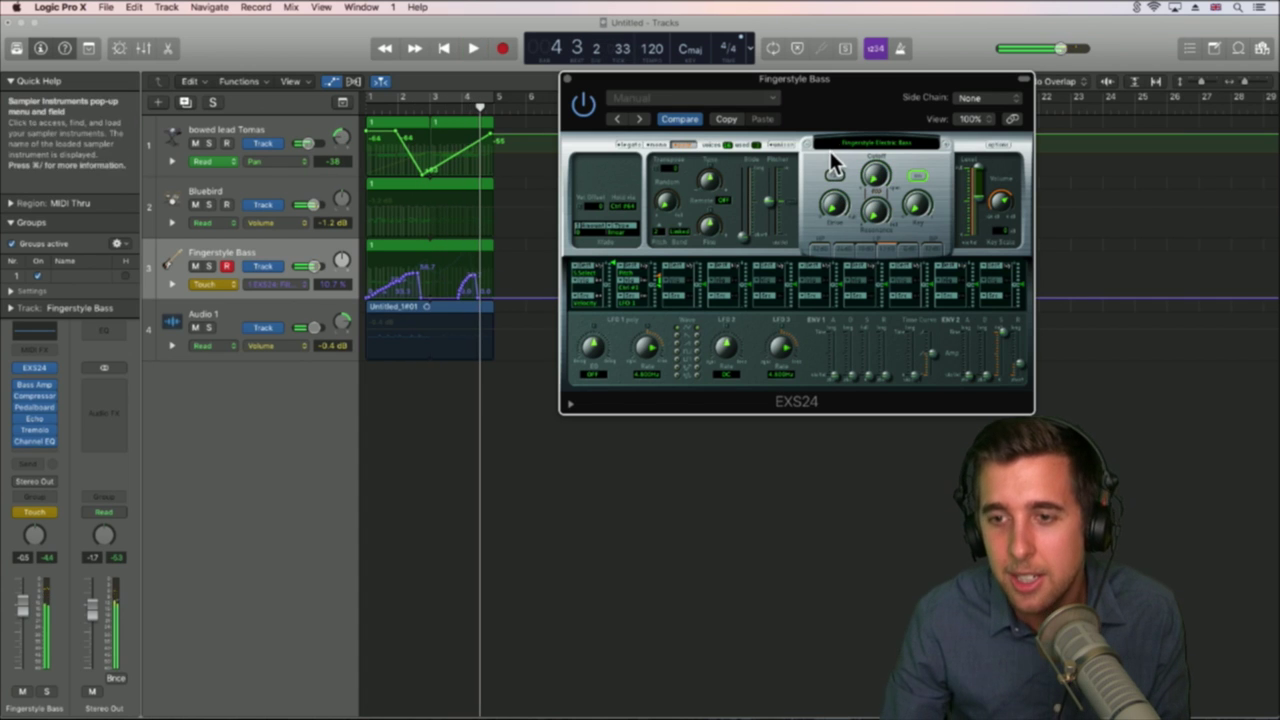
mouse_move(831, 178)
left_mouse_down()
mouse_move(830, 190)
mouse_move(831, 166)
mouse_move(837, 303)
left_mouse_up()
Step: Set the Fingerstyle Bass automation mode to Latch and record raising the filter drive to about 53.5% from the project start, then stop
left_click(215, 287)
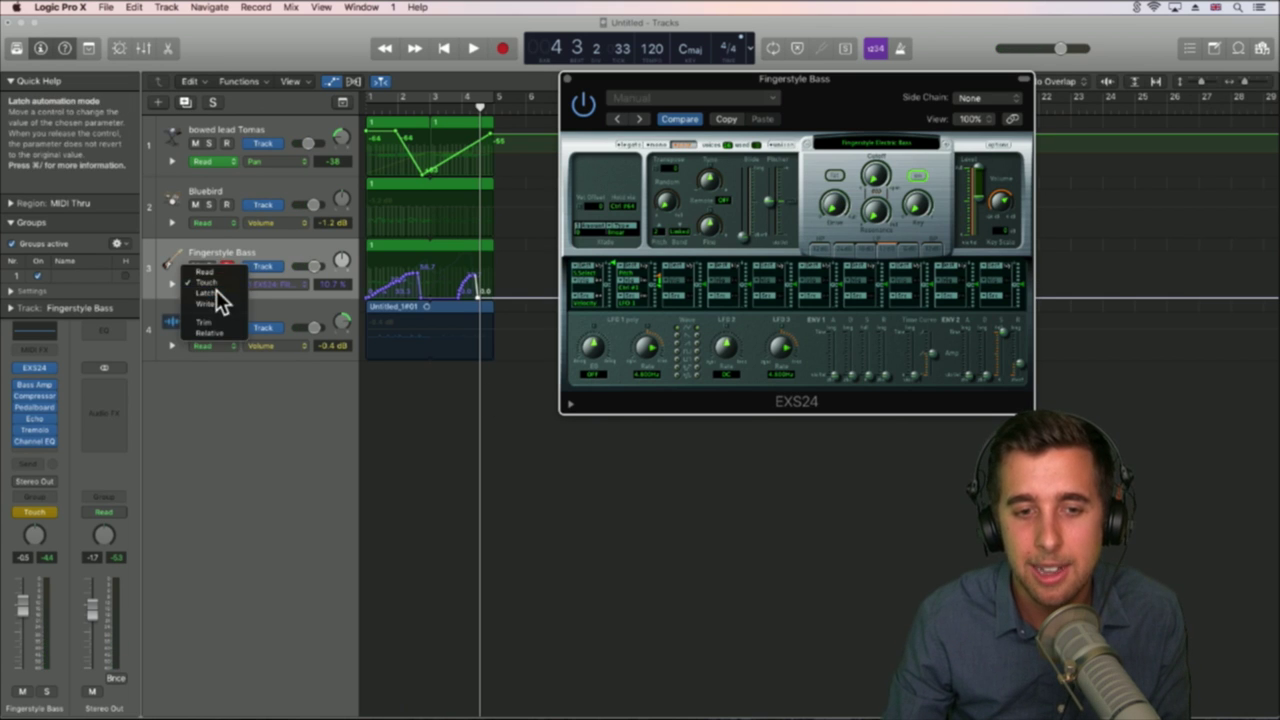
left_click(216, 292)
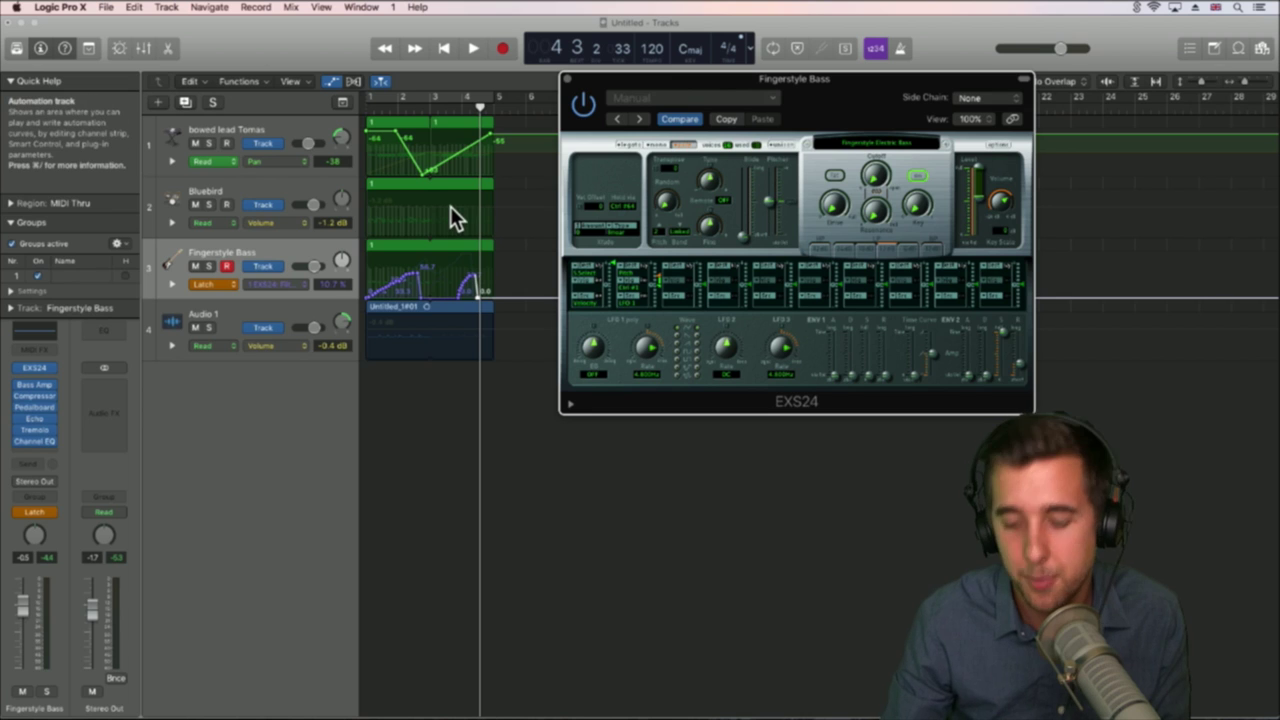
key("Return")
key("space")
left_click_drag(835, 205, 828, 158)
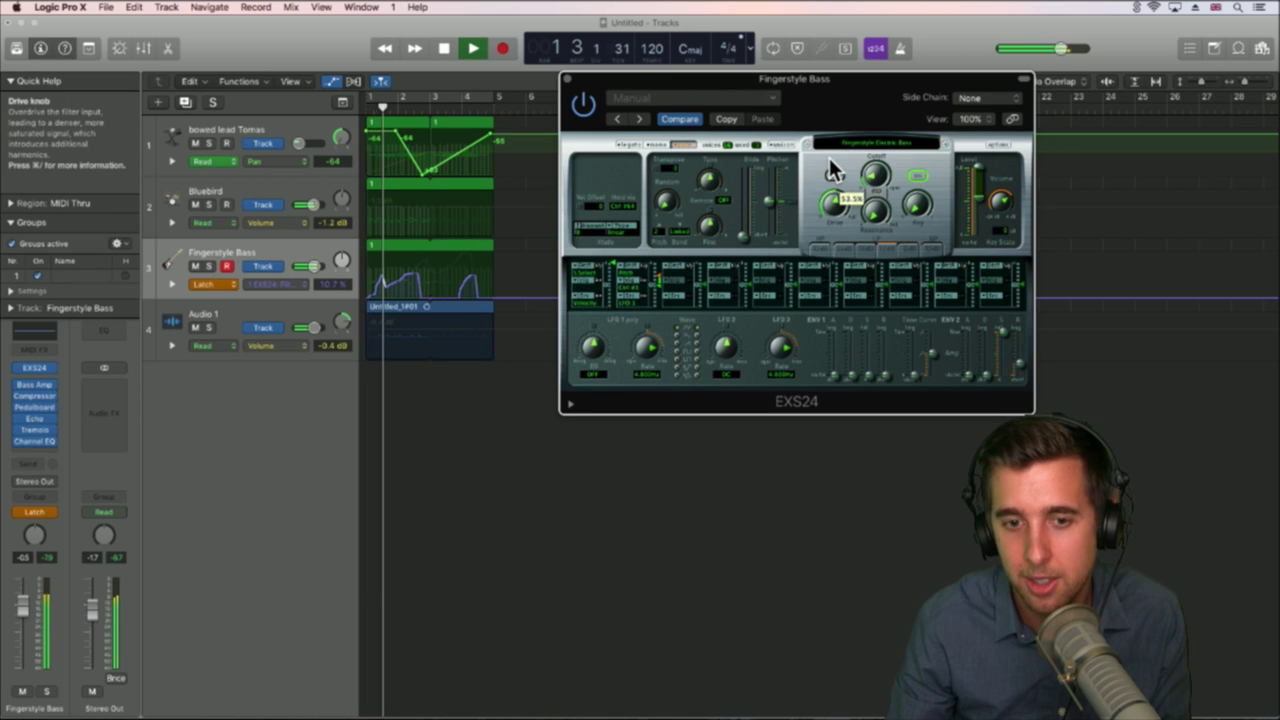
key("space")
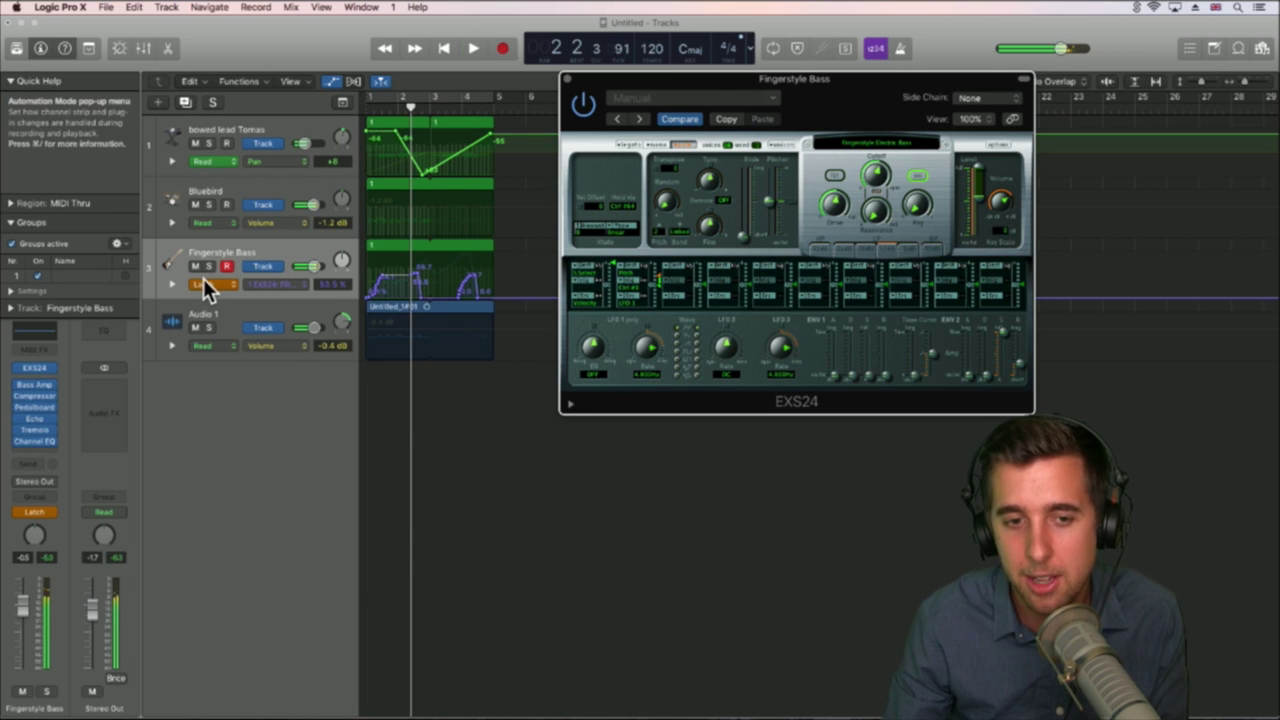
Step: Set the Fingerstyle Bass automation mode to Touch, record another filter drive move up to bar 3, then close the EXS24 window
left_click(205, 284)
left_click(213, 274)
key("space")
left_click_drag(825, 228, 838, 198)
key("space")
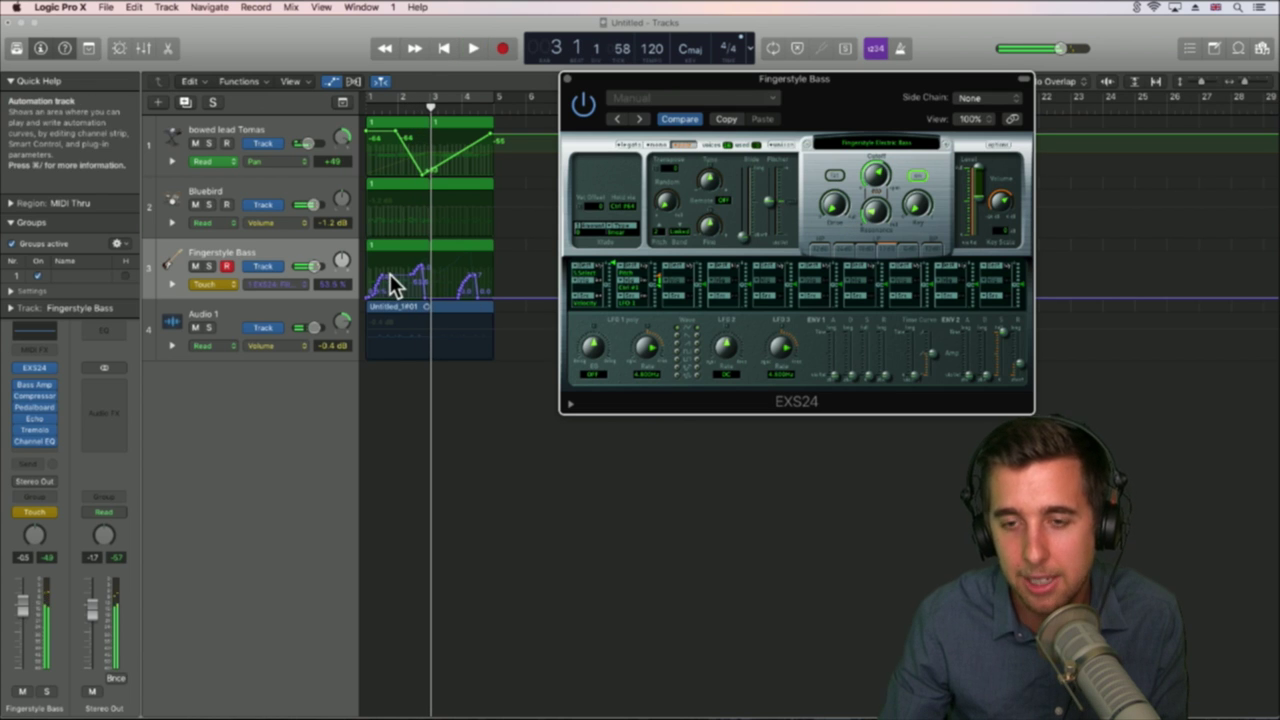
left_click(568, 79)
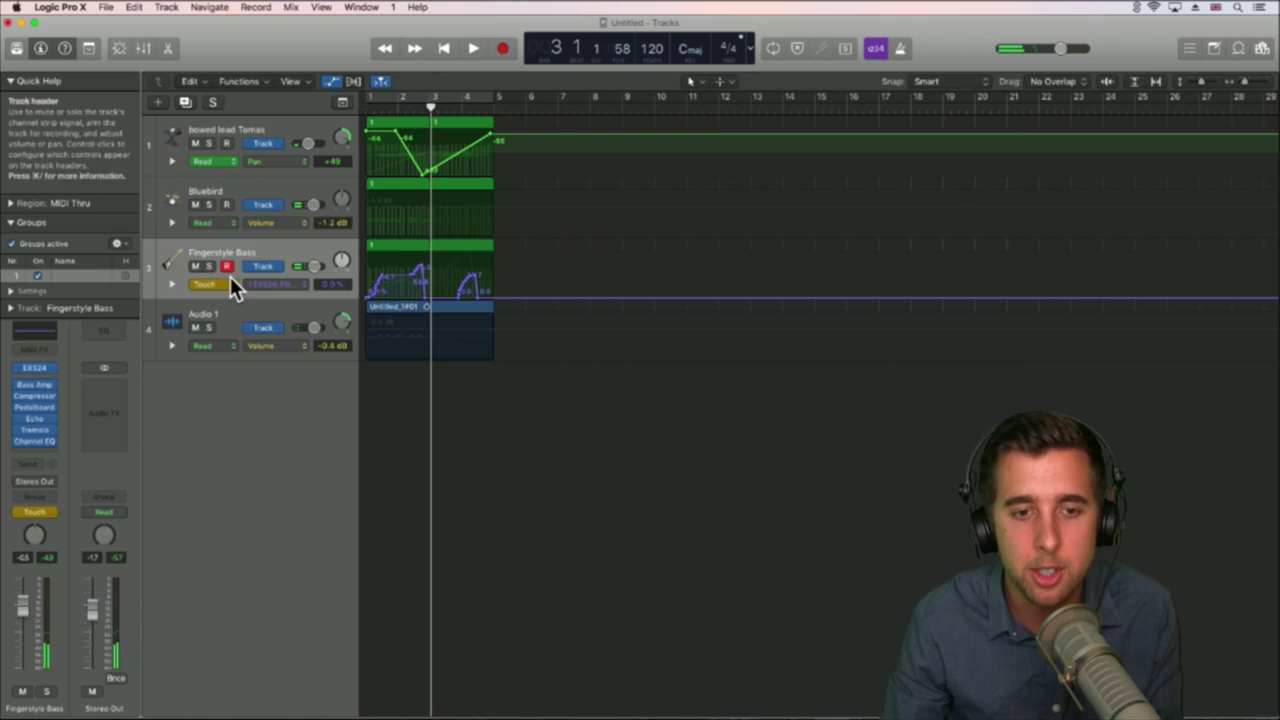
Step: Set the Fingerstyle Bass automation mode to Read and play the project from the start
left_click(229, 281)
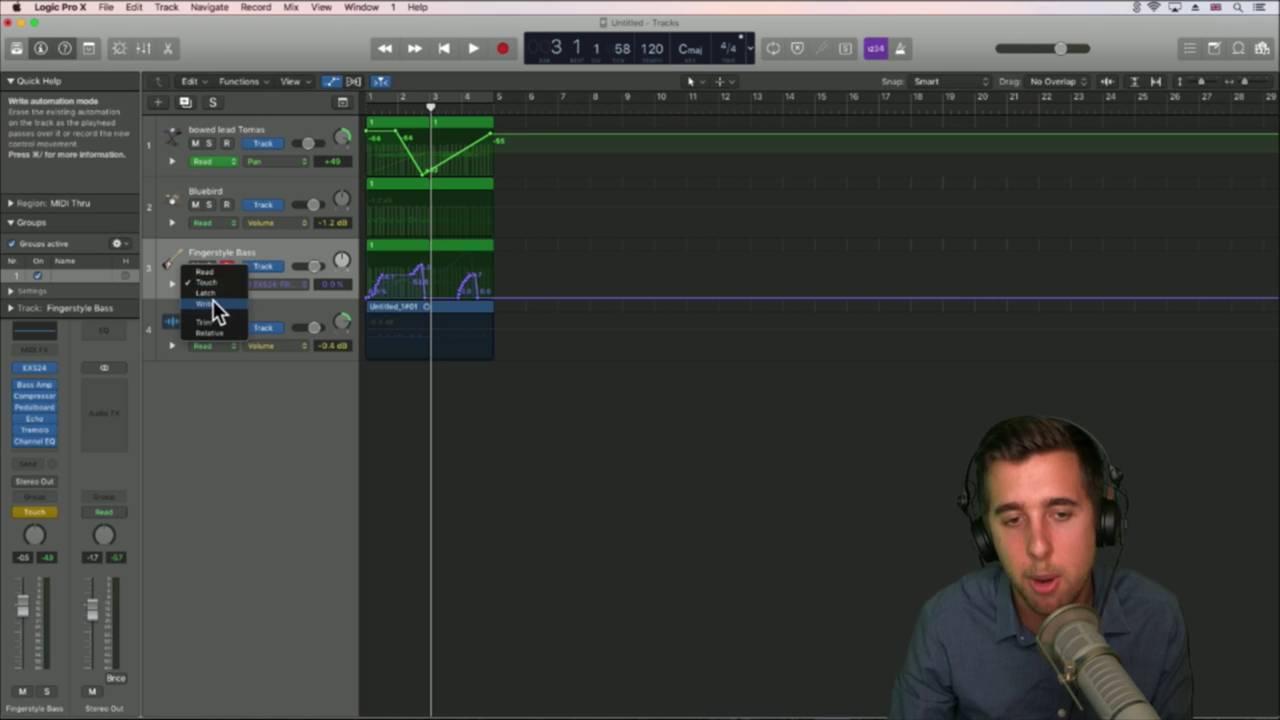
left_click(211, 271)
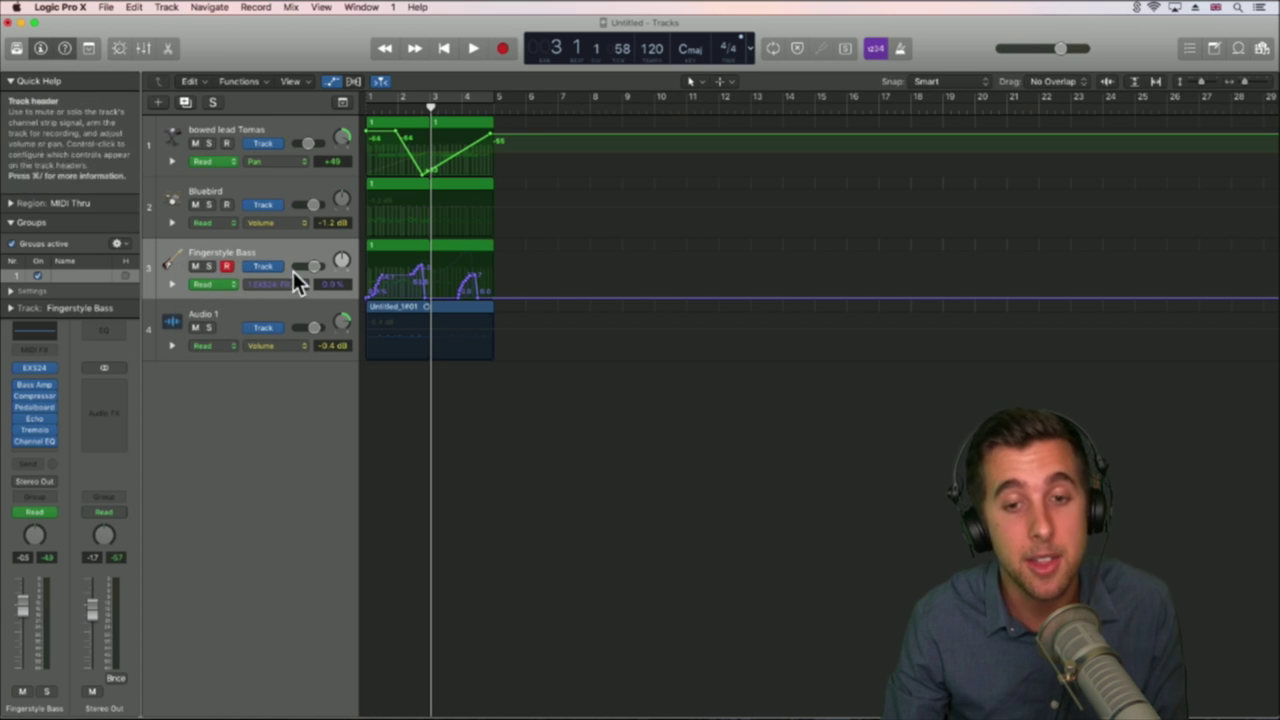
left_click_drag(433, 107, 352, 105)
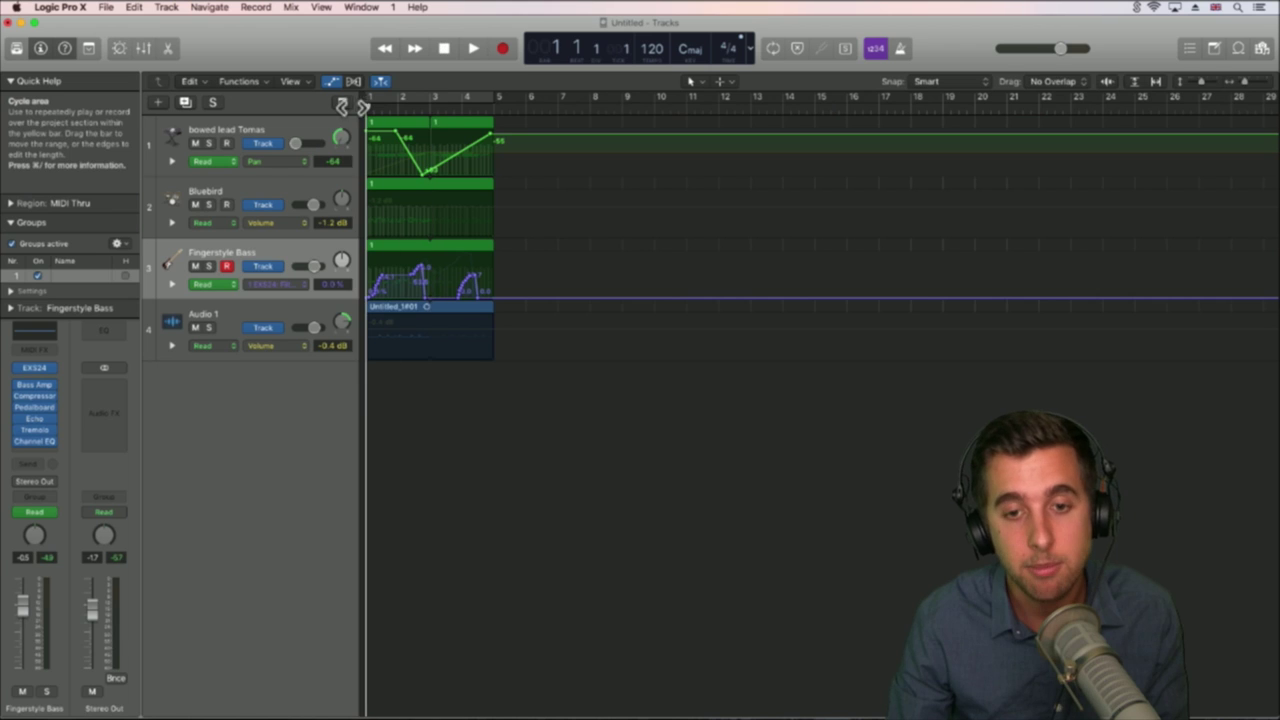
key("space")
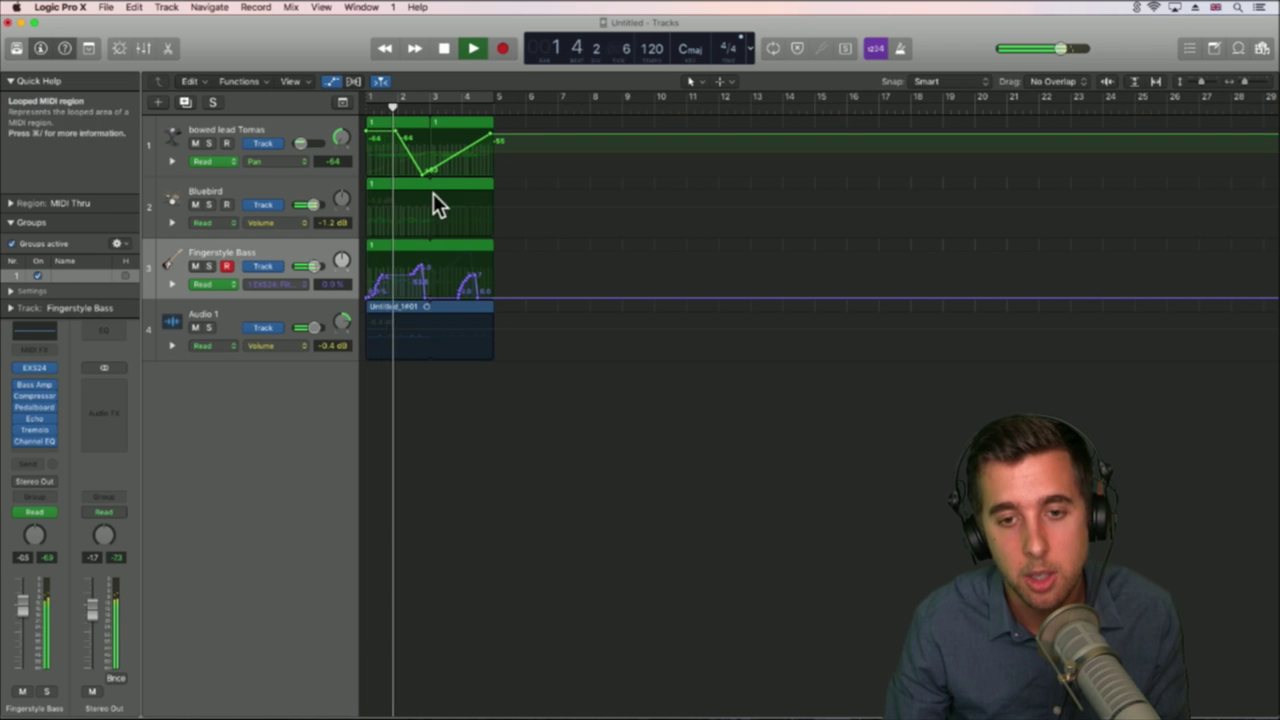
Step: Reshape the Fingerstyle Bass filter drive curve by hand, peaking at about 75% and ending at about 52.7% near bar 5, and audition it
left_click(403, 272)
key("space")
left_click_drag(404, 271, 485, 268)
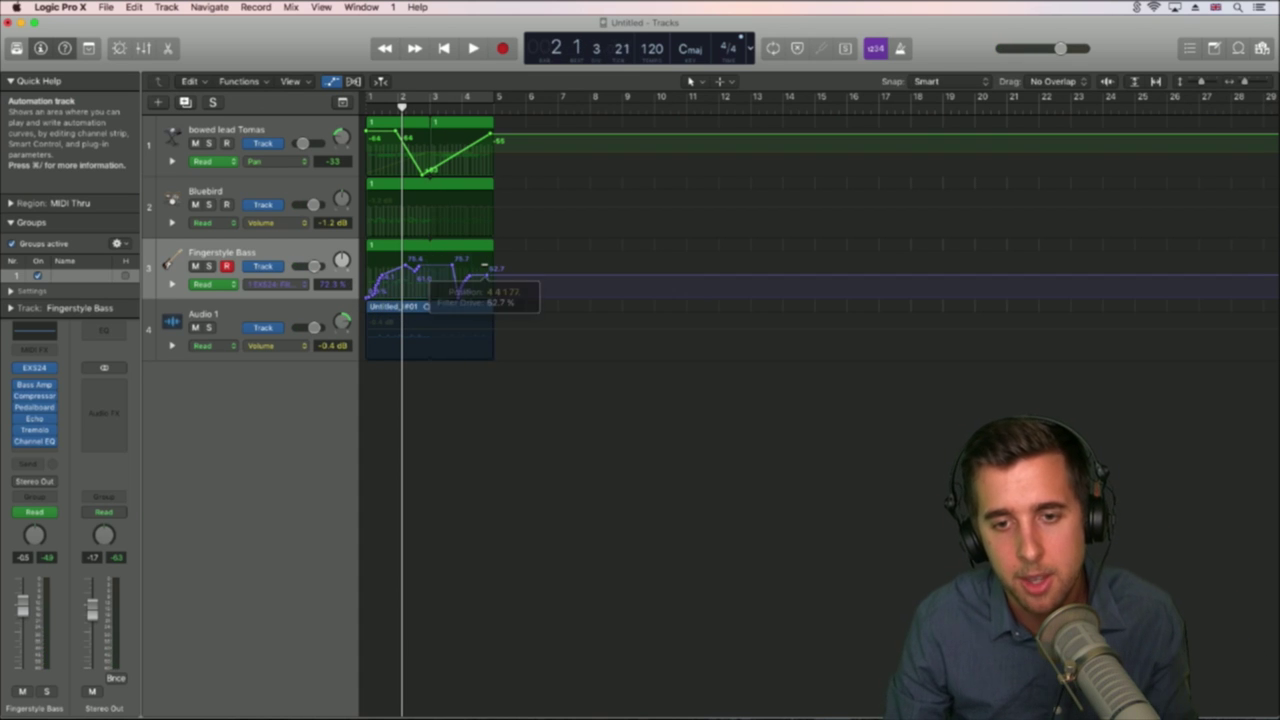
key("space")
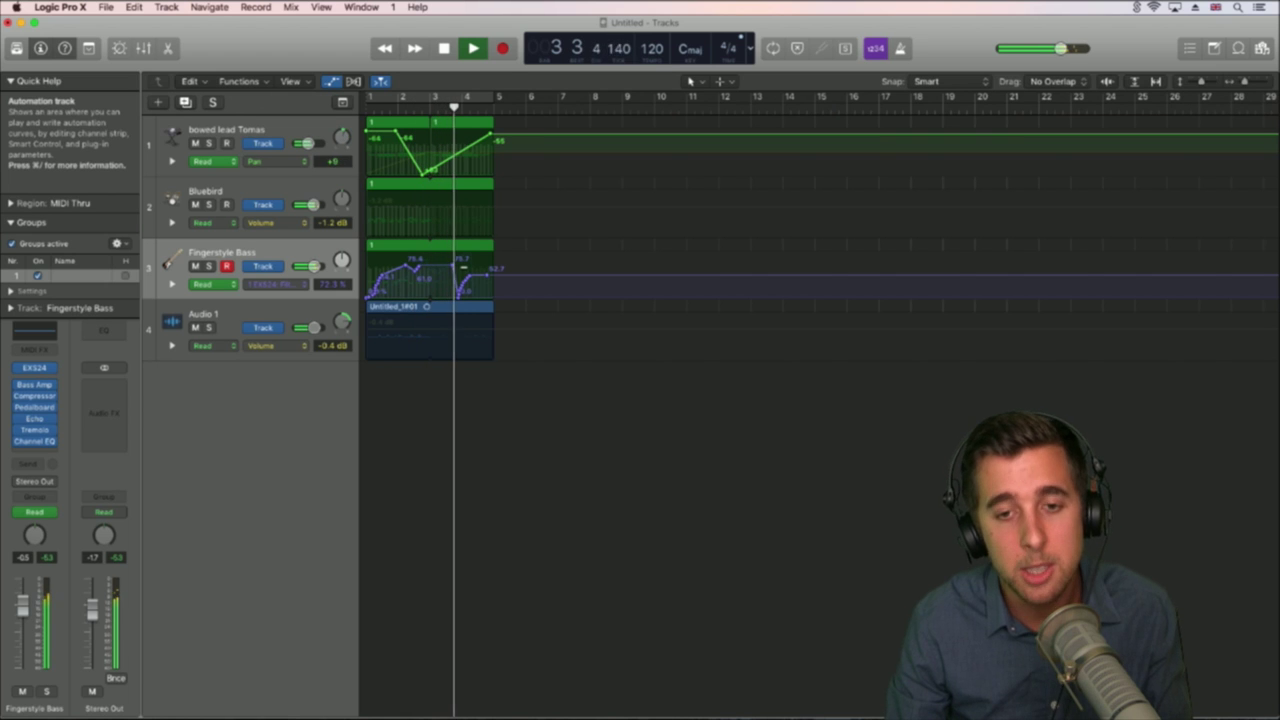
key("space")
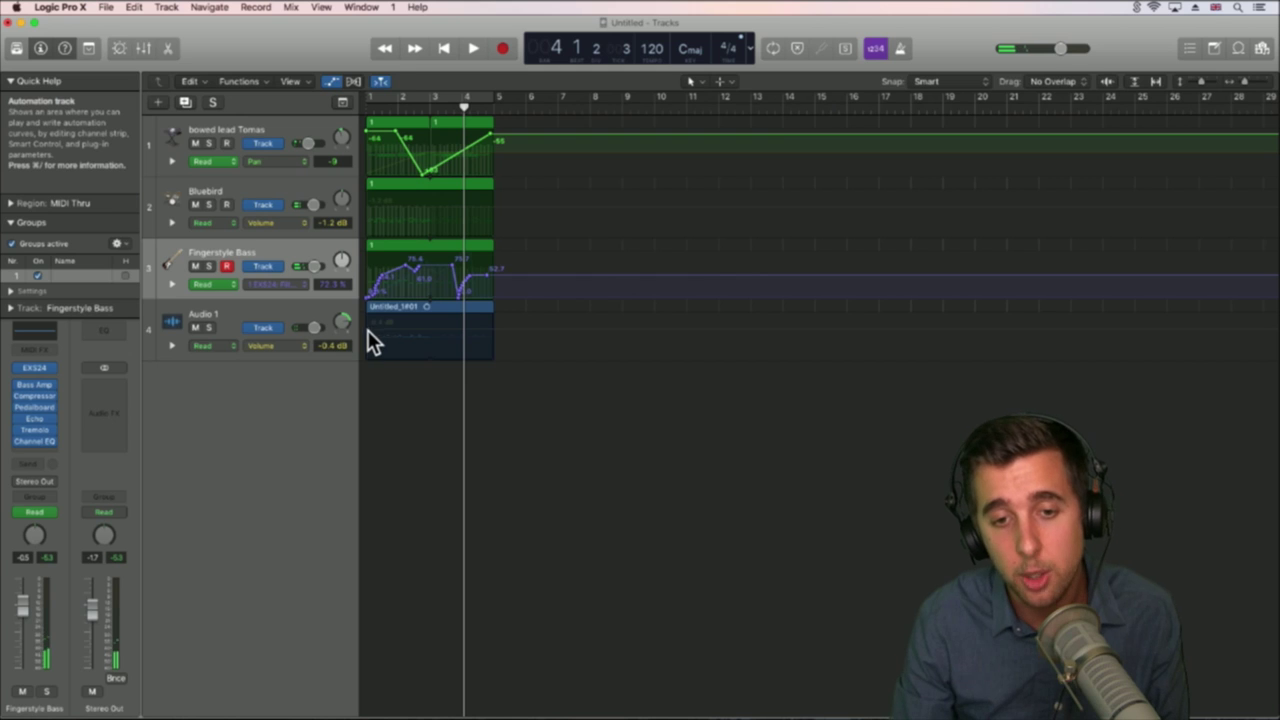
Step: Draw a volume fade on Audio 1 from its start down to about -7.1 dB near the region's end
left_click(409, 330)
left_click_drag(408, 328, 490, 337)
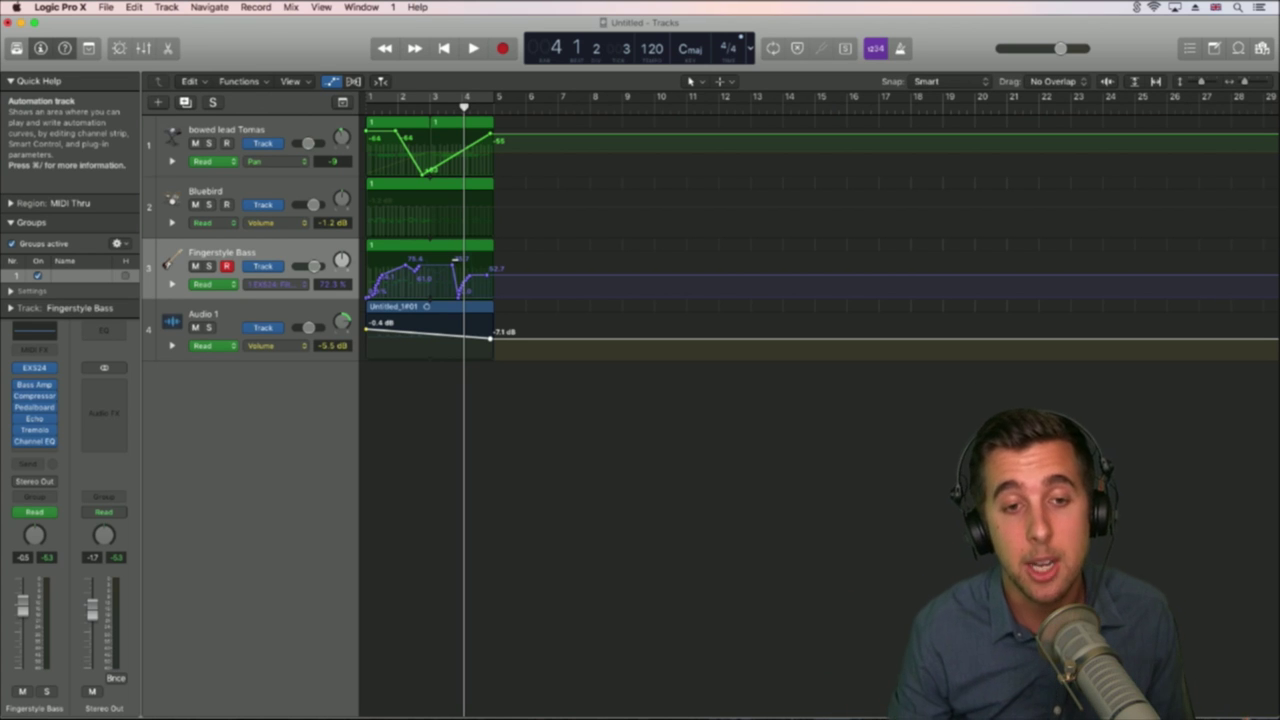
Step: Insert Space Designer on the Bluebird track, turn its reverb output down to mute and move its window clear of the tracks
left_click(239, 188)
key("Return")
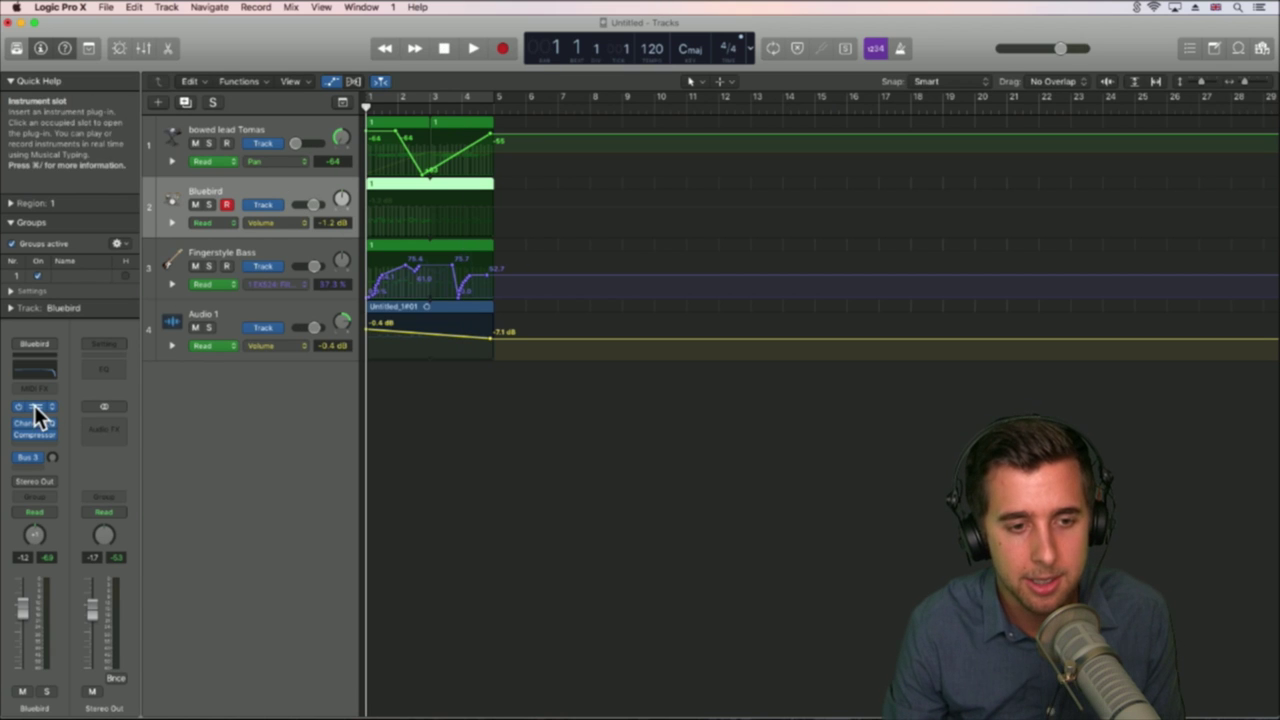
left_click(48, 444)
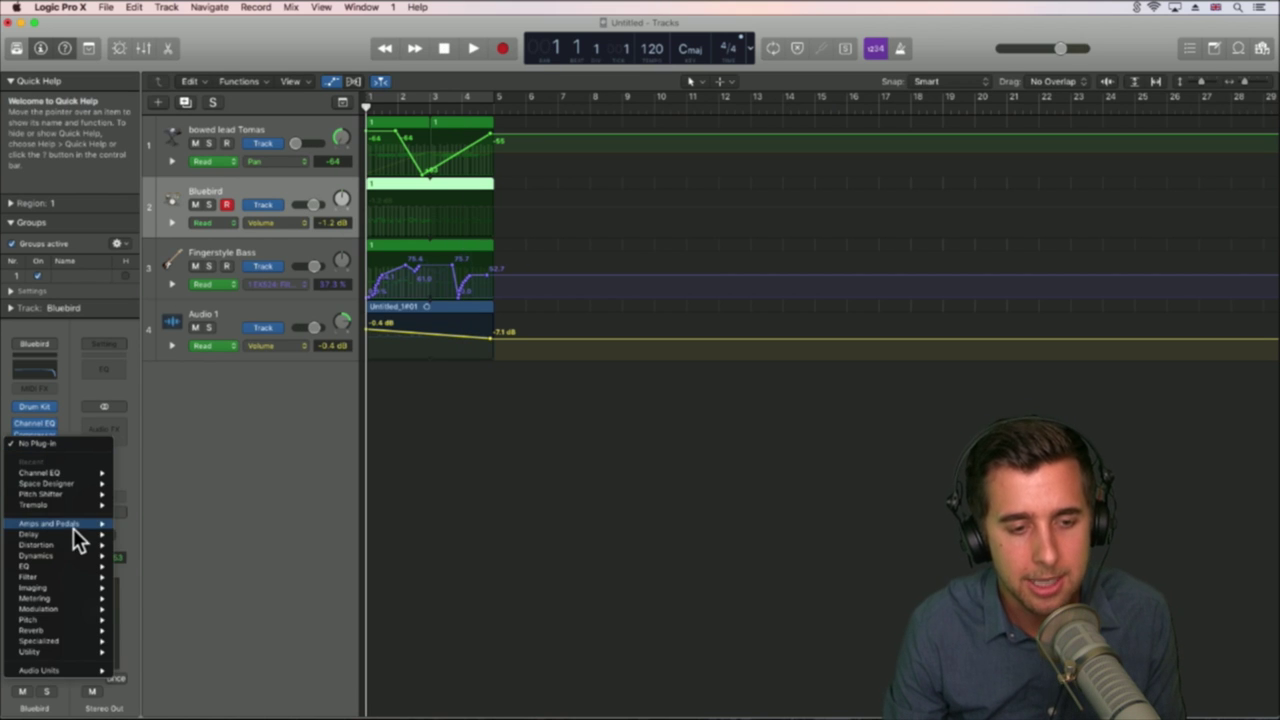
mouse_move(70, 631)
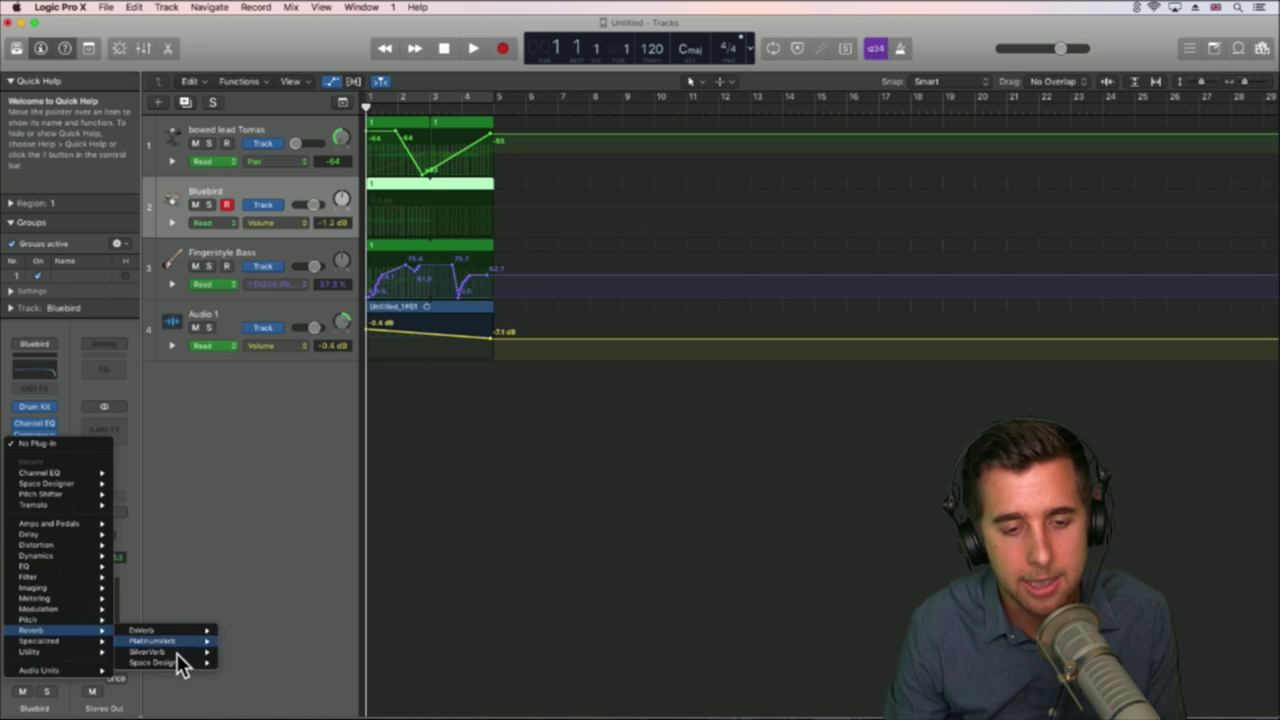
left_click(246, 664)
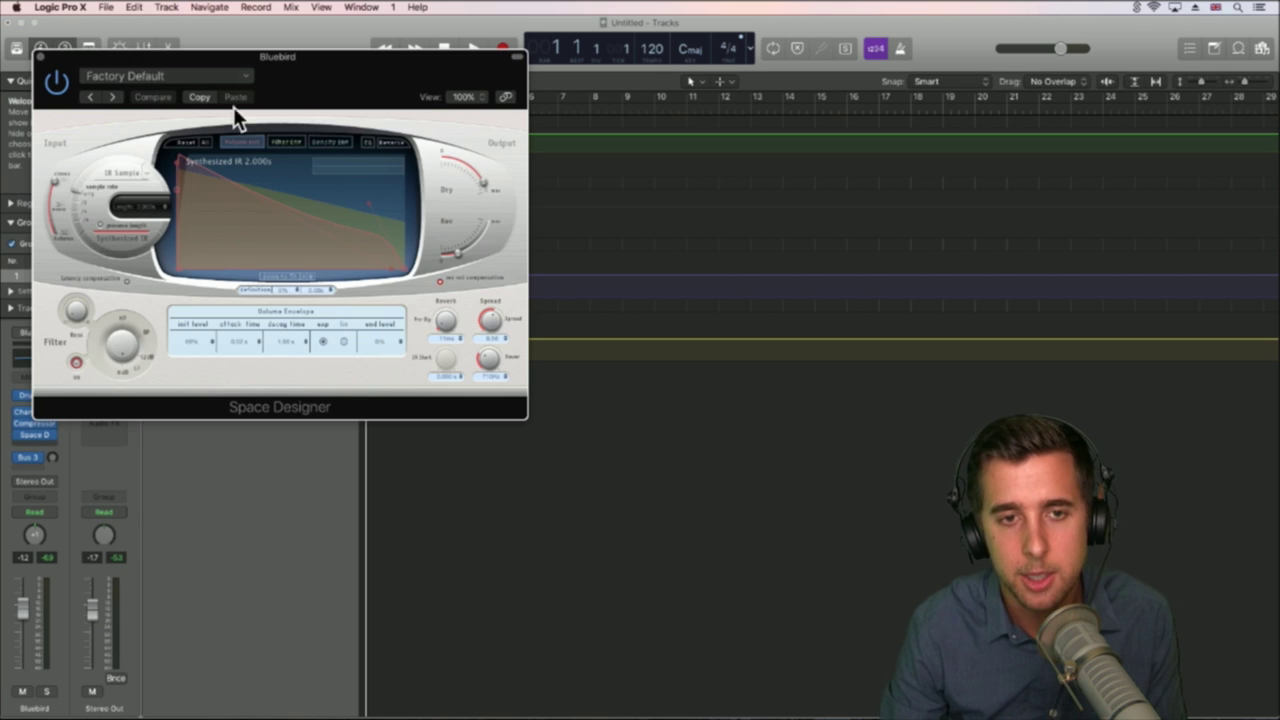
mouse_move(457, 250)
left_click_drag(457, 250, 441, 250)
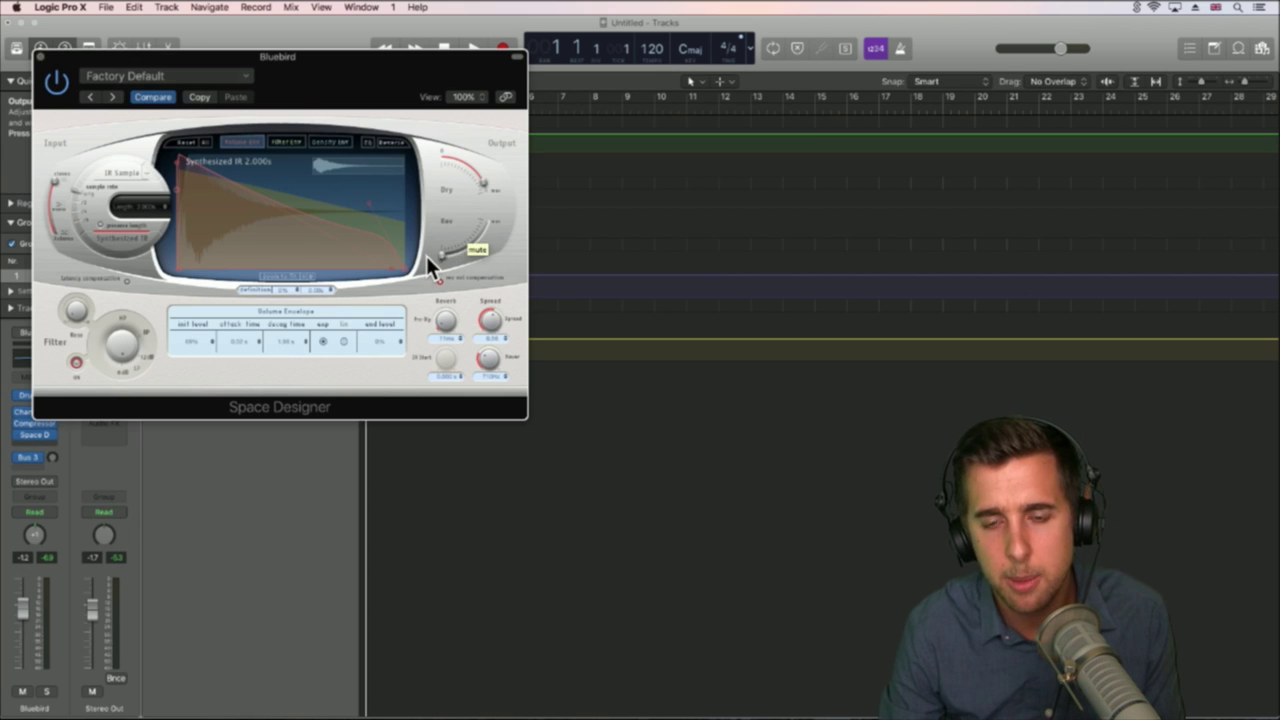
left_click_drag(275, 68, 683, 214)
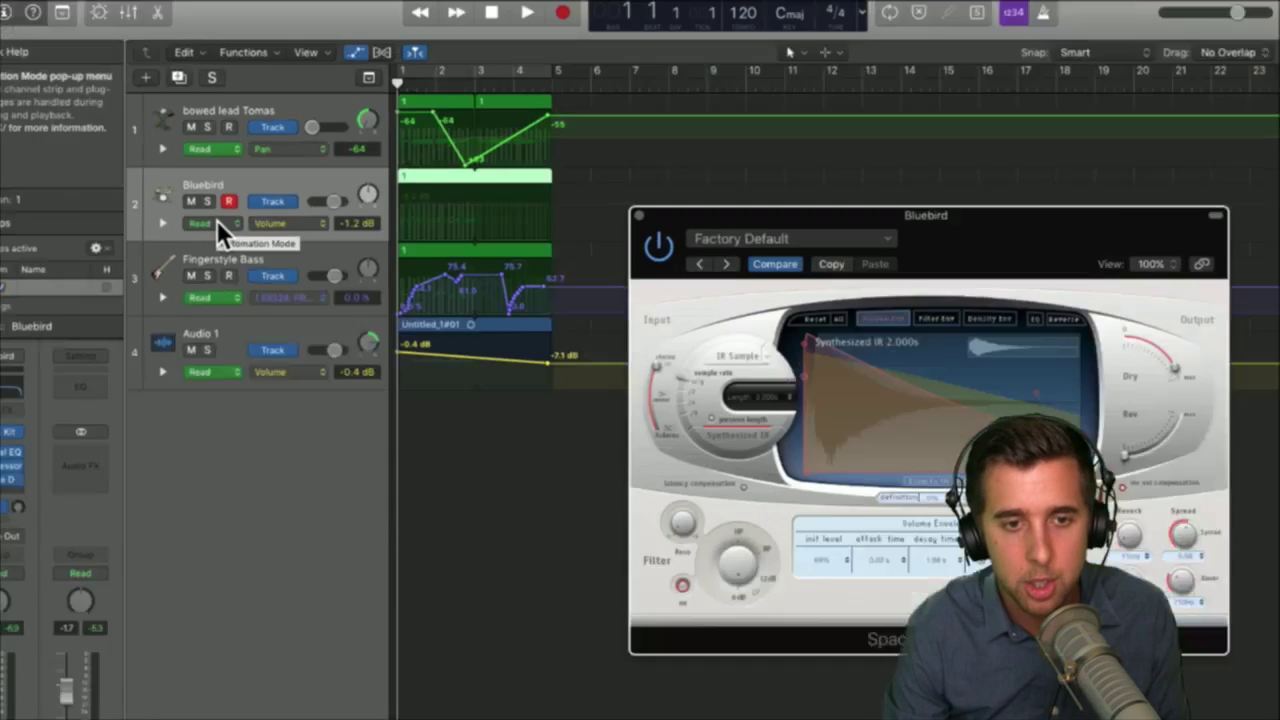
Step: Set the Bluebird automation mode to Latch and record sweeps of Space Designer's reverb output level during playback up to bar 5
left_click(217, 220)
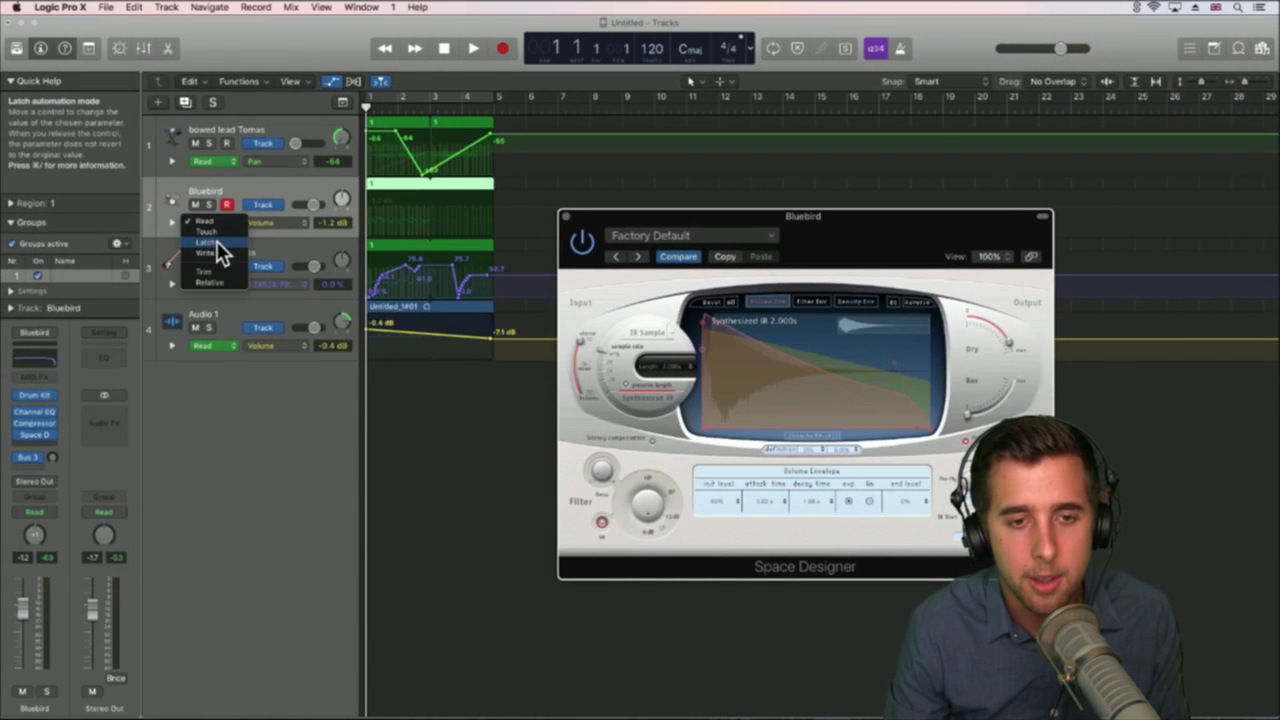
left_click(218, 243)
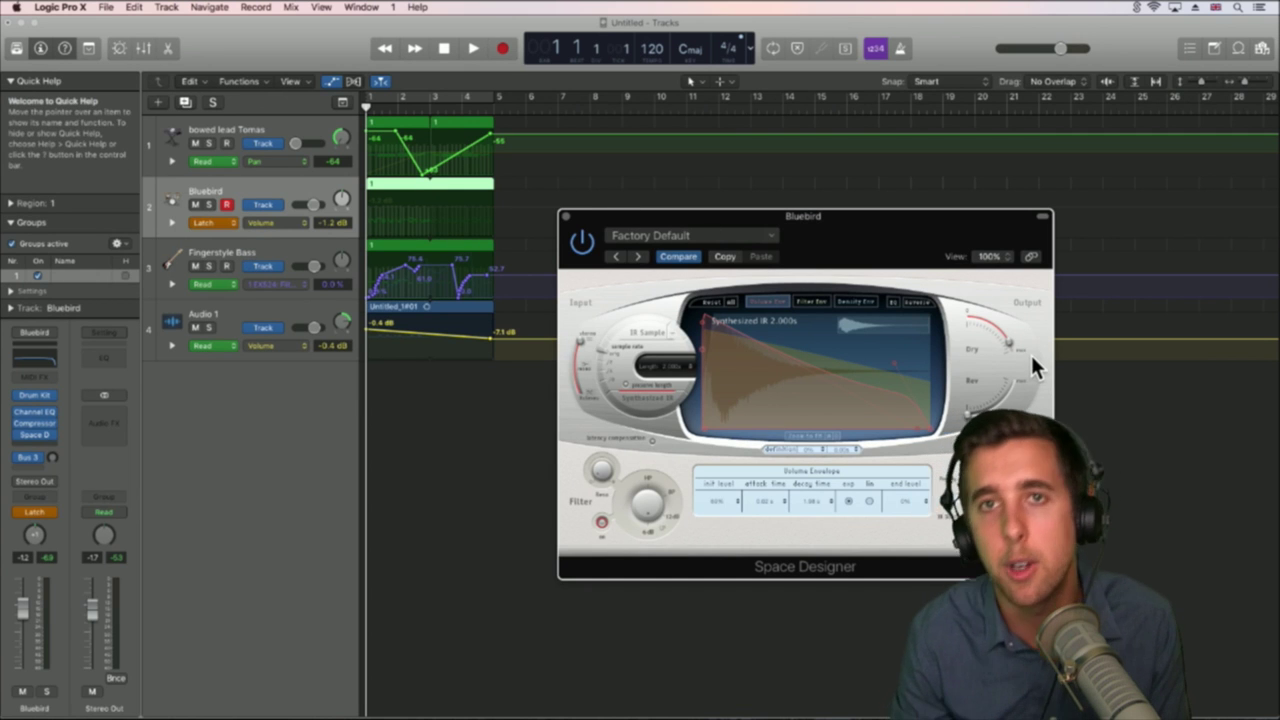
key("space")
mouse_move(969, 415)
left_mouse_down()
mouse_move(1003, 409)
mouse_move(967, 422)
mouse_move(1006, 388)
mouse_move(968, 418)
left_mouse_up()
key("space")
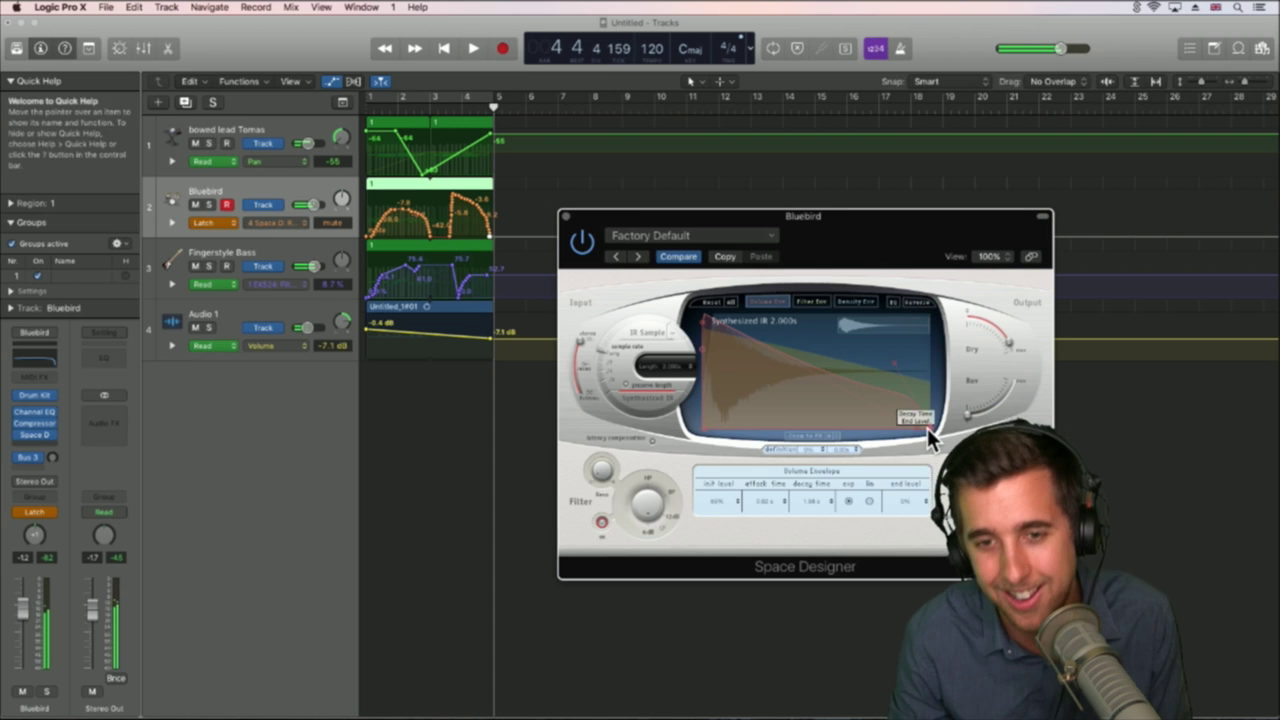
Step: Close the Space Designer window and set the Bluebird automation mode to Read
left_click(565, 215)
left_click(212, 222)
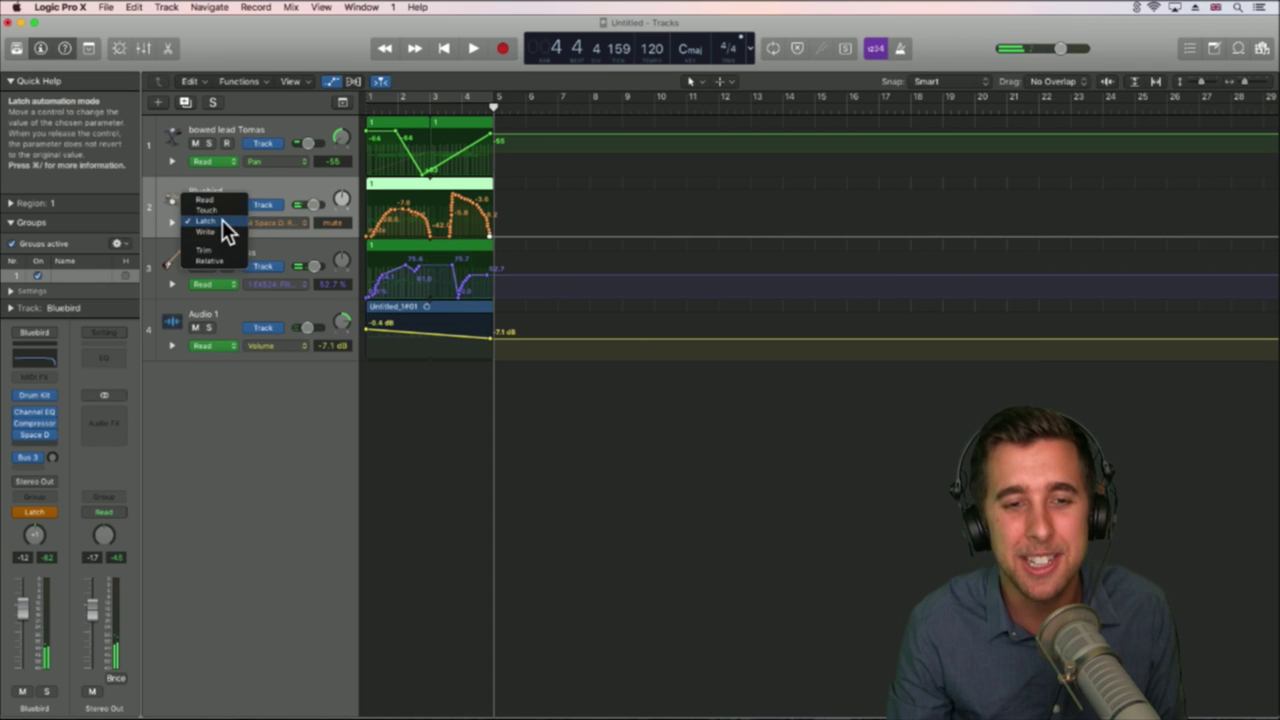
left_click(216, 202)
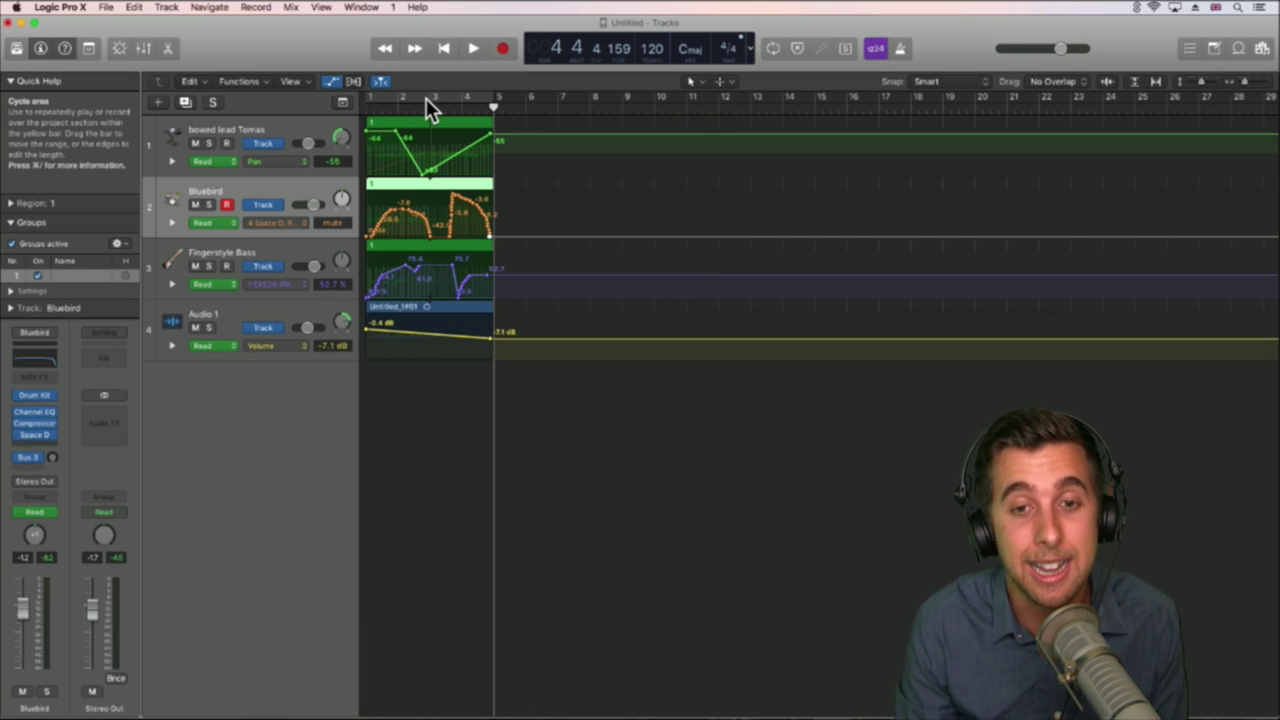
Step: Enable the cycle area over the start of bar 1 to bar 6 and open the bounce settings for the project or section
left_click(424, 97)
mouse_move(492, 97)
left_mouse_down()
mouse_move(670, 95)
mouse_move(494, 100)
left_mouse_up()
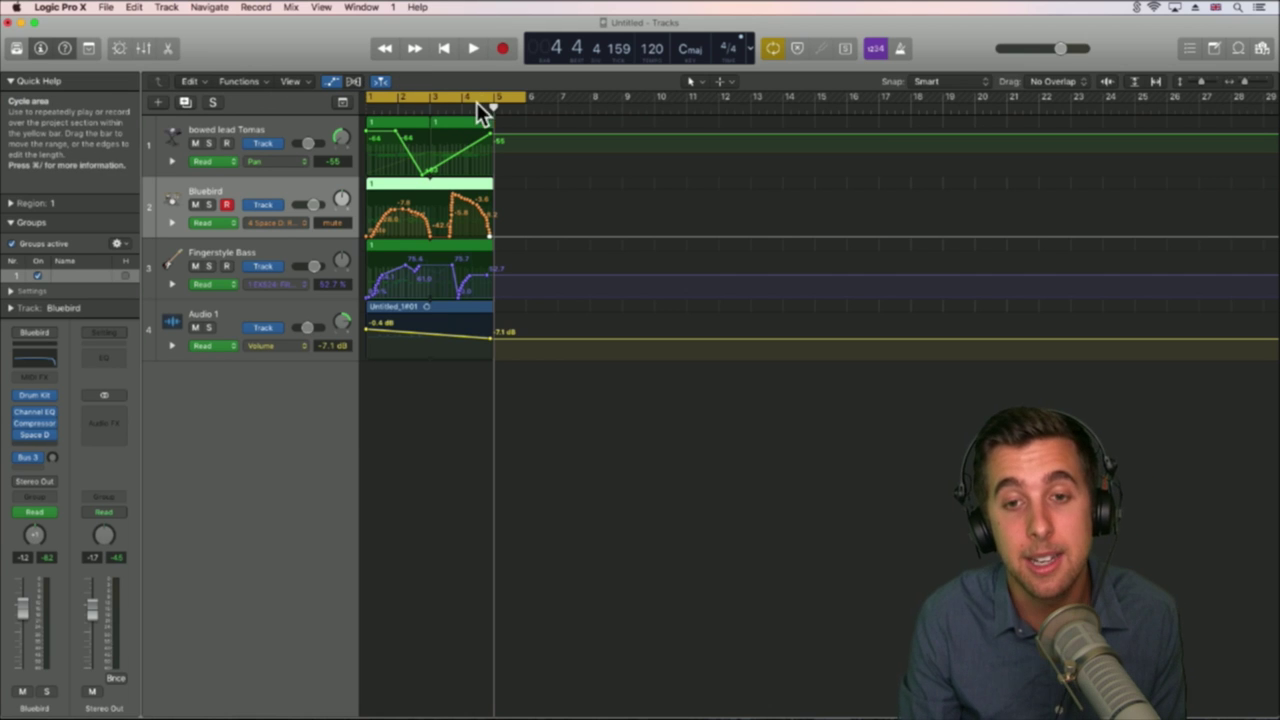
left_click(106, 7)
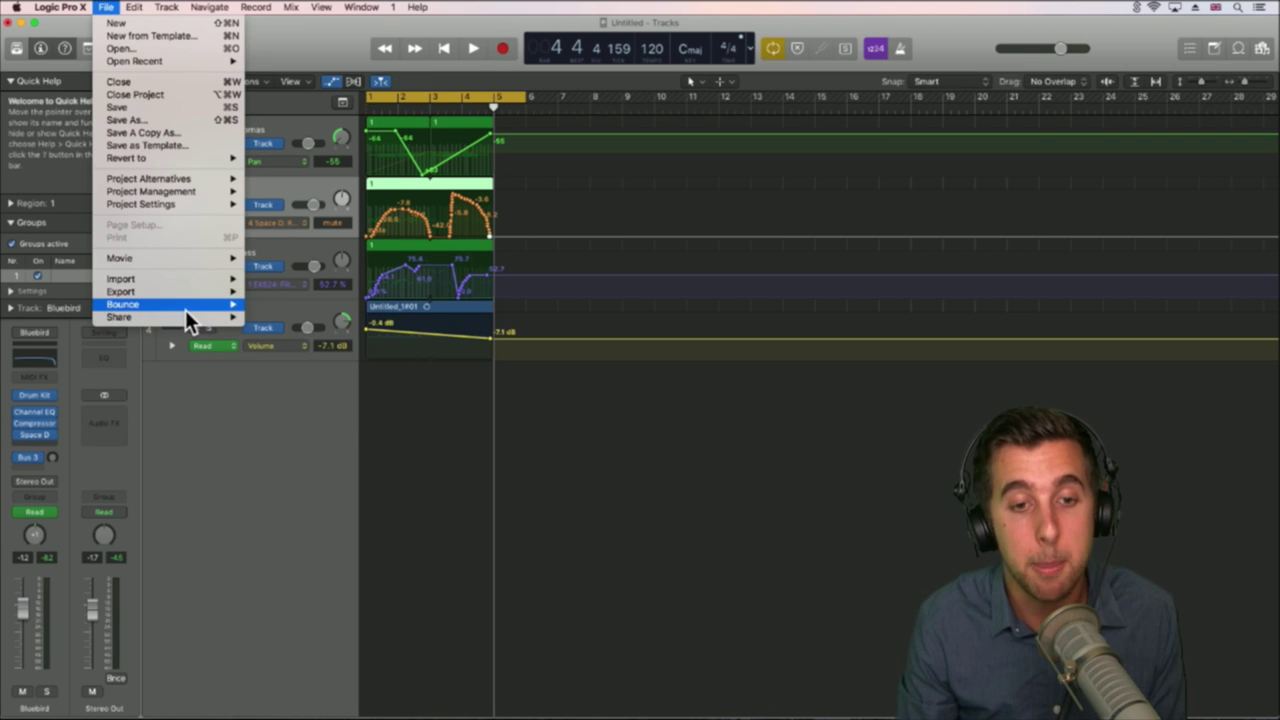
mouse_move(185, 310)
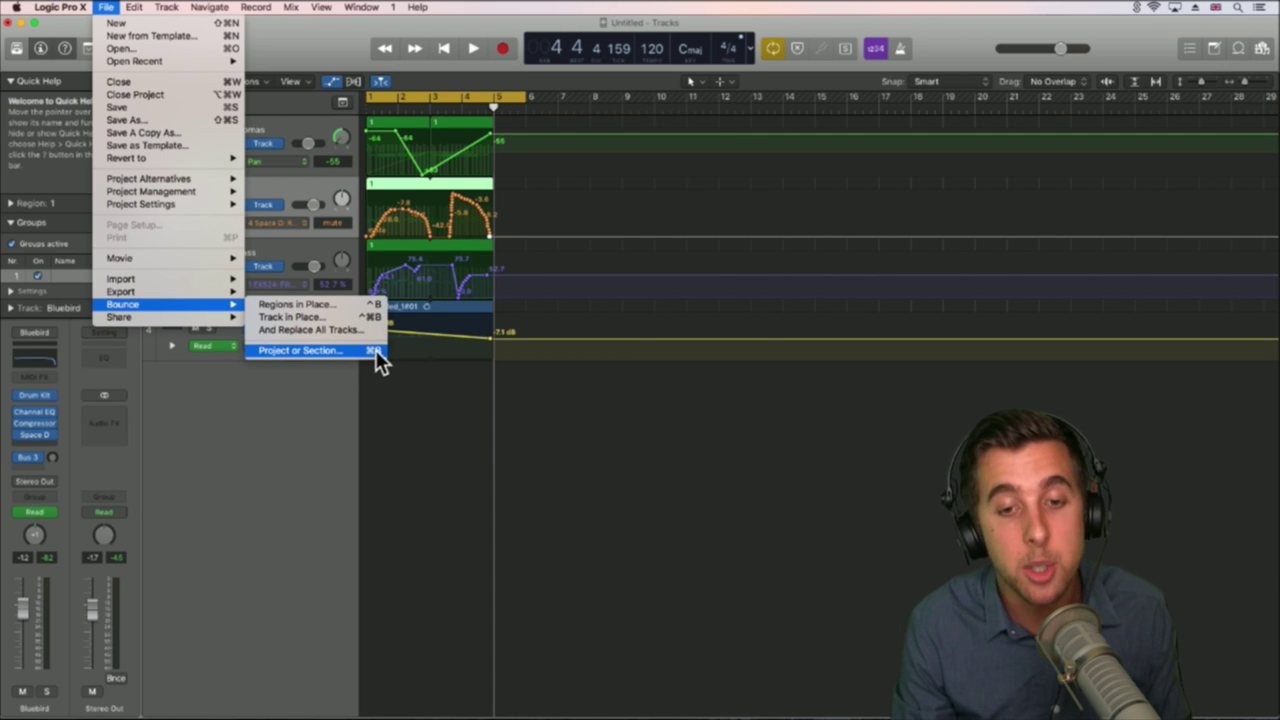
left_click(322, 352)
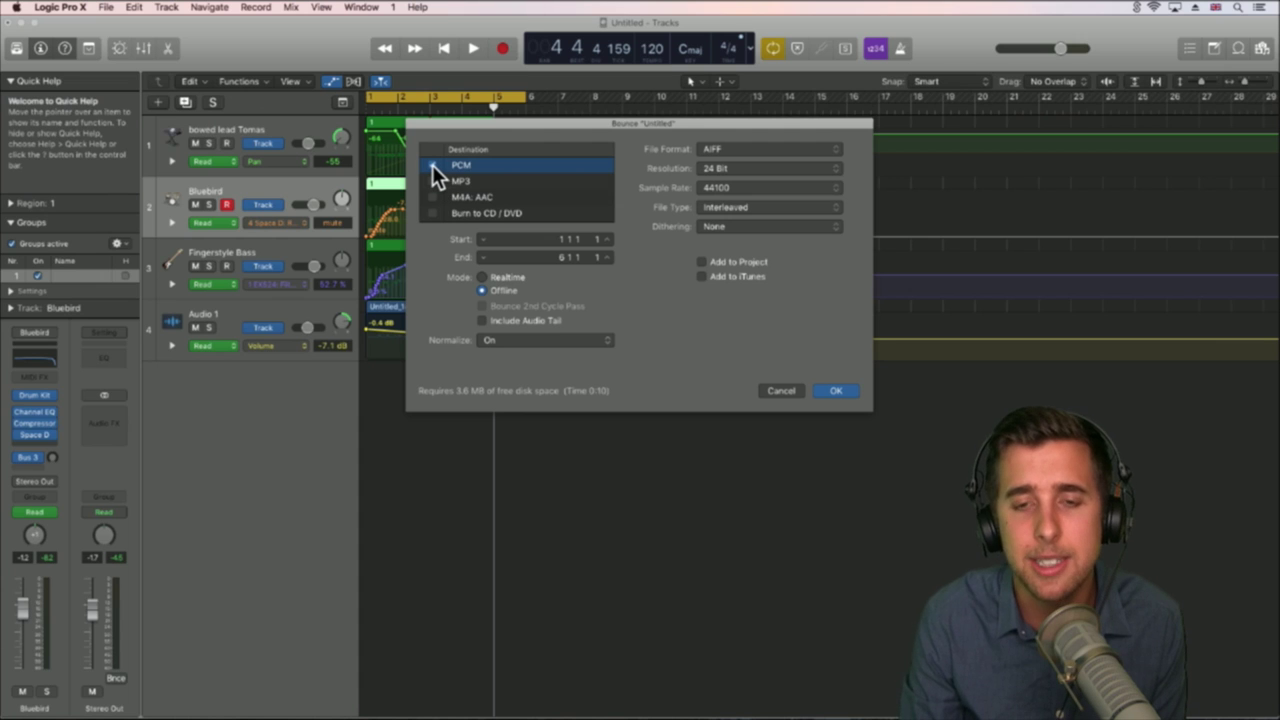
Step: Deselect PCM and choose MP3 as the only bounce destination
left_click(432, 165)
left_click(433, 180)
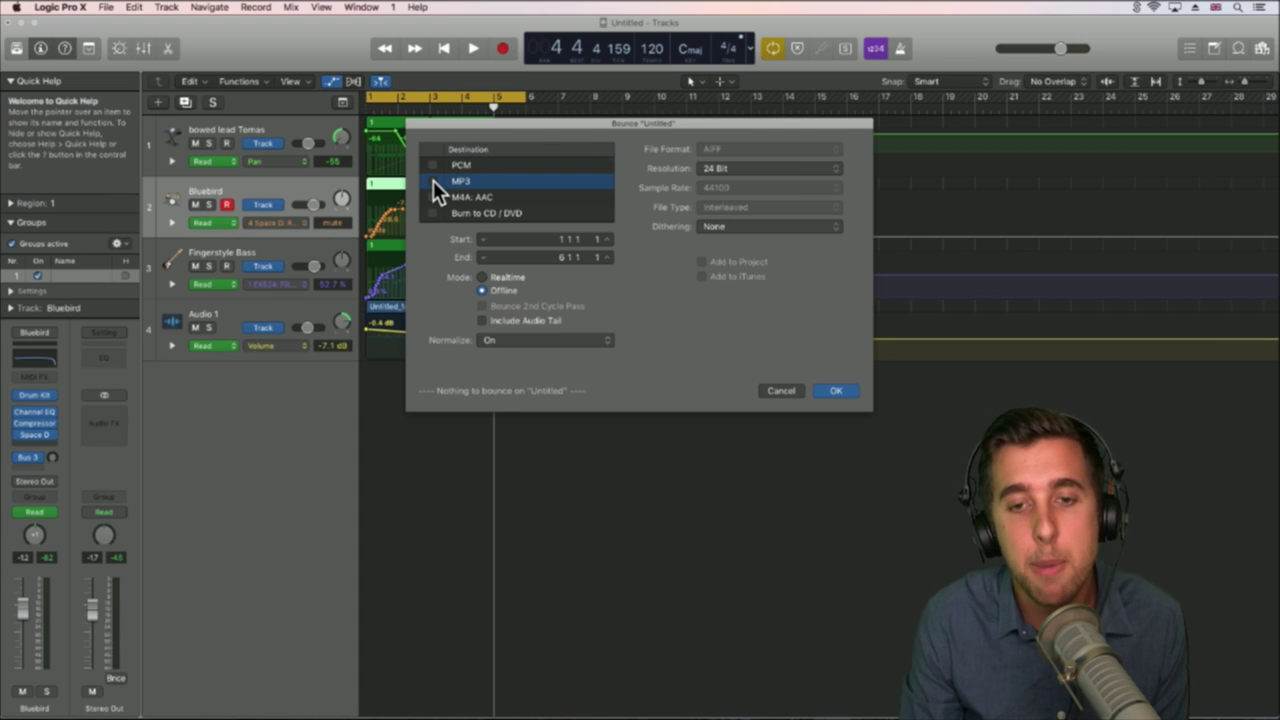
left_click(433, 180)
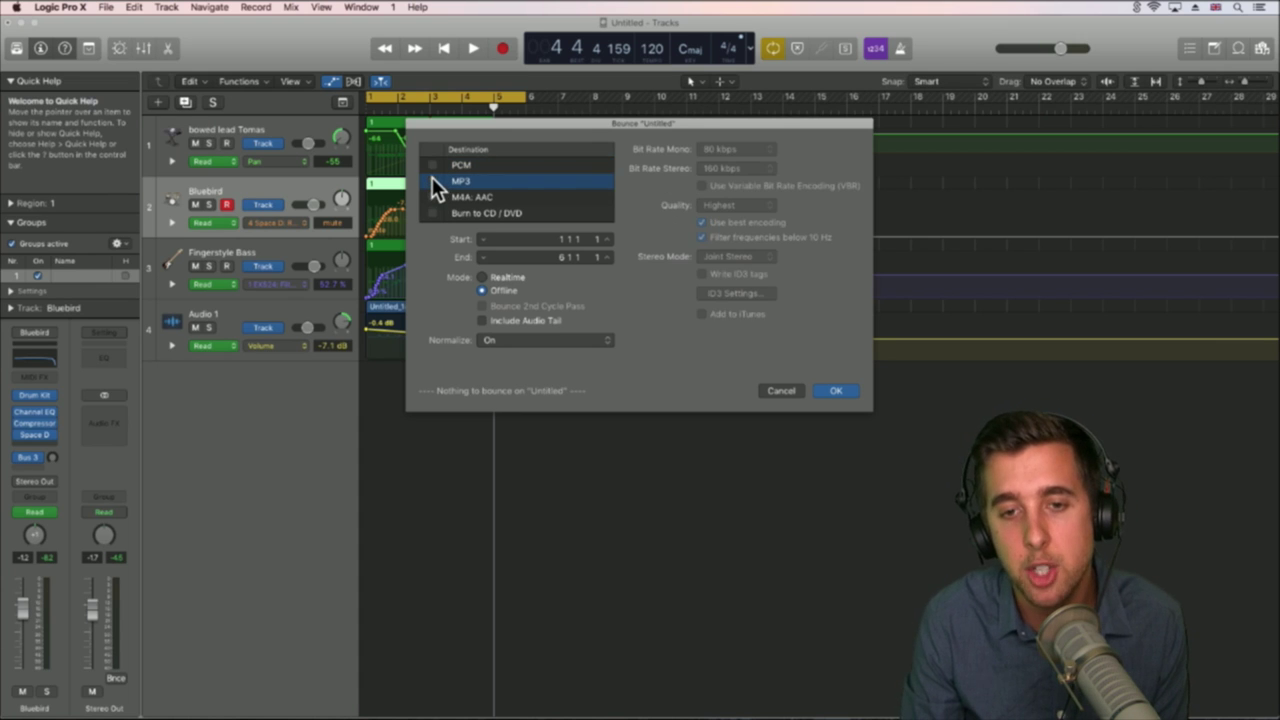
left_click(433, 181)
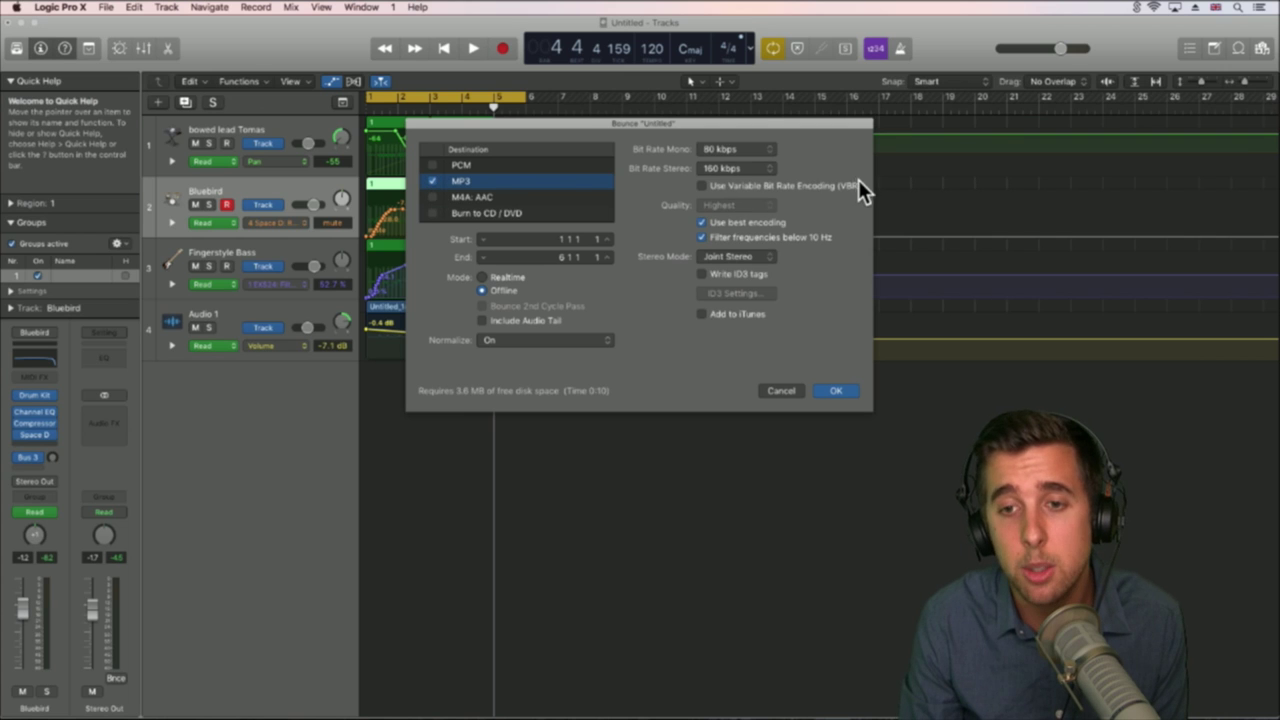
Step: Set both the mono and stereo bit rates of the MP3 bounce to 320 kbps
left_click(739, 147)
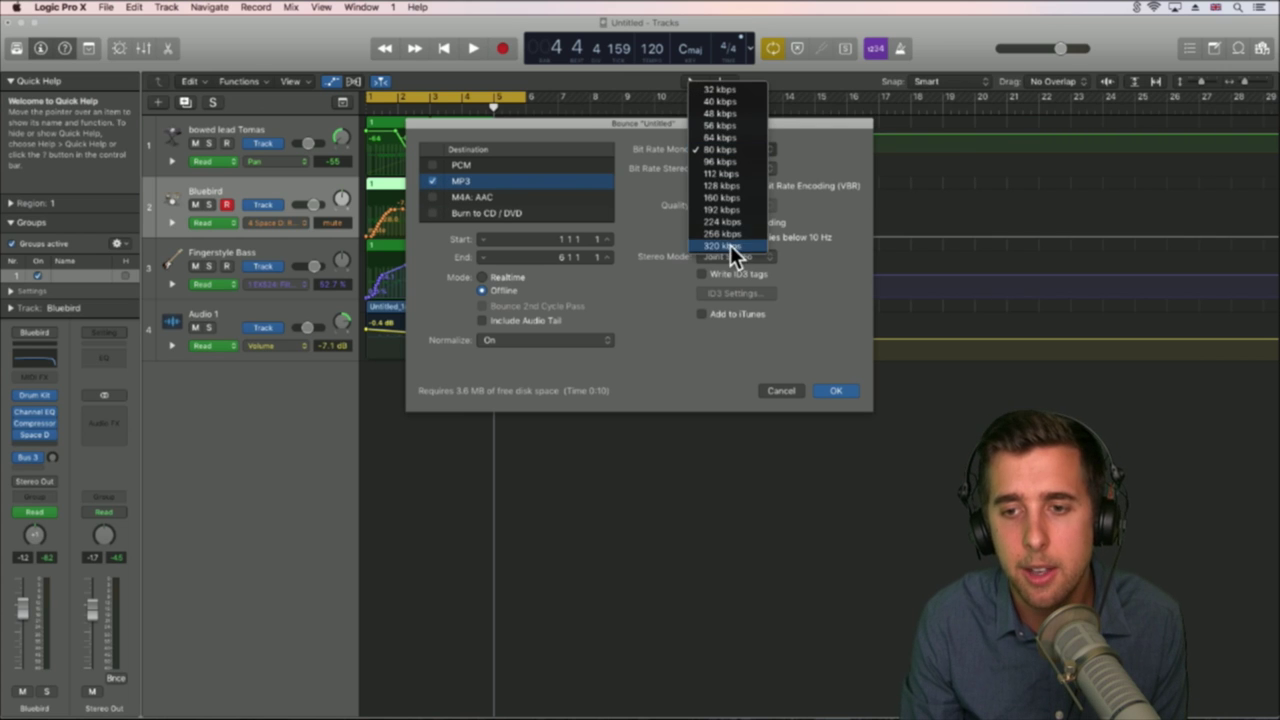
left_click(733, 245)
left_click(734, 166)
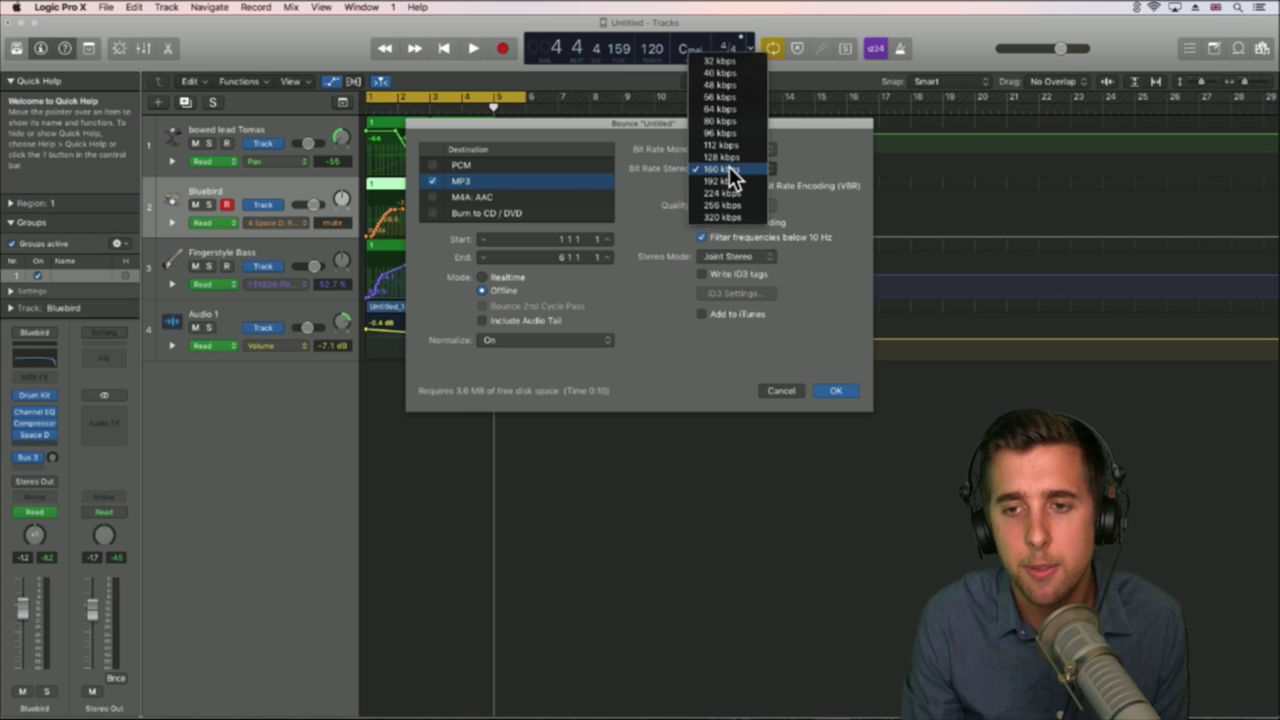
left_click(720, 217)
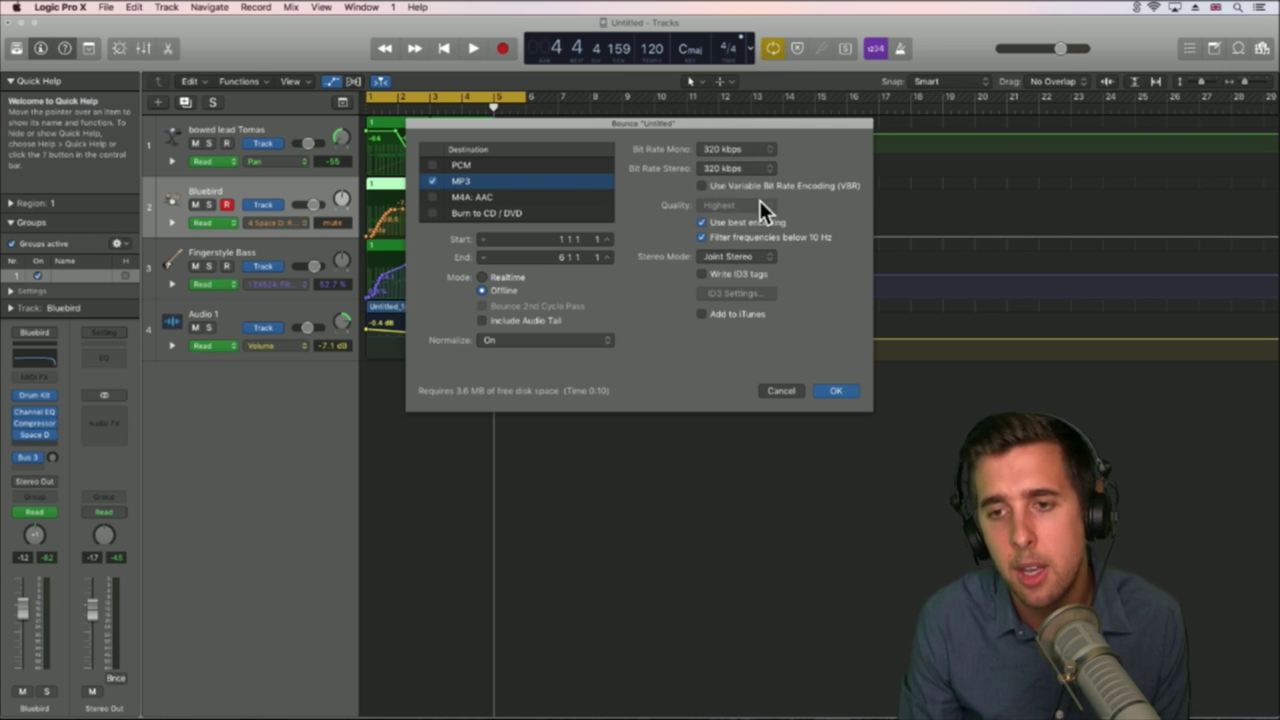
left_click(723, 149)
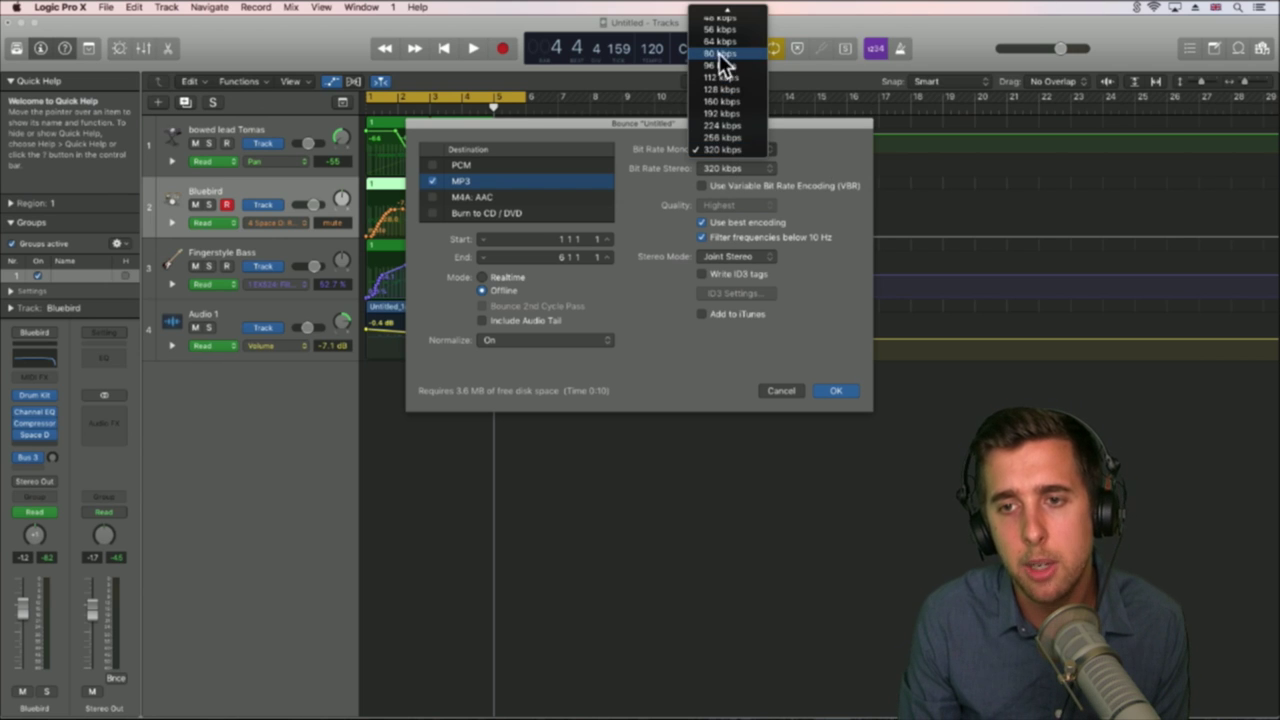
left_click(439, 171)
Step: Add PCM as a second bounce destination alongside MP3 and set its file format to Wave
left_click(432, 165)
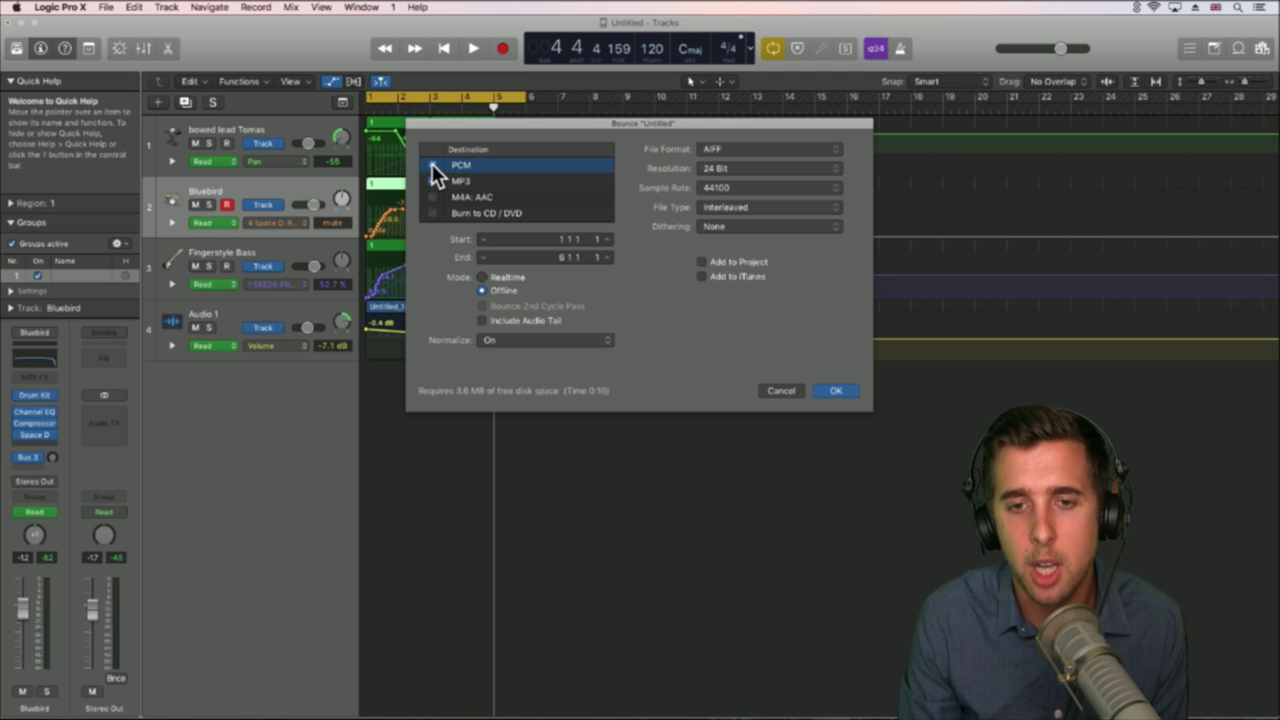
left_click(432, 181)
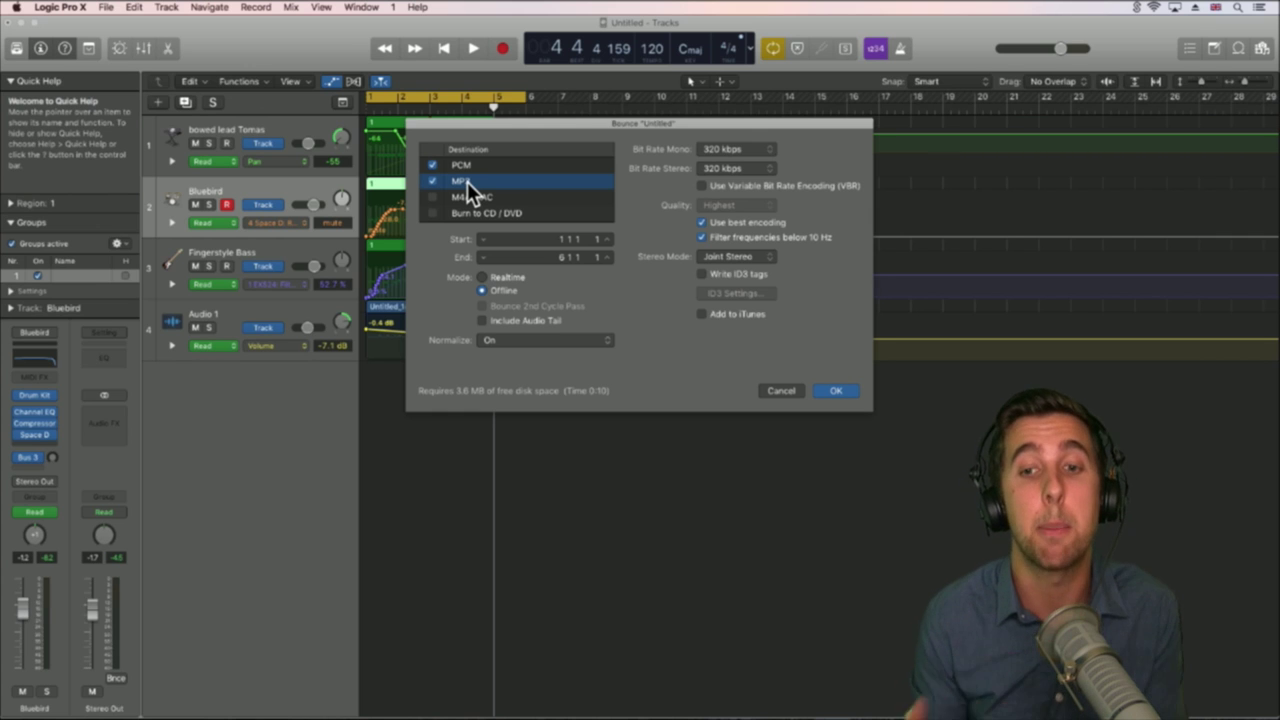
left_click(467, 167)
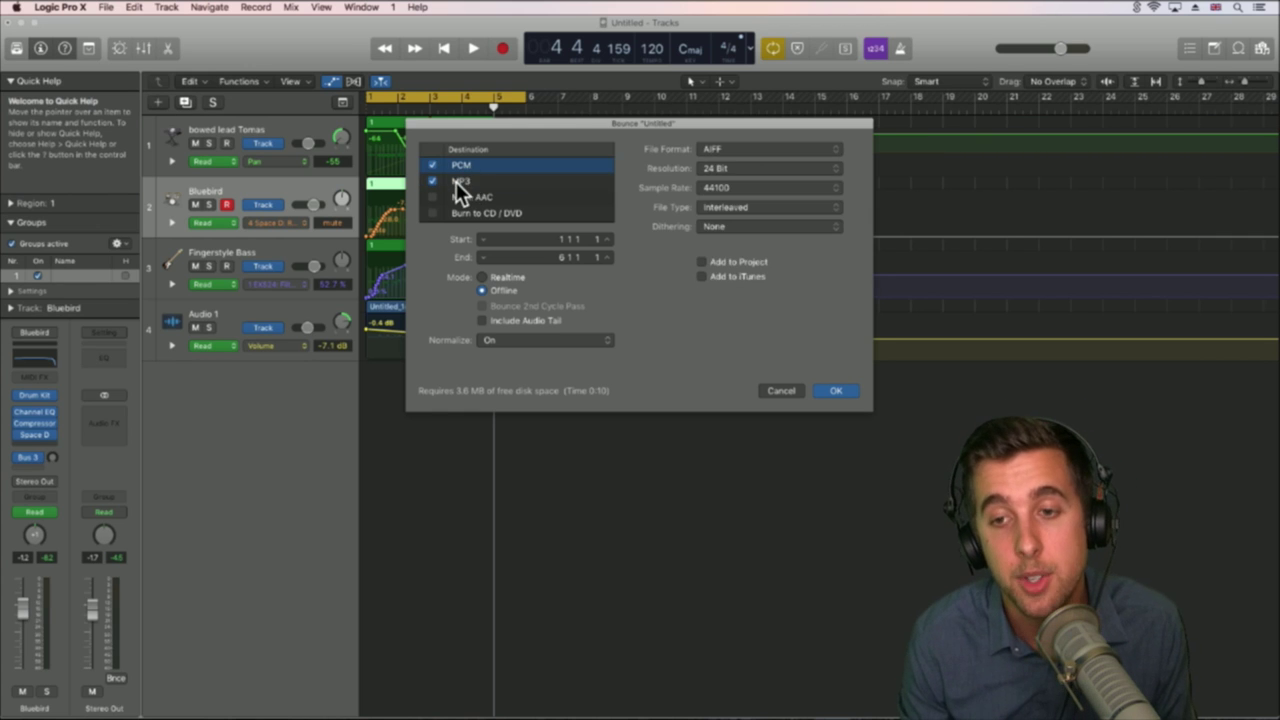
left_click(721, 149)
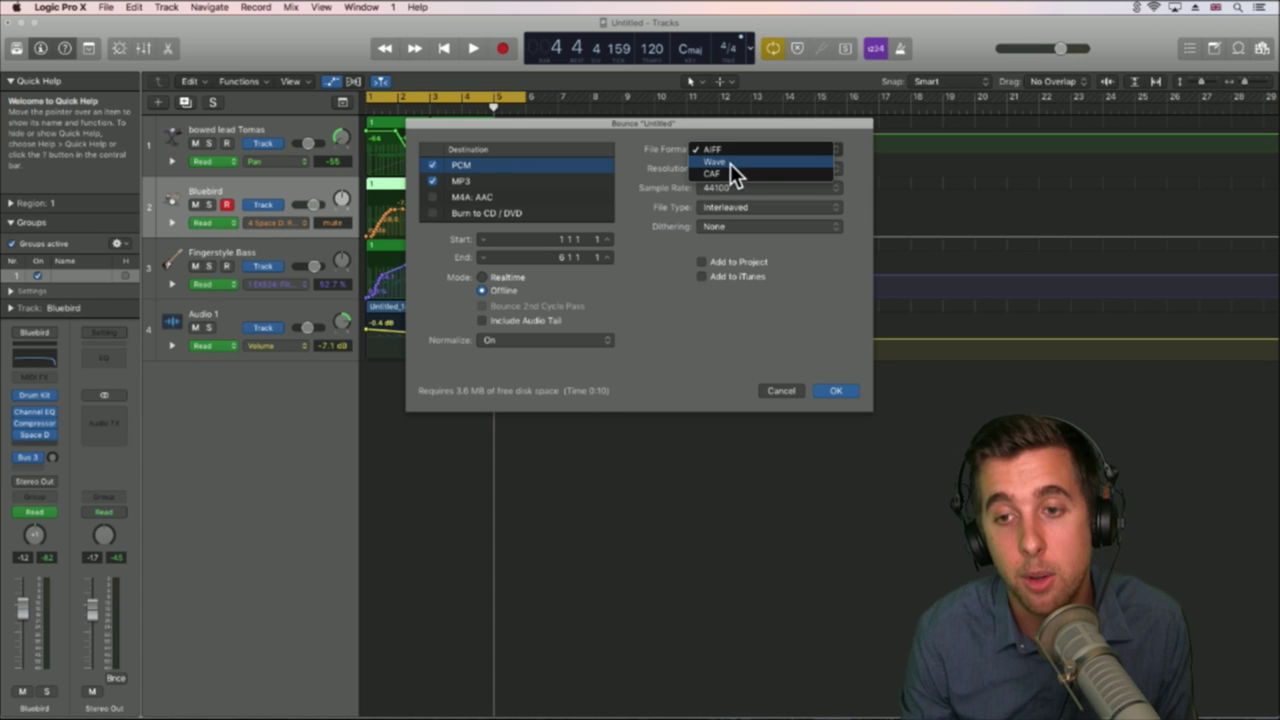
left_click(722, 162)
left_click(717, 150)
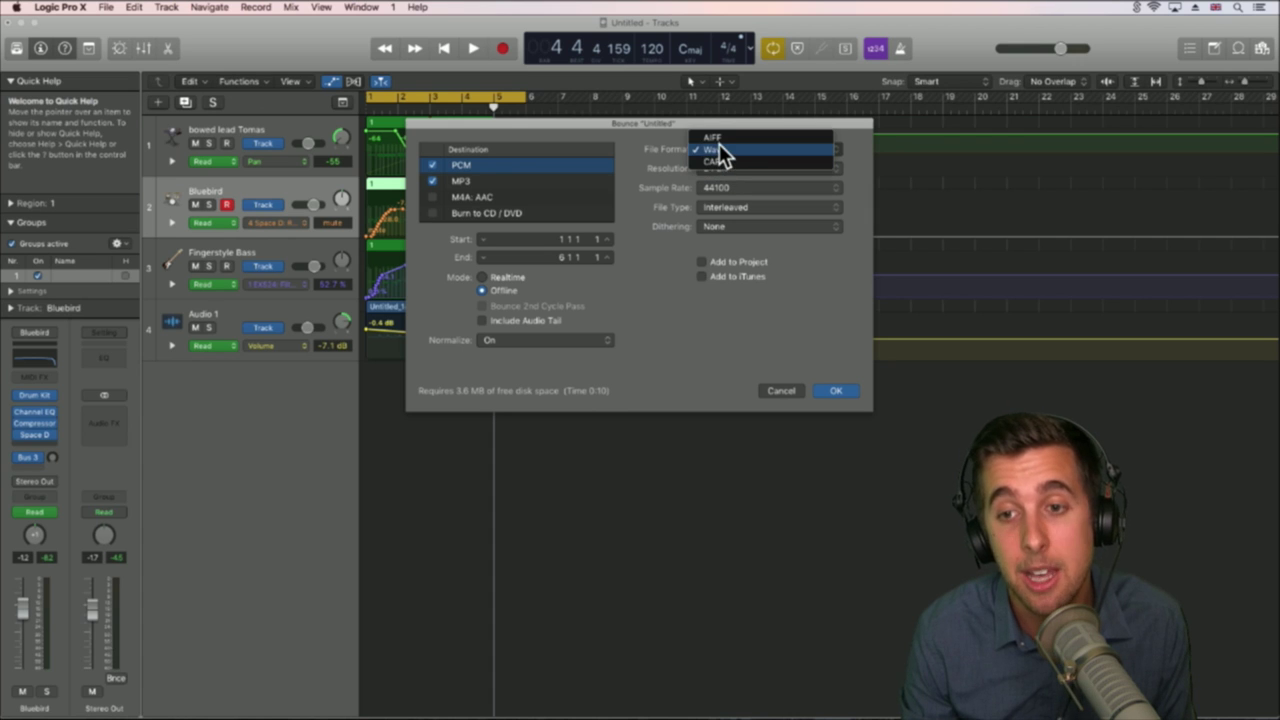
left_click(722, 140)
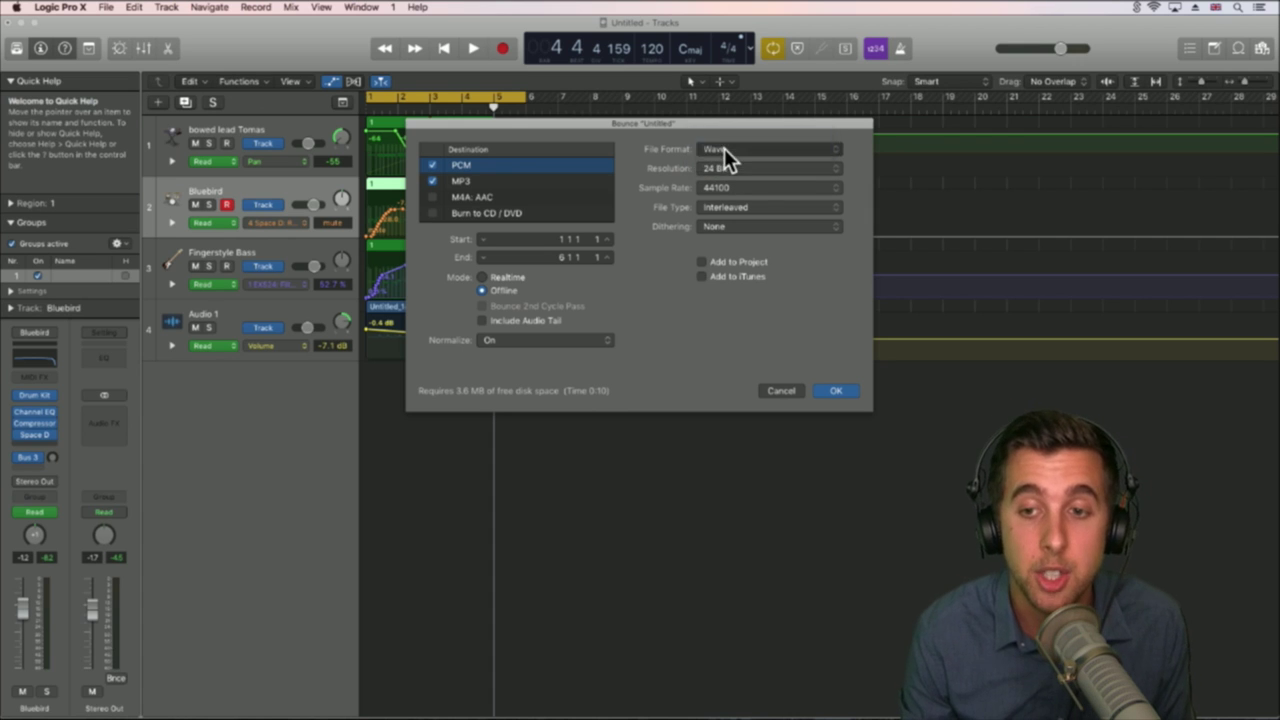
left_click(723, 147)
left_click(722, 149)
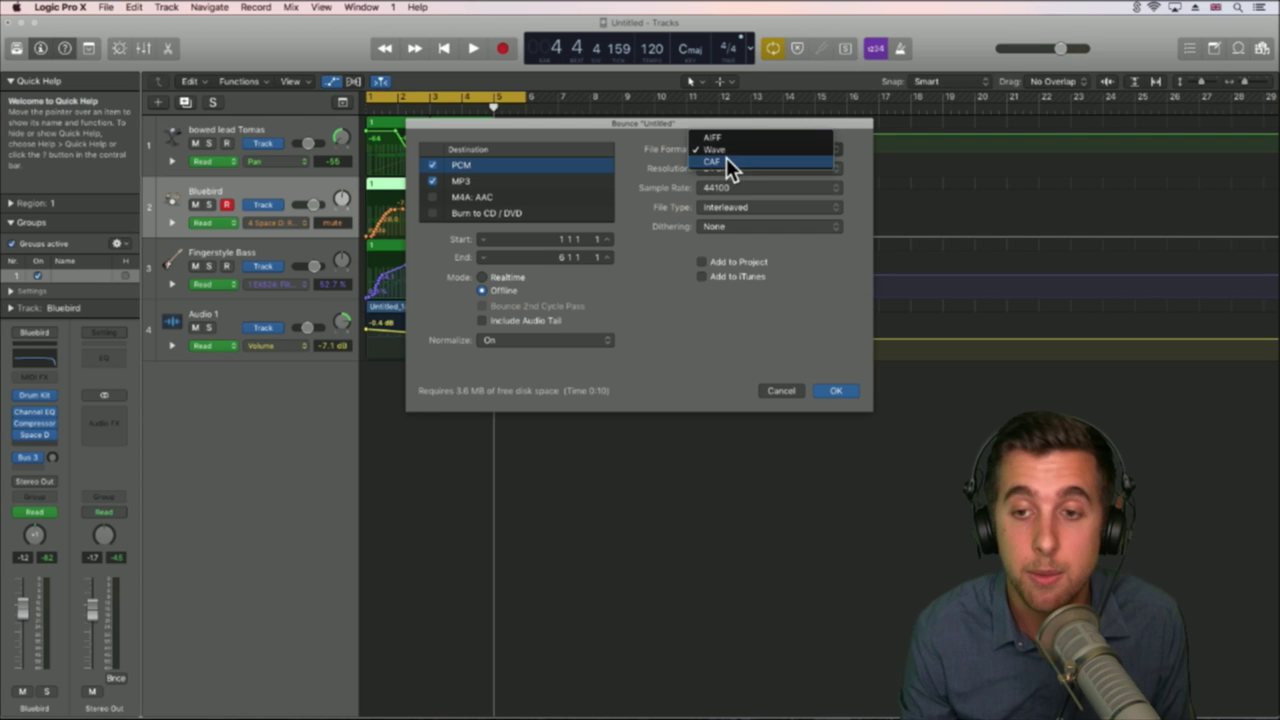
left_click(725, 149)
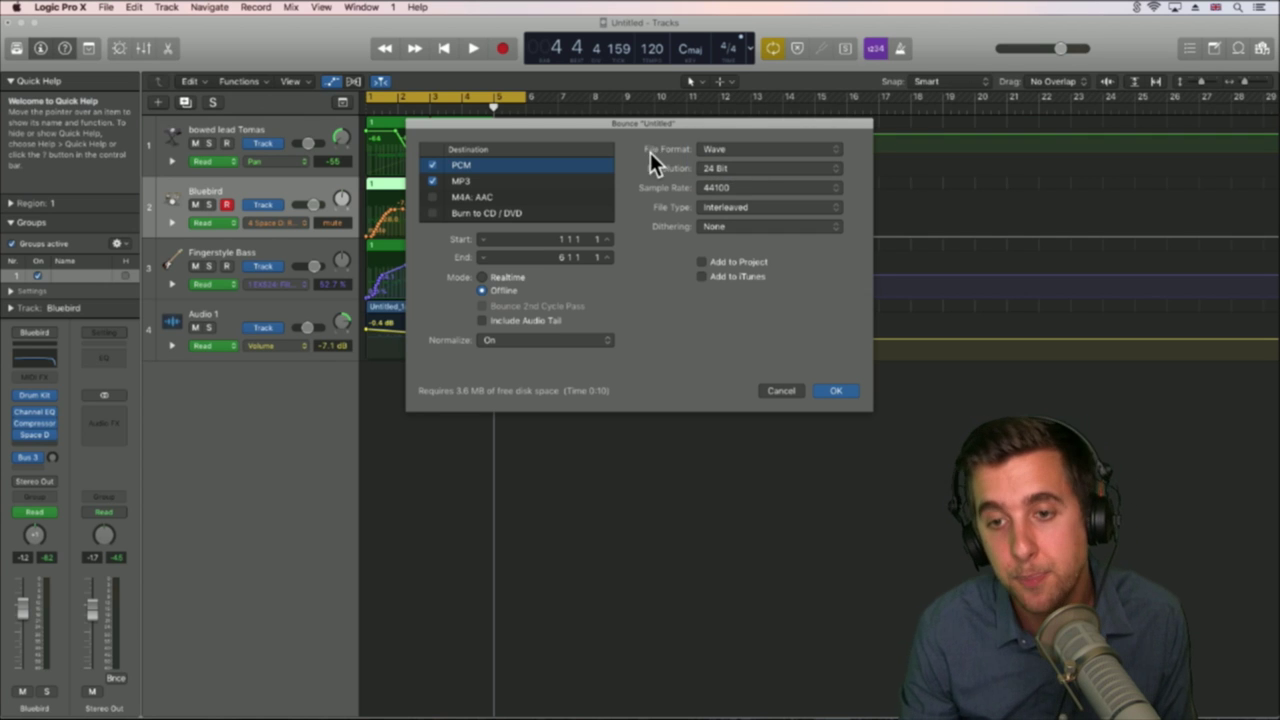
Step: Review the PCM resolution and sample rate choices, keeping 24 Bit and 44100, and compare the PCM settings with the MP3 settings
left_click(719, 167)
left_click(715, 166)
left_click(721, 186)
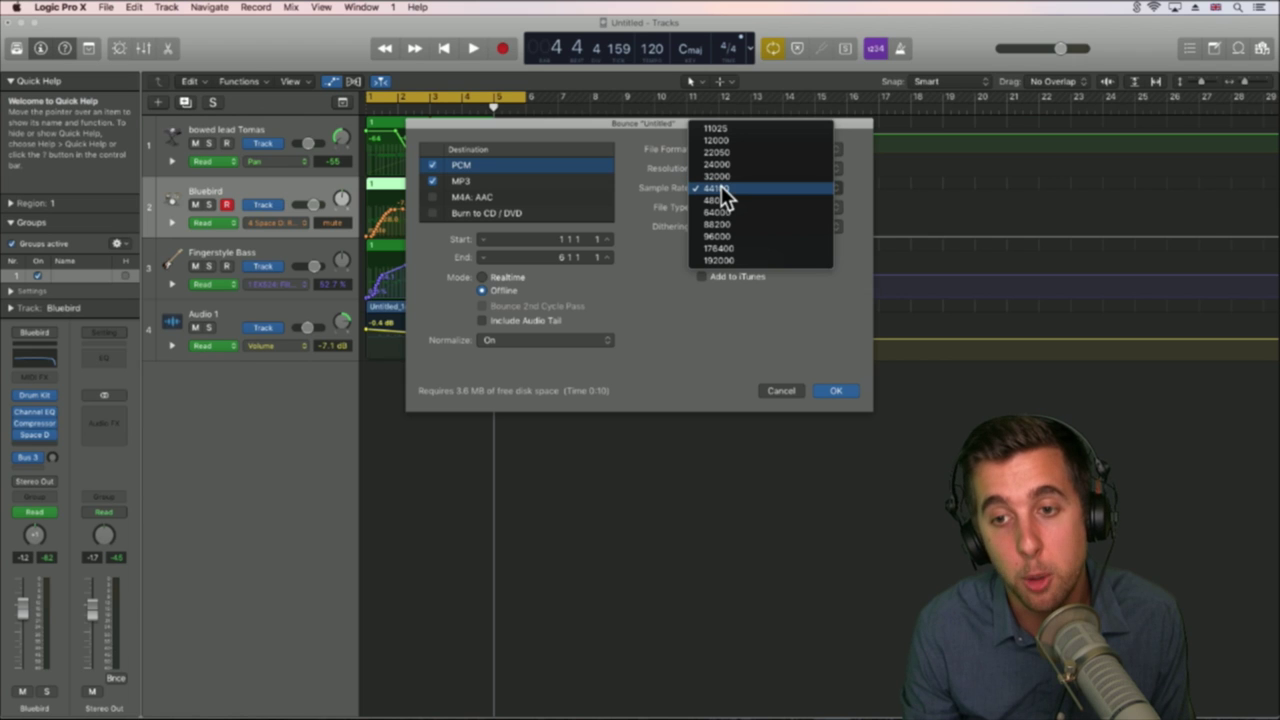
left_click(726, 189)
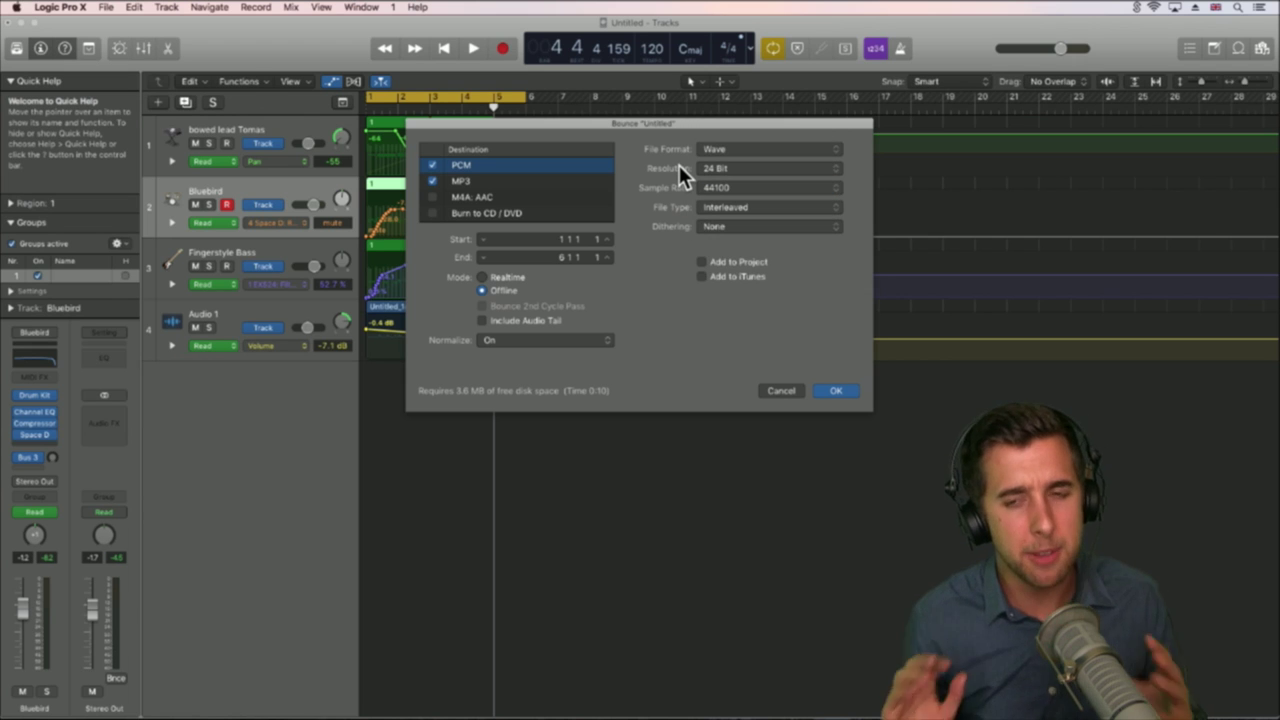
left_click(455, 181)
left_click(464, 168)
left_click(464, 182)
left_click(470, 166)
Step: Accept the bounce settings and bounce the project to the Desktop under the name Test Song
left_click(834, 391)
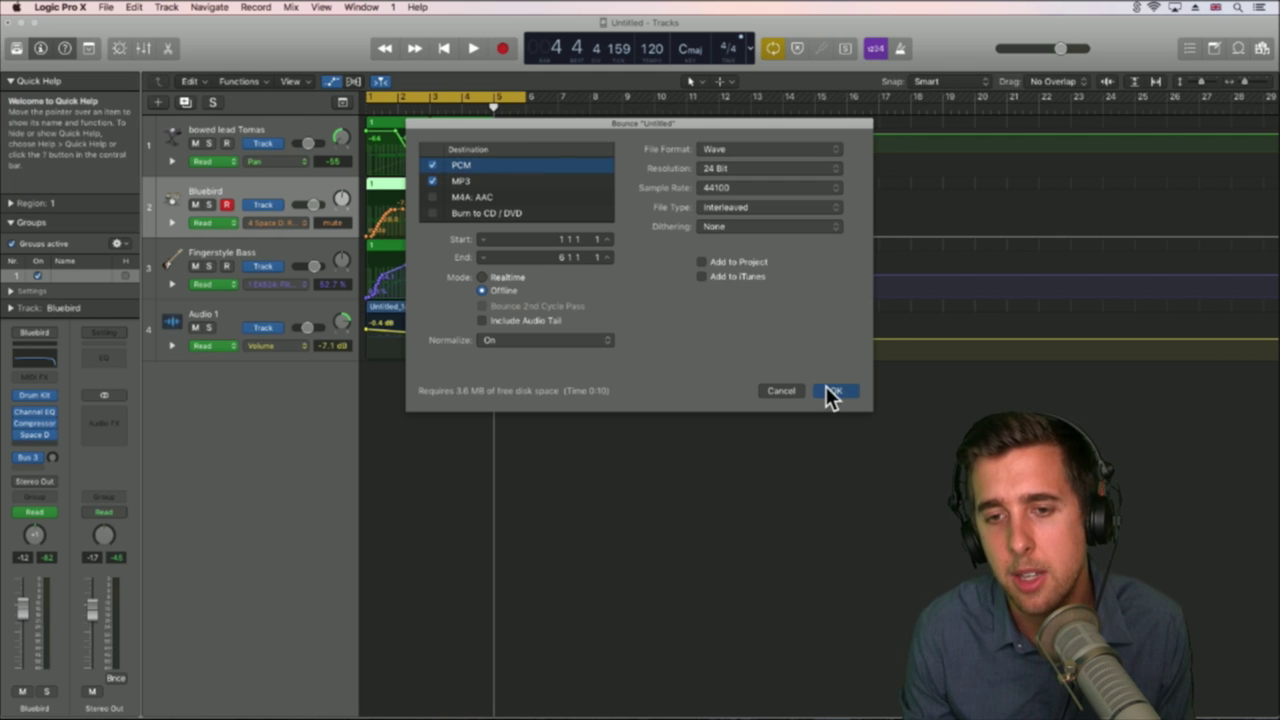
type("T")
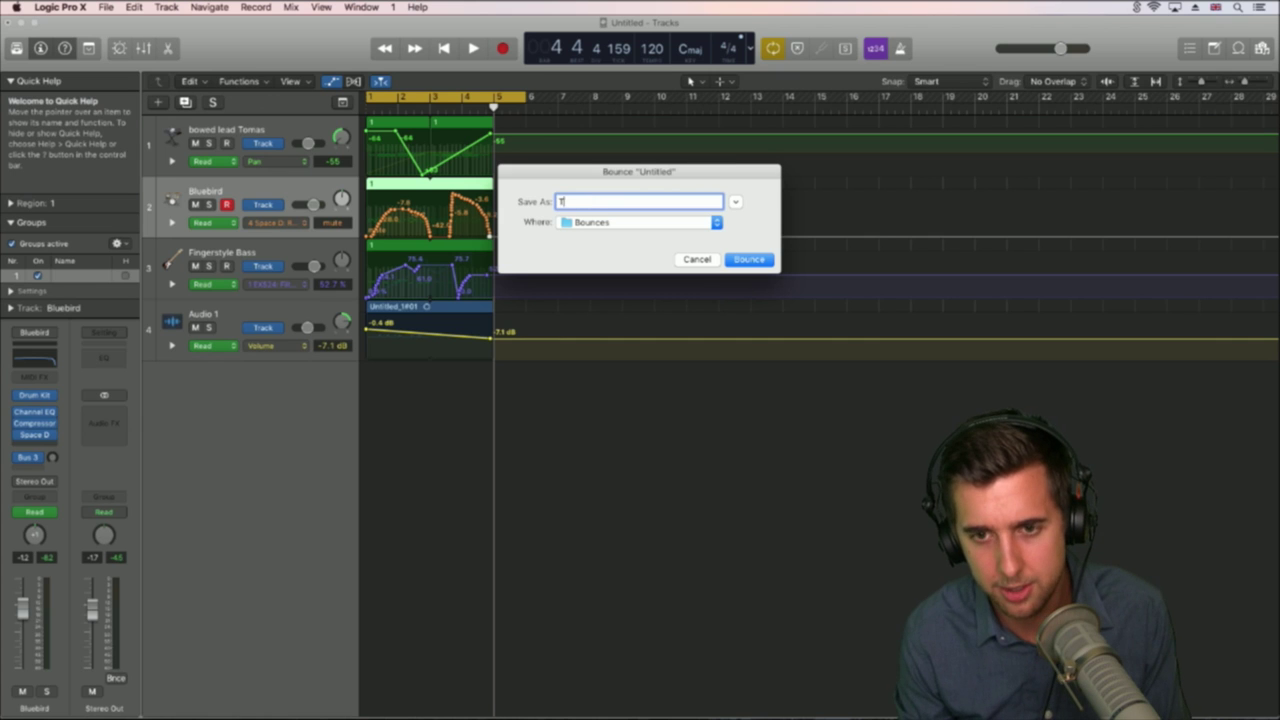
type("est Song")
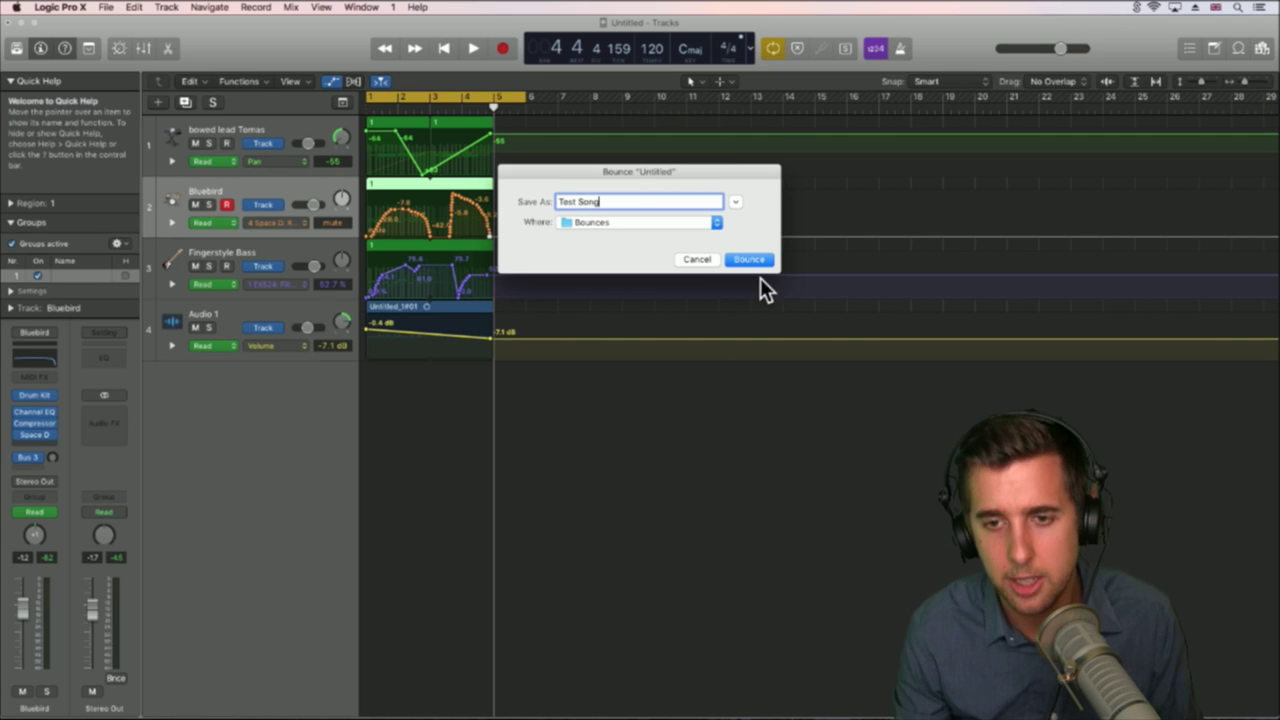
left_click(610, 224)
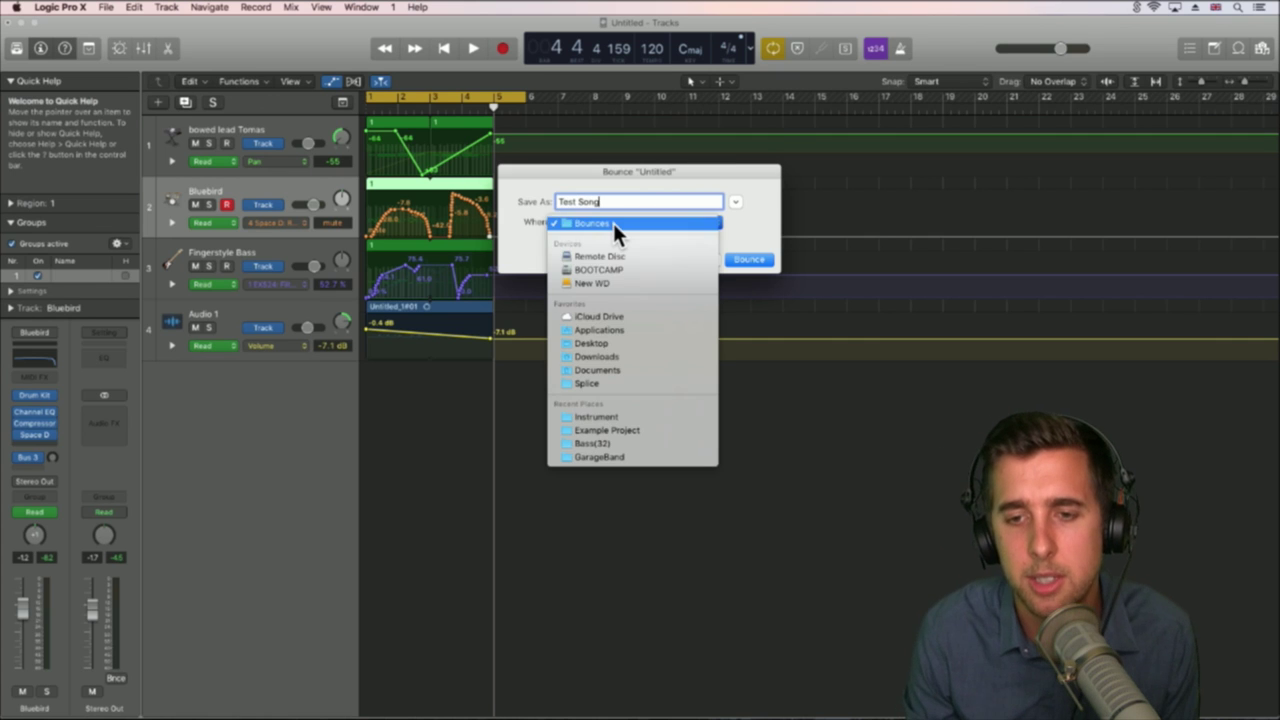
left_click(621, 345)
left_click(744, 259)
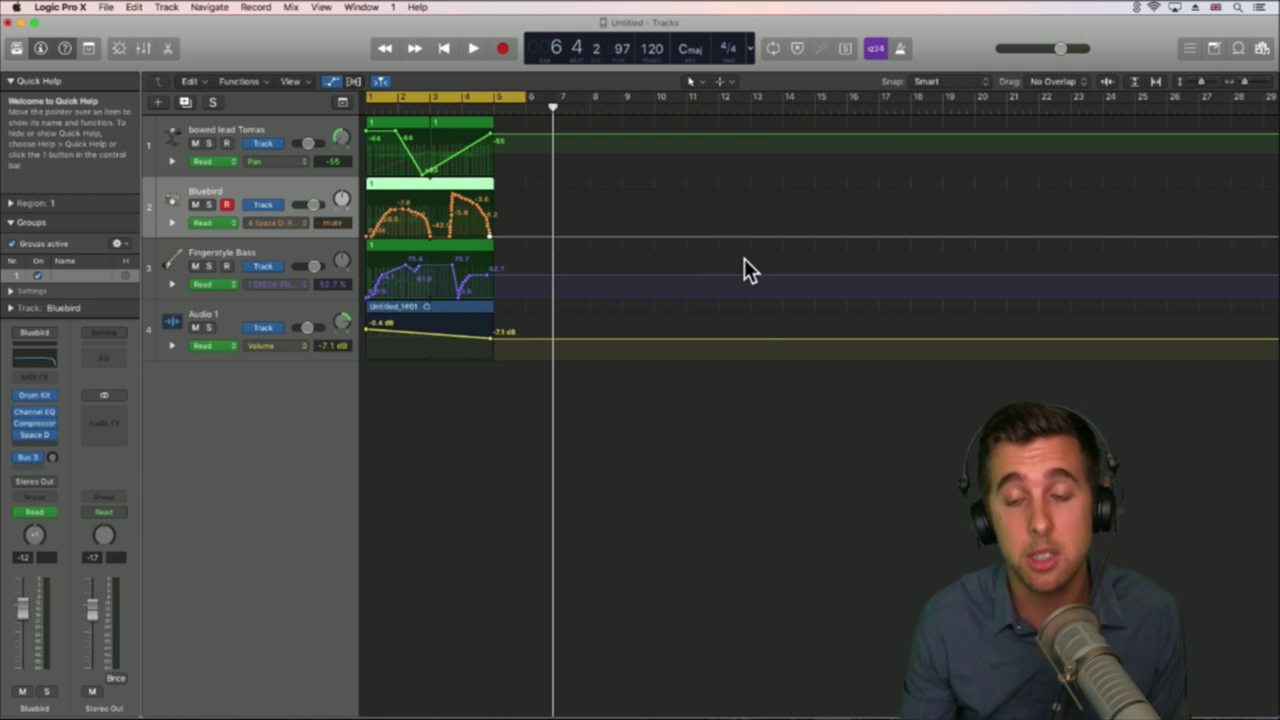
Step: Minimize the project window and move the bounced Test Song.mp3 and Test Song.wav files to the middle of the desktop
left_click(21, 24)
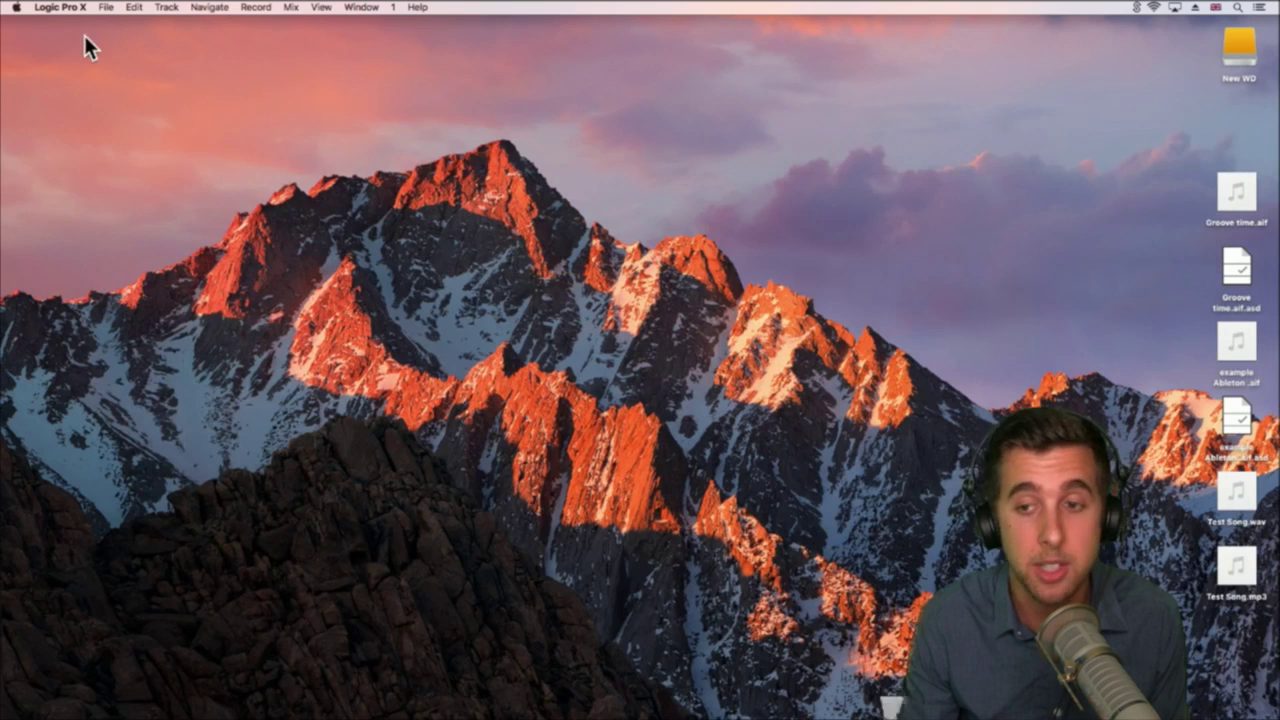
left_click_drag(1232, 566, 790, 340)
left_click_drag(1240, 496, 645, 340)
Step: Open Test Song.wav in QuickTime Player to listen to the bounce
right_click(628, 343)
mouse_move(657, 350)
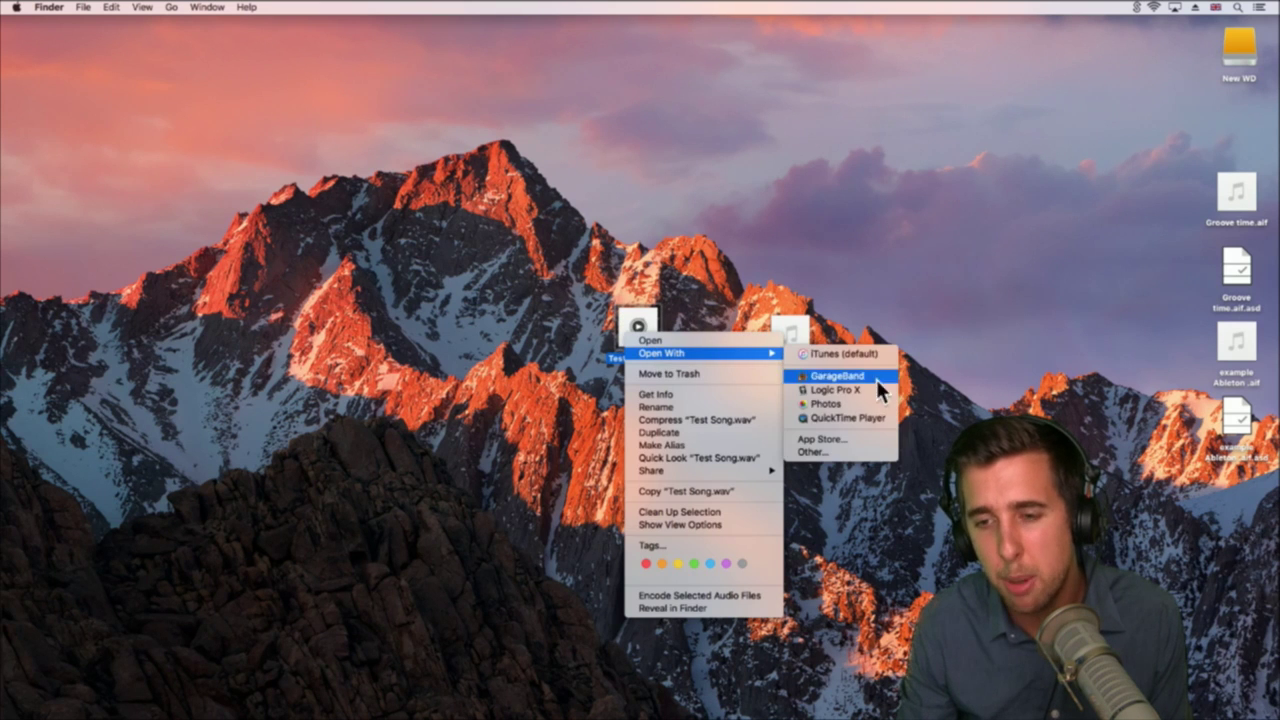
left_click(849, 415)
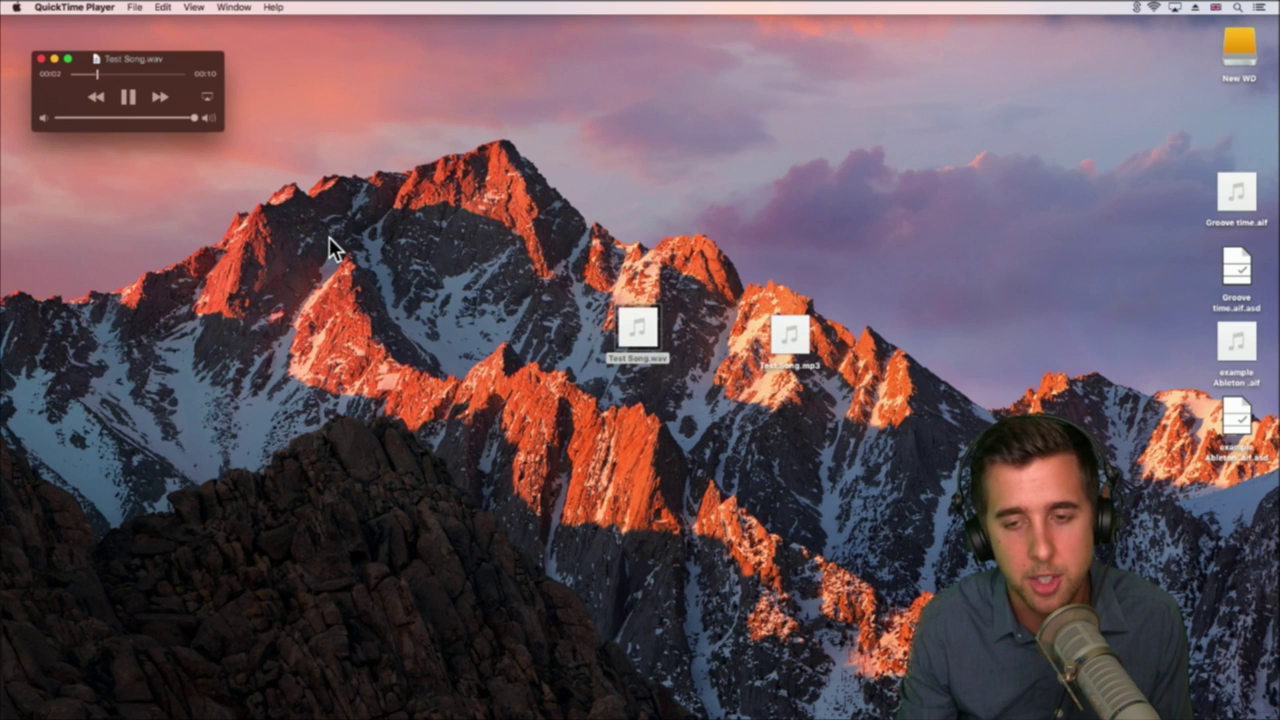
Step: Move Test Song.mp3 closer to the WAV file, open it in QuickTime Player and play about three seconds of it
left_click_drag(781, 350, 723, 338)
right_click(724, 336)
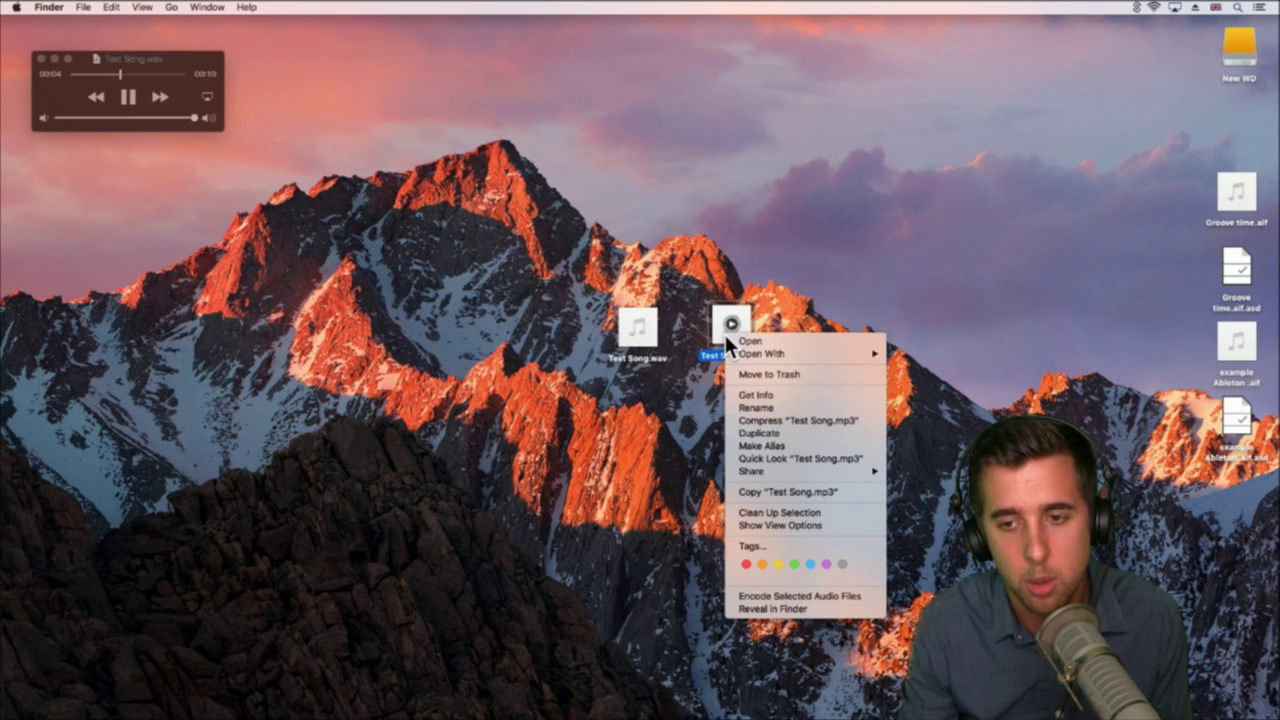
mouse_move(768, 353)
left_click(937, 375)
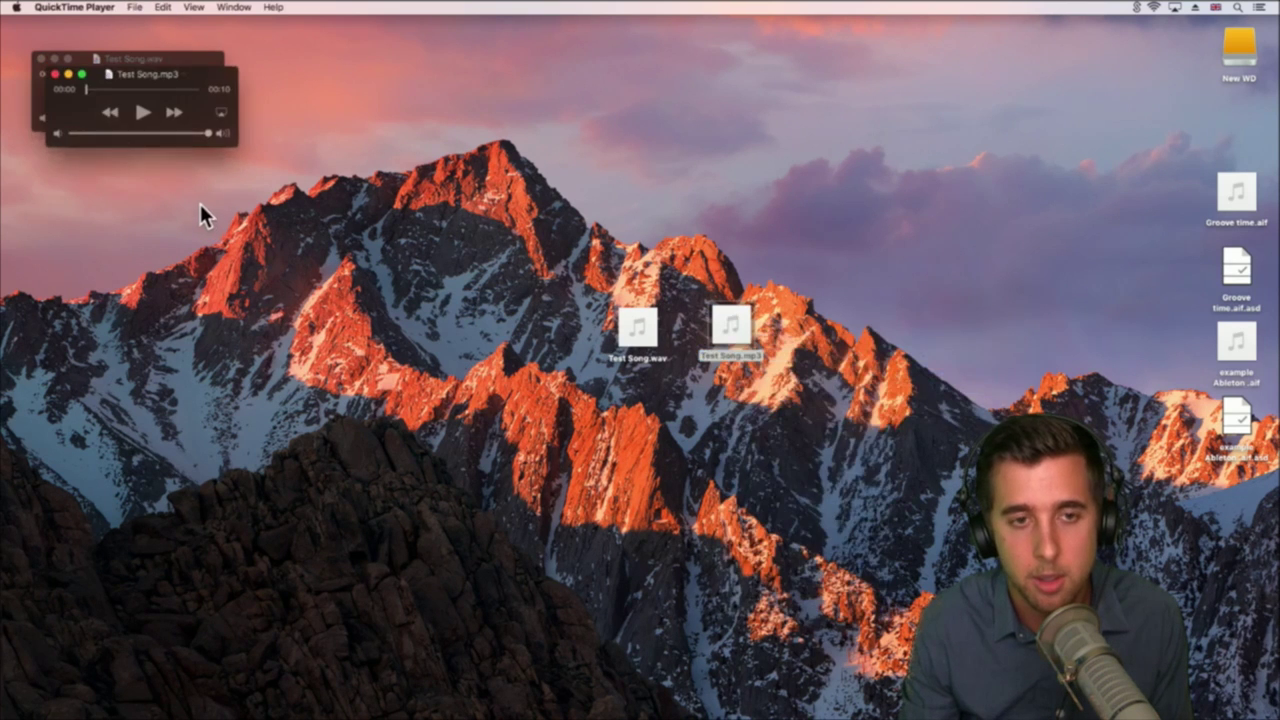
left_click_drag(137, 85, 135, 130)
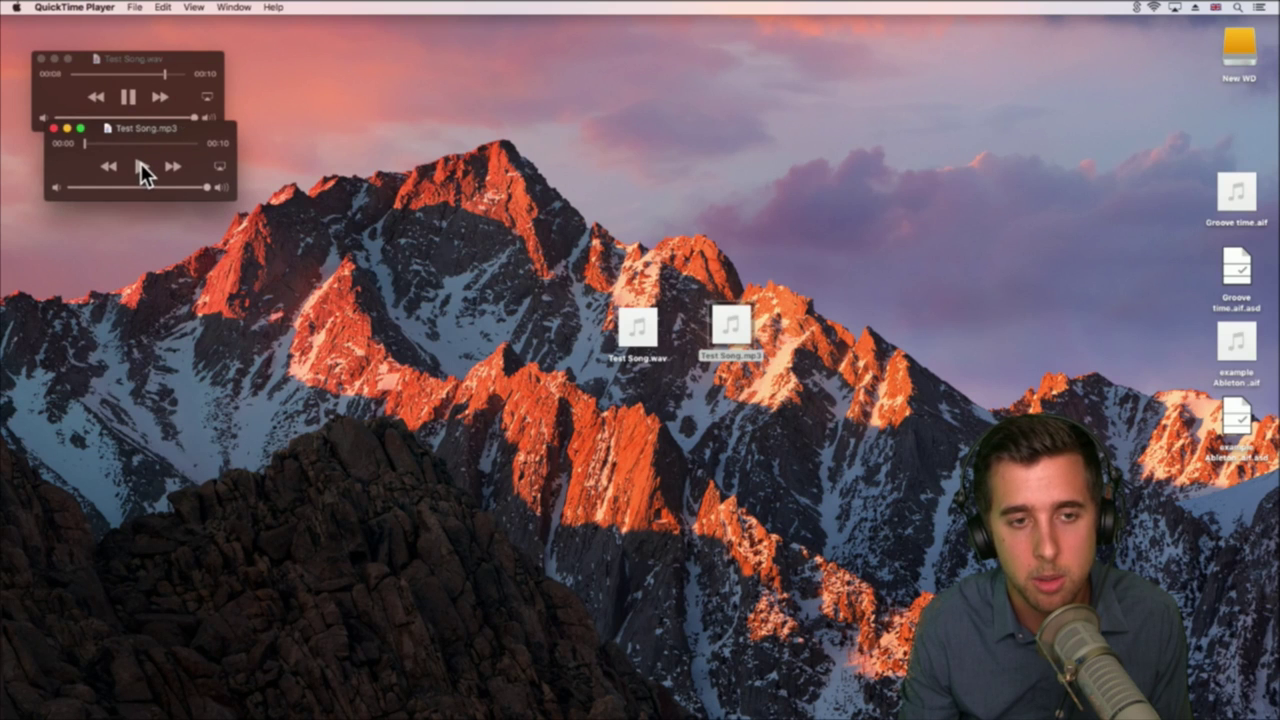
left_click(140, 166)
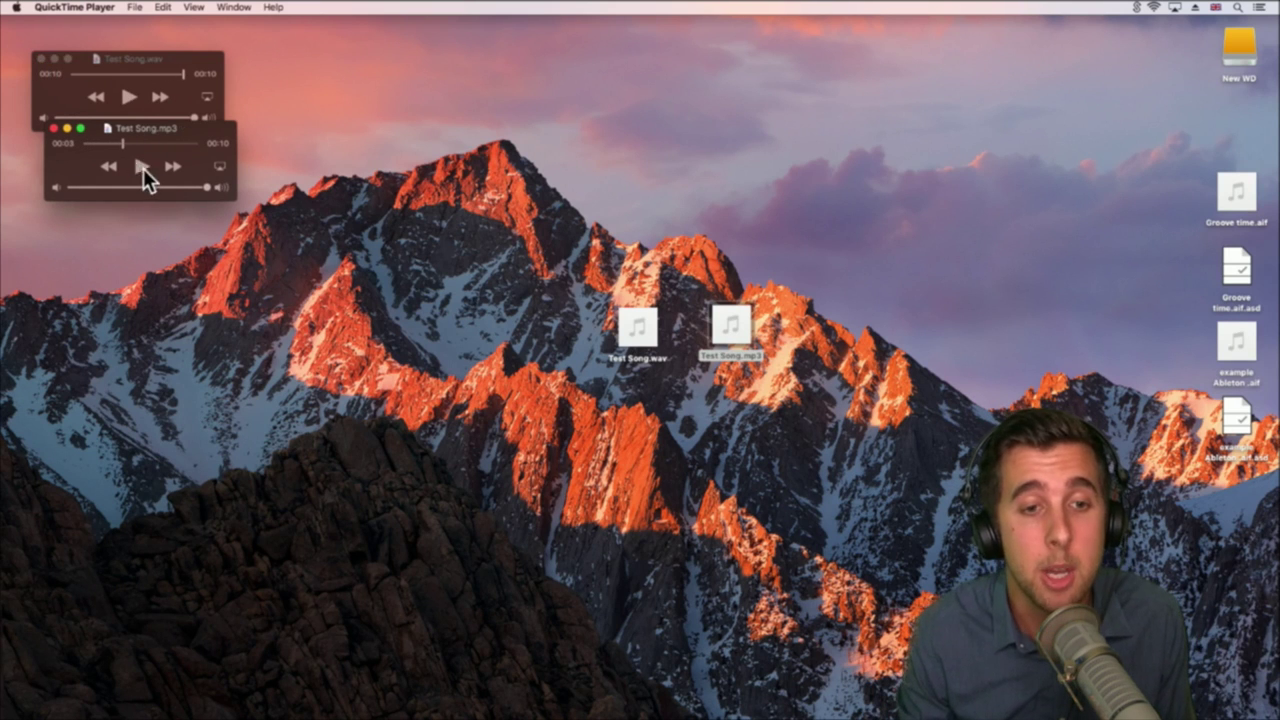
left_click(141, 166)
Step: Close both QuickTime Player windows and restore the minimized Logic Pro X project window
left_click(41, 59)
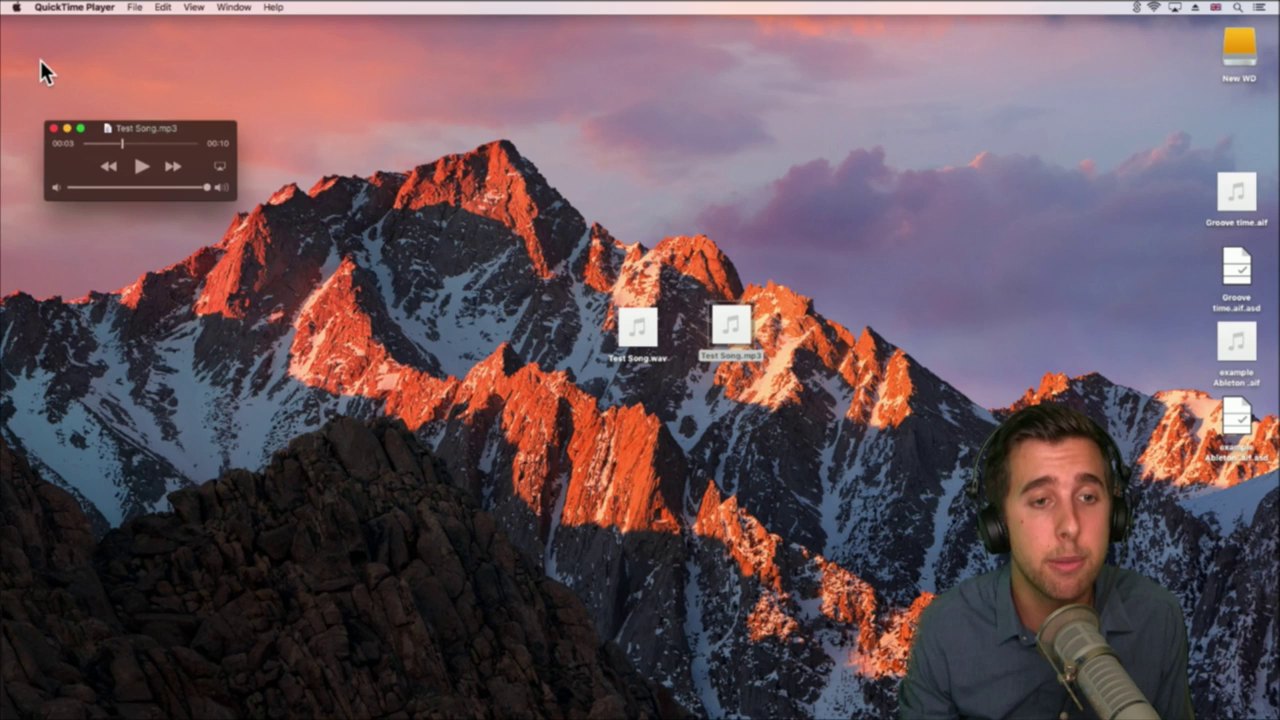
left_click(54, 127)
mouse_move(840, 715)
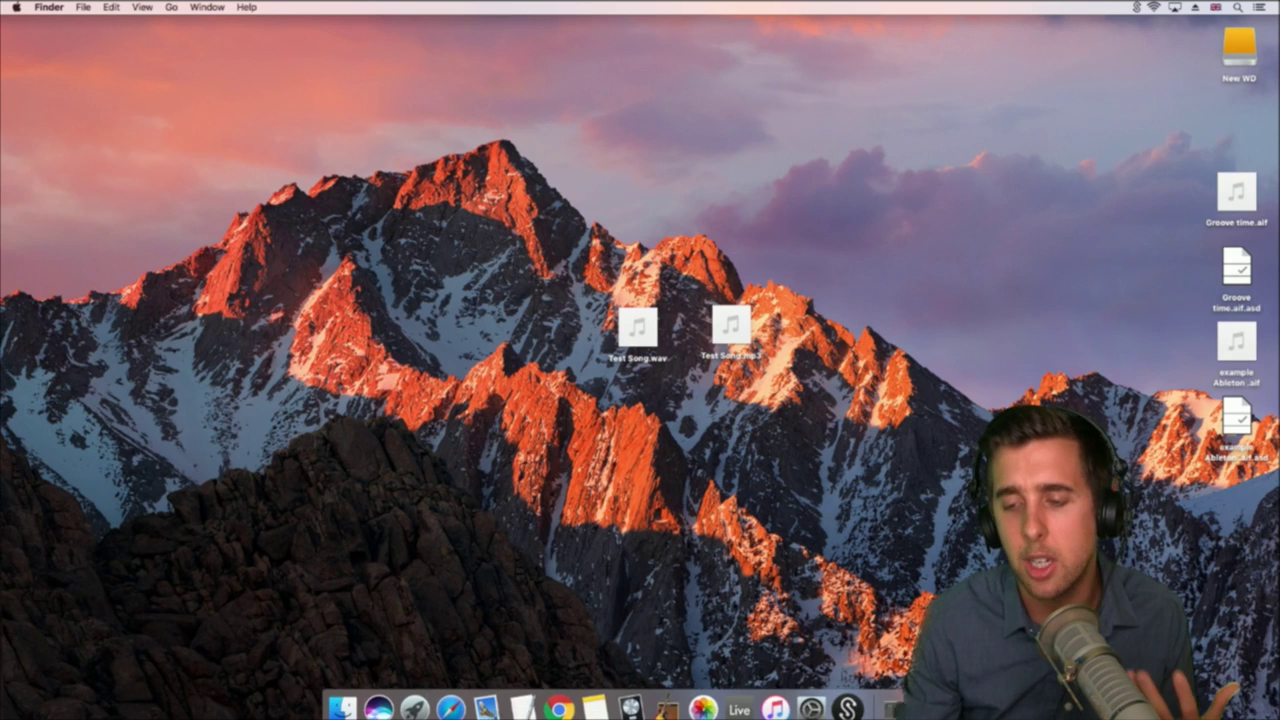
left_click(880, 697)
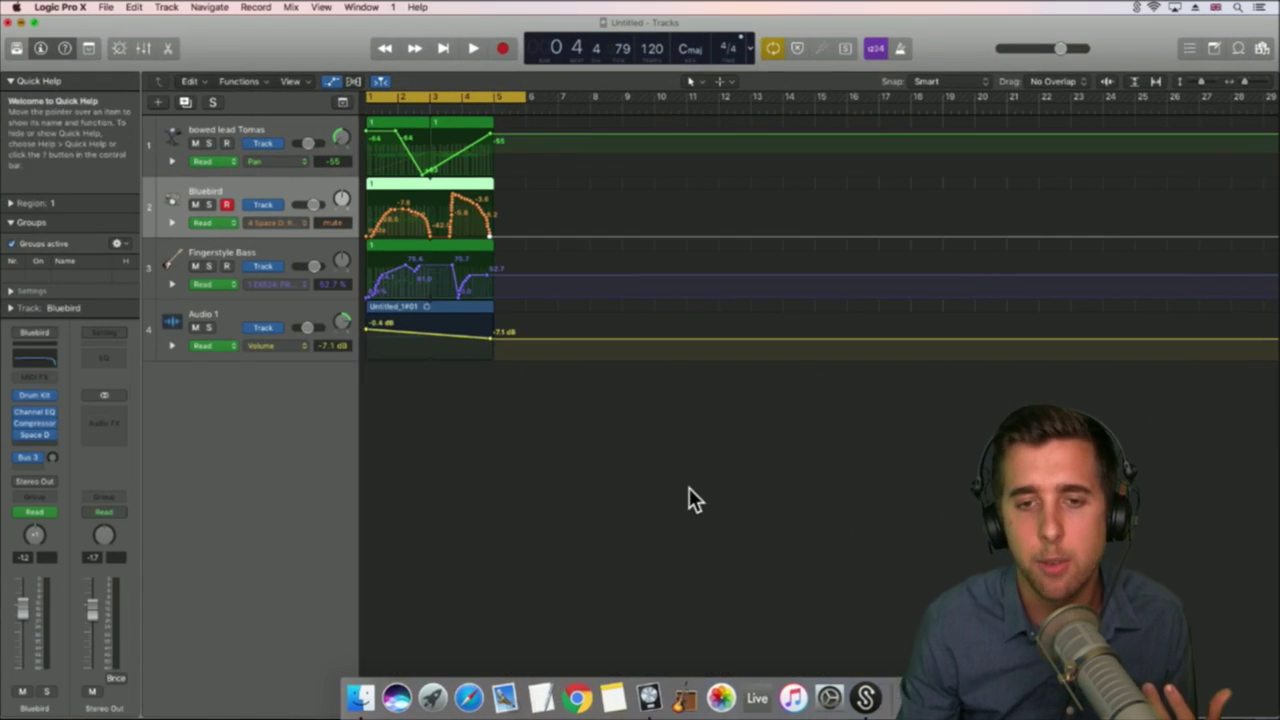